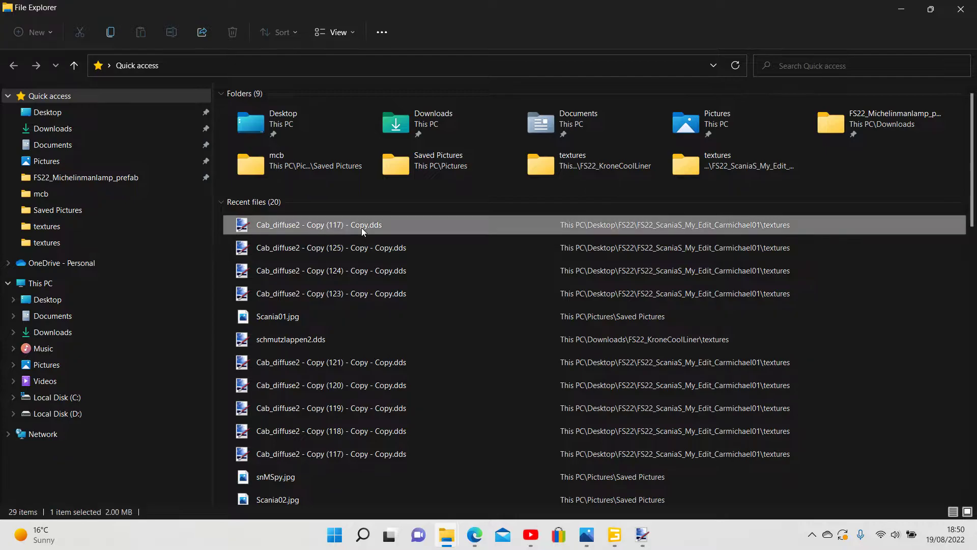
Copy the recent file "Cab_diffuse2 - Copy (117) - Copy.dds" and paste it into the Scania mod's textures folder
left_click(407, 418)
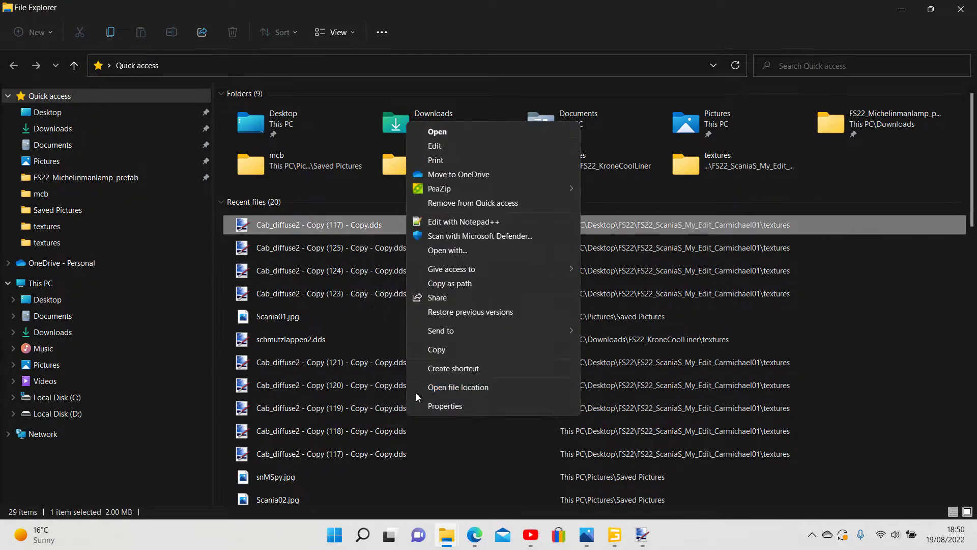
left_click(432, 350)
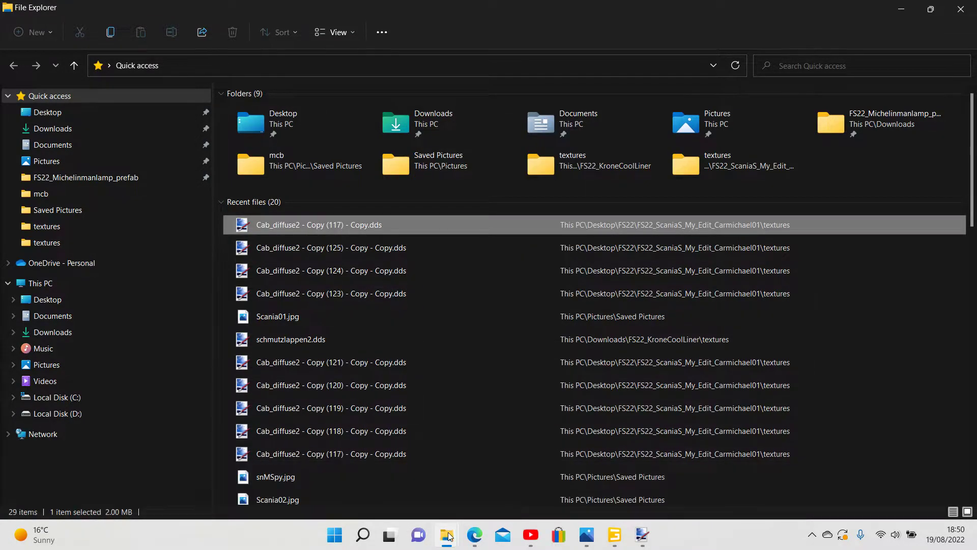
mouse_move(450, 524)
left_click(716, 480)
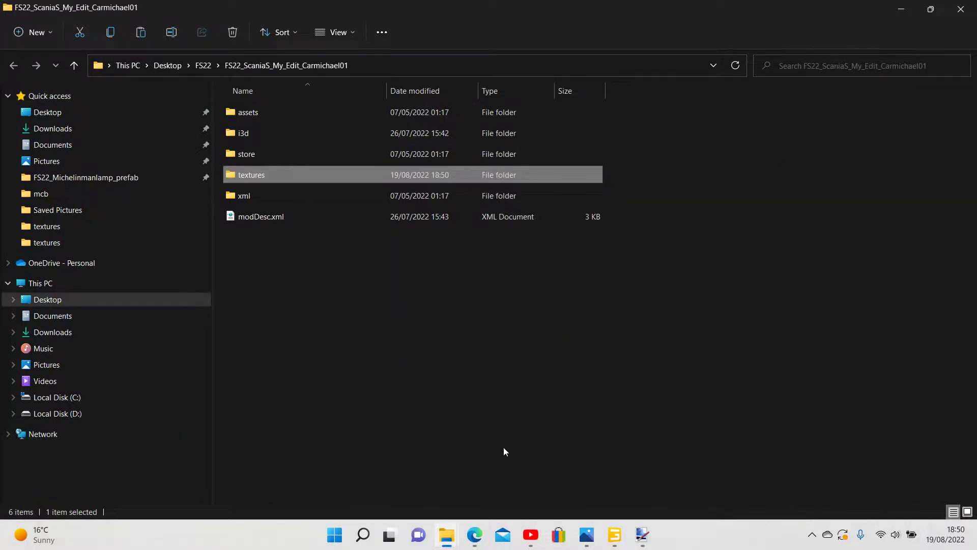
right_click(254, 177)
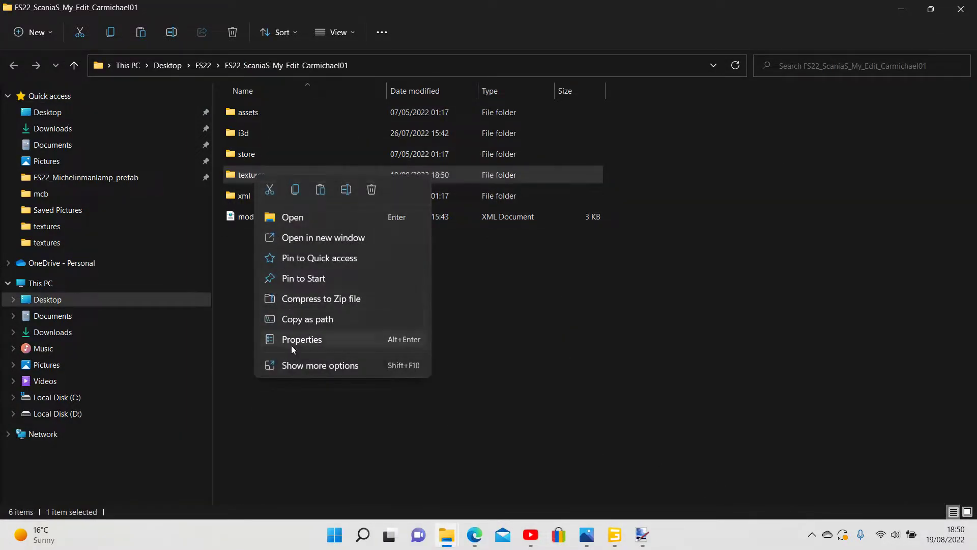
left_click(298, 365)
left_click(320, 288)
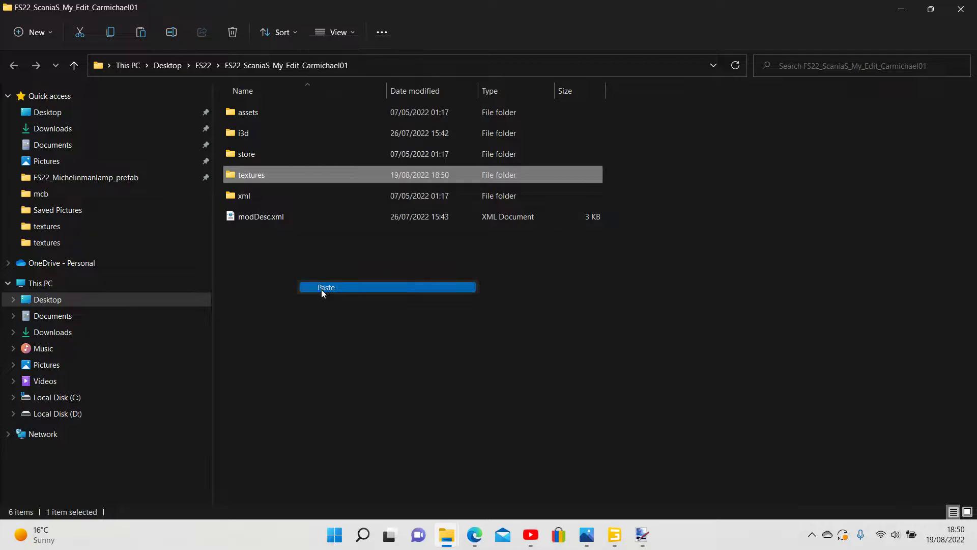
Switch to GIANTS Editor and set the Cab shape's albedo map to "Cab_diffuse2 - Copy (126) - Copy - Copy.dds", then deselect the shape
left_click(614, 534)
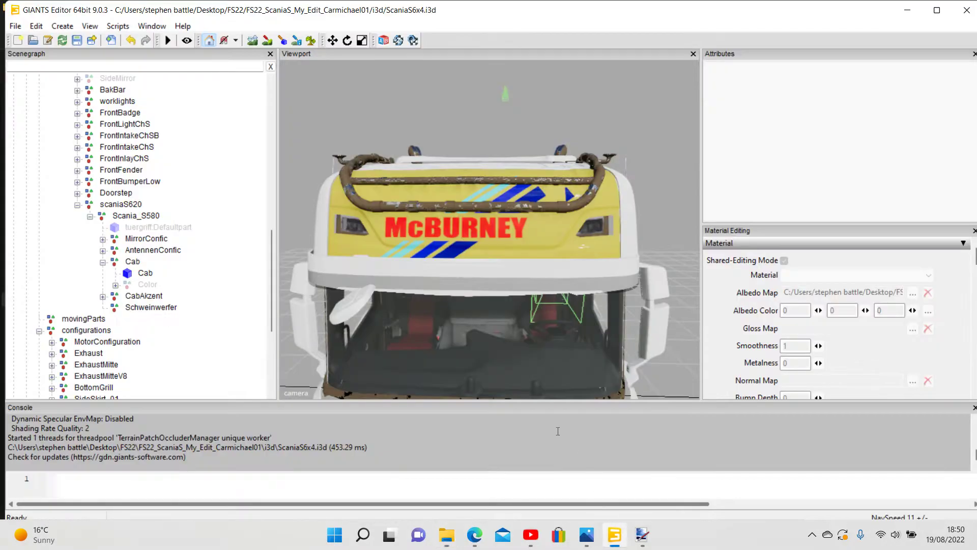
left_click(145, 274)
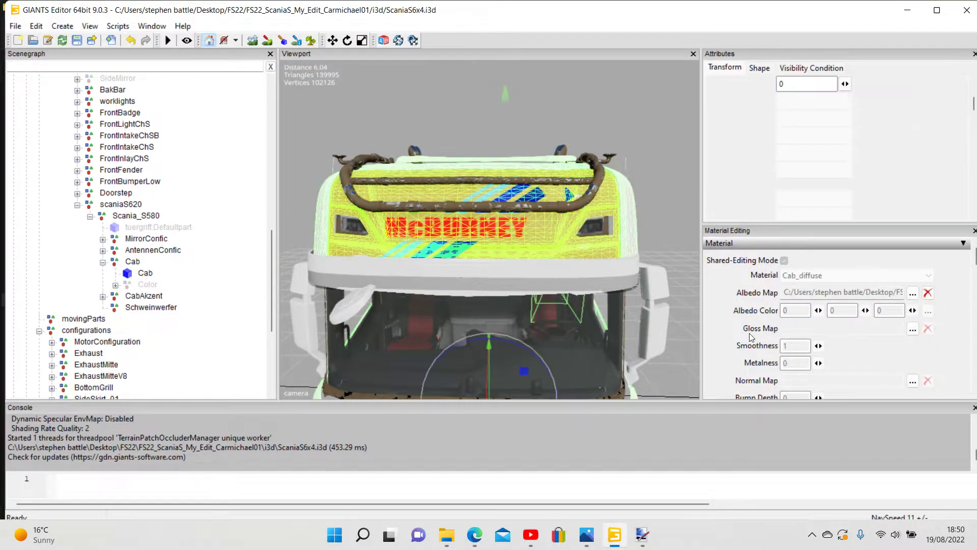
left_click(912, 293)
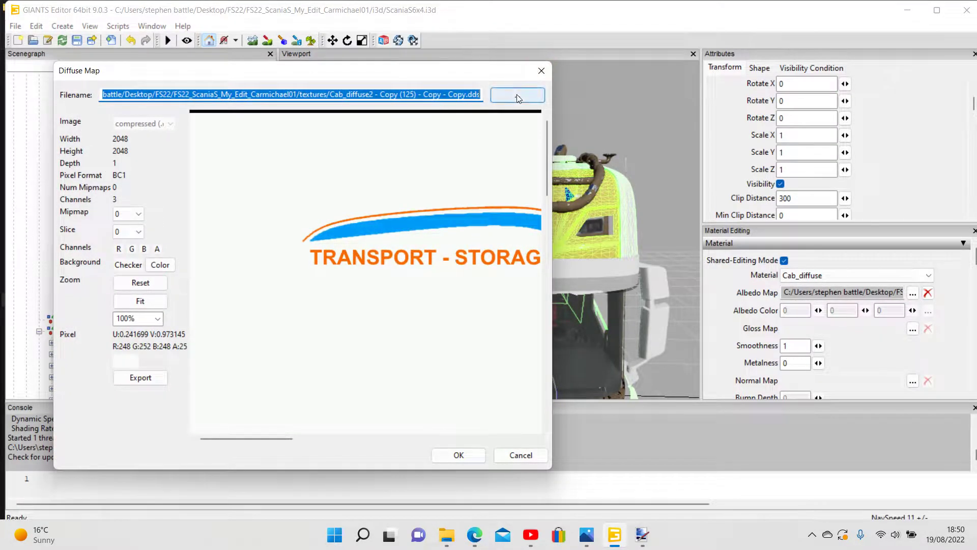
left_click(517, 95)
scroll(498, 229, "down", 10)
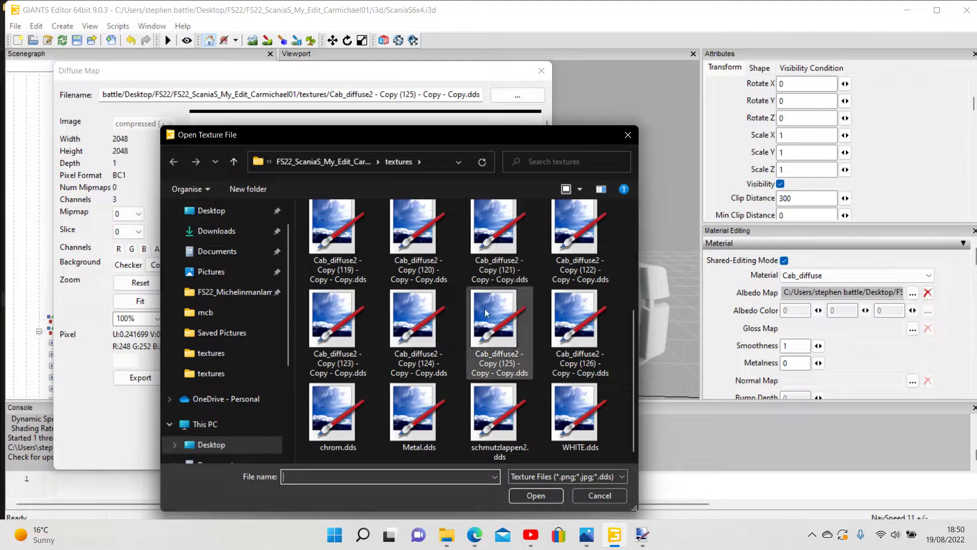
left_click(573, 362)
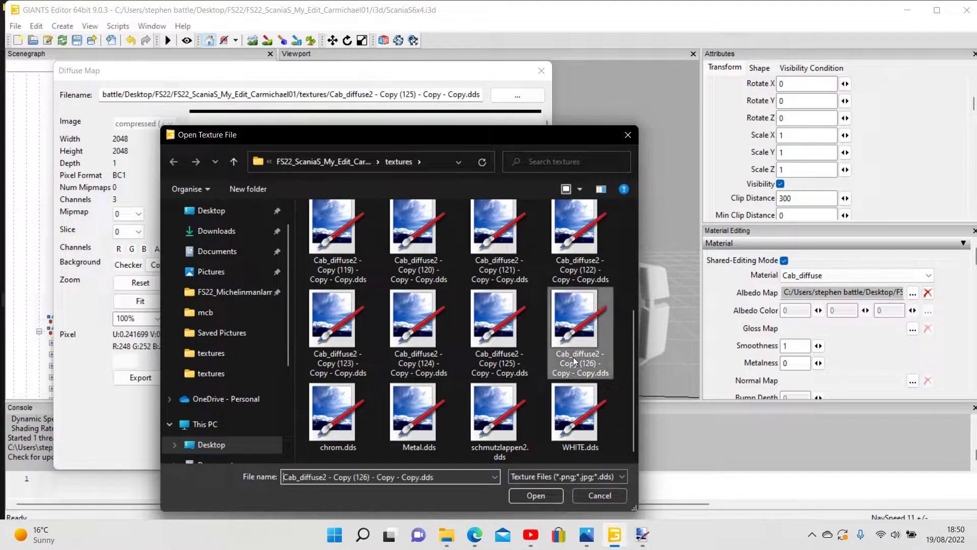
left_click(526, 492)
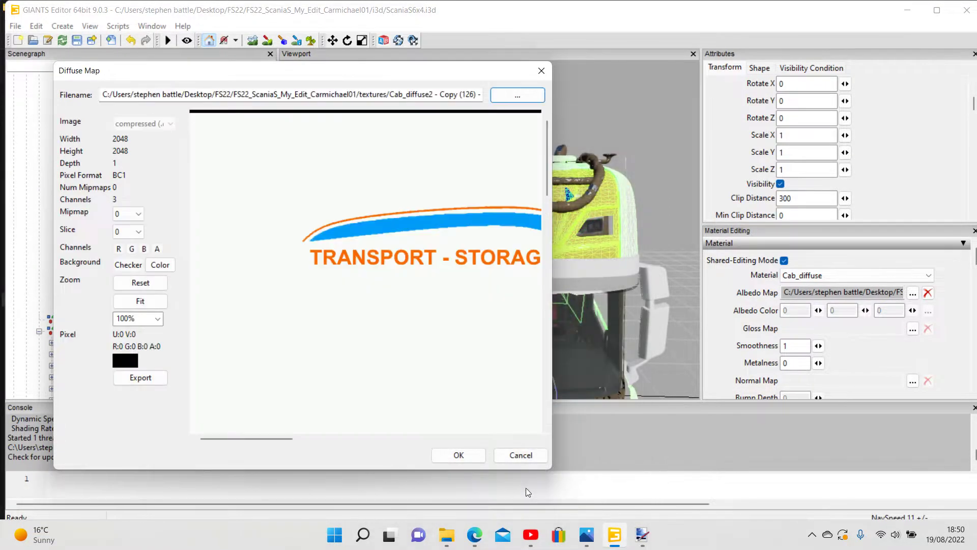
left_click(458, 454)
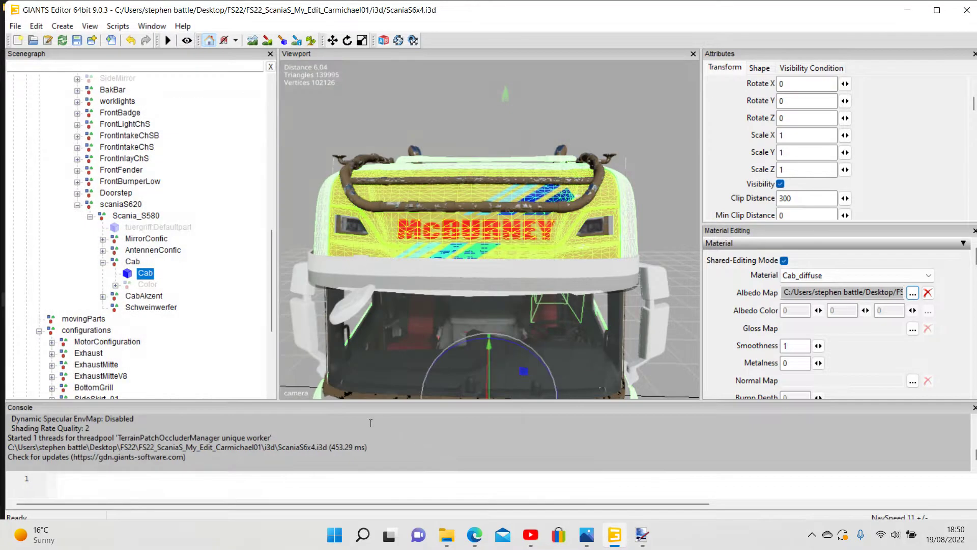
left_click(225, 282)
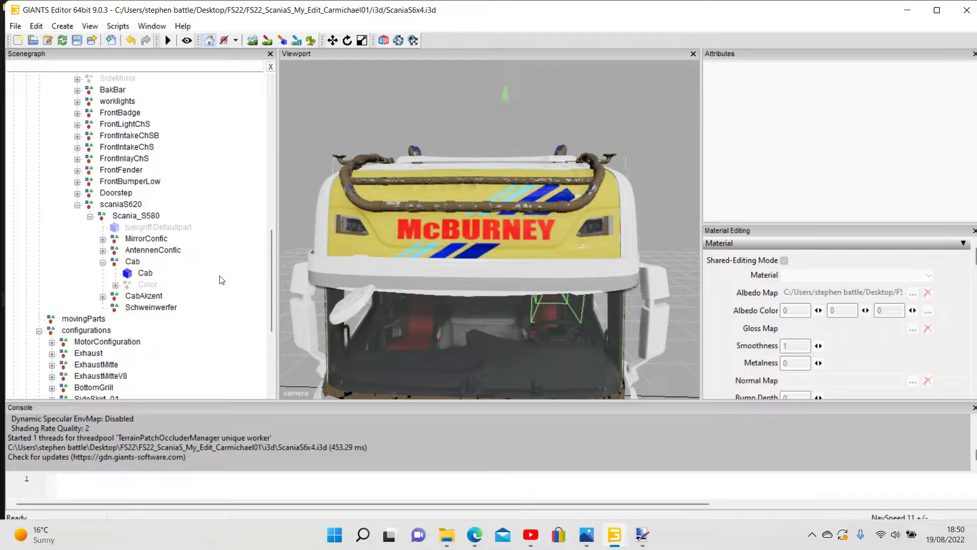
Switch to the cab texture in paint.net and cover the upper stripe ends above the McBURNEY logo with a copied 300 × 53 px yellow patch
left_click_drag(527, 371, 554, 398)
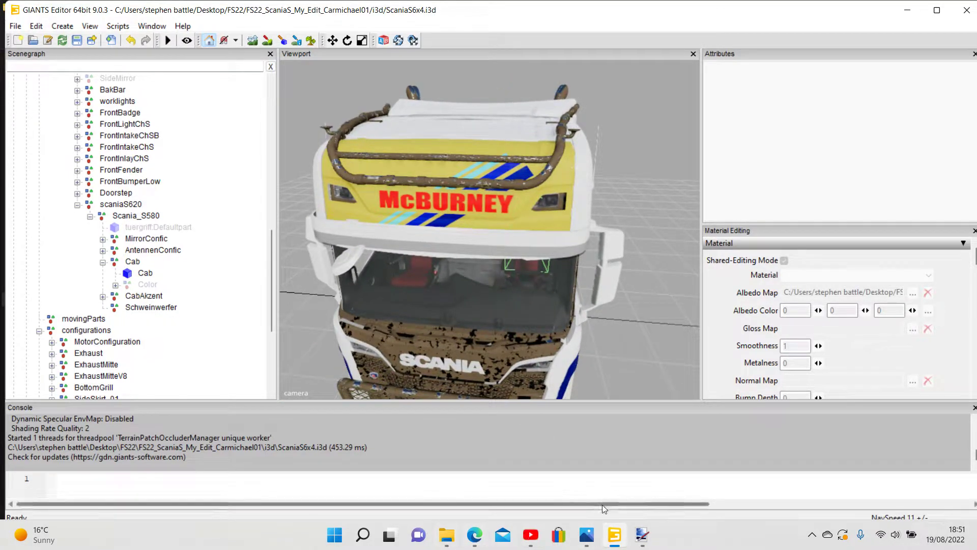
mouse_move(601, 537)
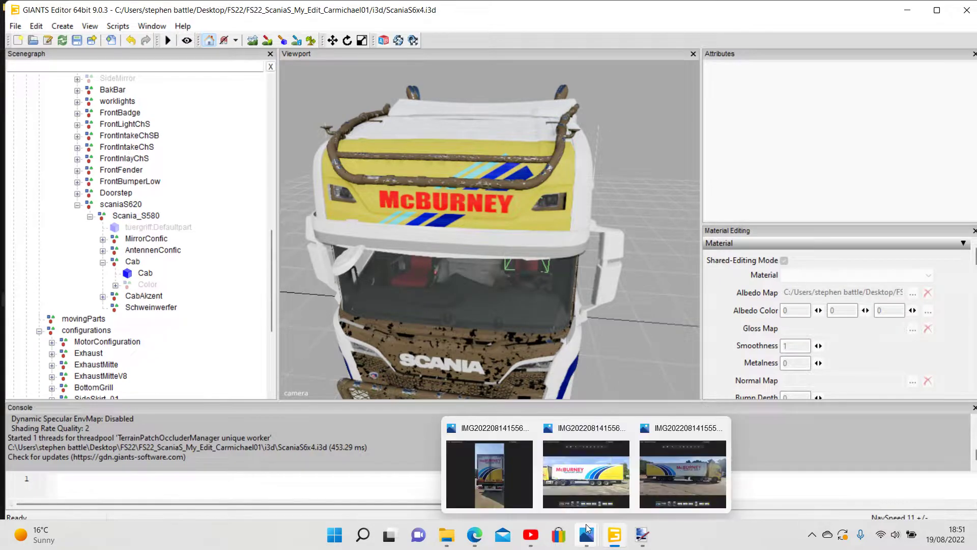
mouse_move(650, 538)
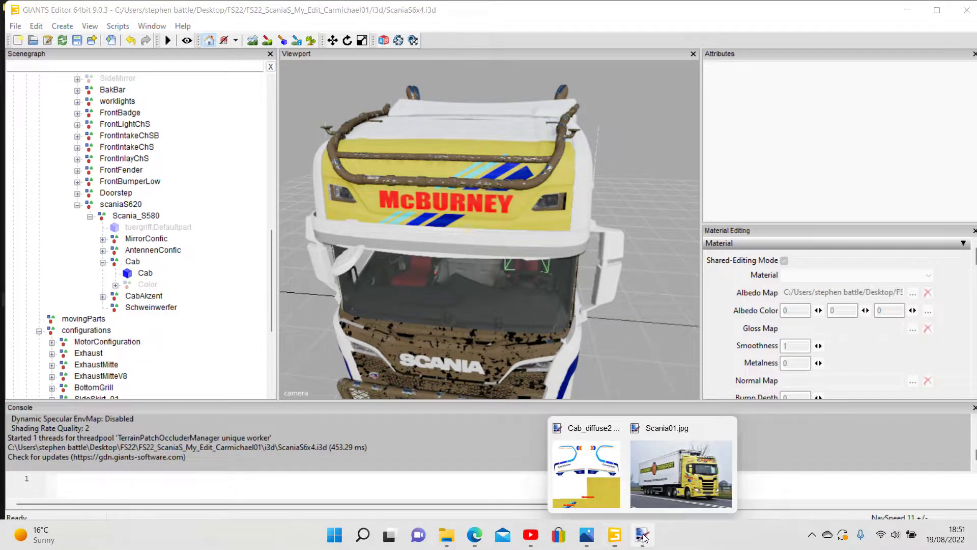
left_click(600, 500)
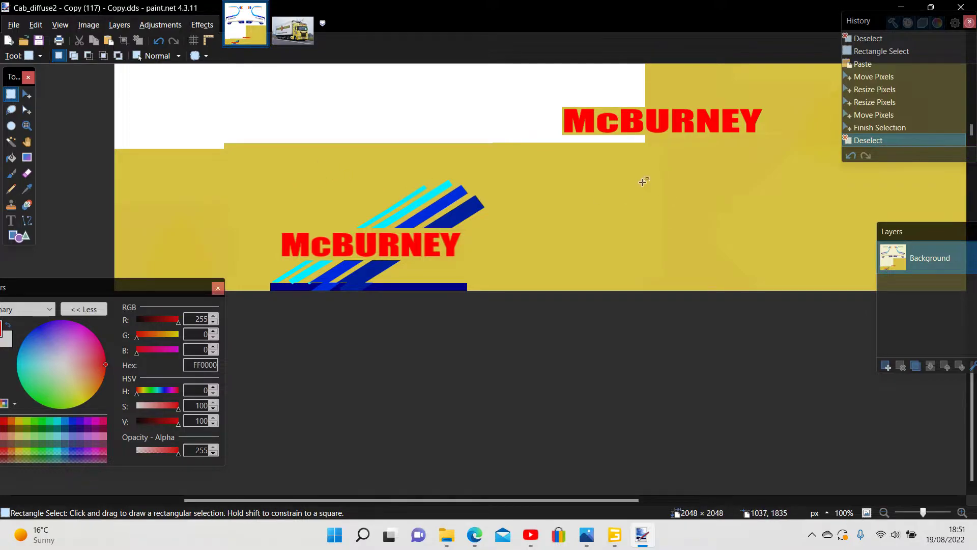
left_click_drag(643, 177, 795, 204)
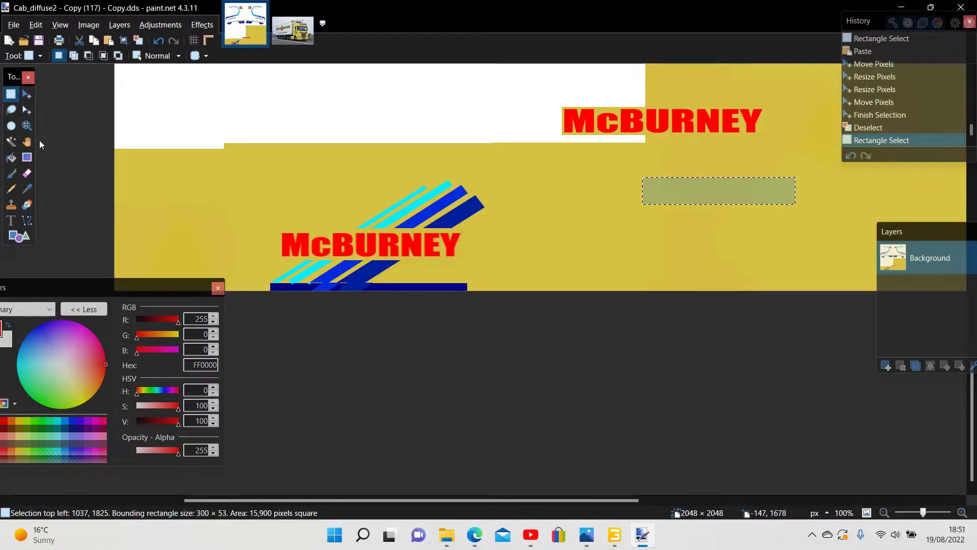
left_click(108, 41)
left_click_drag(813, 209, 525, 212)
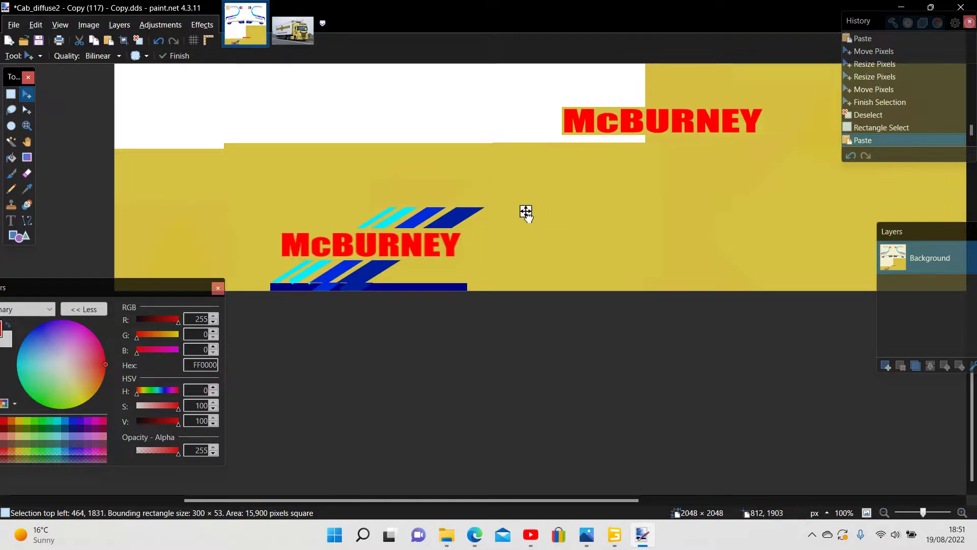
left_click_drag(525, 211, 526, 211)
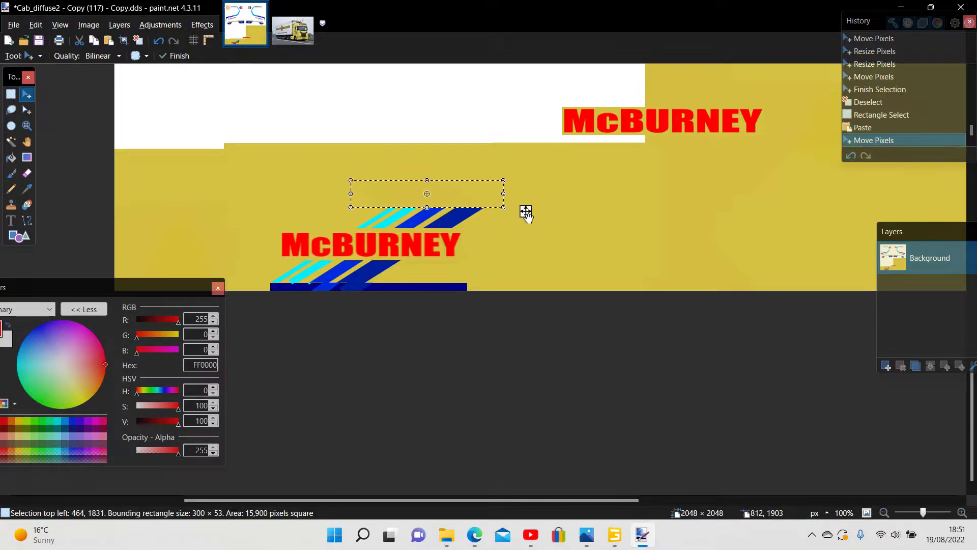
left_click(11, 94)
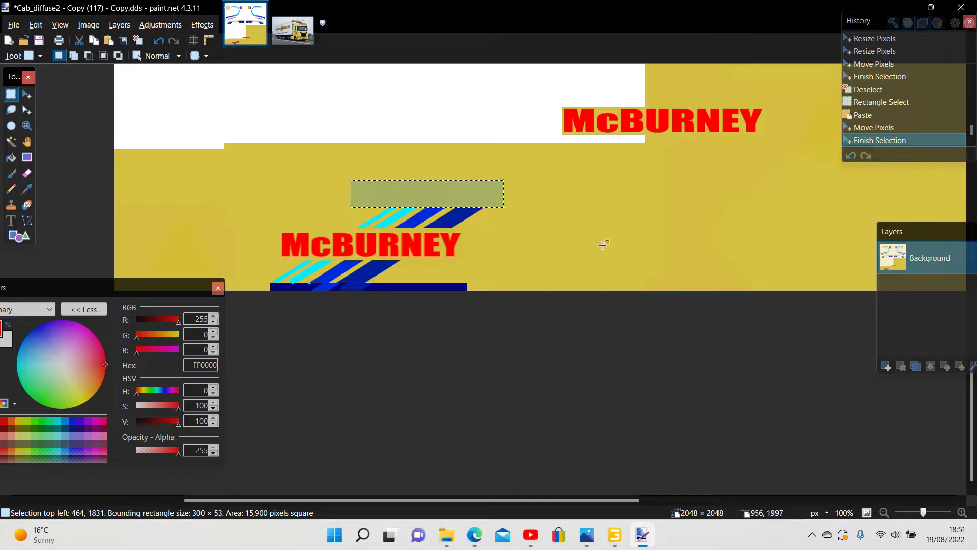
key("ctrl+d")
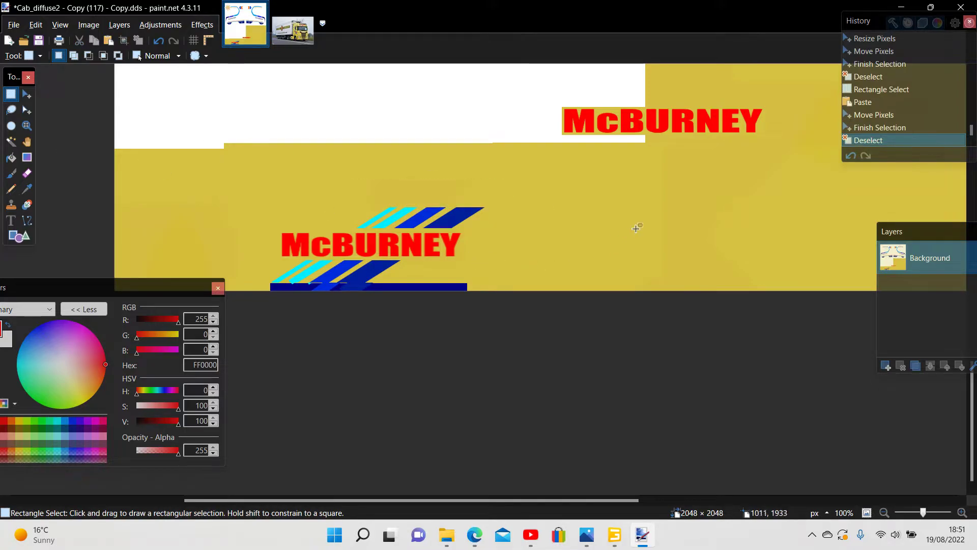
Copy a 268 × 38 px yellow patch, widen it to 435 px and cover the dark blue bar below the McBURNEY logo
left_click_drag(677, 202, 814, 222)
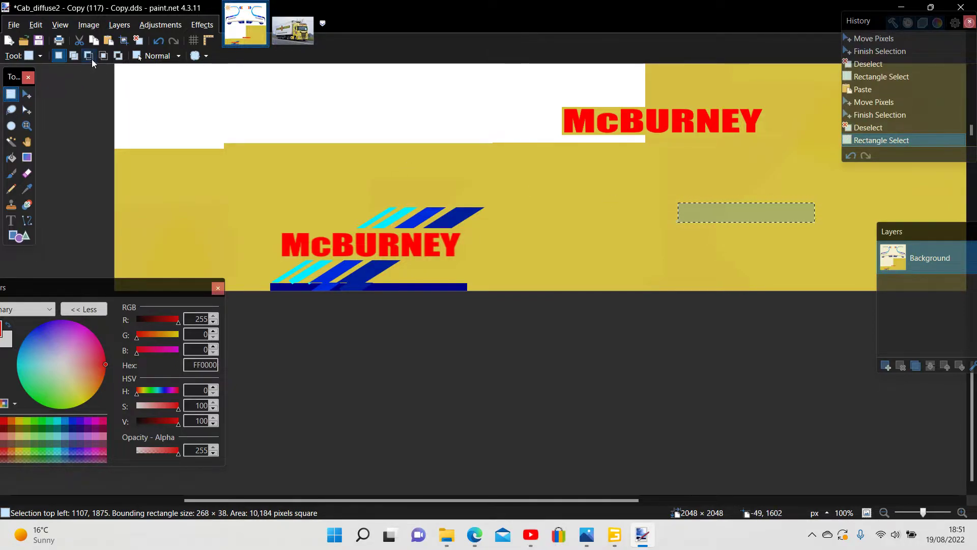
left_click(108, 40)
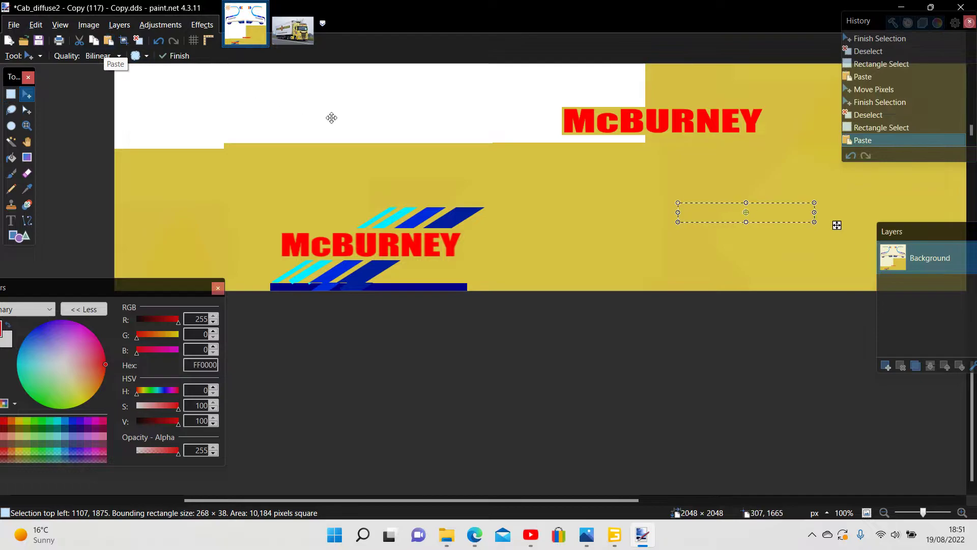
left_click_drag(835, 224, 477, 288)
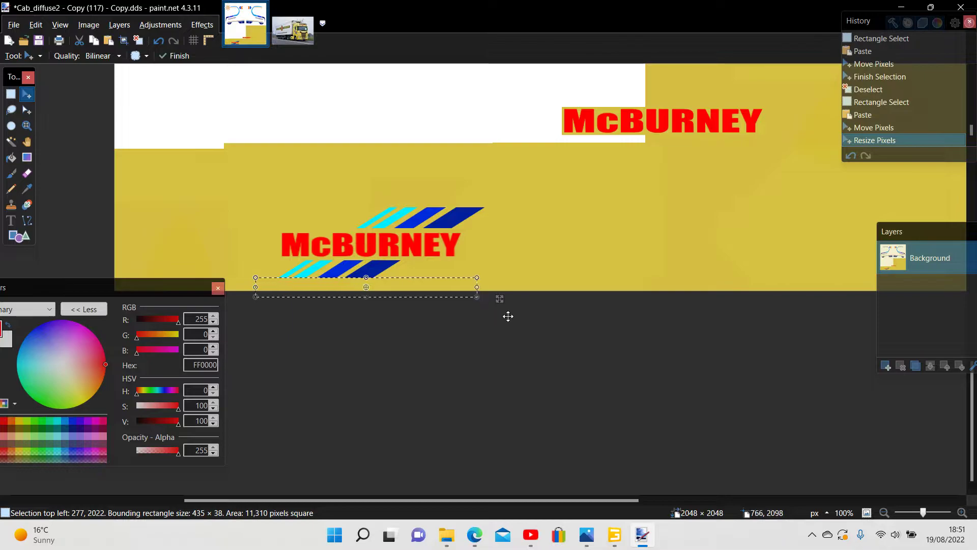
left_click(11, 97)
left_click(68, 167)
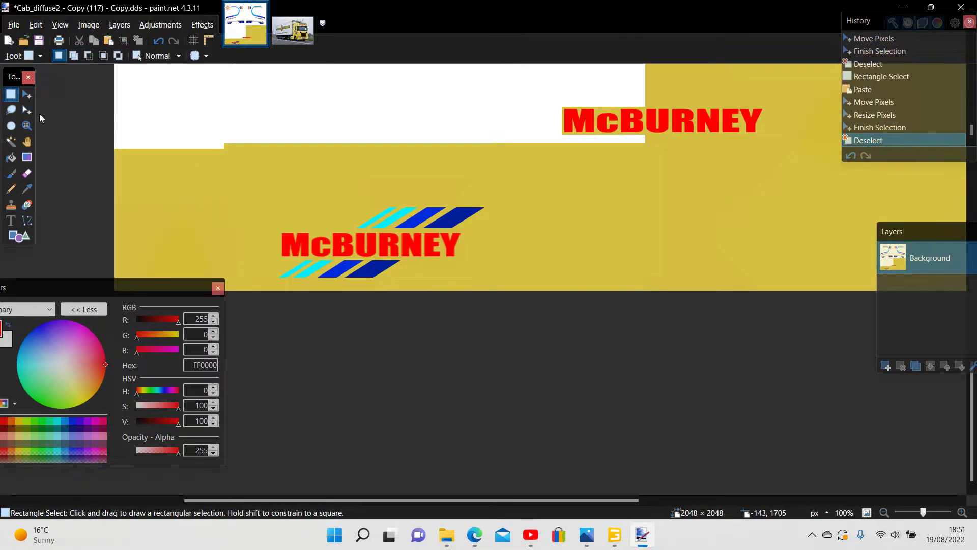
Cover the second McBURNEY lettering and the uneven white edge with a copied 451 × 90 px yellow patch stretched to 1314 × 91 px
left_click_drag(629, 219, 858, 265)
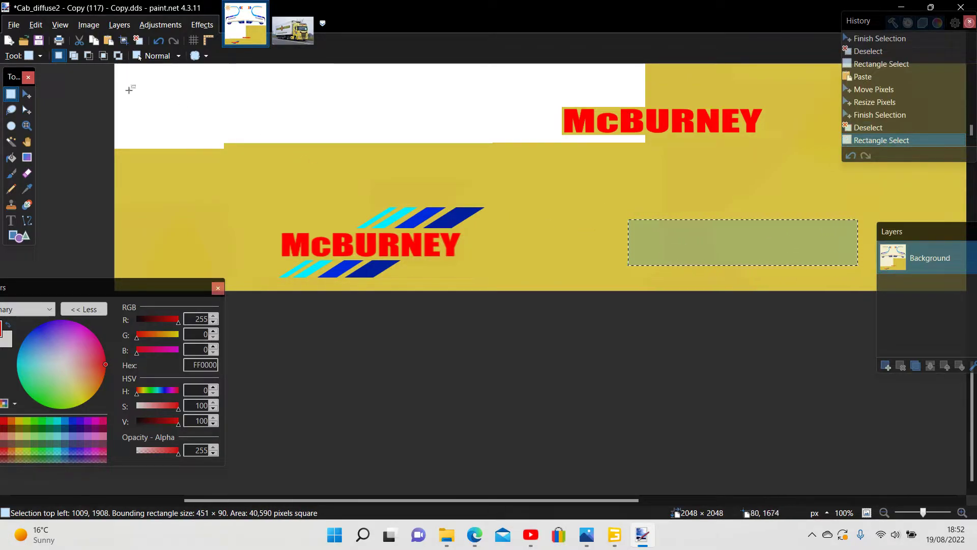
left_click(108, 41)
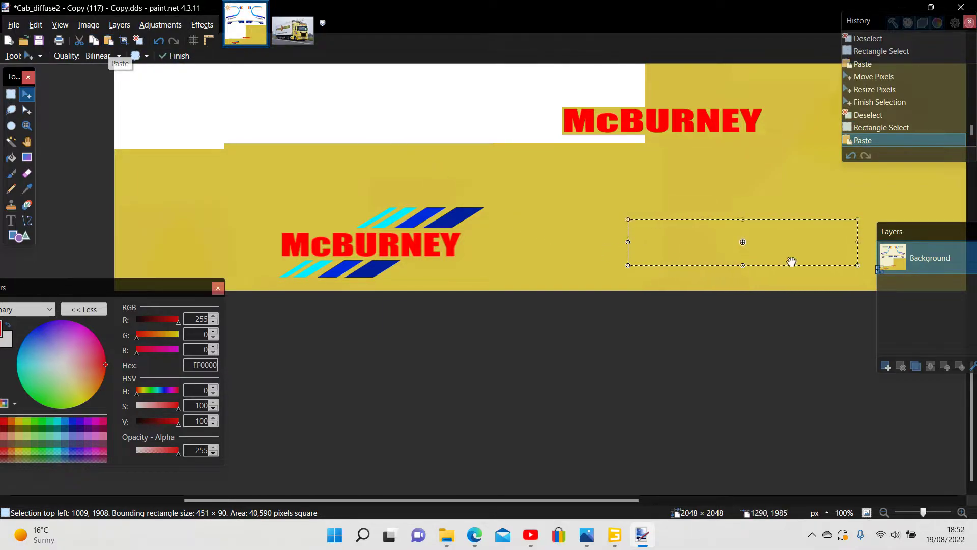
left_click_drag(870, 273, 801, 224)
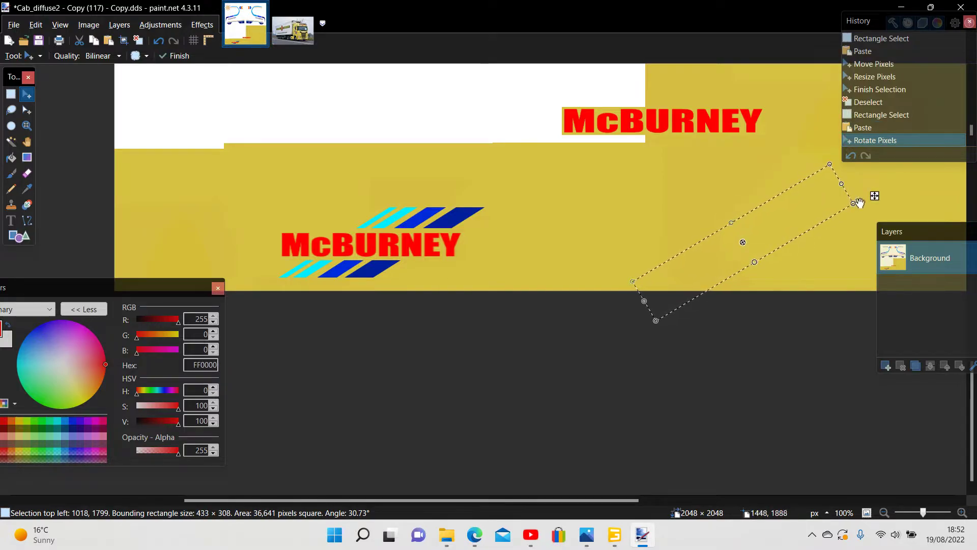
left_click_drag(874, 195, 784, 157)
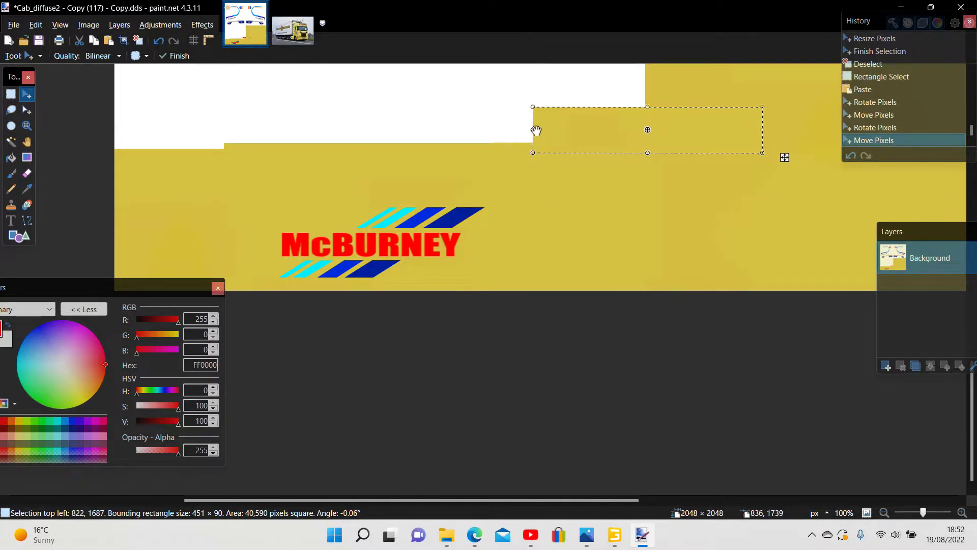
left_click_drag(533, 130, 93, 129)
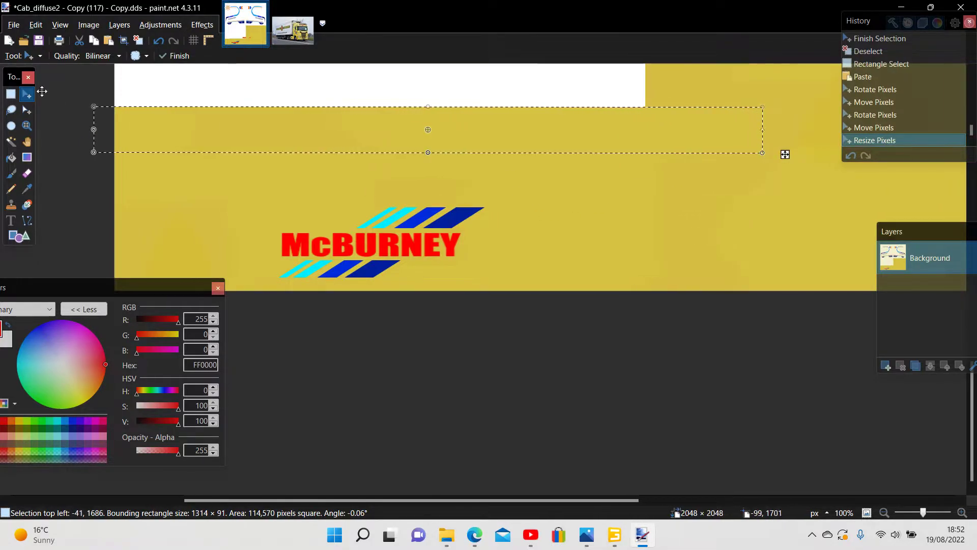
left_click(10, 93)
left_click(58, 184)
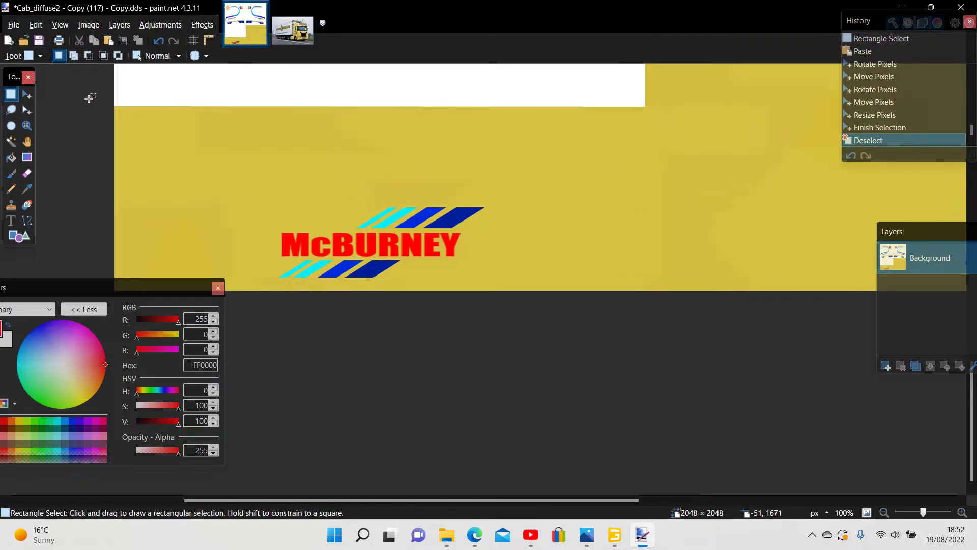
Save the texture over "Cab_diffuse2 - Copy (117) - Copy.dds" as a DDS file with BC1 (Linear, DXT1) compression
left_click(14, 24)
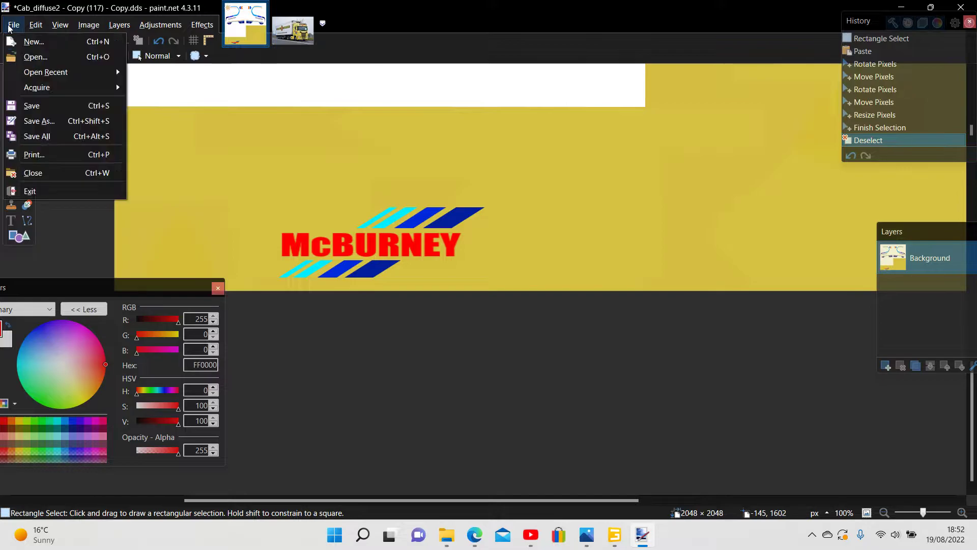
left_click(26, 123)
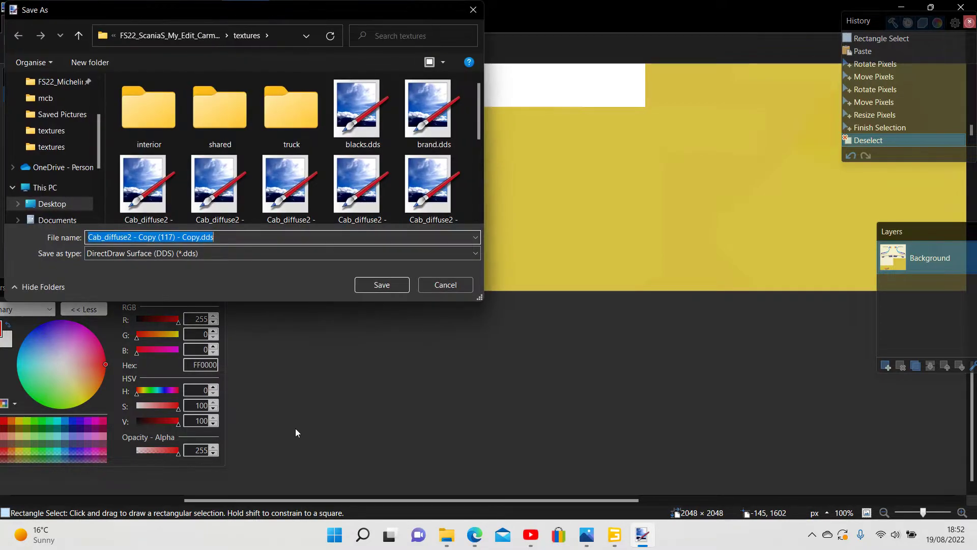
left_click(382, 286)
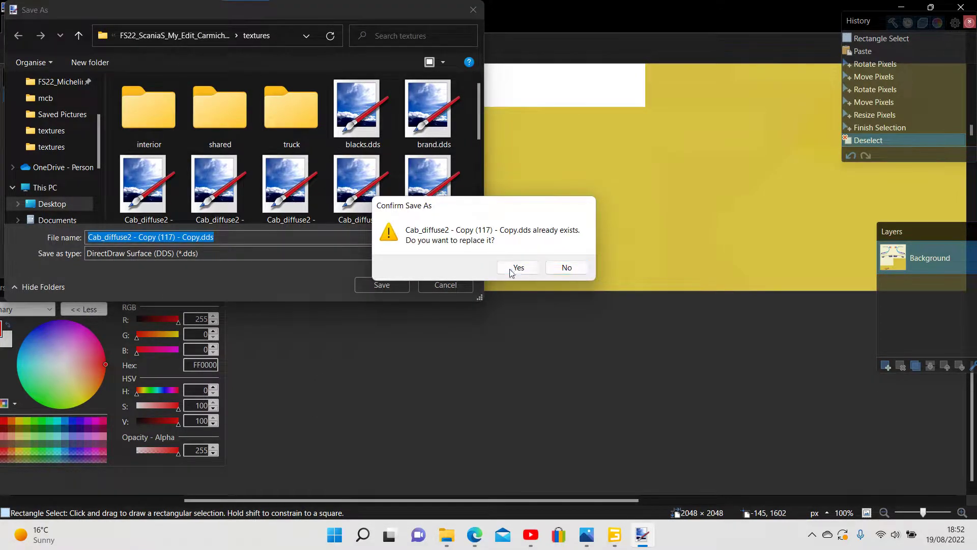
left_click(509, 269)
left_click(653, 390)
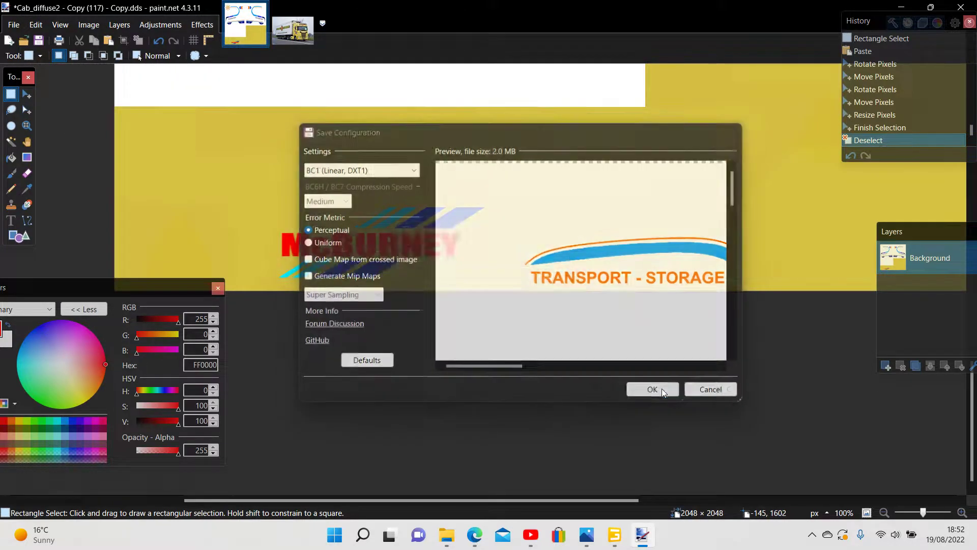
In File Explorer, copy the recent file "Cab_diffuse2 - Copy (117) - Copy.dds" and paste it into the textures folder of FS22_ScaniaS_My_Edit_Carmichael01
mouse_move(446, 535)
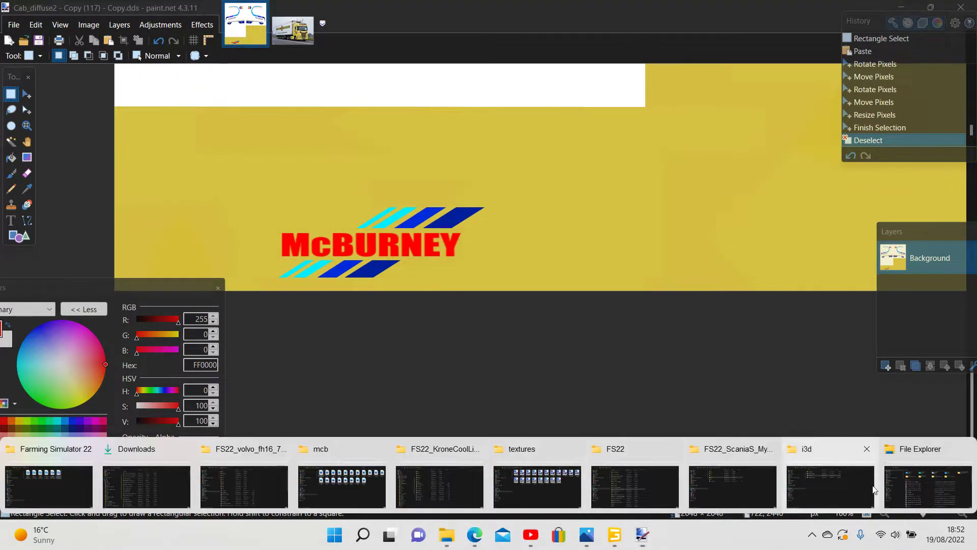
left_click(945, 487)
left_click(299, 227)
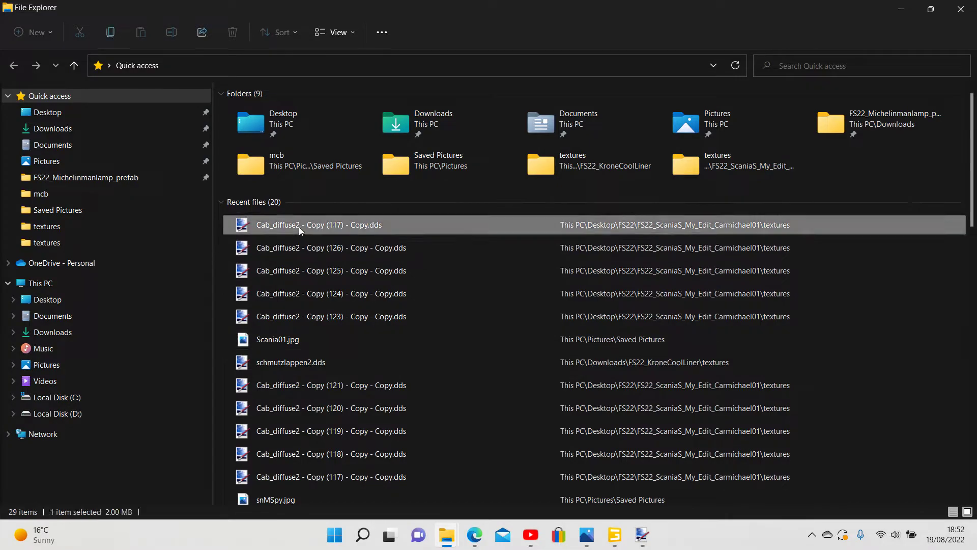
right_click(298, 226)
left_click(349, 417)
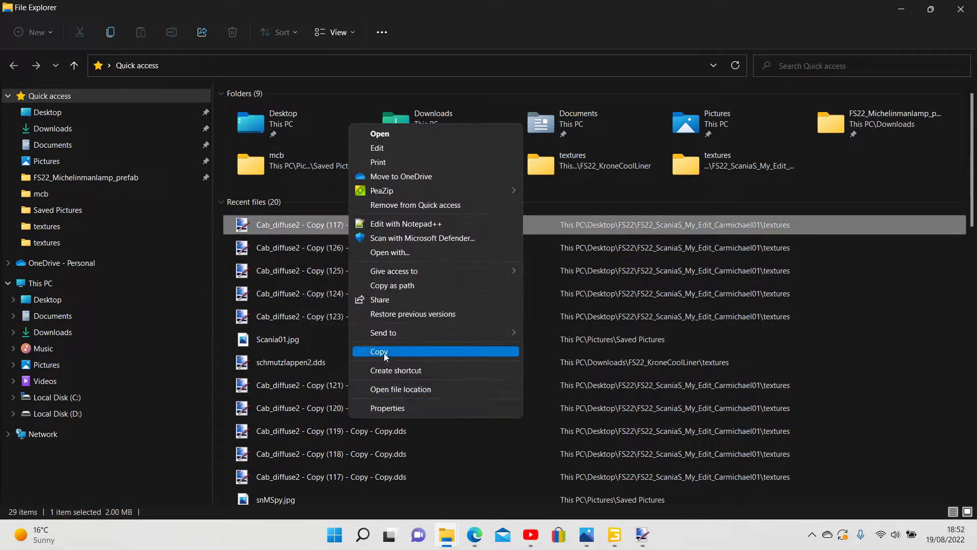
left_click(385, 352)
mouse_move(446, 534)
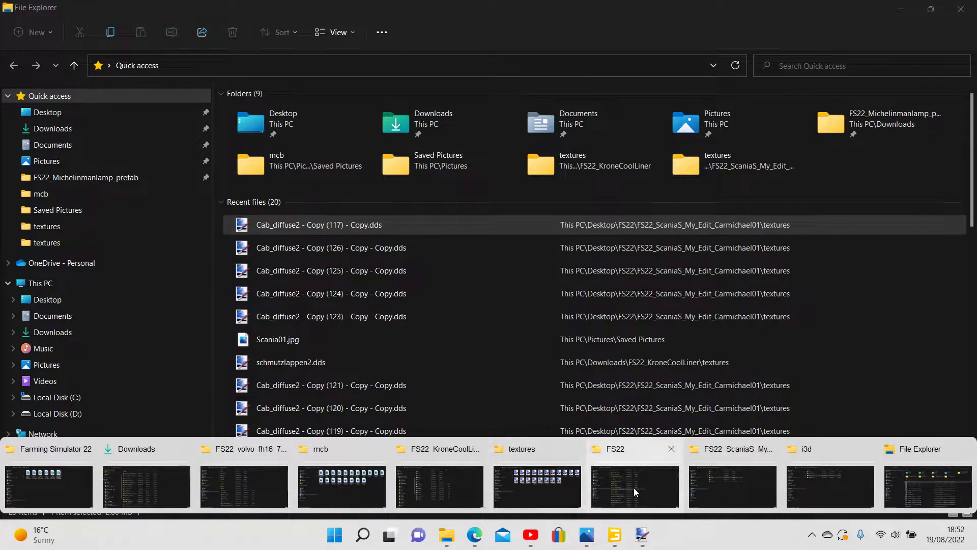
left_click(701, 481)
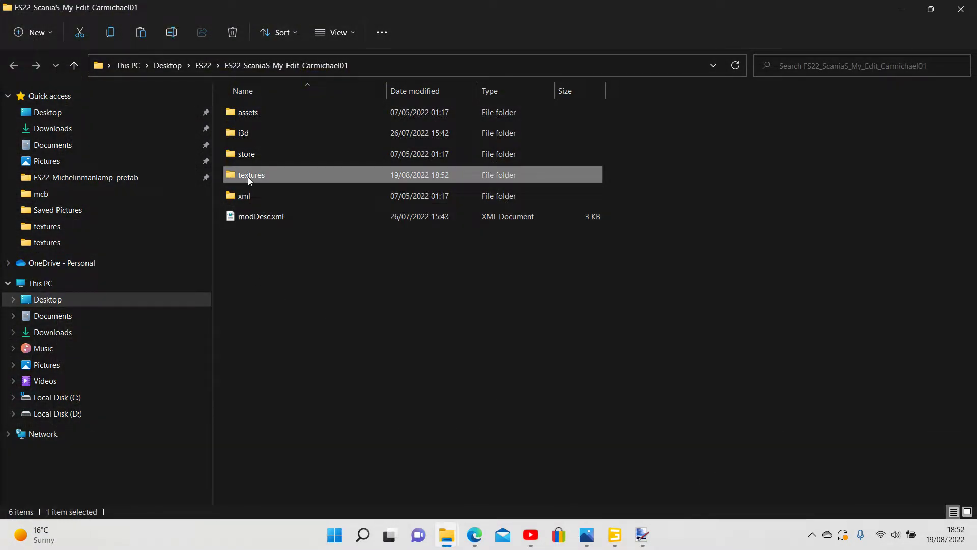
right_click(249, 177)
left_click(298, 366)
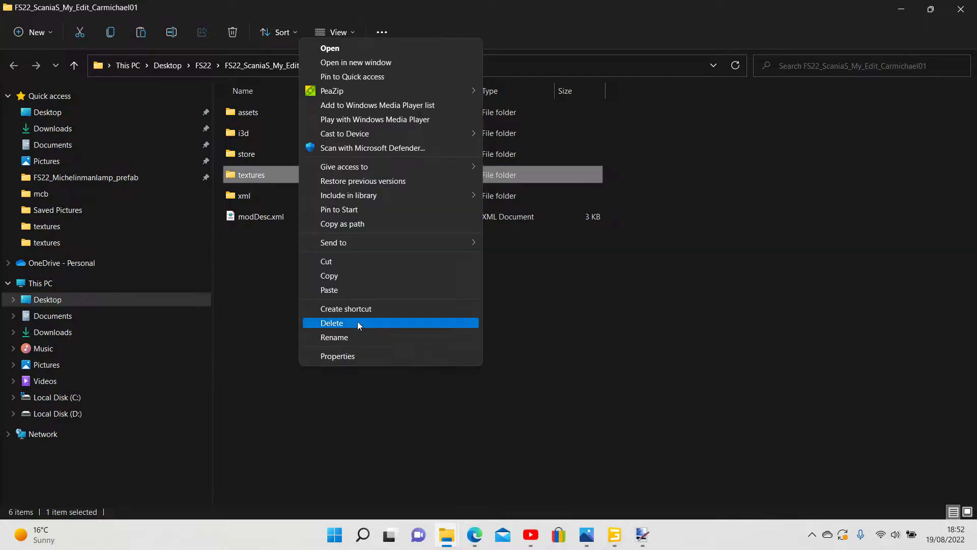
left_click(339, 288)
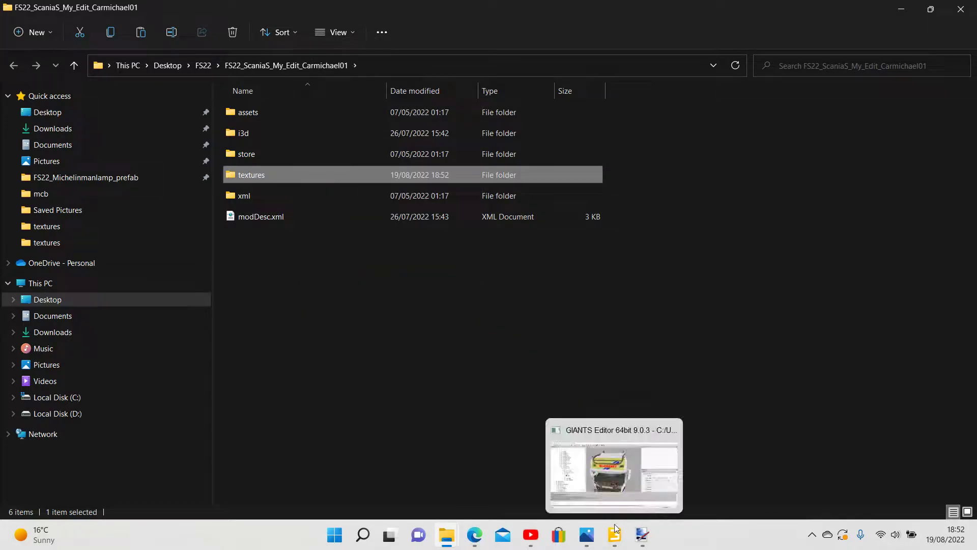
Switch to GIANTS Editor and set the Cab shape's albedo map to "Cab_diffuse2 - Copy (127) - Copy - Copy.dds", then deselect the shape
left_click(615, 527)
left_click(147, 274)
left_click(913, 292)
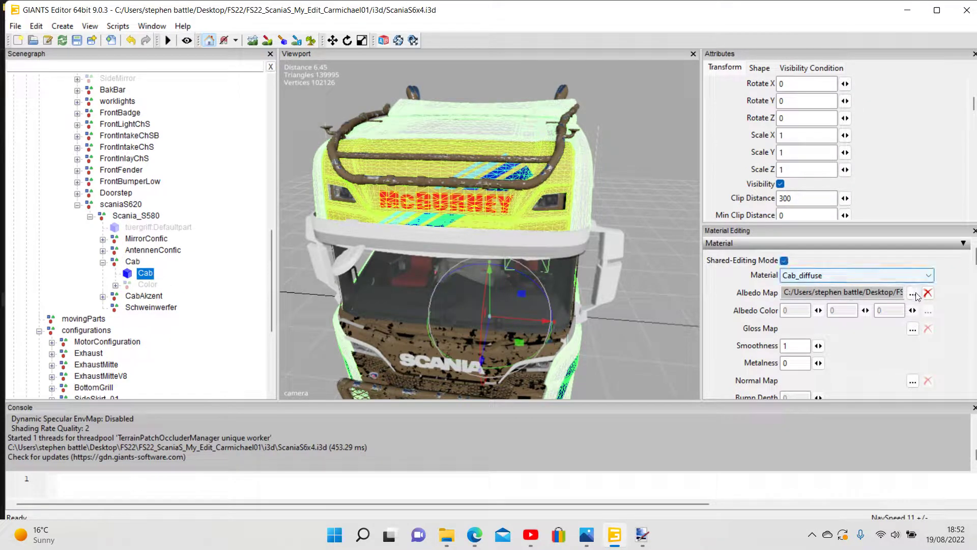
left_click(514, 96)
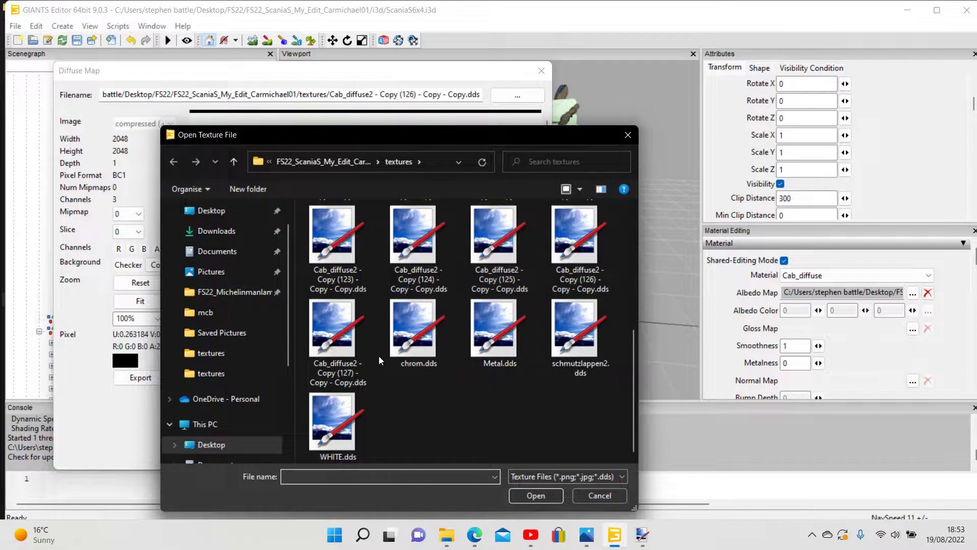
left_click(355, 349)
left_click(543, 500)
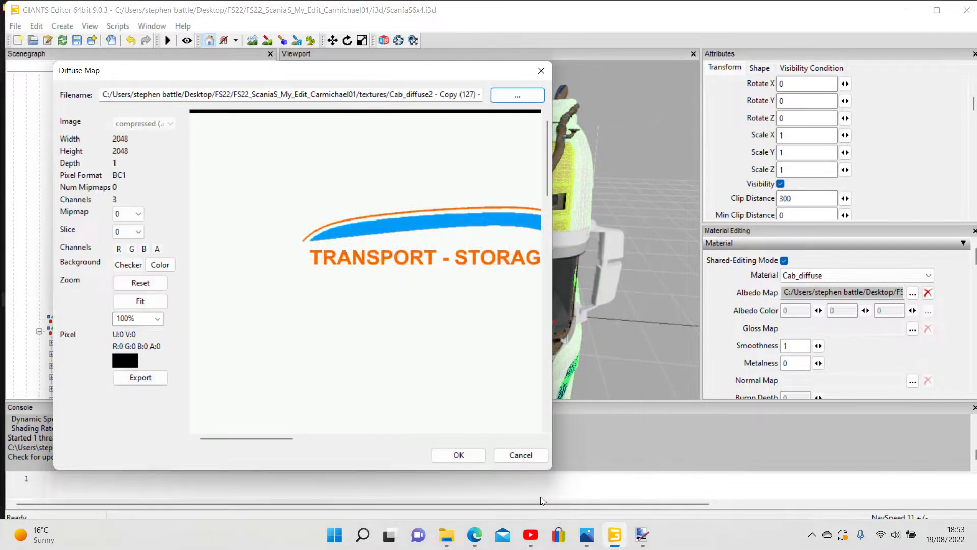
left_click(458, 456)
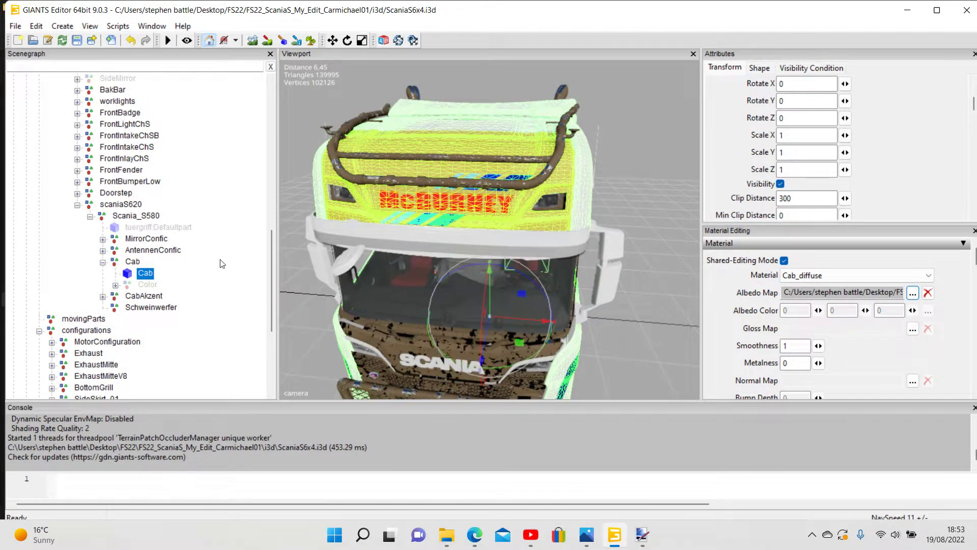
left_click(223, 227)
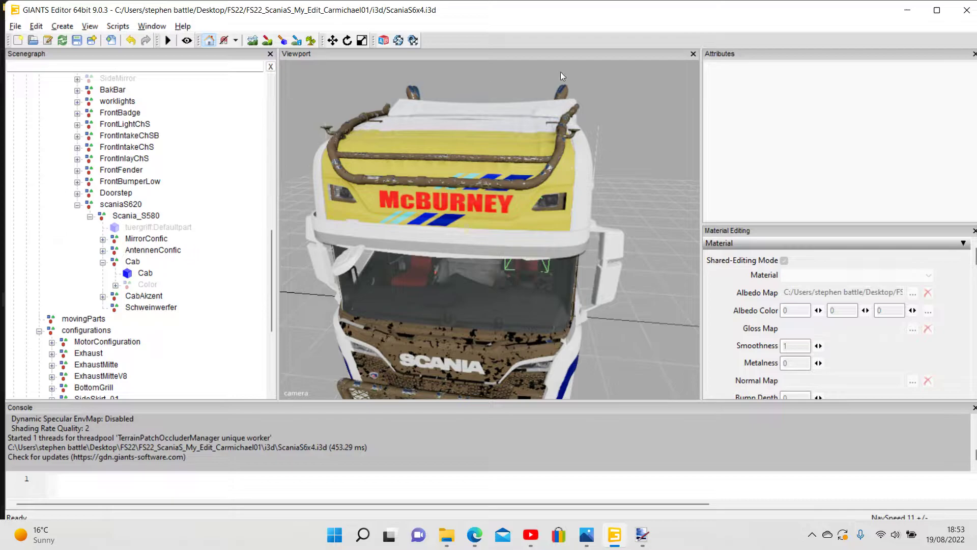
Inspect the side of the cab, then switch to the cab texture in paint.net and copy and paste a 249 × 232 px yellow patch
left_click_drag(441, 334, 420, 261)
scroll(470, 276, "down", 2)
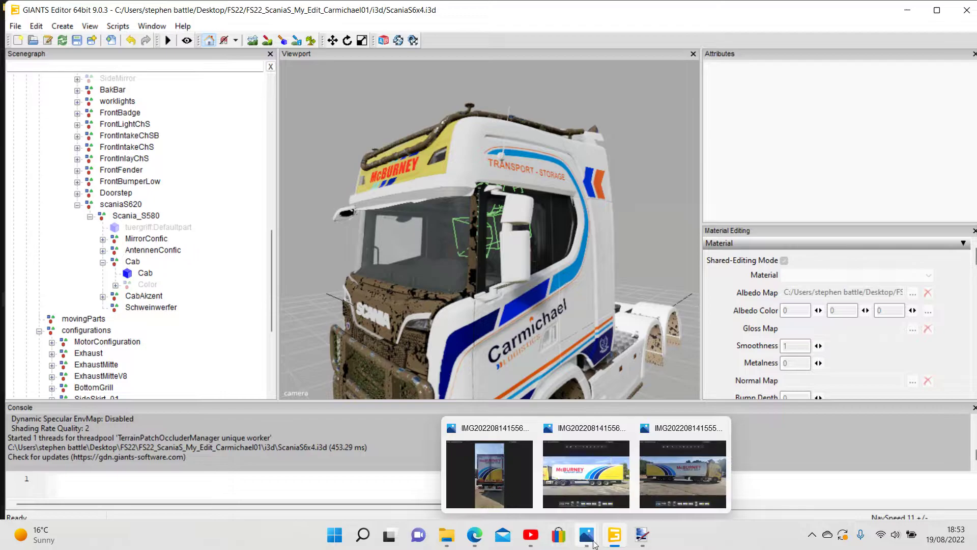
left_click(642, 540)
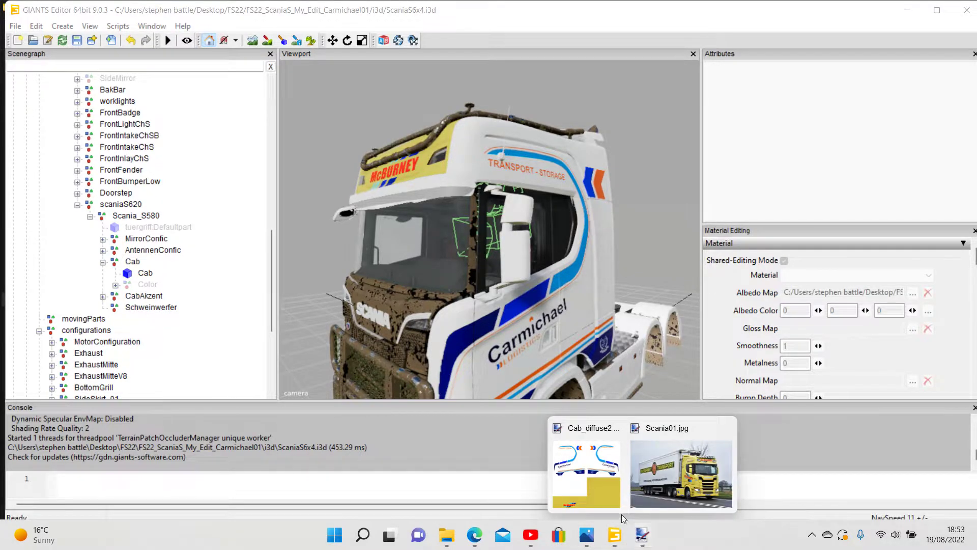
left_click(598, 496)
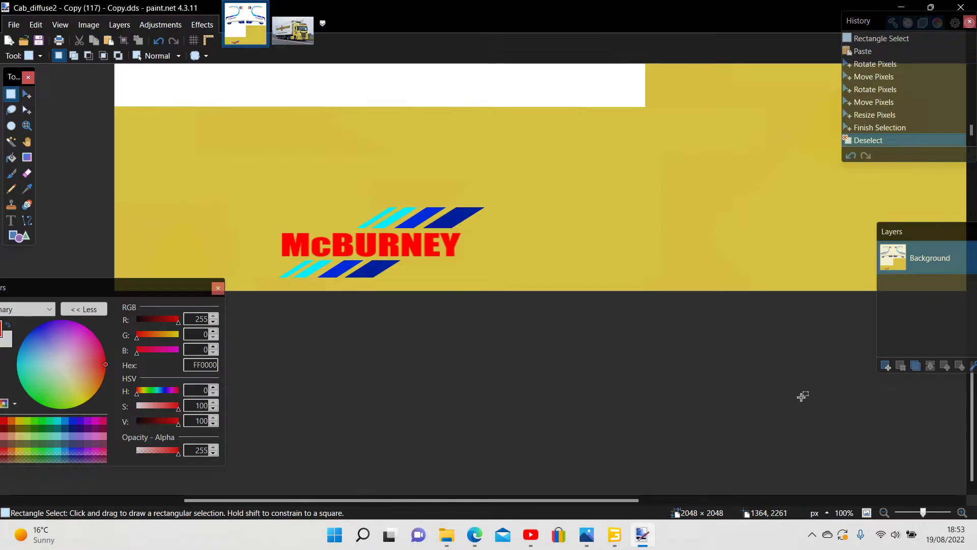
left_click_drag(973, 418, 975, 330)
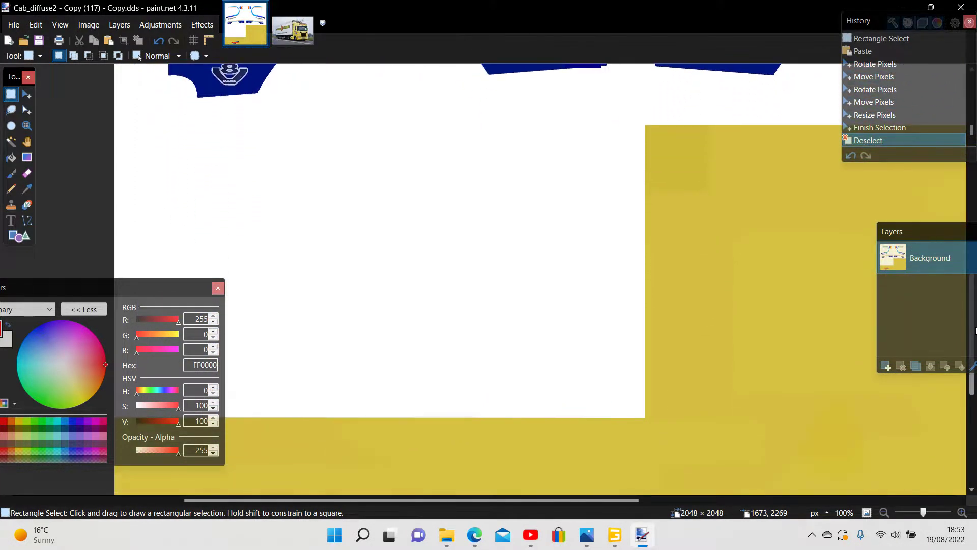
left_click_drag(751, 265, 878, 382)
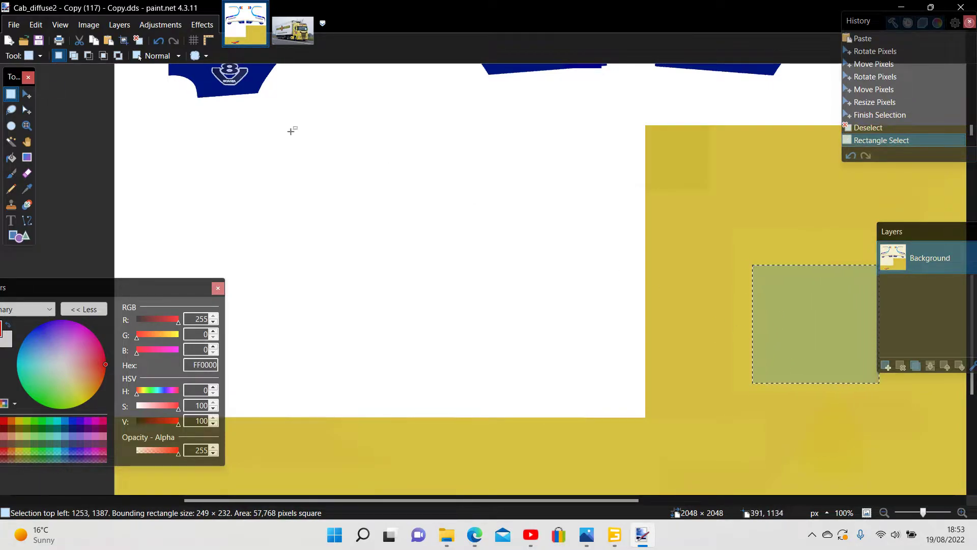
left_click(94, 45)
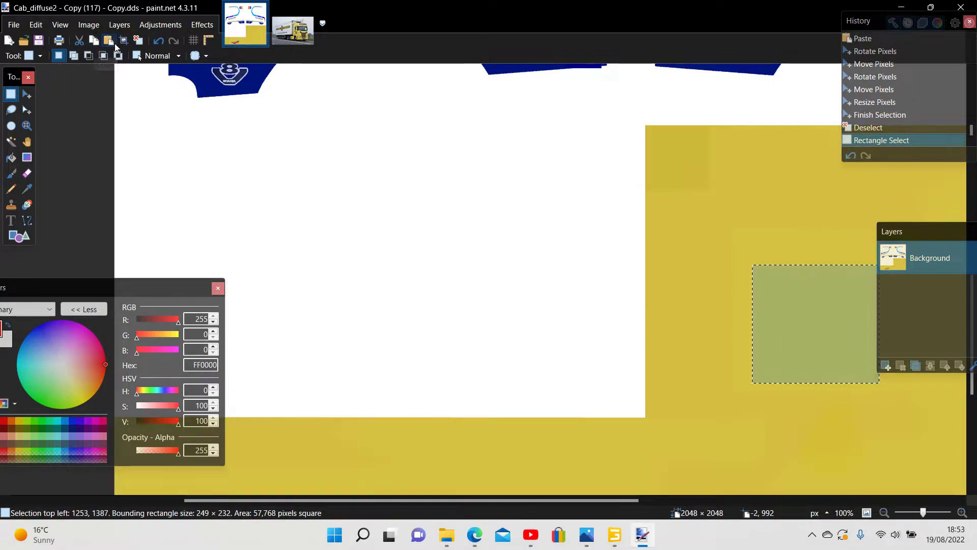
left_click(111, 45)
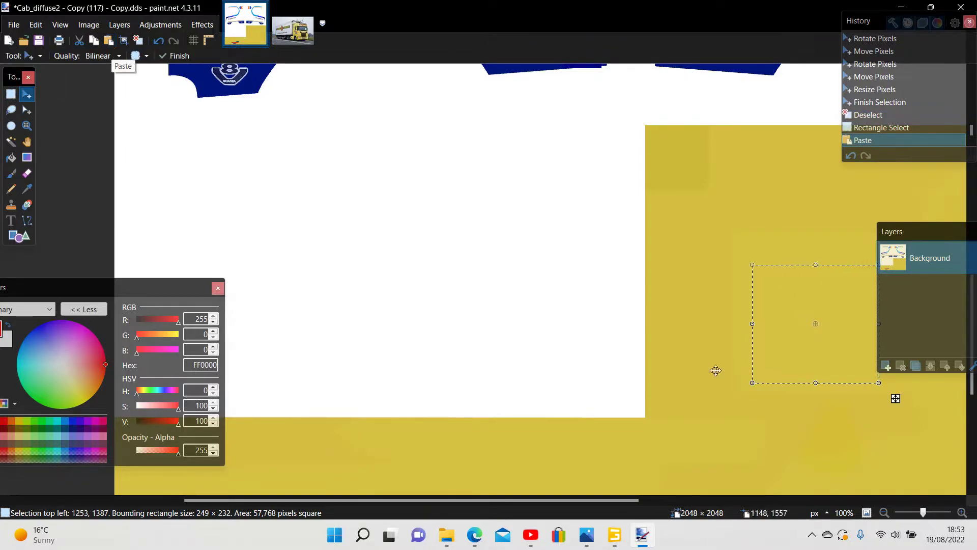
Place the pasted yellow patch at the texture's left edge below the Carmichael lettering and widen it to 1012 px over the lower stripes and dark blue panels
left_click_drag(896, 400, 310, 181)
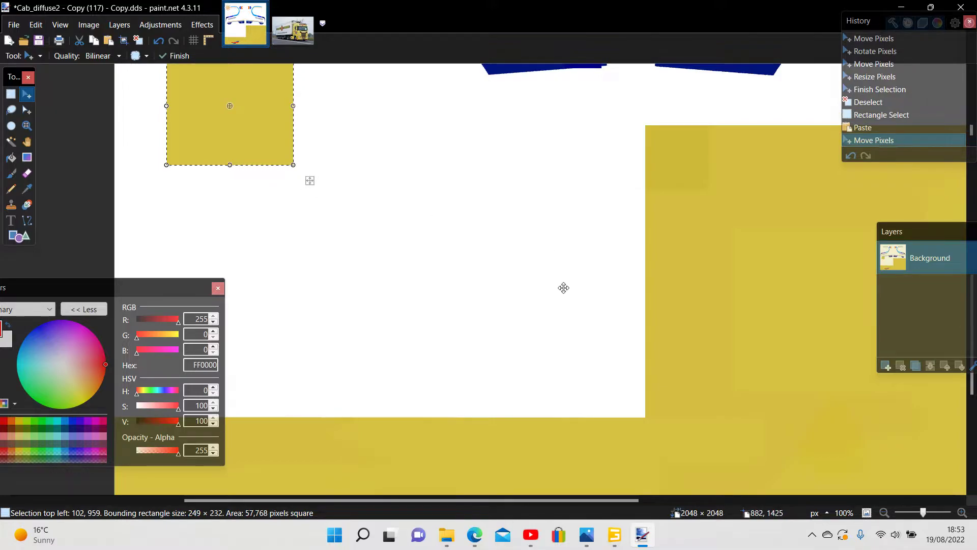
scroll(602, 319, "up", 5)
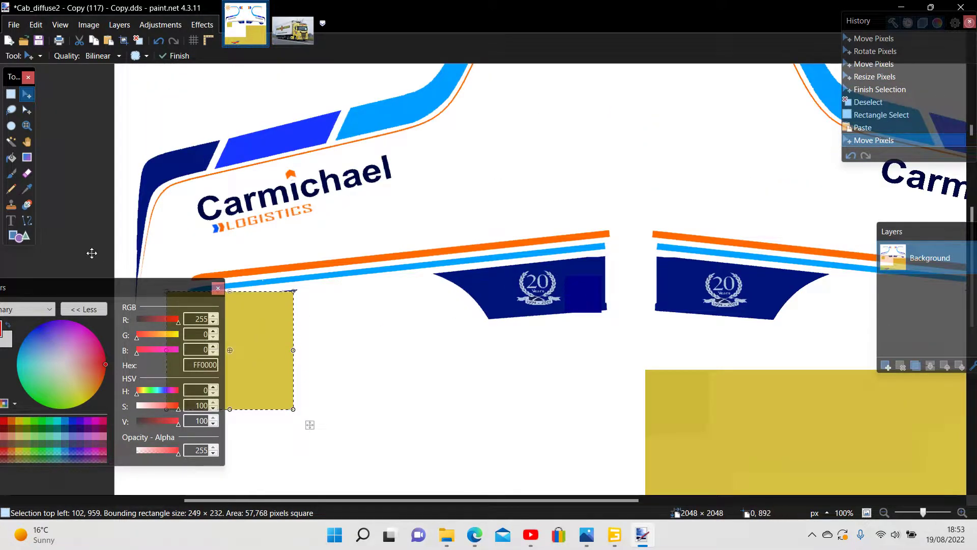
left_click_drag(67, 286, 710, 384)
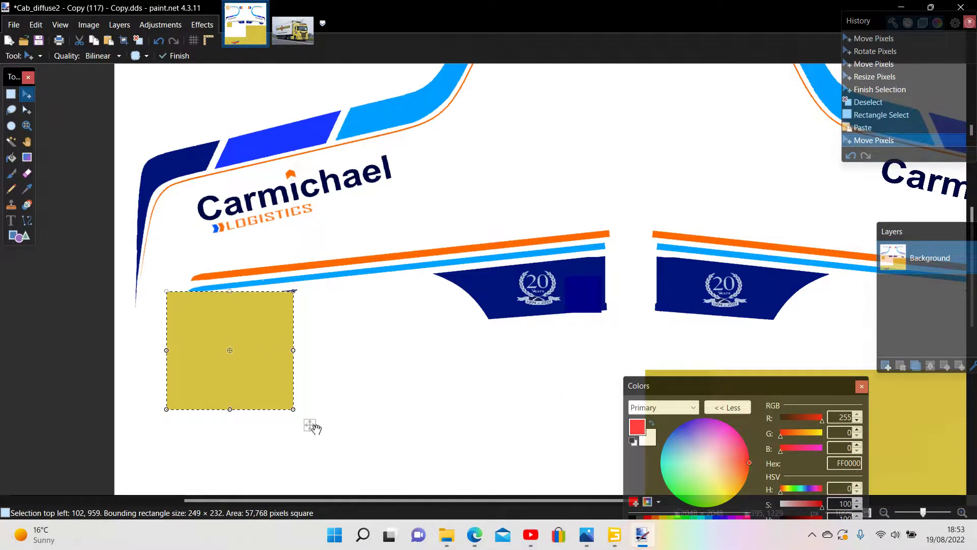
left_click_drag(308, 423, 247, 364)
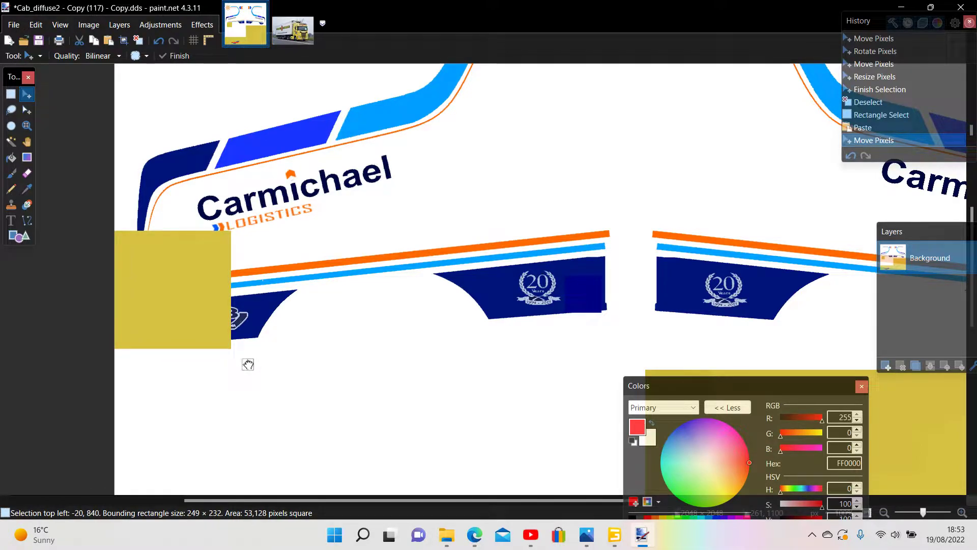
left_click_drag(247, 364, 247, 364)
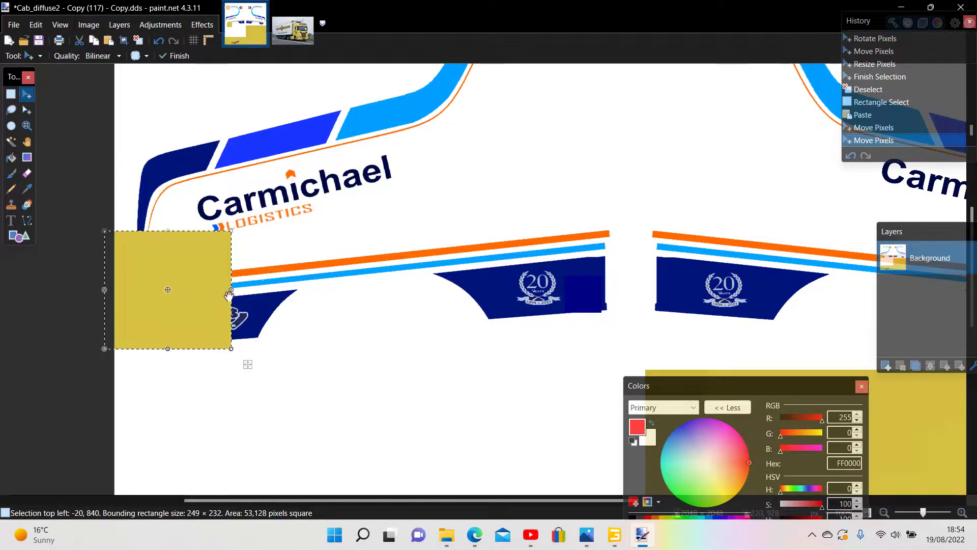
left_click_drag(231, 289, 620, 293)
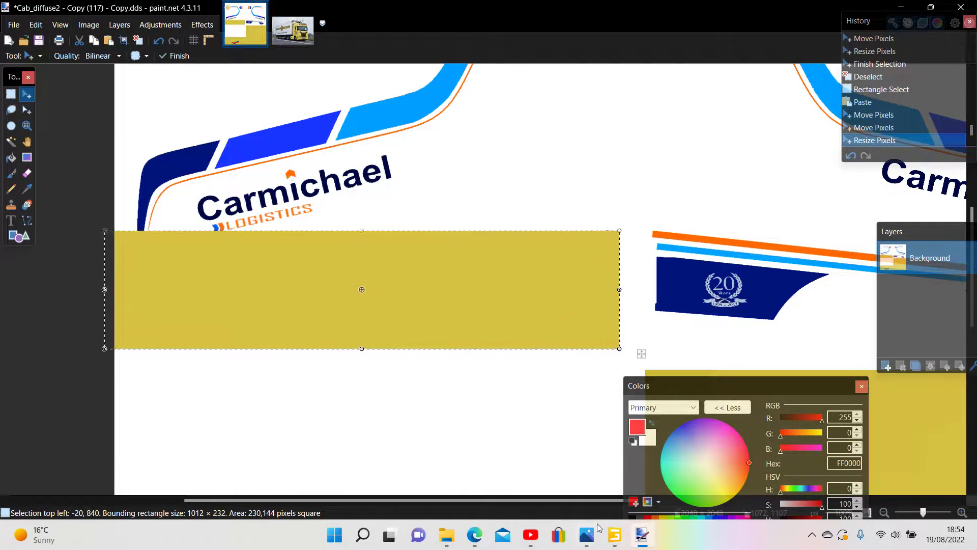
Inspect the cab's side and front in GIANTS Editor, then return to the cab texture in paint.net and widen the yellow patch to 1055 px
left_click(611, 537)
scroll(511, 321, "down", 3)
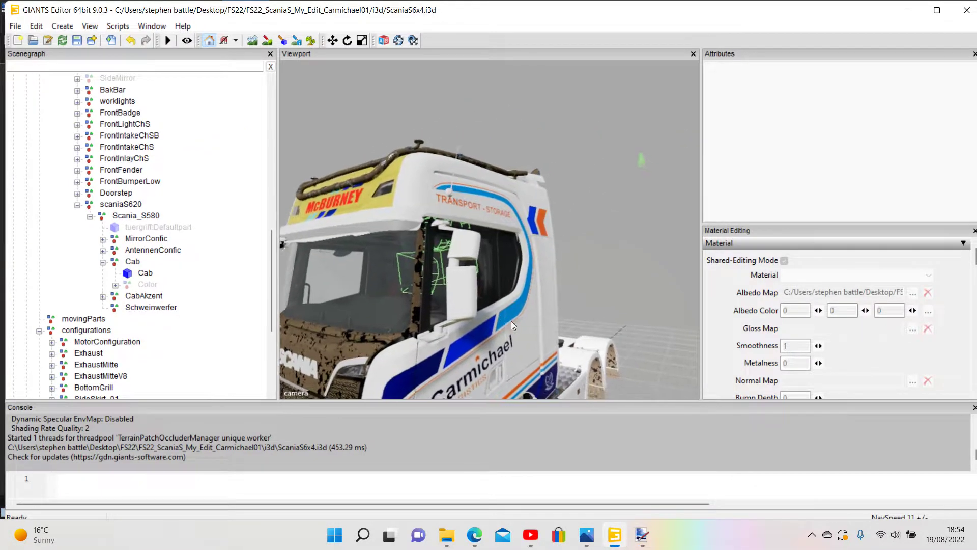
left_click_drag(511, 320, 456, 279)
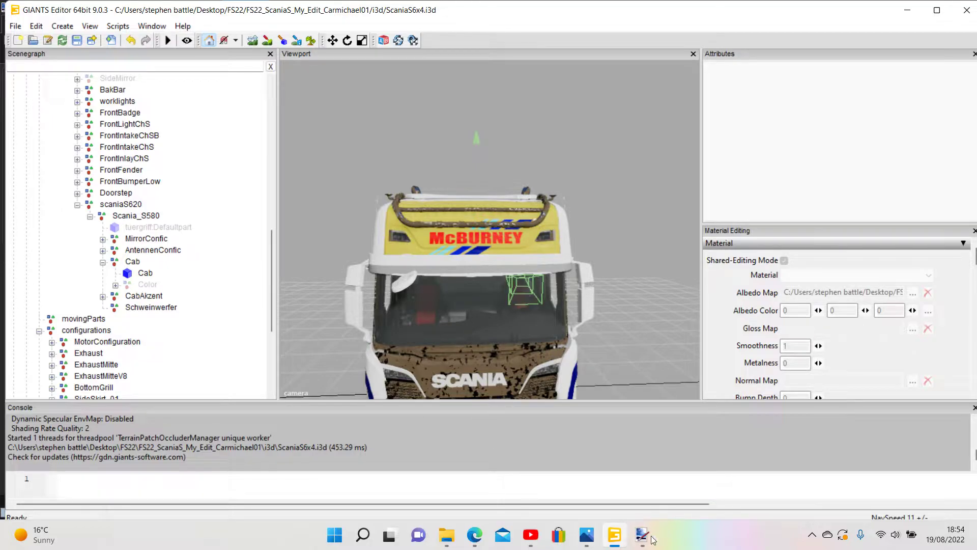
mouse_move(645, 531)
left_click(587, 474)
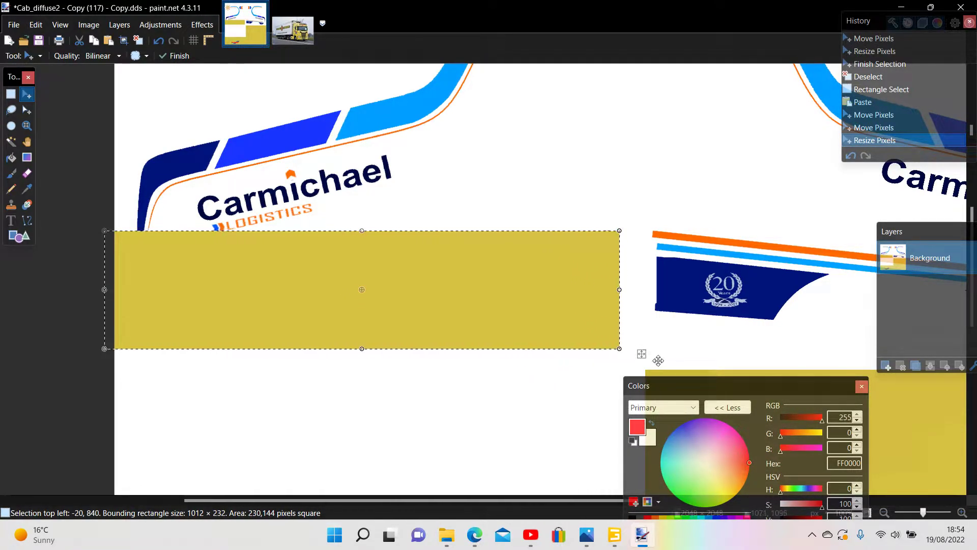
left_click_drag(622, 291, 643, 293)
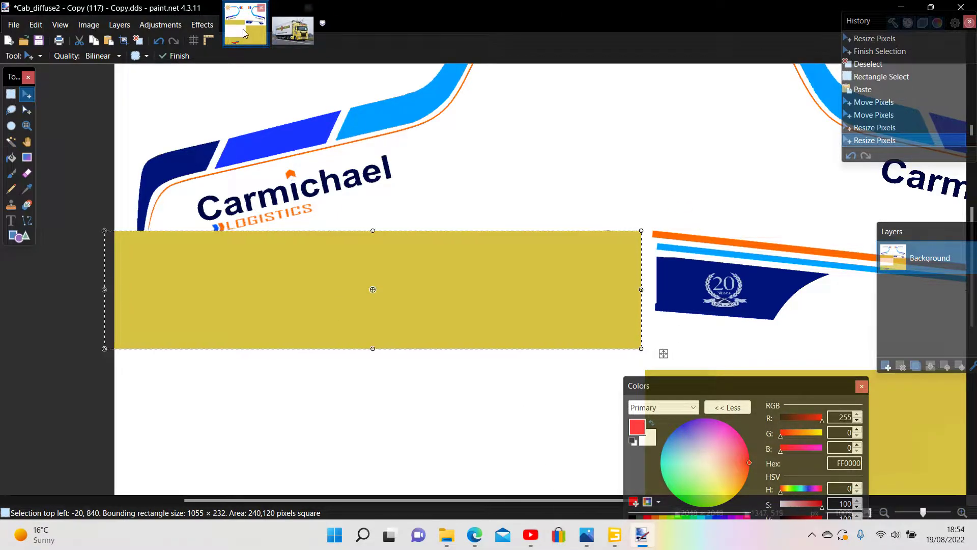
Open the reference photo Scania02.jpg from the Saved Pictures folder alongside the Scania01.jpg photo and the cab texture
left_click(286, 37)
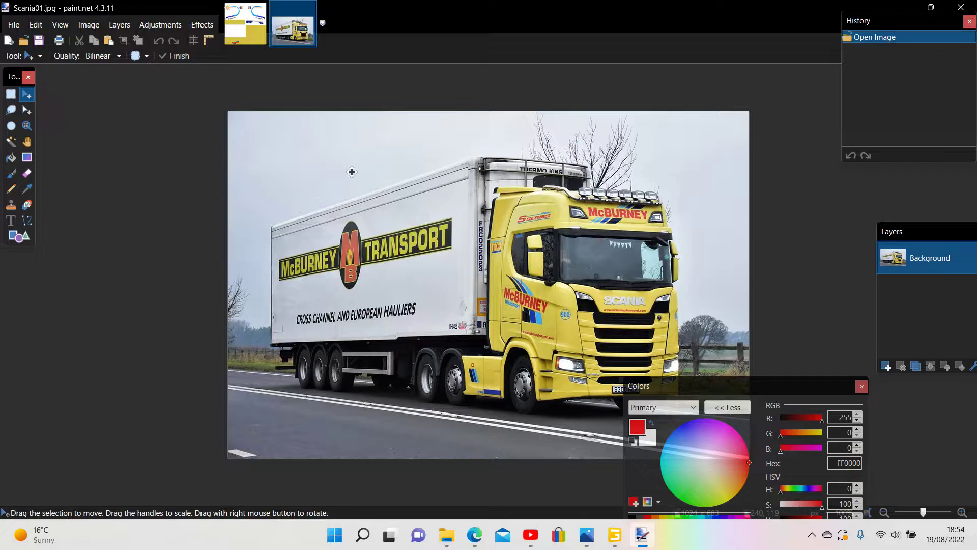
left_click(15, 26)
left_click(31, 60)
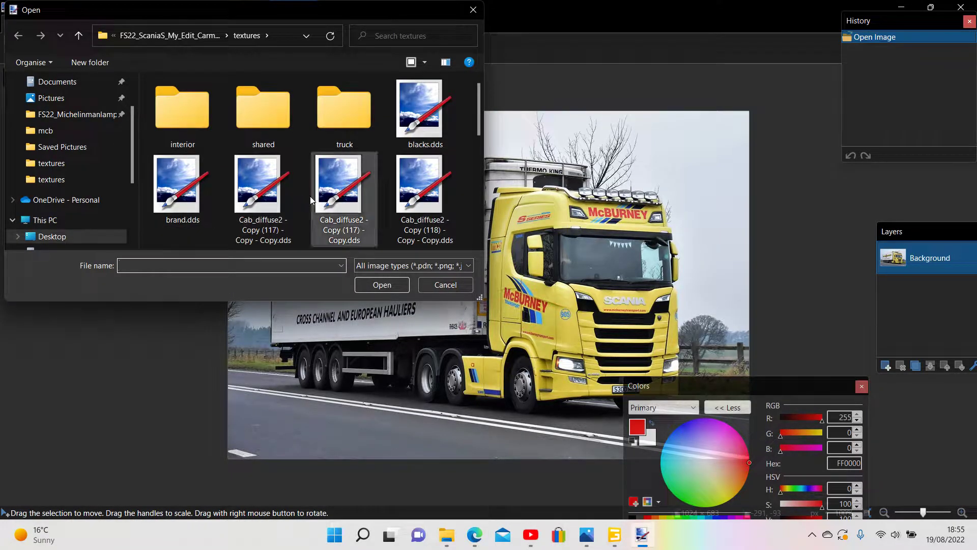
scroll(62, 220, "down", 2)
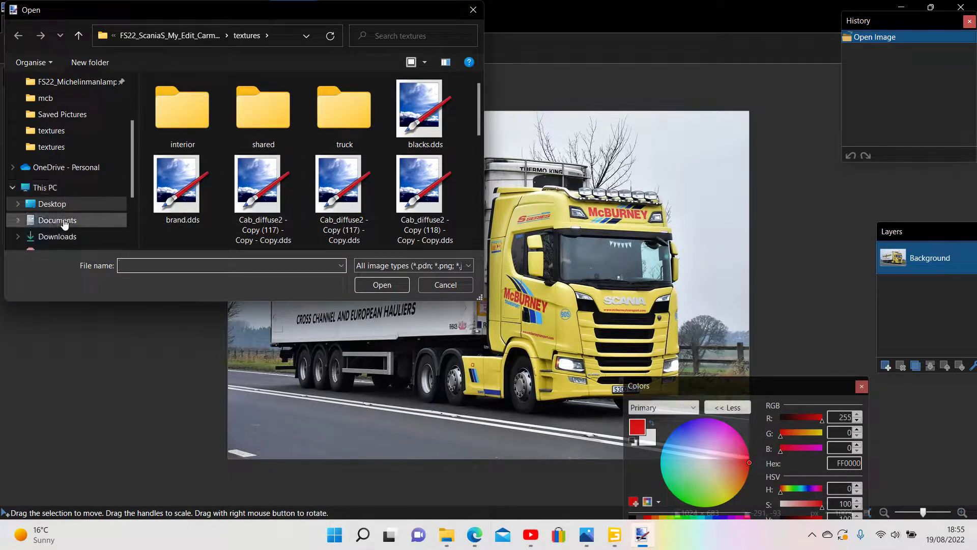
scroll(56, 222, "down", 3)
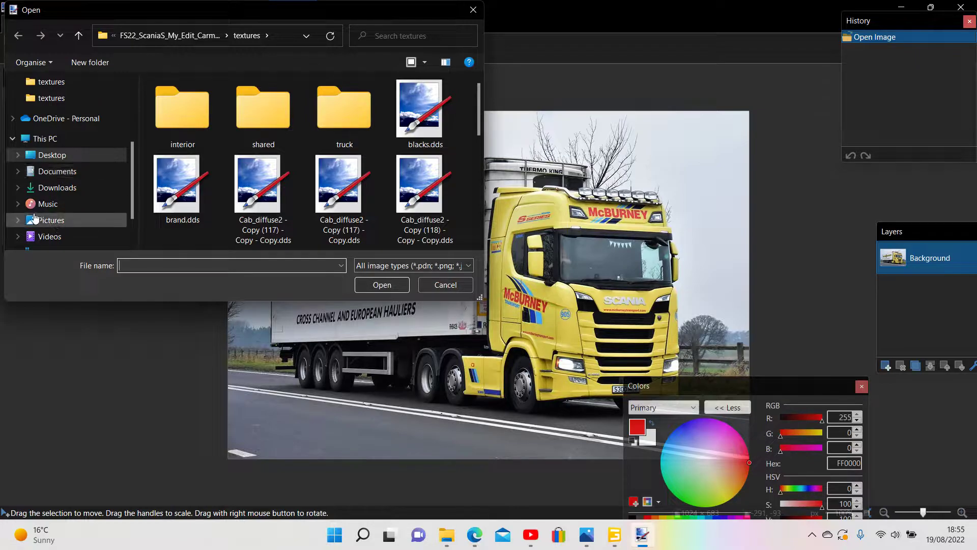
left_click(36, 217)
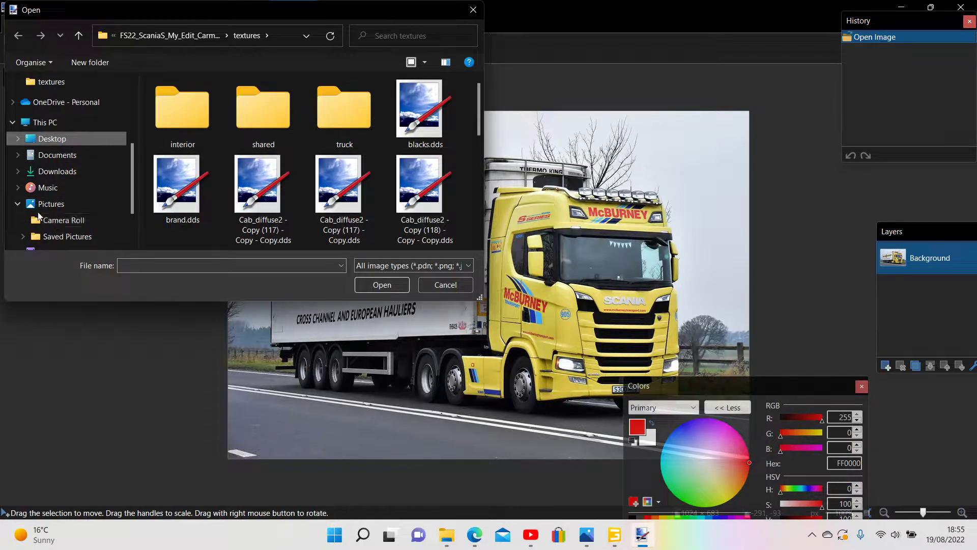
left_click(44, 237)
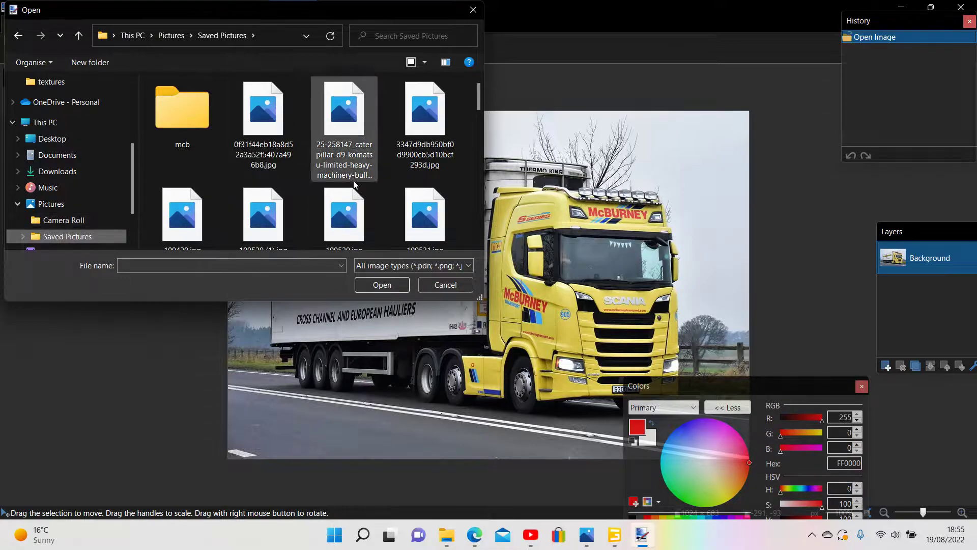
scroll(359, 178, "down", 8)
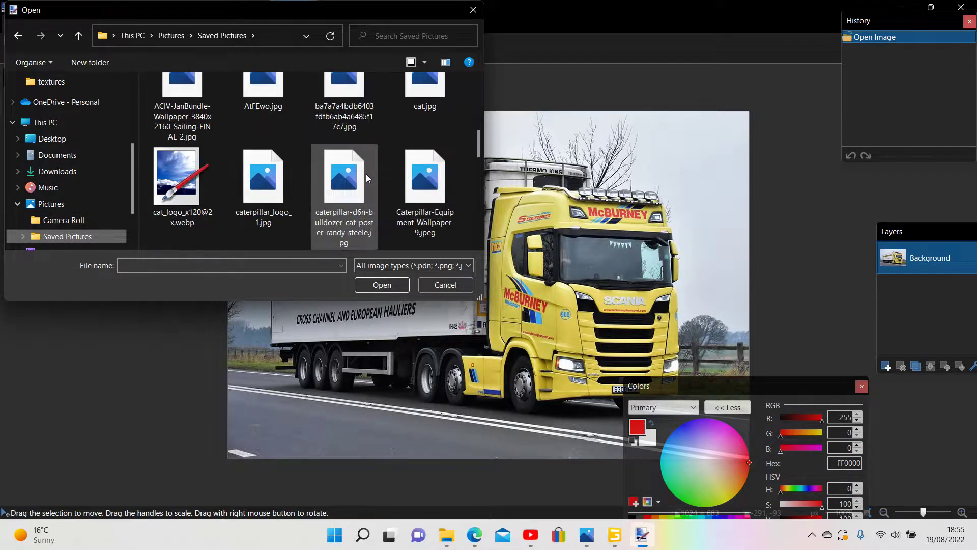
scroll(366, 175, "down", 6)
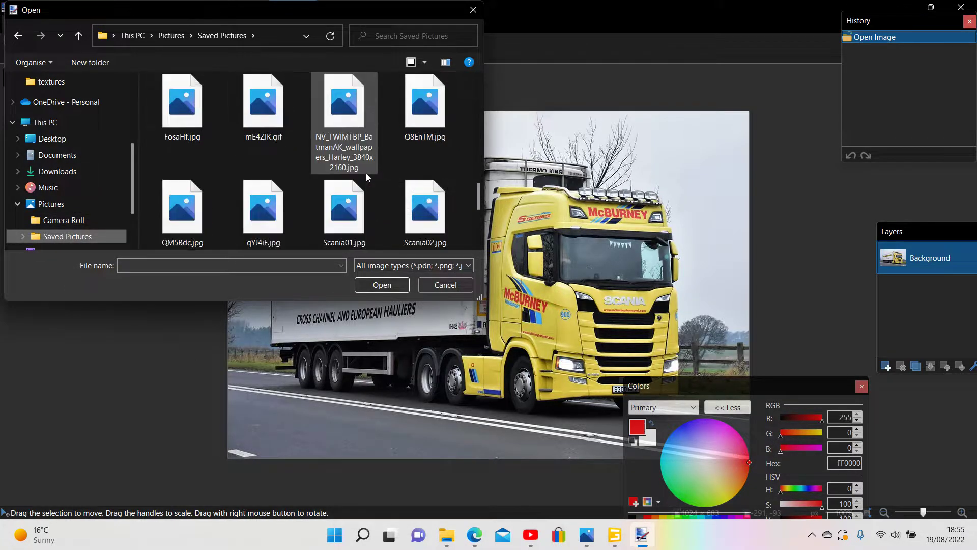
left_click(438, 211)
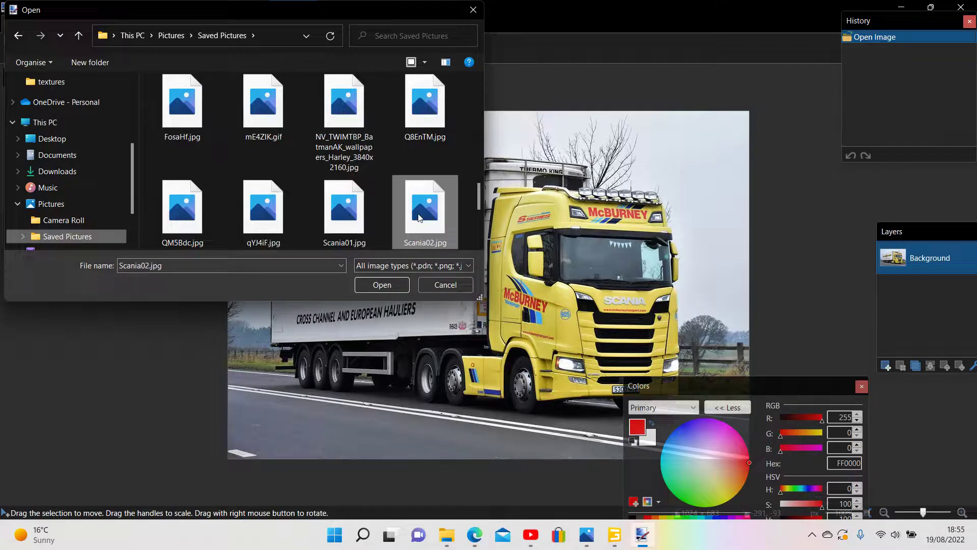
left_click(400, 285)
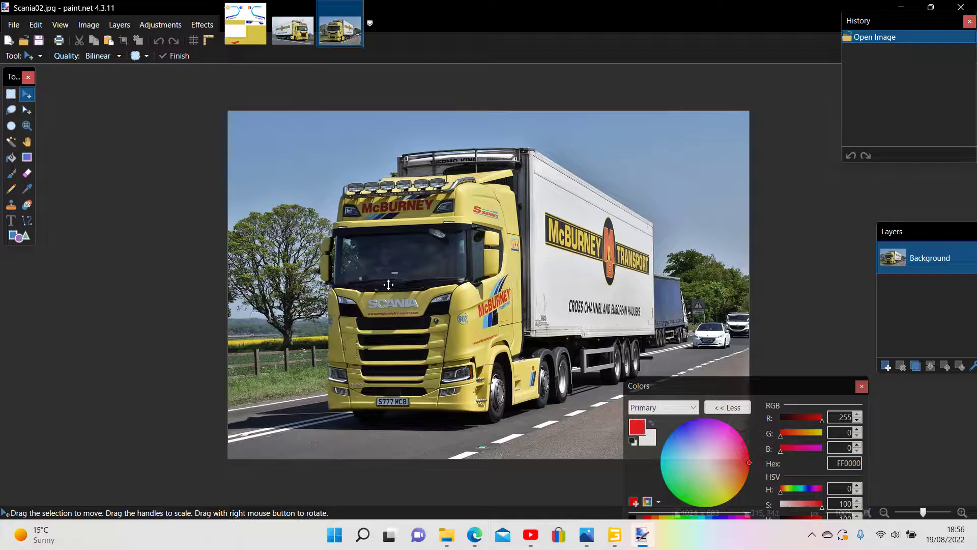
Compare the McBURNEY truck in Scania01.jpg with the cab texture and with the side of the cab model in GIANTS Editor
left_click(291, 42)
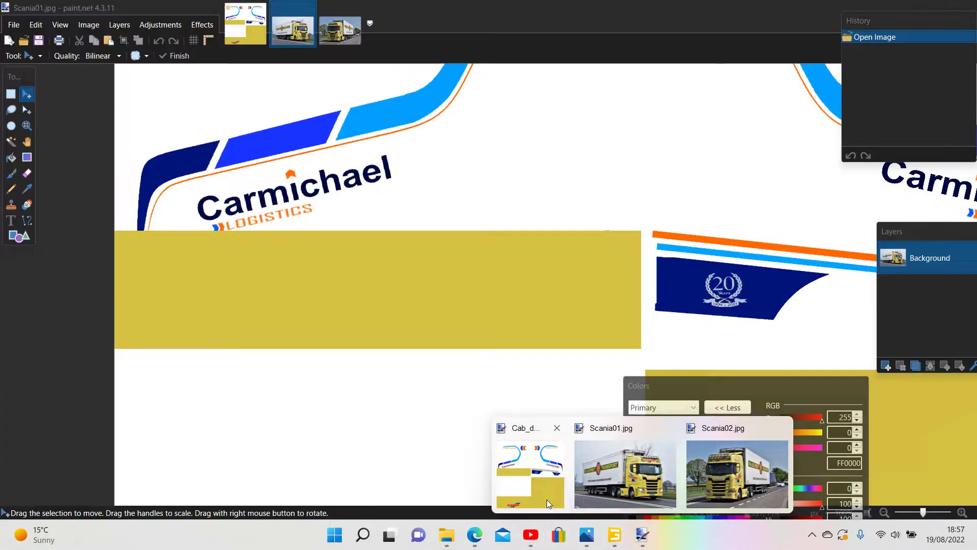
left_click(545, 495)
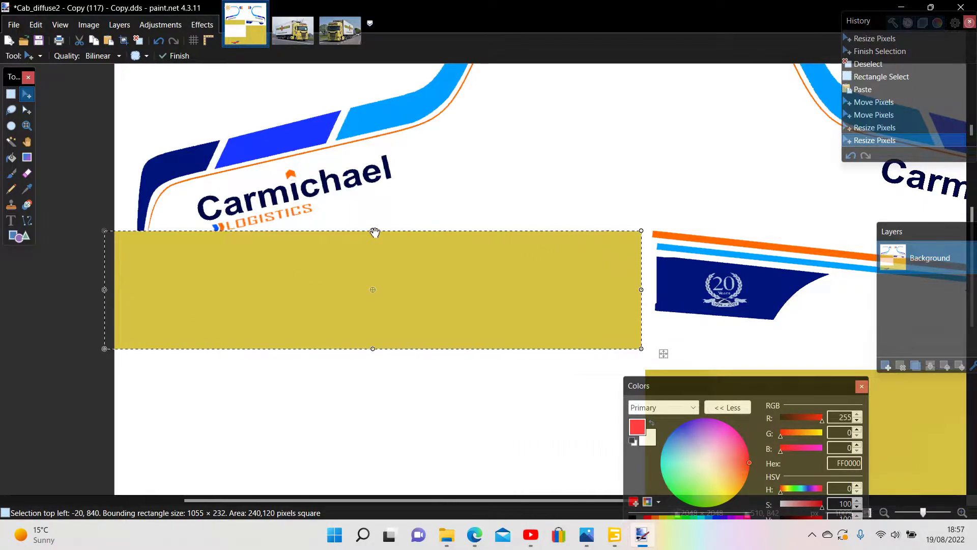
left_click(610, 539)
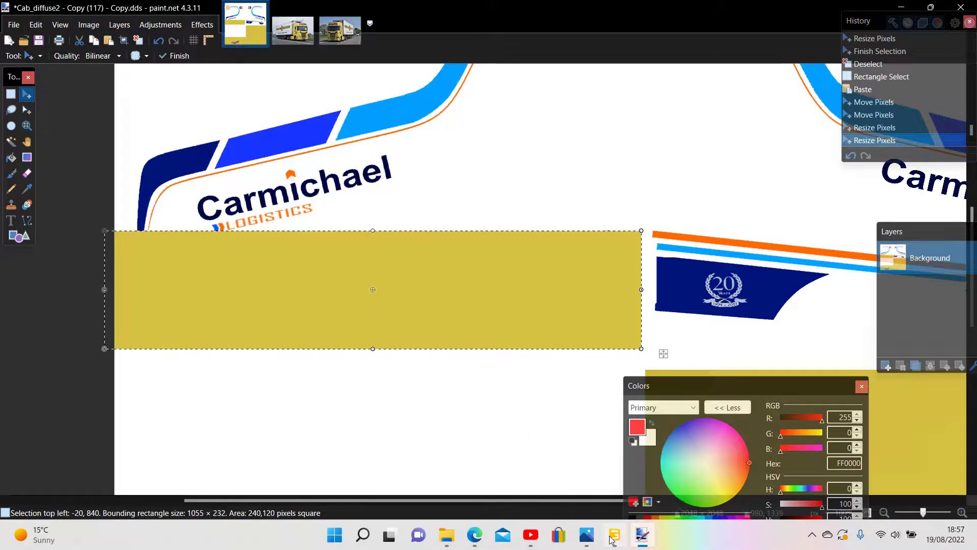
left_click_drag(652, 292, 446, 273)
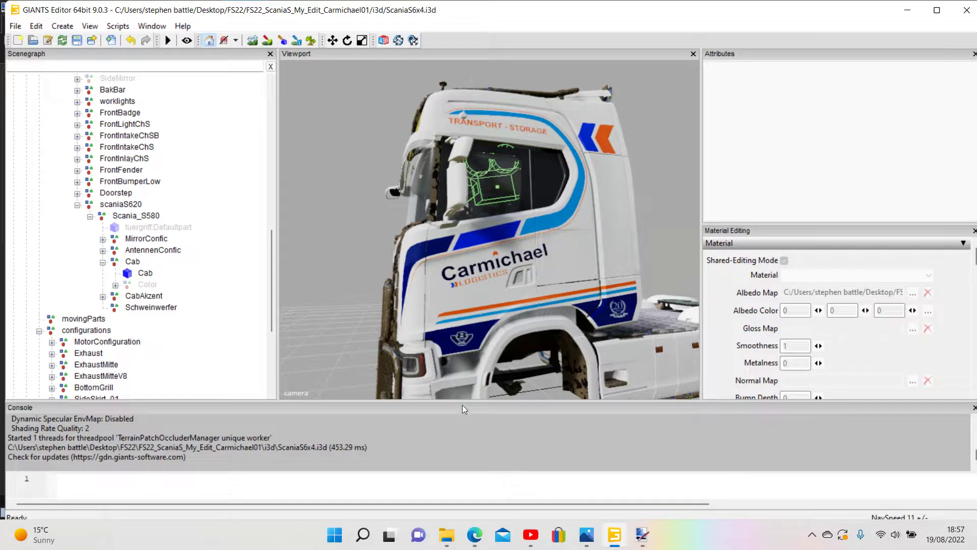
left_click(642, 535)
left_click(527, 493)
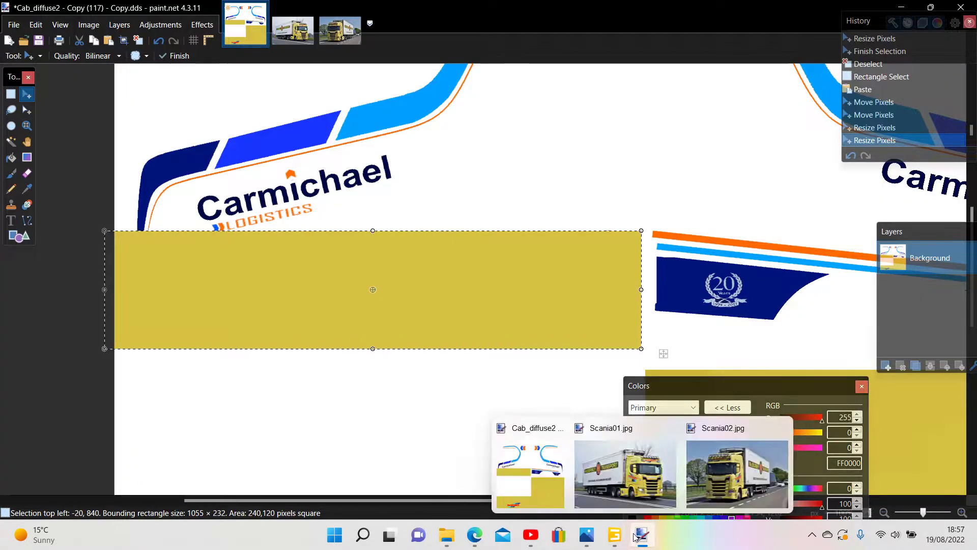
left_click(605, 540)
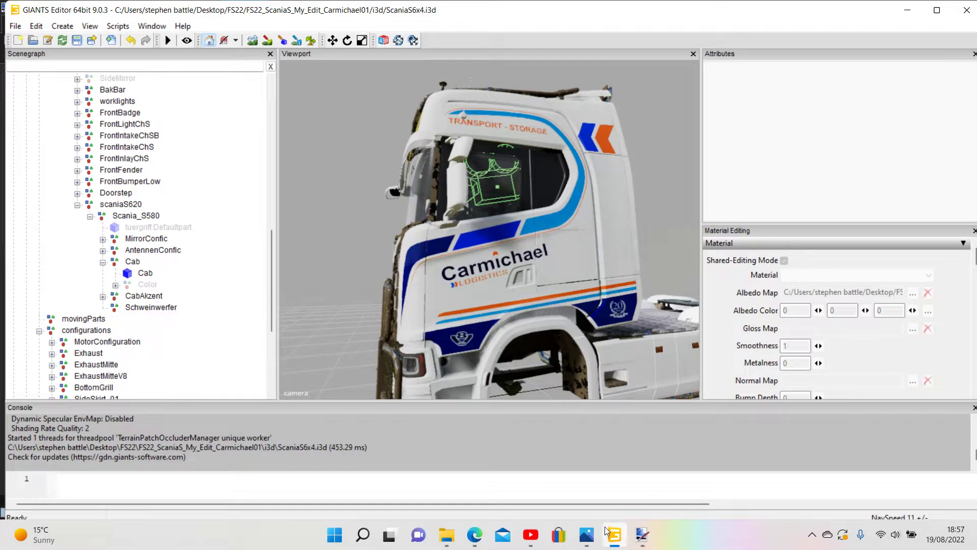
mouse_move(640, 534)
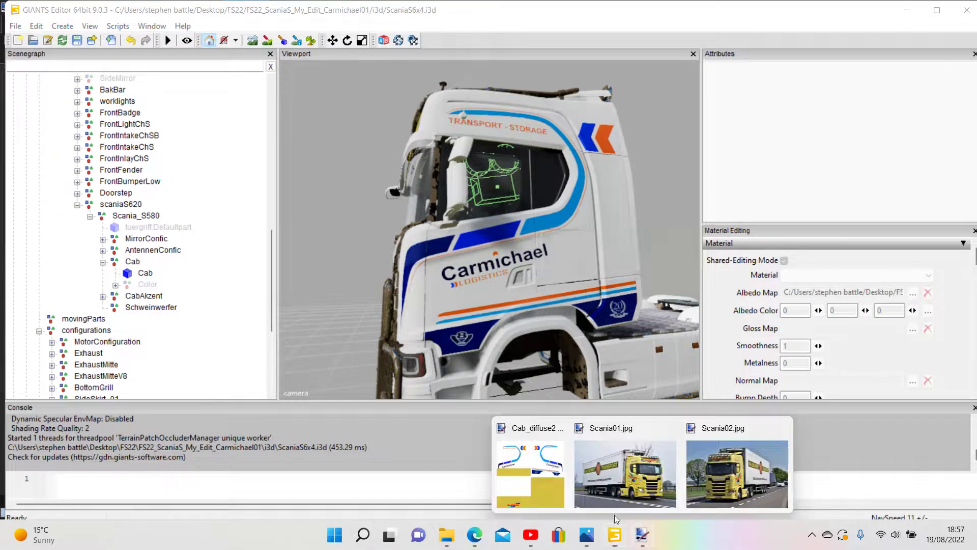
left_click(621, 497)
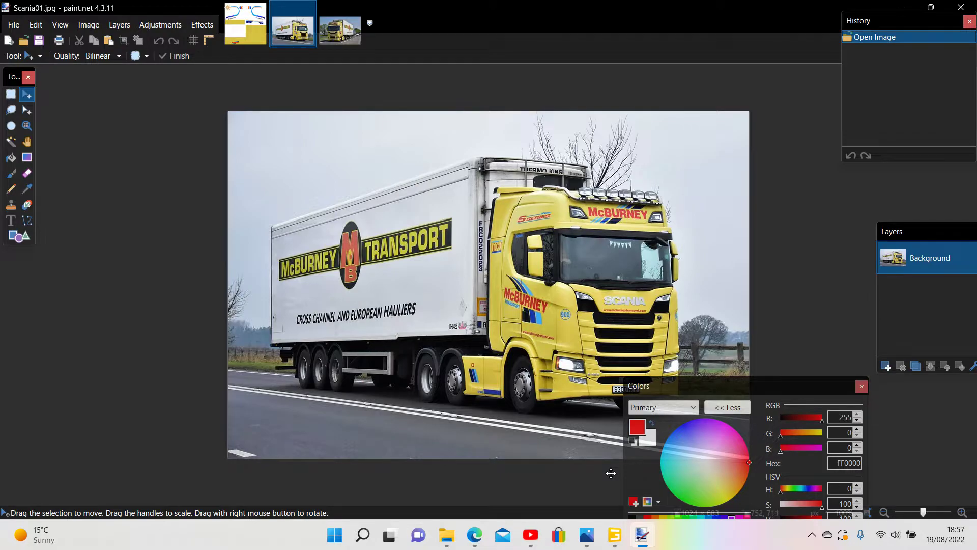
left_click(618, 537)
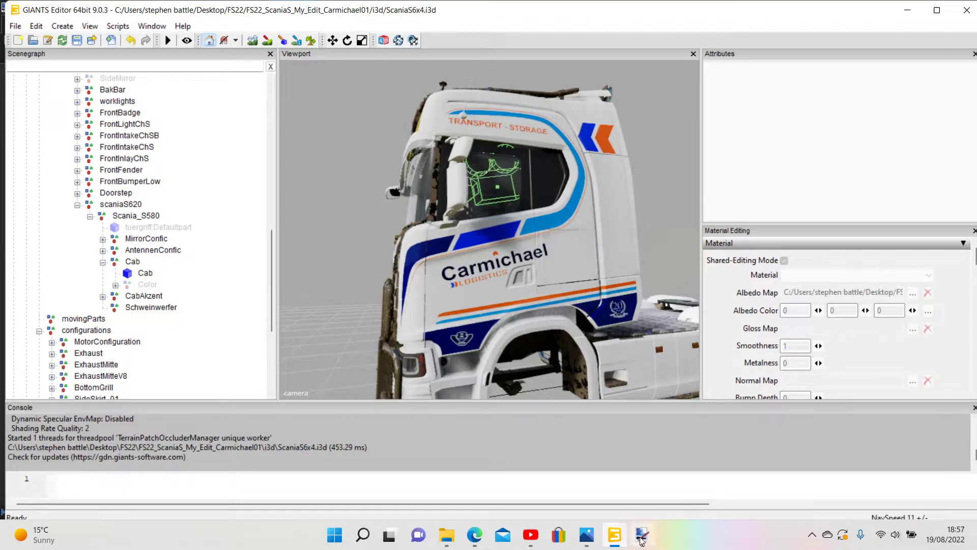
mouse_move(641, 540)
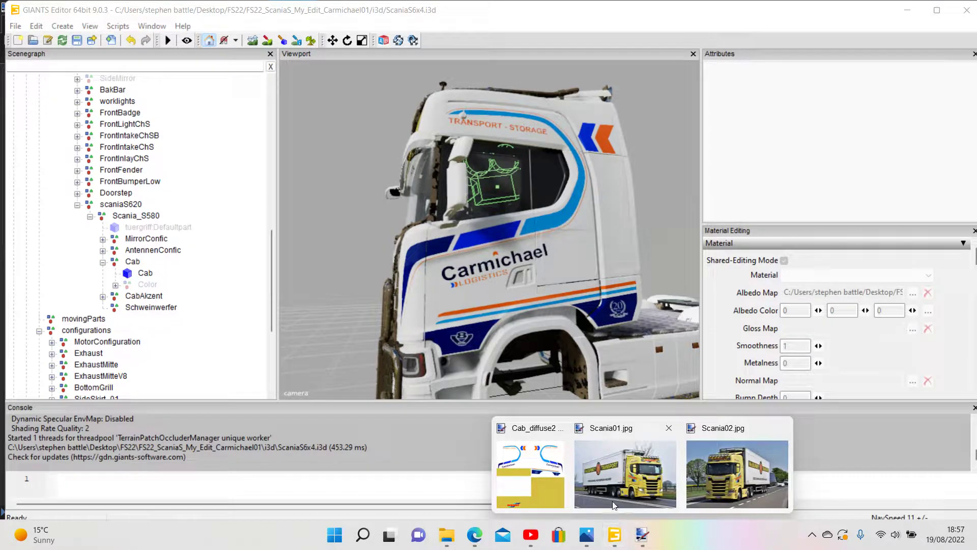
Return to the cab texture in paint.net, deselect the yellow patch, then copy and paste a 786 × 84 px strip of its yellow
left_click(540, 496)
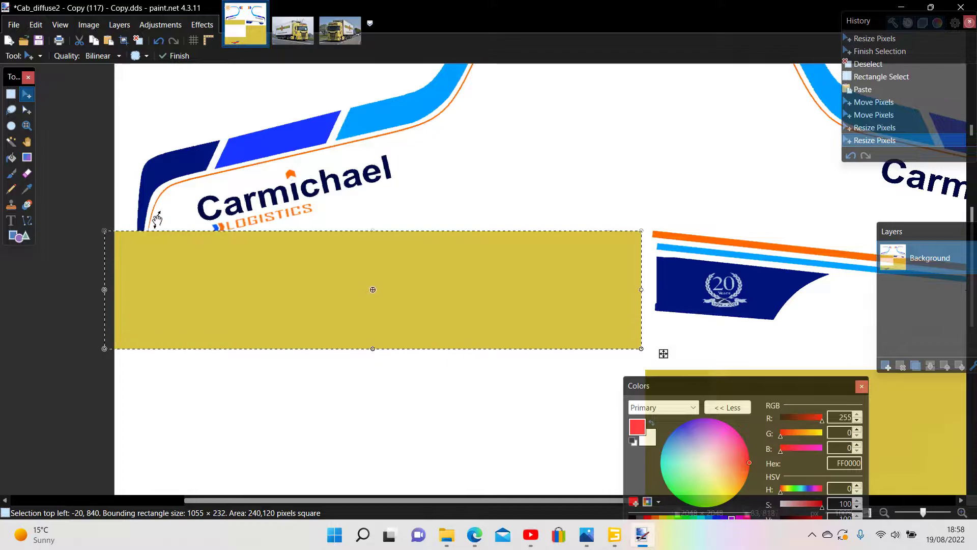
left_click(11, 95)
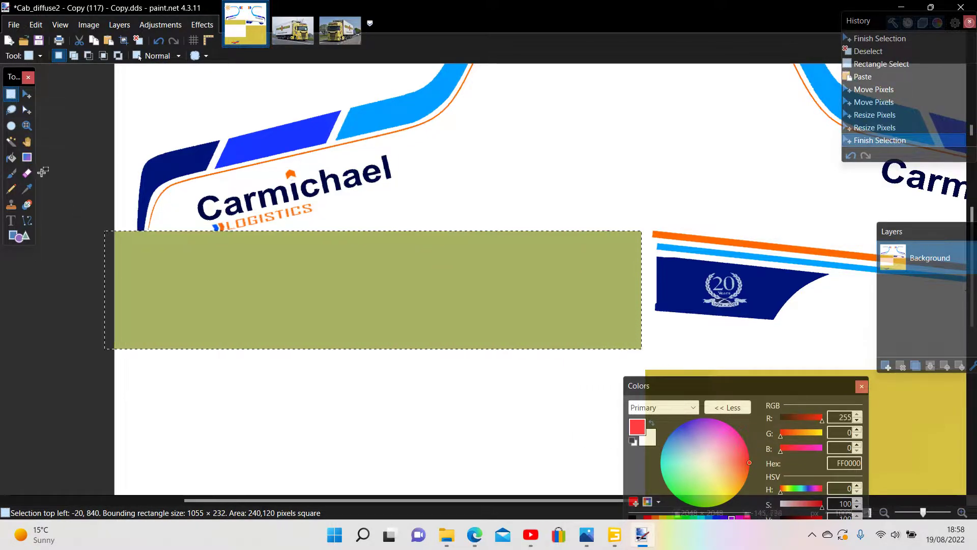
key("ctrl+d")
left_click_drag(230, 272, 630, 316)
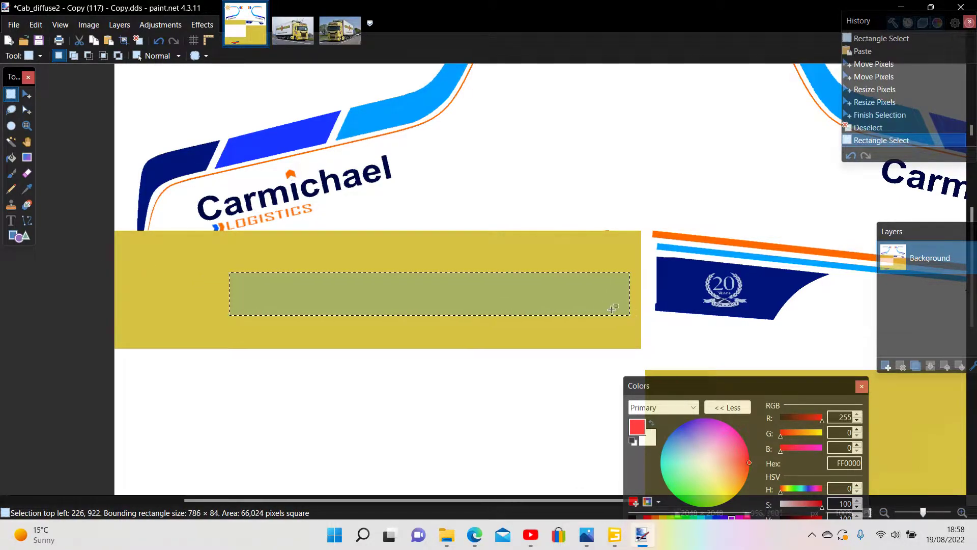
left_click(93, 41)
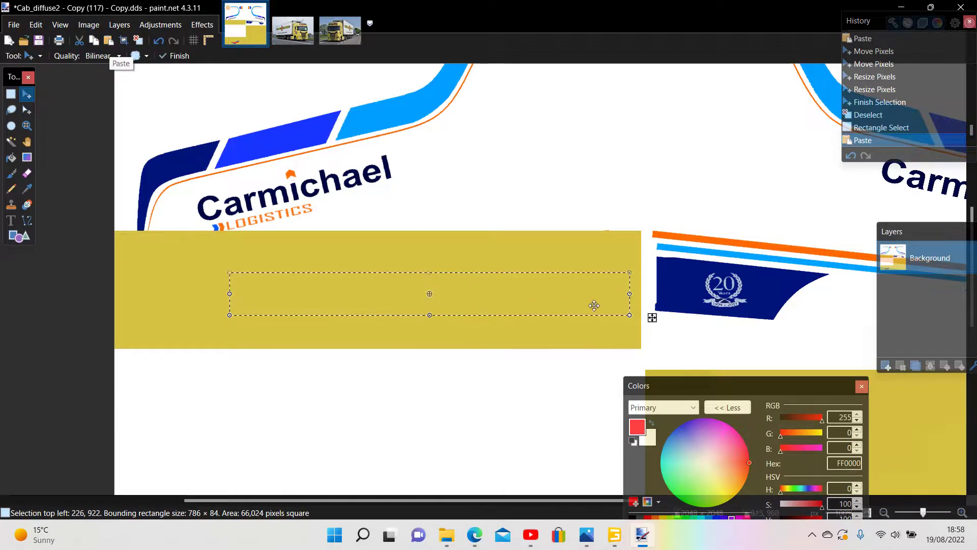
Move the pasted yellow strip over the Carmichael lettering and rotate it to 13.13° along the lower edge of the blue stripes
left_click_drag(650, 316, 577, 209)
left_click_drag(562, 167, 551, 121)
left_click_drag(572, 152, 568, 136)
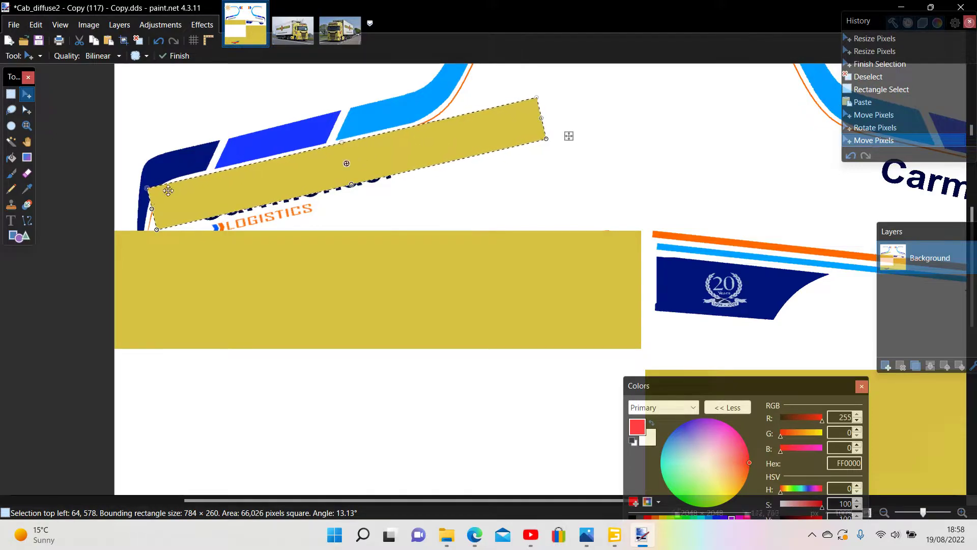
Enlarge the rotated yellow strip to a 1136 × 507 px bounding size over the Carmichael Logistics lettering and shift it past the texture's left edge
left_click_drag(148, 208, 104, 221)
left_click_drag(547, 127, 659, 113)
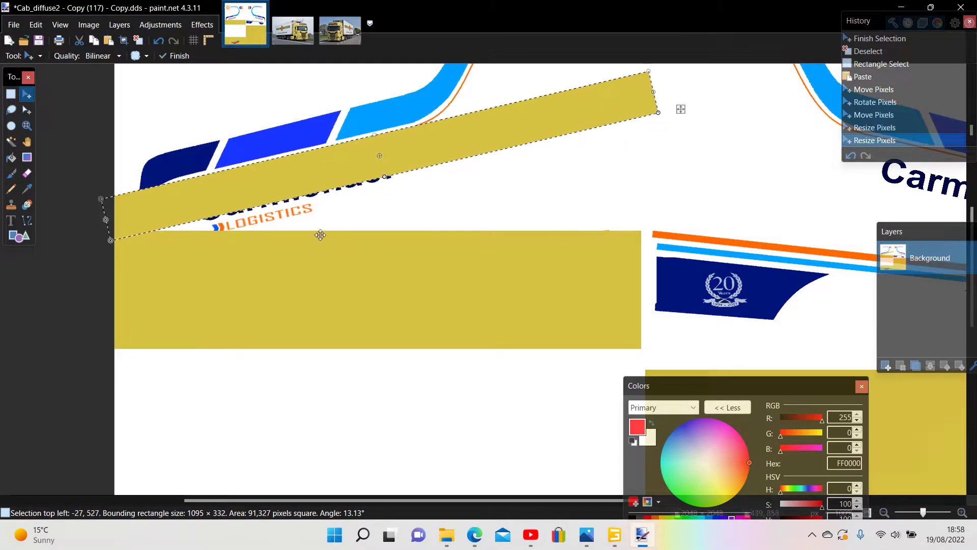
left_click_drag(384, 175, 400, 267)
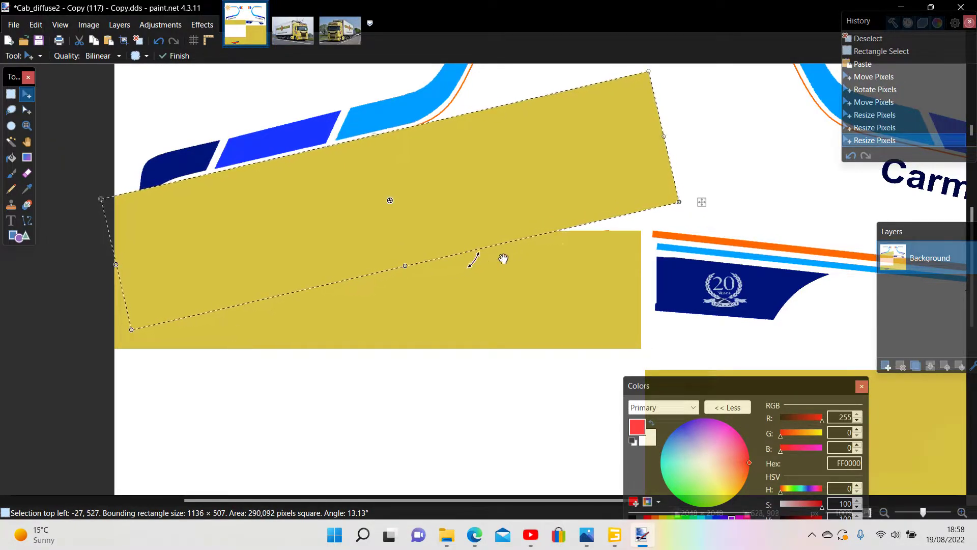
left_click_drag(701, 202, 670, 210)
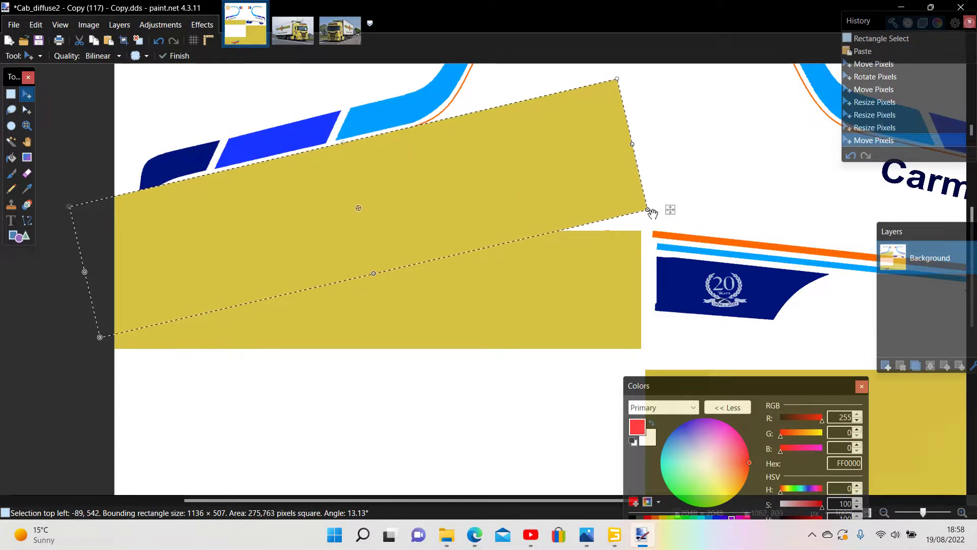
Copy and paste a 389 × 93 px yellow patch over the white gap at the right between the two yellow areas, then deselect it
left_click(12, 97)
left_click(41, 275)
left_click_drag(199, 236, 397, 283)
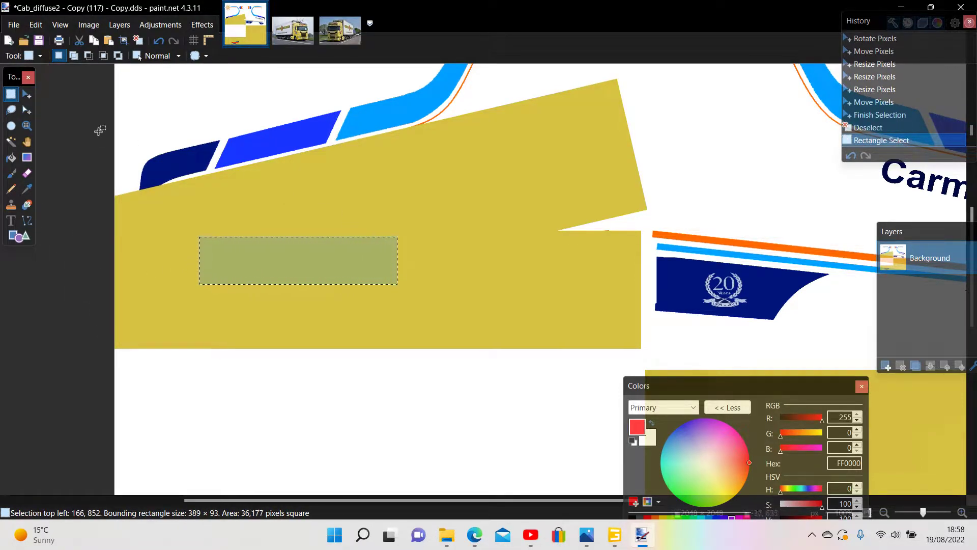
left_click(114, 44)
left_click_drag(419, 288, 663, 241)
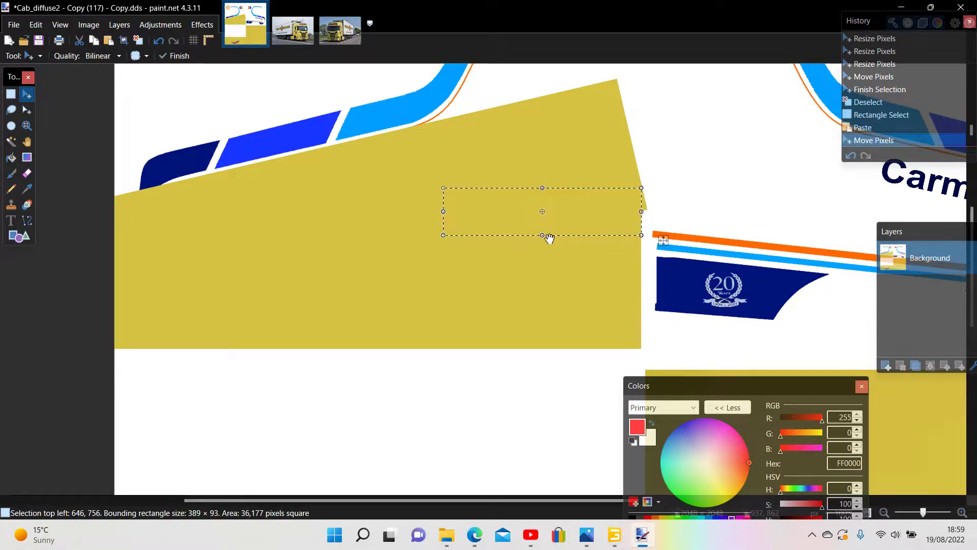
left_click(12, 96)
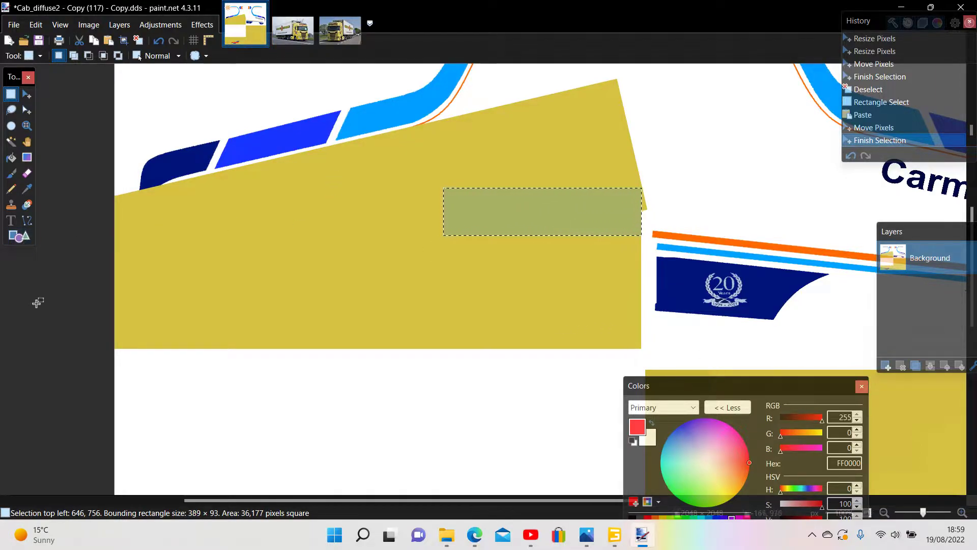
left_click(106, 199)
Compare the cab-side livery in the Scania01.jpg photo with the cab model in GIANTS Editor
left_click(294, 41)
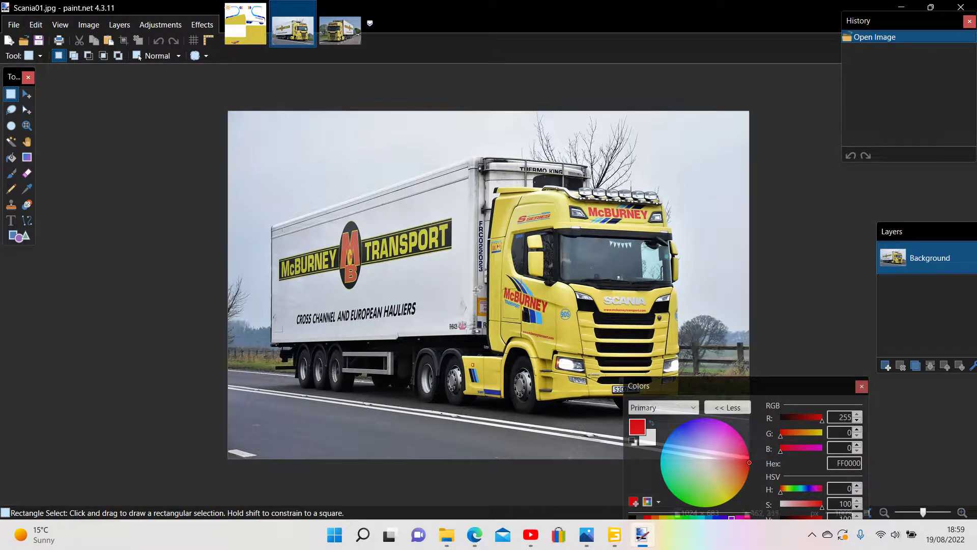
left_click(615, 458)
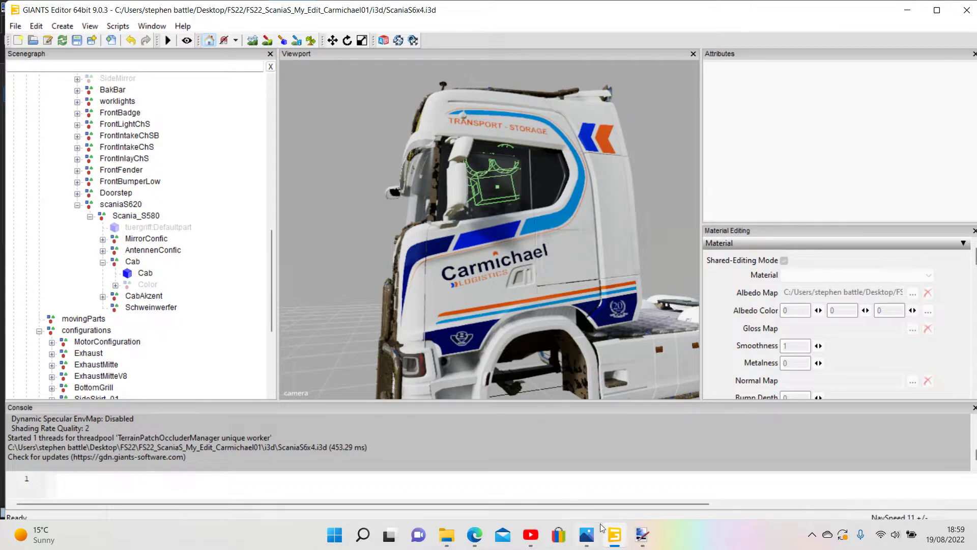
mouse_move(642, 539)
left_click(616, 427)
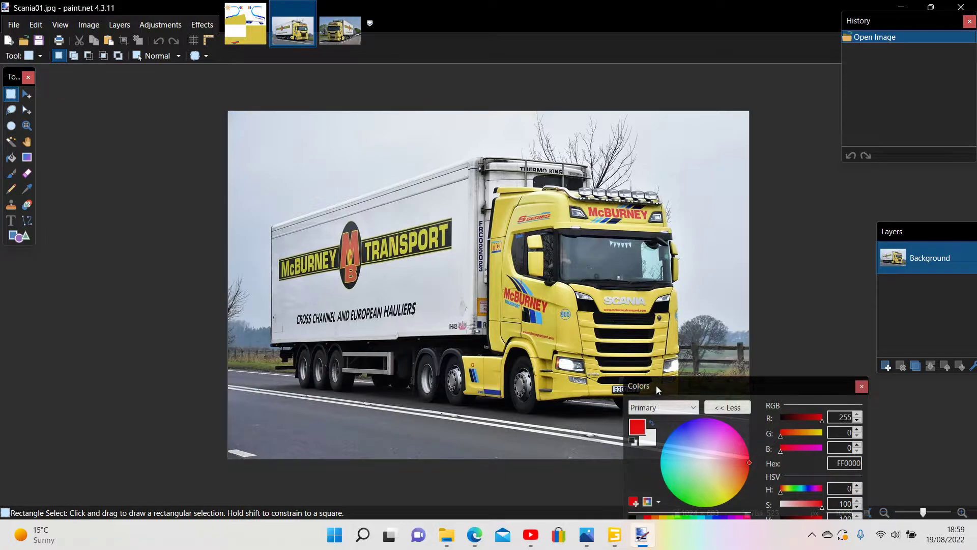
mouse_move(615, 534)
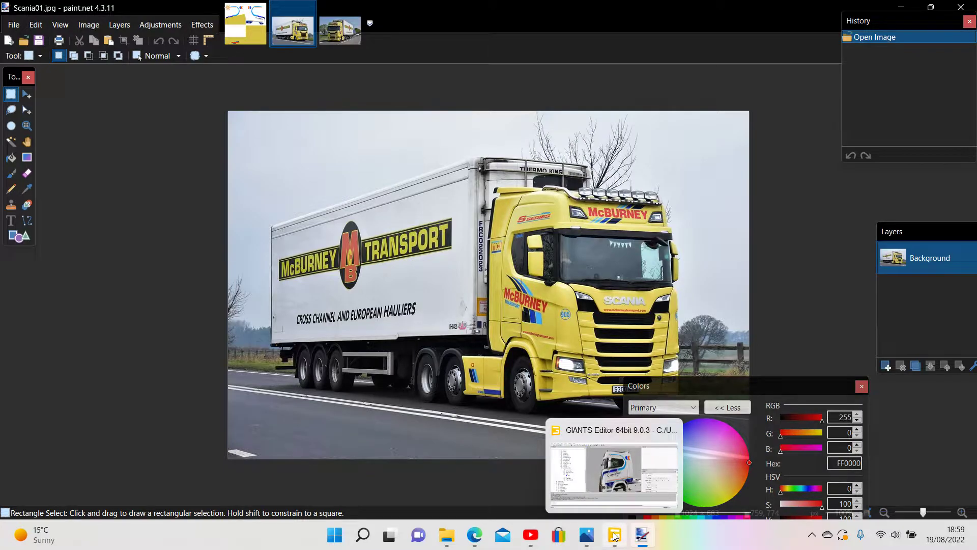
Check the cab side on the model in GIANTS Editor once more and return to the Scania01.jpg photo in paint.net
left_click(602, 489)
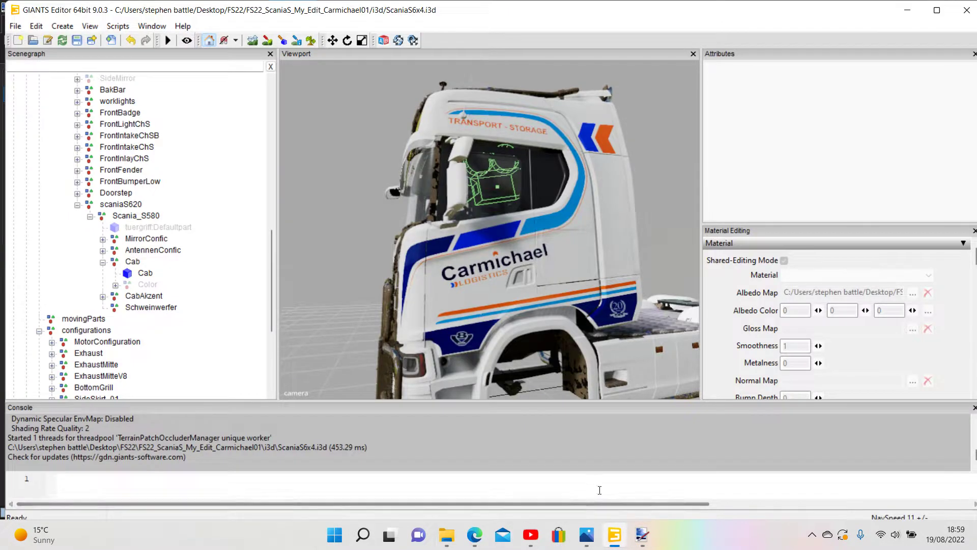
mouse_move(641, 539)
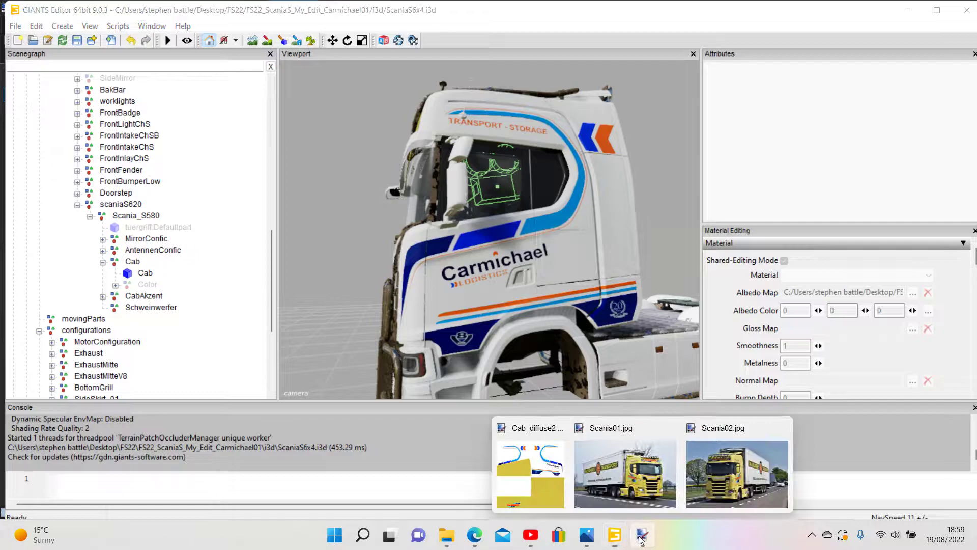
left_click(642, 504)
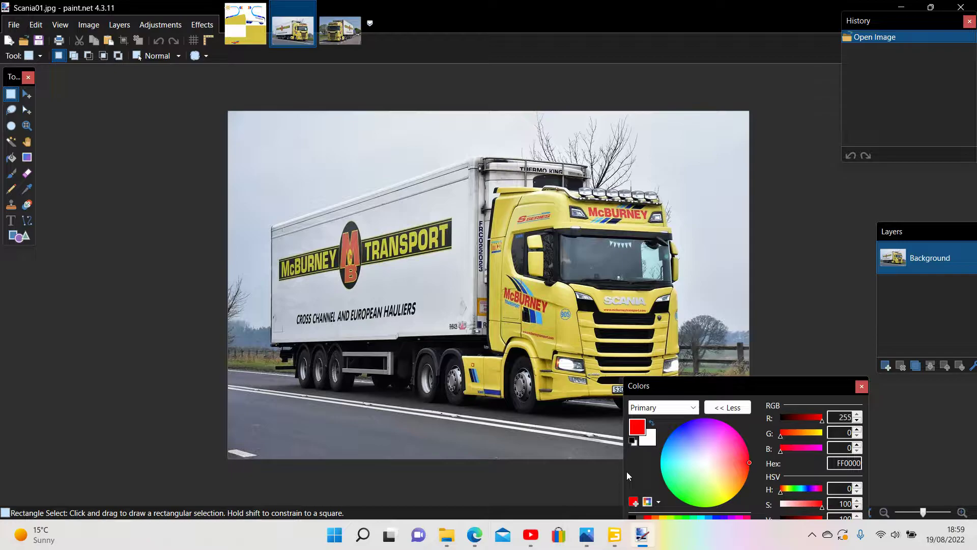
mouse_move(528, 542)
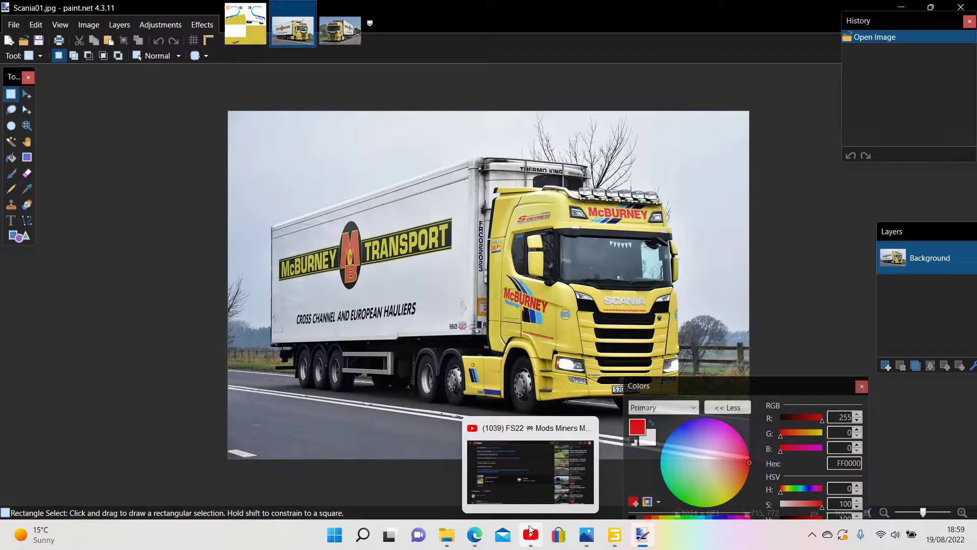
left_click(523, 491)
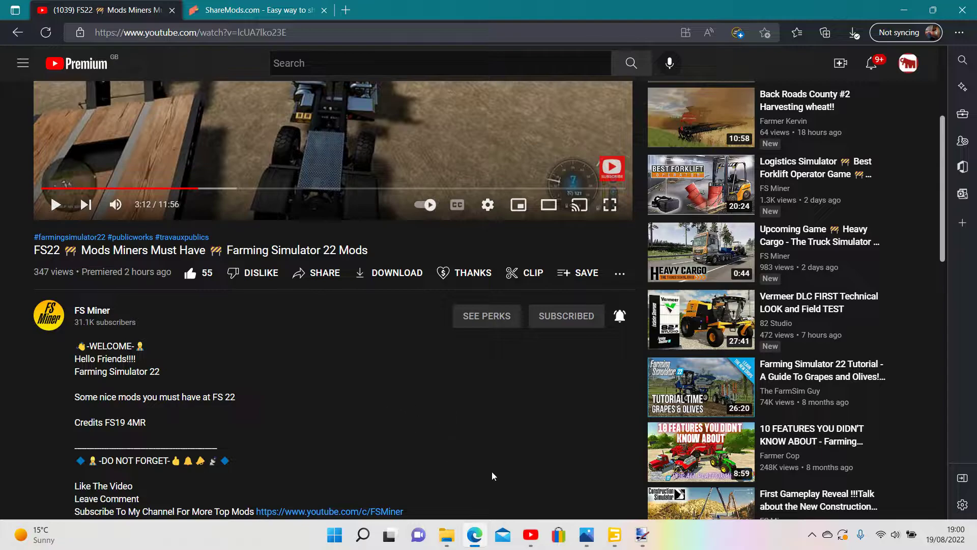
left_click(642, 533)
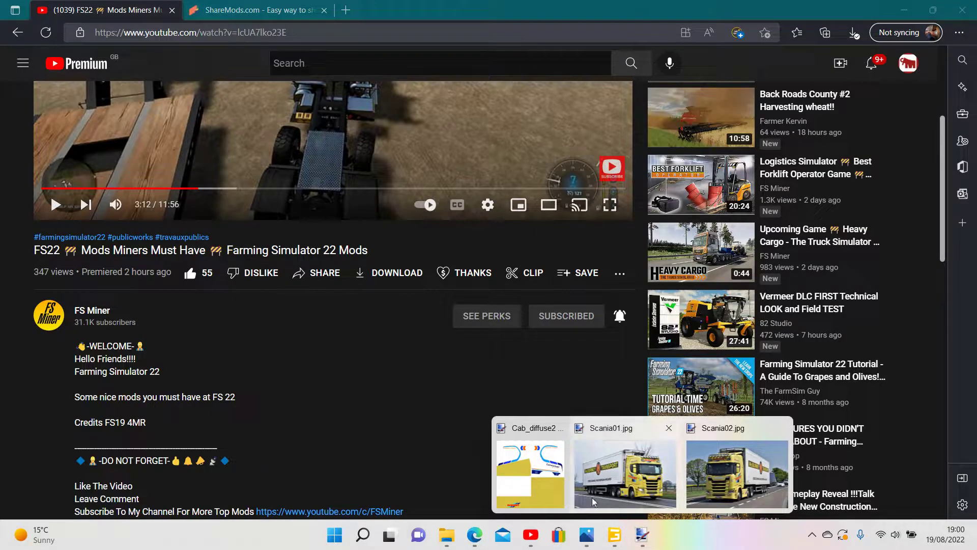
In the Cab_diffuse2 texture, activate the Line / Curve tool with a brush width of 2 and move the Colors window higher
left_click(546, 501)
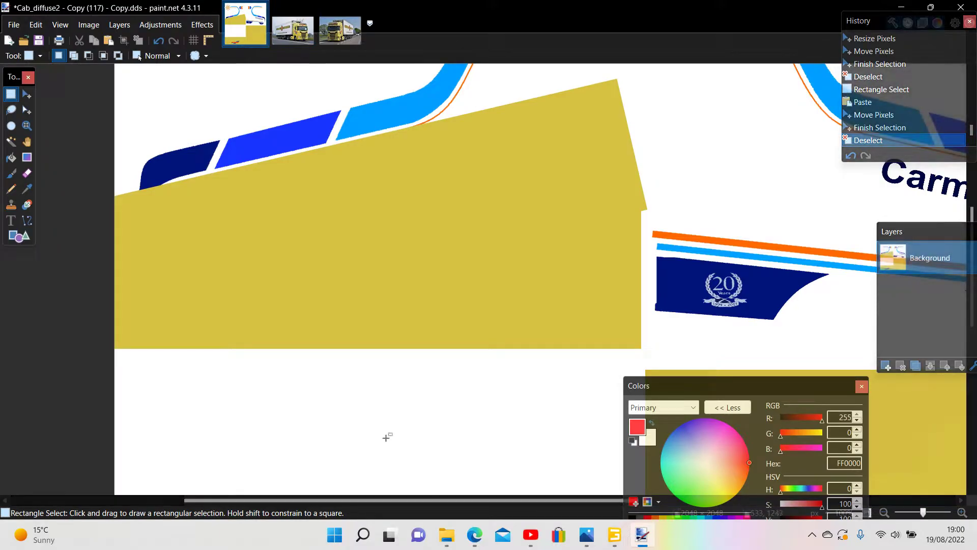
scroll(418, 430, "up", 2)
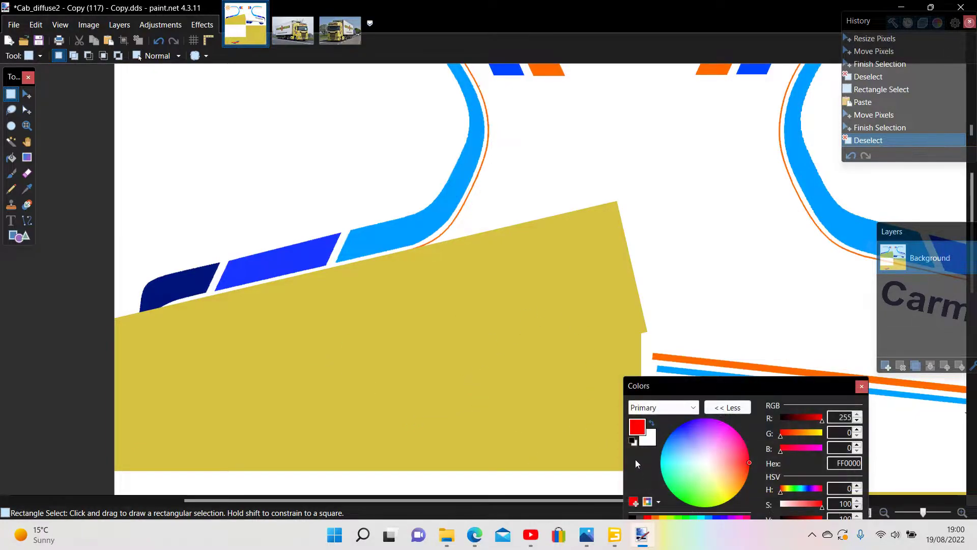
left_click_drag(768, 395, 799, 253)
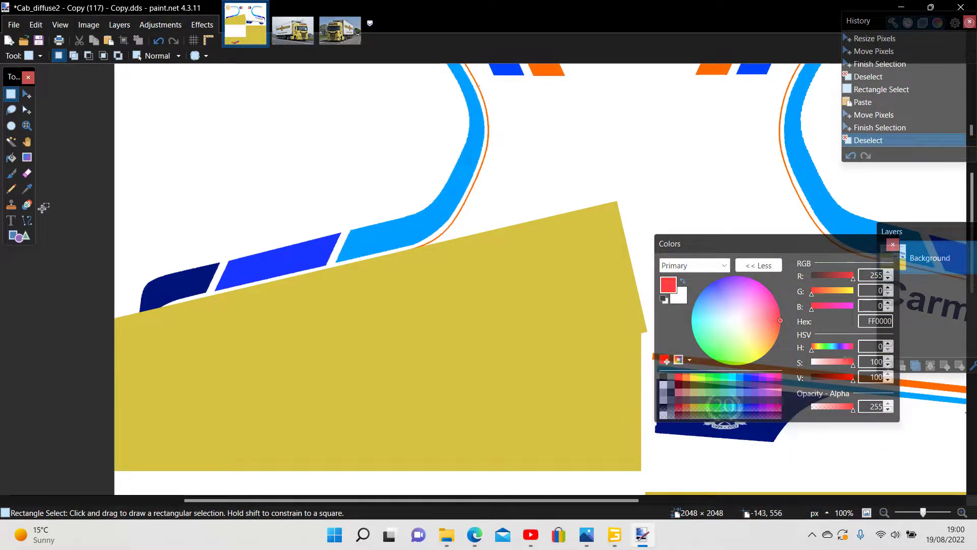
left_click(29, 220)
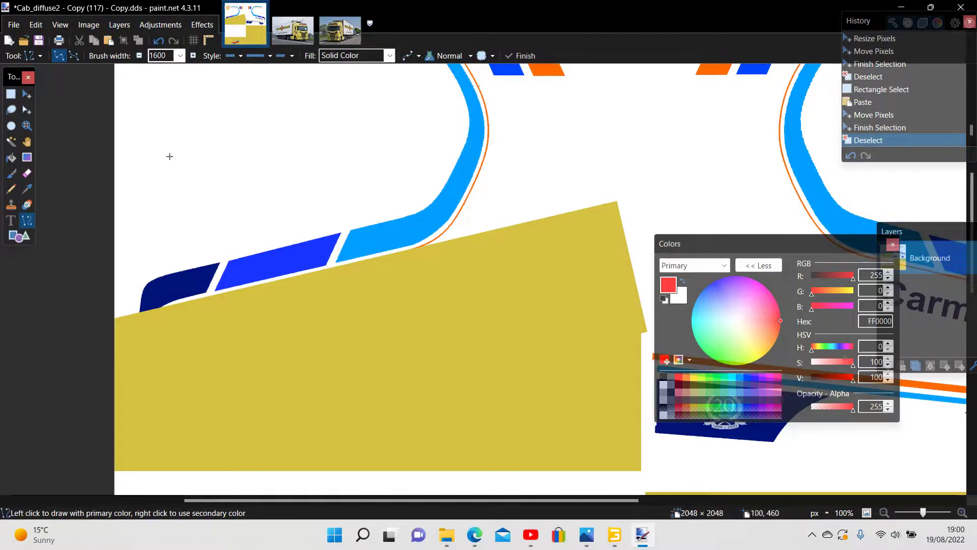
left_click(180, 55)
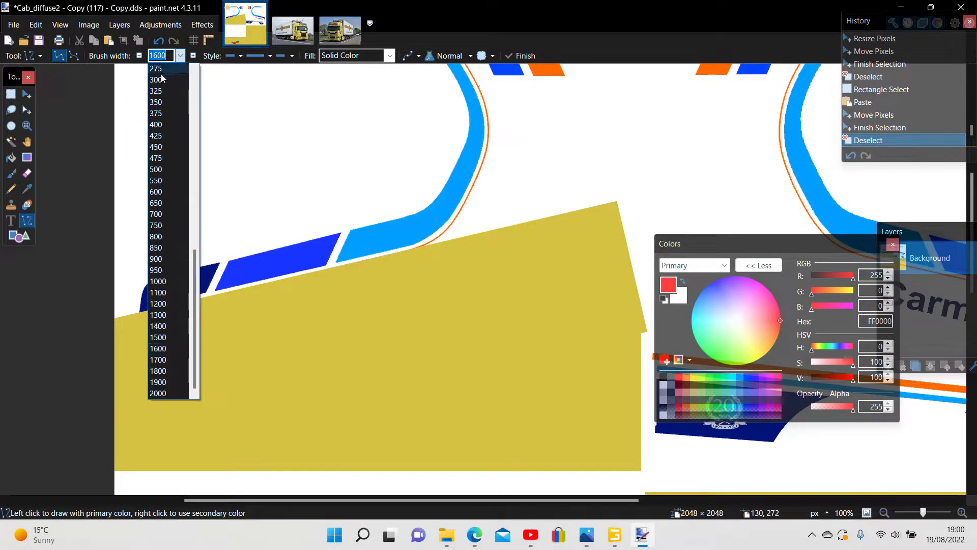
scroll(195, 311, "up", 2)
left_click_drag(198, 303, 198, 149)
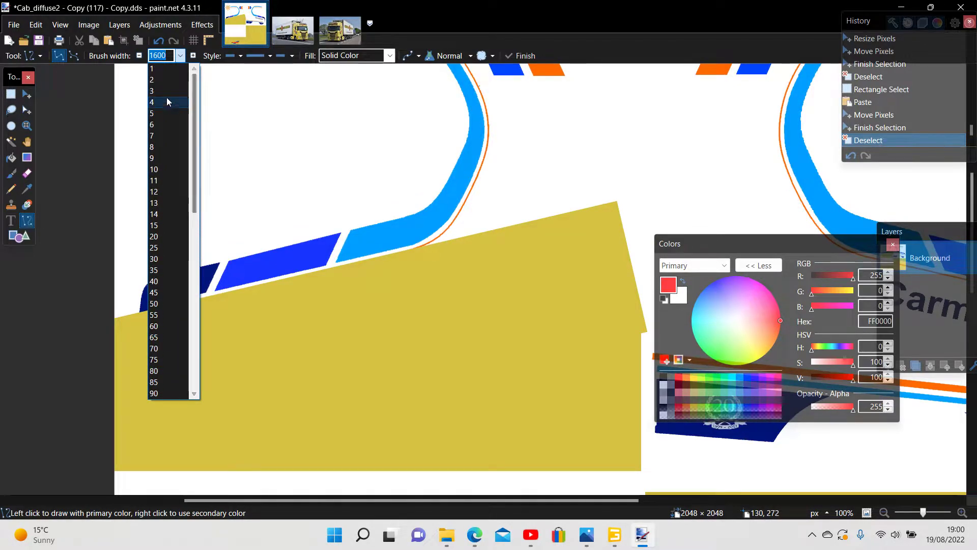
left_click(155, 81)
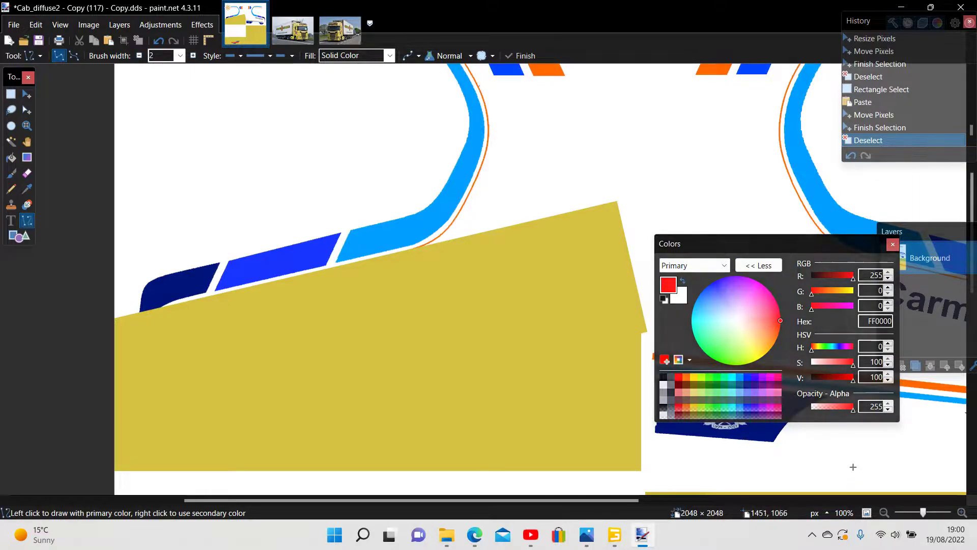
Set the primary colour to dark blue 001AAF, using the stripes of the McBURNEY logo as reference
left_click(749, 380)
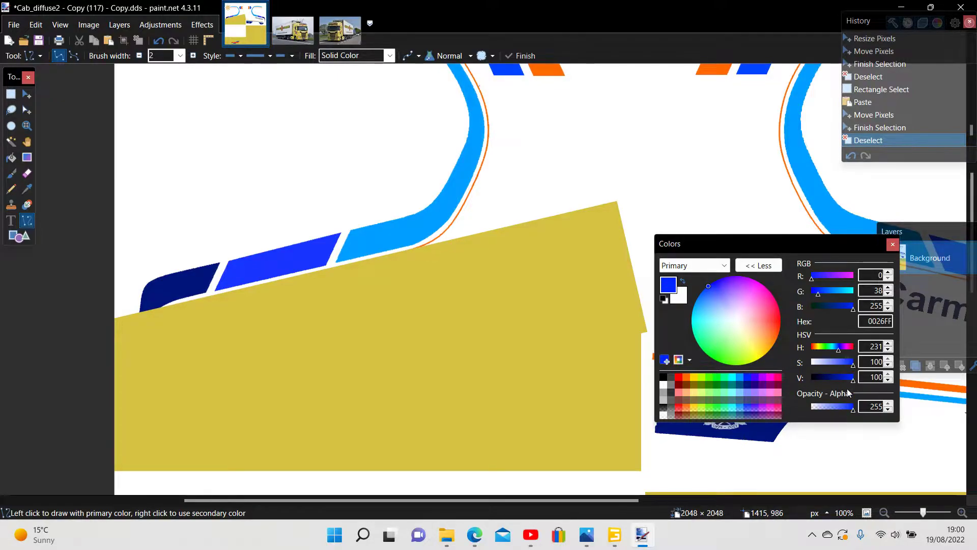
scroll(955, 399, "down", 5)
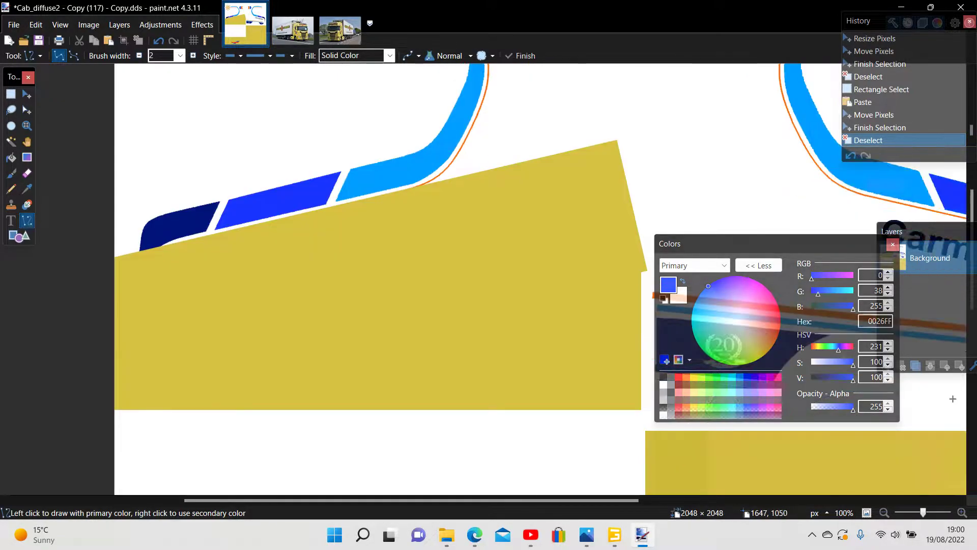
scroll(955, 399, "down", 4)
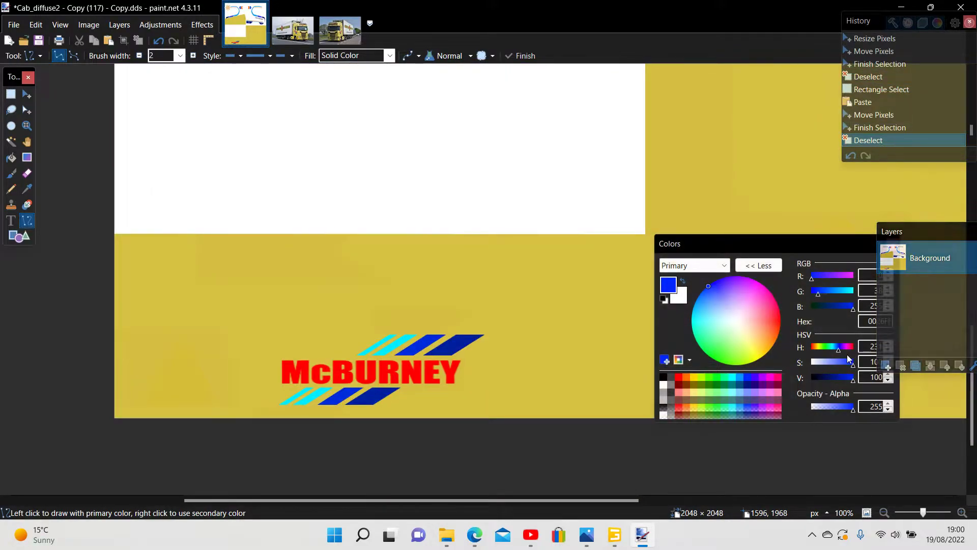
left_click(844, 379)
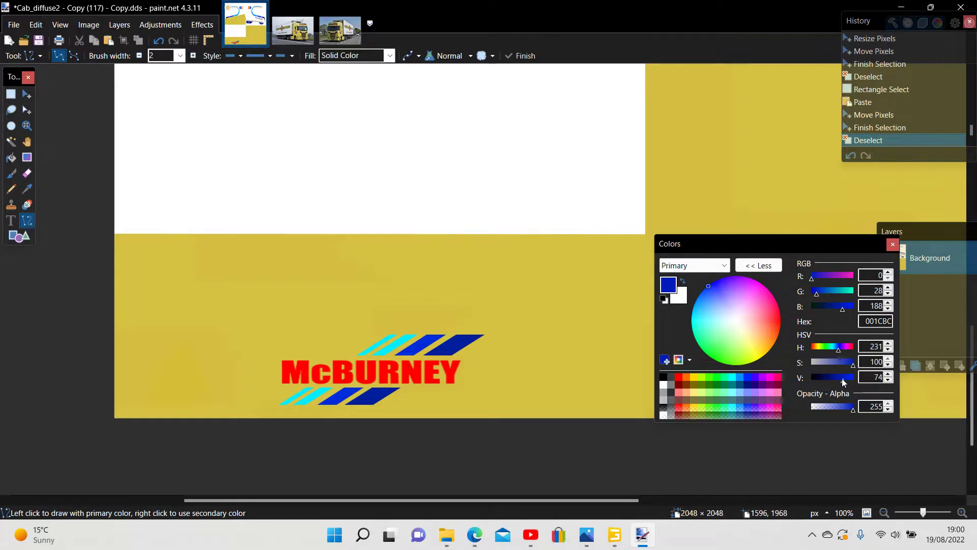
left_click(841, 379)
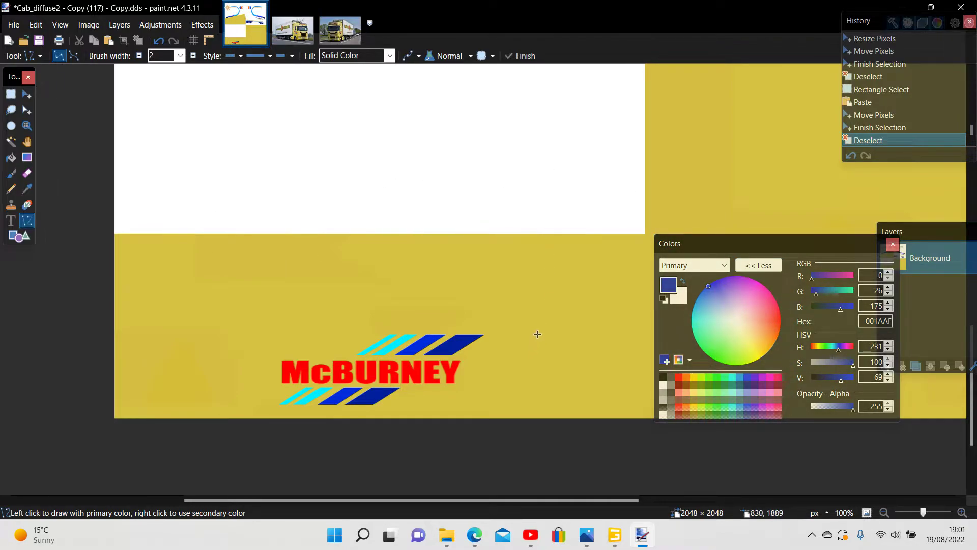
Try a dark blue line about 152 px long across the right end of the McBURNEY logo stripes and undo it
mouse_move(488, 301)
left_mouse_down()
mouse_move(498, 346)
mouse_move(470, 376)
left_mouse_up()
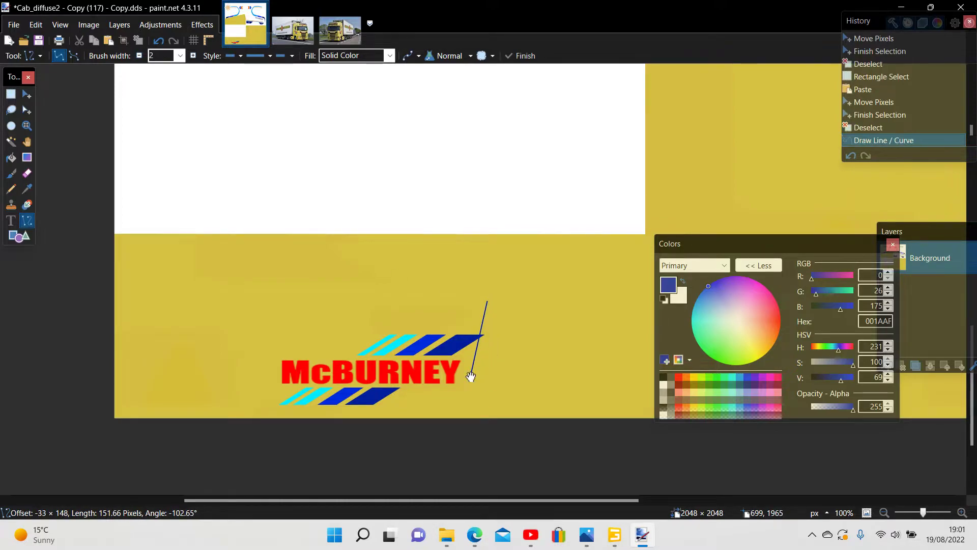
left_click(158, 40)
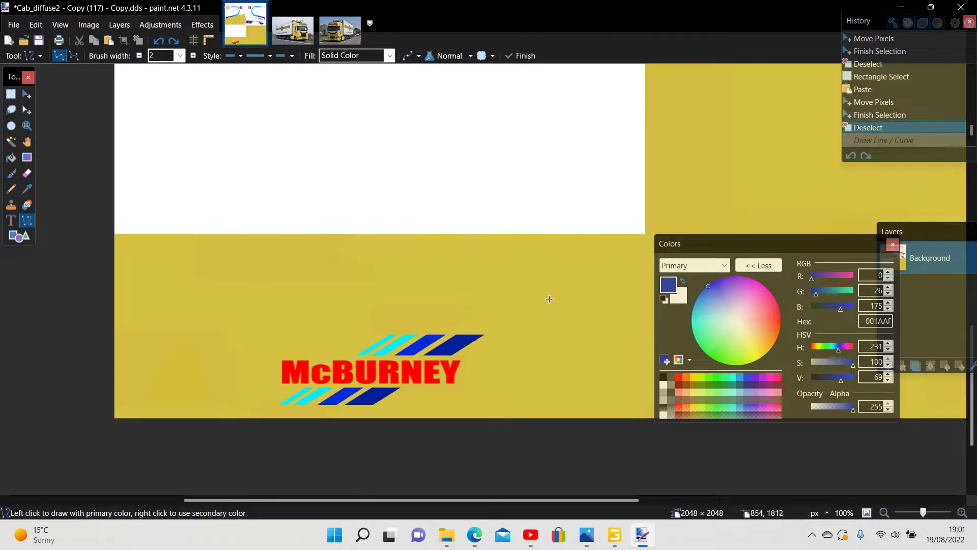
Compare the door area of the cab model in GIANTS Editor with the Scania01.jpg photo and the yellow side area of the texture
scroll(547, 305, "up", 8)
scroll(547, 309, "up", 4)
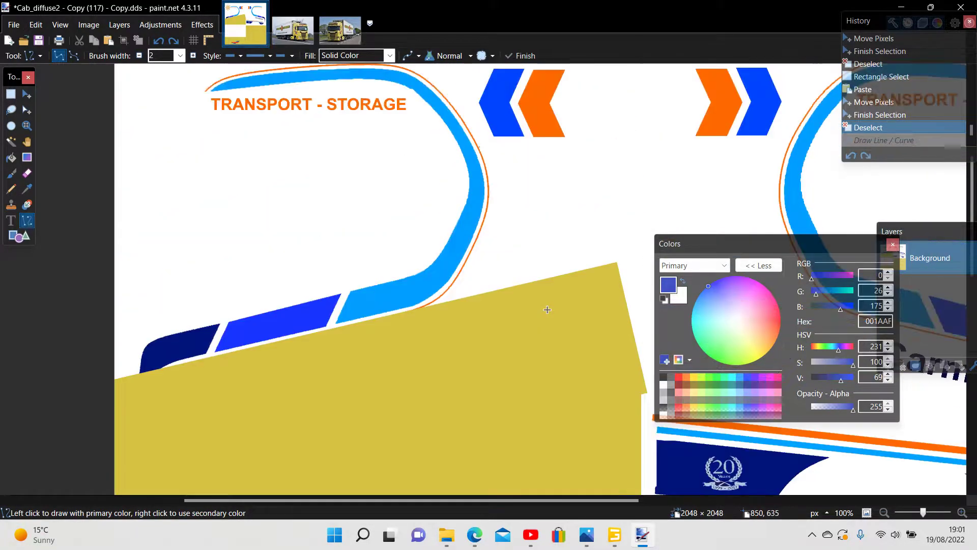
scroll(547, 310, "down", 2)
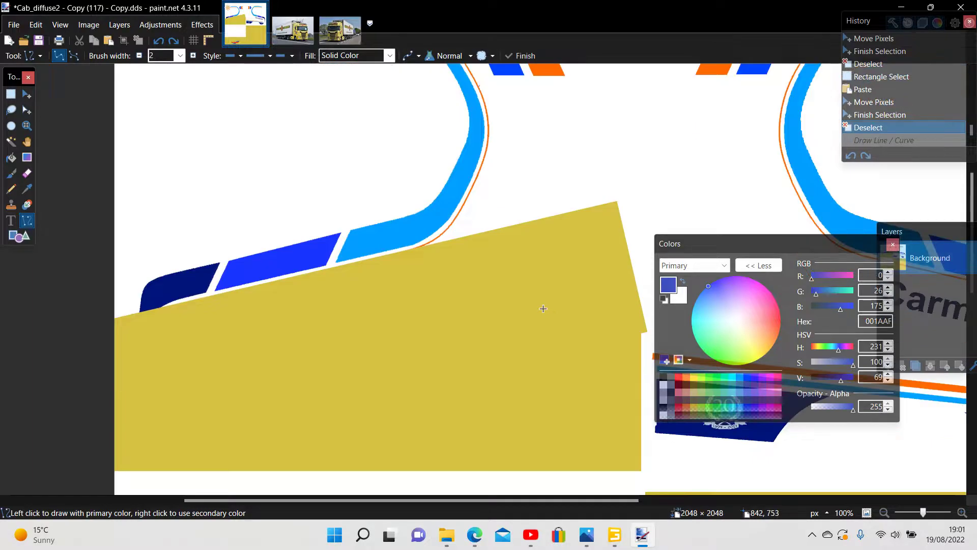
left_click(615, 536)
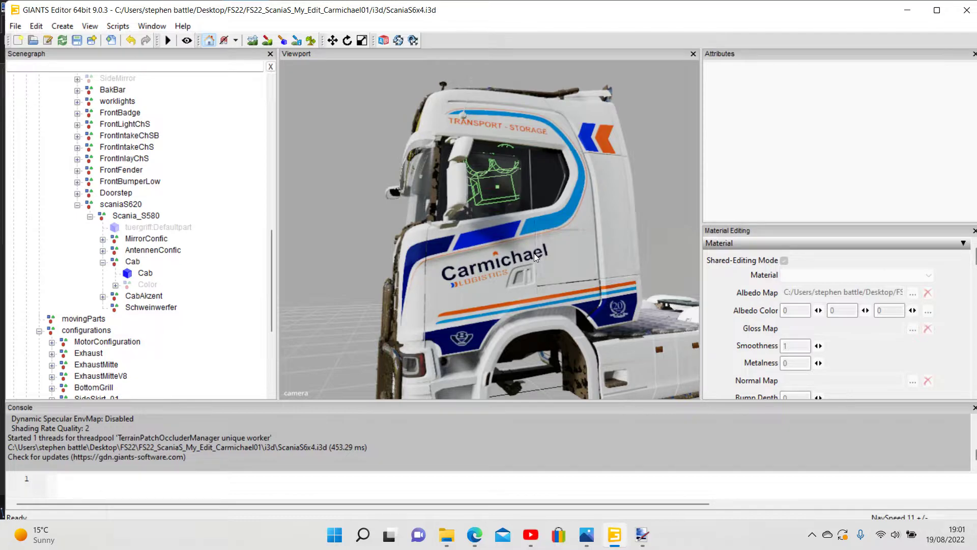
mouse_move(640, 536)
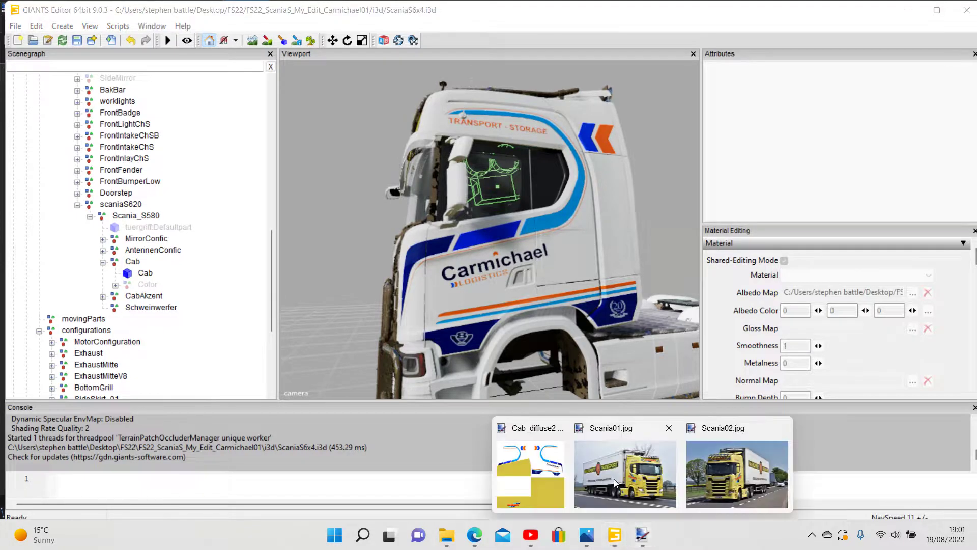
left_click(606, 433)
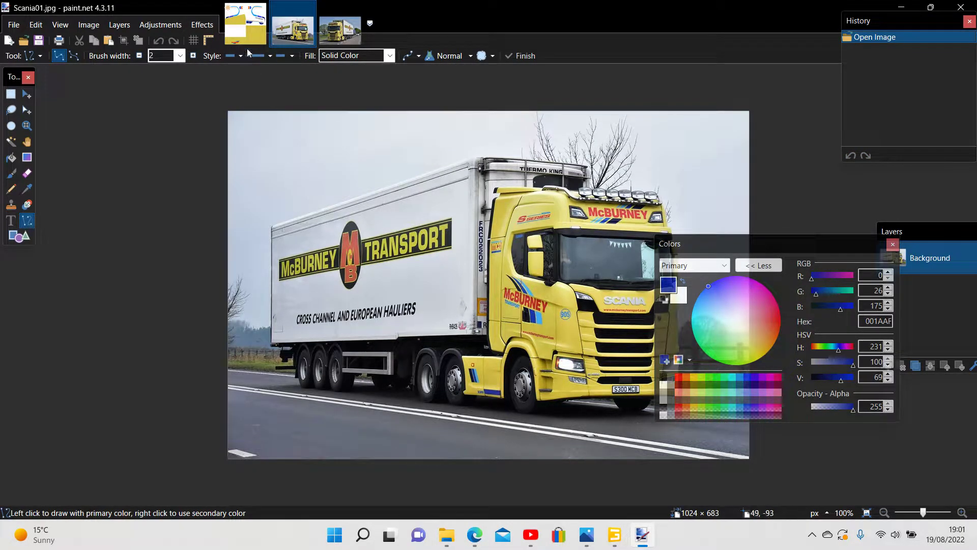
left_click(245, 33)
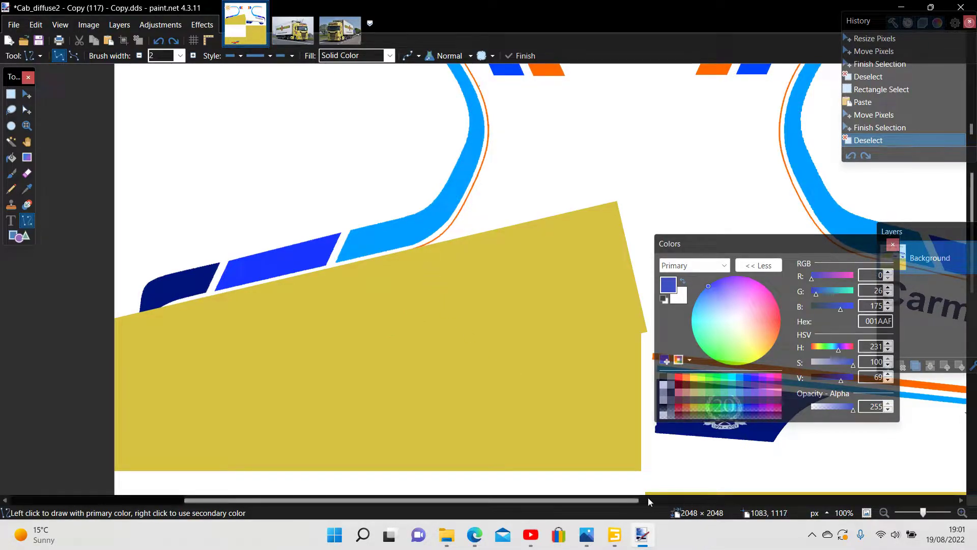
left_click(615, 537)
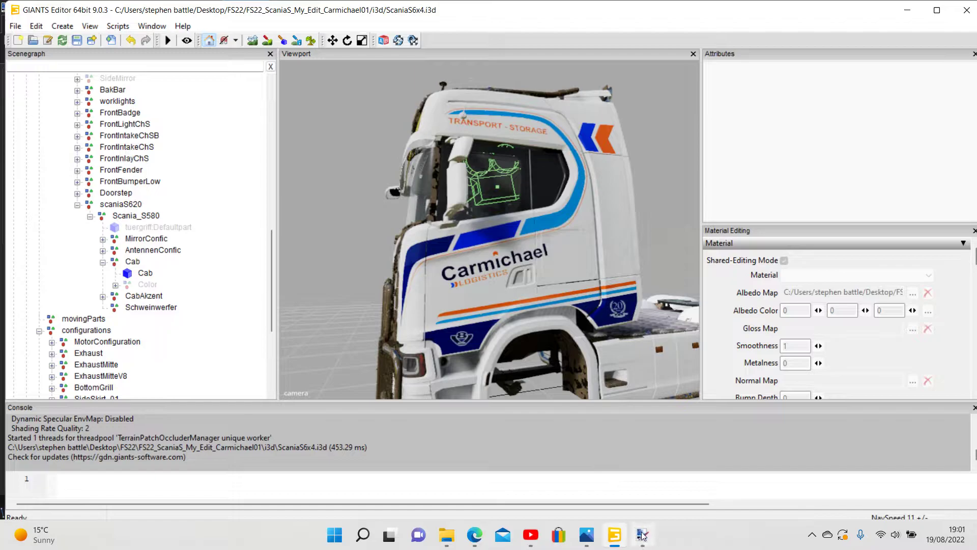
mouse_move(640, 522)
left_click(523, 479)
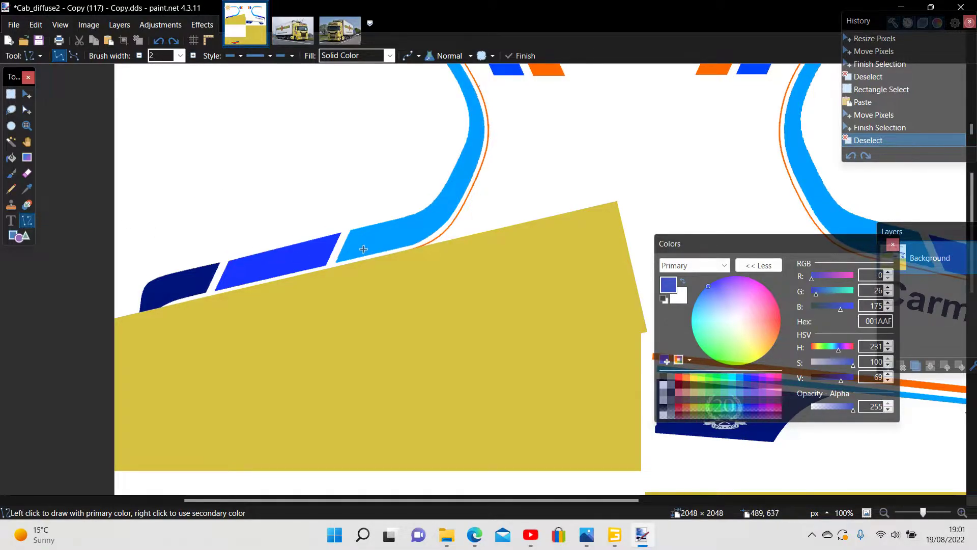
Draw a dark blue line about 515 px long from the light blue stripe down across the yellow area and check its position against the cab model
mouse_move(402, 217)
left_mouse_down()
mouse_move(344, 271)
mouse_move(309, 401)
mouse_move(309, 461)
left_mouse_up()
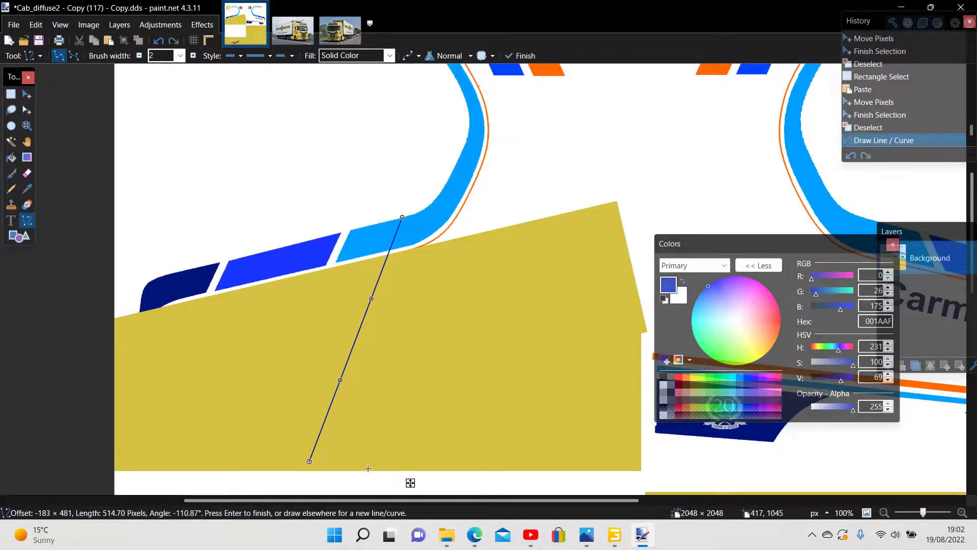
left_click(616, 536)
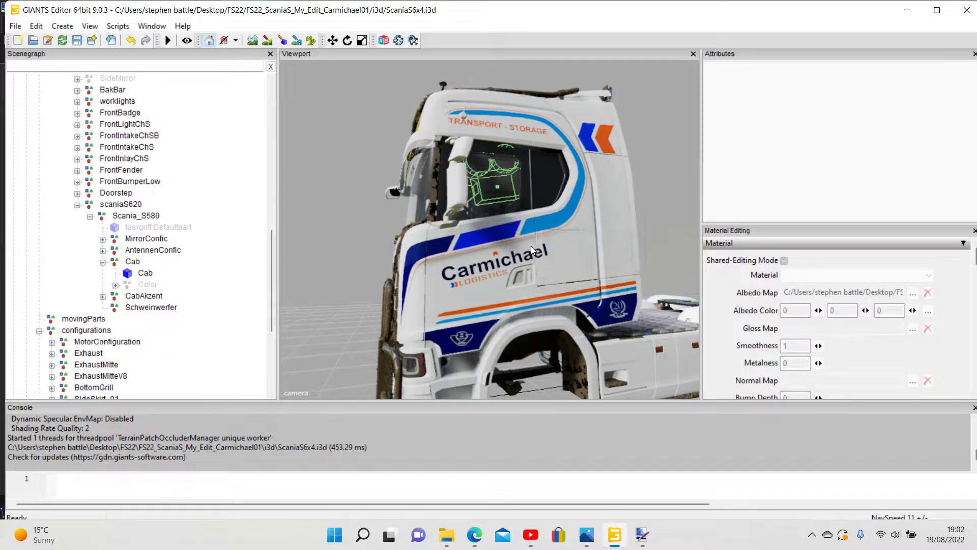
mouse_move(642, 534)
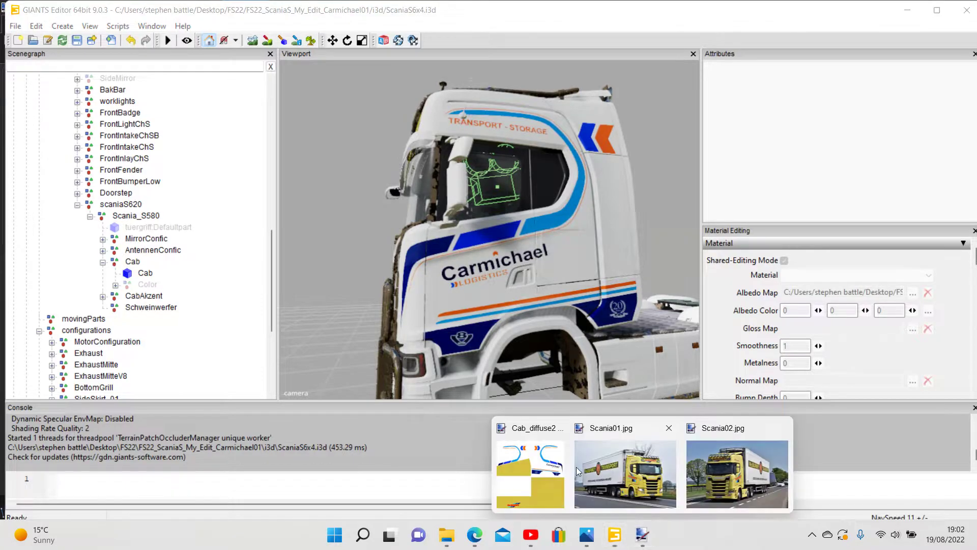
left_click(543, 481)
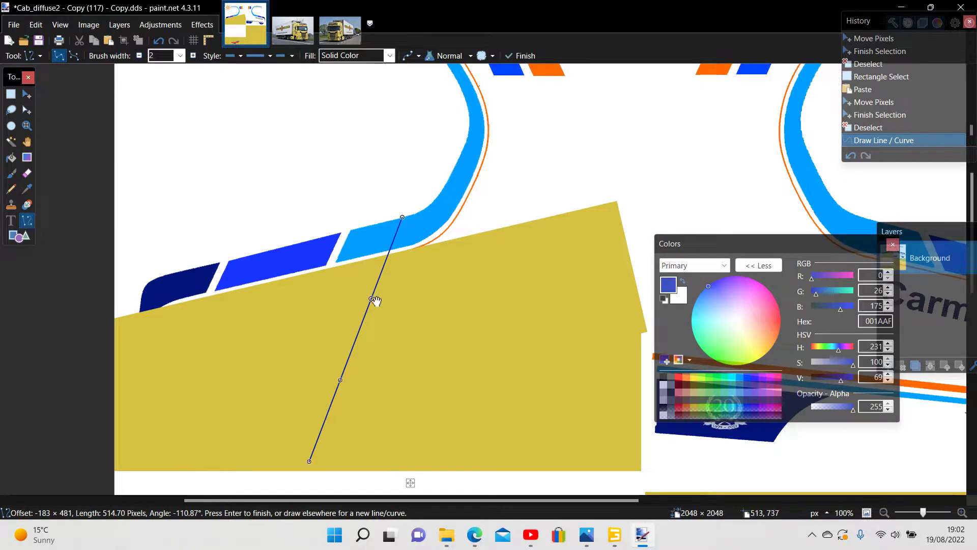
Bend the dark blue line into a smooth curve bowing to the upper left, about 531 px long, and finish it
left_click_drag(371, 302, 363, 283)
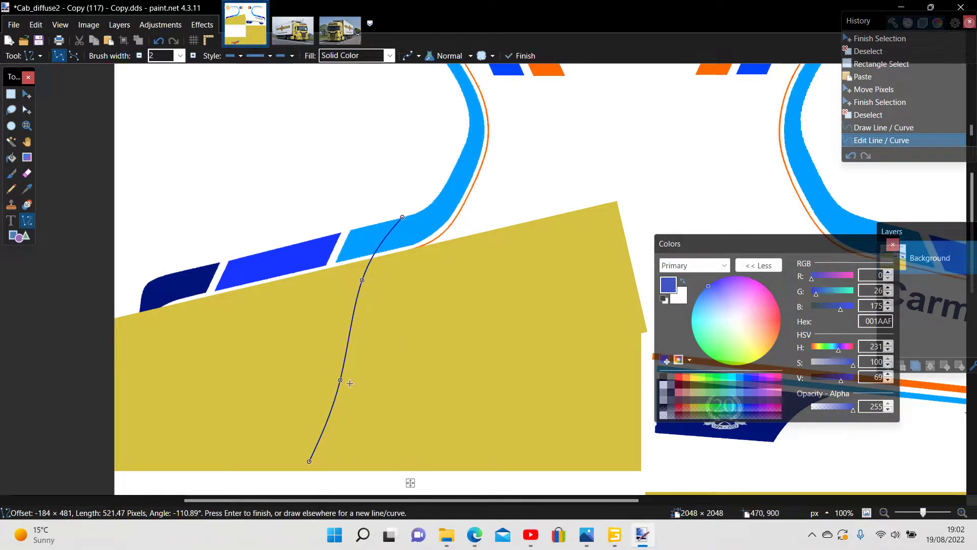
left_click_drag(342, 379, 317, 363)
left_click_drag(362, 282, 357, 273)
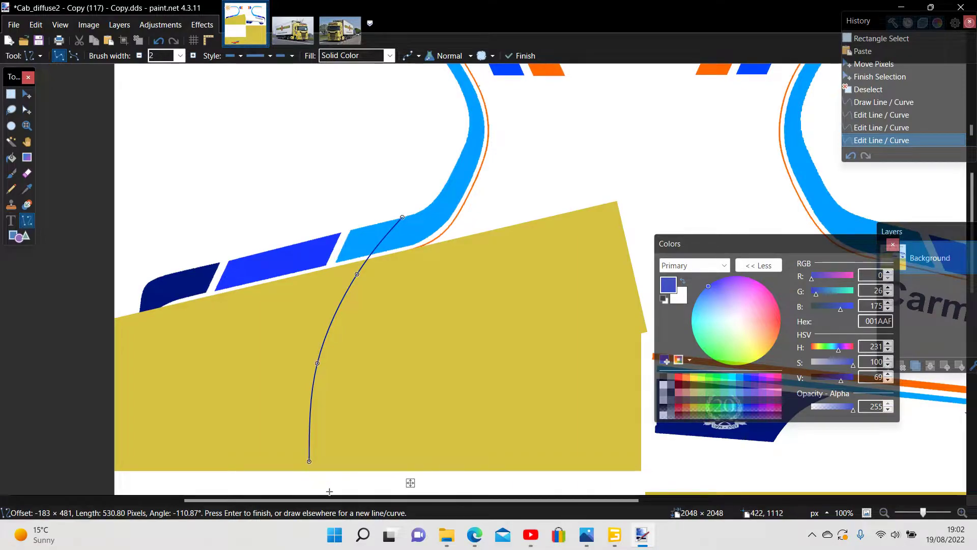
left_click(10, 93)
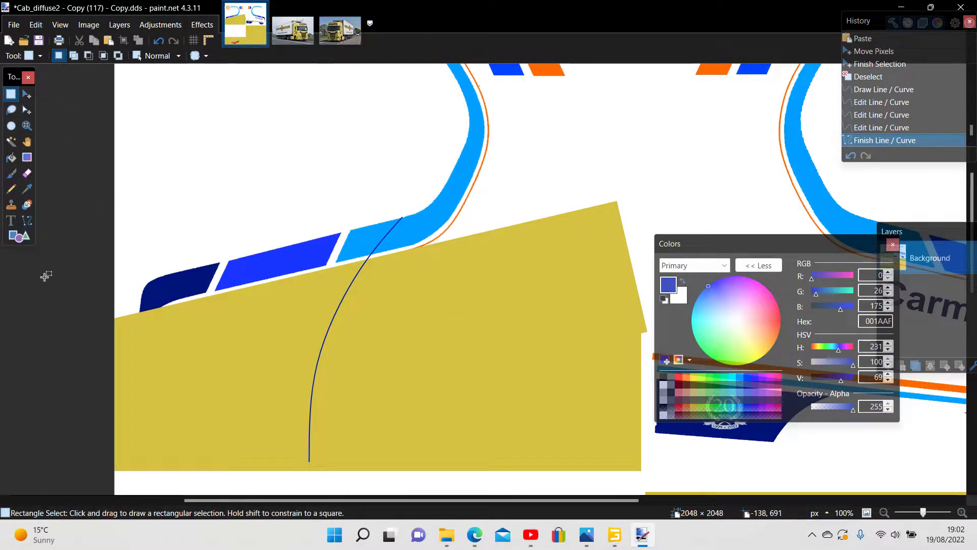
Draw a second dark blue line about 558 px long from the first curve's upper end and bend it outward into a curve about 576 px long
left_click(37, 224)
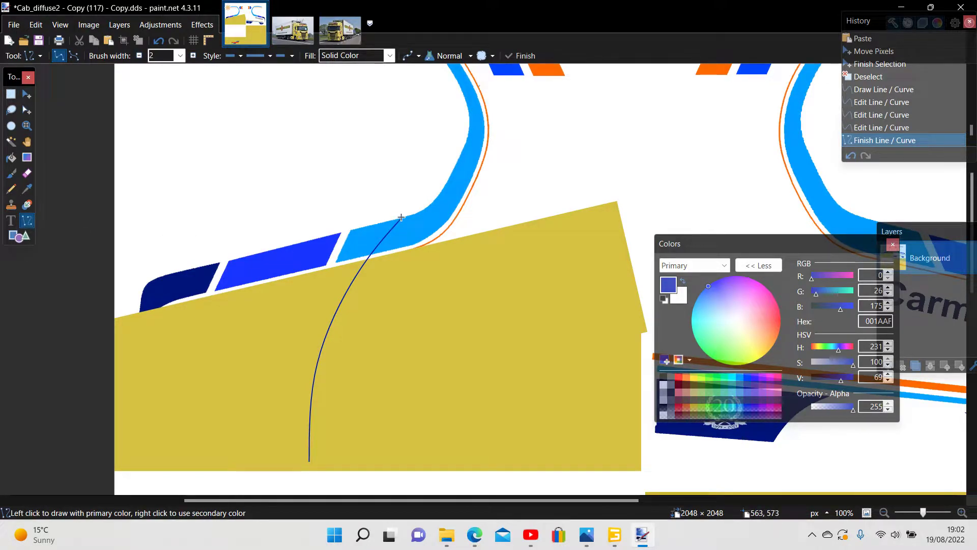
mouse_move(402, 217)
left_mouse_down()
mouse_move(305, 278)
mouse_move(256, 350)
mouse_move(235, 440)
mouse_move(242, 458)
mouse_move(258, 461)
left_mouse_up()
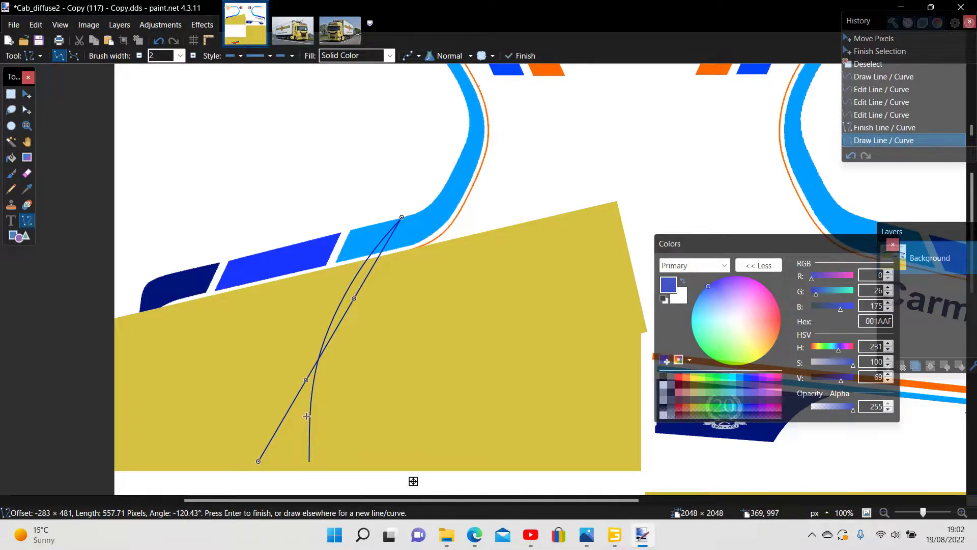
left_click_drag(303, 382, 284, 358)
left_click_drag(354, 298, 342, 268)
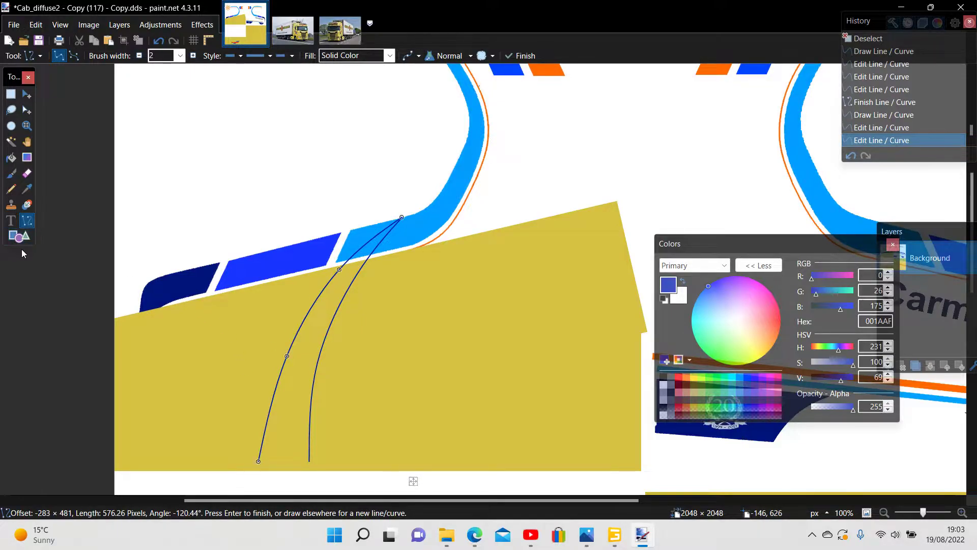
left_click(11, 94)
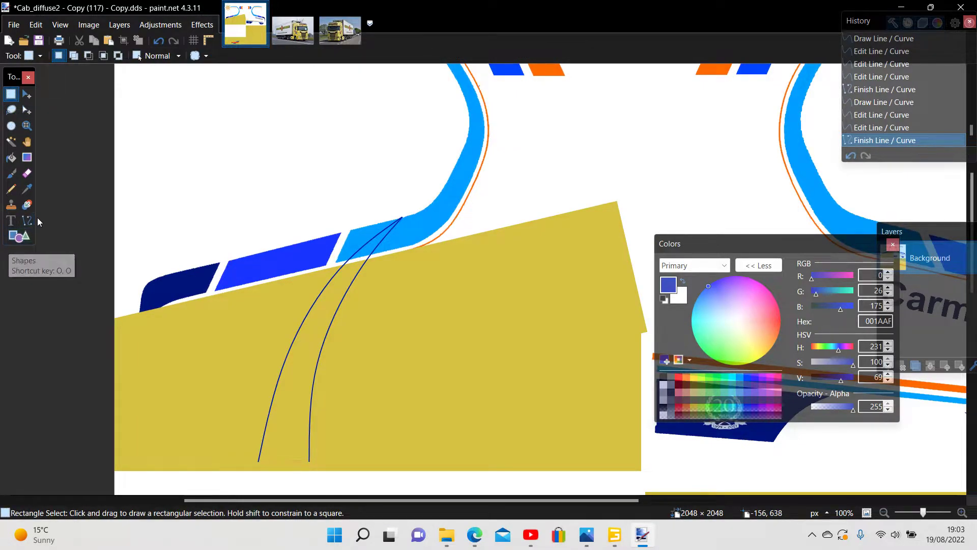
Close the lower end of the stripe outline with a dark blue line about 105 px long between the two curves
left_click(27, 224)
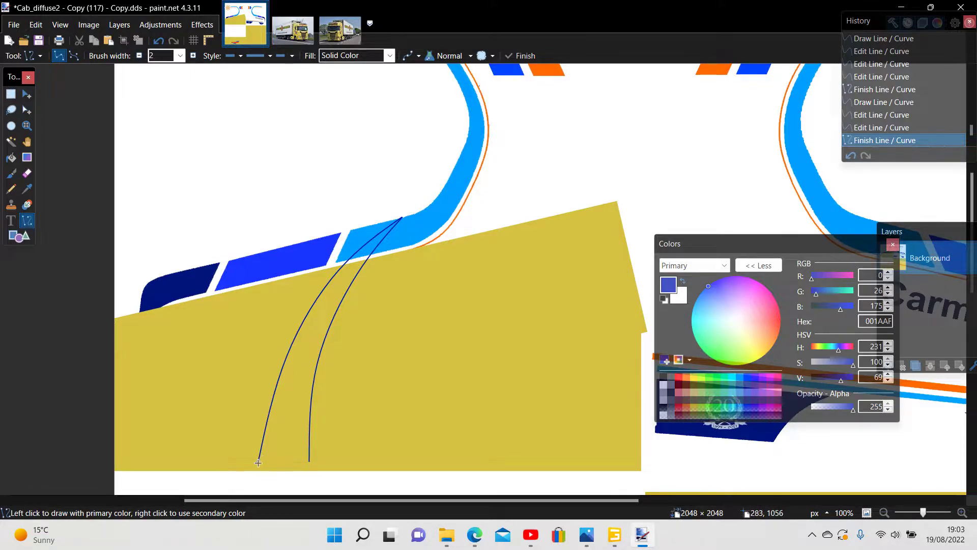
left_click_drag(258, 460, 311, 462)
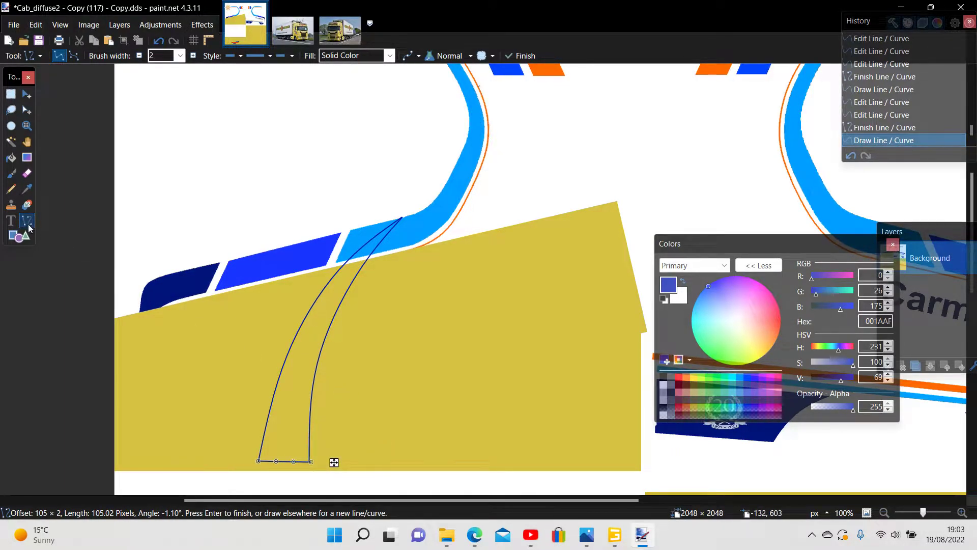
key("Return")
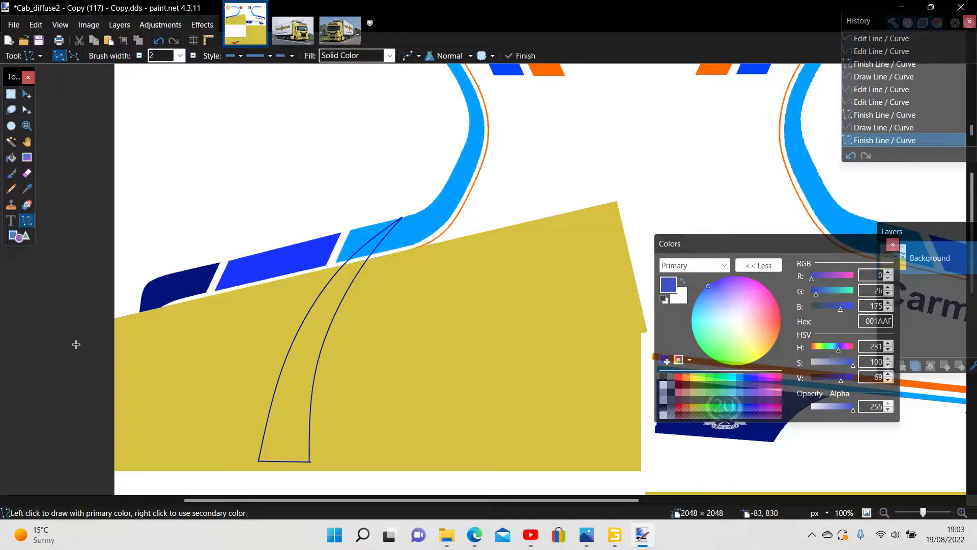
Fill all enclosed sections of the curved stripe outline with the dark blue 001AAF using the Paint Bucket, including the parts crossing the light blue stripe
left_click(13, 157)
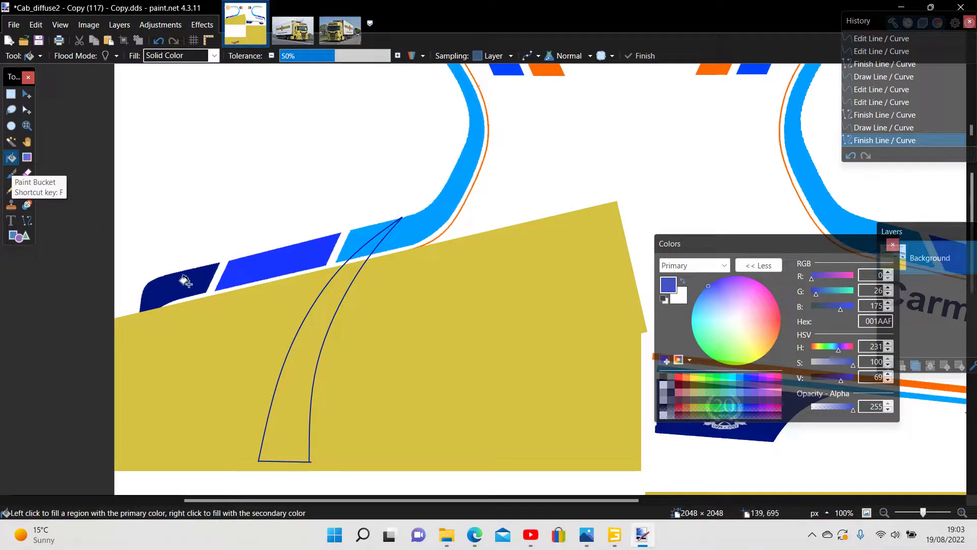
left_click(290, 377)
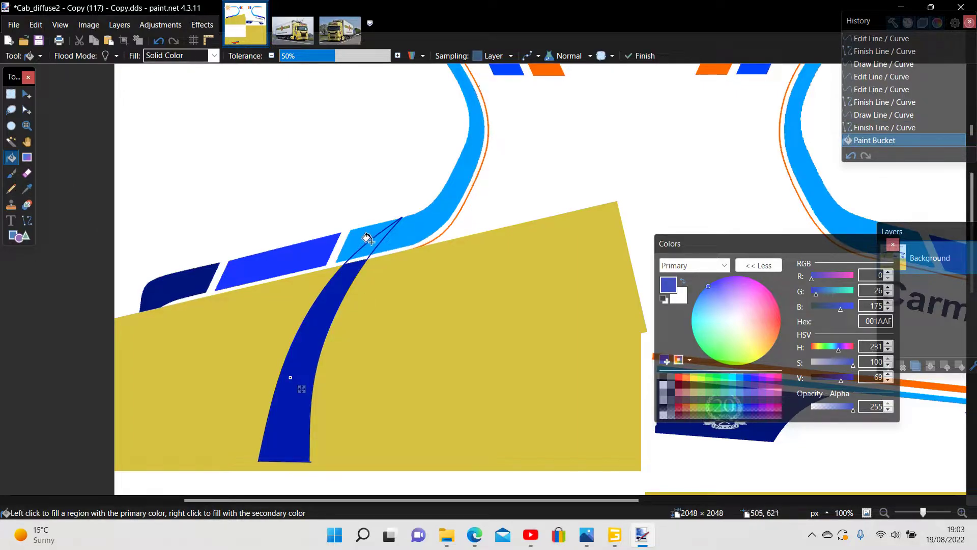
left_click(352, 253)
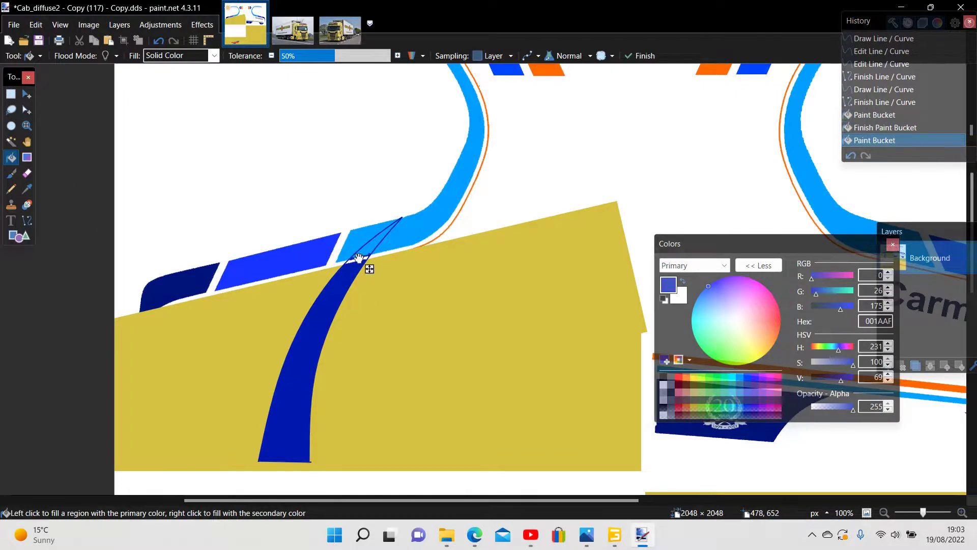
left_click(365, 248)
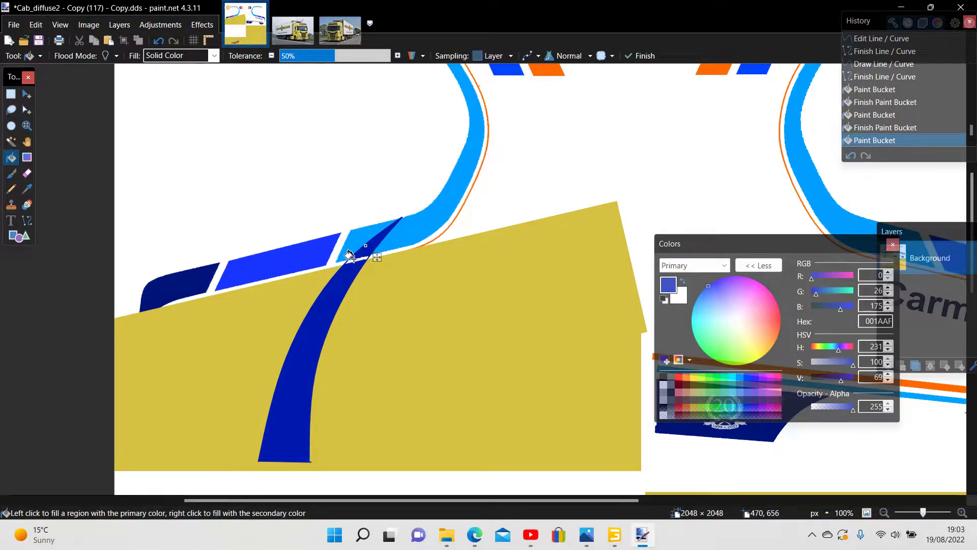
left_click(350, 257)
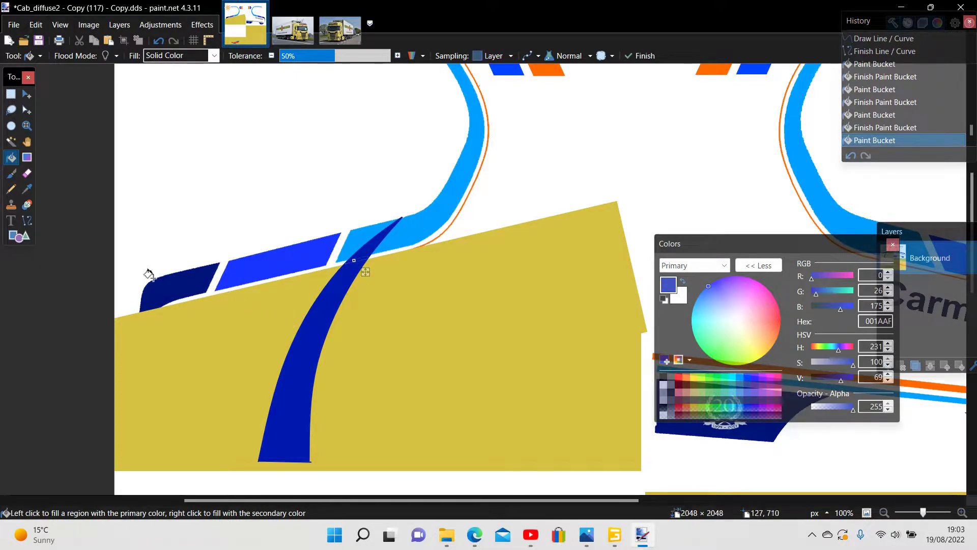
left_click(11, 94)
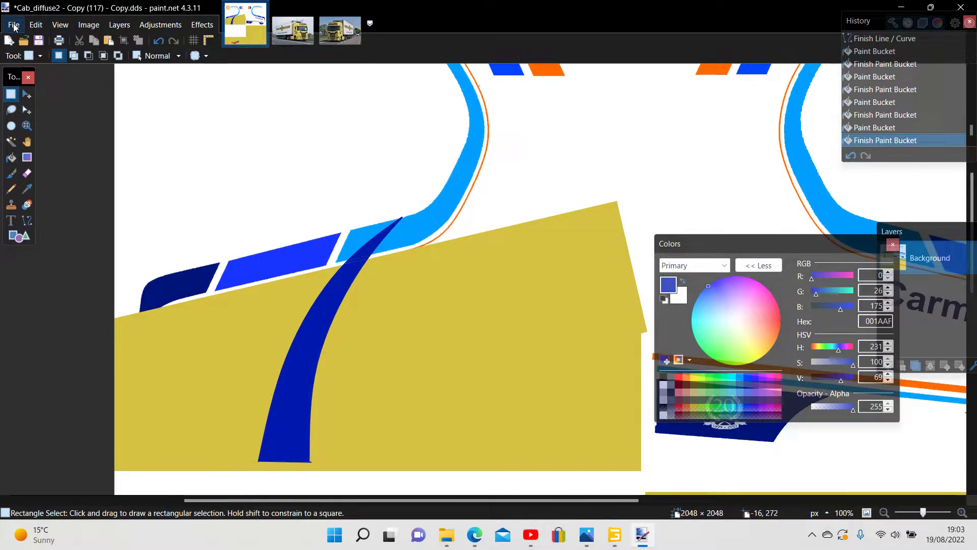
Save the texture over Cab_diffuse2 - Copy (117) - Copy.dds in the BC1 (Linear, DXT1) format
left_click(14, 26)
left_click(32, 120)
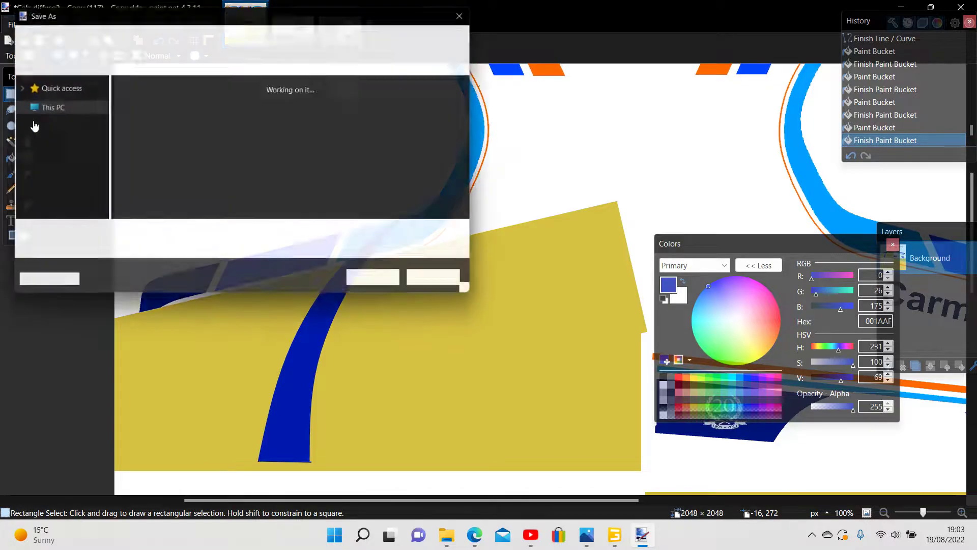
left_click(368, 285)
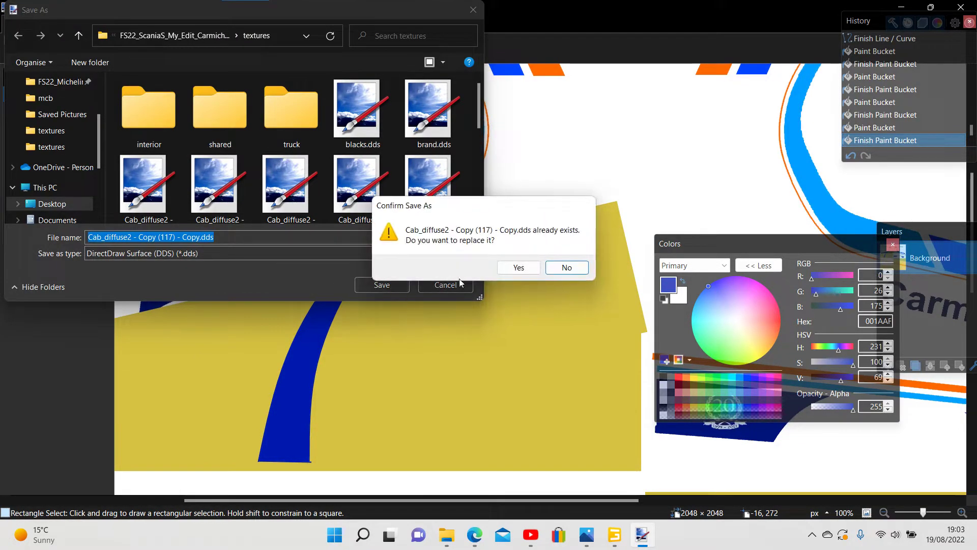
left_click(505, 270)
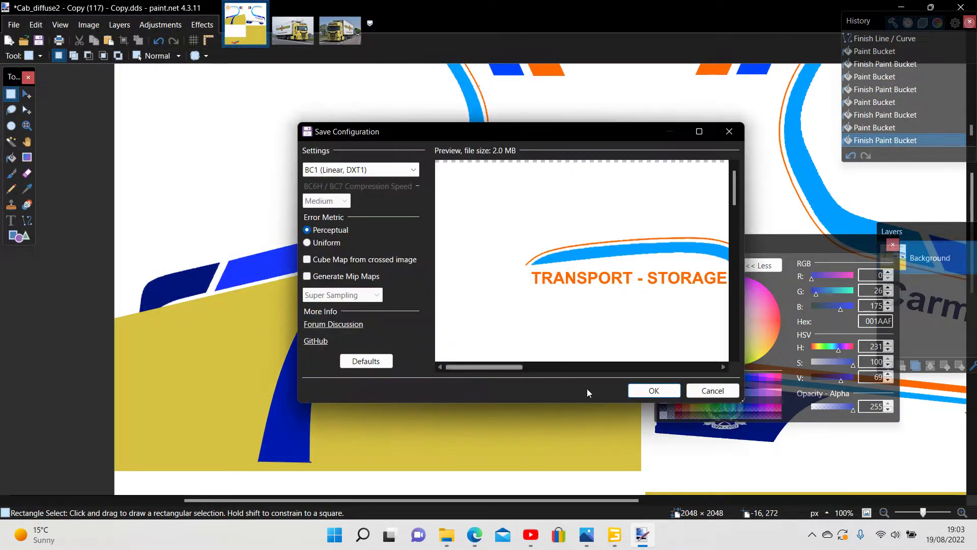
left_click(653, 390)
Switch to File Explorer and copy Cab_diffuse2 - Copy (117) - Copy.dds from the recent files
mouse_move(478, 537)
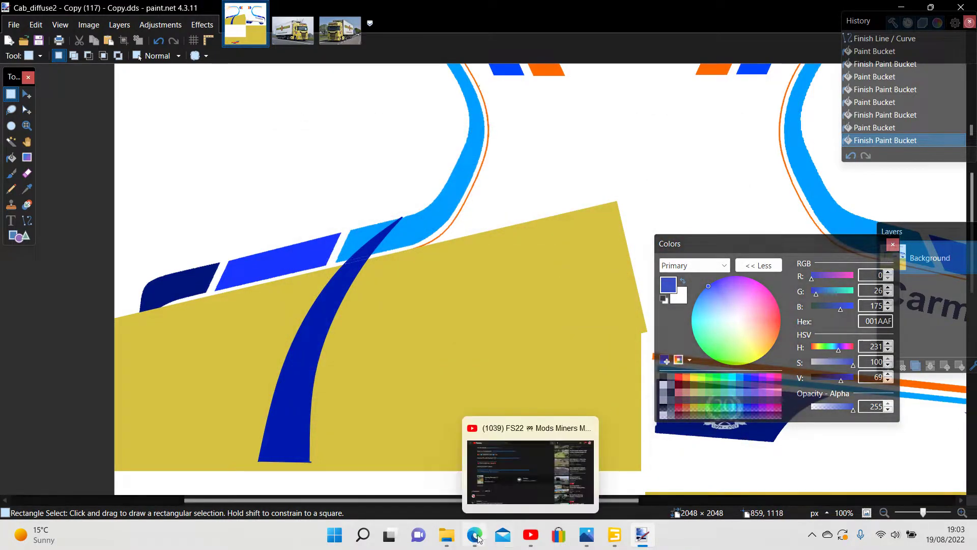
mouse_move(447, 534)
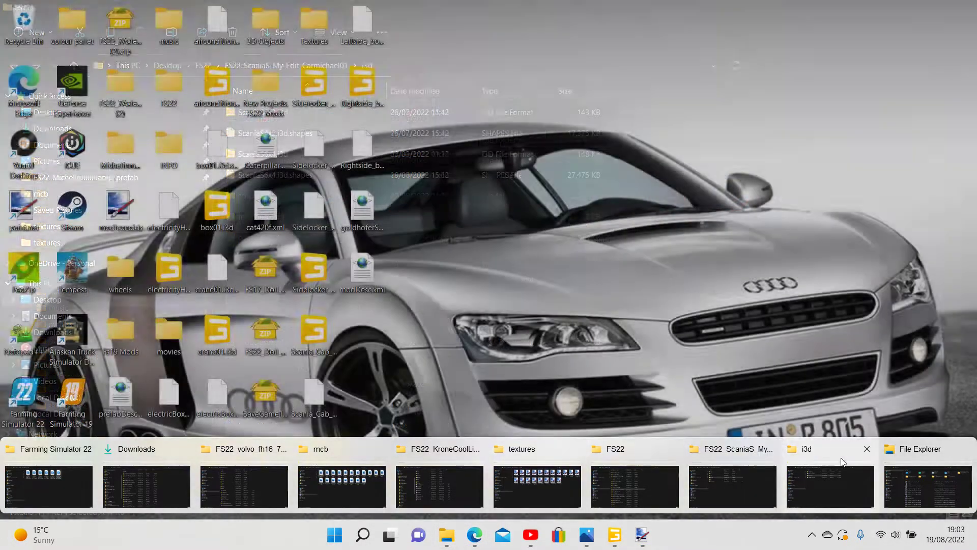
left_click(920, 483)
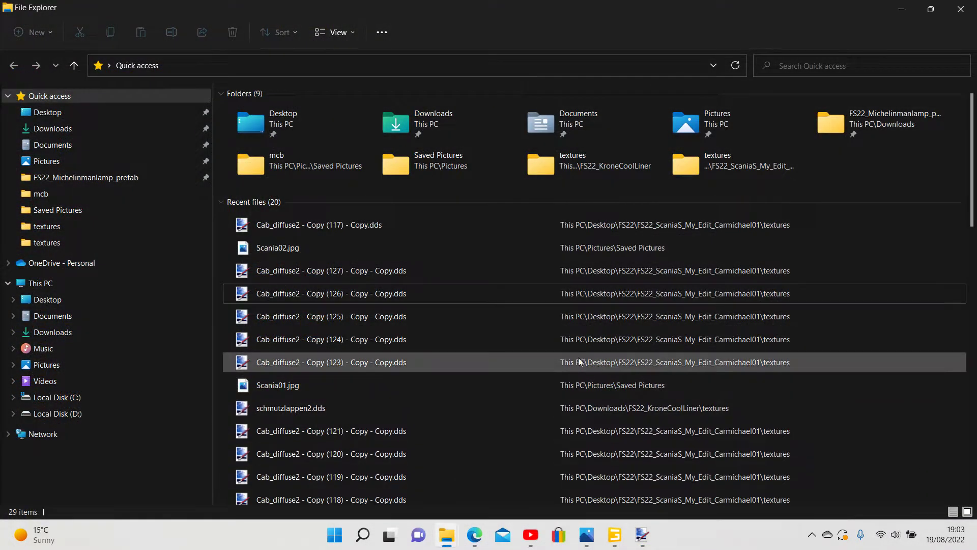
right_click(299, 224)
left_click(337, 419)
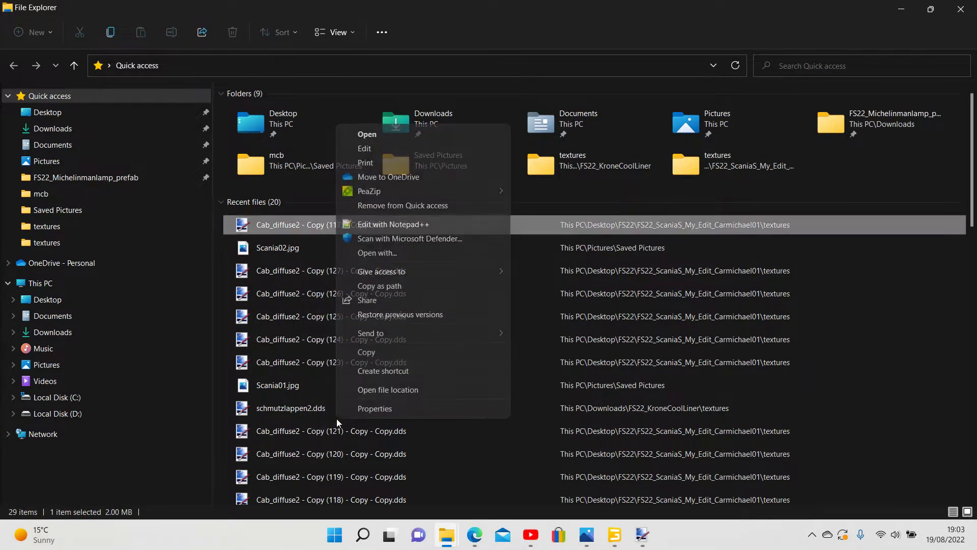
left_click(365, 353)
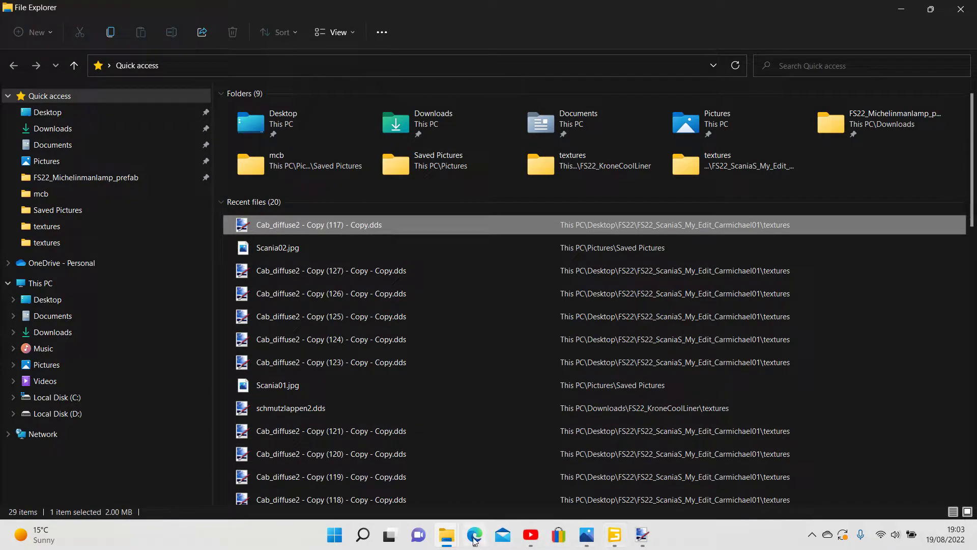
Paste the copied texture file into the textures folder of FS22_ScaniaS_My_Edit_Carmichael01
mouse_move(447, 538)
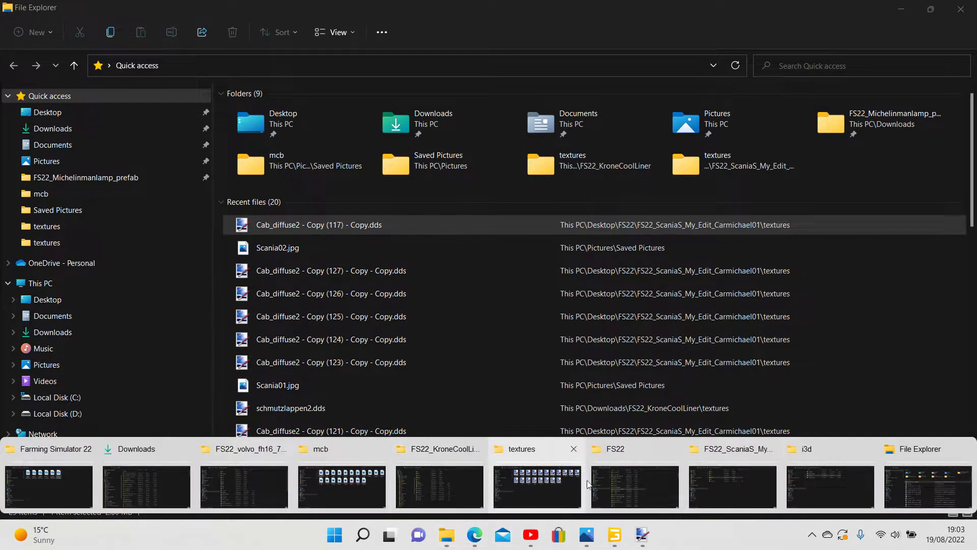
left_click(712, 475)
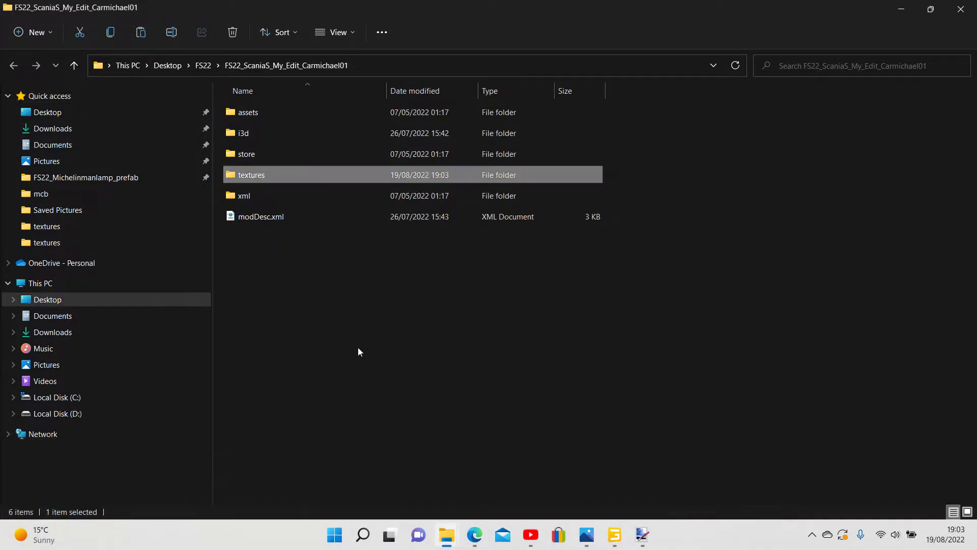
right_click(252, 175)
left_click(306, 365)
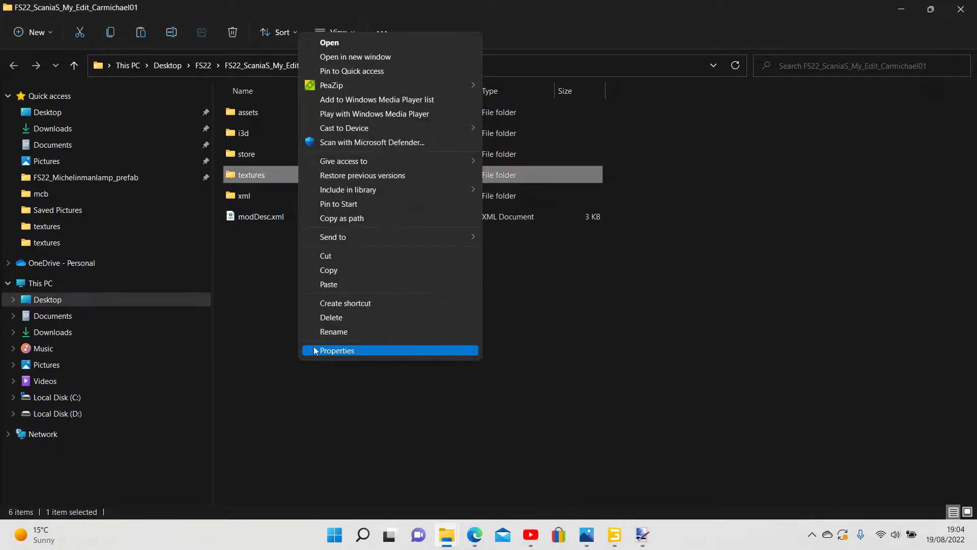
left_click(326, 285)
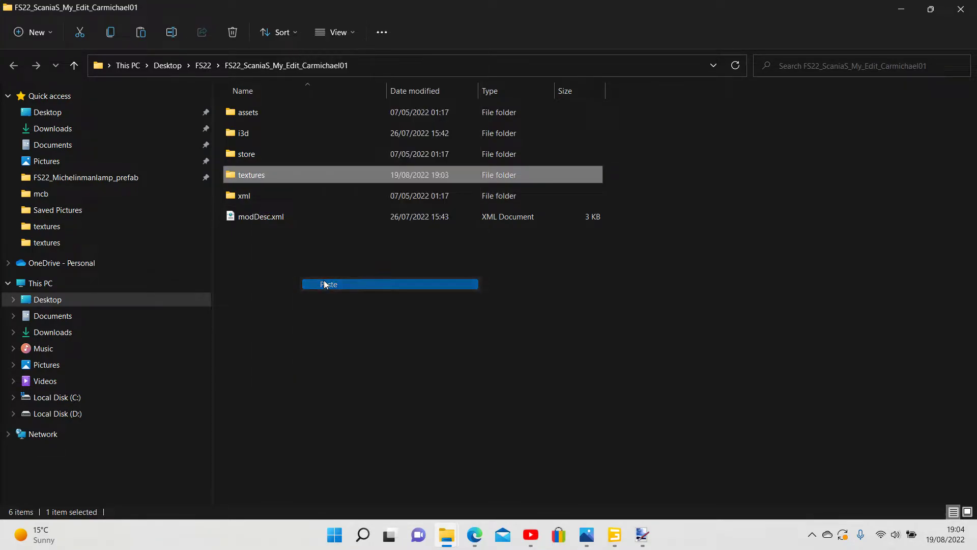
Switch to GIANTS Editor and set the Cab mesh's albedo map to Cab_diffuse2 - Copy (128) - Copy - Copy.dds
left_click(615, 534)
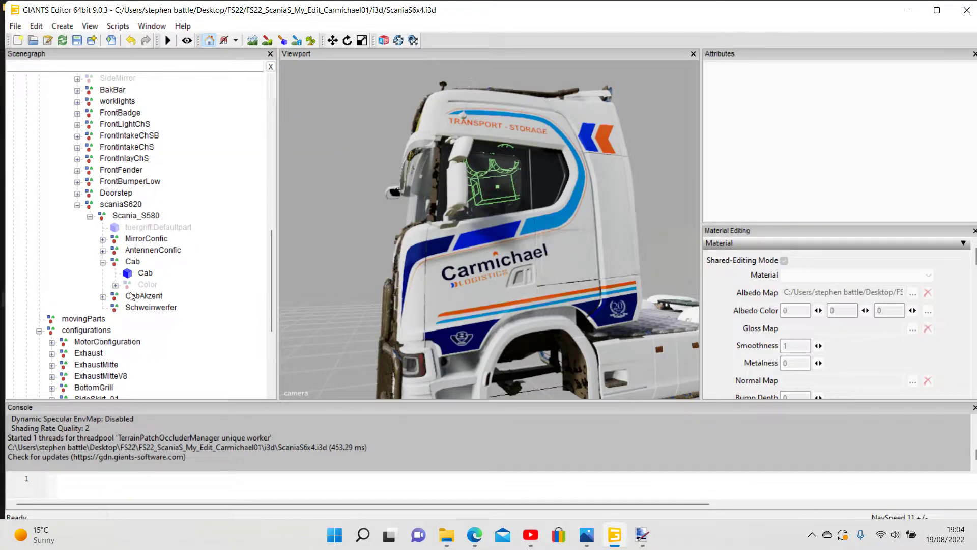
left_click(145, 274)
left_click_drag(359, 308, 423, 329)
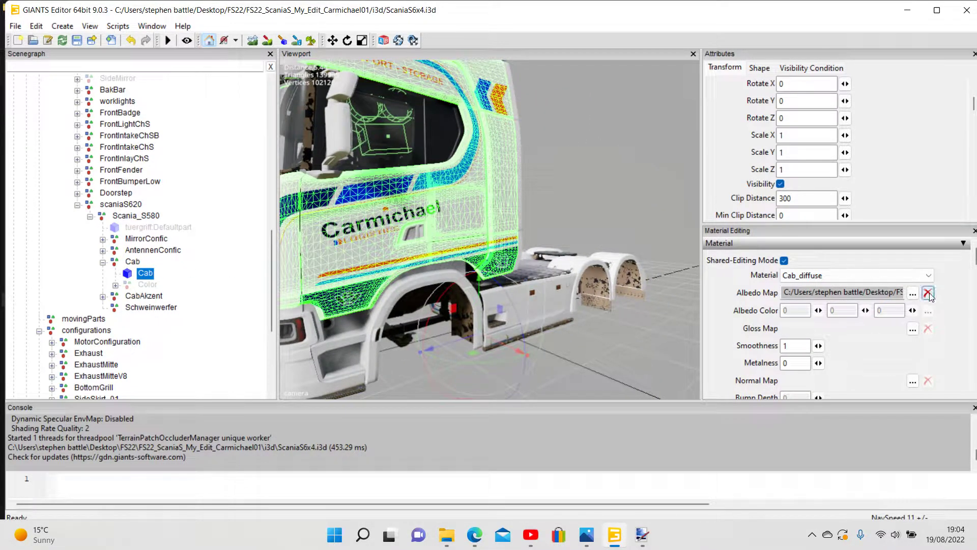
left_click(912, 293)
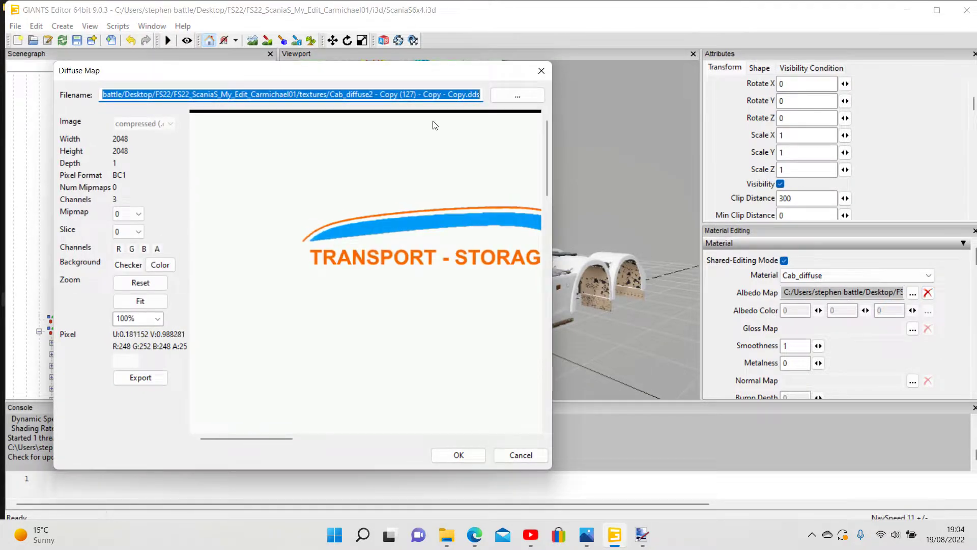
left_click(517, 94)
scroll(500, 258, "down", 2)
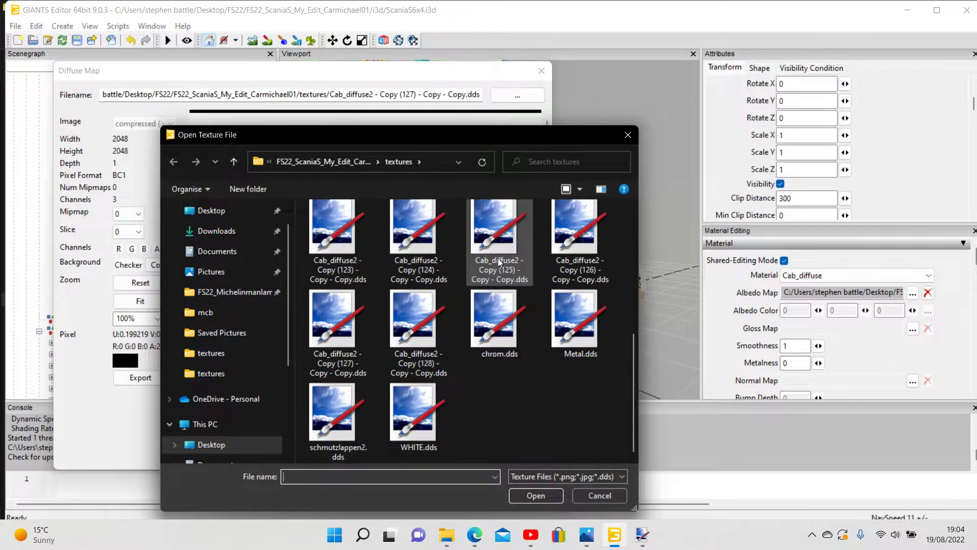
left_click(433, 326)
left_click(532, 494)
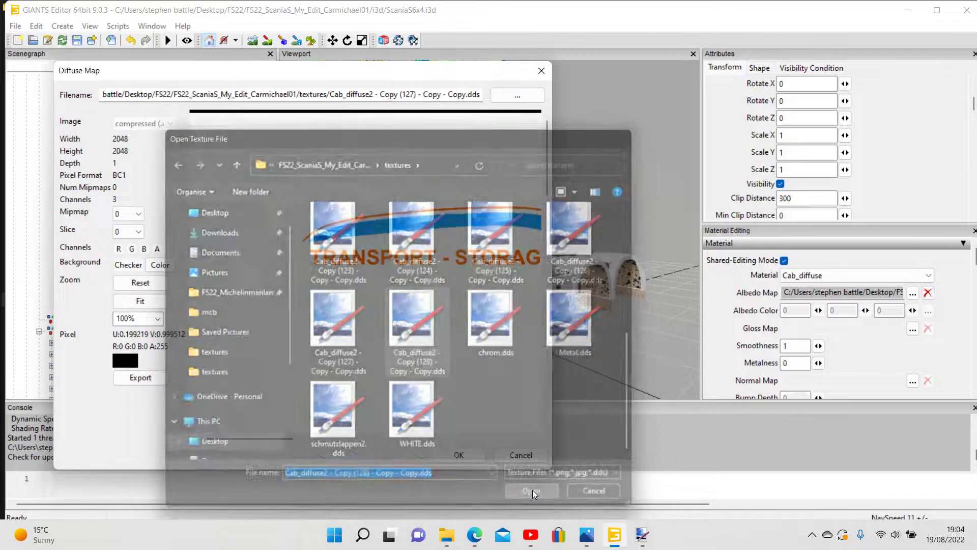
left_click(459, 456)
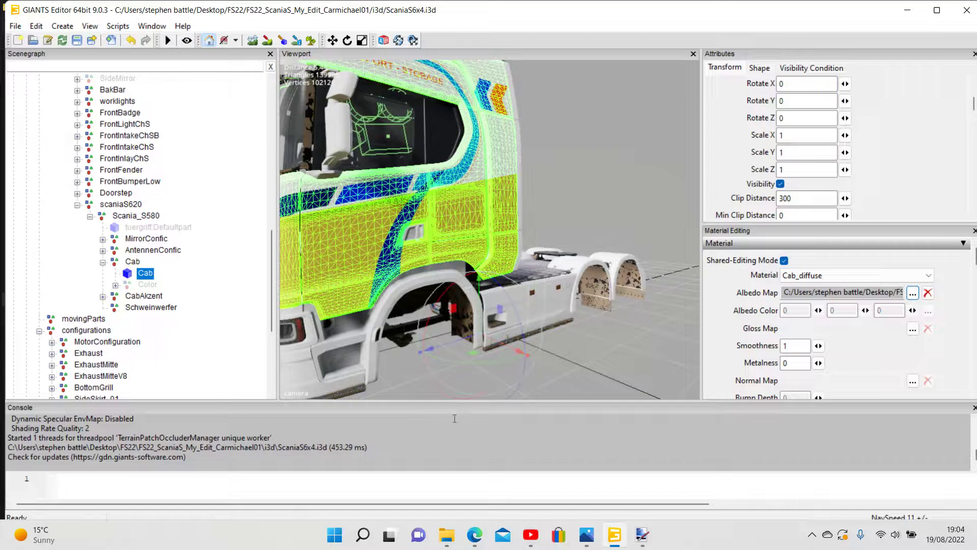
Inspect the curved blue stripe on the side of the cab model and compare it with the Scania01.jpg photo
left_click(221, 265)
left_click_drag(507, 297, 427, 316)
left_click_drag(543, 276, 499, 276)
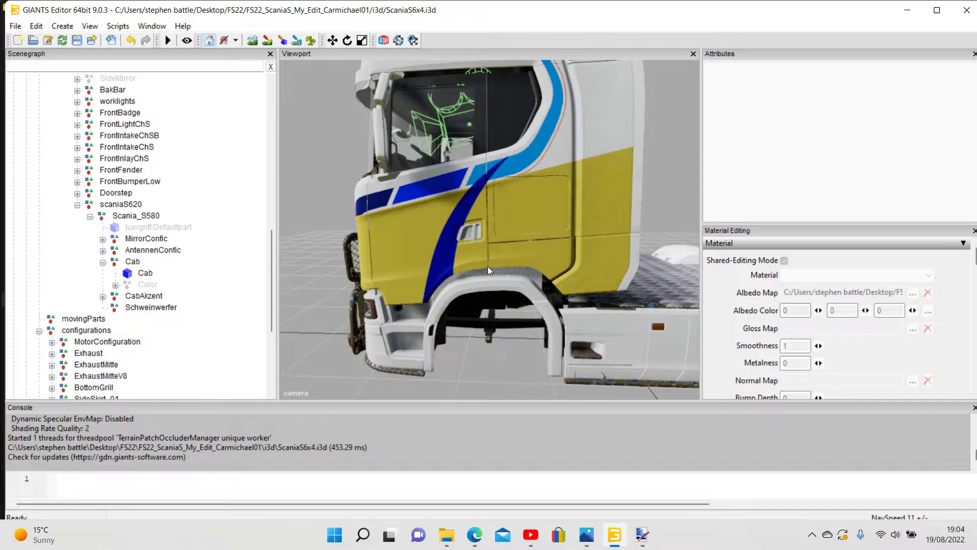
left_click(648, 535)
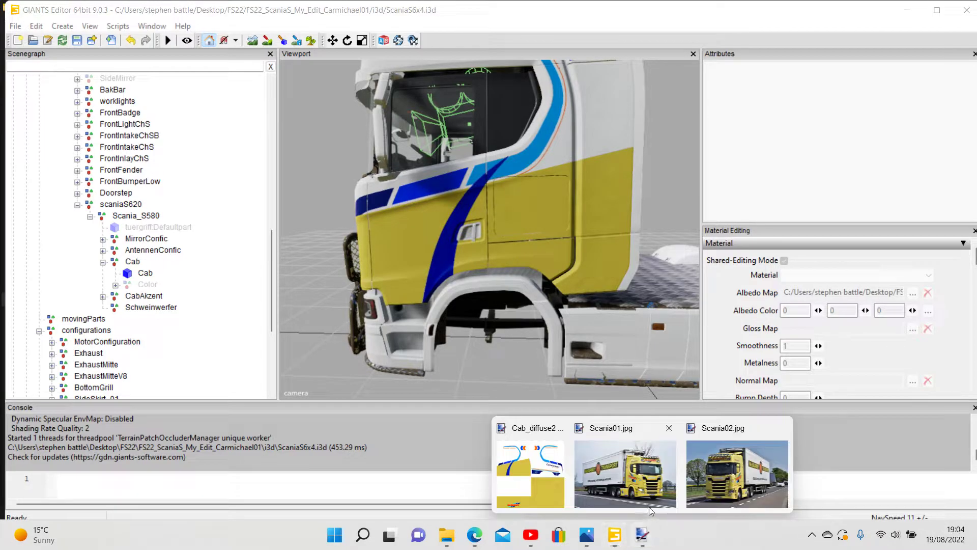
left_click(637, 484)
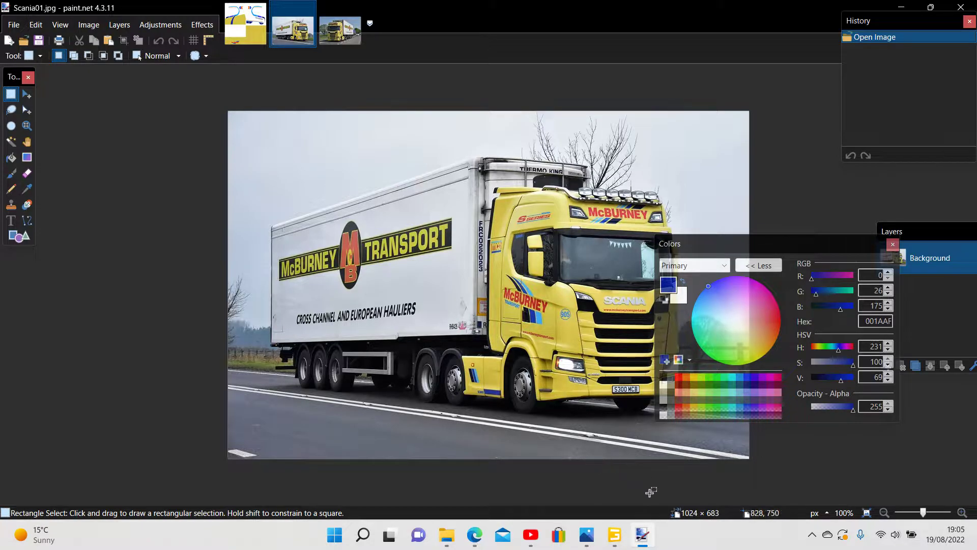
left_click(621, 538)
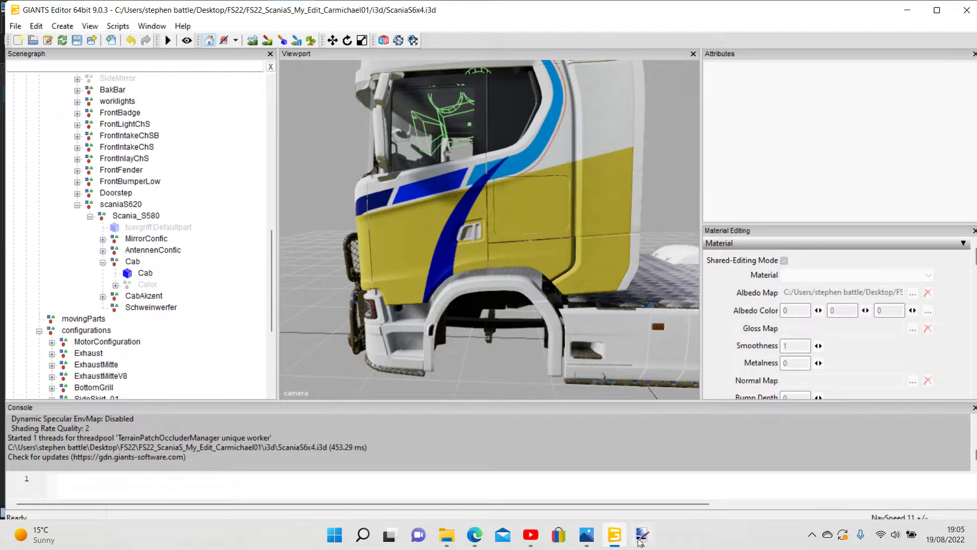
Switch to paint.net and undo the dark blue fills of the curved stripe in Cab_diffuse2 - Copy (117) - Copy.dds
mouse_move(640, 540)
left_click(635, 491)
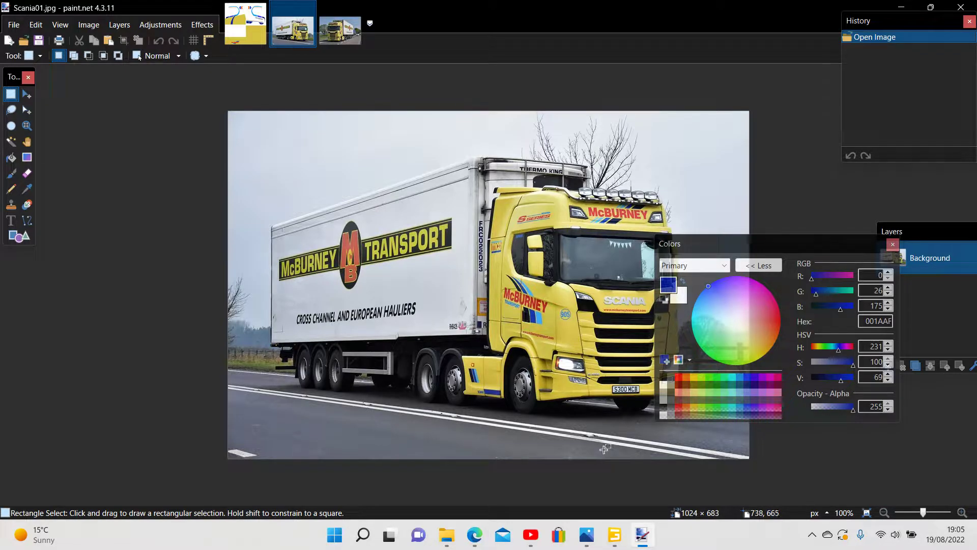
left_click(641, 543)
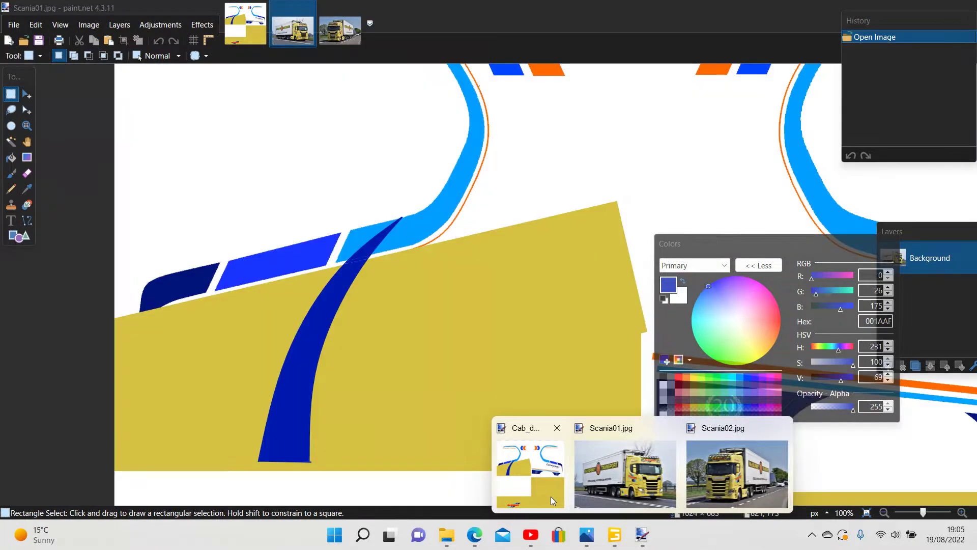
left_click(550, 496)
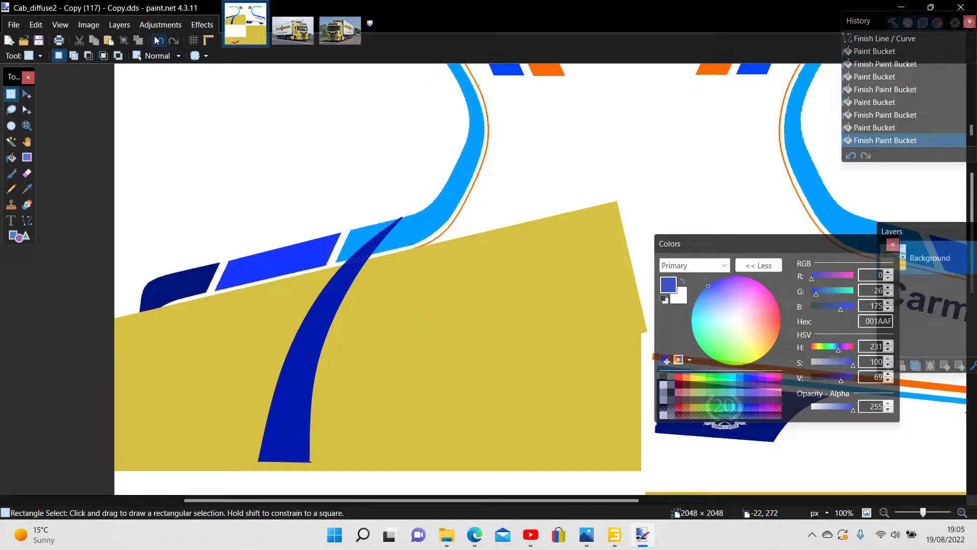
left_click(159, 41)
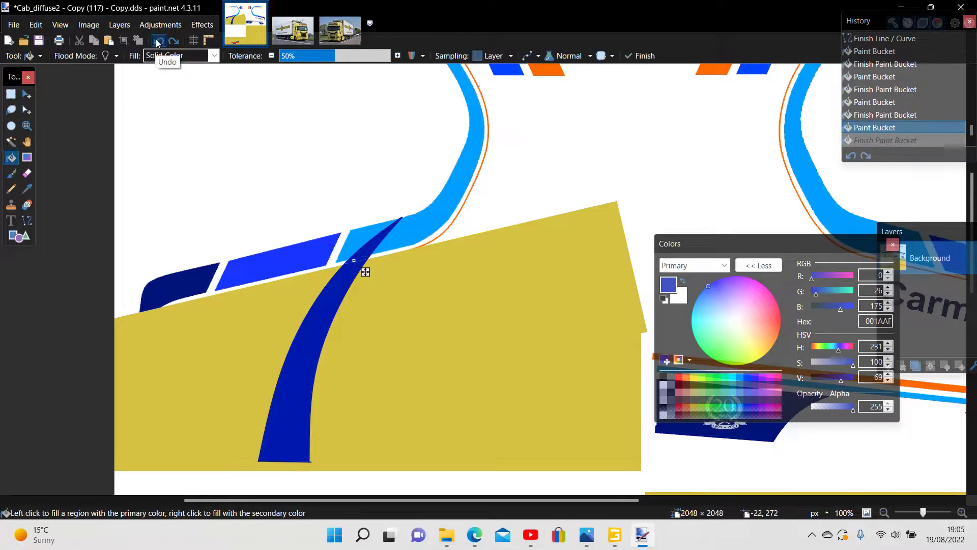
left_click(158, 41)
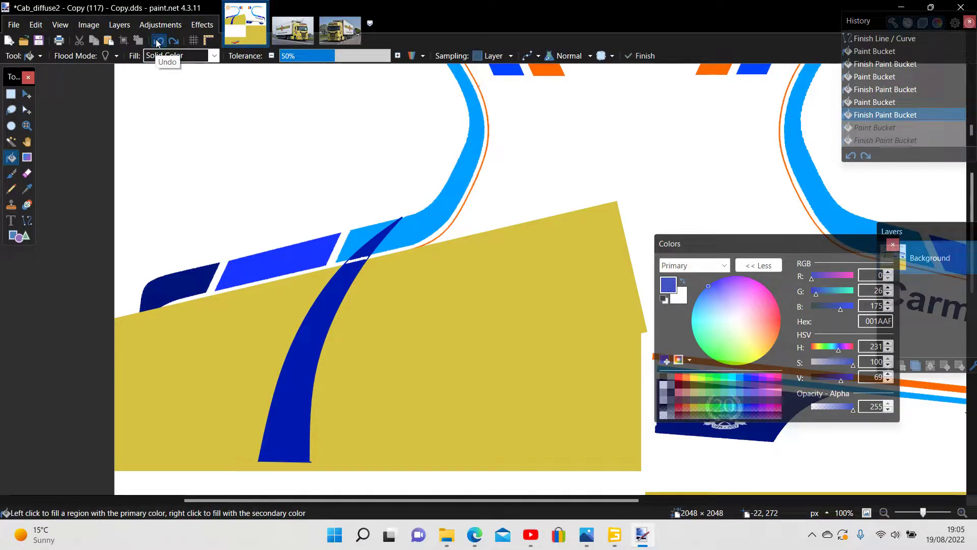
left_click(158, 41)
left_click(158, 41)
left_click(159, 41)
left_click(158, 40)
left_click(158, 40)
left_click(158, 40)
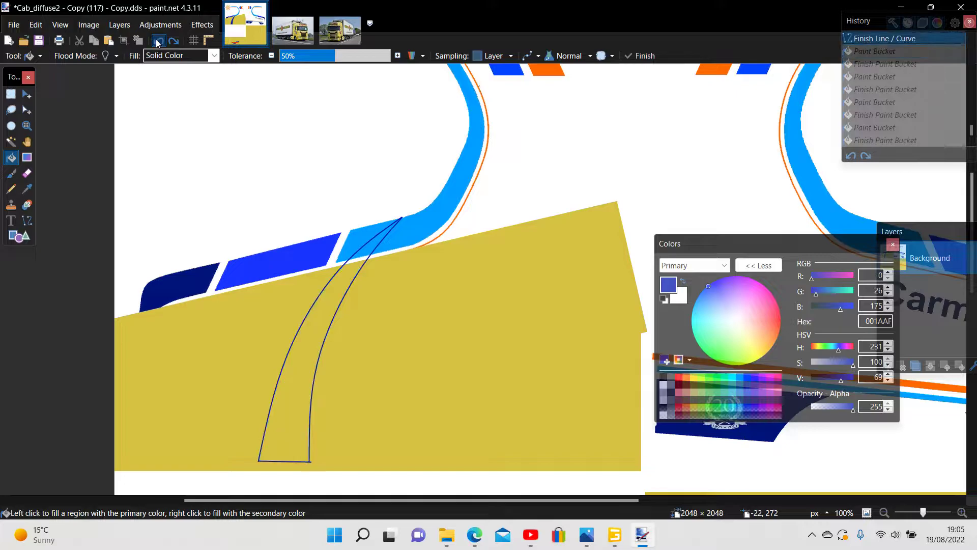
Undo the curved stripe's outline lines, going back to the move of the pasted yellow patch
left_click(158, 41)
left_click(158, 41)
left_click(158, 41)
left_click(158, 41)
left_click(158, 40)
left_click(158, 41)
left_click(158, 41)
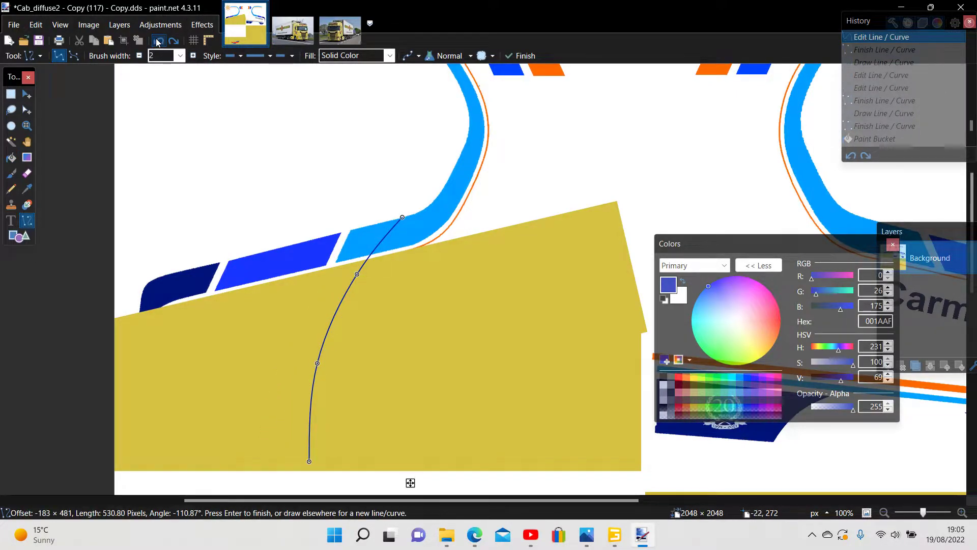
left_click(157, 40)
left_click(157, 41)
left_click(157, 40)
left_click(158, 40)
left_click(156, 38)
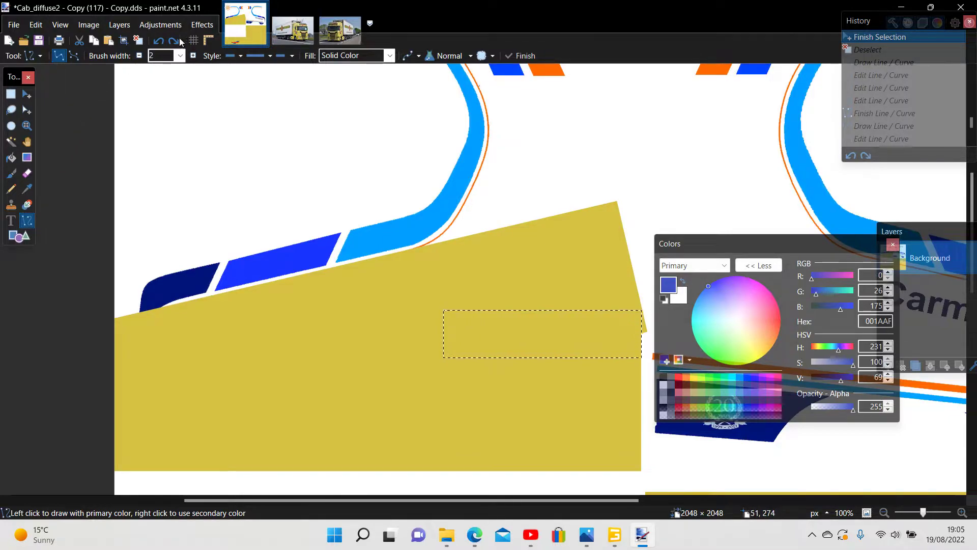
key("m")
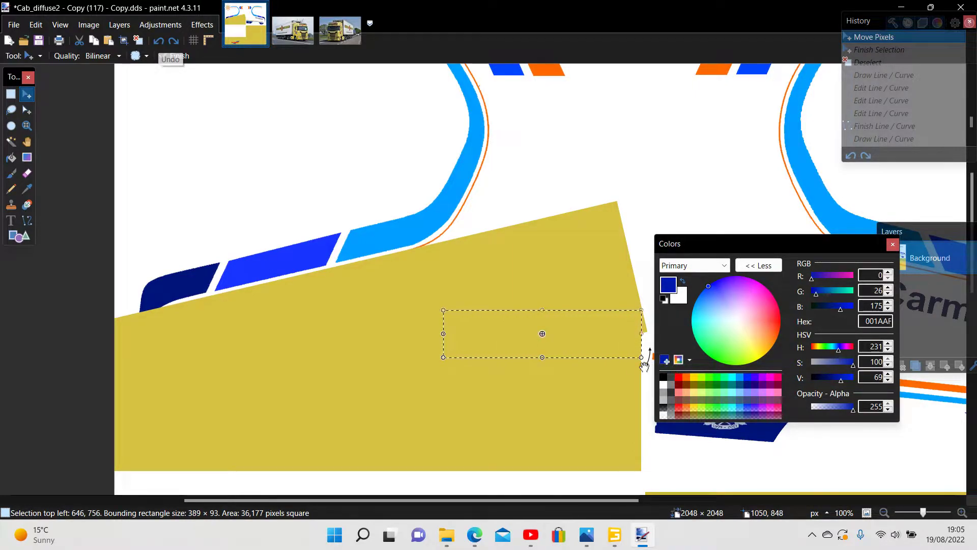
Nudge the selected 389 × 93 px yellow patch slightly downward and deselect it
mouse_move(559, 336)
left_mouse_down()
mouse_move(520, 291)
mouse_move(578, 332)
mouse_move(558, 343)
left_mouse_up()
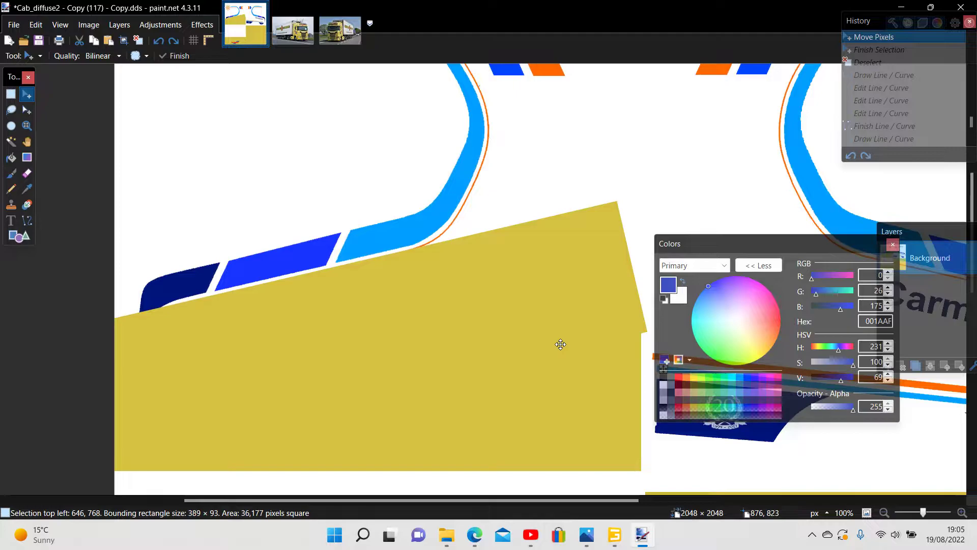
left_click_drag(560, 344, 561, 343)
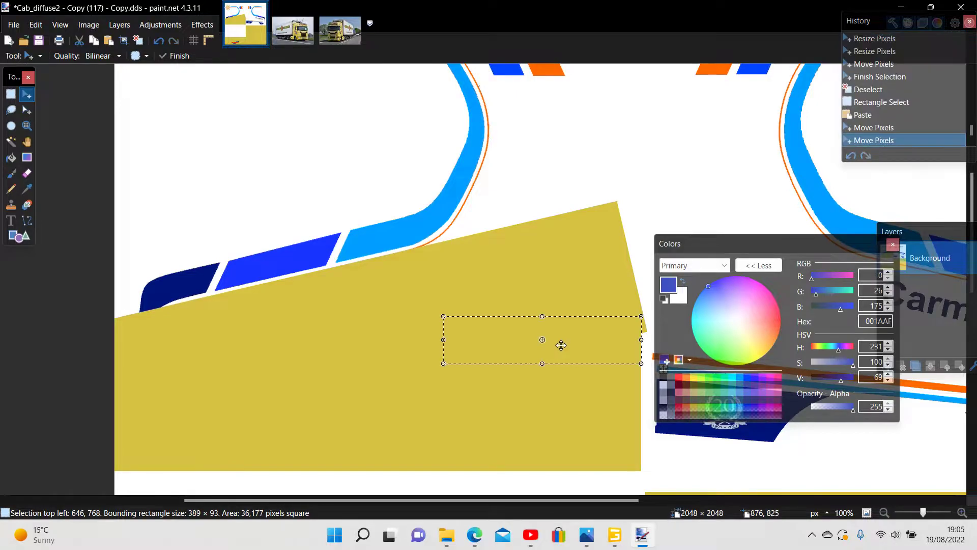
left_click(10, 98)
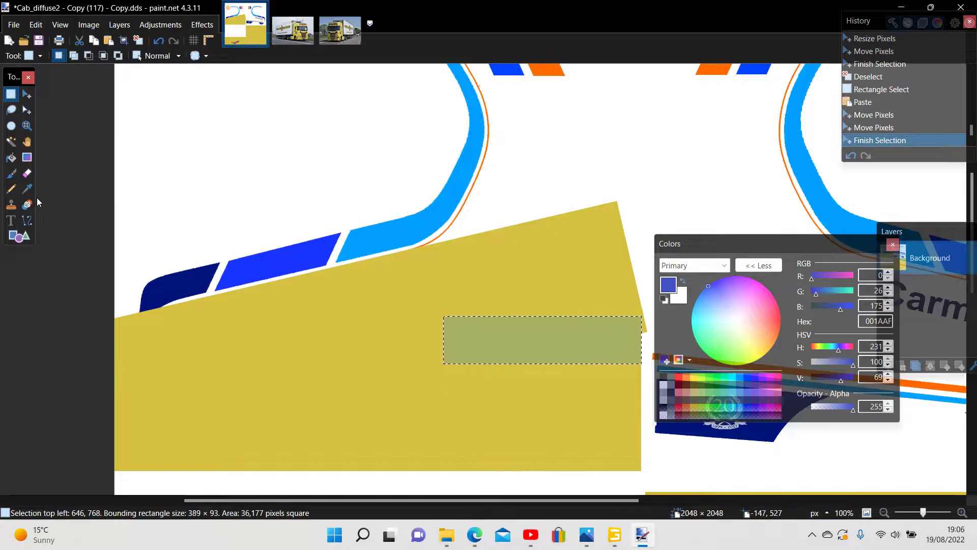
left_click(64, 313)
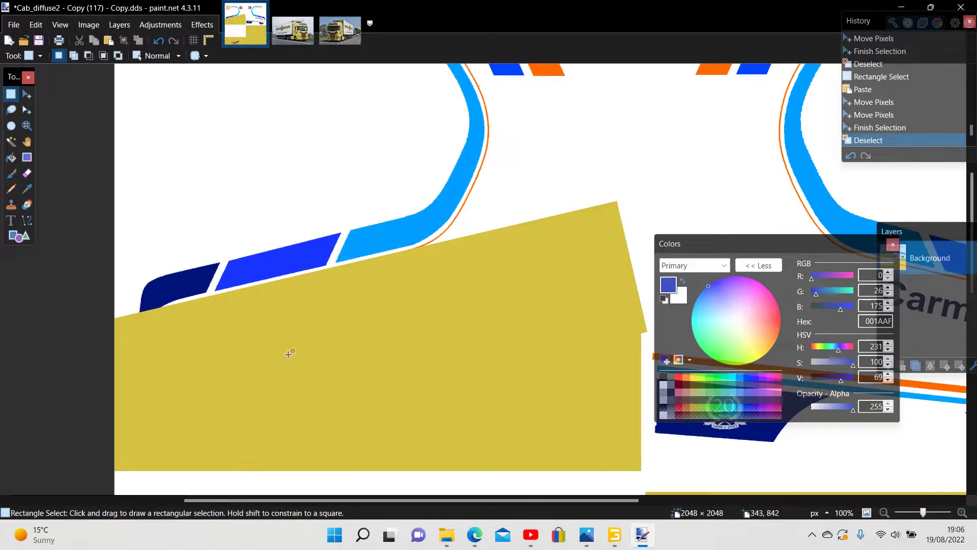
Copy and paste a yellow strip about 768 × 102 px, rotate it about 13.33°, and place it over the slanted blue blocks
left_click_drag(216, 348, 607, 400)
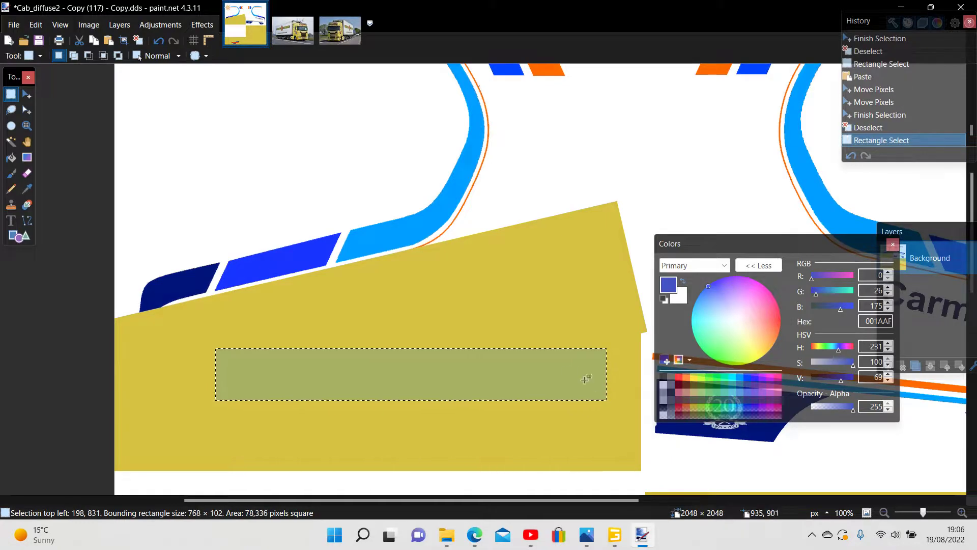
left_click(93, 40)
left_click(109, 40)
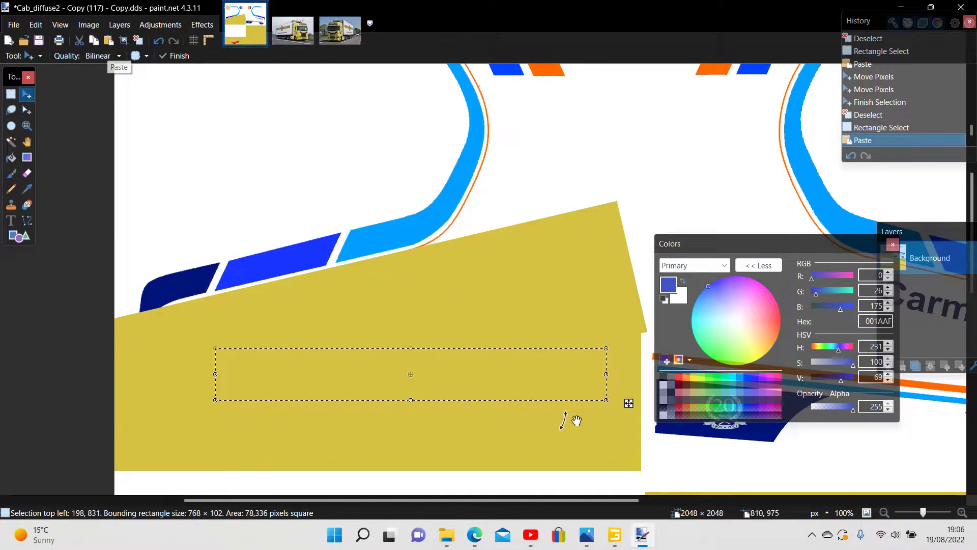
left_click_drag(628, 403, 543, 277)
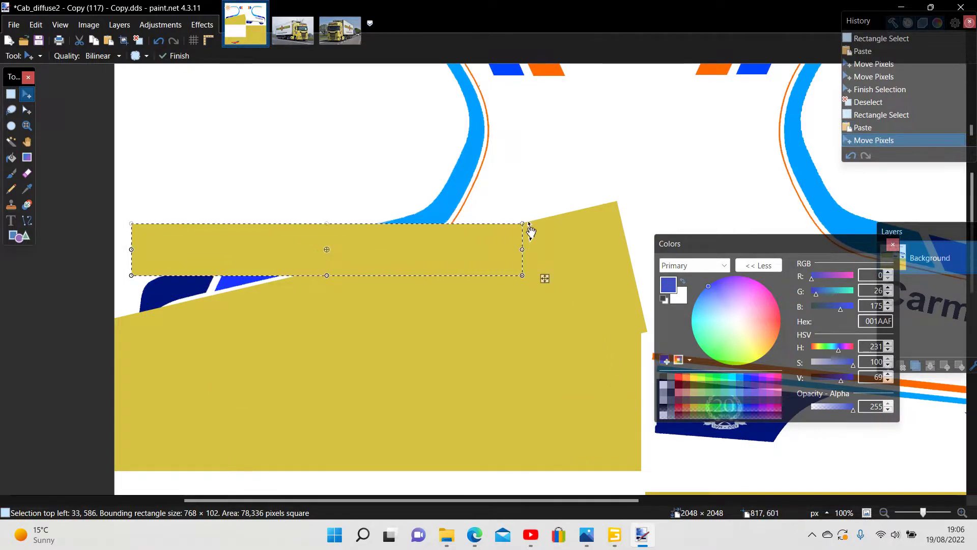
left_click_drag(530, 218, 516, 168)
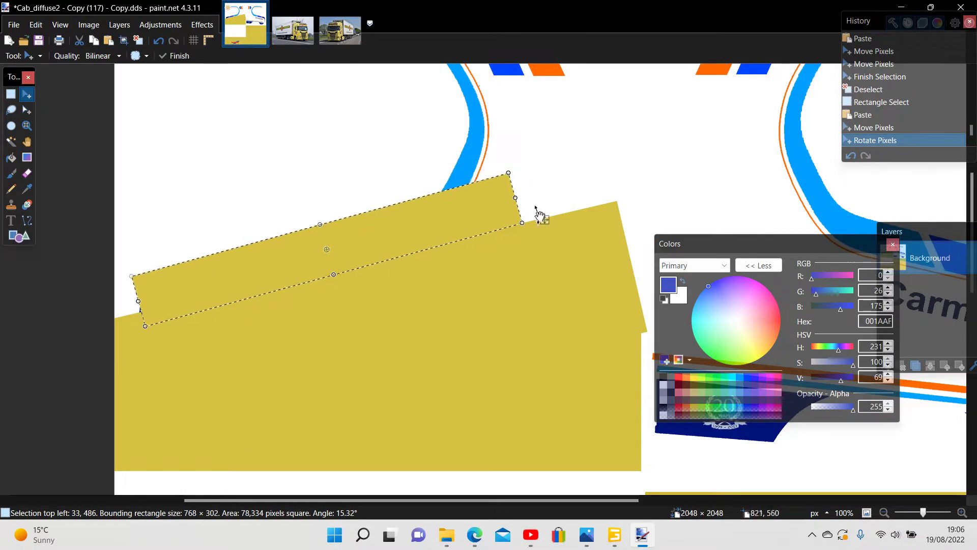
left_click_drag(543, 218, 542, 205)
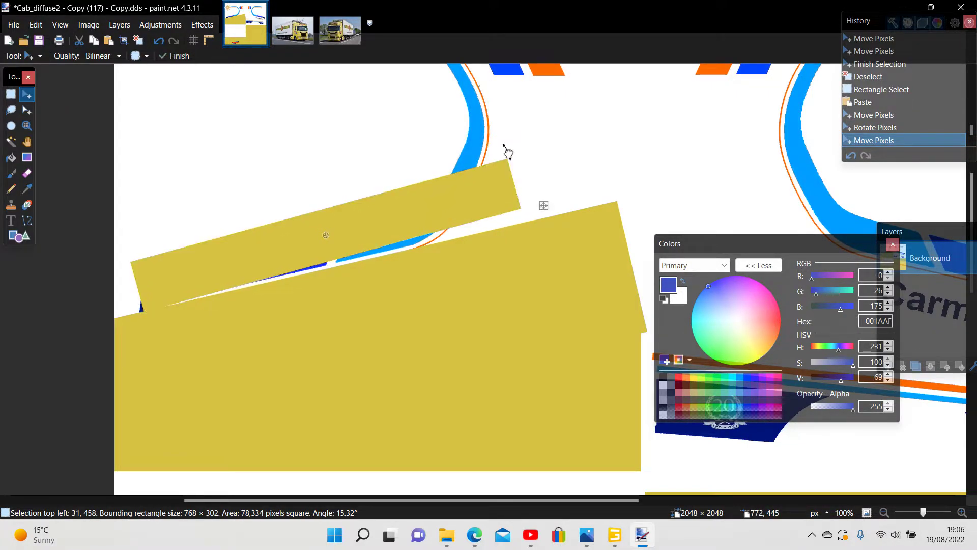
left_click_drag(507, 151, 506, 158)
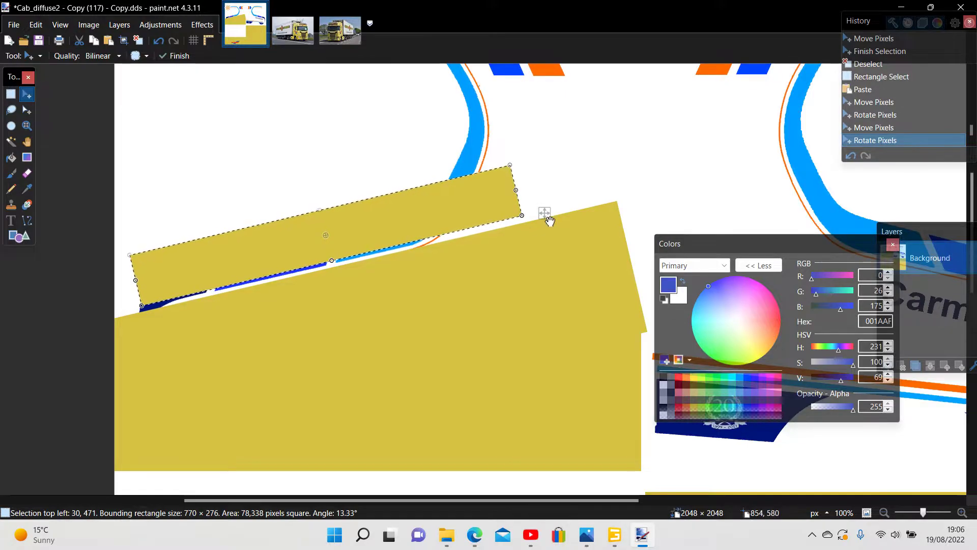
left_click_drag(549, 220, 555, 231)
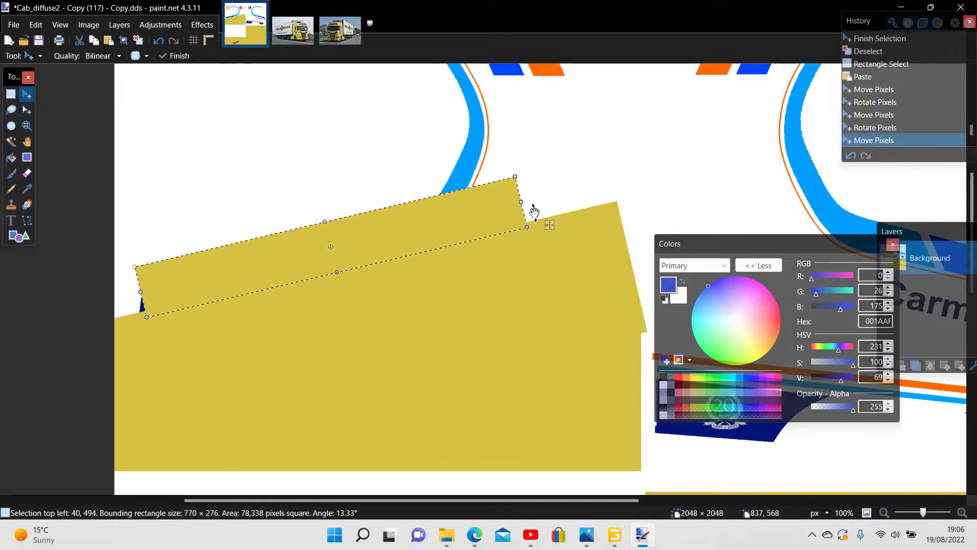
Stretch both ends of the rotated yellow strip across the panel's slanted upper edge and deselect it
left_click_drag(522, 203, 616, 197)
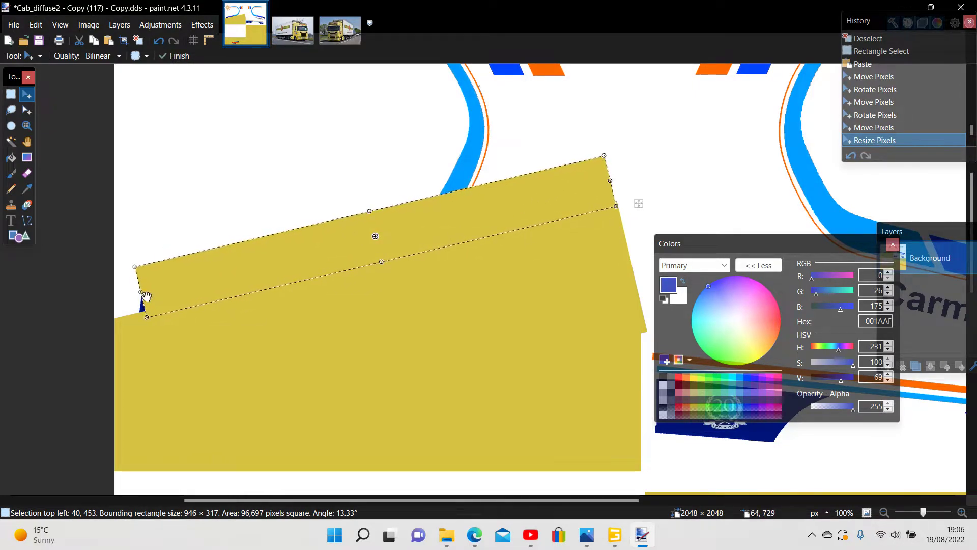
left_click_drag(144, 294, 107, 299)
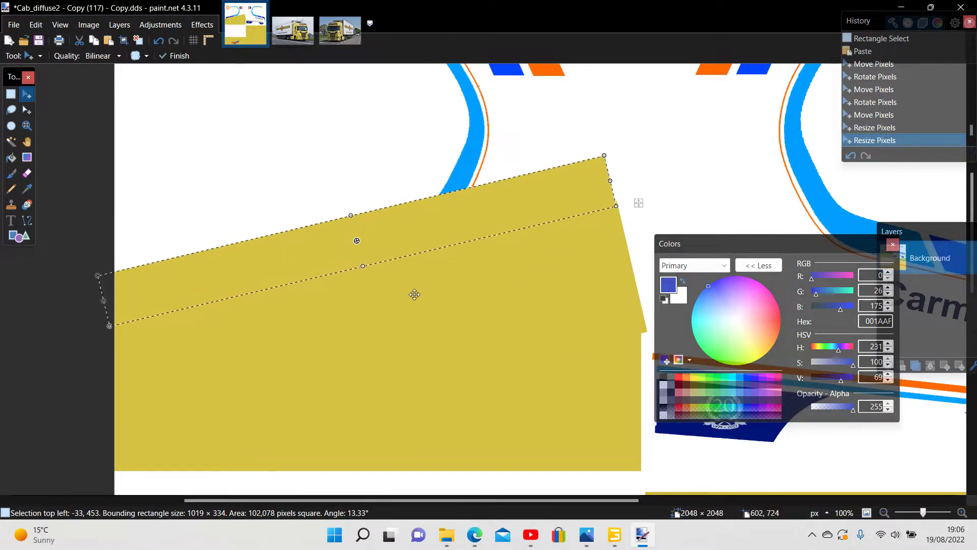
left_click(11, 94)
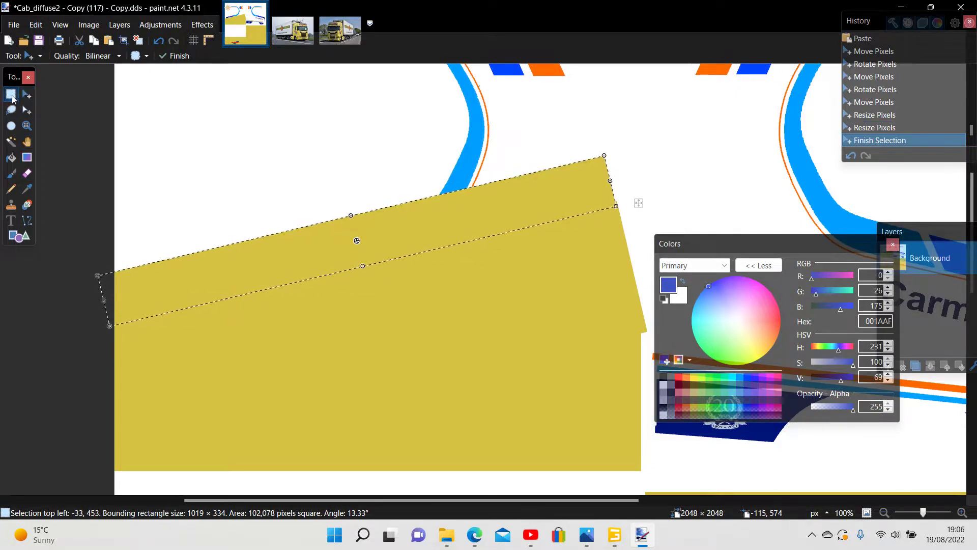
left_click(50, 297)
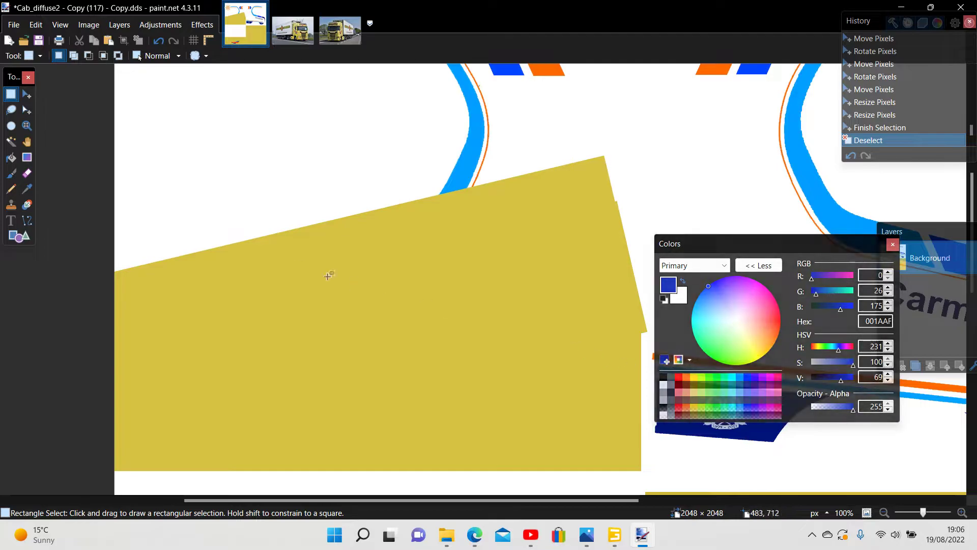
Draw a dark blue 2 px curve about 387 px long on the yellow panel, bowing from the upper end to vertical below
left_click(30, 222)
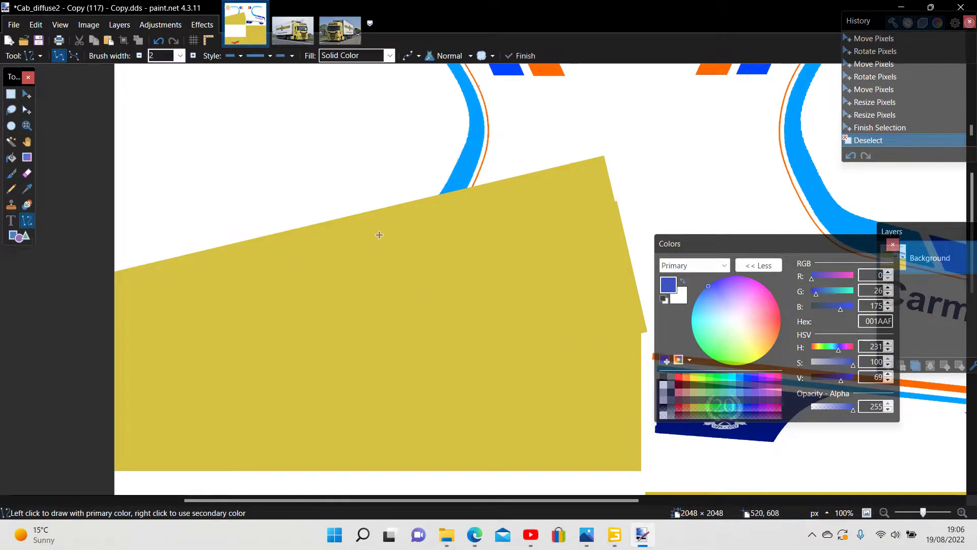
left_click_drag(478, 218, 410, 388)
left_click_drag(454, 275, 434, 271)
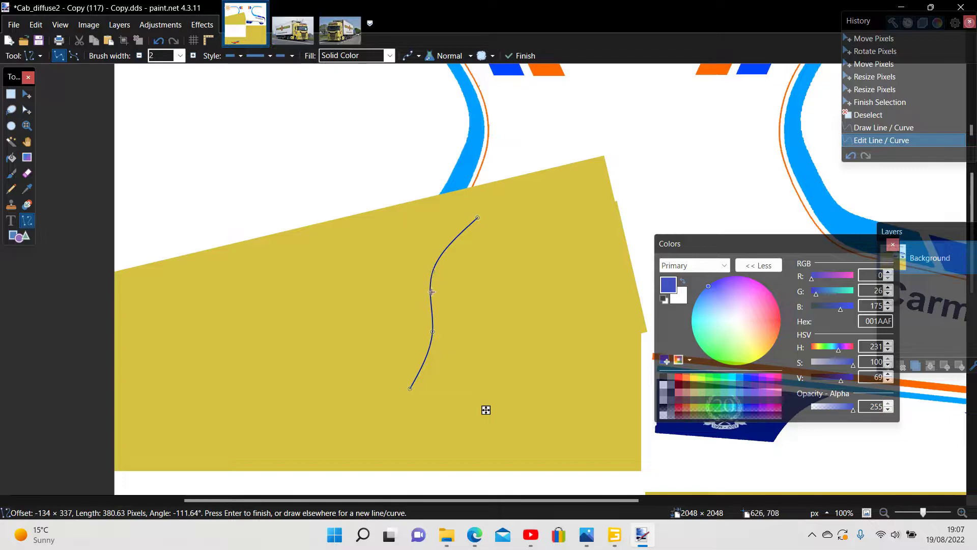
left_click_drag(433, 332, 411, 314)
left_click_drag(434, 272, 436, 259)
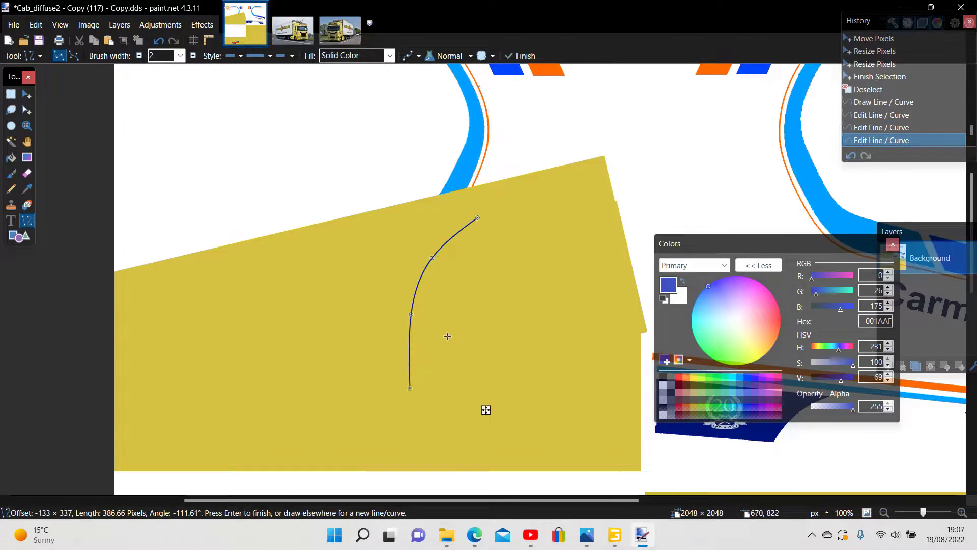
left_click(11, 94)
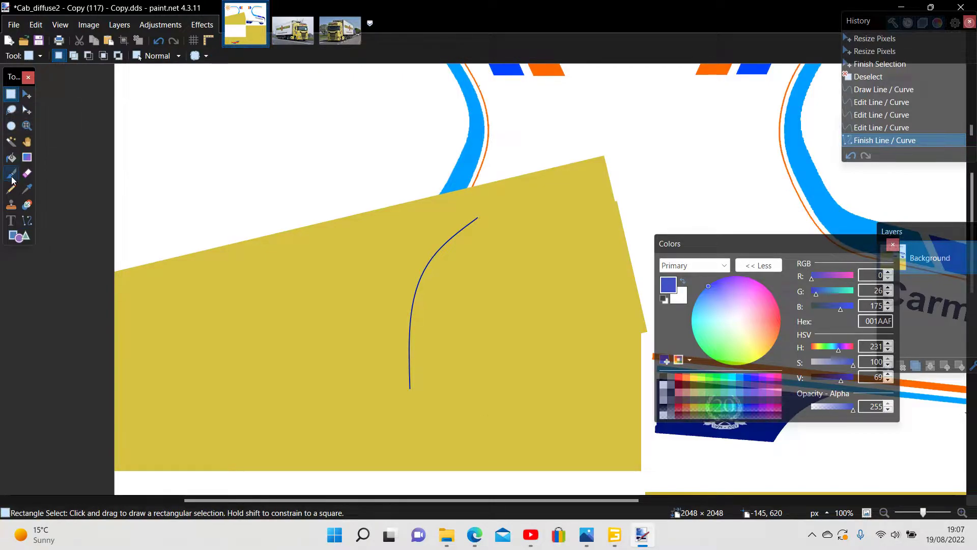
Draw a second curve about 412 px long from the same upper point, bowed outside the first as the stripe's other edge
left_click(31, 223)
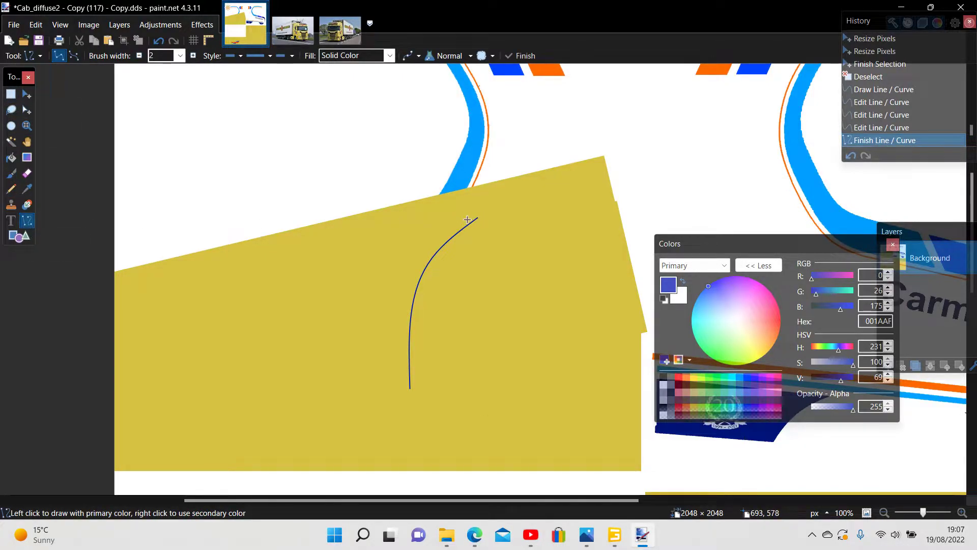
mouse_move(478, 218)
left_mouse_down()
mouse_move(386, 295)
mouse_move(355, 357)
mouse_move(384, 387)
left_mouse_up()
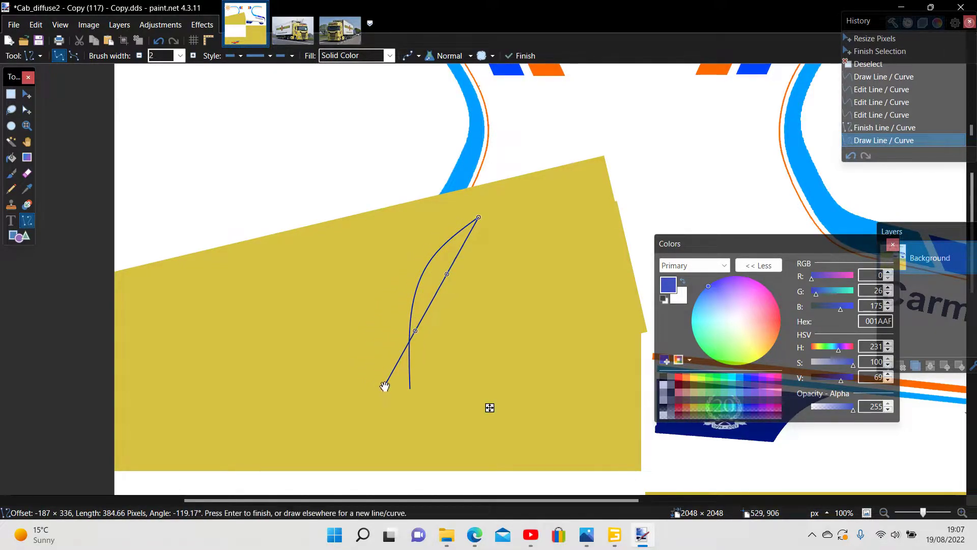
left_click_drag(418, 331, 399, 308)
left_click_drag(447, 274, 425, 250)
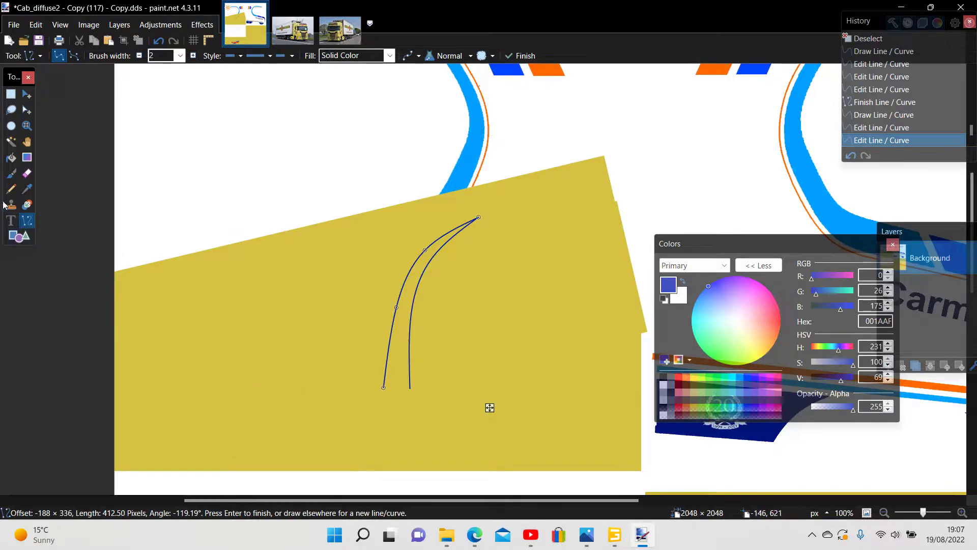
left_click(10, 93)
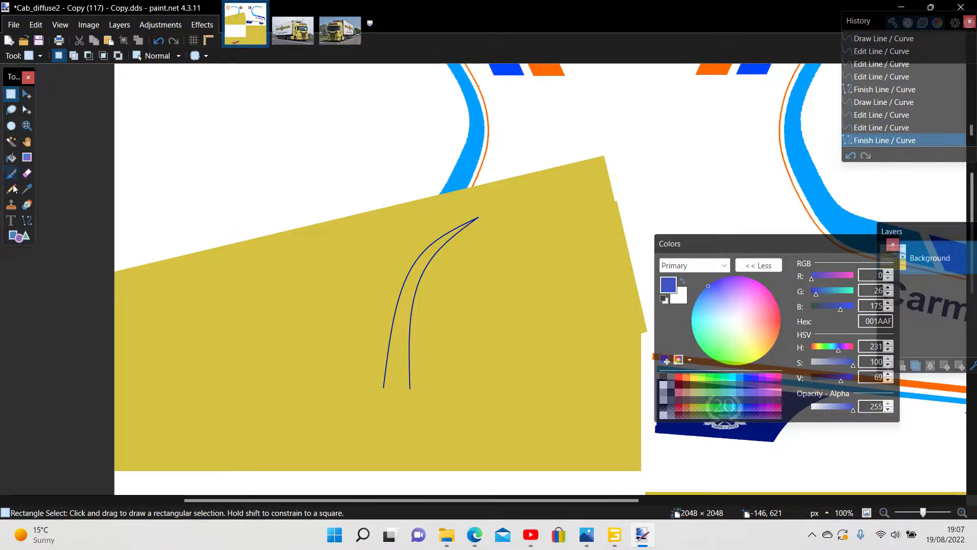
Draw a horizontal line about 46 px long joining the two curves near their lower ends
left_click(27, 220)
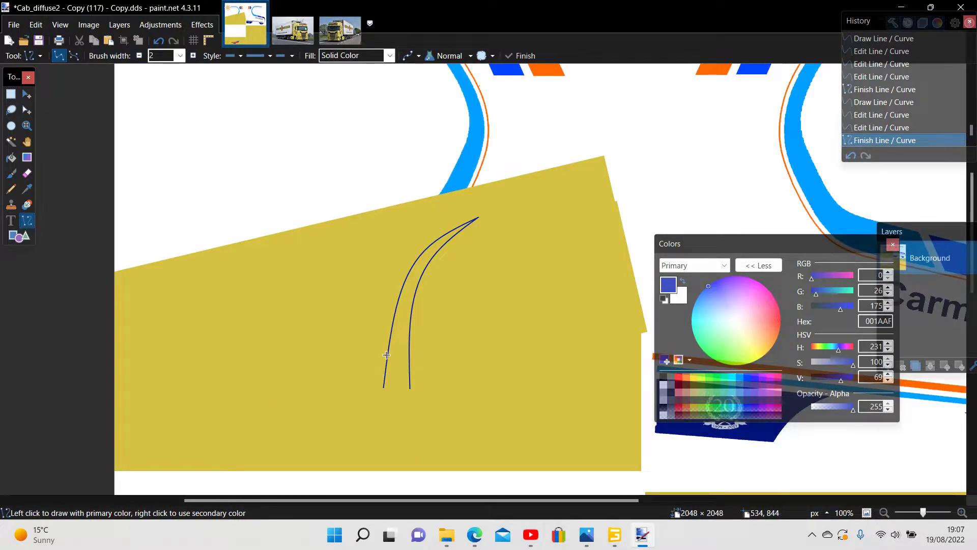
left_click_drag(387, 358, 411, 358)
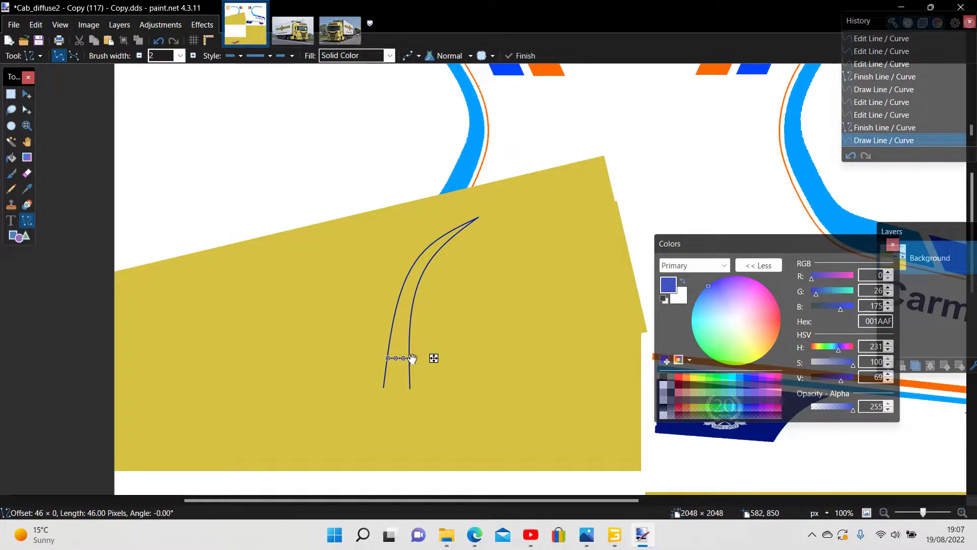
left_click(12, 94)
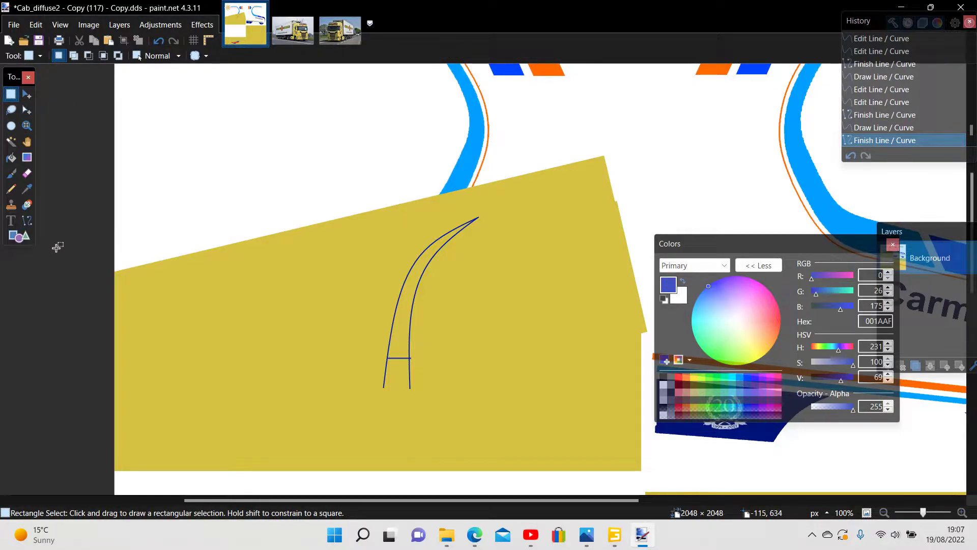
Fill the area enclosed by the two curves and the joining line with solid dark blue 001AAF
left_click(12, 158)
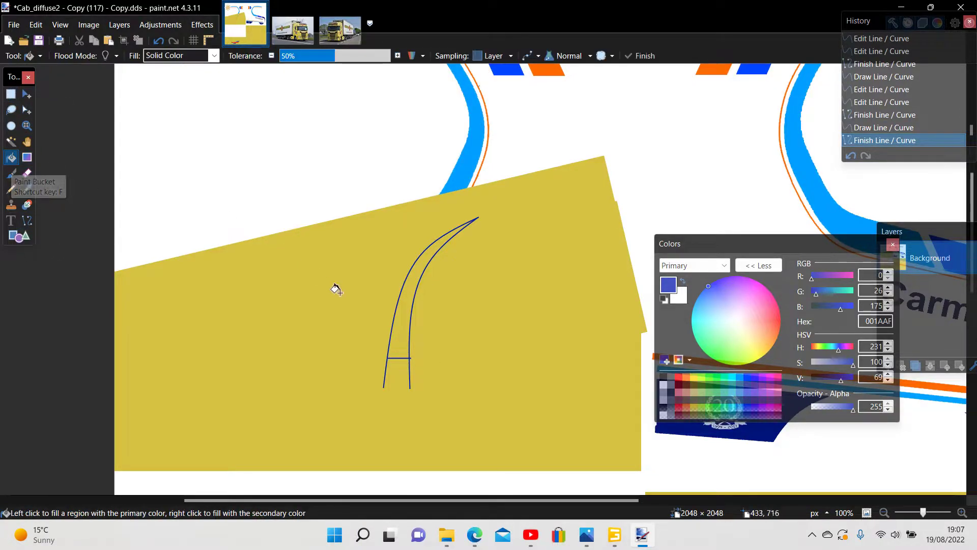
left_click(399, 335)
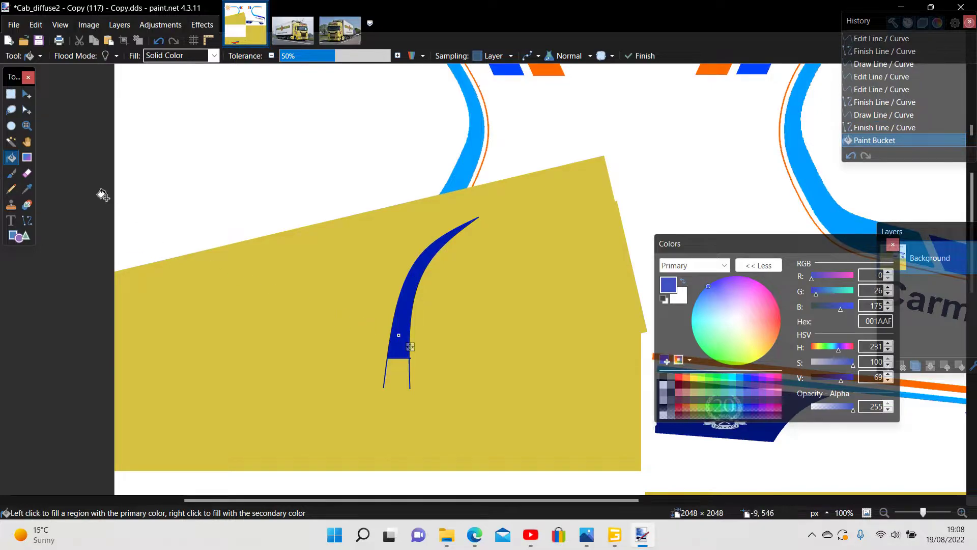
left_click(11, 94)
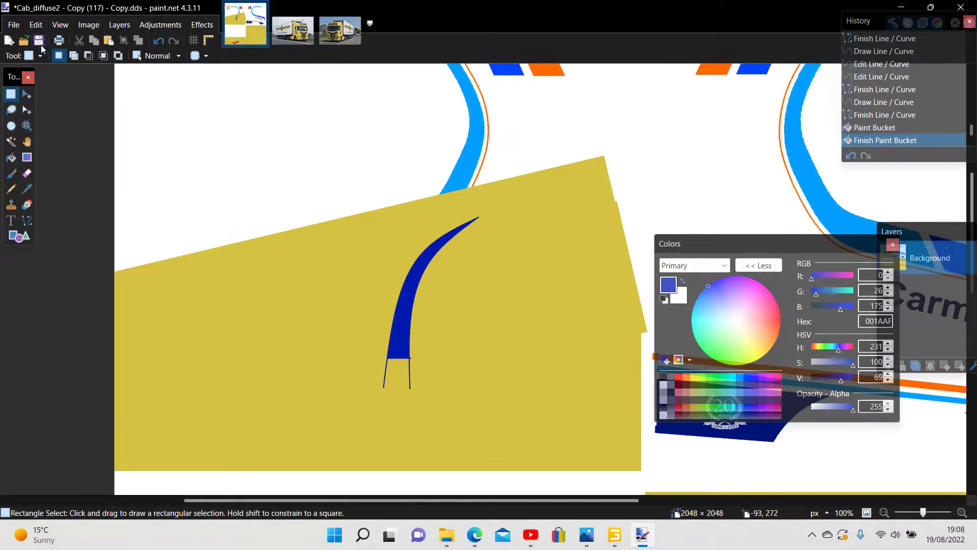
Save the texture over Cab_diffuse2 - Copy (117) - Copy.dds as DDS with BC1 (Linear, DXT1) compression
left_click(14, 24)
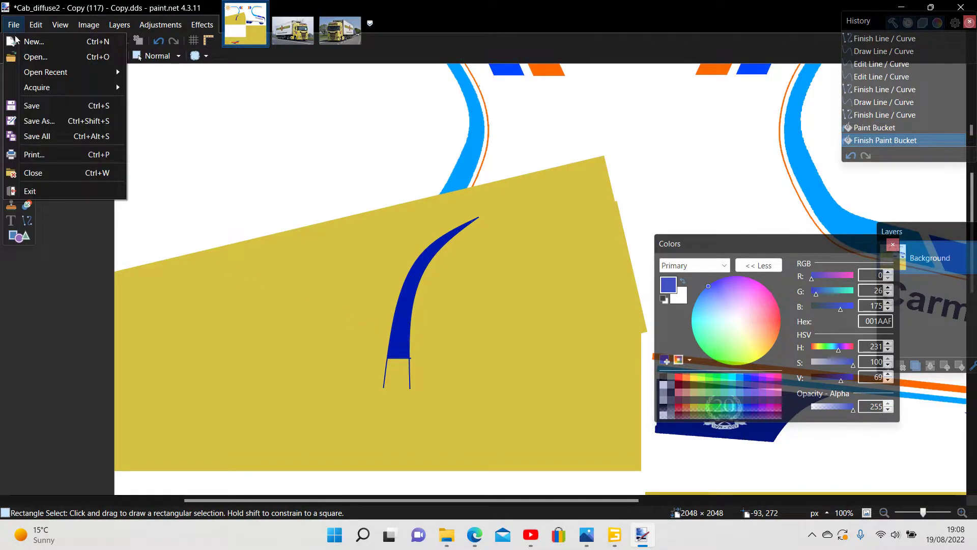
left_click(34, 121)
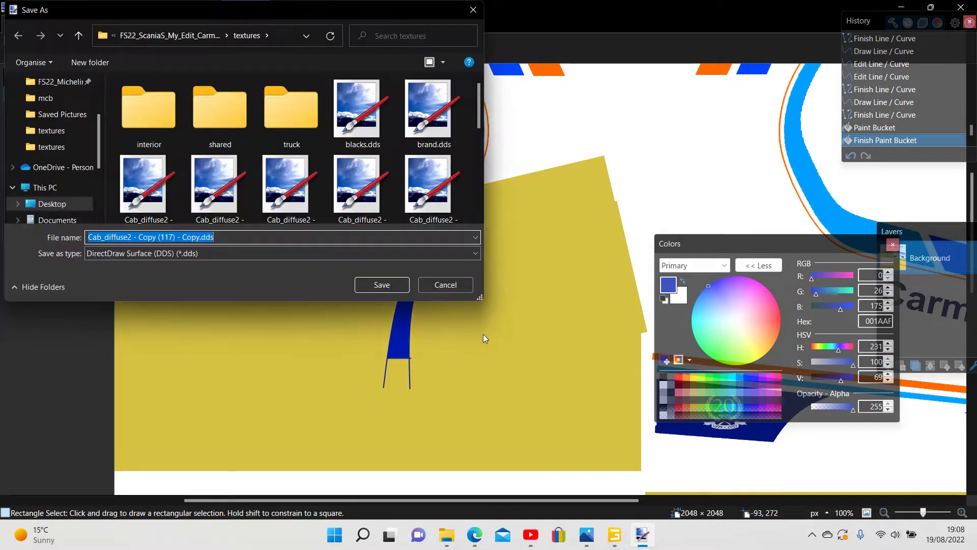
left_click(379, 285)
left_click(517, 267)
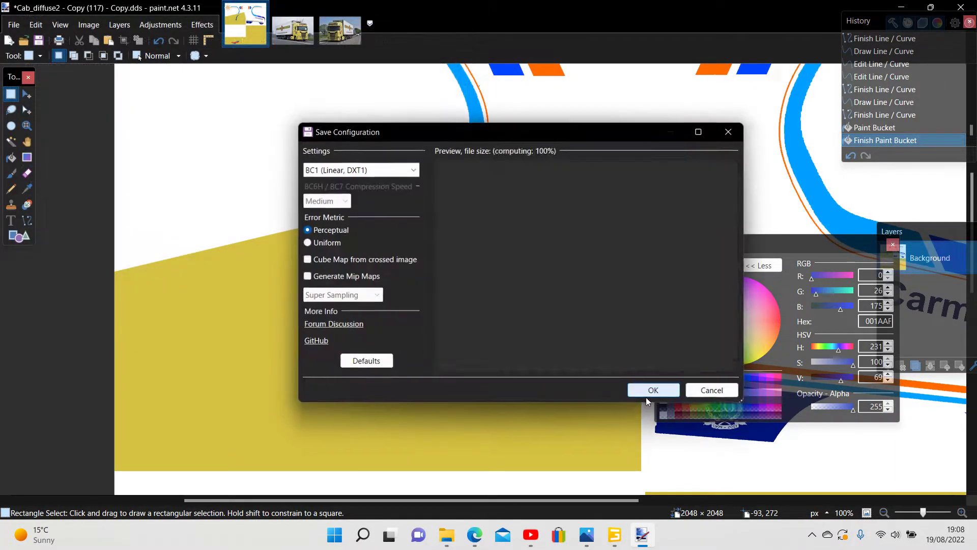
left_click(653, 390)
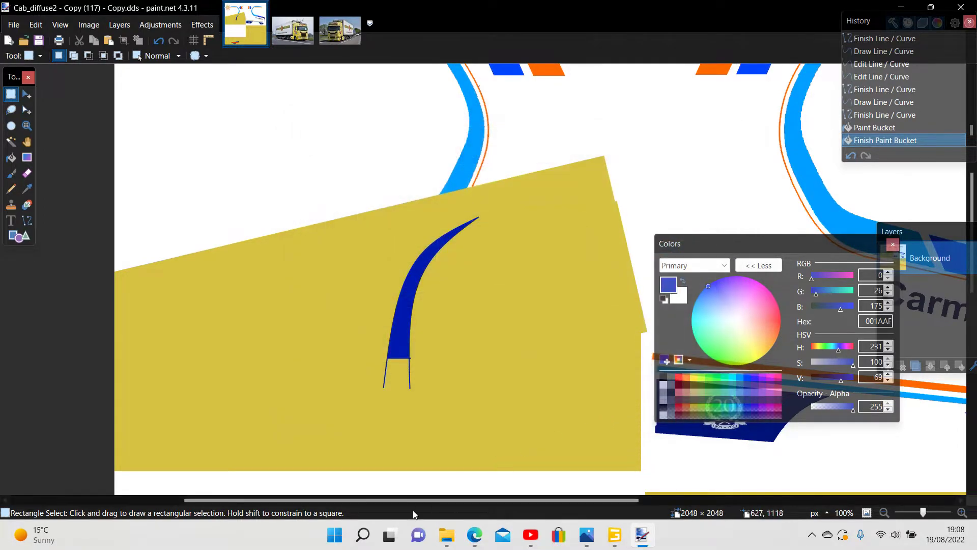
Switch to File Explorer and copy Cab_diffuse2 - Copy (117) - Copy.dds from the recent files
mouse_move(442, 535)
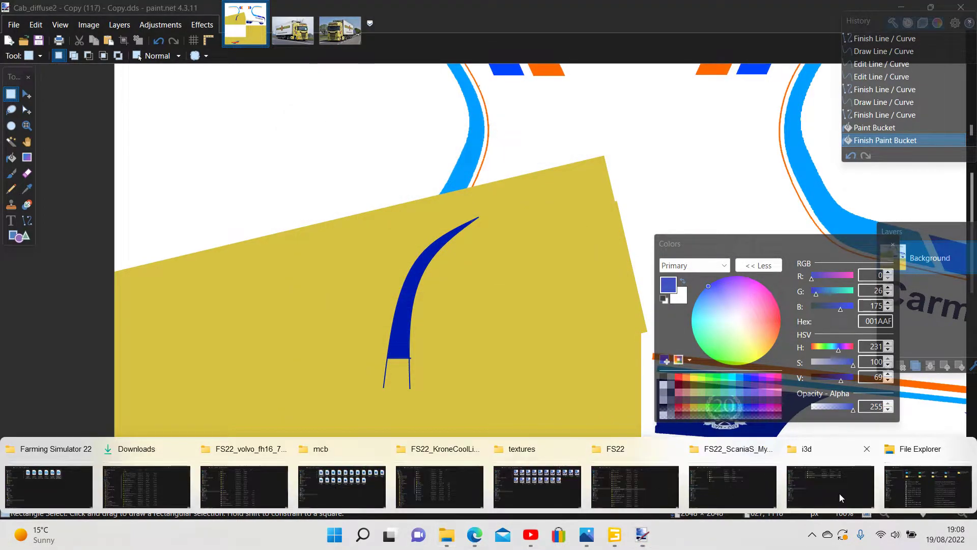
left_click(915, 491)
right_click(320, 226)
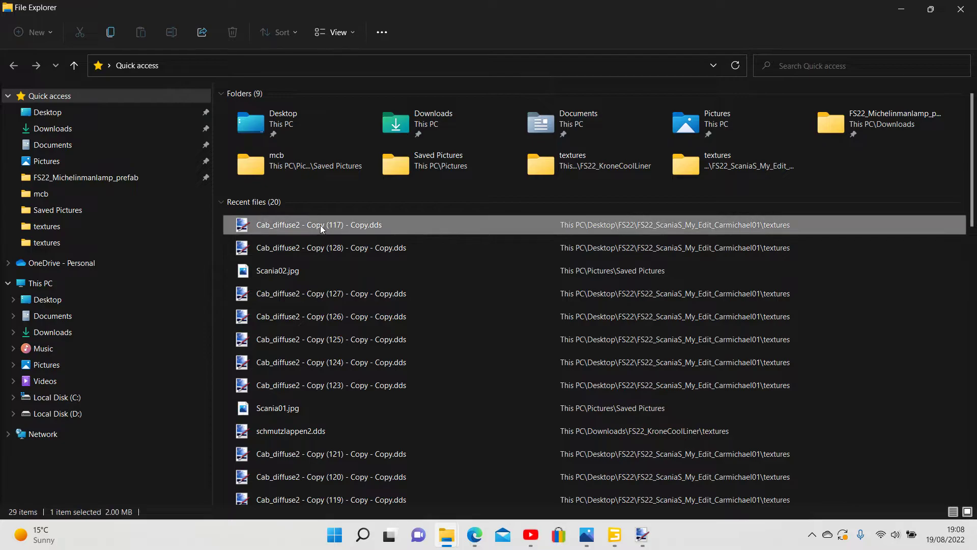
left_click(369, 415)
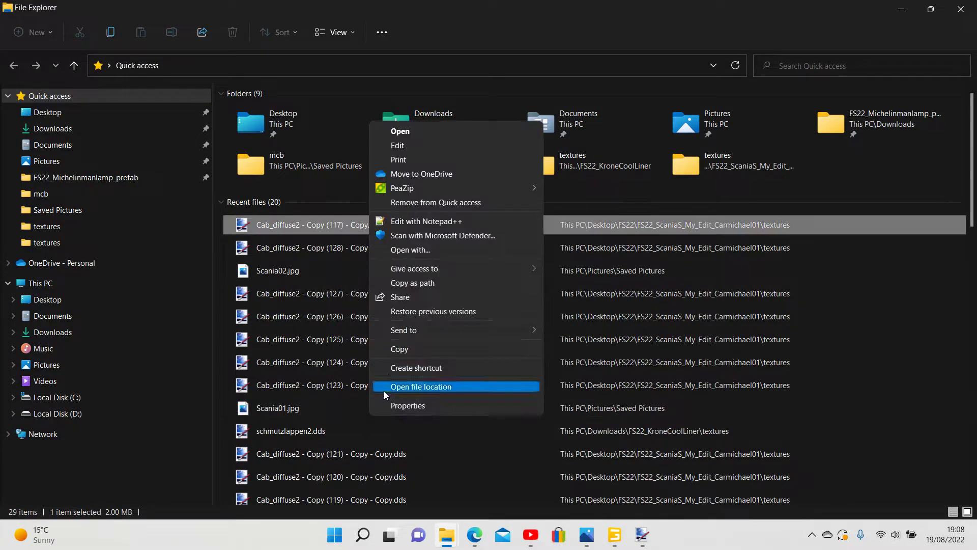
left_click(399, 349)
Paste the copied DDS file into the textures folder of FS22_ScaniaS_My_Edit_Carmichael01
mouse_move(445, 535)
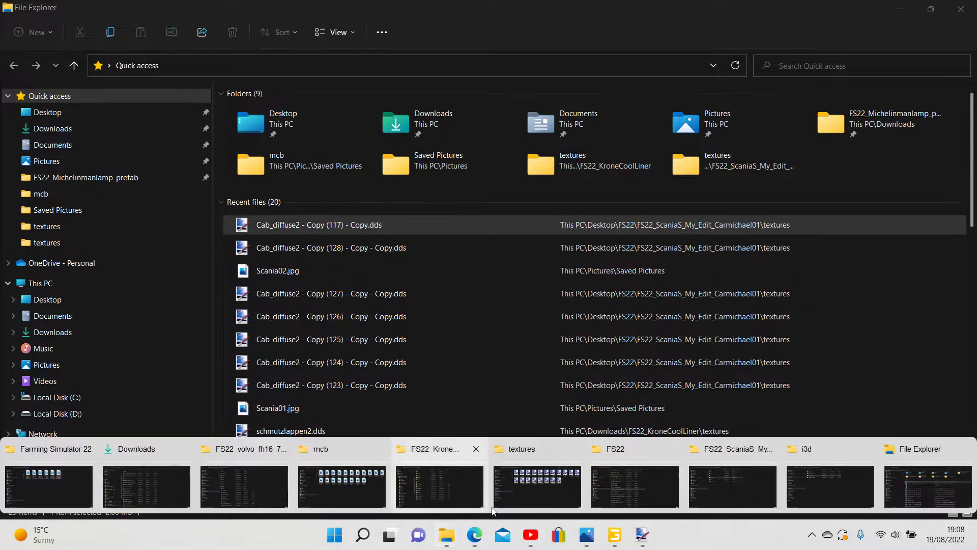
left_click(758, 493)
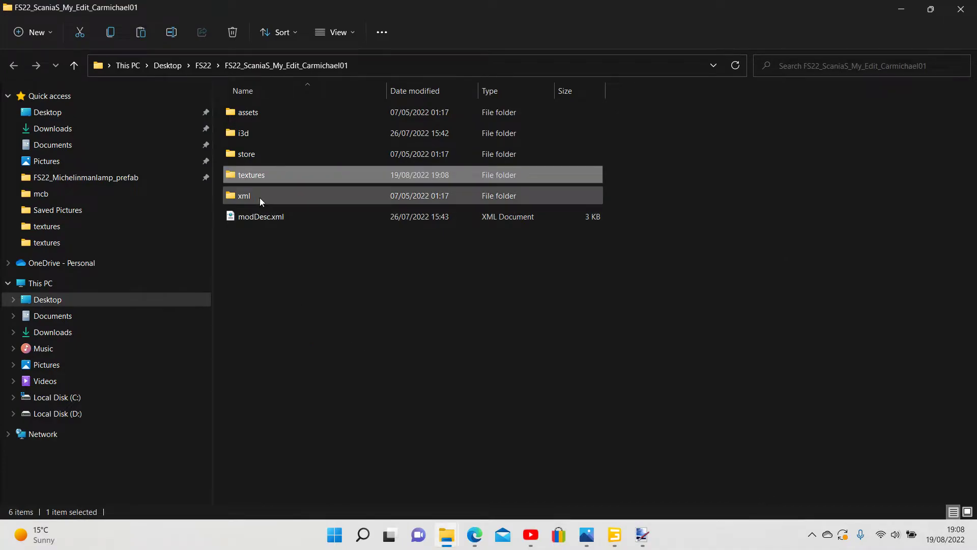
right_click(248, 175)
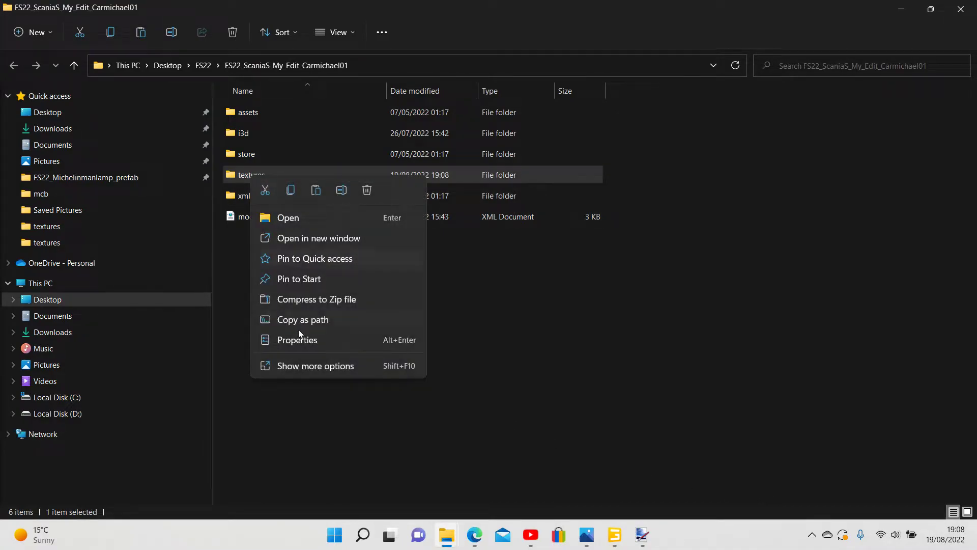
left_click(305, 366)
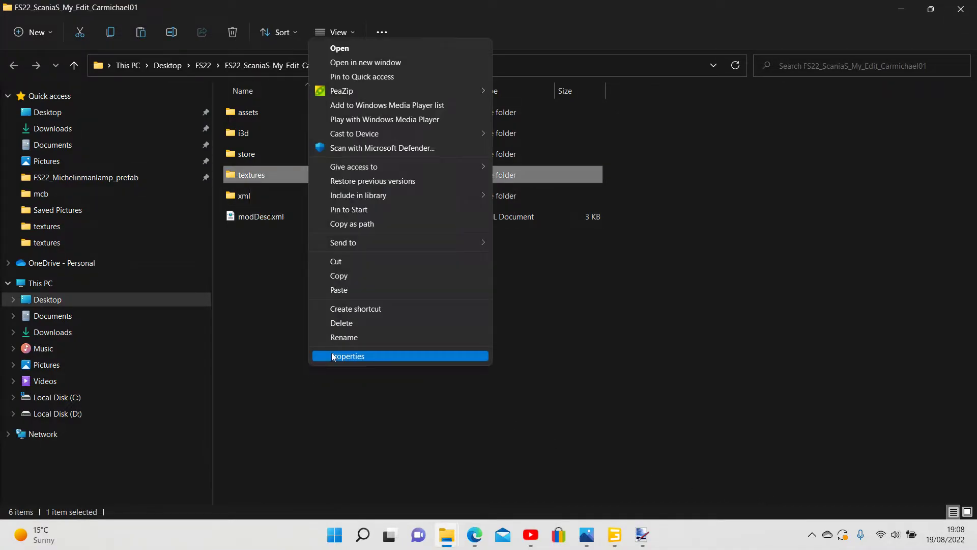
left_click(337, 289)
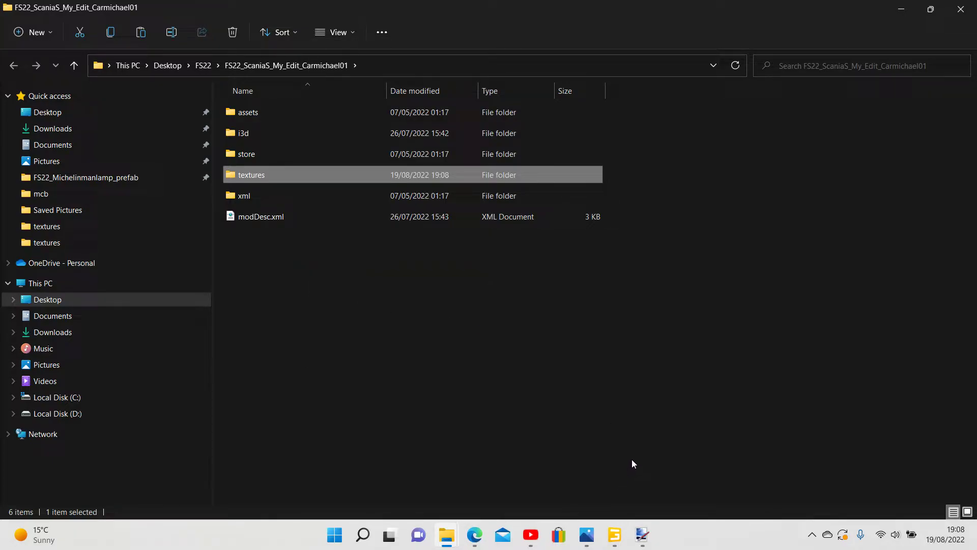
Examine the stripe's course on the cab side in GIANTS Editor and return to the cab texture in paint.net
left_click(614, 534)
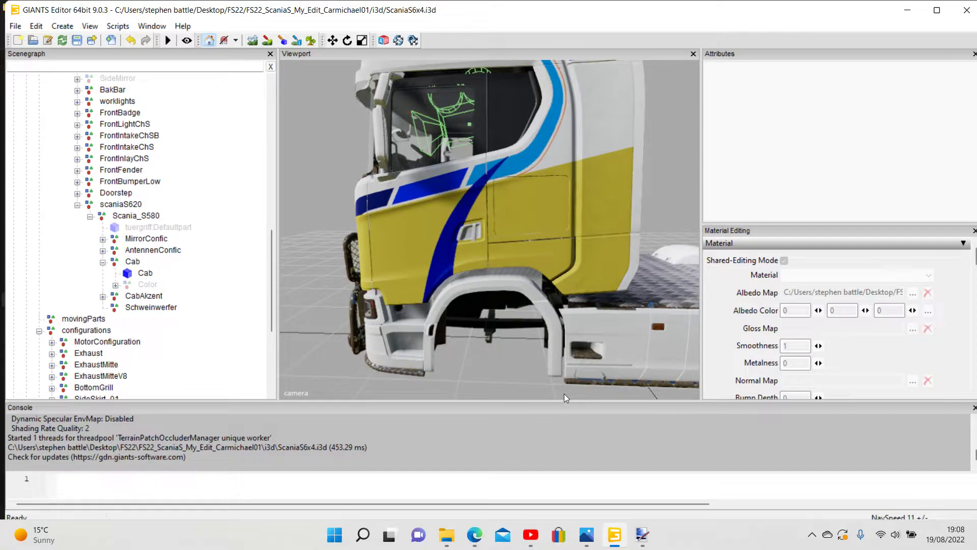
mouse_move(645, 535)
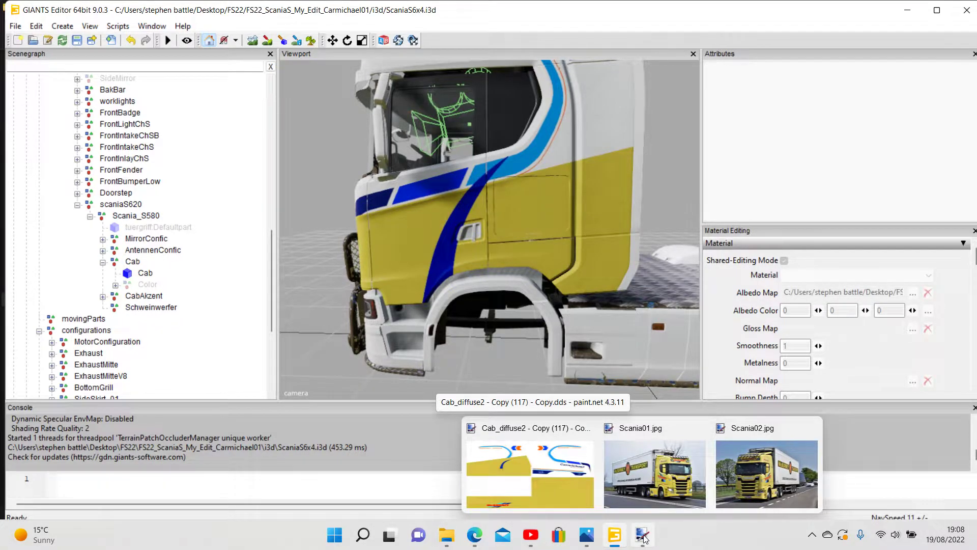
left_click(531, 502)
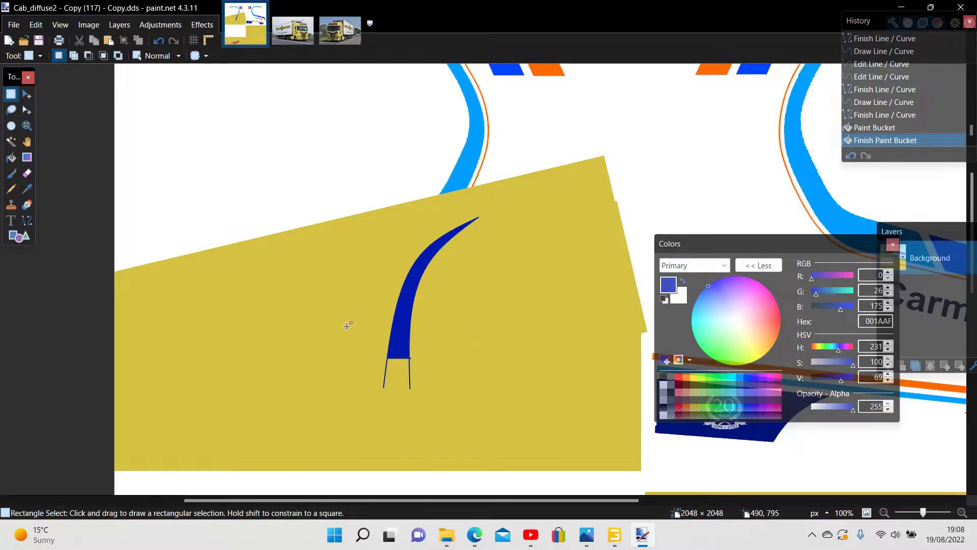
Cover the stripe's lower end with a pasted copy of a plain yellow patch, stretched to about 257 × 164 px, and deselect it
left_click_drag(185, 393, 315, 447)
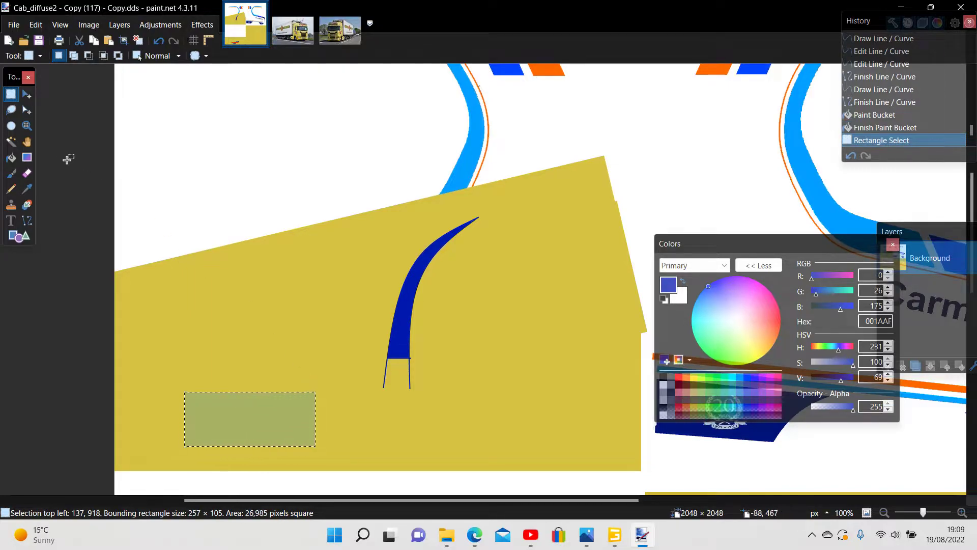
left_click(106, 40)
left_click_drag(345, 453, 480, 384)
left_click_drag(392, 373, 391, 399)
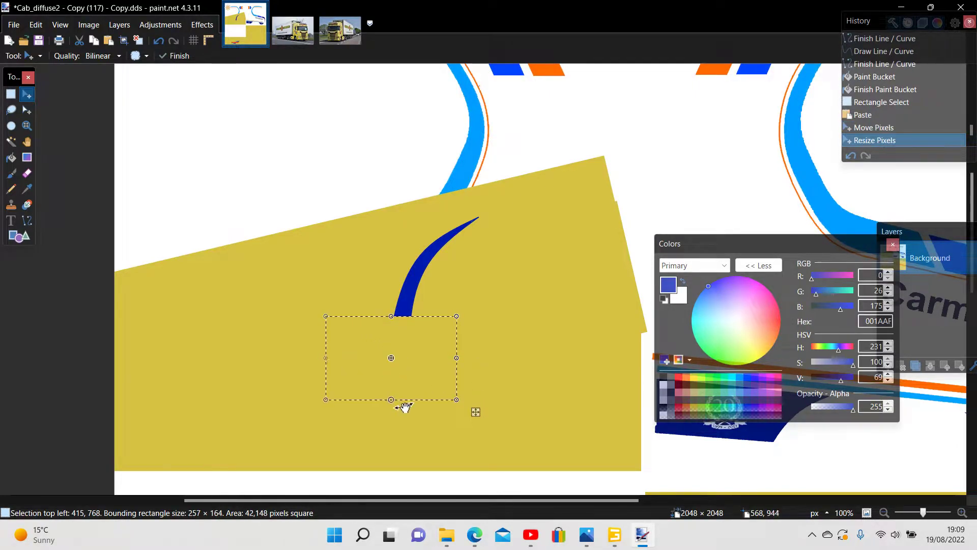
left_click(8, 94)
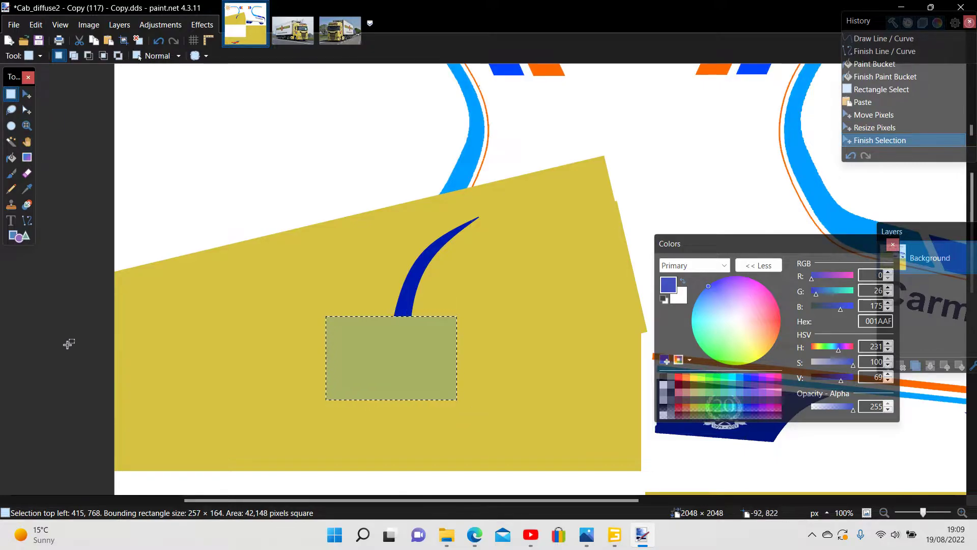
left_click(70, 355)
Save the shortened-stripe texture over Cab_diffuse2 - Copy (117) - Copy.dds, keeping the BC1 (Linear, DXT1) settings
left_click(13, 25)
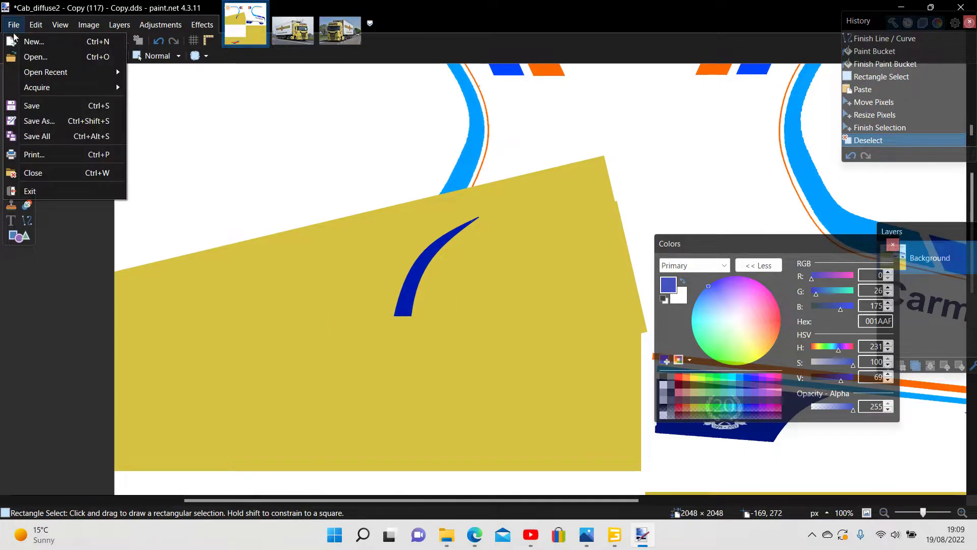
left_click(35, 122)
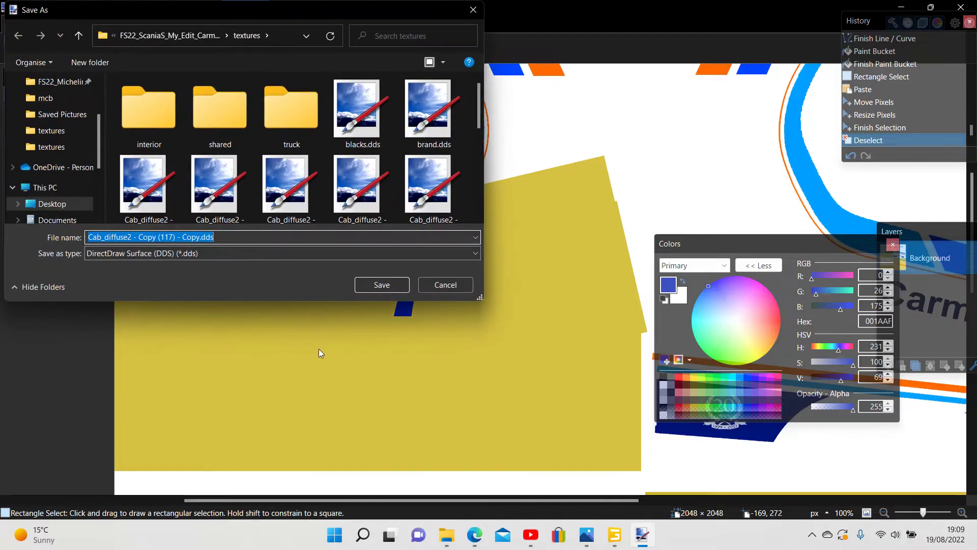
left_click(370, 288)
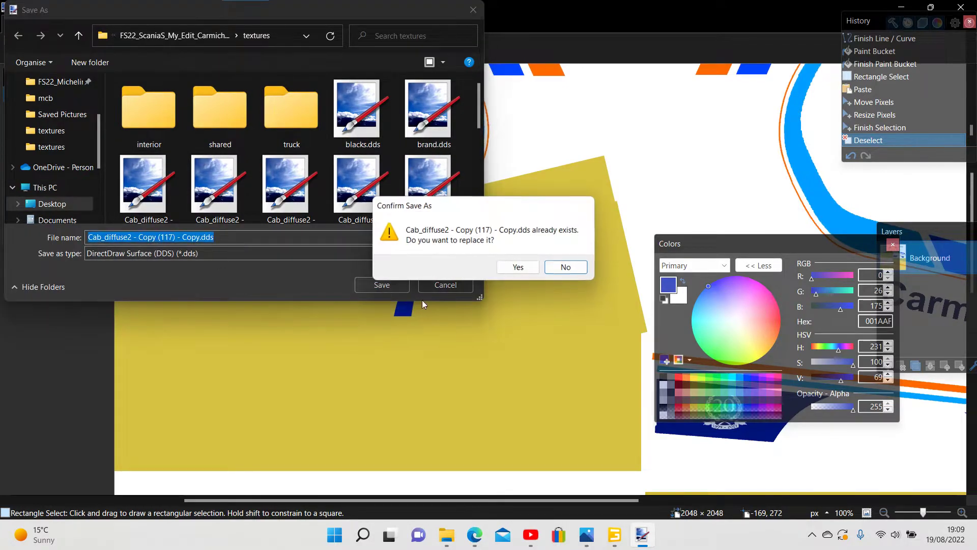
left_click(520, 268)
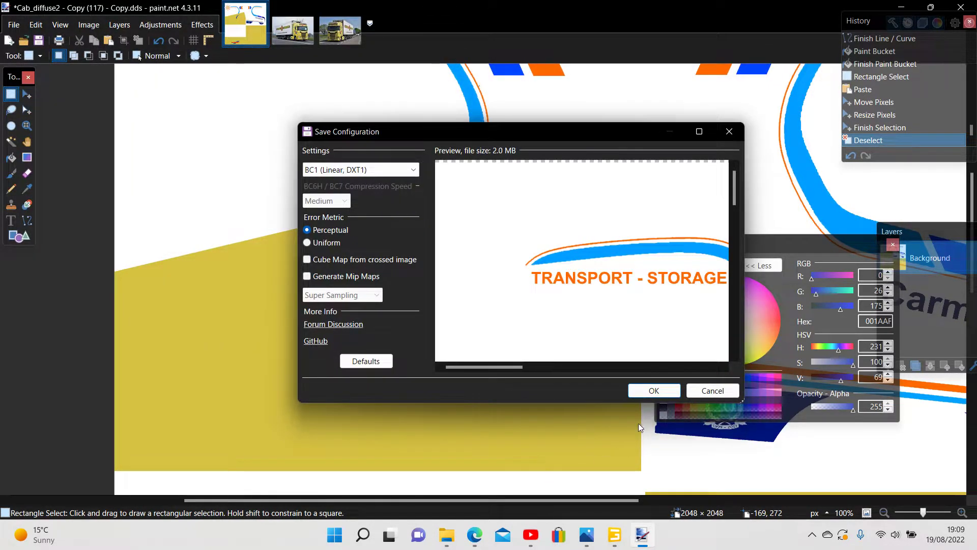
left_click(653, 390)
Switch to File Explorer and copy the newly saved Cab_diffuse2 - Copy (117) - Copy.dds from the recent files
mouse_move(469, 542)
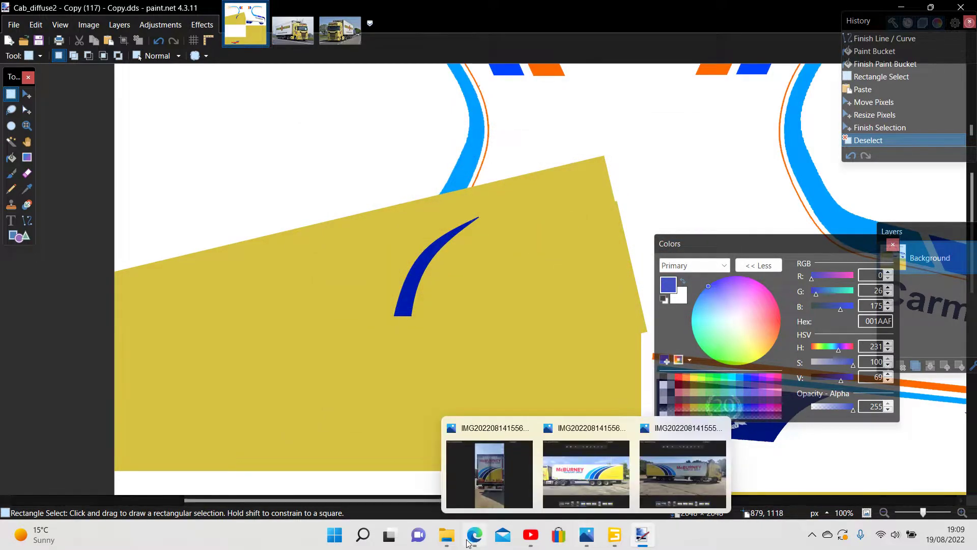
left_click(916, 485)
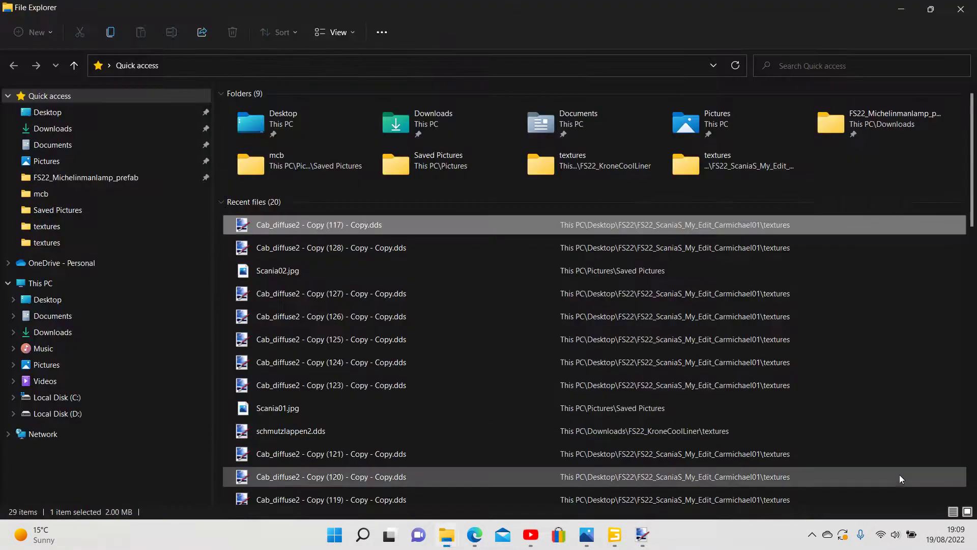
right_click(318, 227)
left_click(374, 420)
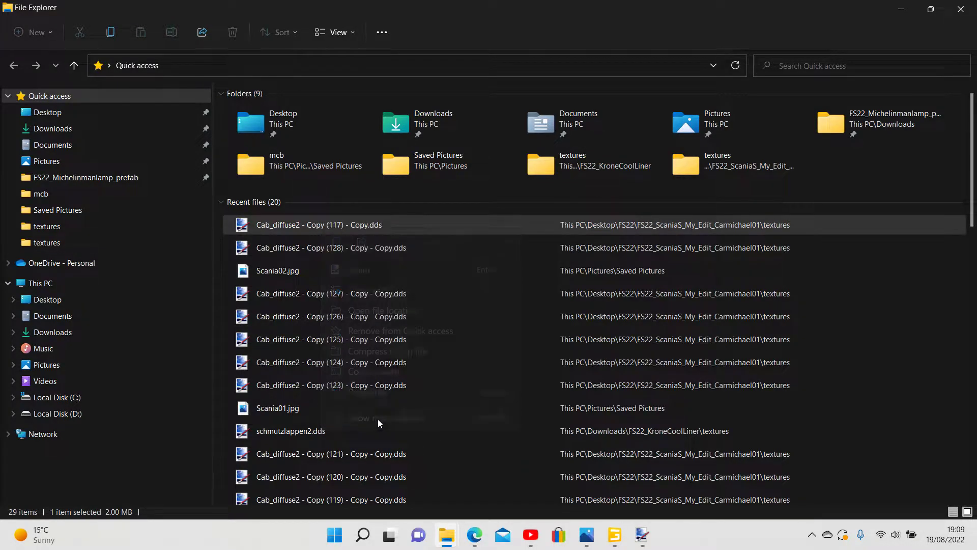
left_click(410, 354)
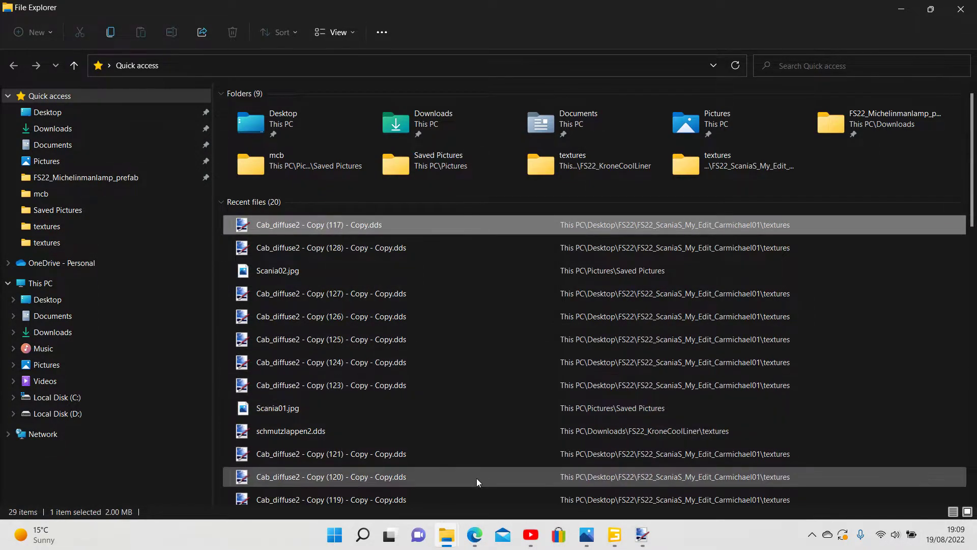
Paste the updated DDS copy into the textures folder inside FS22_ScaniaS_My_Edit_Carmichael01
left_click(446, 534)
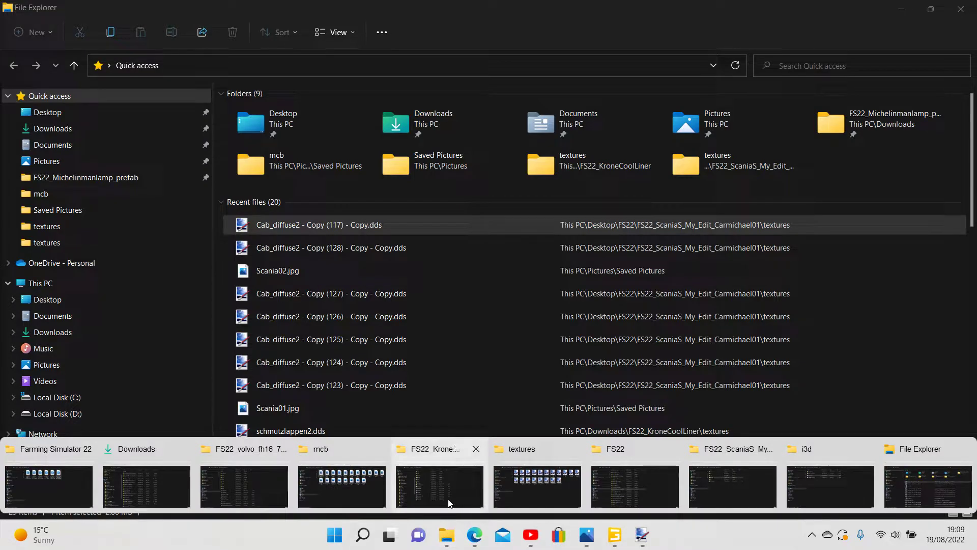
left_click(707, 483)
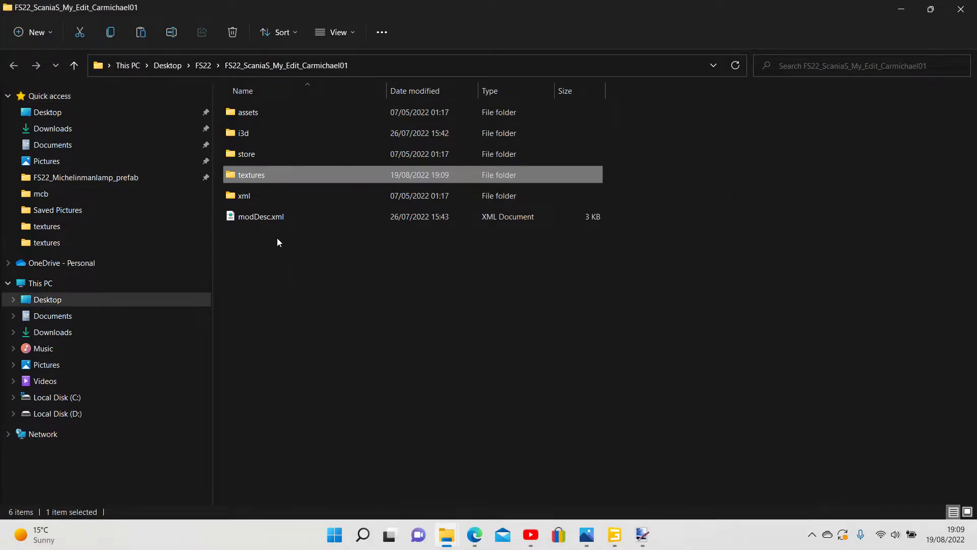
right_click(246, 176)
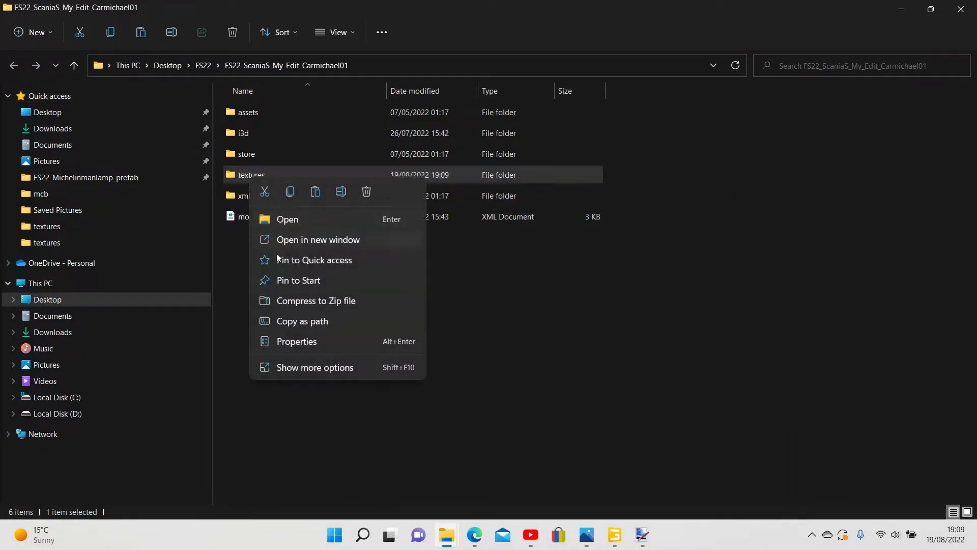
left_click(304, 366)
left_click(338, 287)
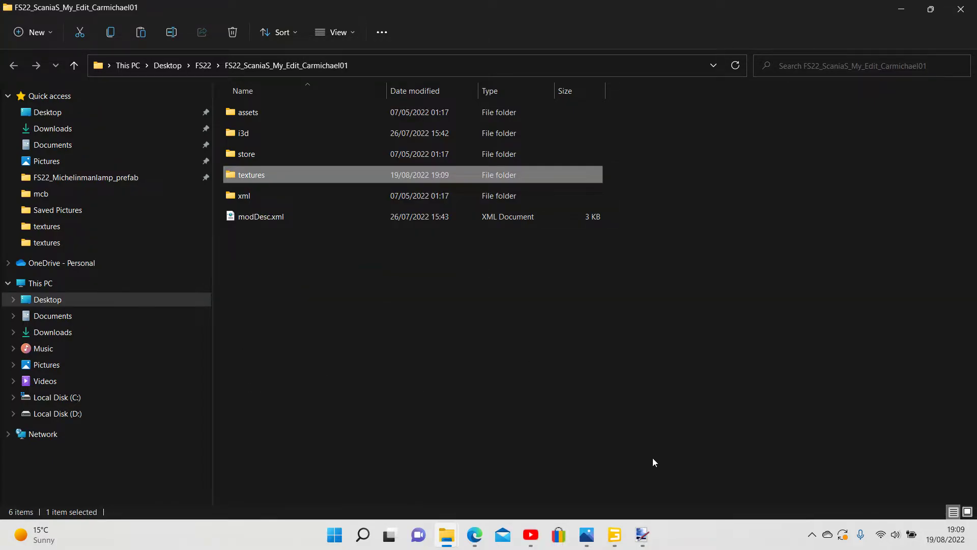
Switch to GIANTS Editor, assign Cab_diffuse2 - Copy (130) - Copy - Copy.dds as the Cab mesh's albedo map, and deselect the mesh
left_click(614, 532)
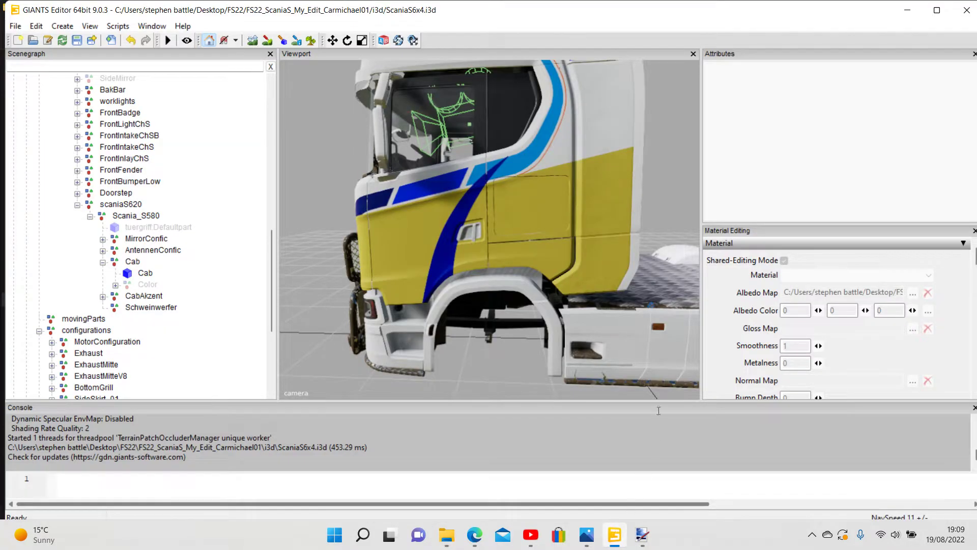
left_click(147, 273)
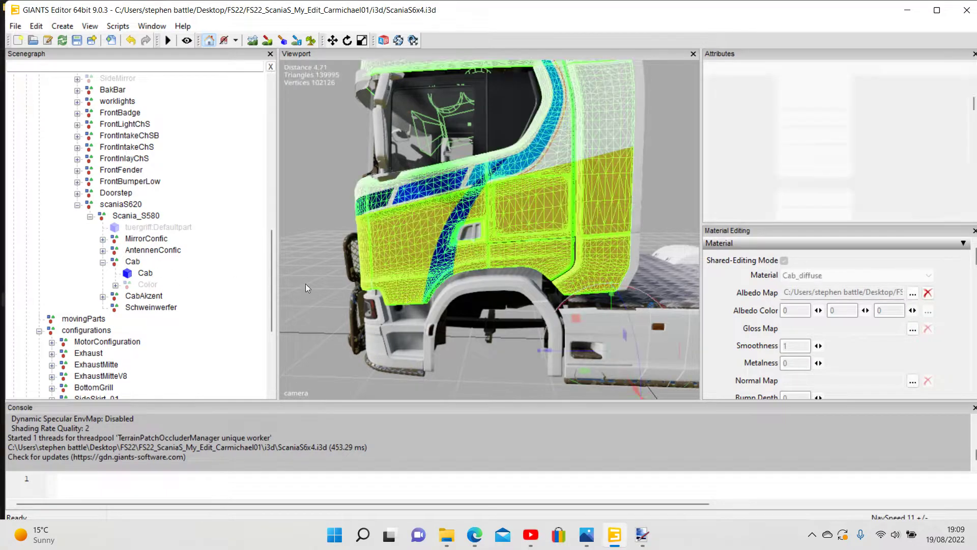
left_click(913, 293)
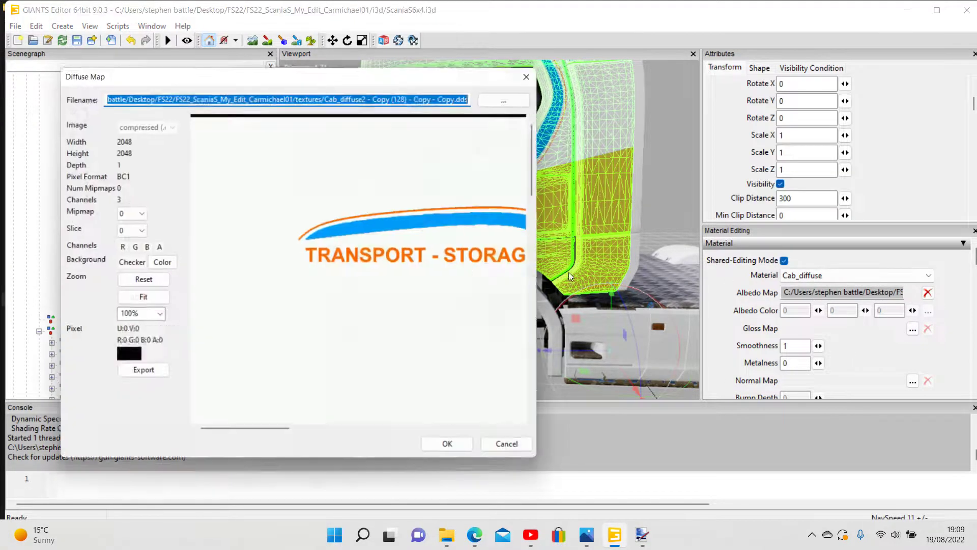
left_click(517, 95)
scroll(448, 265, "down", 5)
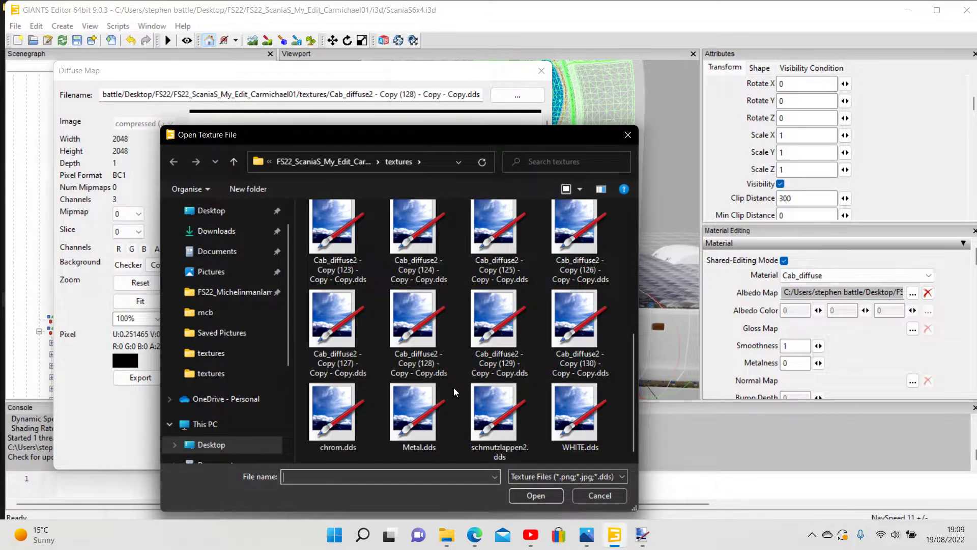
left_click(575, 346)
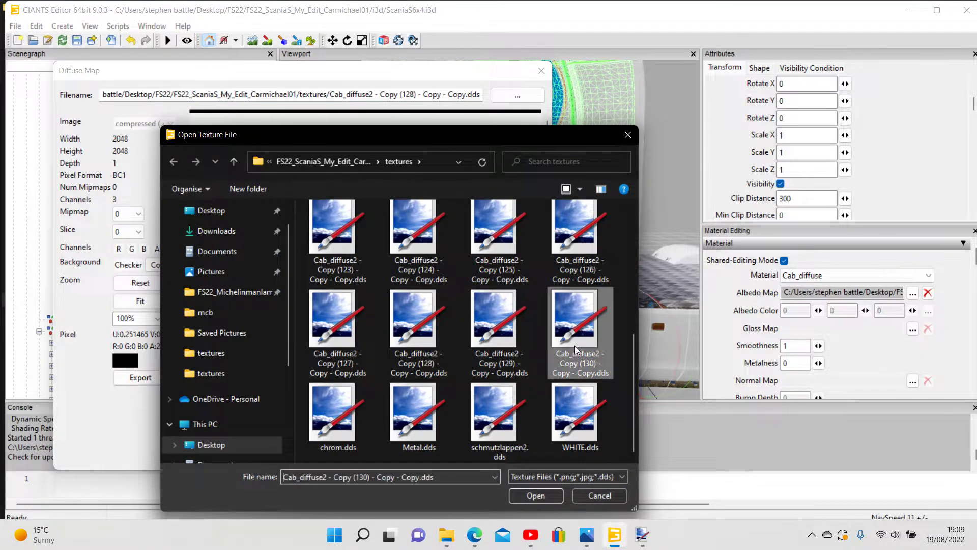
left_click(535, 494)
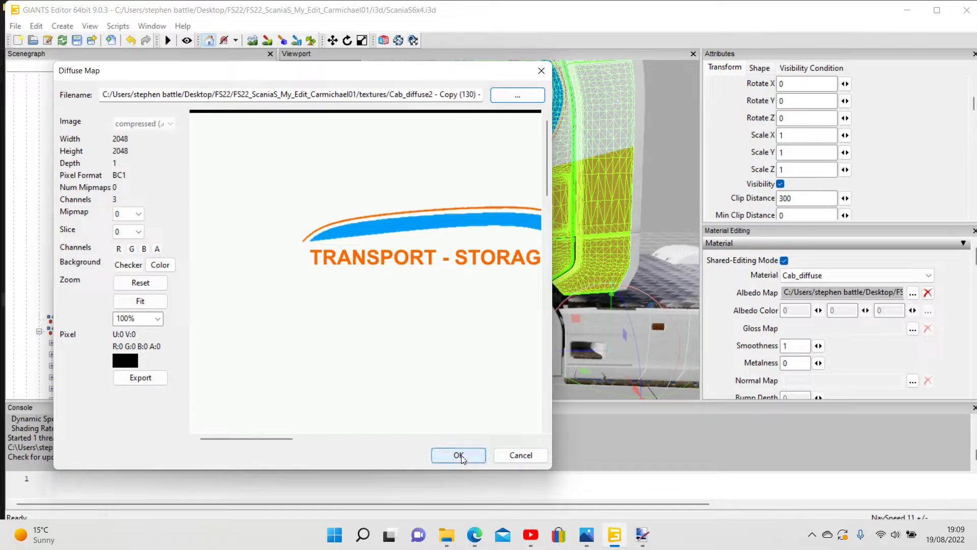
left_click(459, 455)
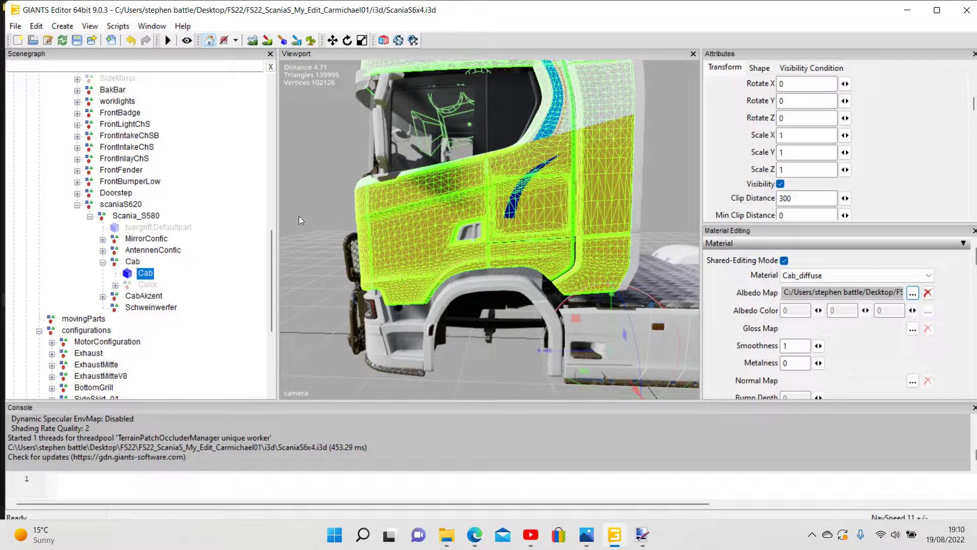
left_click(250, 233)
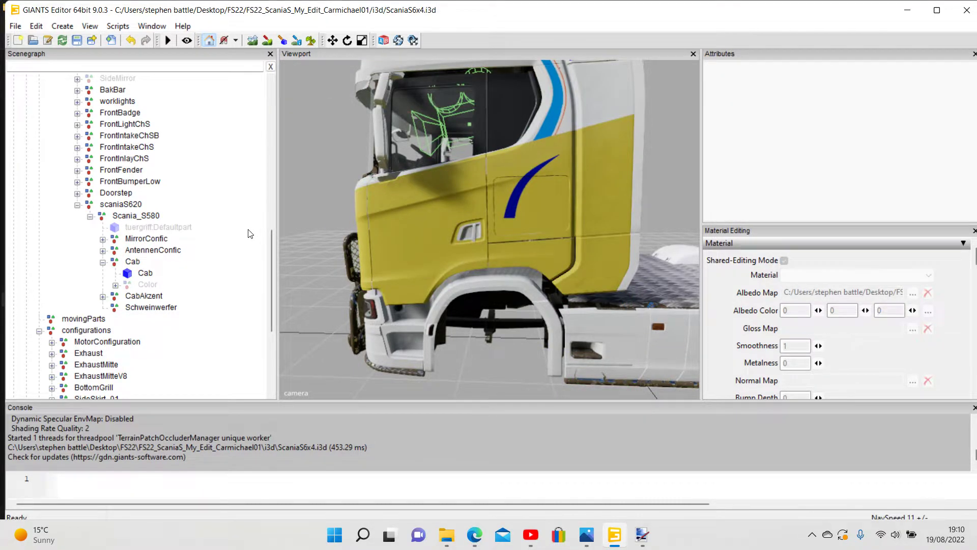
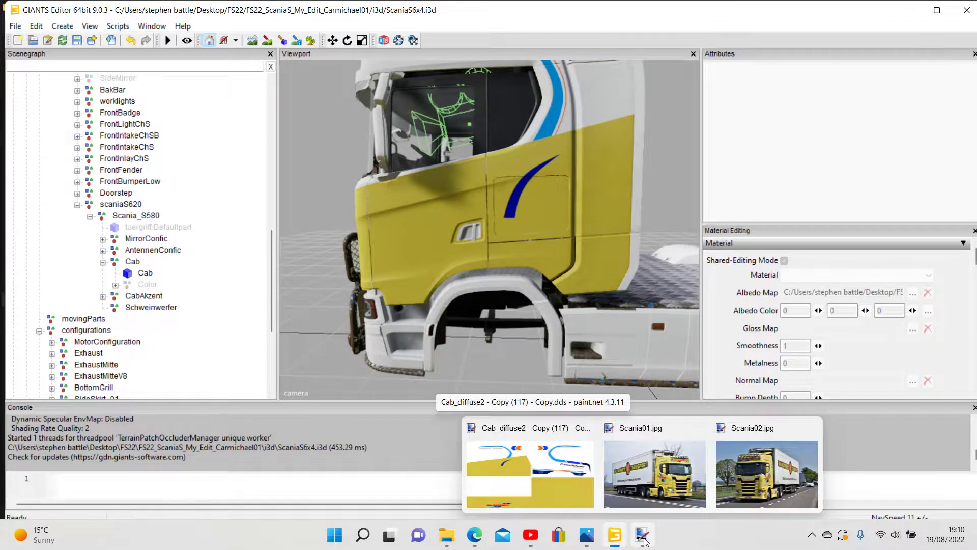
Switch to paint.net, select a 232 × 239 px area around the blue stripe, paste its copy about 88 px further left, and deselect it
mouse_move(642, 537)
left_click(558, 481)
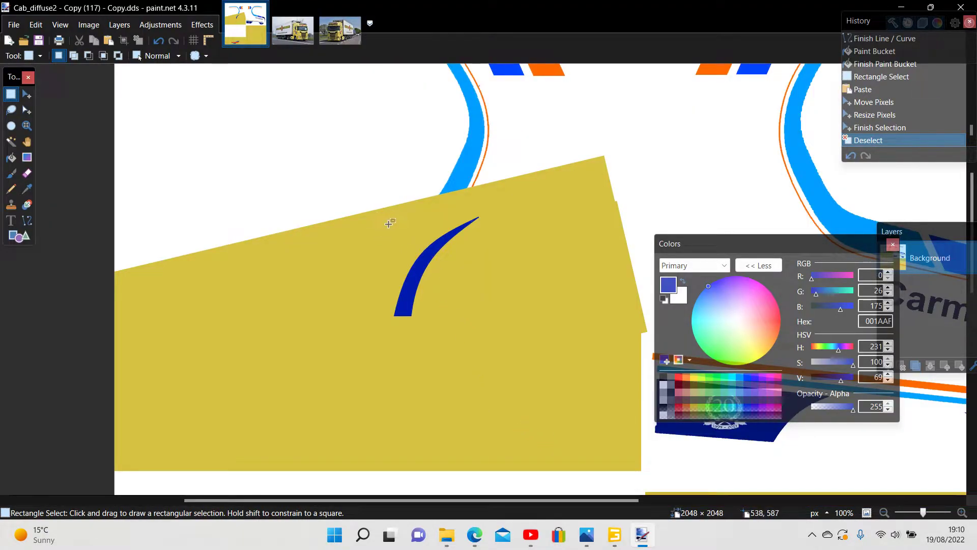
left_click_drag(389, 224, 479, 319)
left_click(75, 200)
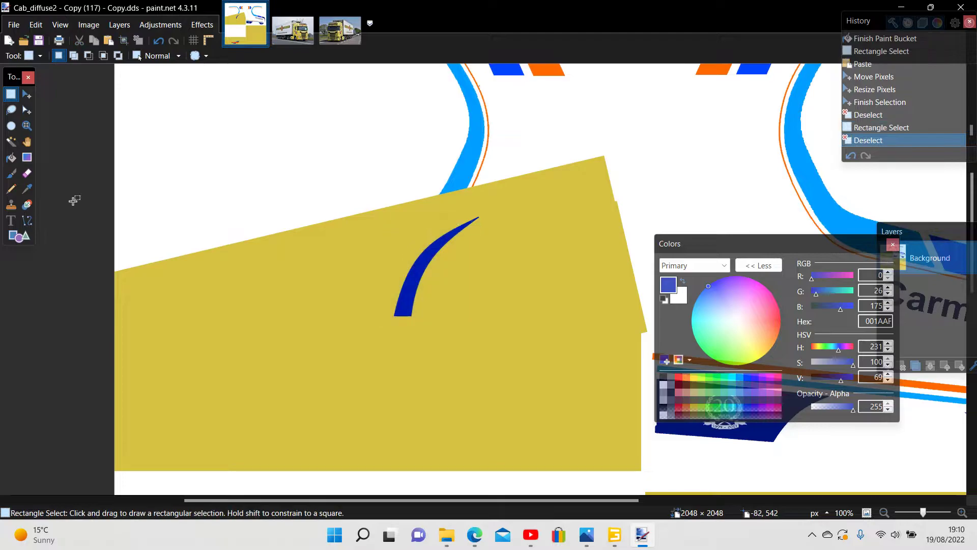
left_click_drag(497, 209, 379, 329)
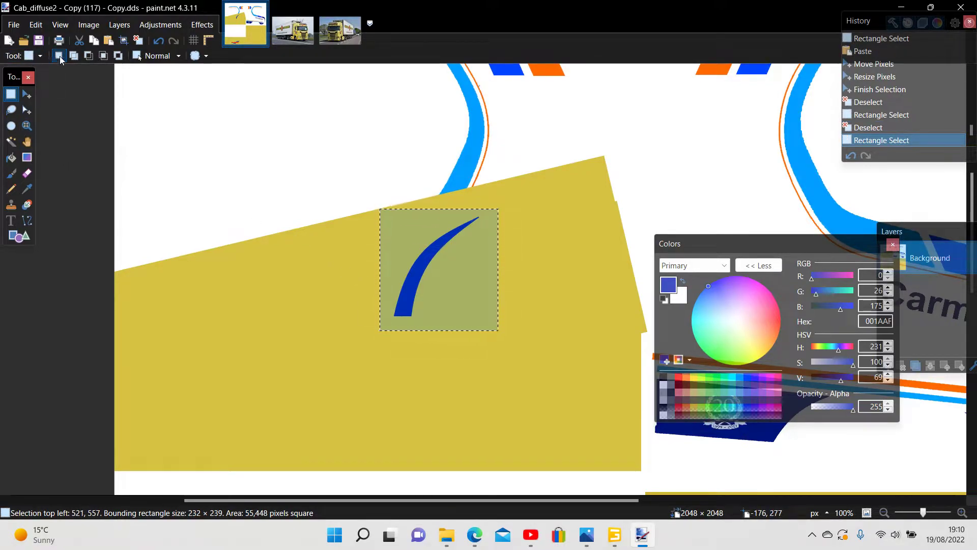
left_click(108, 41)
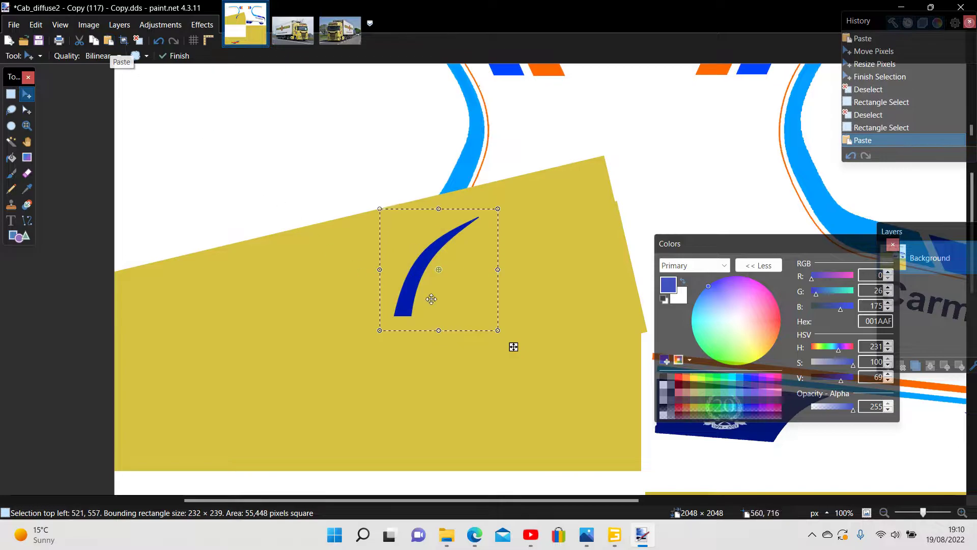
left_click_drag(513, 345, 468, 345)
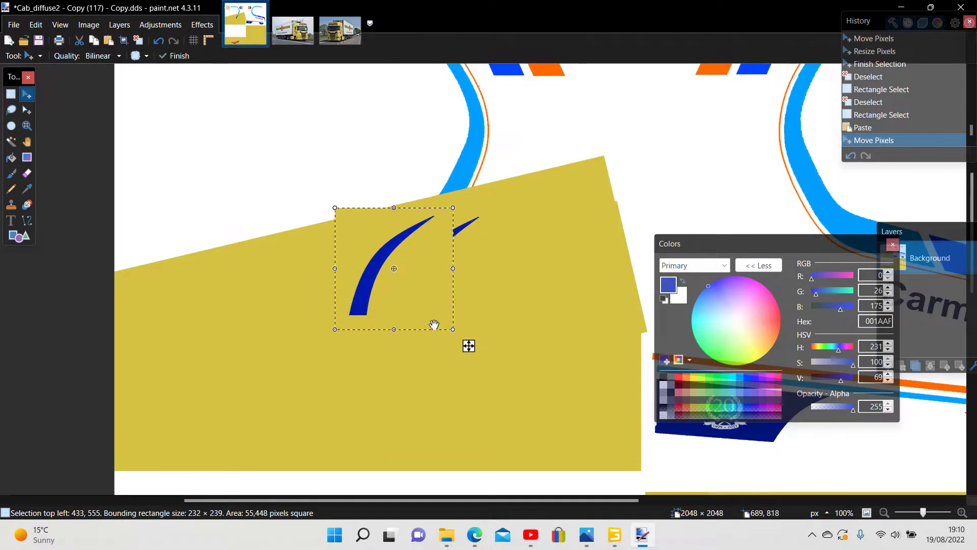
left_click(11, 93)
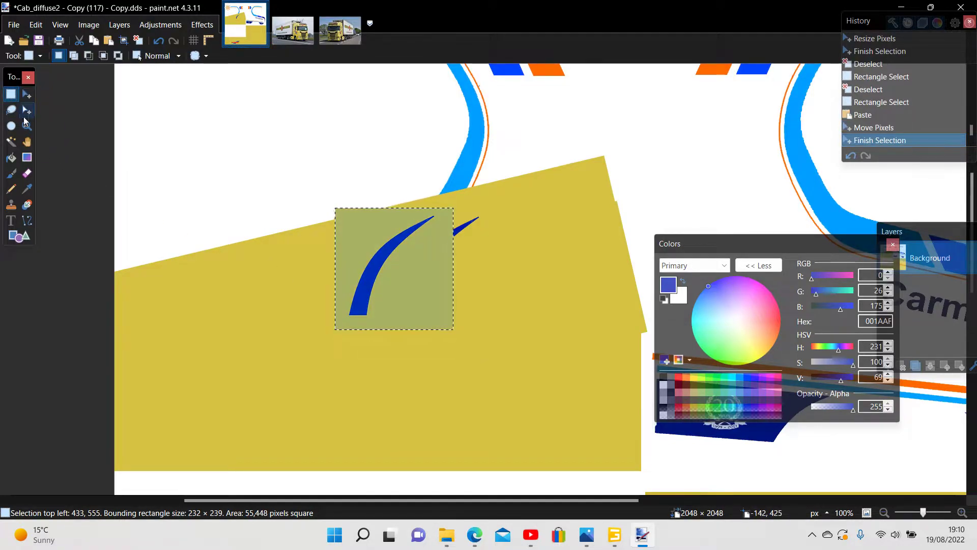
left_click(64, 419)
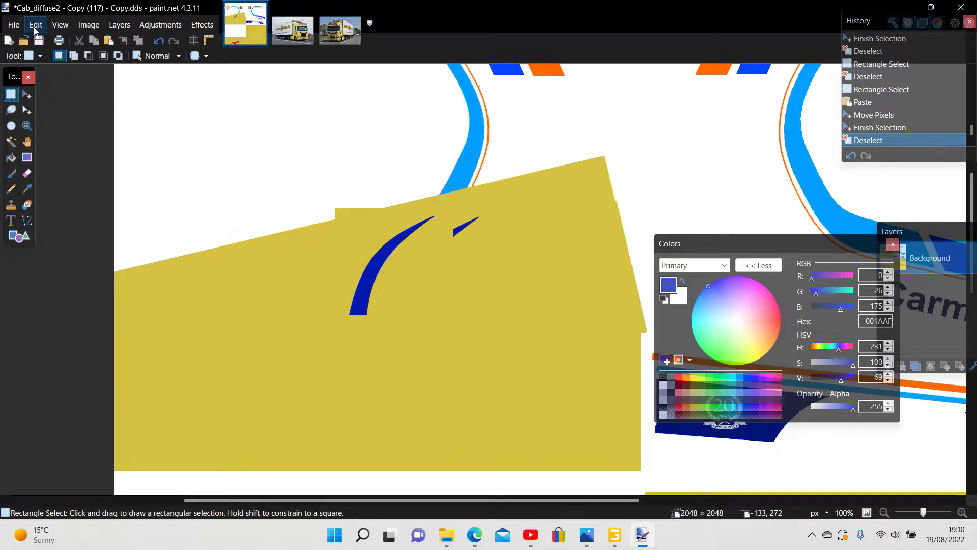
Save the texture with the shifted stripe over the existing Cab_diffuse2 - Copy (117) - Copy.dds, accepting the overwrite and the DDS save settings
left_click(34, 28)
left_click(10, 26)
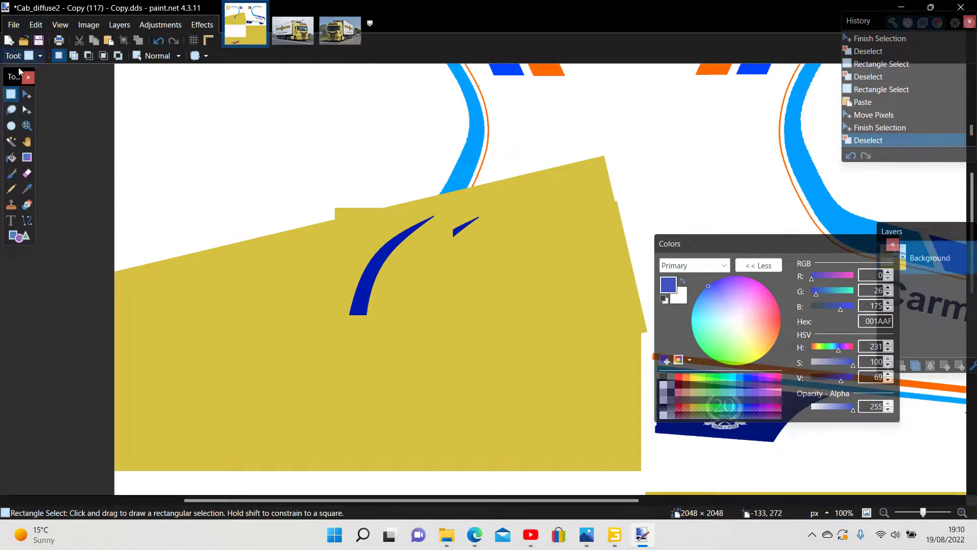
left_click(13, 25)
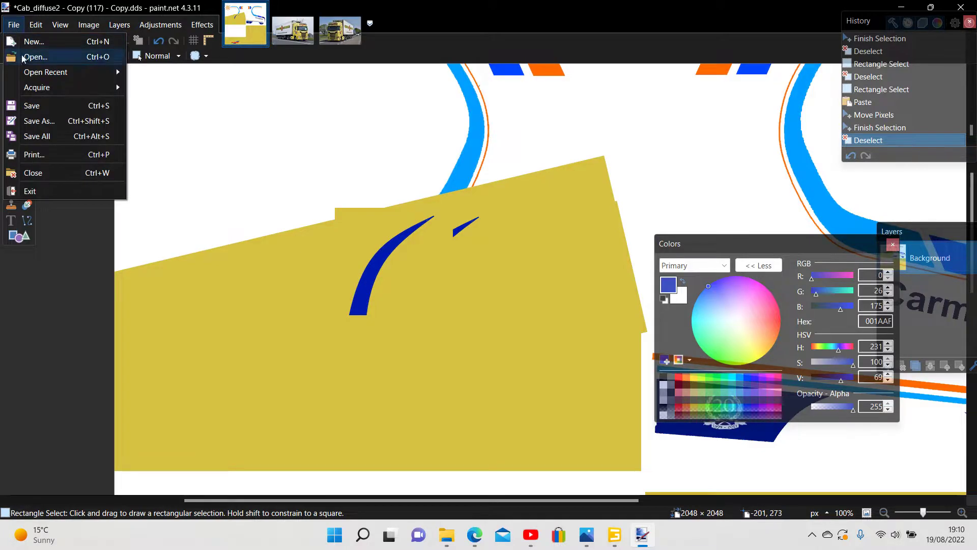
left_click(36, 120)
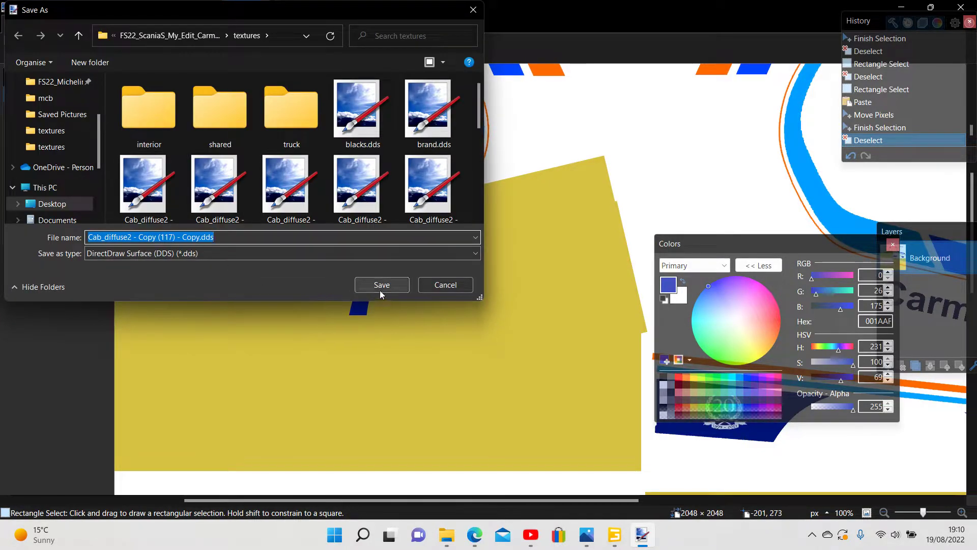
left_click(380, 286)
left_click(520, 267)
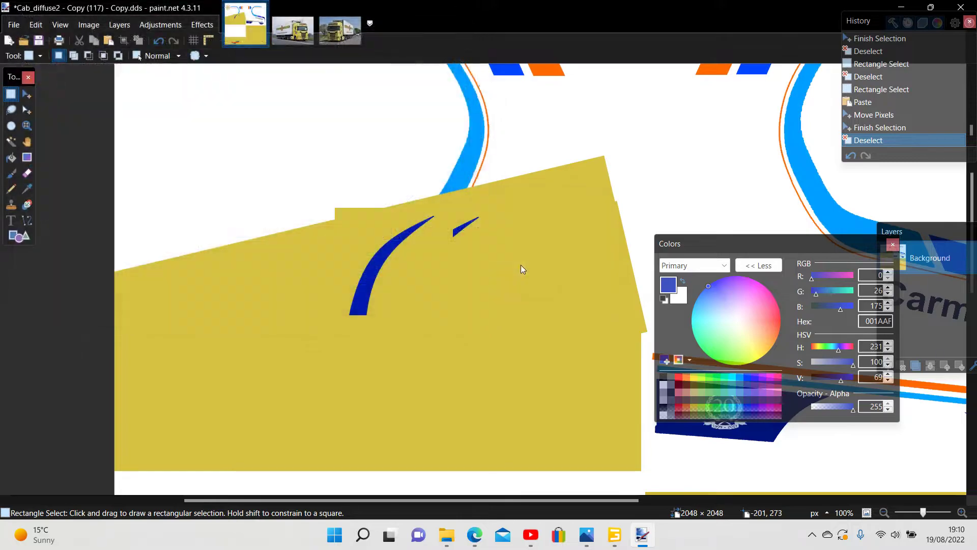
left_click(645, 390)
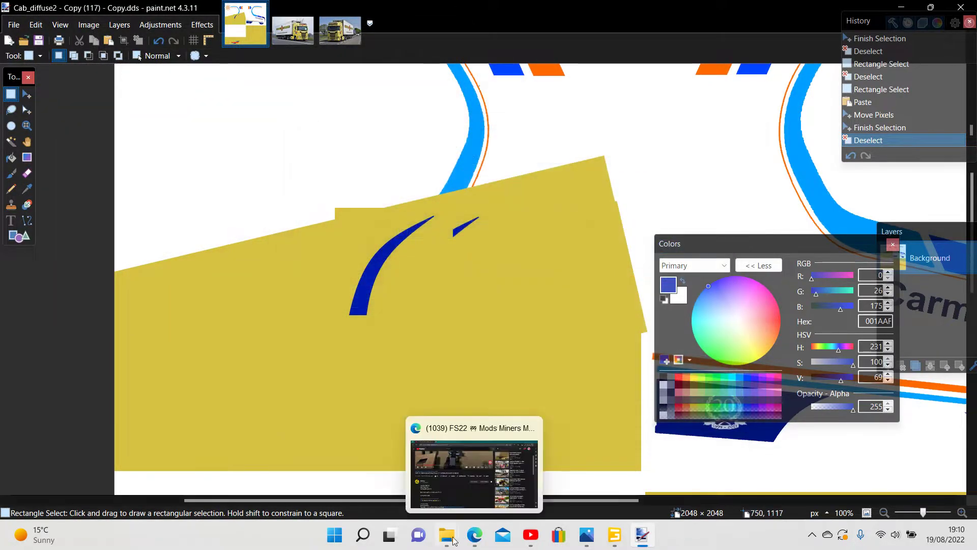
Switch to File Explorer's Quick access and copy the just-saved Cab_diffuse2 - Copy (117) - Copy.dds from the recent files
mouse_move(448, 537)
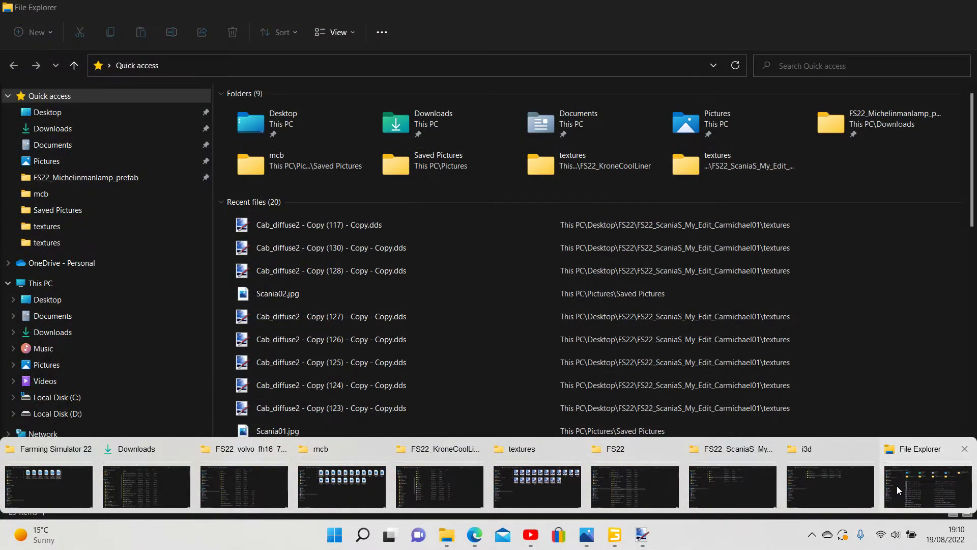
left_click(897, 485)
right_click(312, 226)
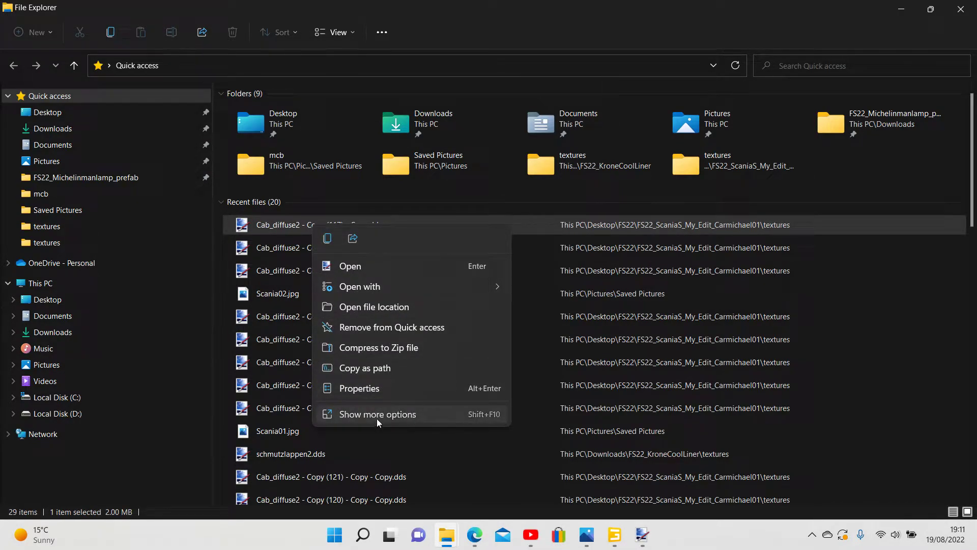
left_click(377, 418)
left_click(410, 353)
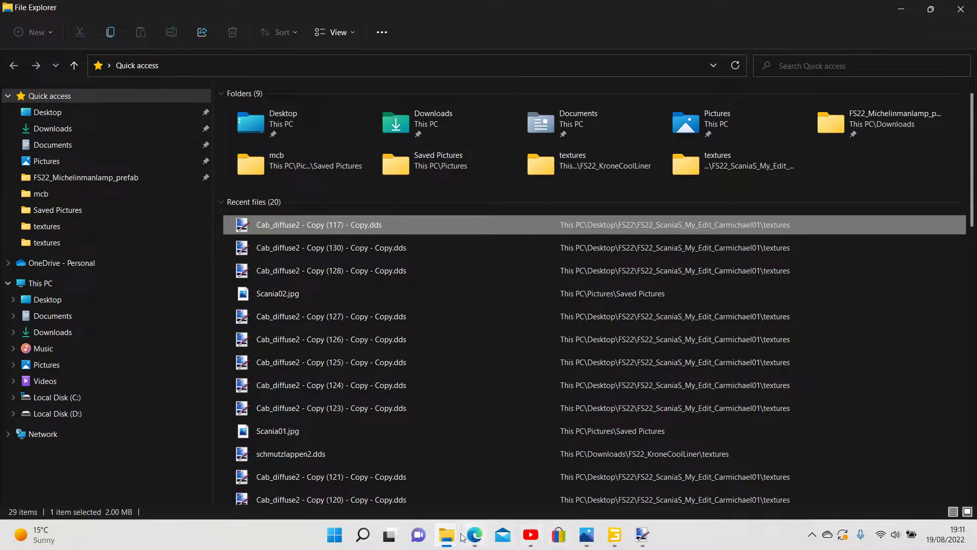
Paste the copied shifted-stripe DDS into the textures folder of FS22_ScaniaS_My_Edit_Carmichael01
mouse_move(447, 540)
left_click(746, 480)
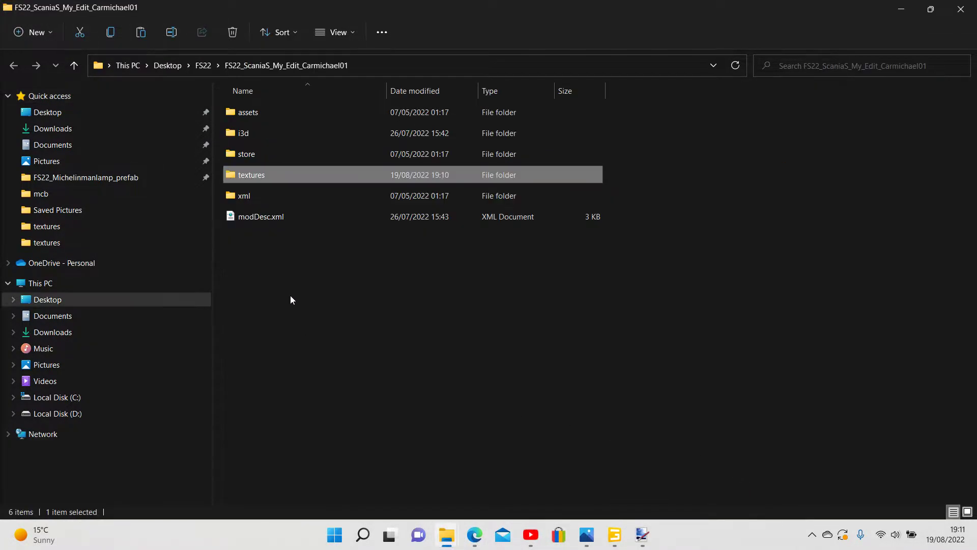
right_click(251, 180)
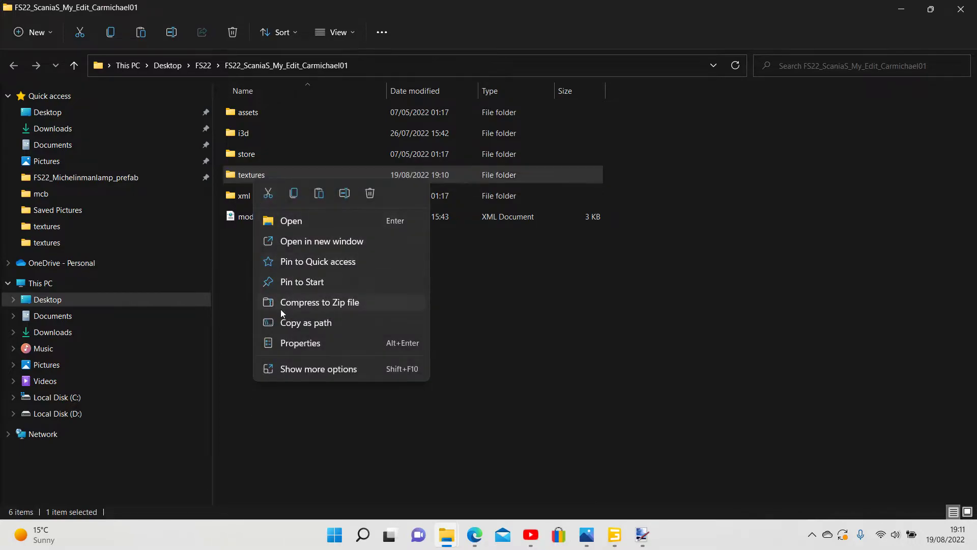
left_click(311, 370)
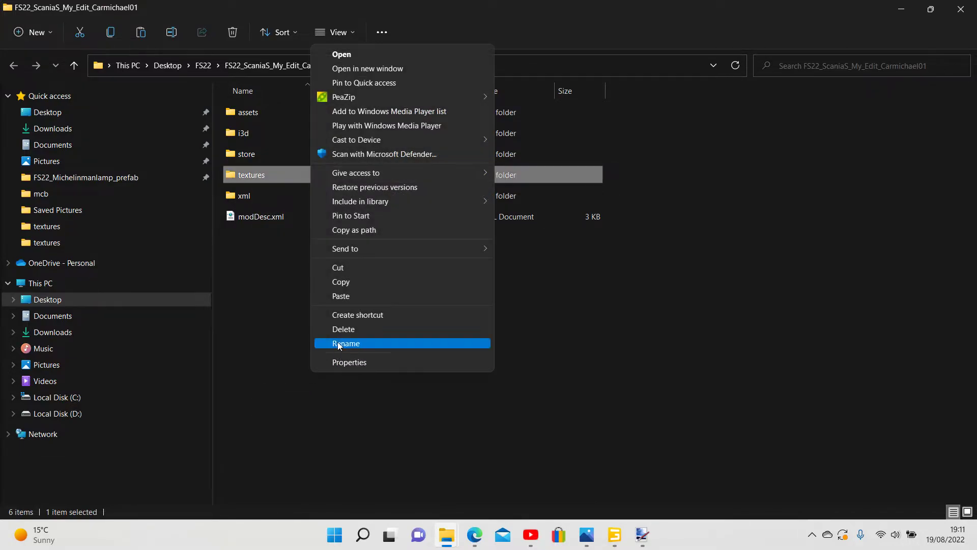
left_click(344, 296)
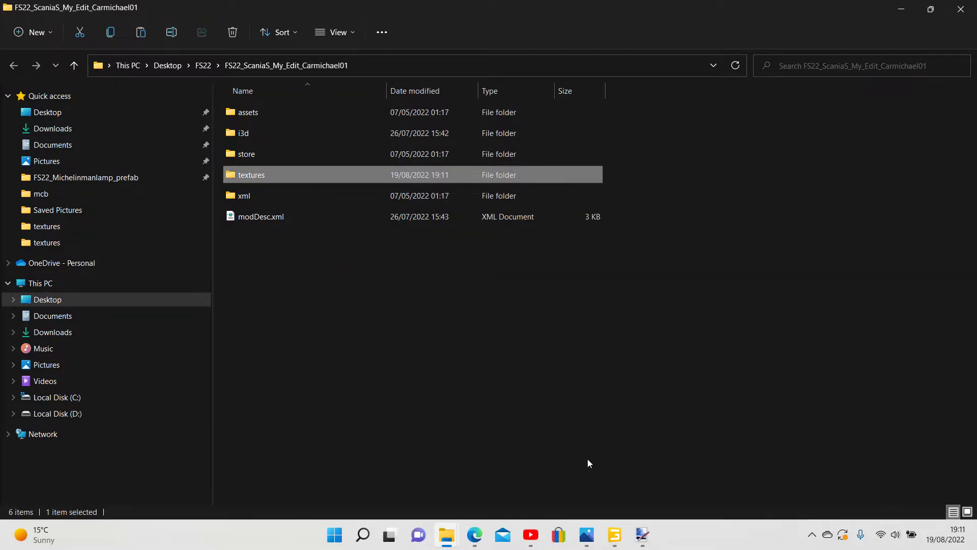
Switch to GIANTS Editor, replace the Cab mesh's albedo map with Cab_diffuse2 - Copy (131) - Copy - Copy.dds, and deselect the mesh
left_click(612, 532)
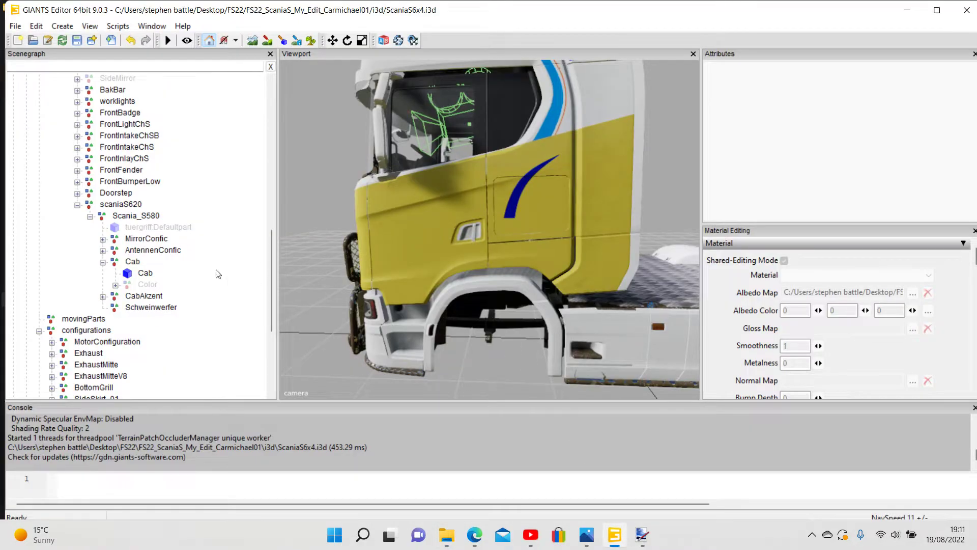
left_click(144, 275)
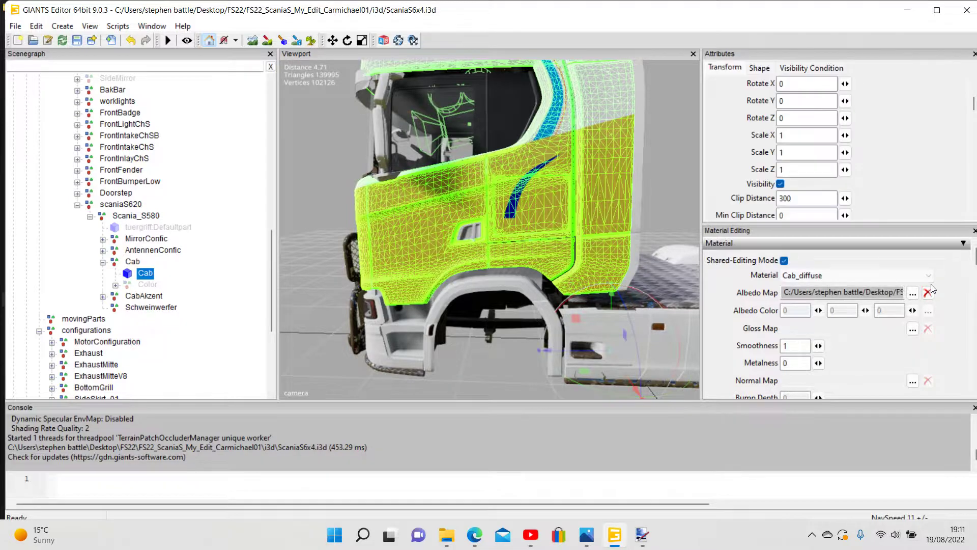
left_click(912, 293)
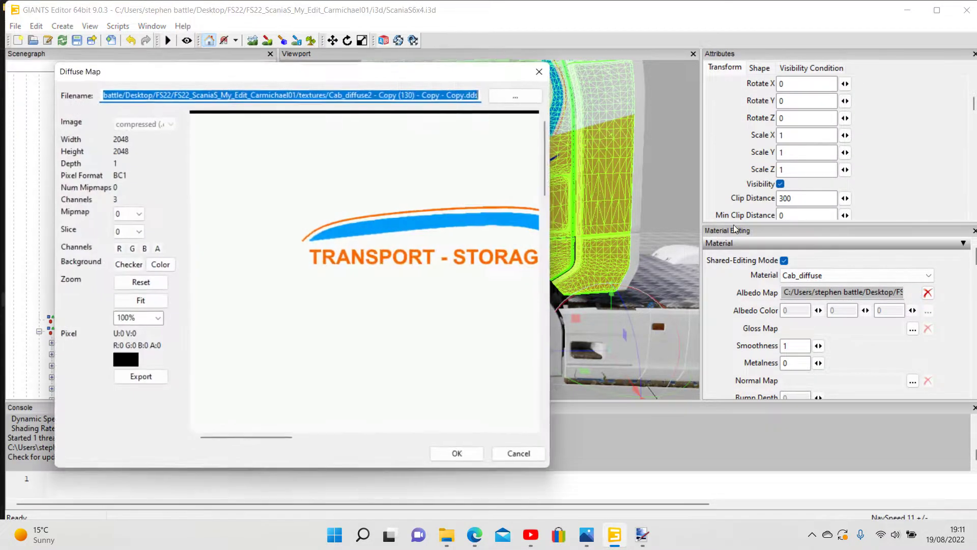
left_click(517, 93)
scroll(367, 228, "down", 5)
left_click(356, 315)
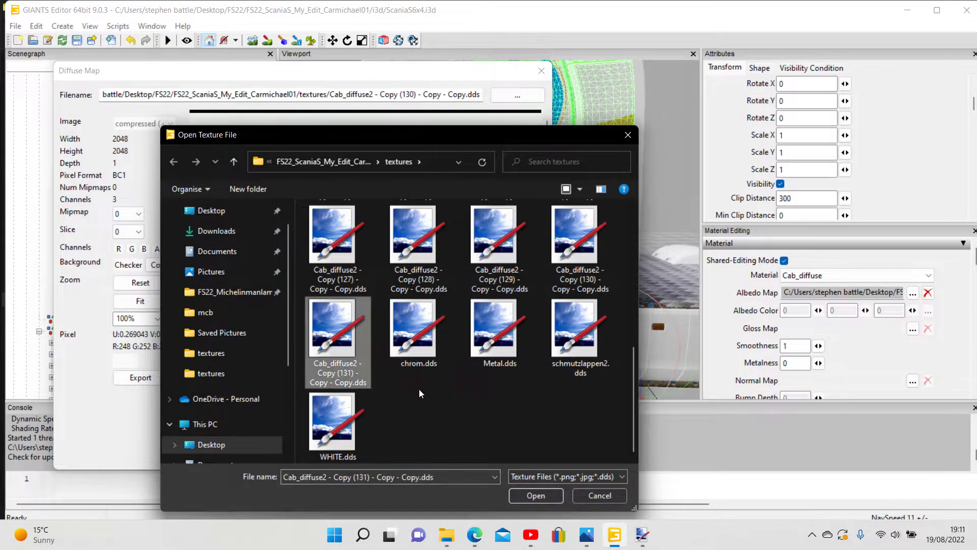
left_click(528, 496)
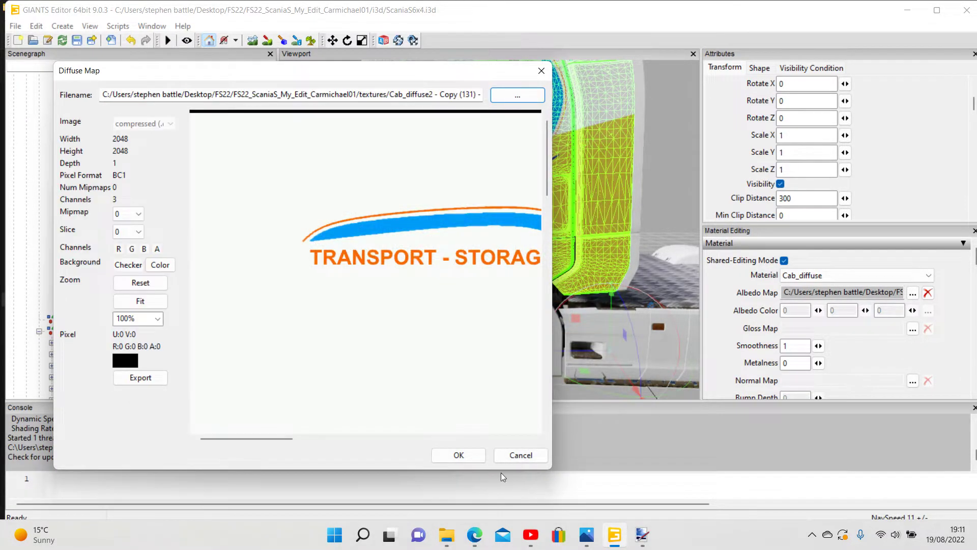
left_click(459, 455)
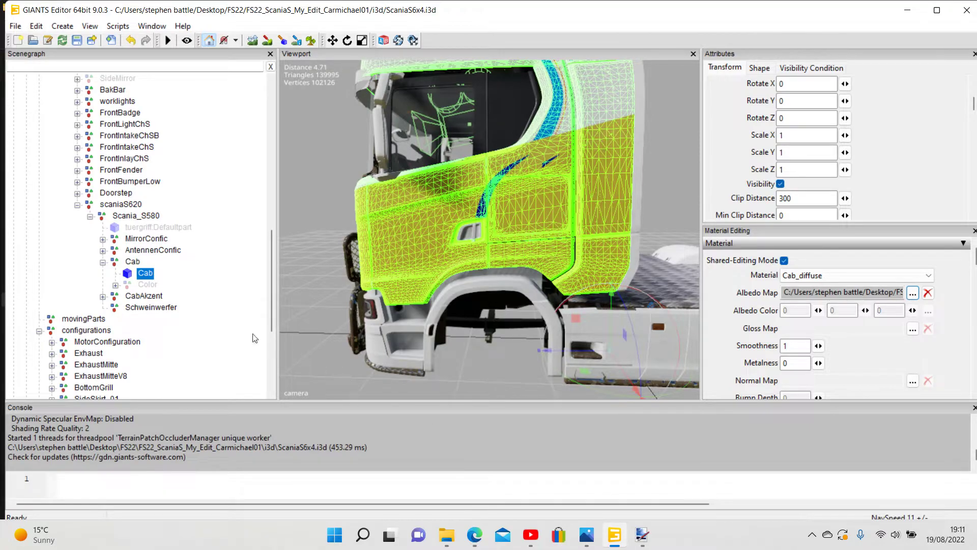
left_click(245, 320)
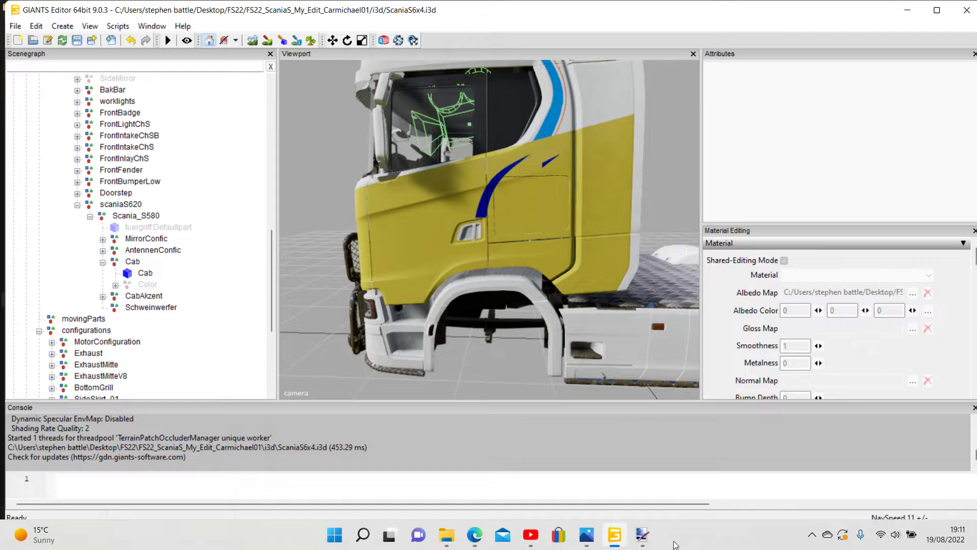
Switch to paint.net and compare the cab texture with the Scania01.jpg reference photo
left_click(645, 530)
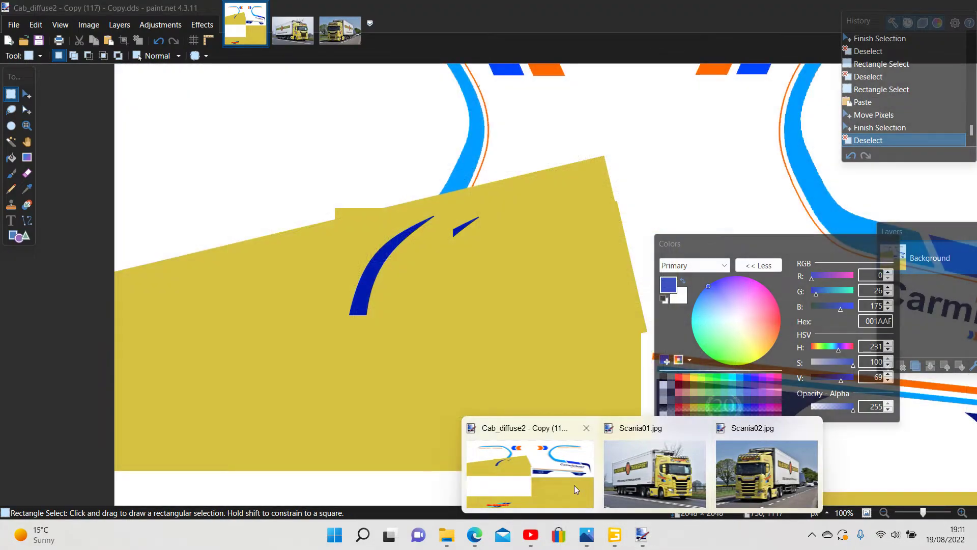
left_click(573, 484)
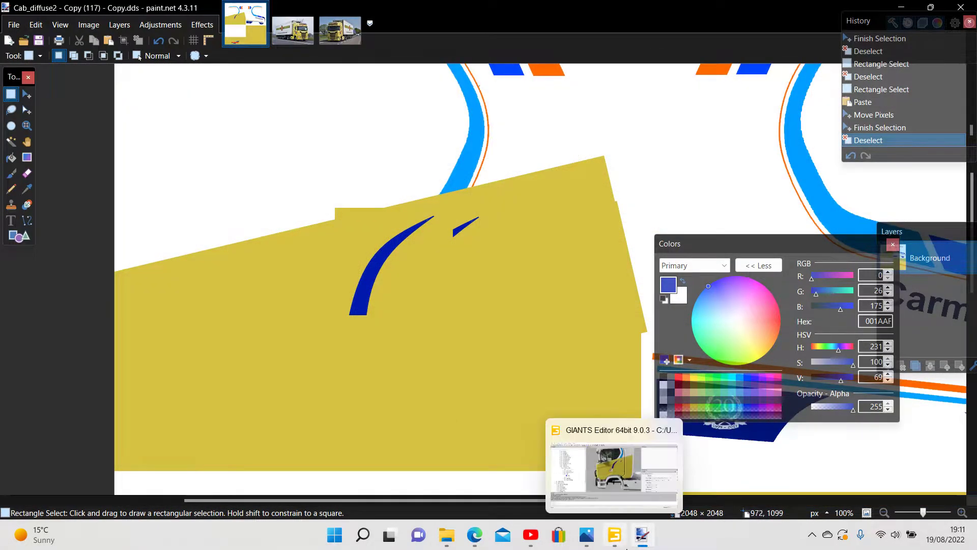
mouse_move(643, 534)
left_click(620, 480)
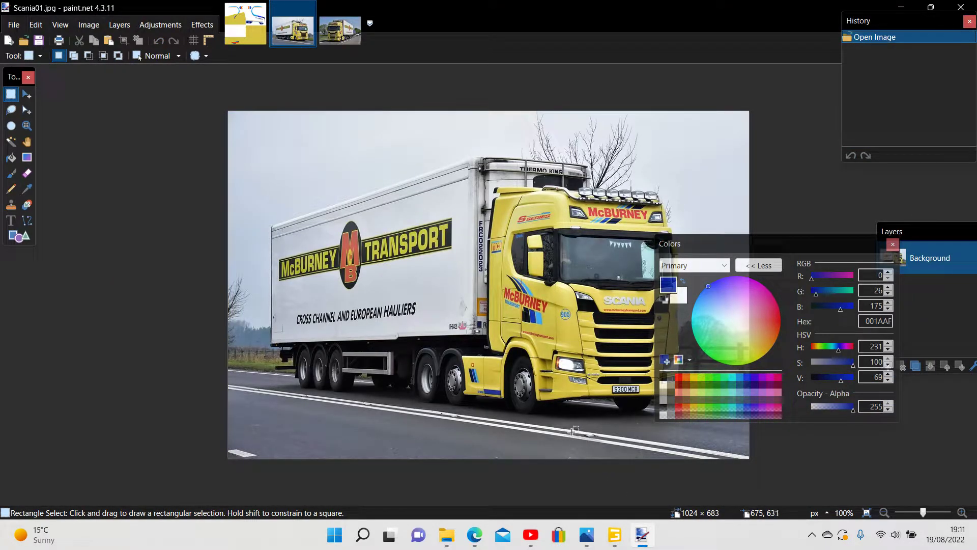
Return to the cab texture, restore the curved stripe's selection by undoing, enlarge the stripe to a bounding size of about 260 × 262 pixels, and deselect it
mouse_move(646, 532)
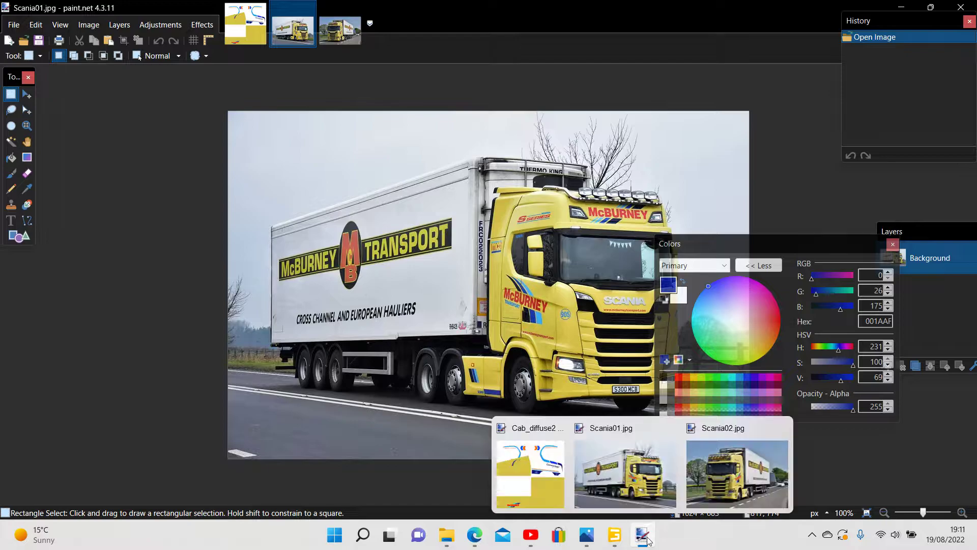
left_click(541, 496)
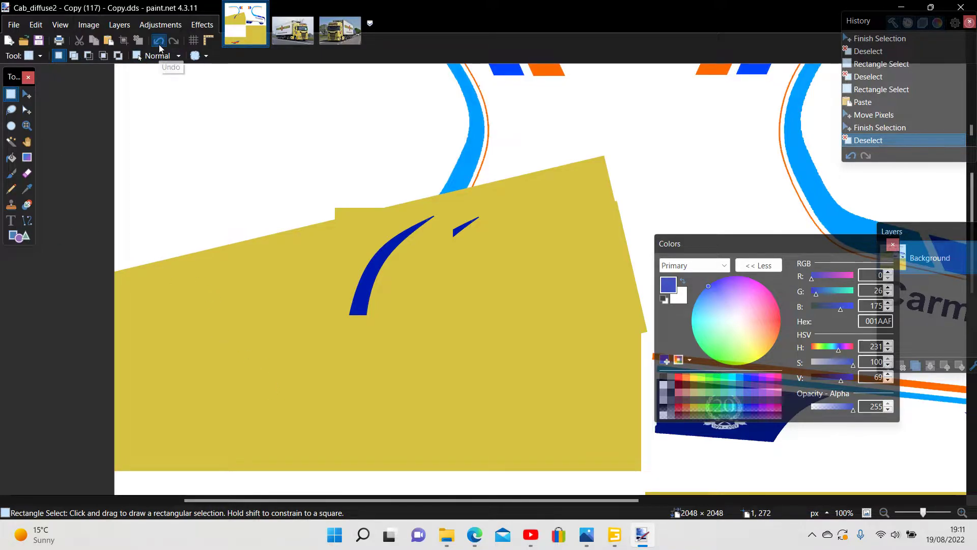
left_click(159, 44)
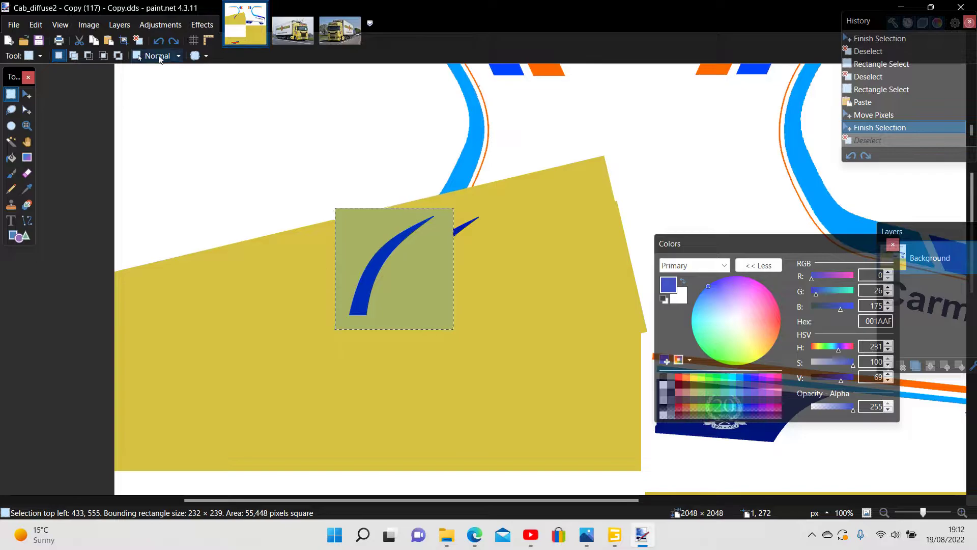
left_click(158, 41)
left_click_drag(329, 272, 311, 273)
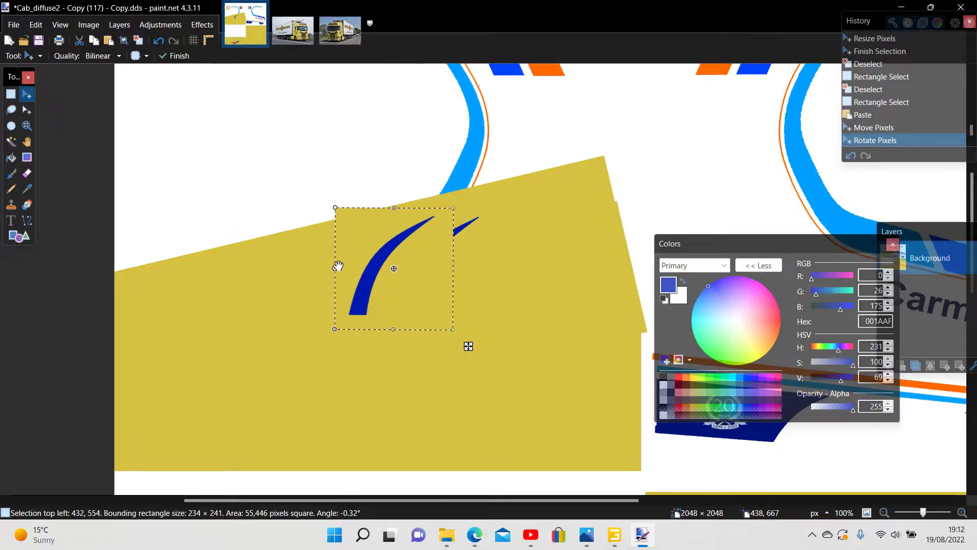
left_click_drag(332, 268, 319, 270)
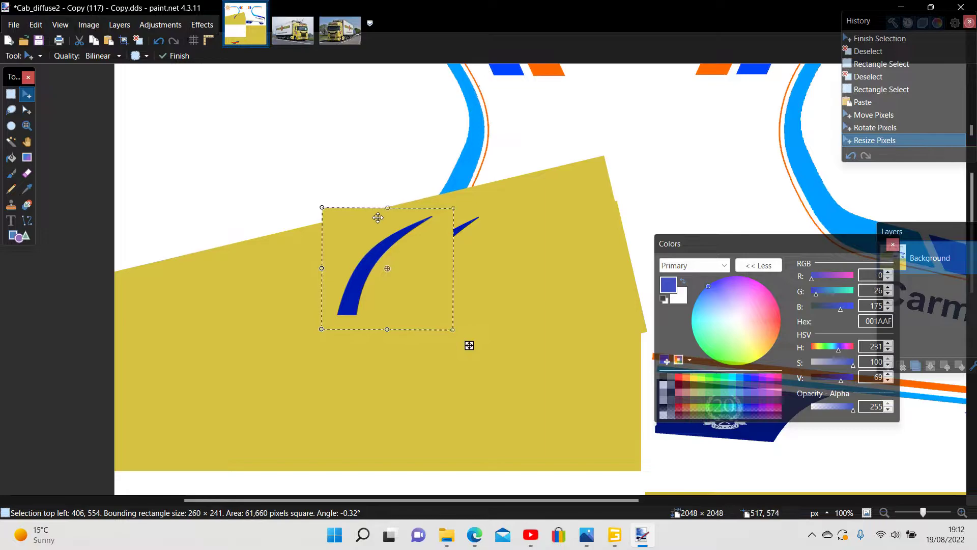
left_click_drag(388, 208, 392, 197)
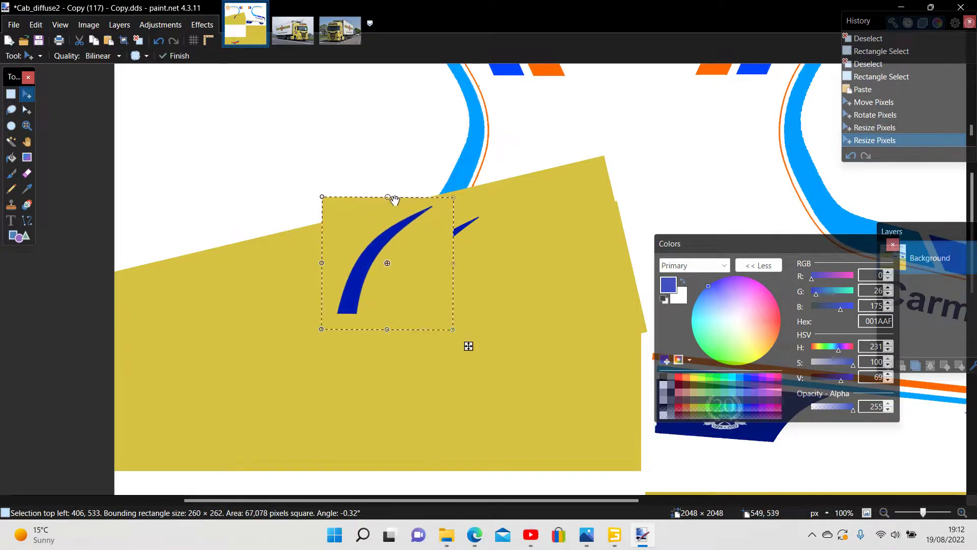
left_click(11, 97)
left_click(85, 265)
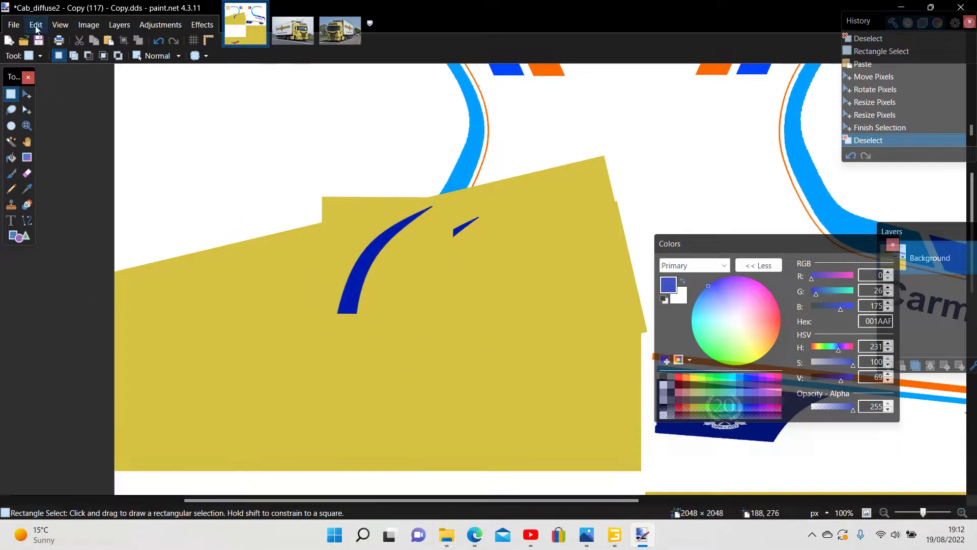
Save the enlarged-stripe texture over Cab_diffuse2 - Copy (117) - Copy.dds, accepting the overwrite and the BC1 (Linear, DXT1) save settings
left_click(11, 29)
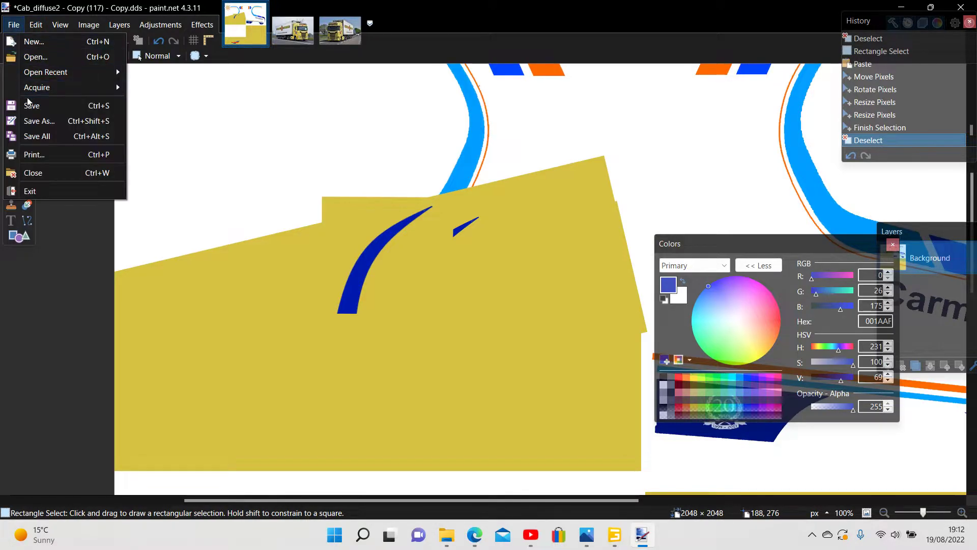
left_click(36, 145)
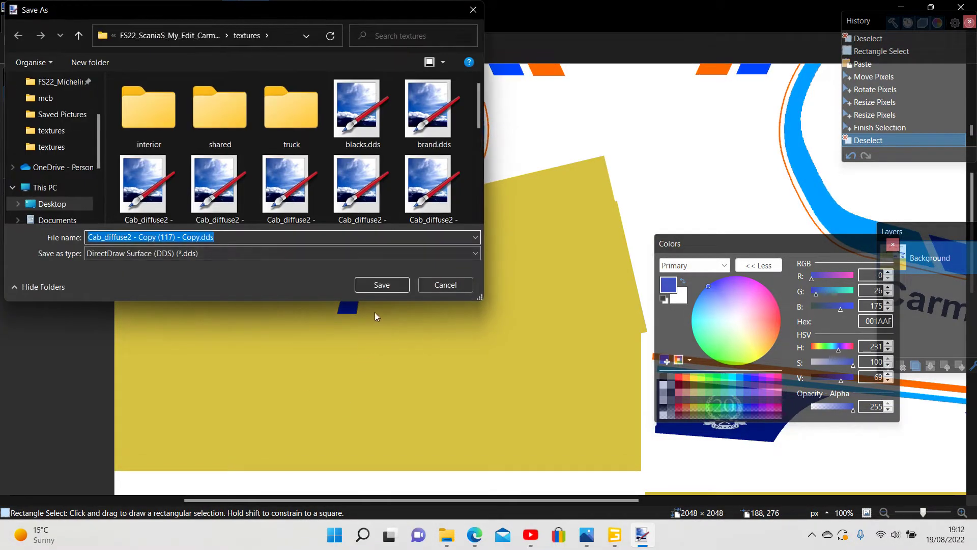
left_click(377, 286)
left_click(530, 274)
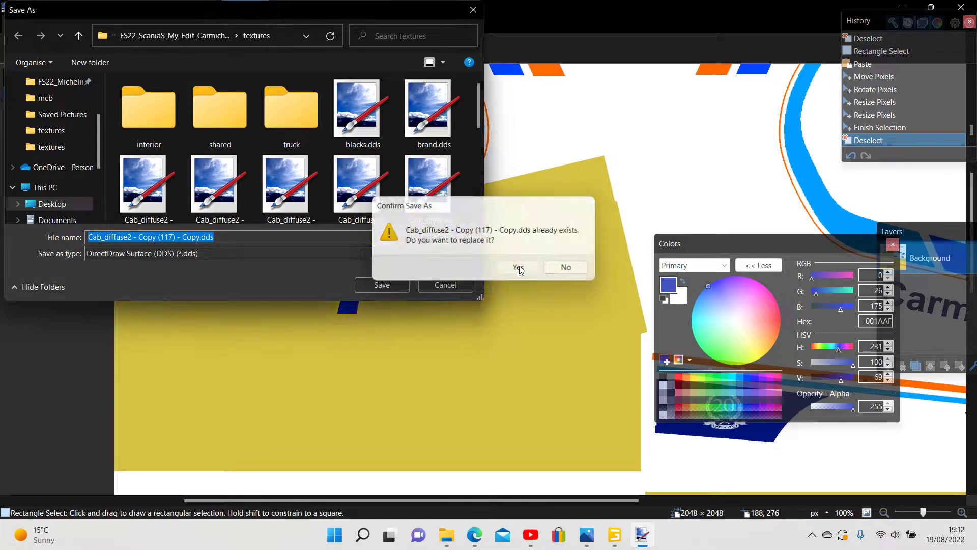
left_click(654, 390)
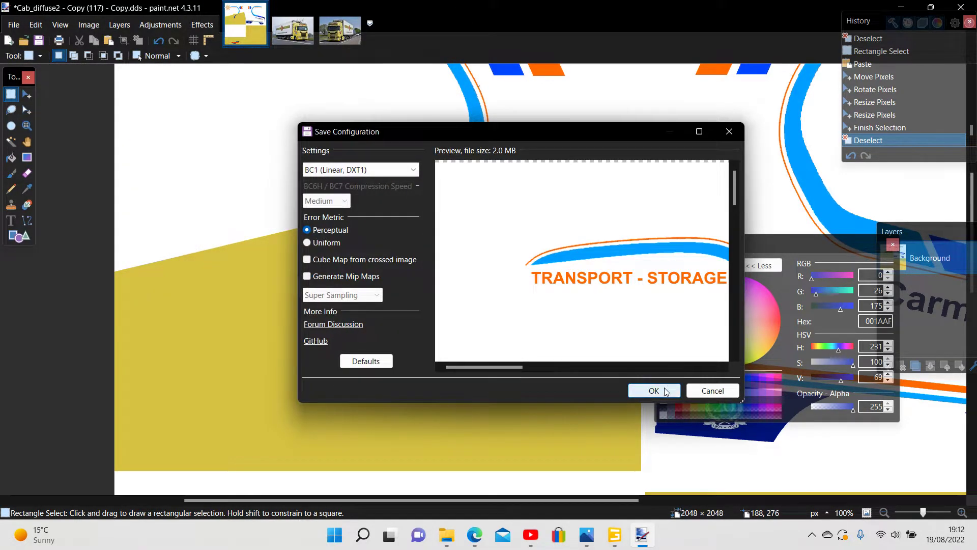
Switch to File Explorer's Quick access and copy the newly saved Cab_diffuse2 - Copy (117) - Copy.dds from the recent files
mouse_move(448, 534)
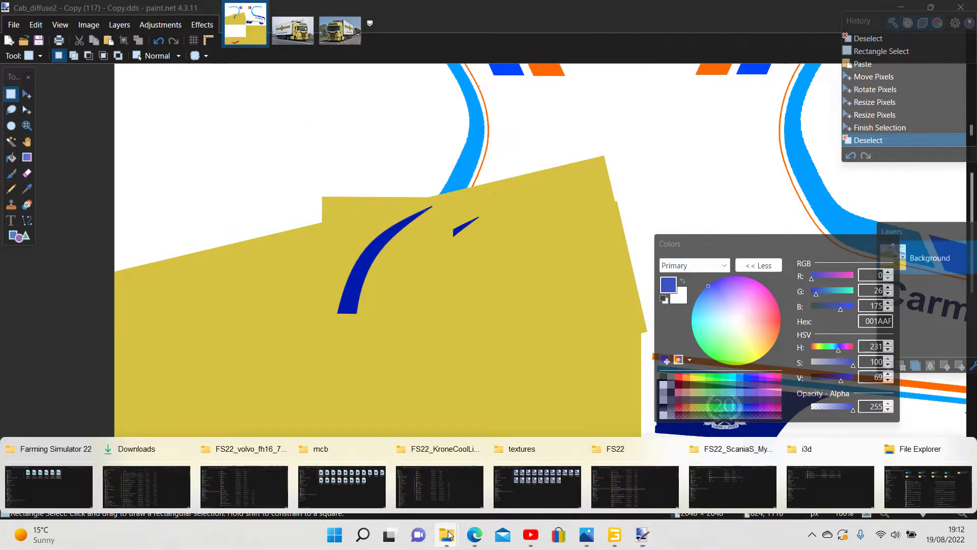
left_click(927, 486)
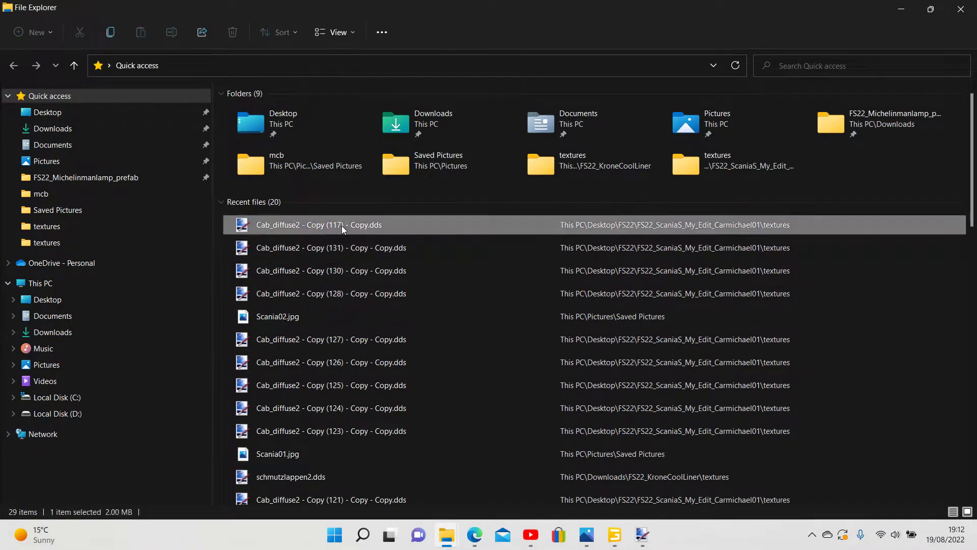
right_click(341, 225)
left_click(387, 416)
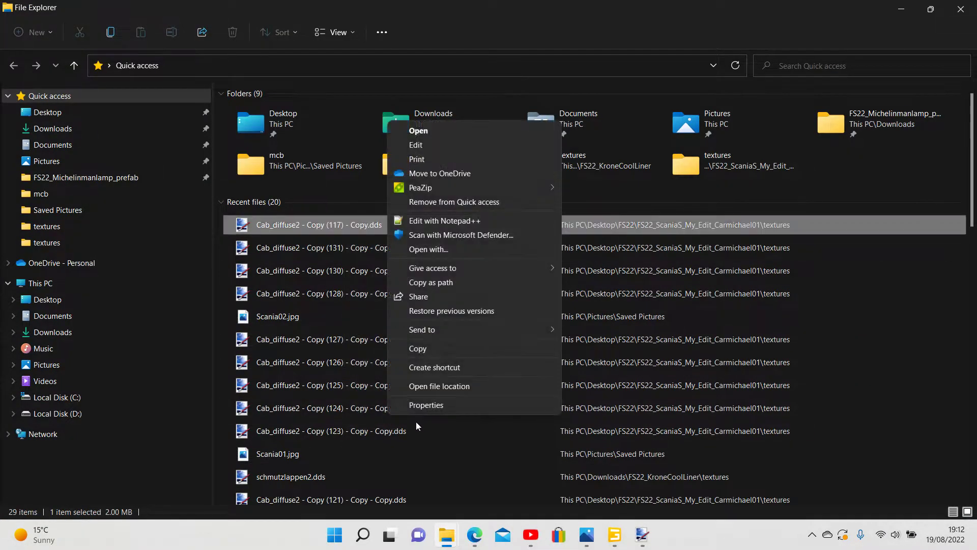
left_click(407, 350)
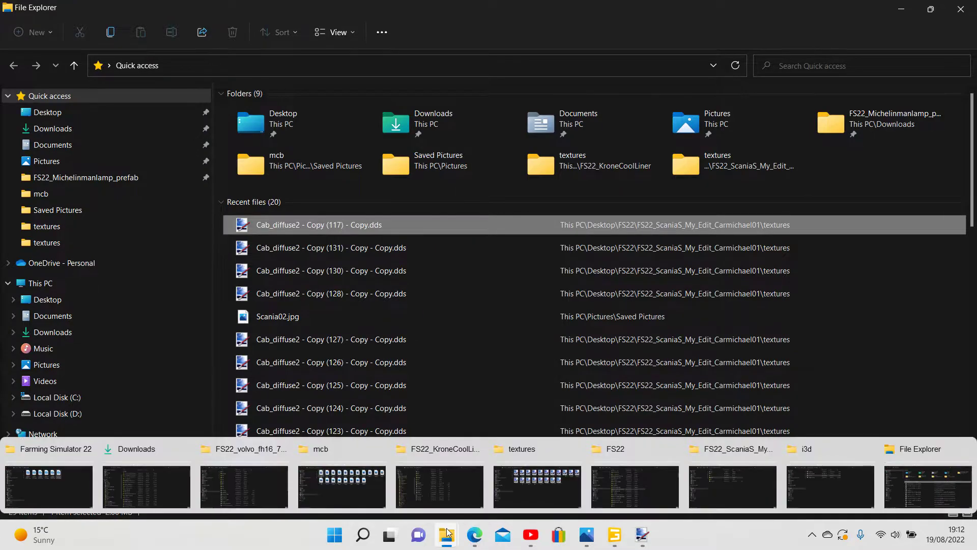
Bring up the File Explorer window showing the FS22_ScaniaS_My_Edit_Carmichael01 folder
left_click(446, 534)
left_click(720, 493)
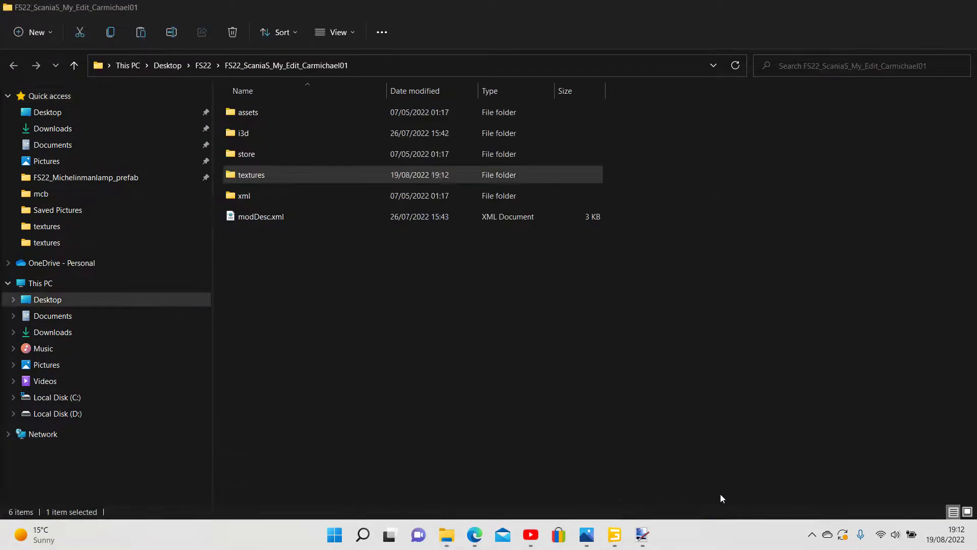
Paste the copied cab texture file into the mod's textures folder
right_click(257, 175)
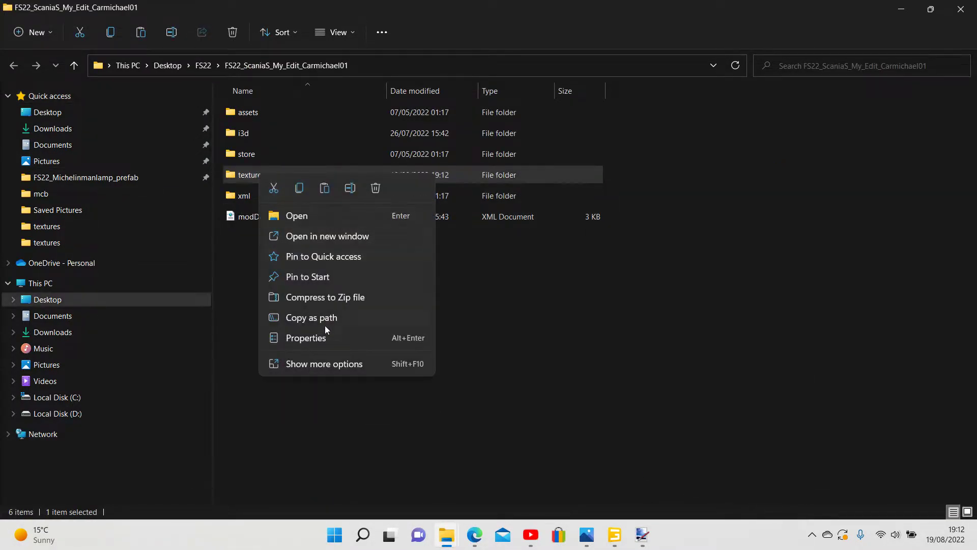
left_click(331, 365)
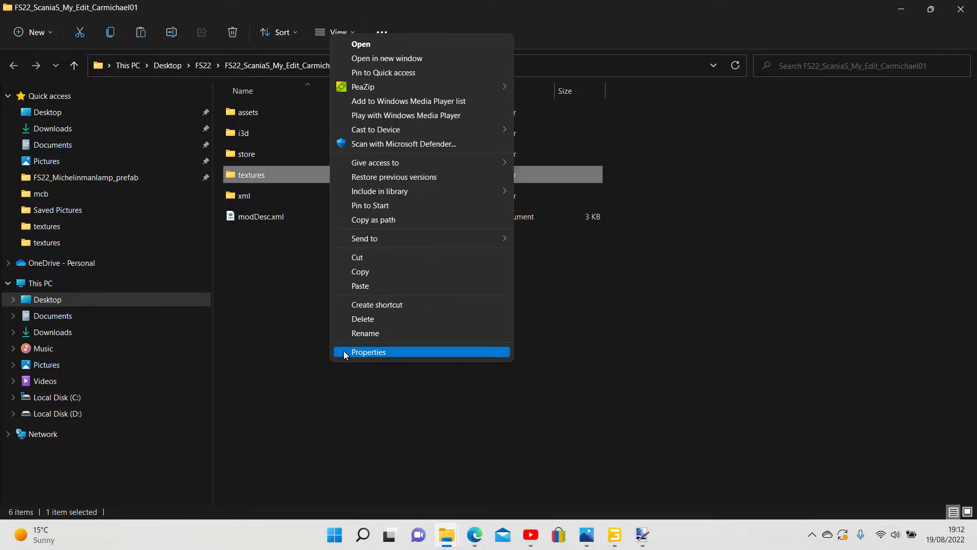
left_click(360, 286)
In GIANTS Editor, set the Cab mesh's albedo map to Cab_diffuse2 - Copy (132) - Copy - Copy.dds and deselect the mesh
left_click(573, 484)
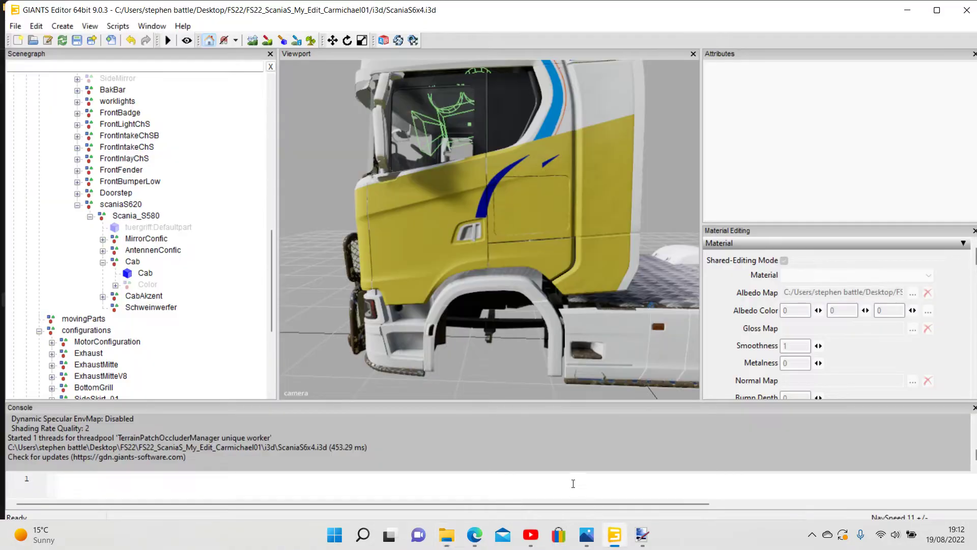
left_click(150, 274)
left_click(912, 293)
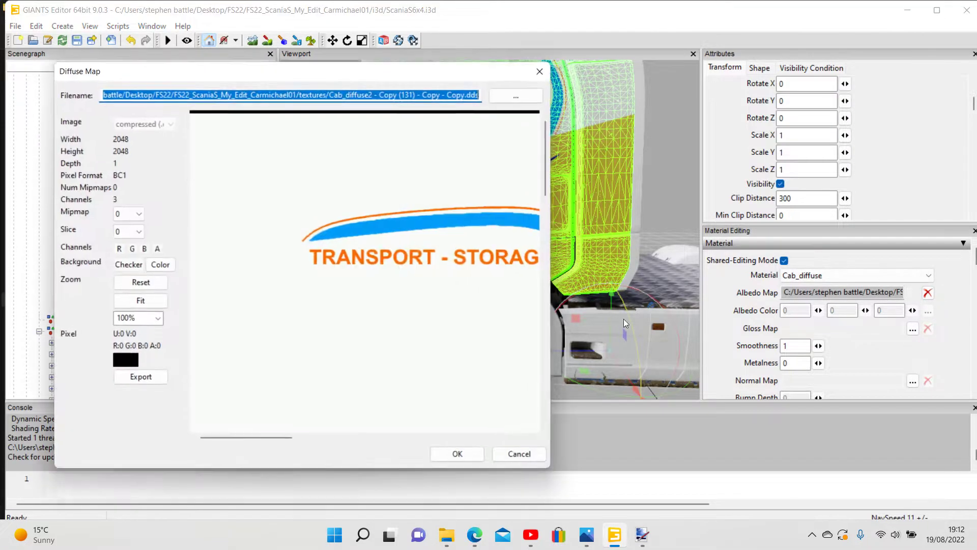
left_click(518, 96)
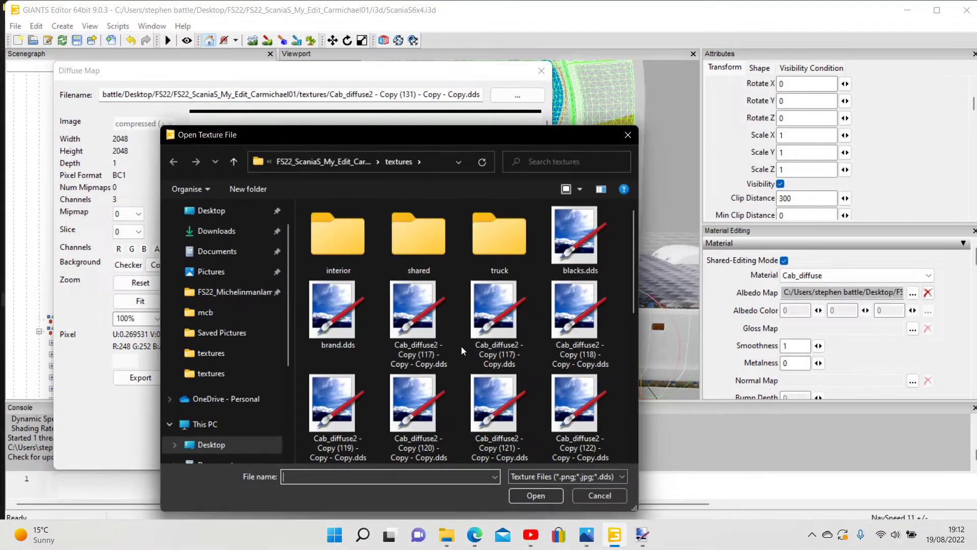
left_click(536, 497)
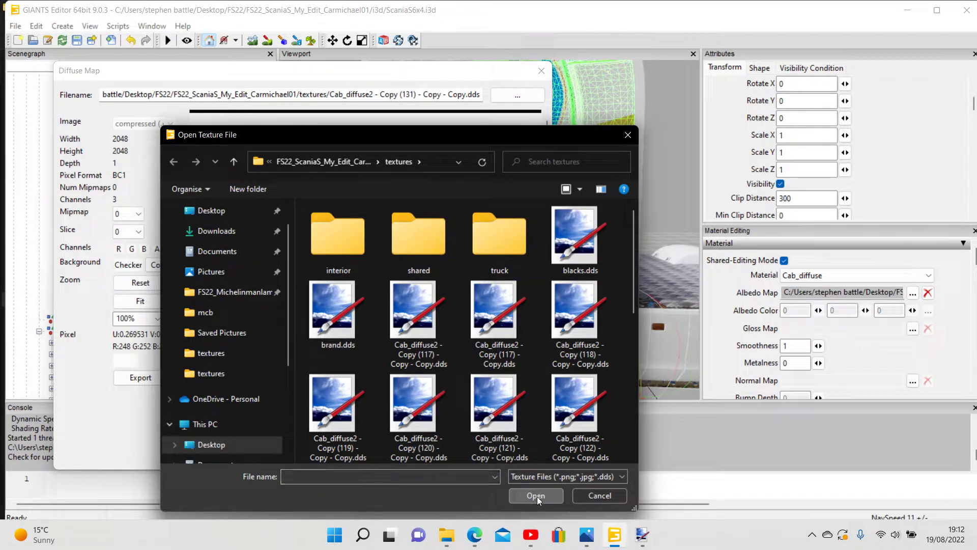
scroll(454, 382, "down", 5)
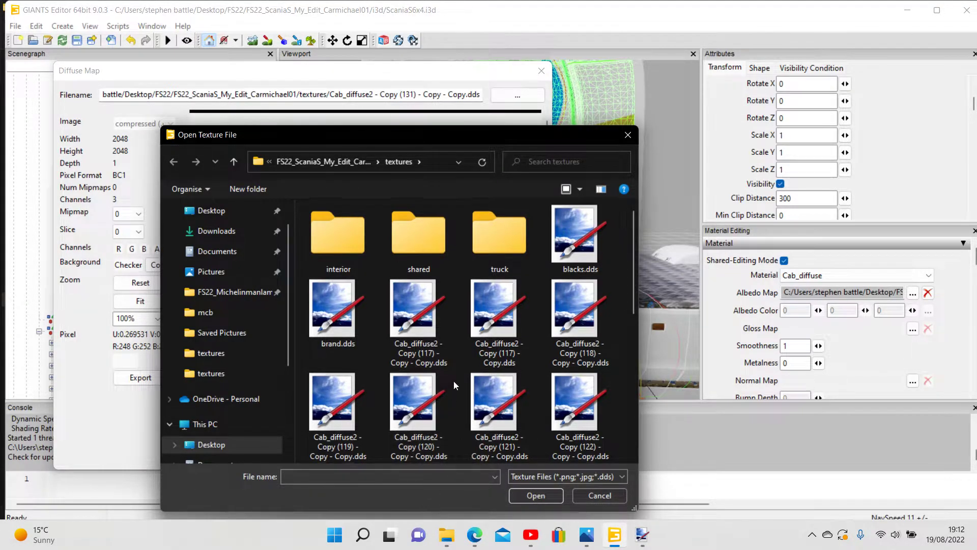
left_click(441, 410)
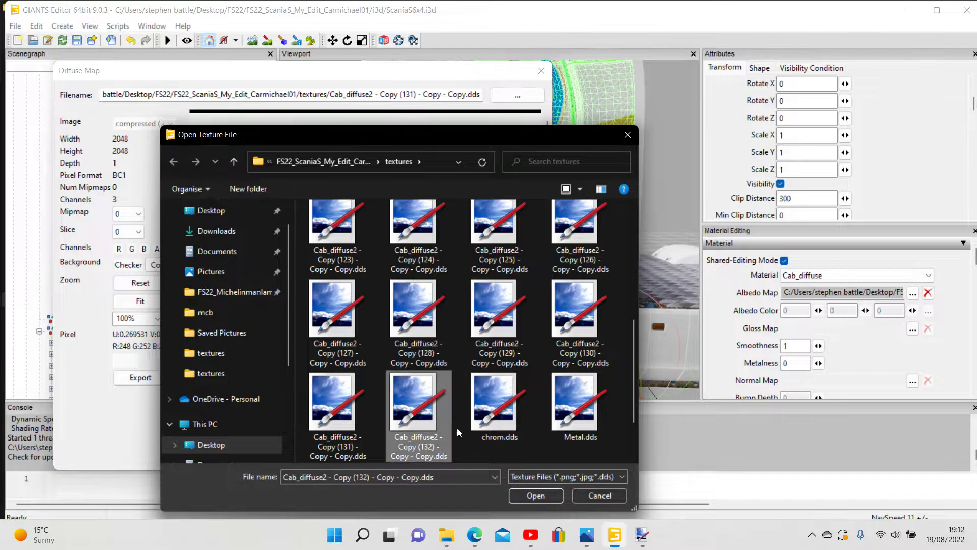
left_click(536, 494)
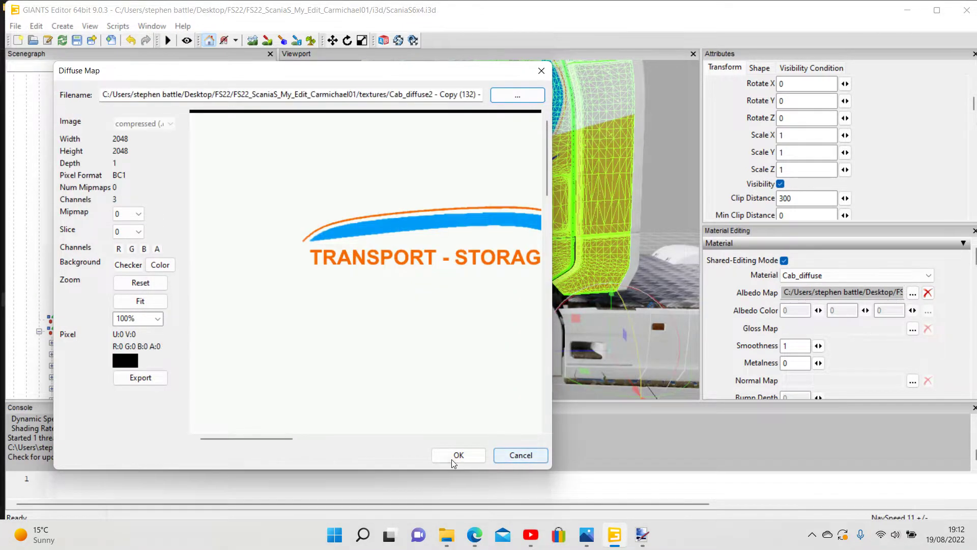
left_click(453, 457)
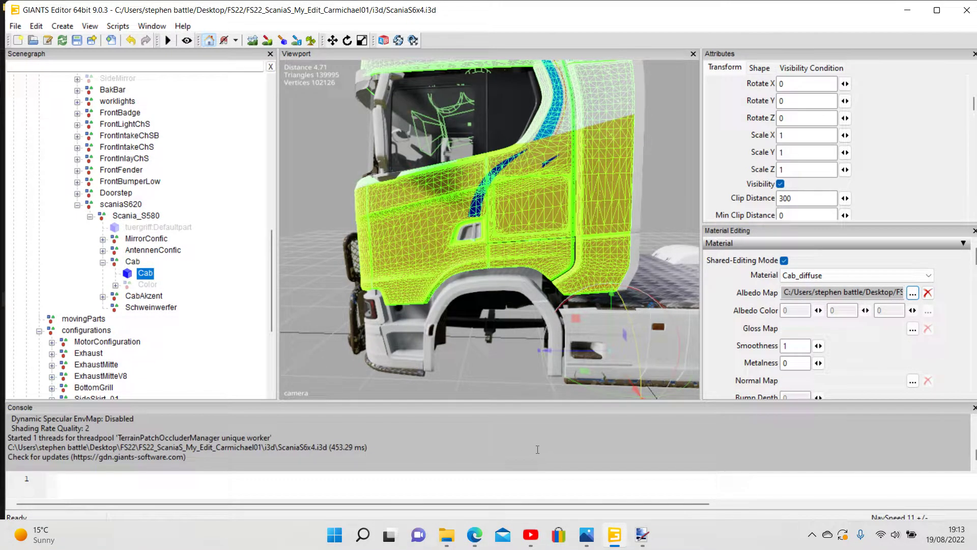
left_click(246, 299)
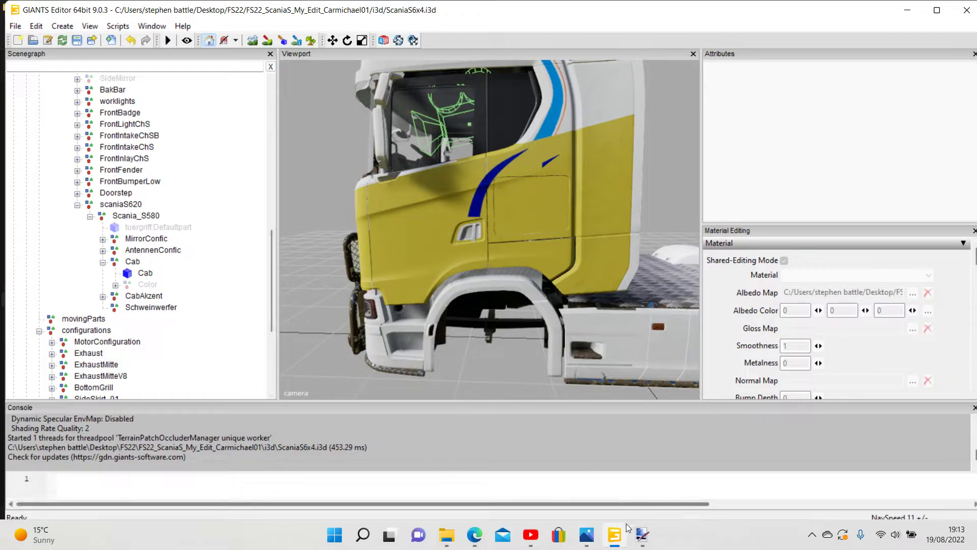
In paint.net, undo the last deselection, enlarge the pasted curved blue stripe selection to about 296 × 272 px, and deselect it
mouse_move(642, 535)
left_click(563, 501)
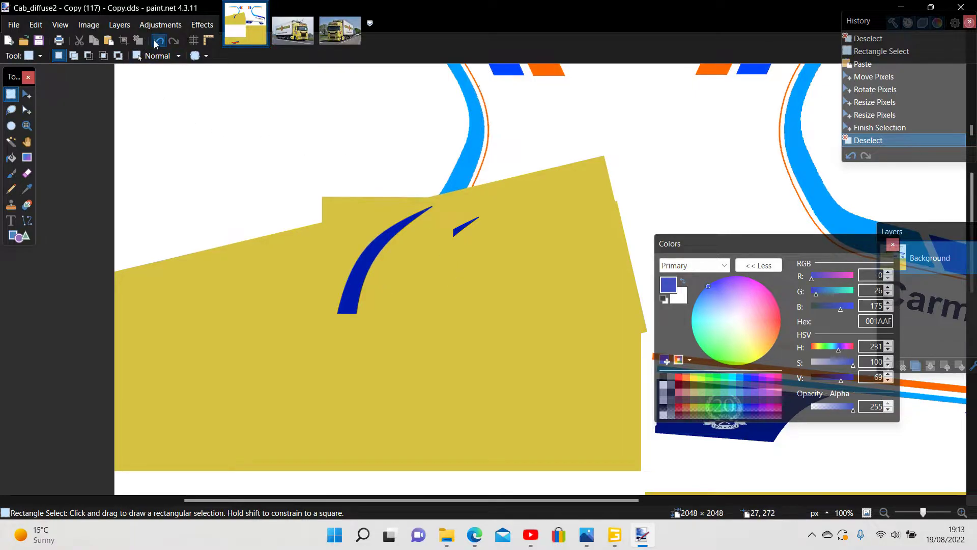
left_click(159, 41)
left_click(155, 43)
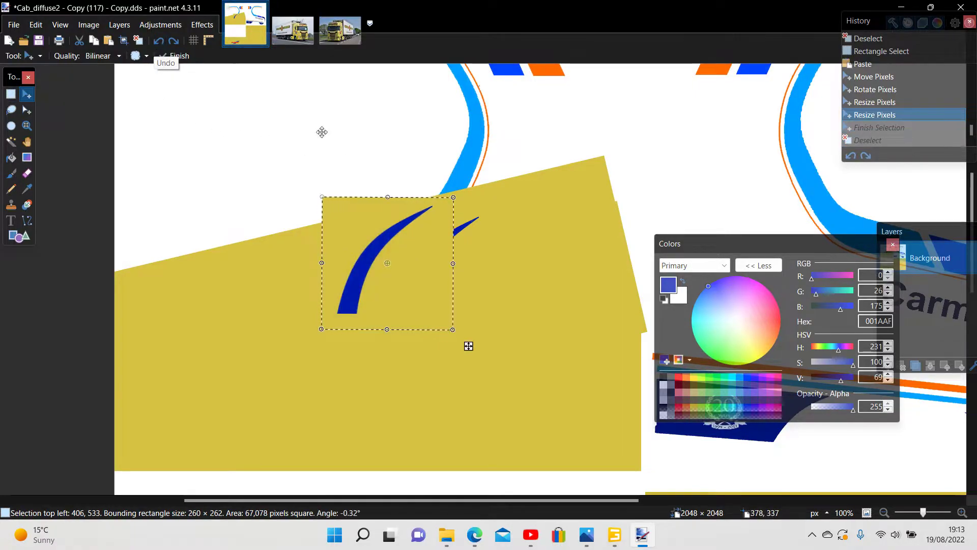
left_click_drag(321, 262, 302, 264)
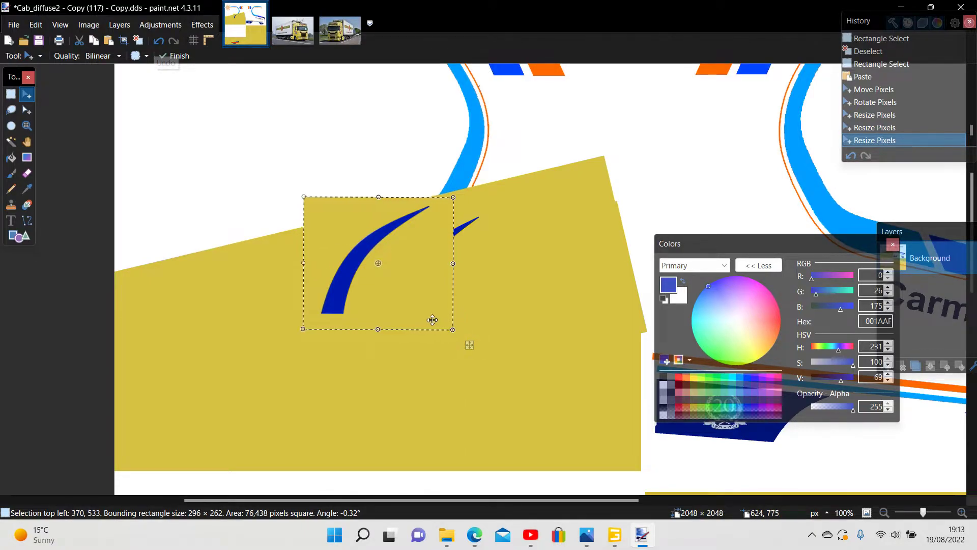
left_click_drag(381, 197, 383, 192)
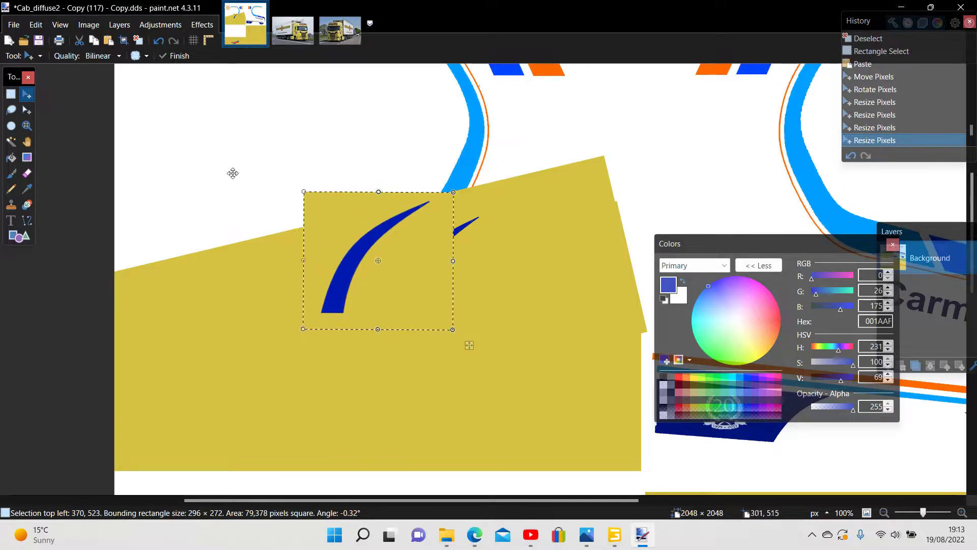
left_click(11, 97)
left_click(61, 362)
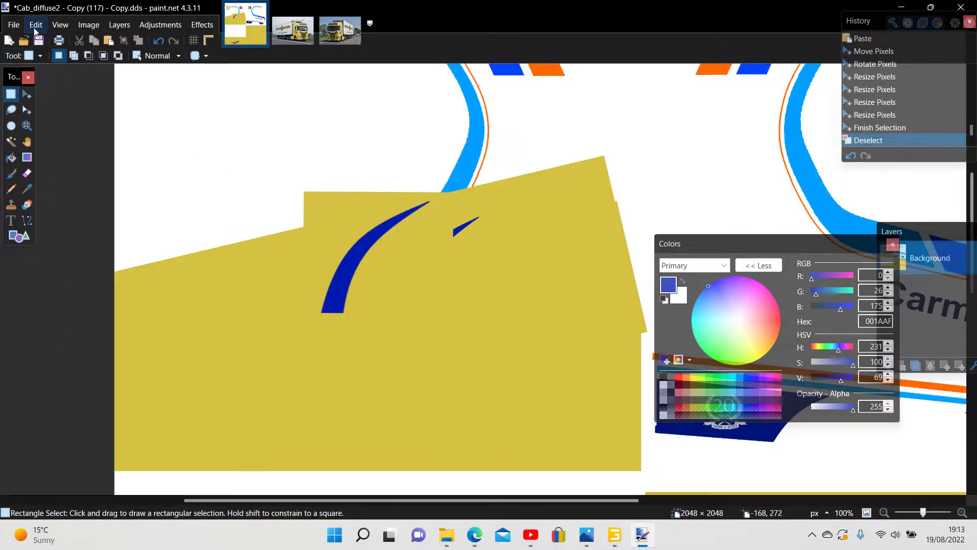
Save the texture over Cab_diffuse2 - Copy (117) - Copy.dds in DDS format, accepting the save configuration
left_click(14, 25)
left_click(32, 125)
left_click(395, 287)
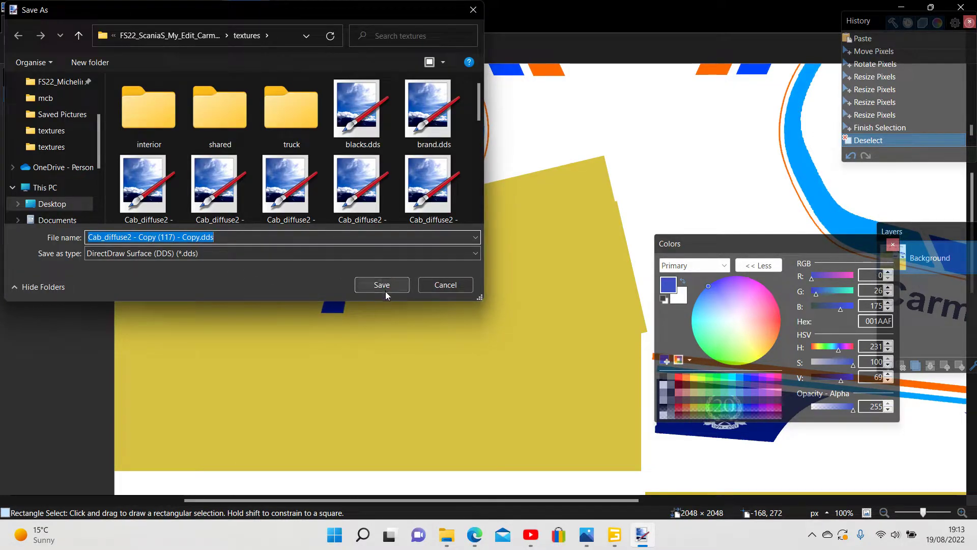
left_click(514, 267)
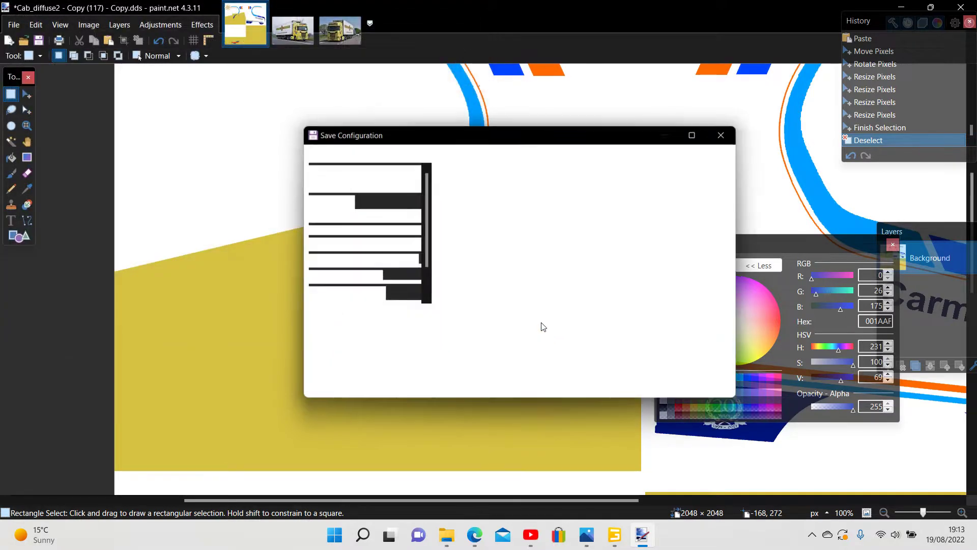
left_click(654, 391)
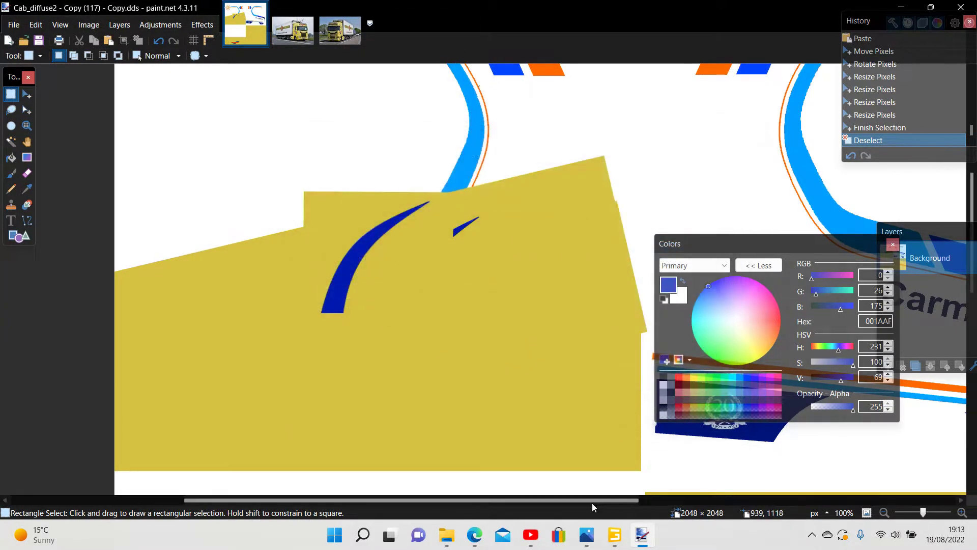
In File Explorer, copy the recent file Cab_diffuse2 - Copy (117) - Copy.dds
left_click(447, 536)
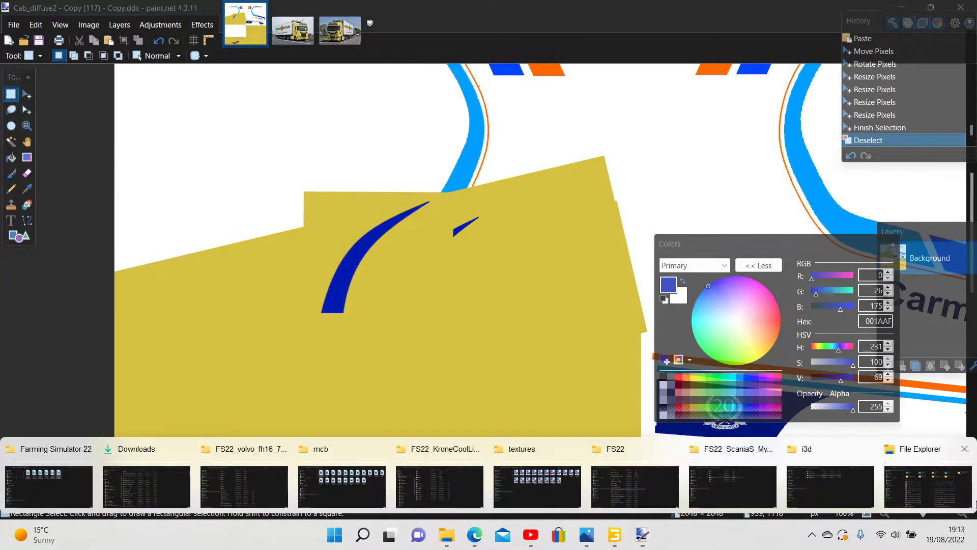
left_click(940, 501)
right_click(317, 220)
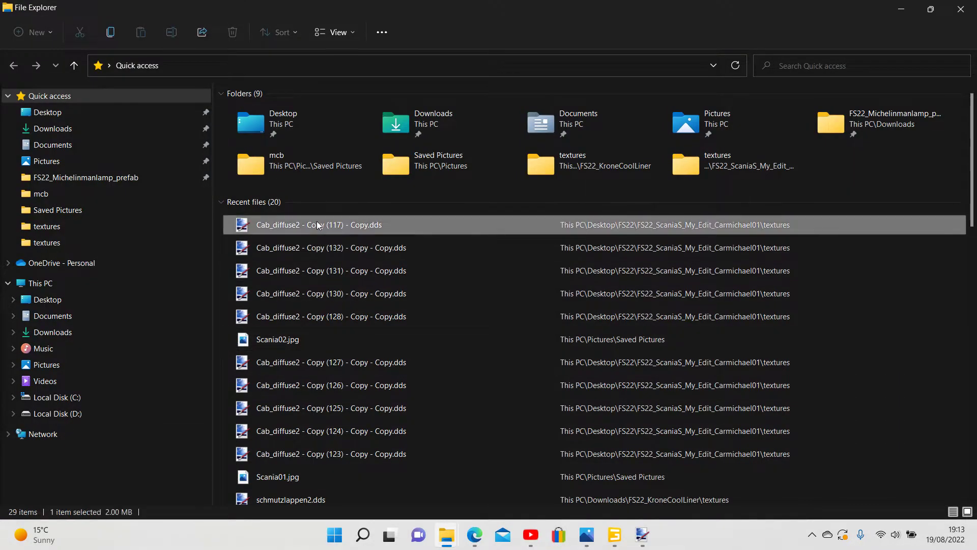
left_click(372, 413)
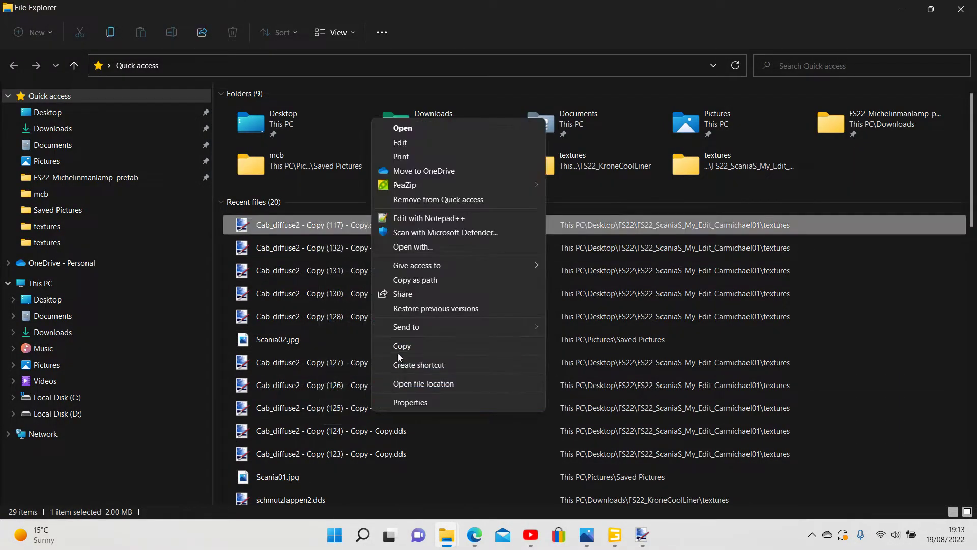
left_click(398, 346)
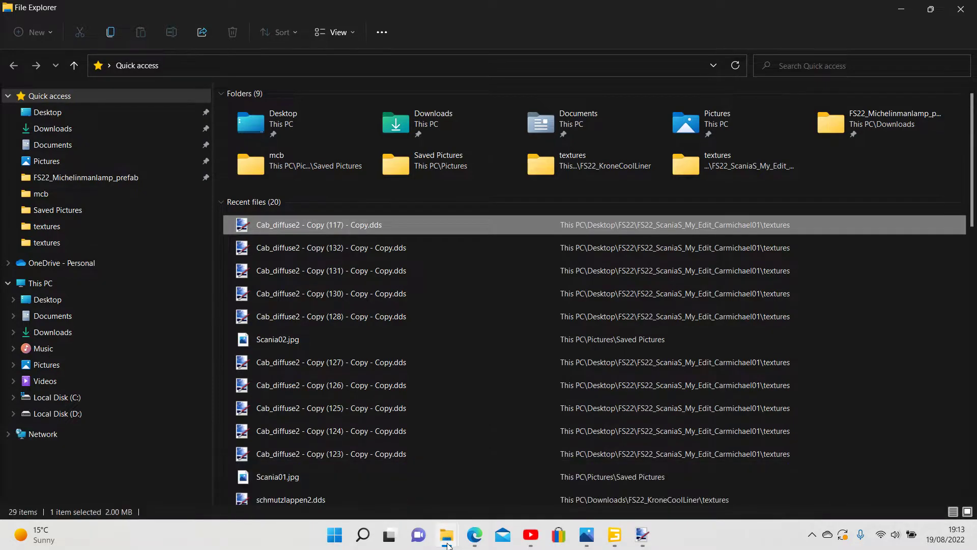
Paste the copied texture into the textures folder of FS22_ScaniaS_My_Edit_Carmichael01
left_click(447, 535)
left_click(733, 486)
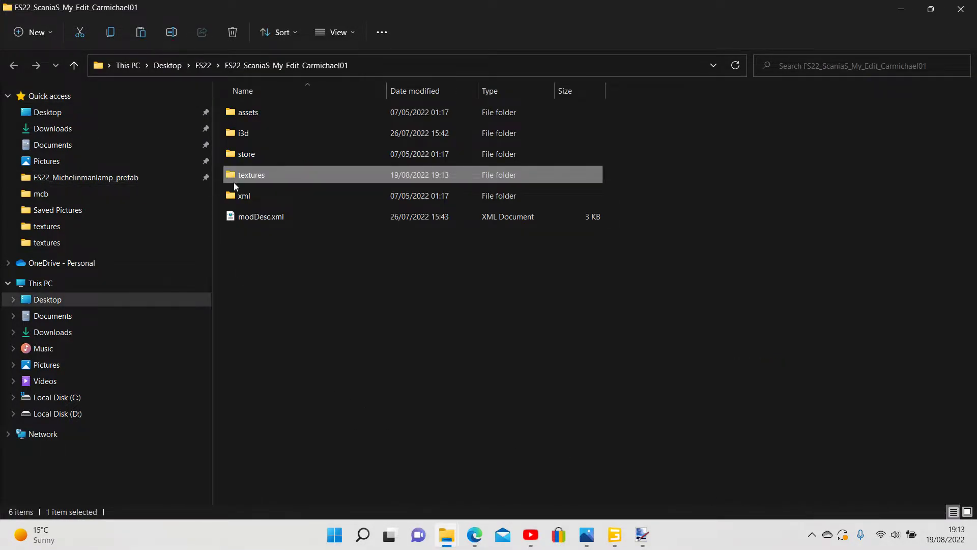
right_click(251, 175)
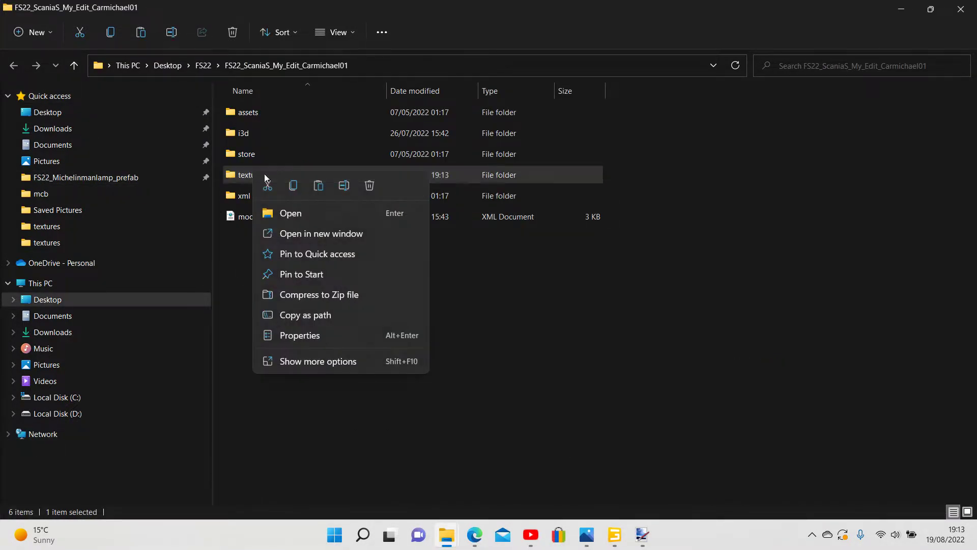
left_click(312, 359)
left_click(340, 283)
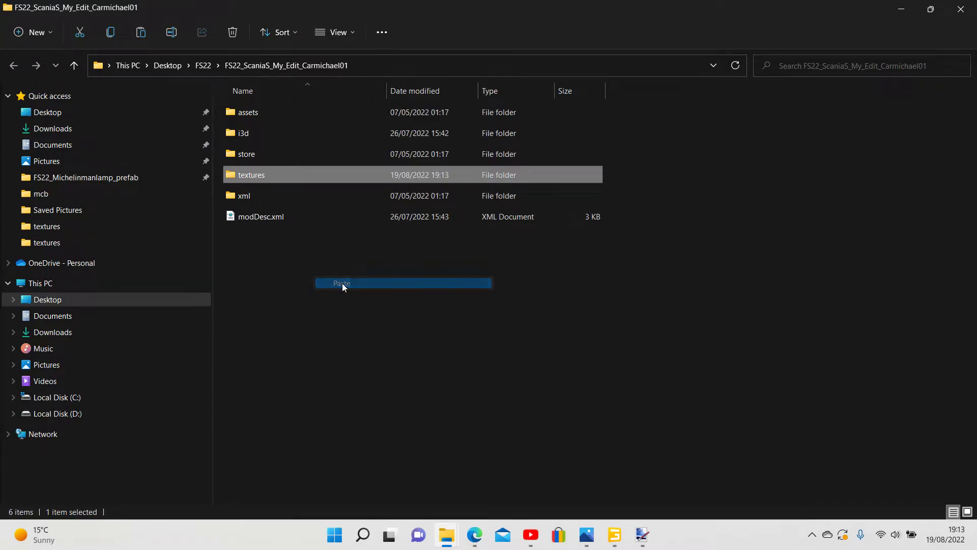
In GIANTS Editor, assign Cab_diffuse2 - Copy (133) - Copy - Copy.dds as the Cab mesh's albedo map and deselect the mesh
left_click(585, 489)
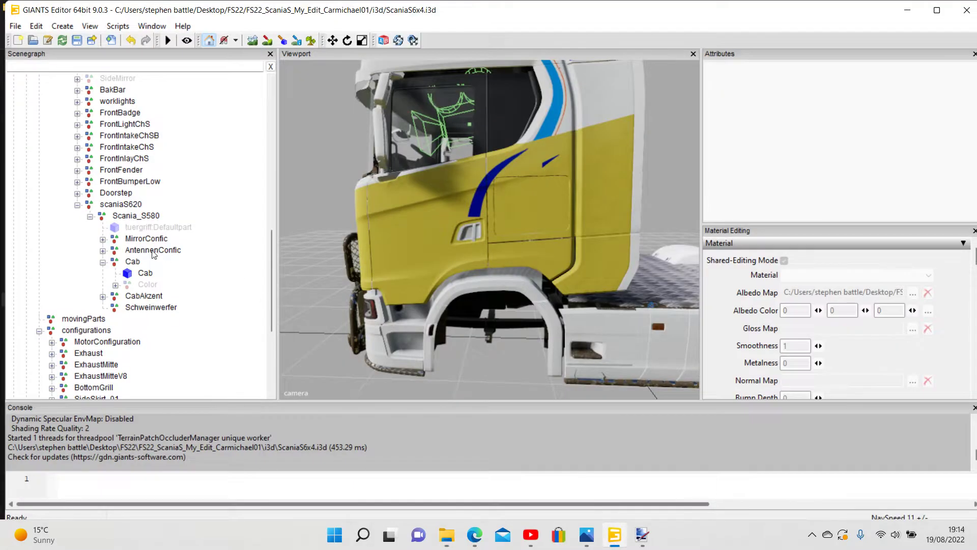
left_click(145, 274)
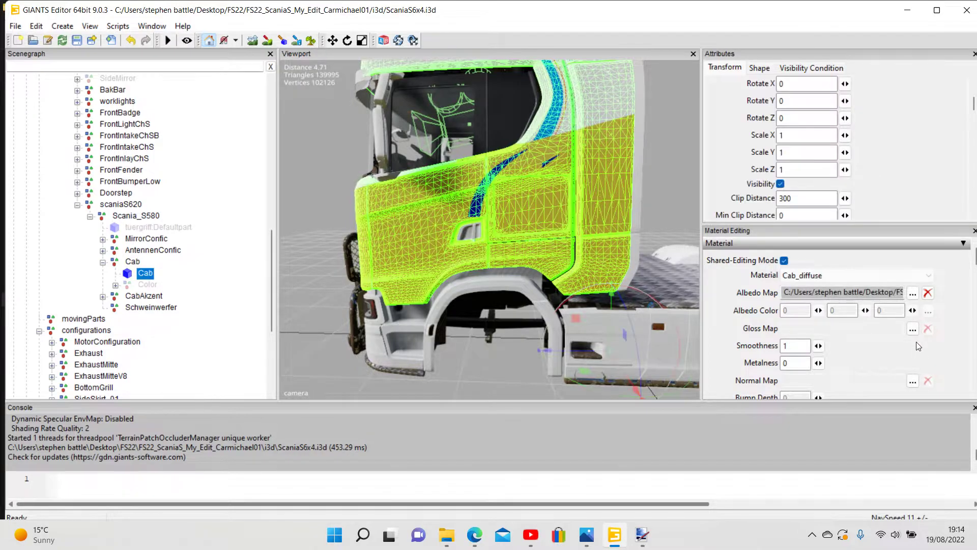
left_click(912, 294)
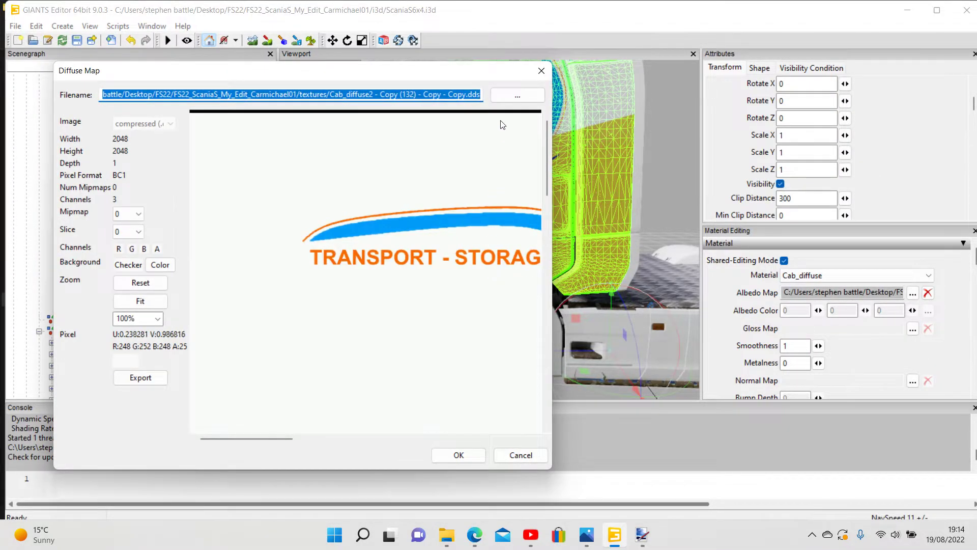
left_click(512, 96)
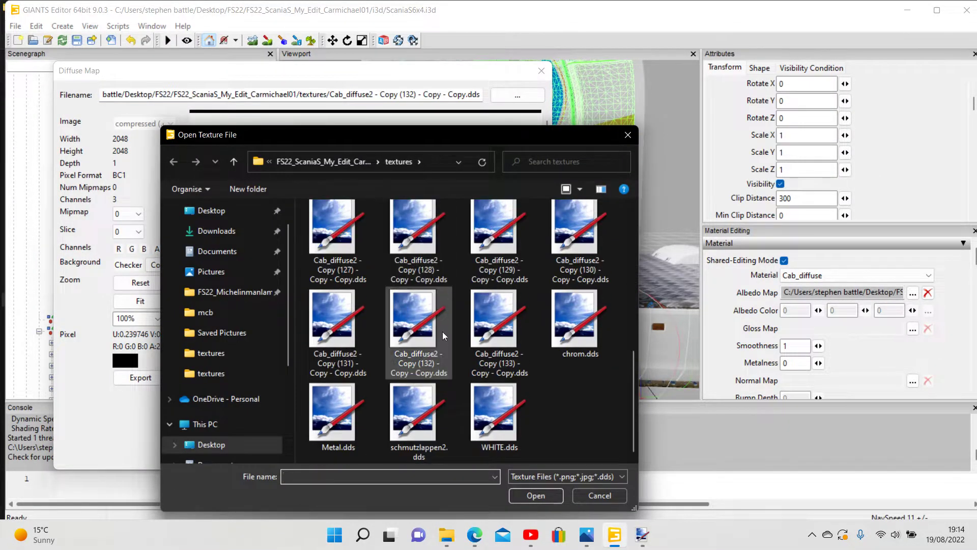
left_click(451, 345)
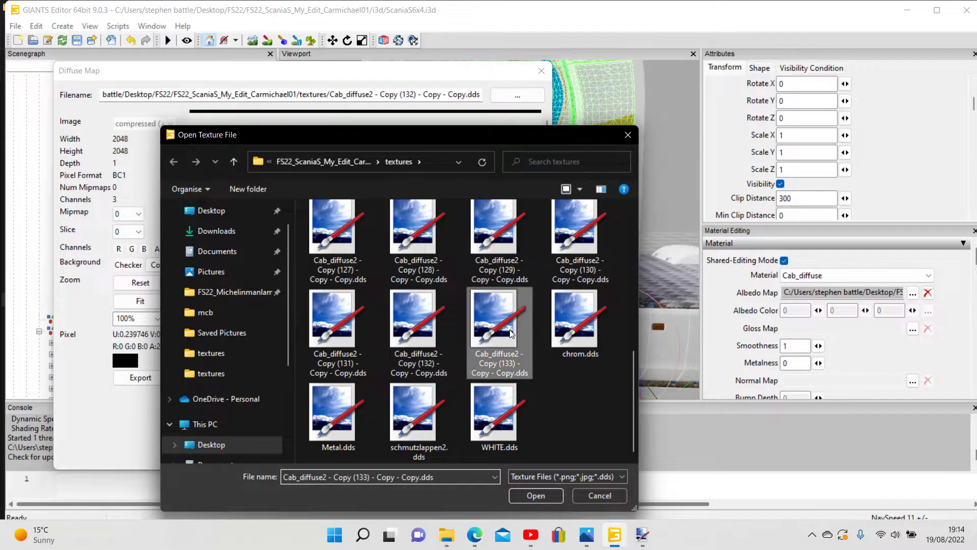
left_click(534, 494)
left_click(455, 455)
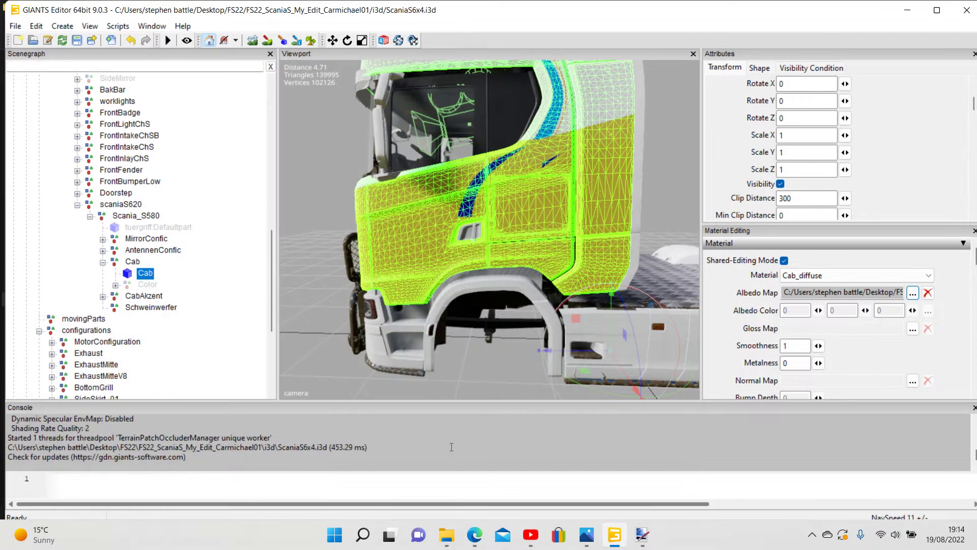
left_click(242, 340)
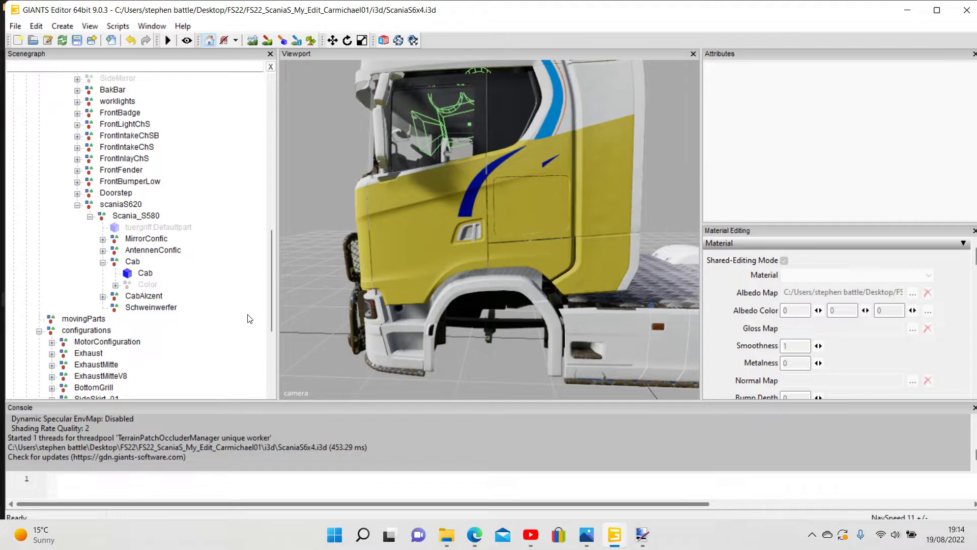
In paint.net, draw a line about 253 pixels long down from the large blue stripe's tip and bend it along the stripe's inner edge
left_click(642, 534)
left_click(540, 498)
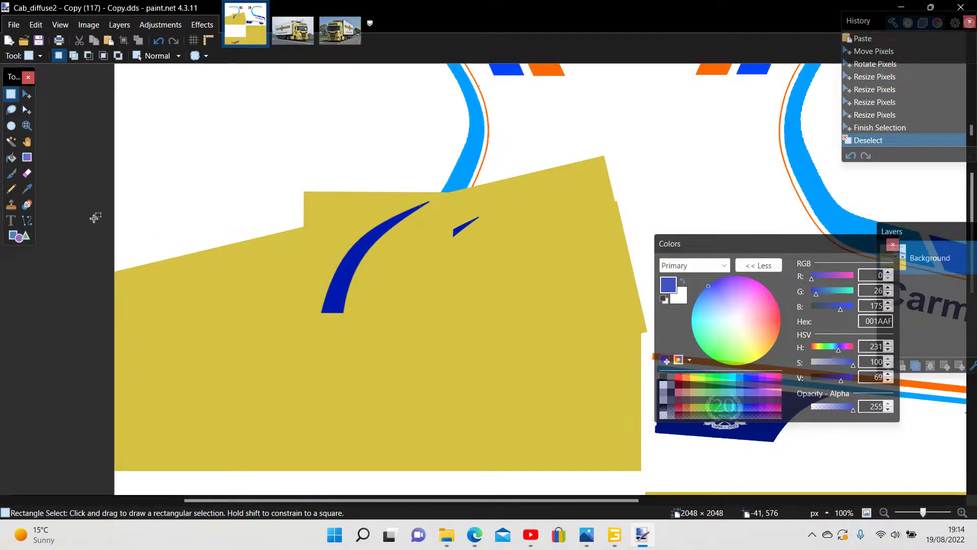
left_click(27, 220)
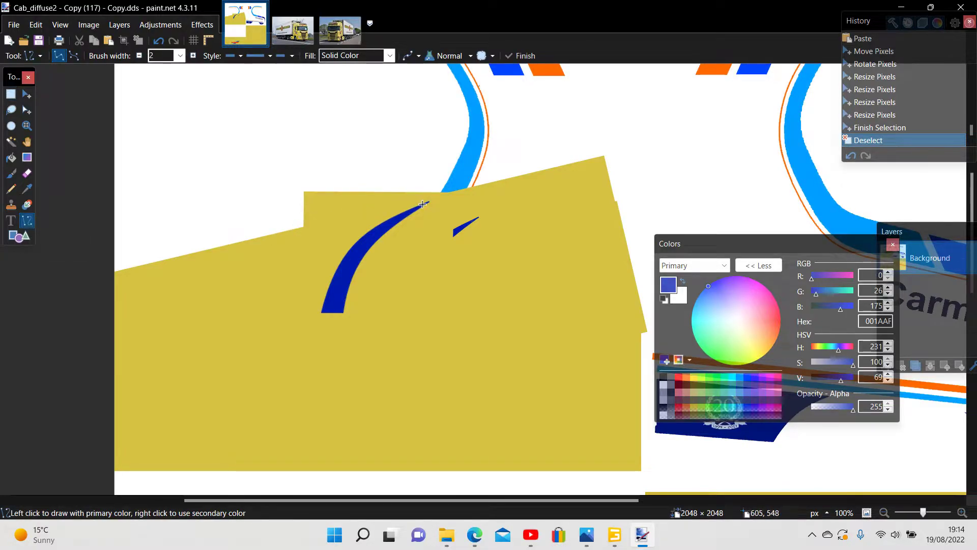
mouse_move(425, 204)
left_mouse_down()
mouse_move(374, 245)
mouse_move(354, 312)
left_mouse_up()
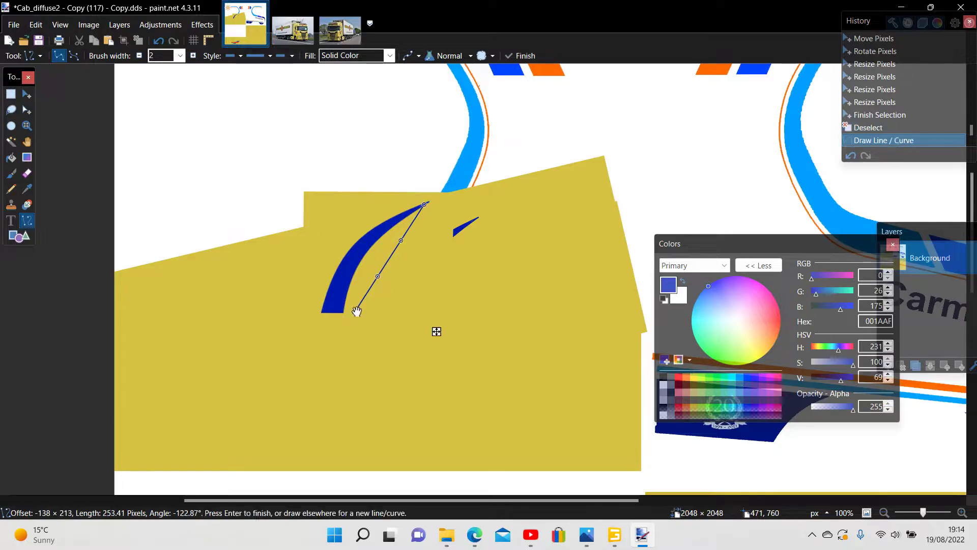
left_click_drag(379, 279, 372, 263)
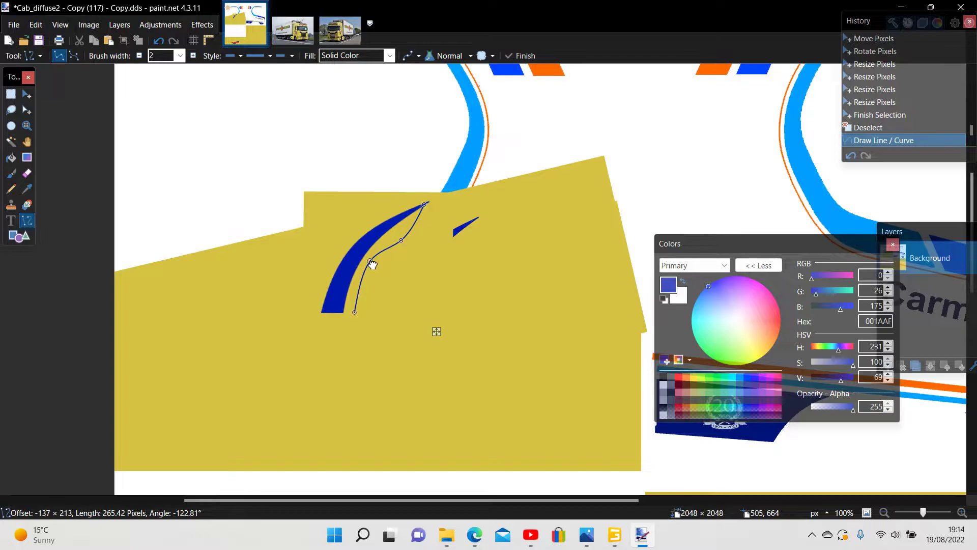
left_click_drag(372, 263, 397, 229)
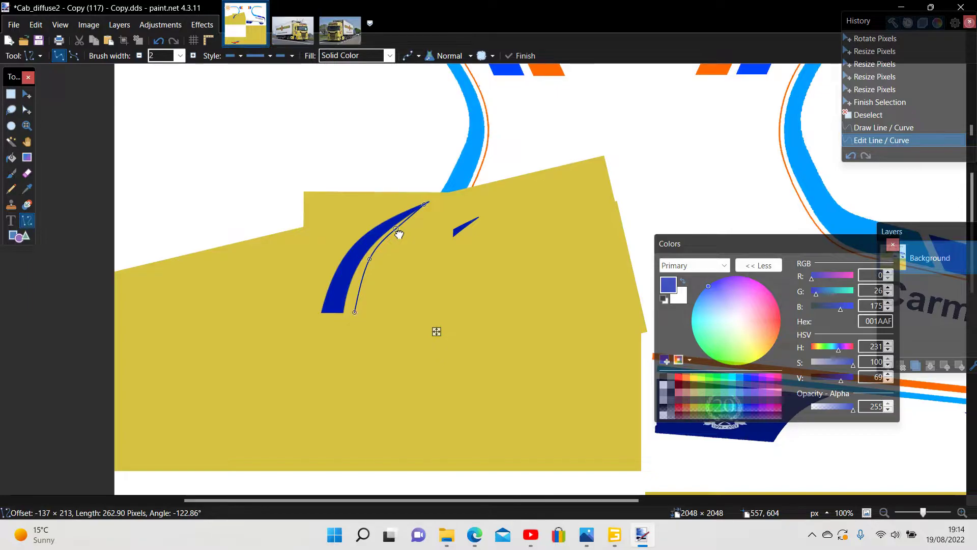
Shift the curve's lower end away from the stripe, reshape it into a smooth arc and finish the line
left_click_drag(356, 315, 364, 313)
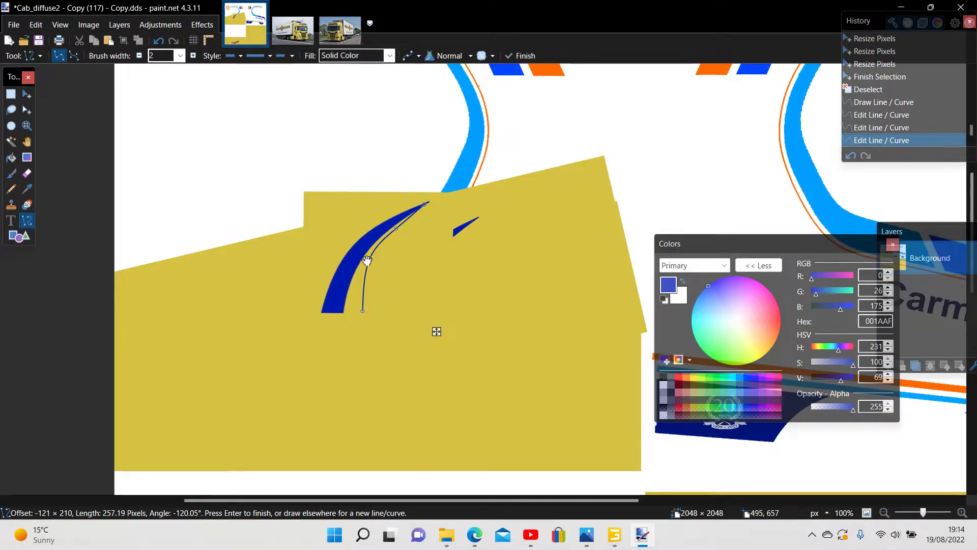
left_click_drag(370, 259, 367, 269)
left_click_drag(397, 230, 393, 234)
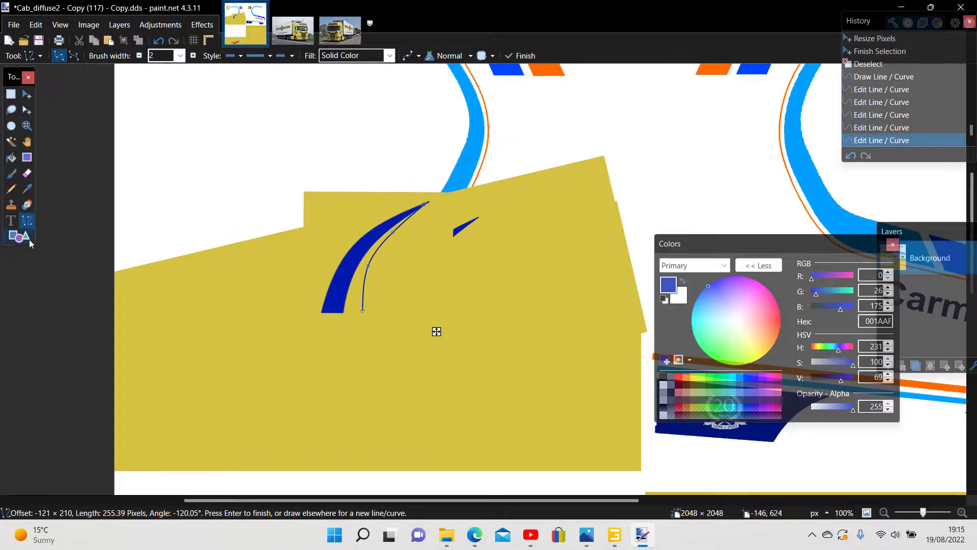
left_click(11, 95)
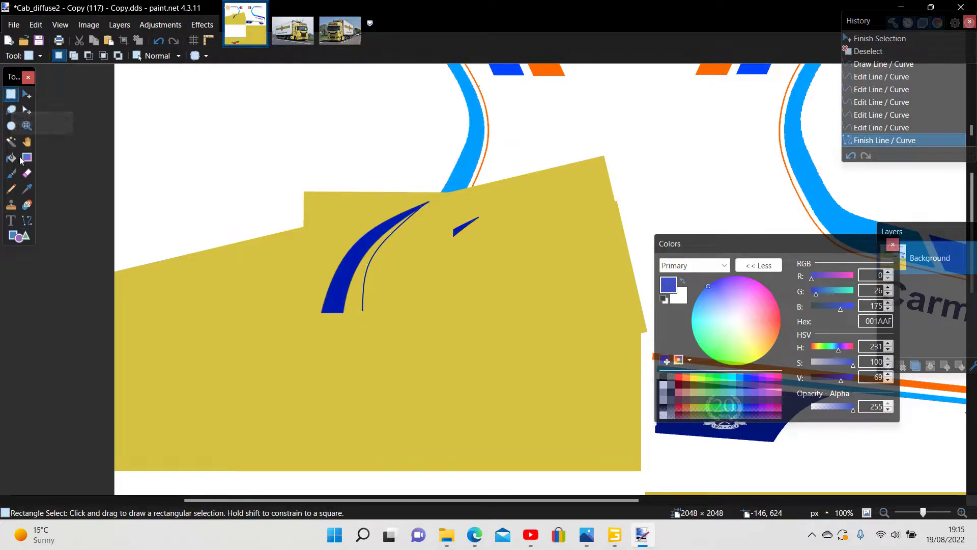
Draw a line about 48 pixels long joining the stripe's lower corner to the curve's lower end
left_click(27, 220)
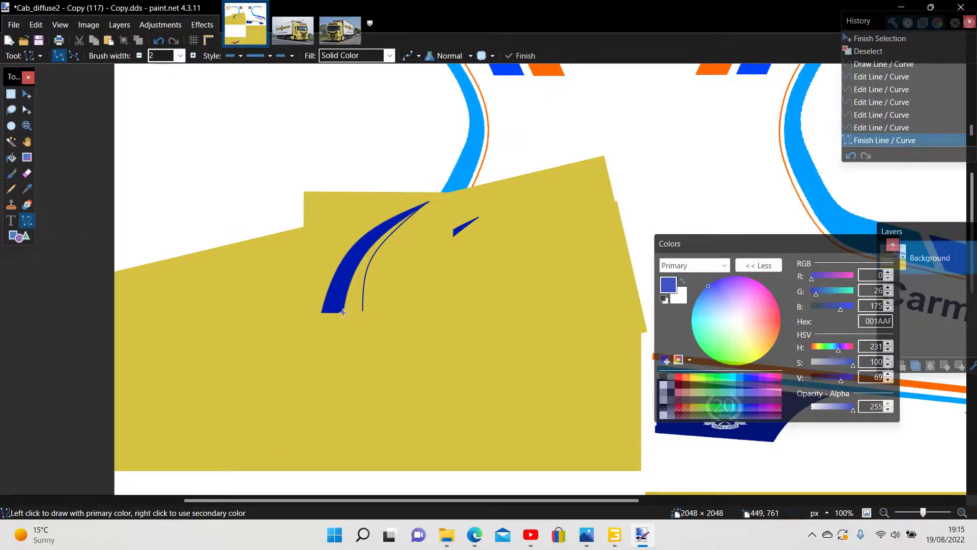
left_click_drag(341, 313, 387, 316)
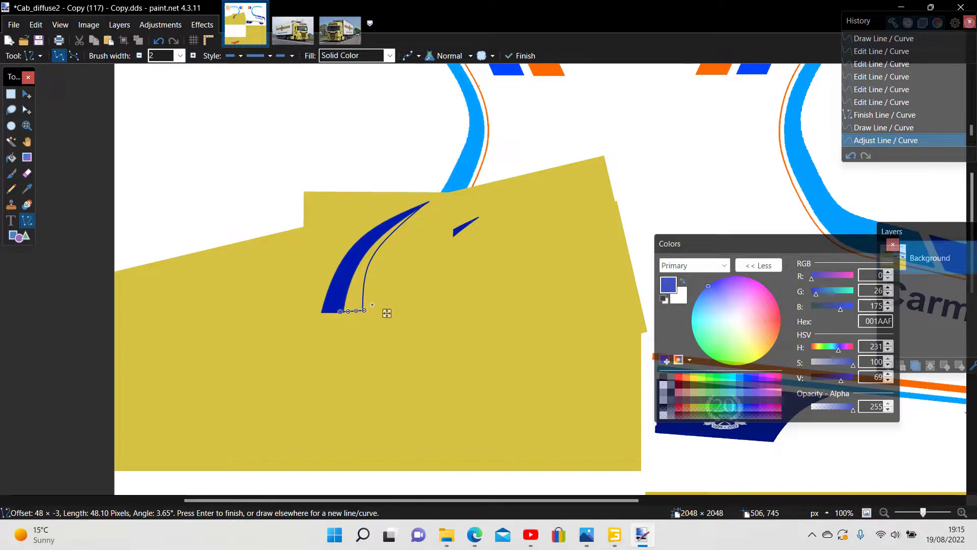
left_click_drag(372, 306, 373, 307)
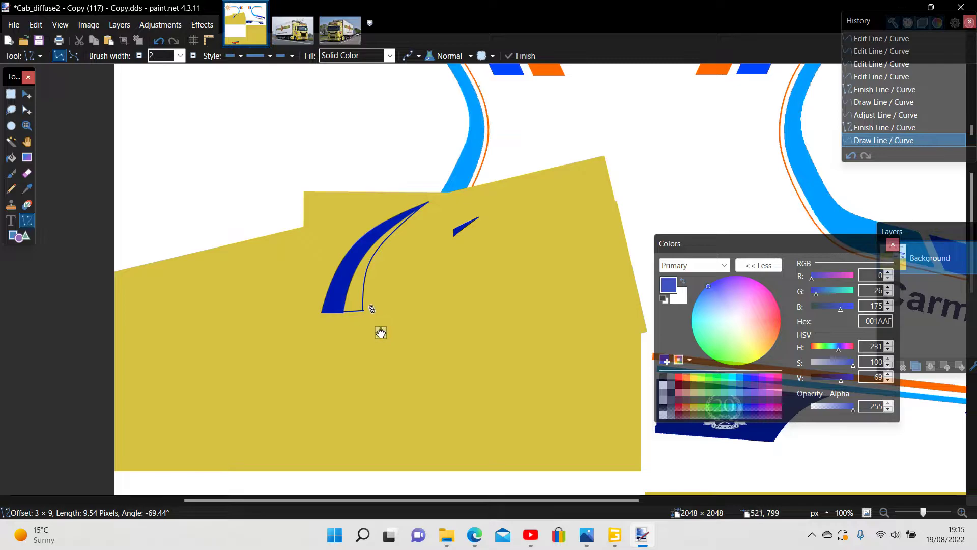
left_click(380, 331)
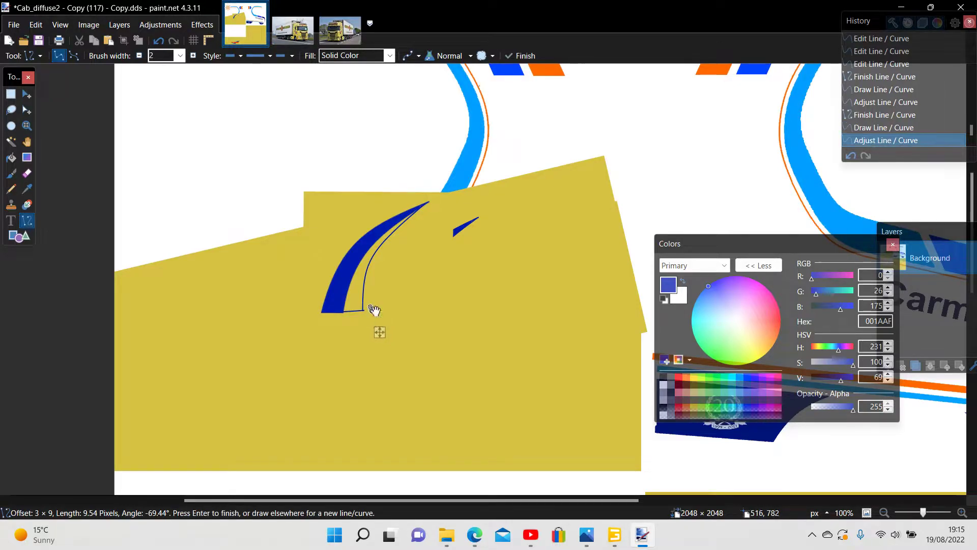
left_click(155, 44)
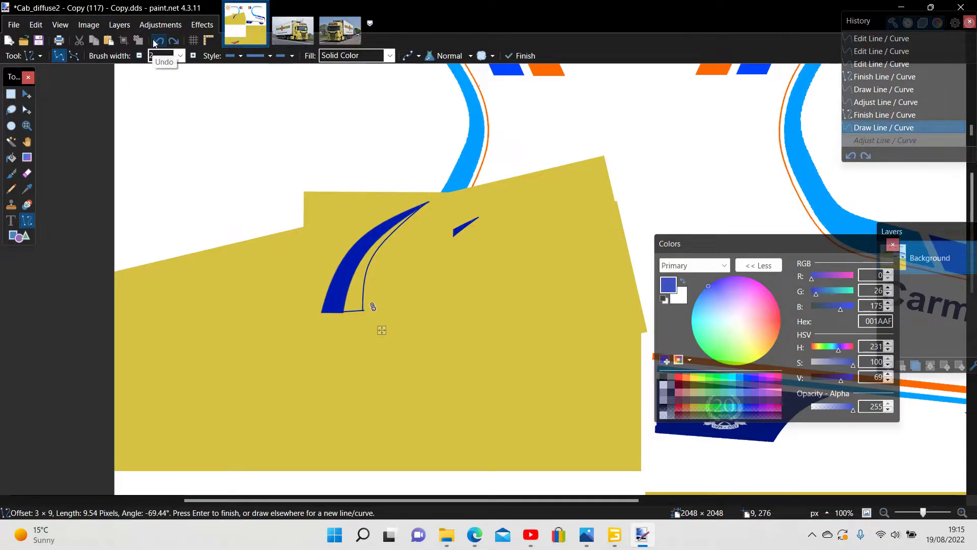
left_click(154, 43)
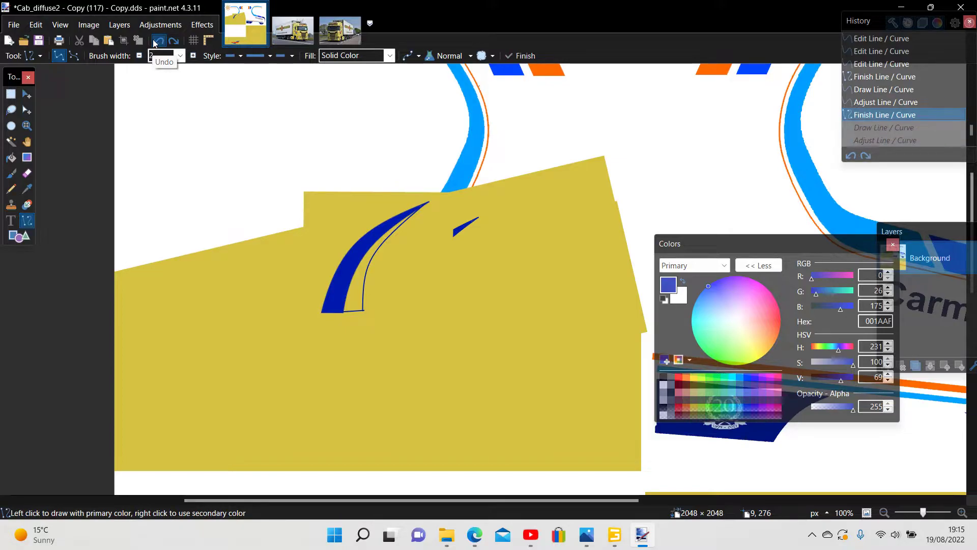
left_click(154, 43)
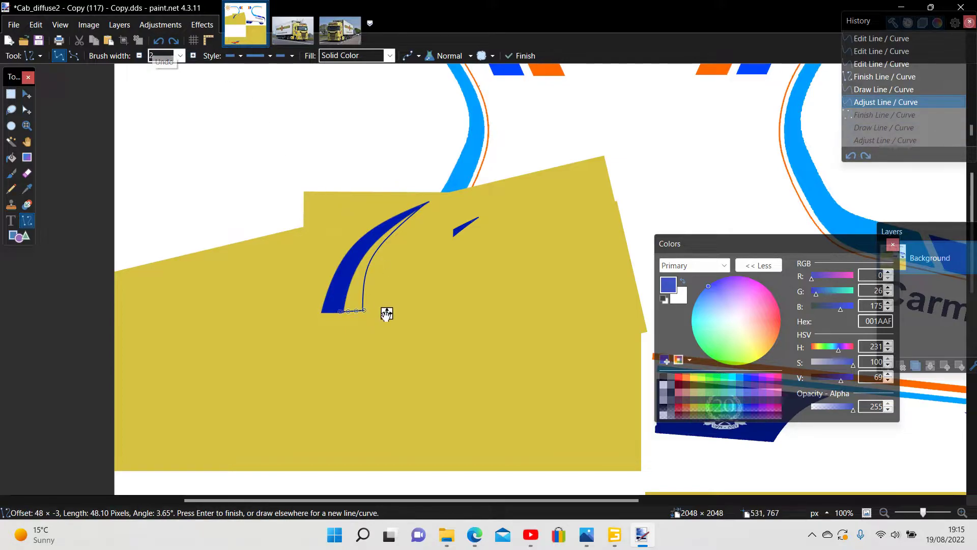
Nudge the closing line into place, finish it, and fill the enclosed gap beside the stripe with the blue primary colour
left_click_drag(386, 315, 384, 315)
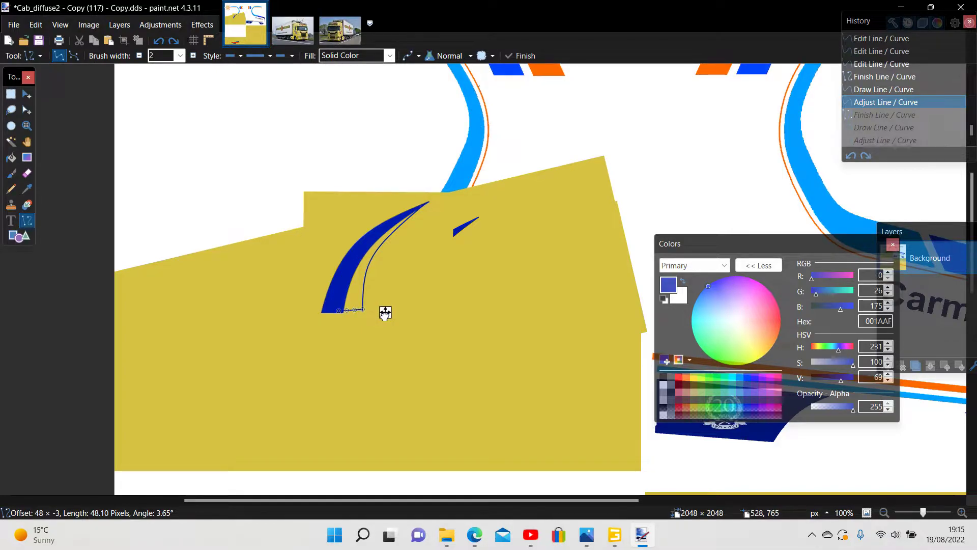
key("Return")
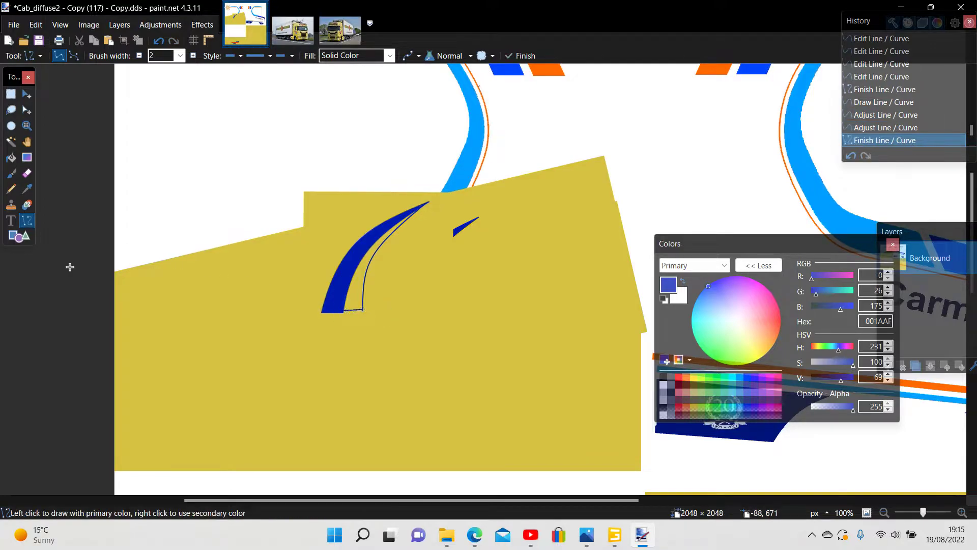
left_click(11, 158)
left_click(352, 302)
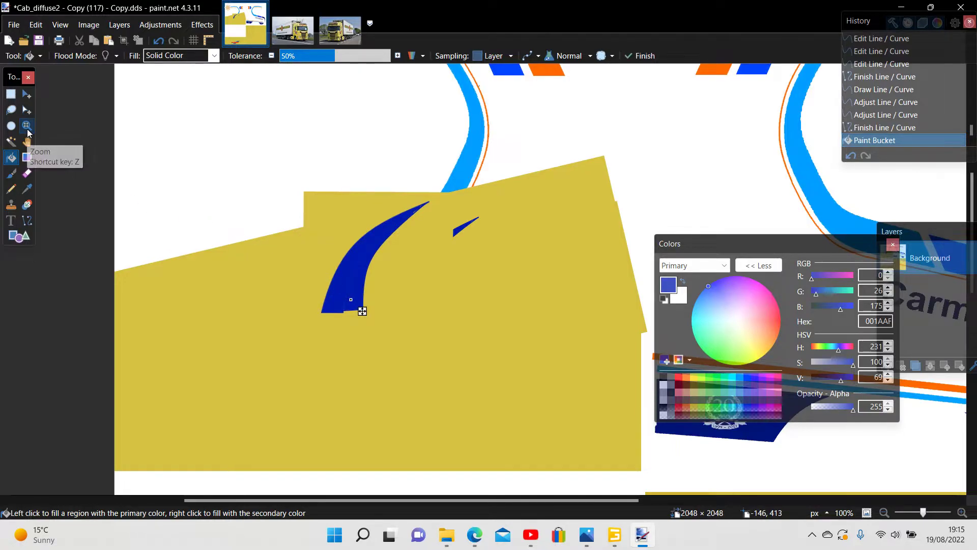
left_click(12, 95)
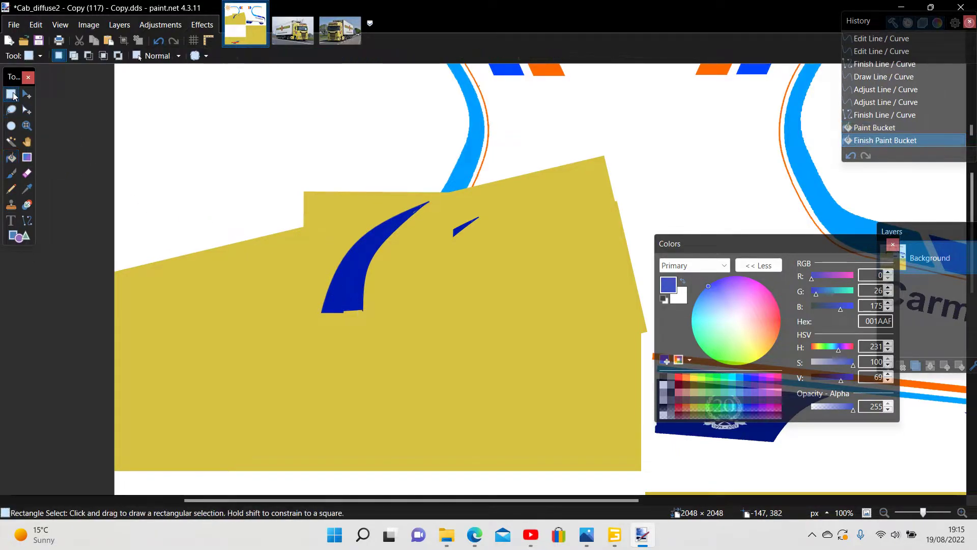
Save the widened stripe texture in DDS format over Cab_diffuse2 - Copy (117) - Copy.dds, accepting the save configuration
left_click(14, 25)
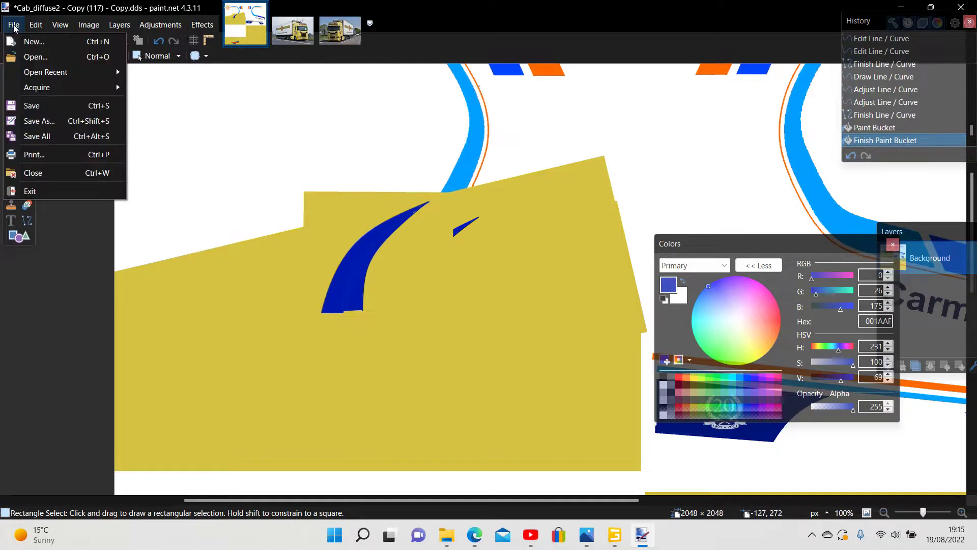
left_click(36, 121)
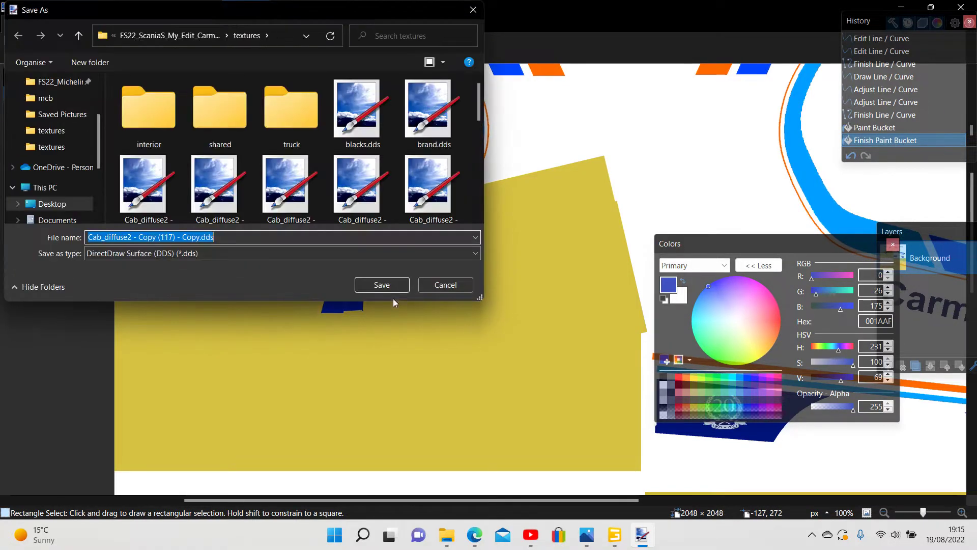
left_click(382, 285)
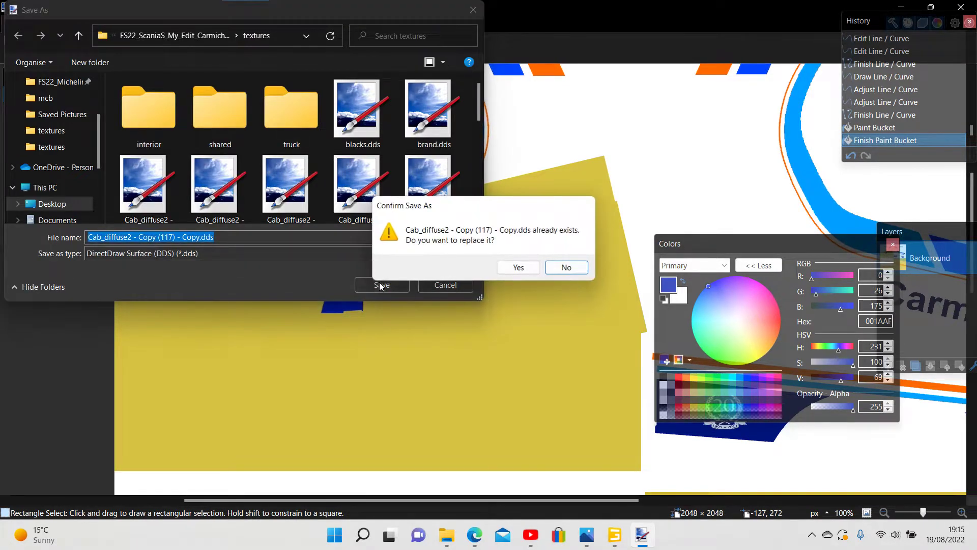
left_click(518, 269)
left_click(644, 395)
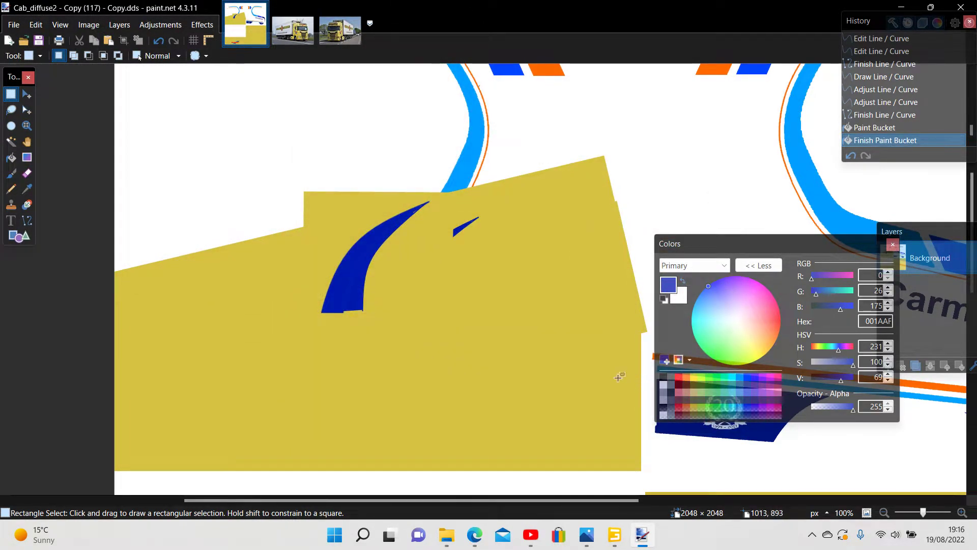
In File Explorer's Quick access, copy the recent file Cab_diffuse2 - Copy (117) - Copy.dds
left_click(444, 532)
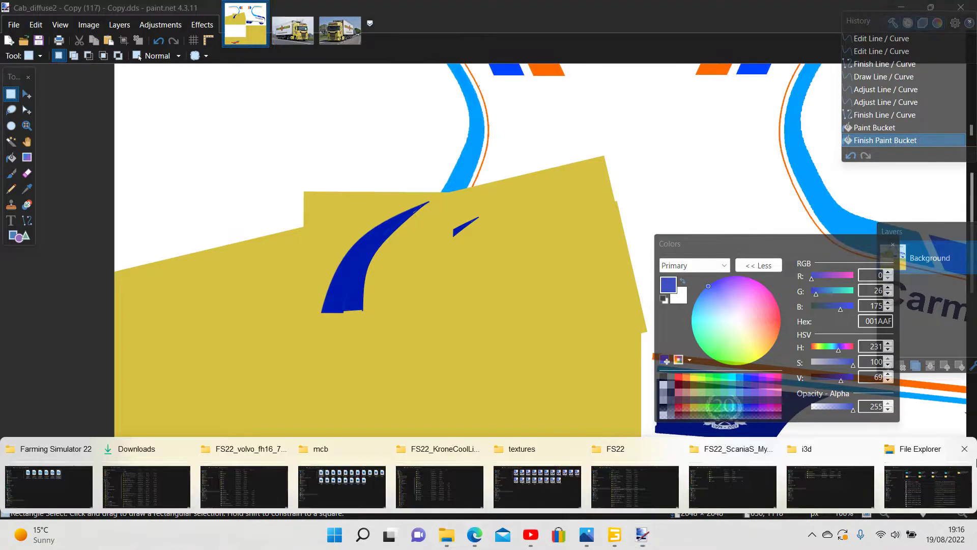
left_click(923, 477)
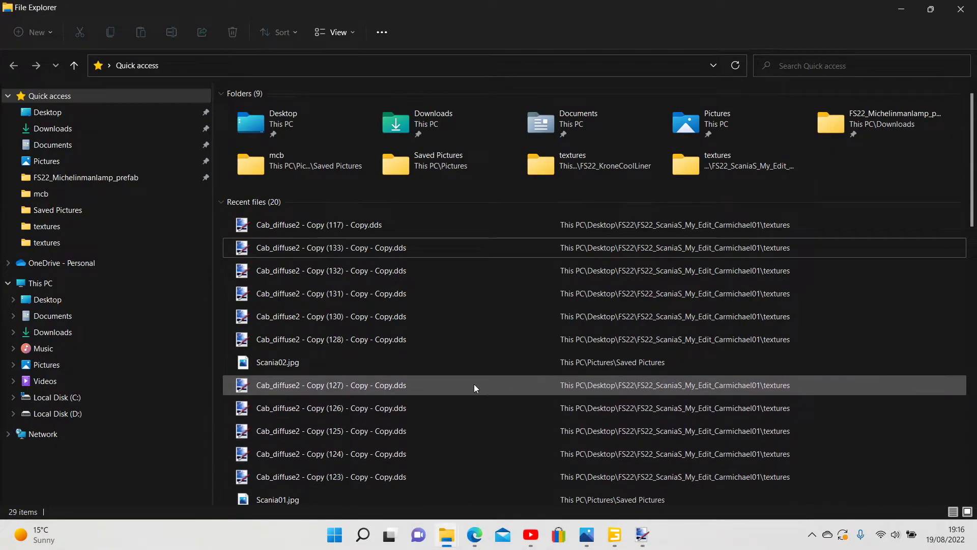
right_click(341, 225)
left_click(401, 418)
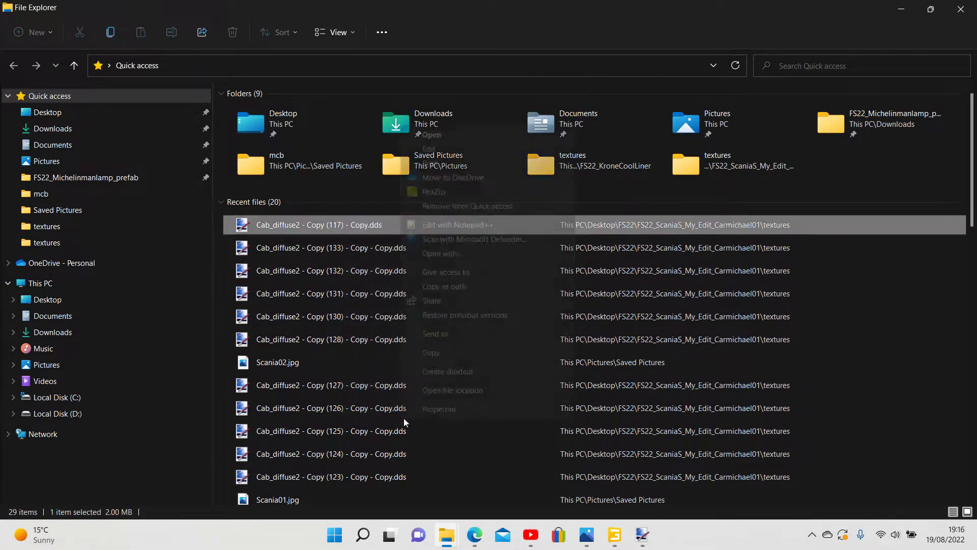
left_click(431, 353)
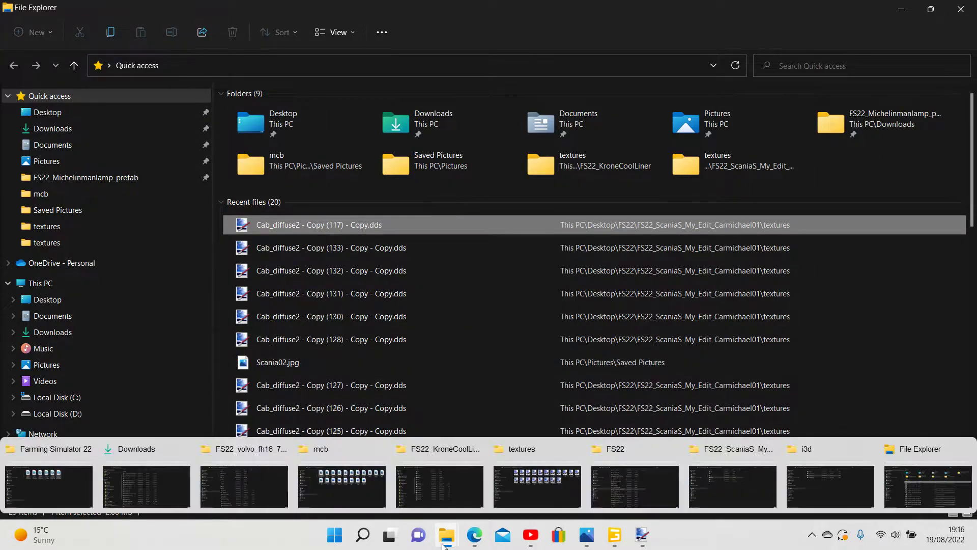
Bring up the FS22_ScaniaS_My_Edit_Carmichael01 folder window and try to paste the copied file into its textures folder
left_click(445, 543)
left_click(742, 498)
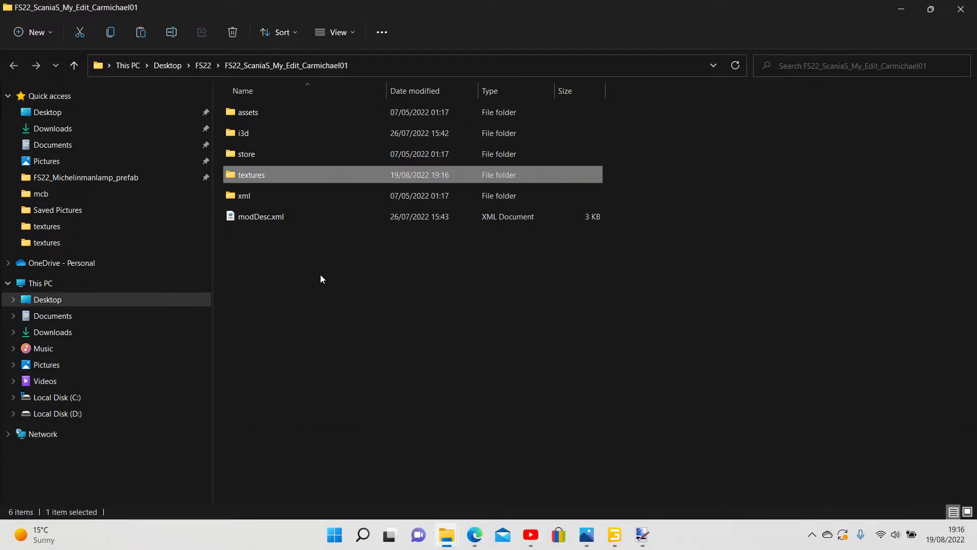
right_click(247, 176)
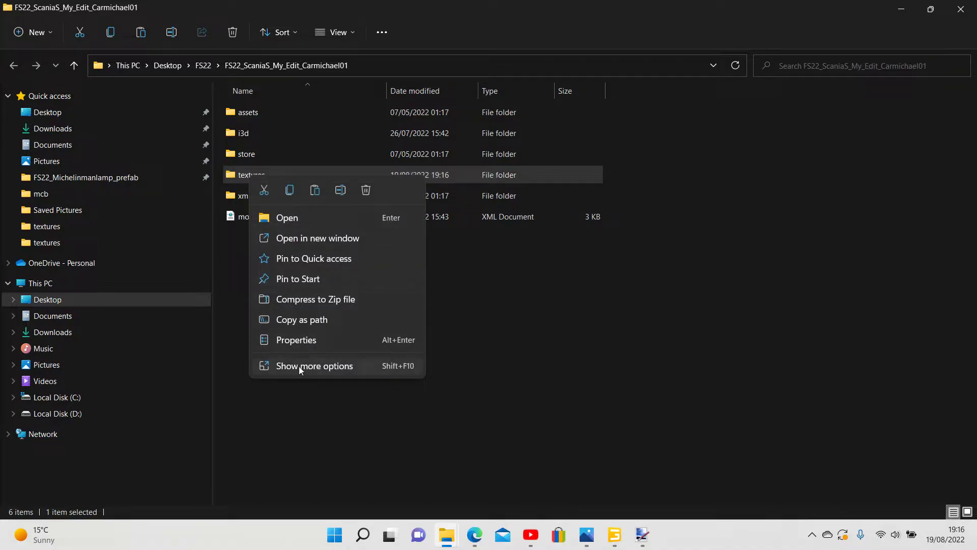
left_click(327, 366)
left_click(332, 288)
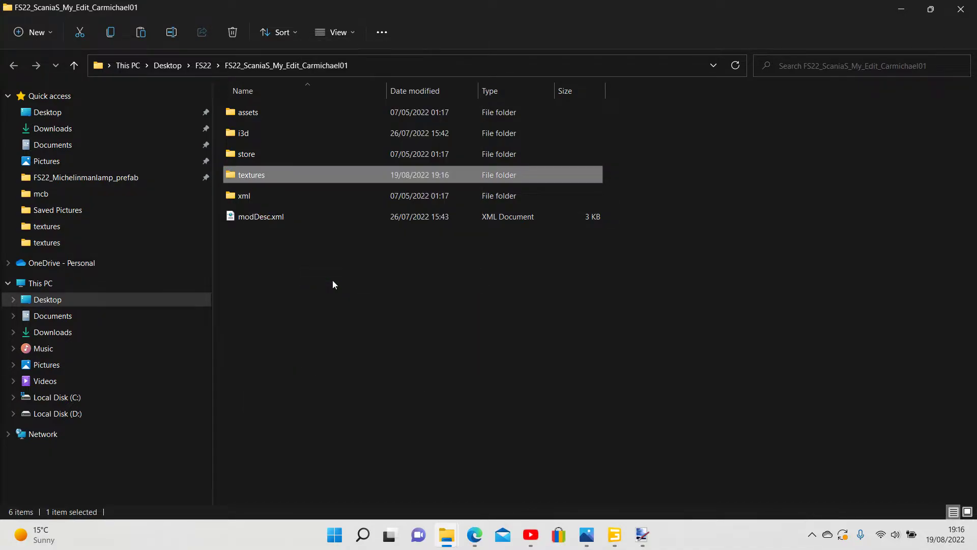
Try again to paste the clipboard contents into the textures folder, cancelling the interrupted action
right_click(252, 176)
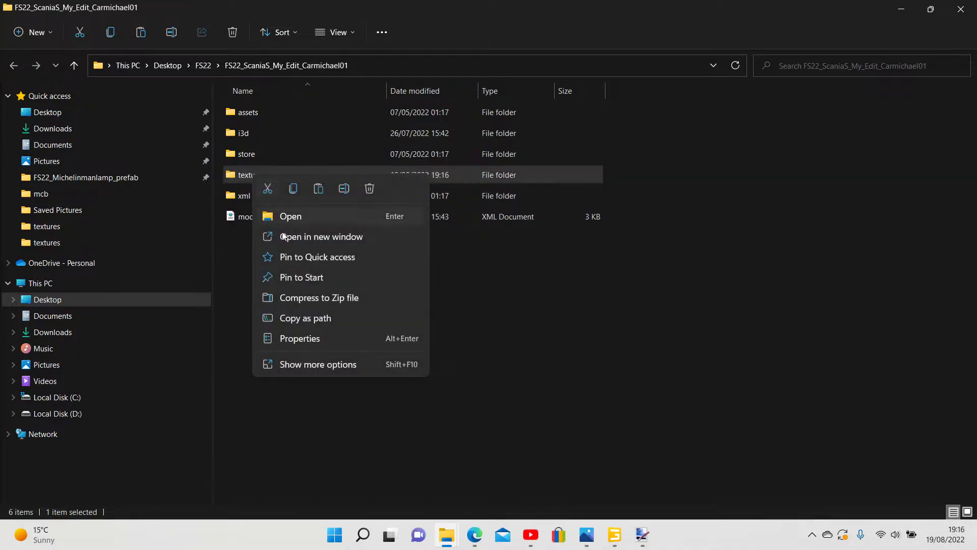
left_click(306, 363)
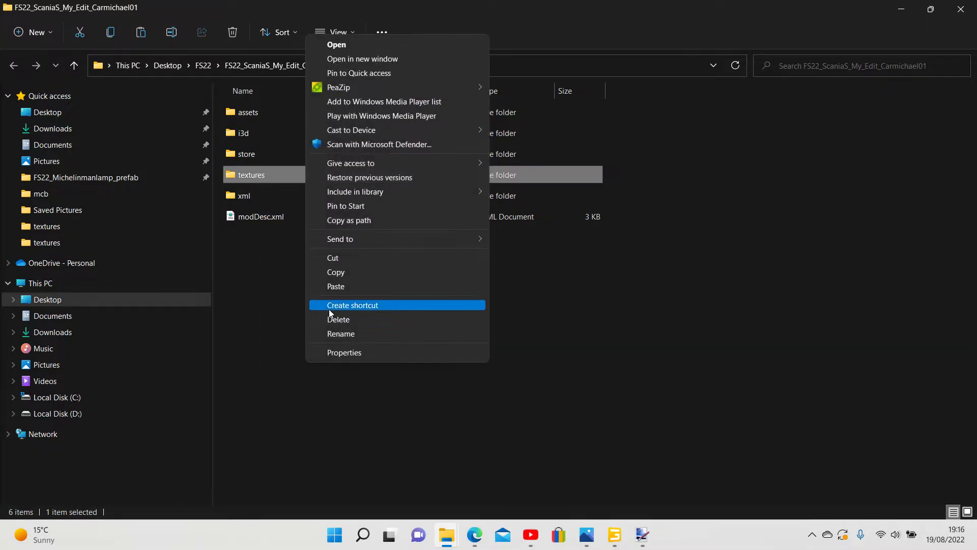
left_click(340, 288)
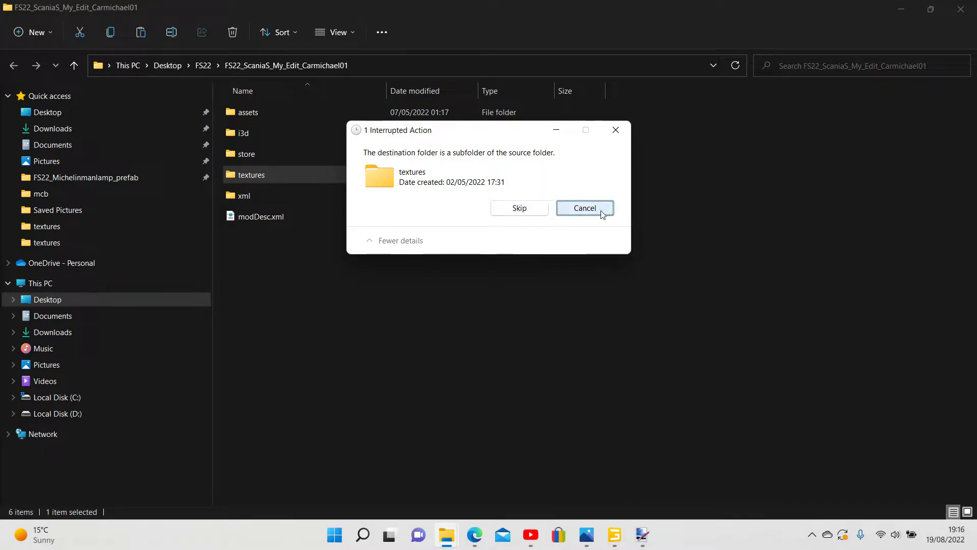
left_click(584, 210)
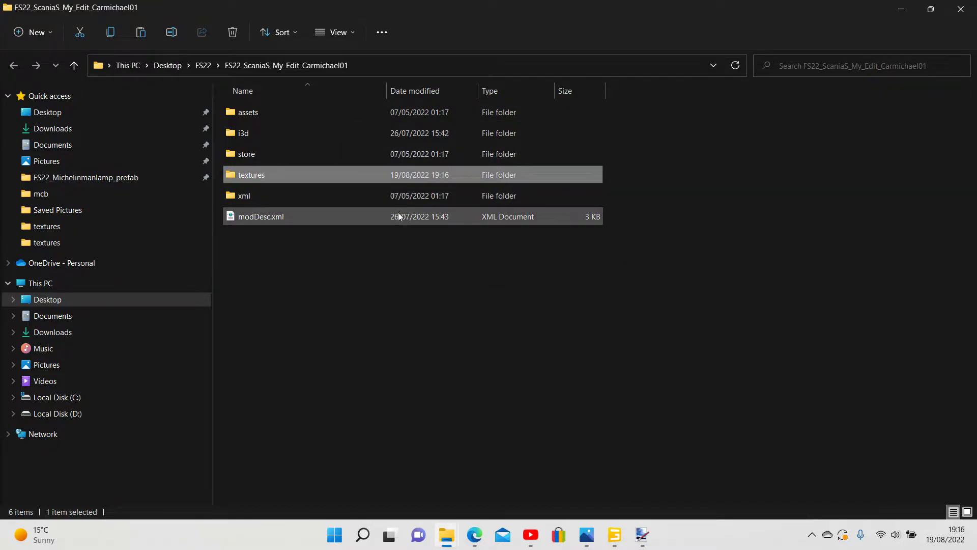
right_click(255, 175)
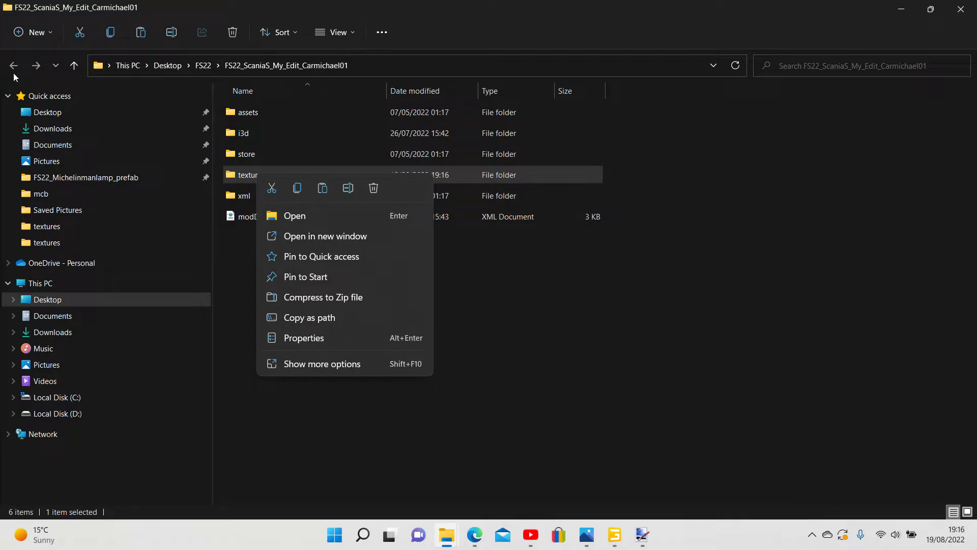
key("Escape")
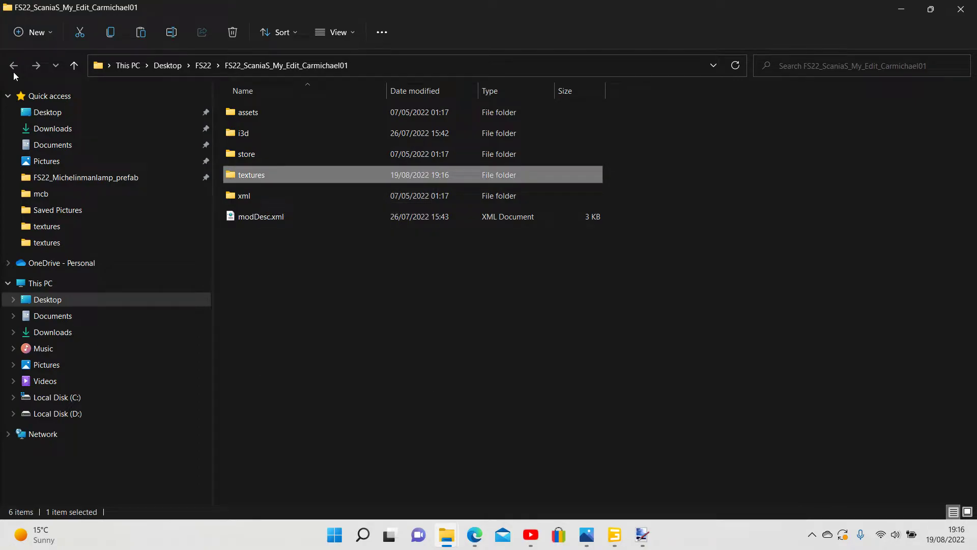
right_click(260, 180)
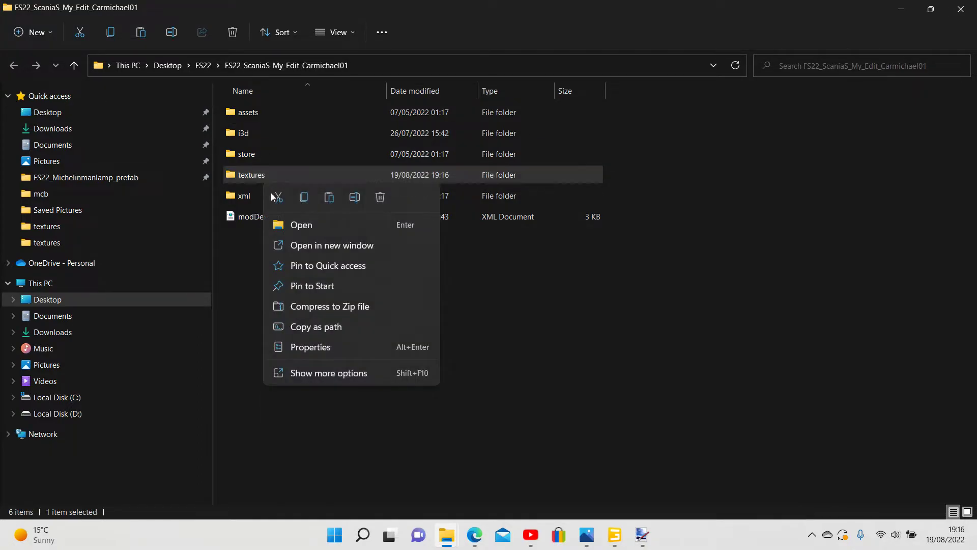
left_click(308, 373)
left_click(340, 300)
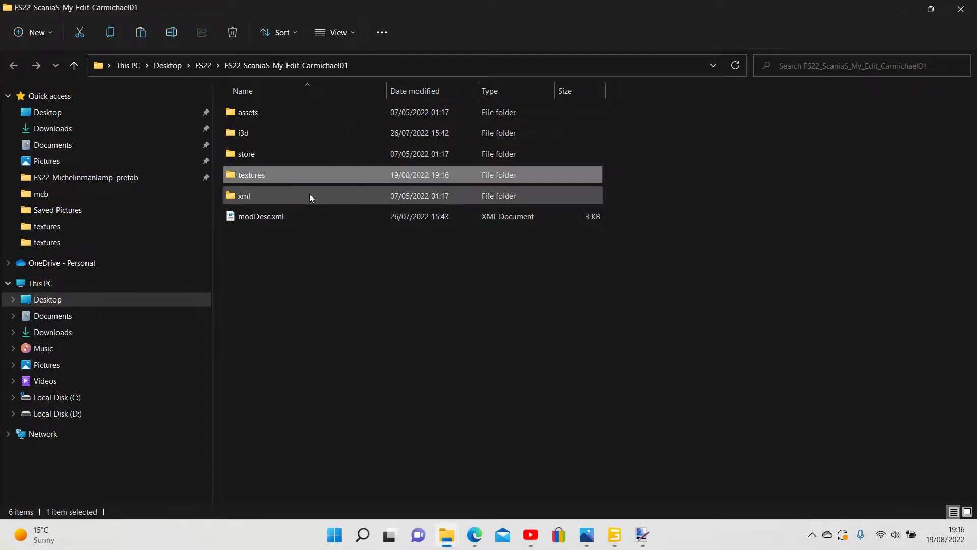
Undo the last two move operations in the FS22_ScaniaS_My_Edit_Carmichael01 folder
right_click(469, 340)
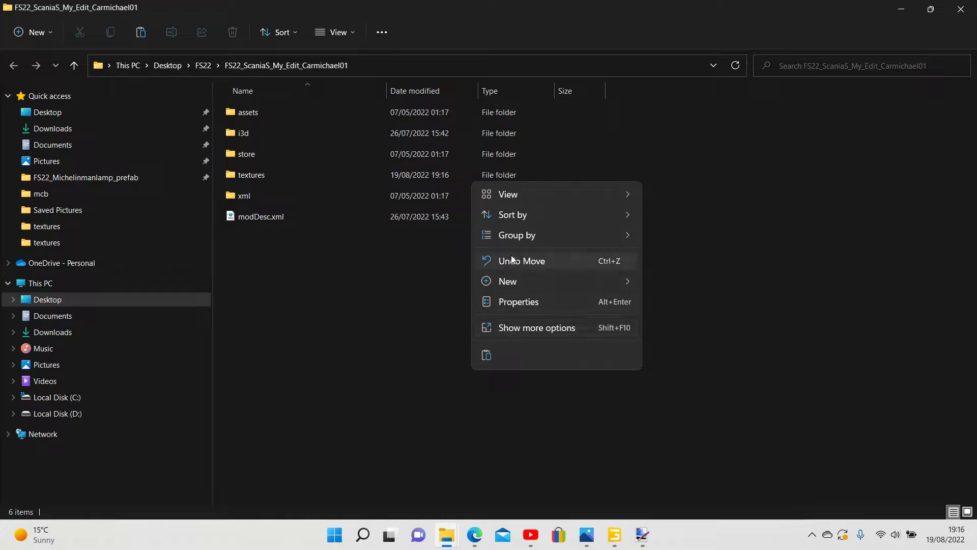
left_click(511, 262)
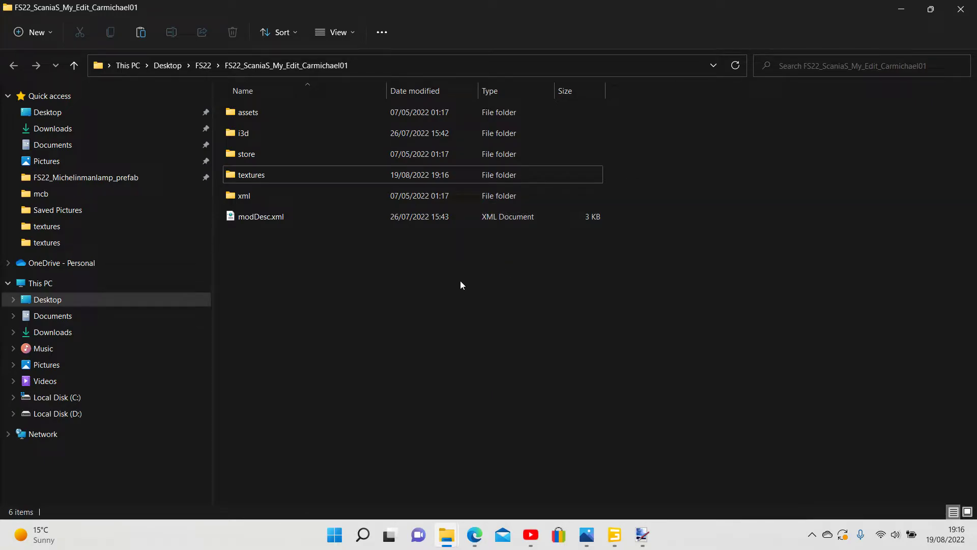
right_click(342, 308)
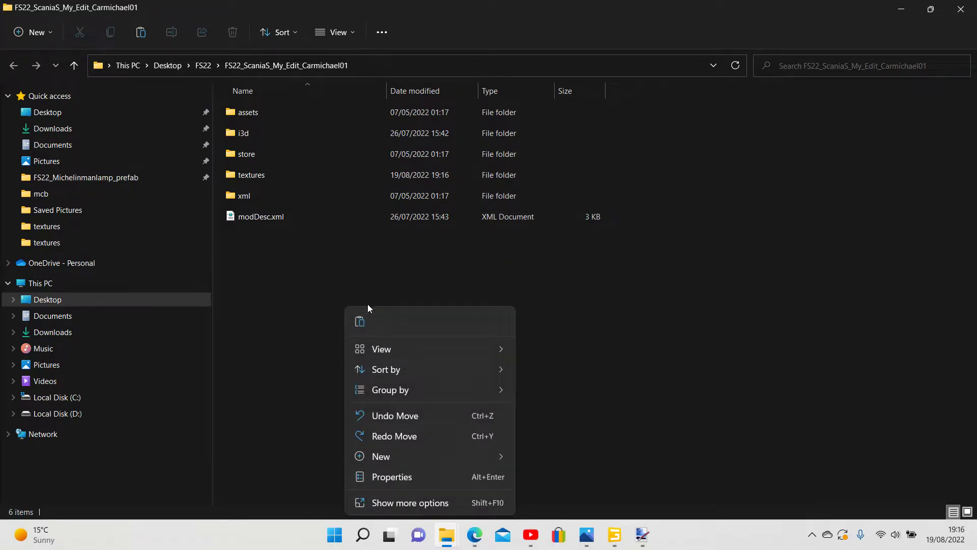
left_click(393, 417)
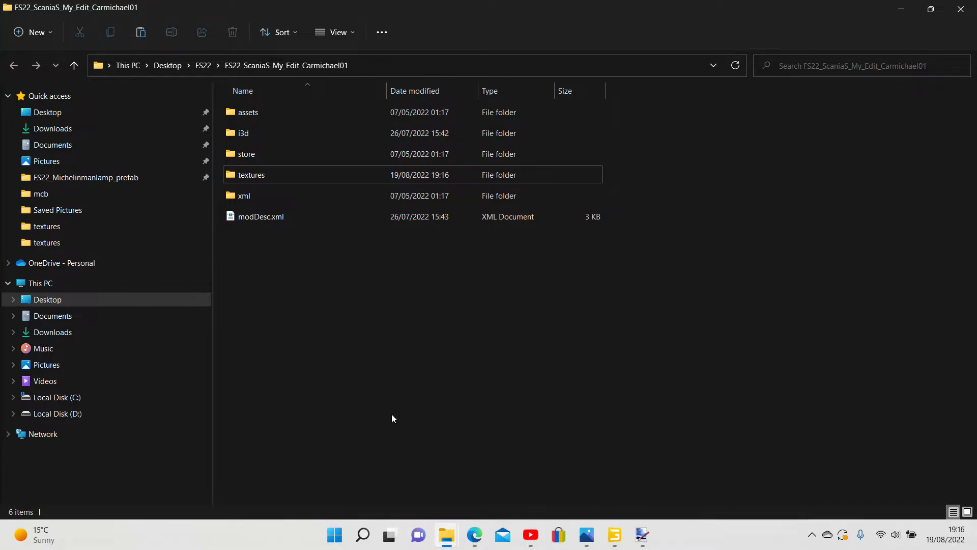
Try once more to paste into the textures folder and cancel the interrupted action
right_click(258, 175)
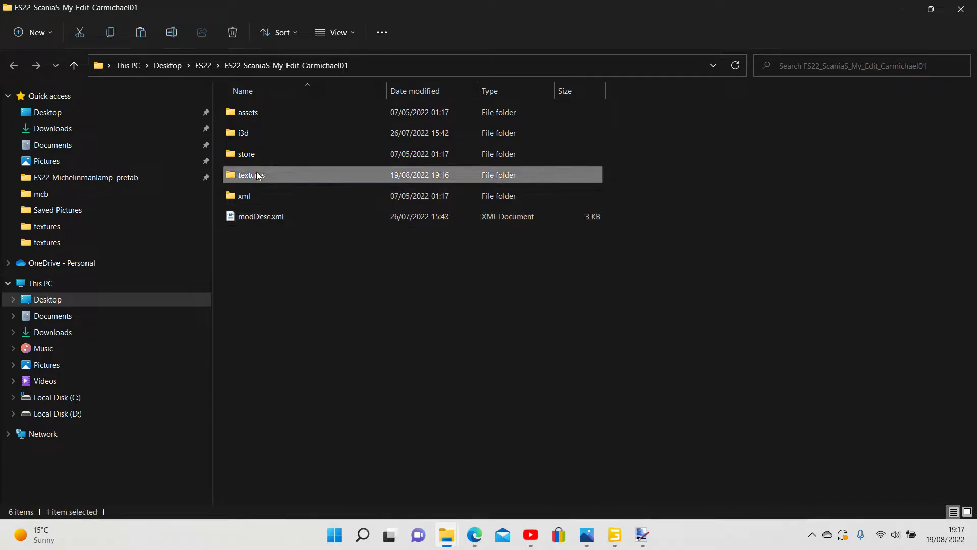
left_click(305, 362)
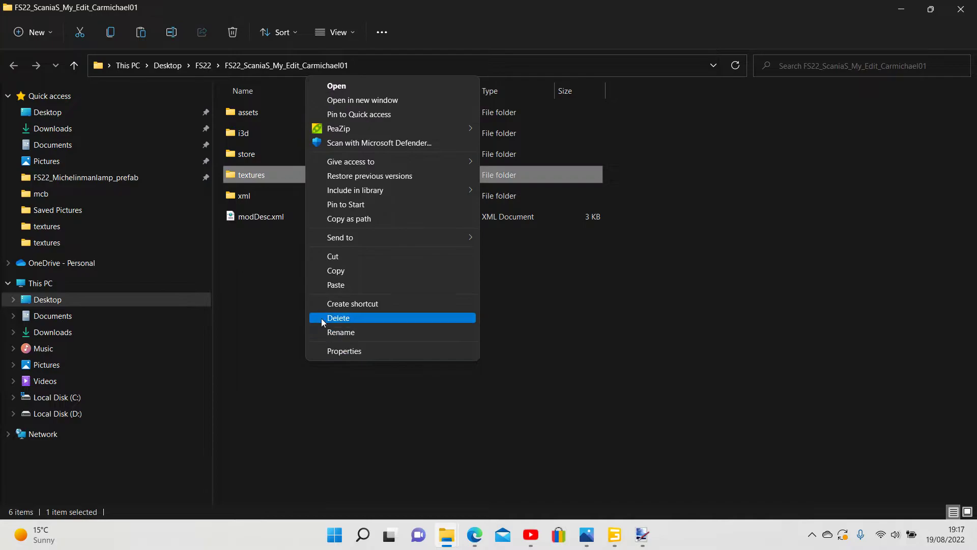
left_click(330, 285)
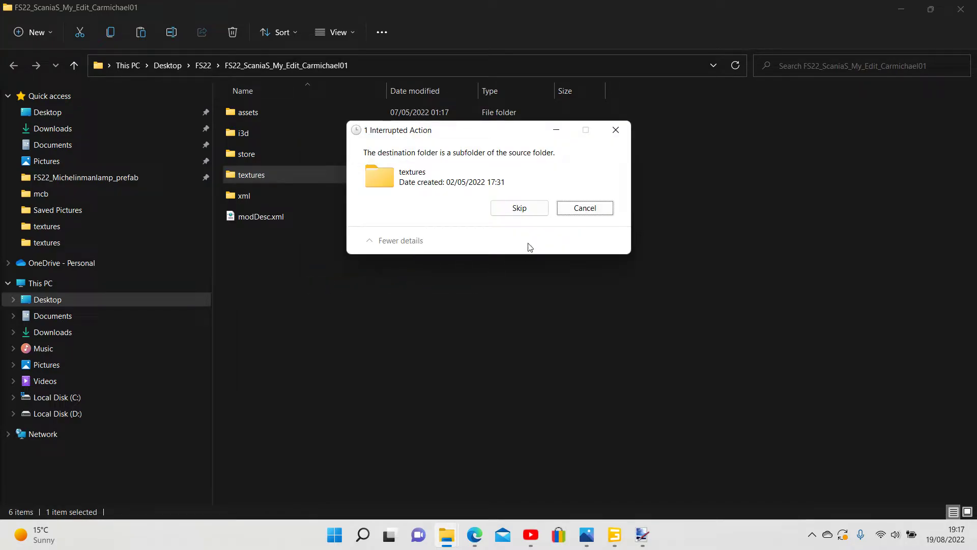
left_click(583, 209)
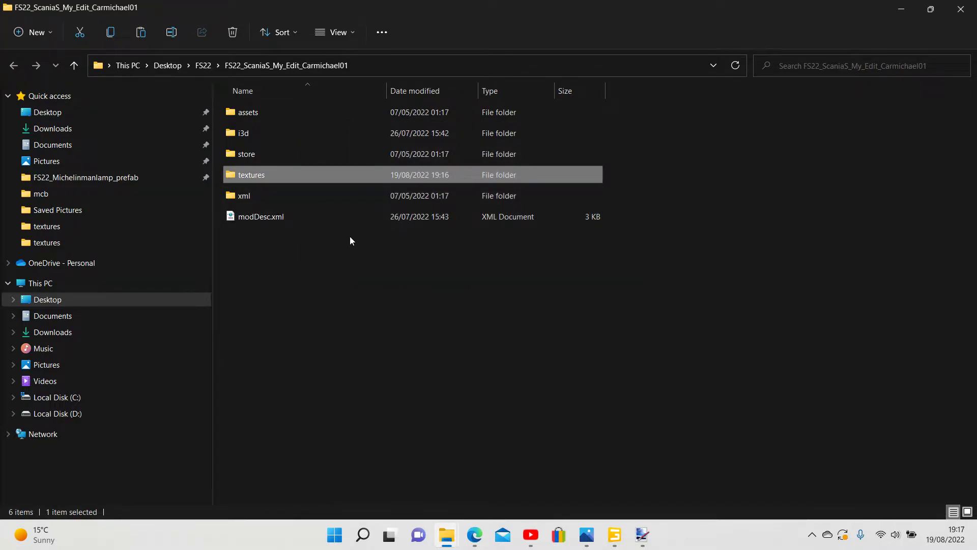
Paste the clipboard contents directly into the FS22_ScaniaS_My_Edit_Carmichael01 folder
right_click(273, 271)
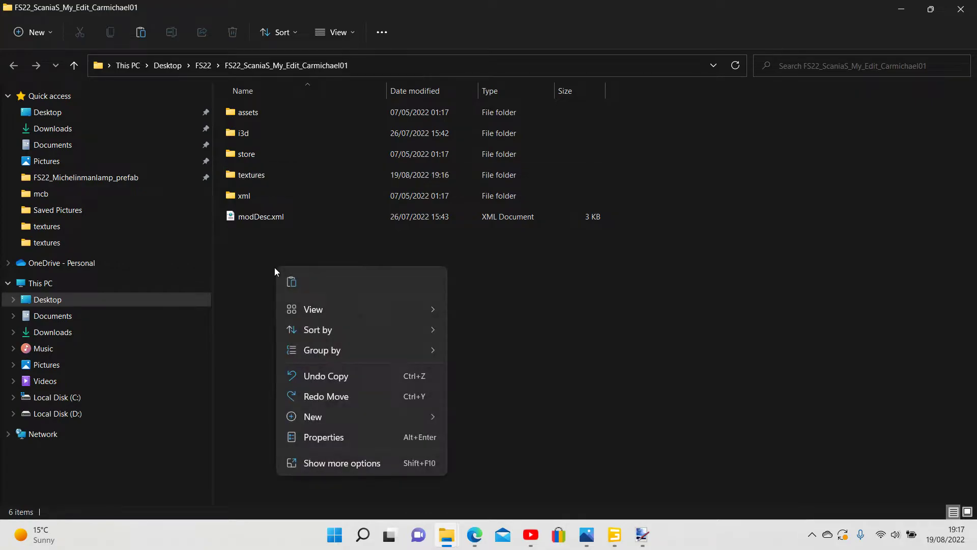
left_click(322, 467)
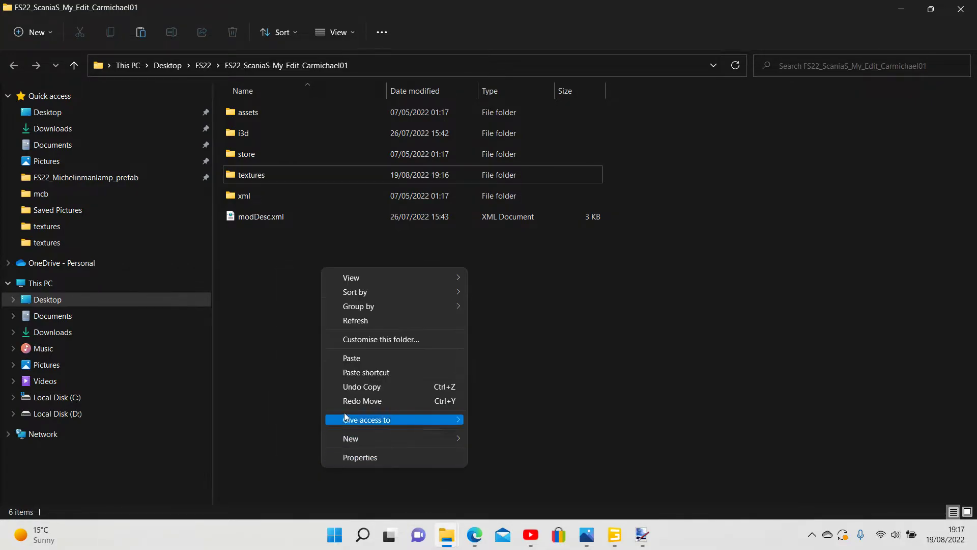
left_click(349, 355)
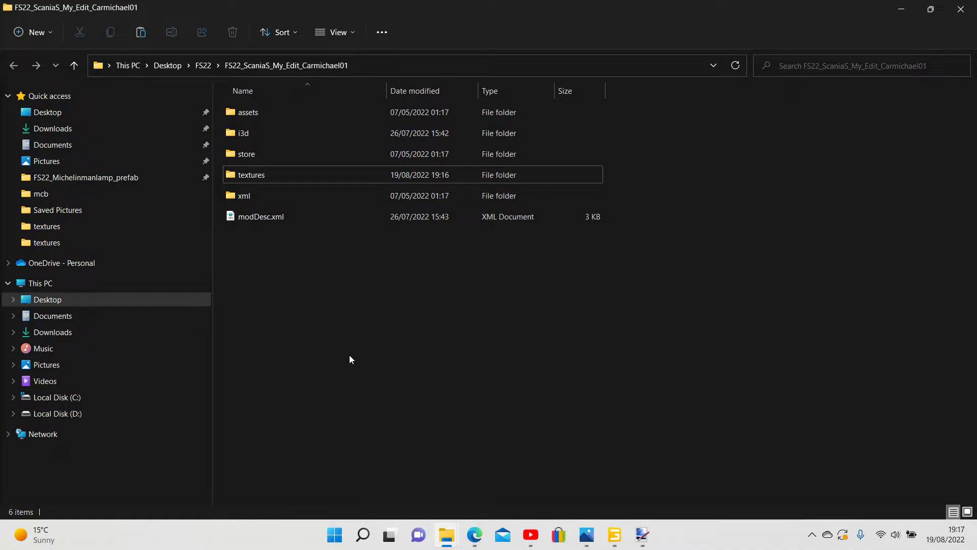
Switch to GIANTS Editor, select the Cab mesh, and browse the textures folder for a new albedo map file
left_click(614, 534)
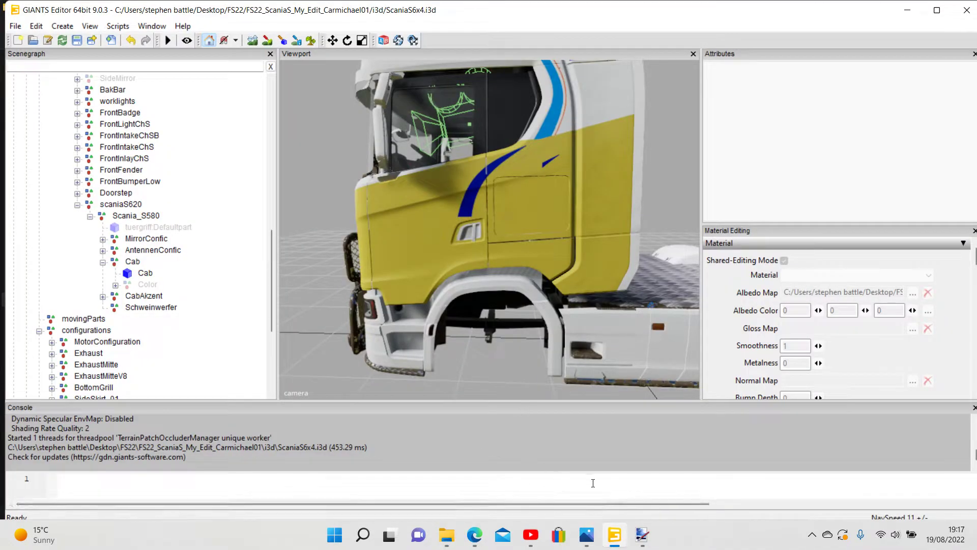
left_click(146, 276)
left_click(912, 294)
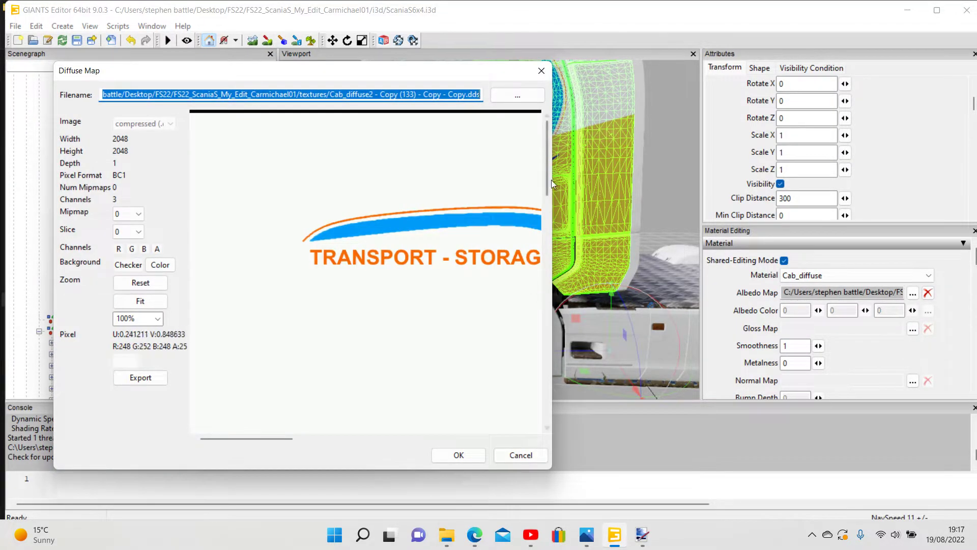
left_click(518, 95)
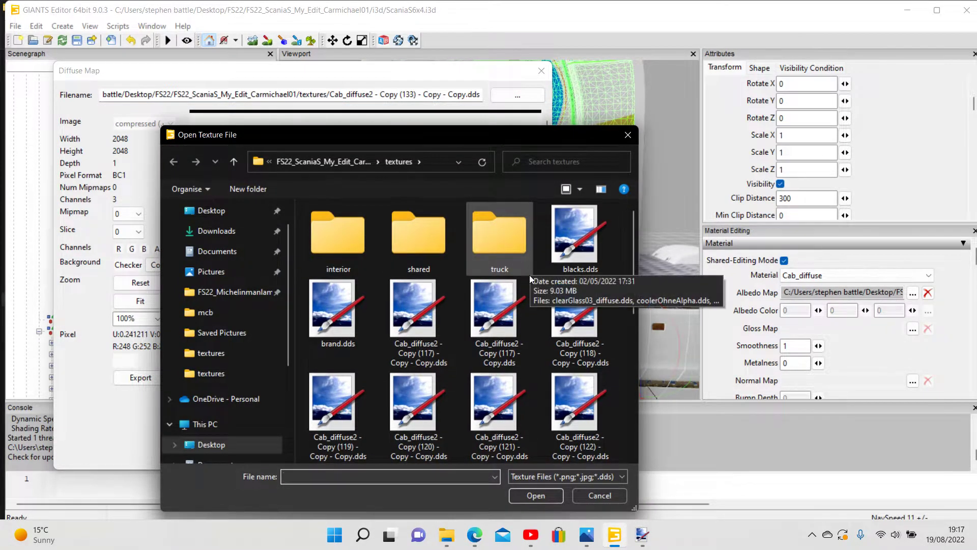
scroll(529, 276, "down", 5)
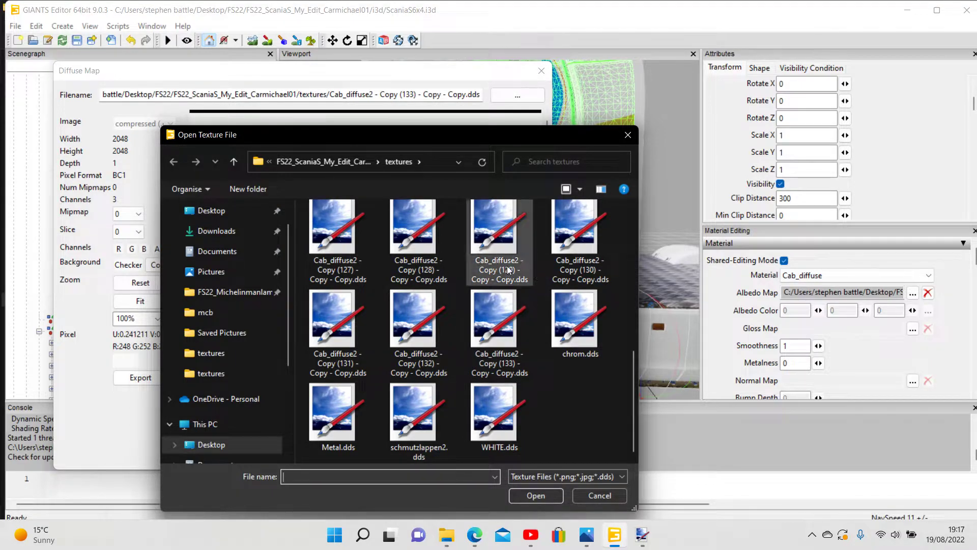
Navigate the texture file browser from Desktop through FS22 to the FS22_ScaniaS_My_Edit_Carmichael01 folder
left_click(212, 445)
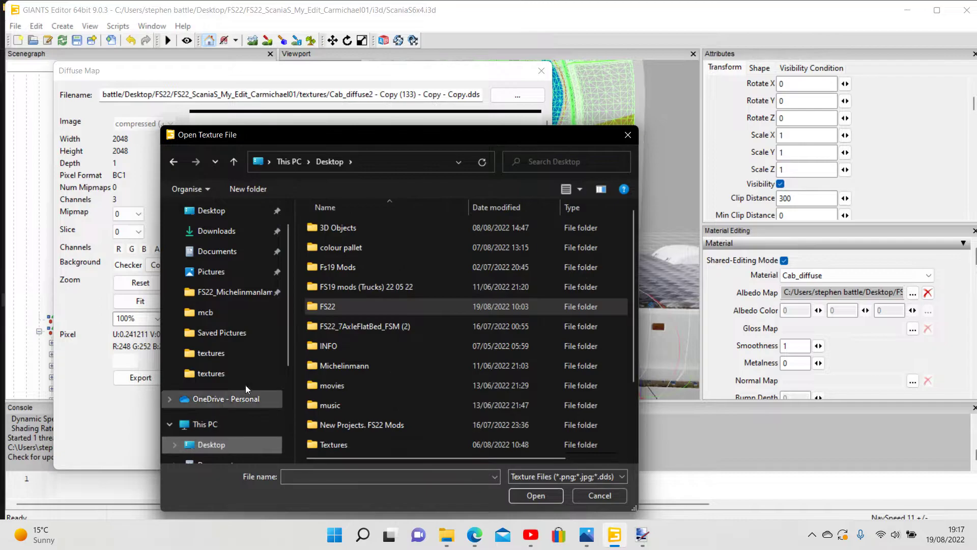
left_click(314, 307)
left_click(531, 493)
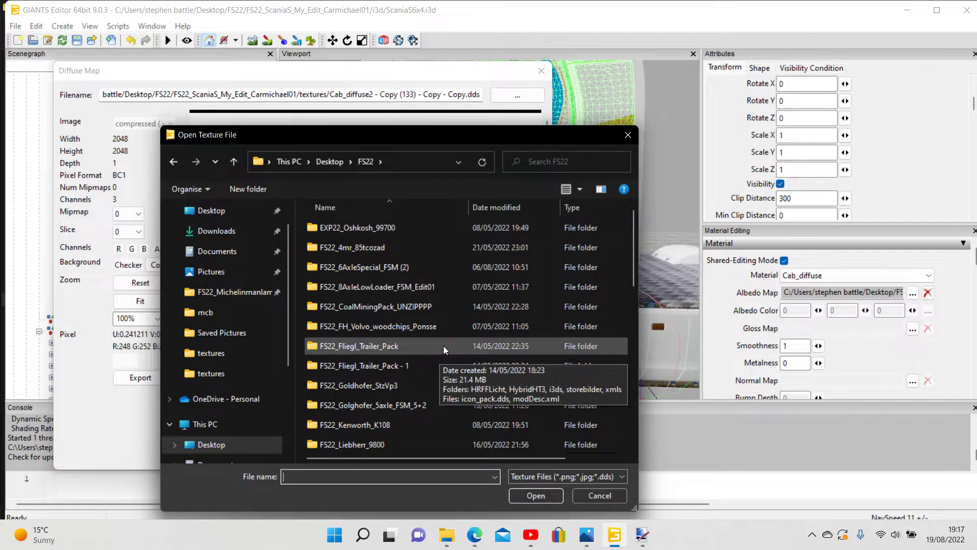
scroll(443, 346, "down", 5)
left_click(373, 369)
left_click(533, 495)
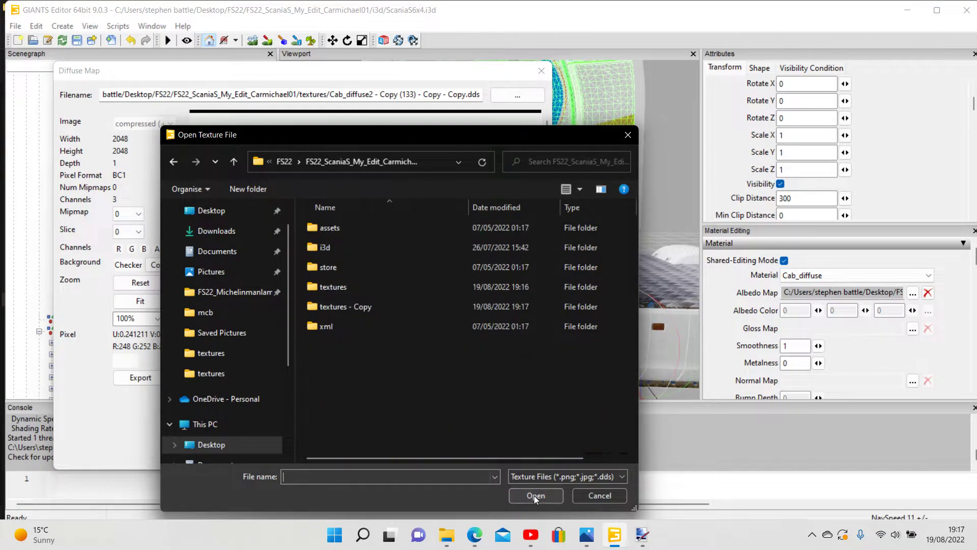
Open the textures - Copy folder and look through its Cab_diffuse2 texture files
left_click(346, 308)
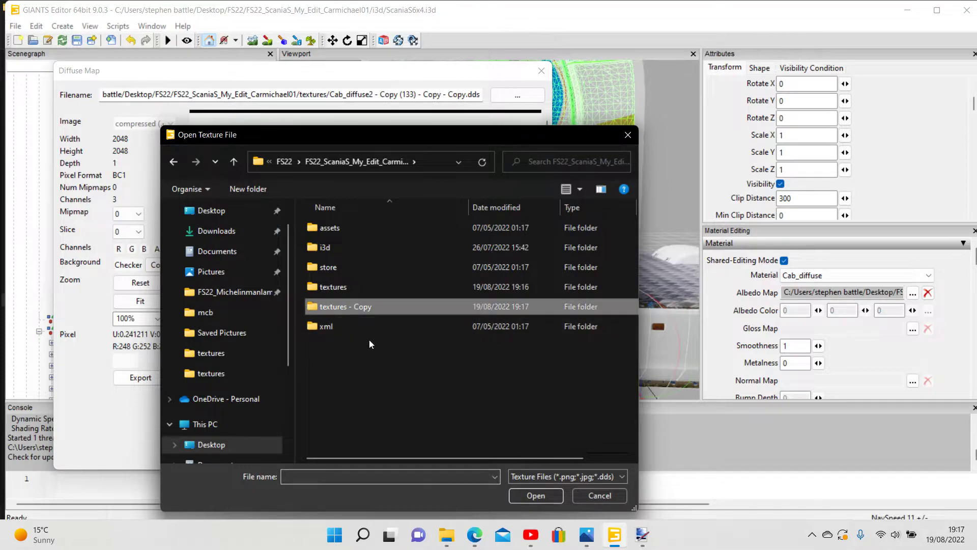
left_click(532, 494)
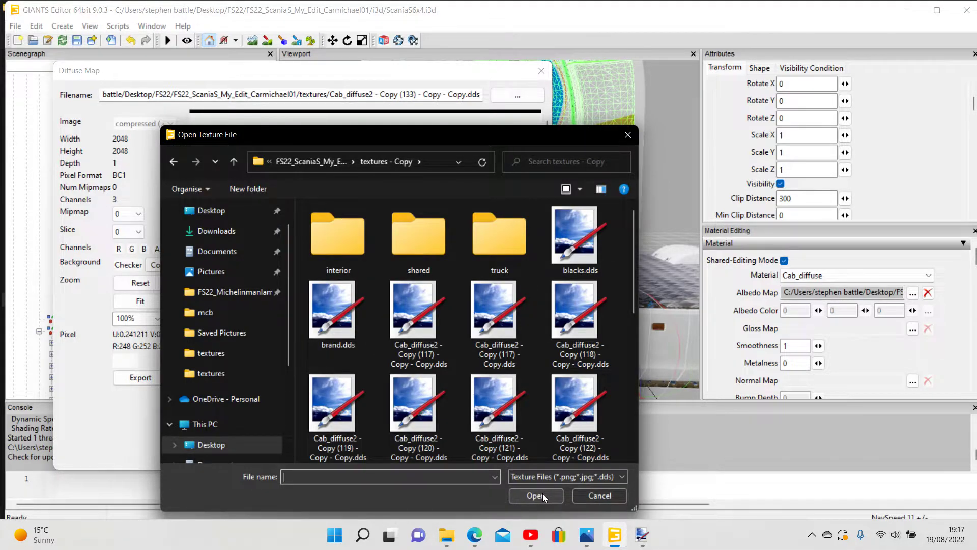
left_click(543, 493)
left_click(533, 495)
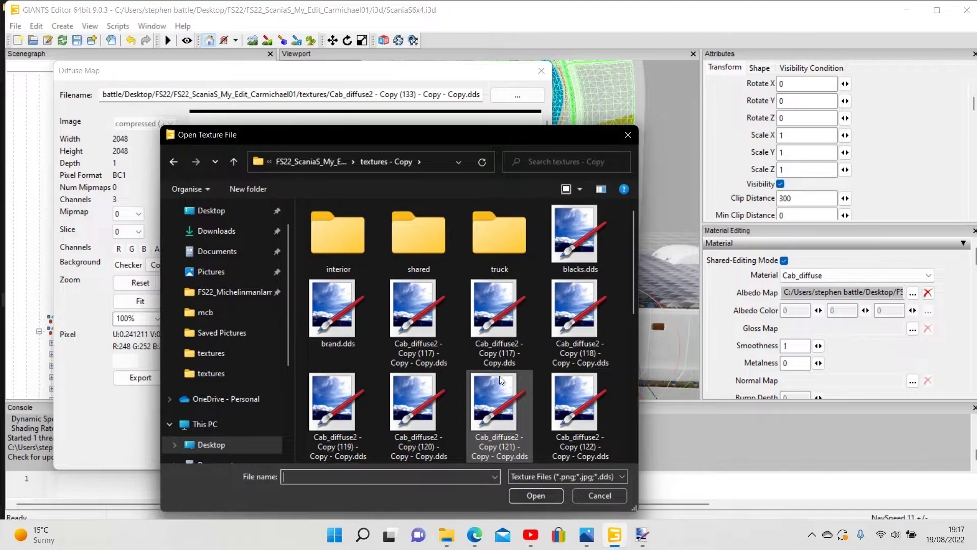
scroll(499, 377, "down", 5)
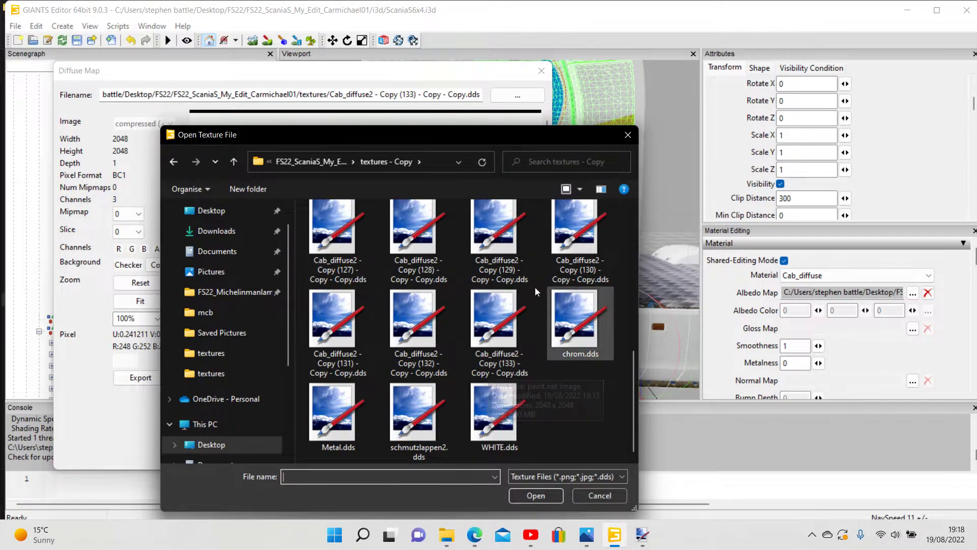
Return to the textures folder and apply Cab_diffuse2 - Copy (133) - Copy - Copy.dds as the Cab material's albedo map
left_click(172, 162)
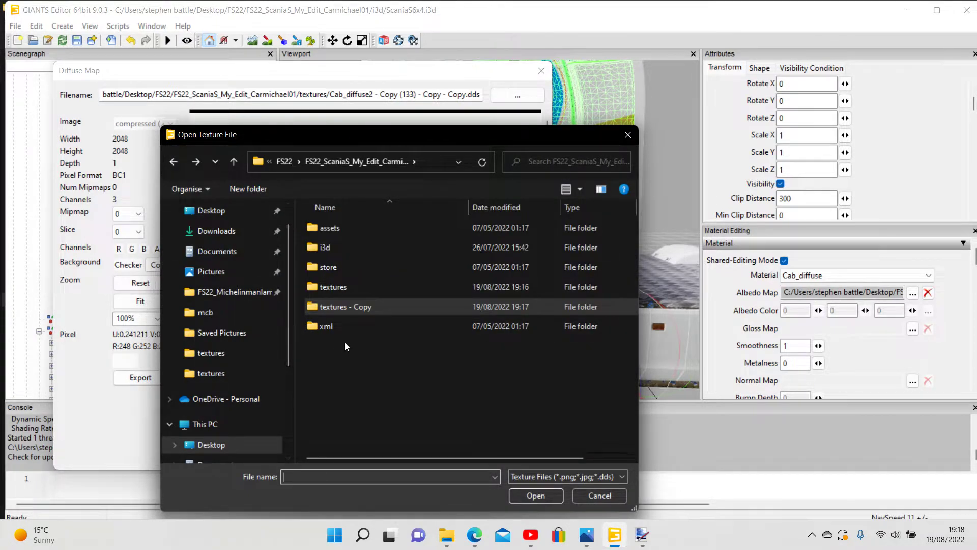
left_click(330, 288)
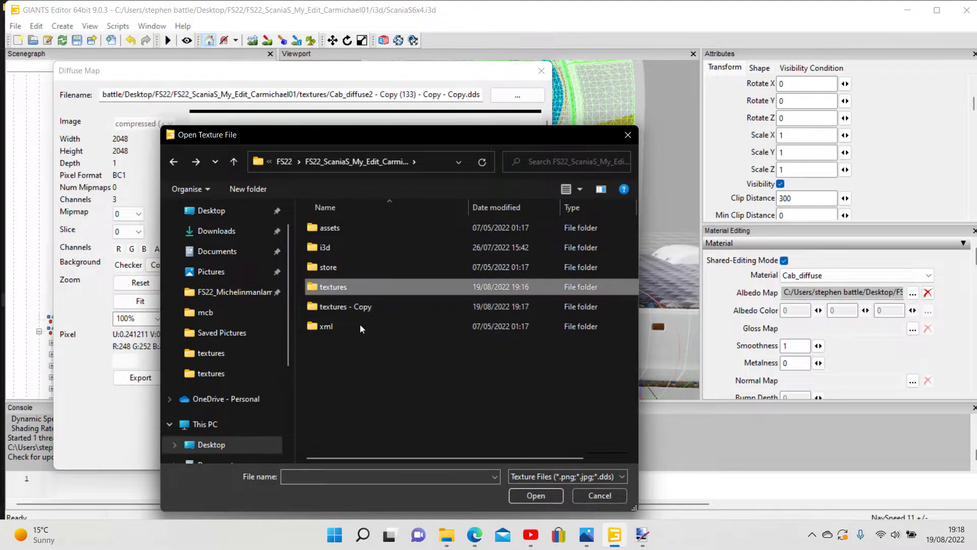
left_click(533, 493)
scroll(551, 423, "down", 10)
scroll(550, 383, "down", 3)
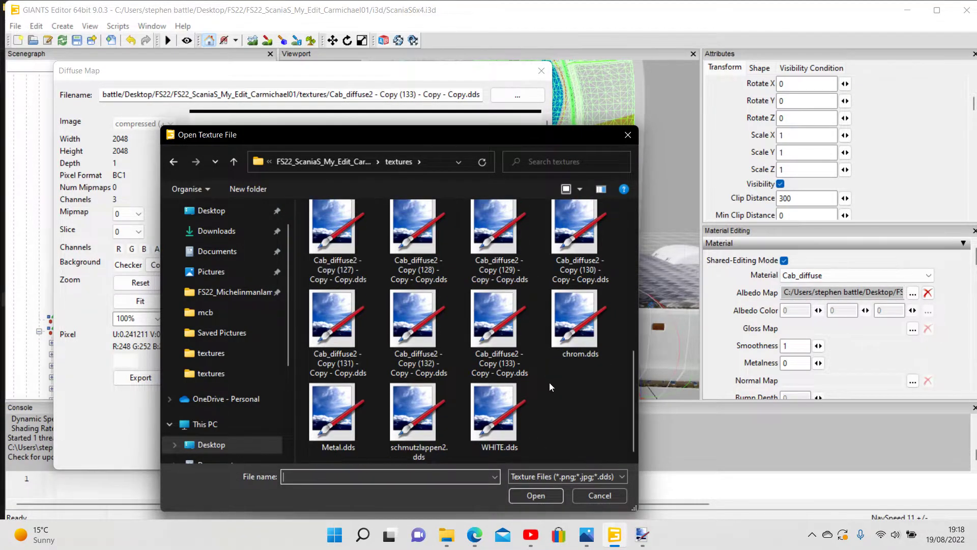
left_click(505, 342)
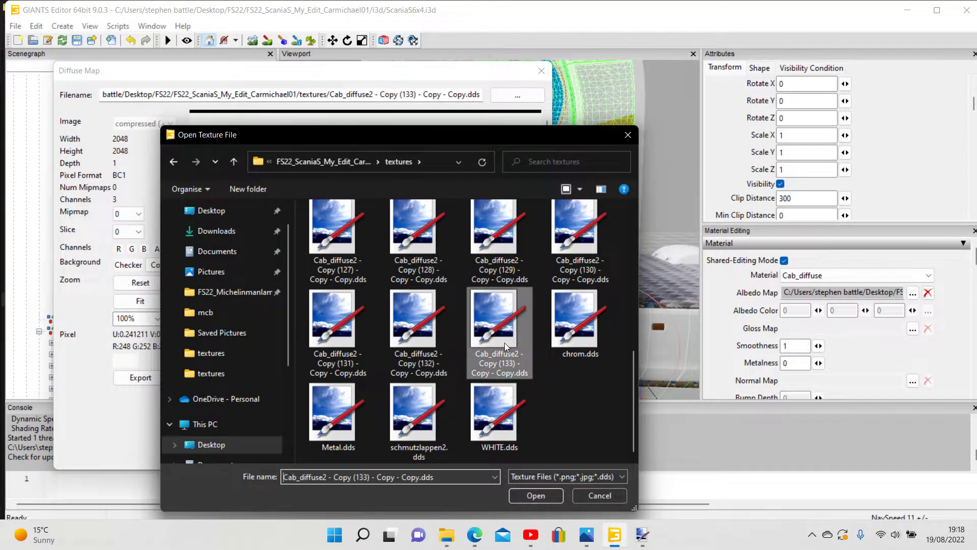
left_click(534, 494)
left_click(474, 456)
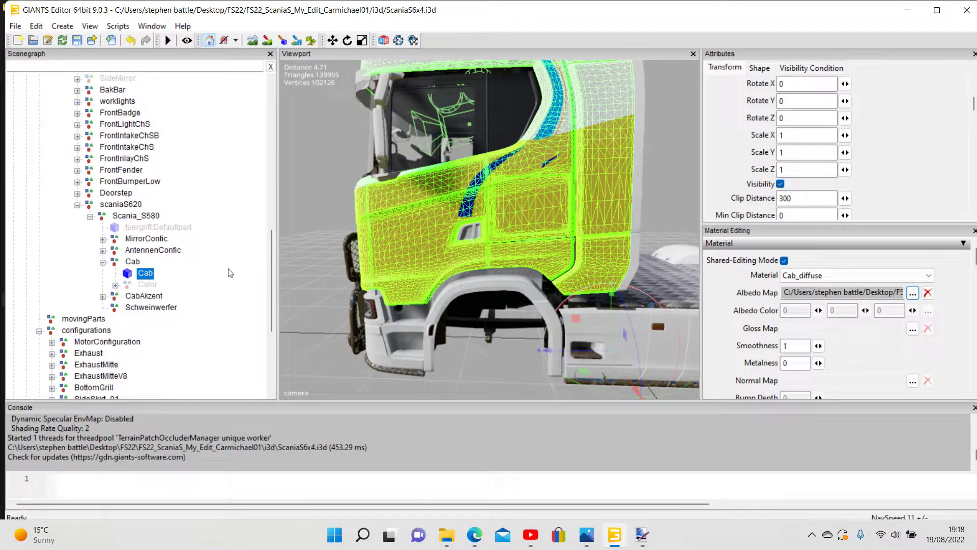
Switch to File Explorer and copy Cab_diffuse2 - Copy (133) - Copy - Copy.dds from the recent files
left_click(446, 534)
left_click(896, 487)
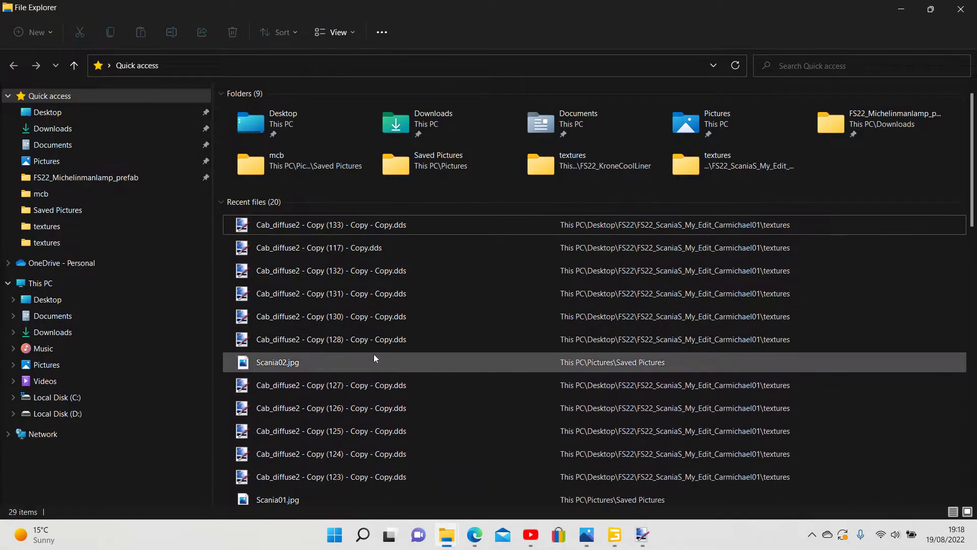
right_click(331, 228)
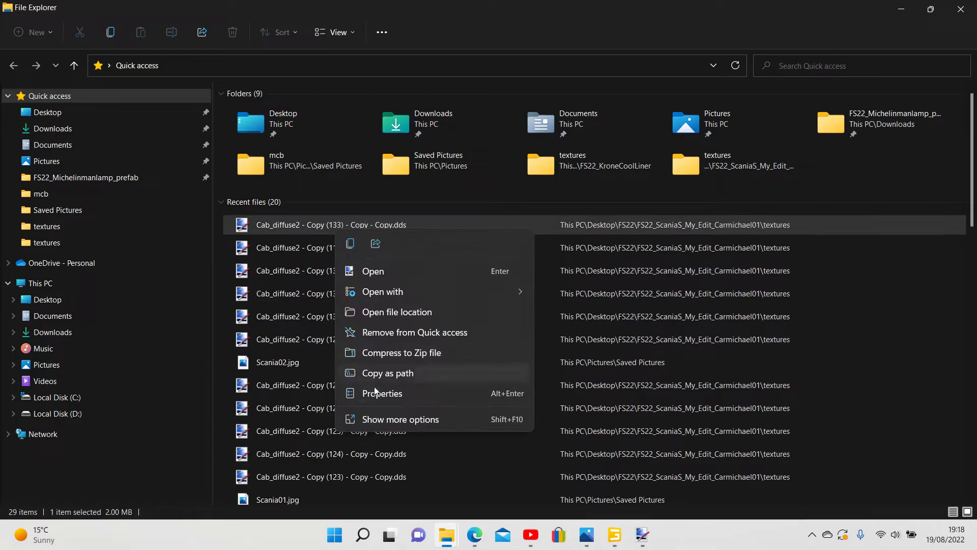
left_click(377, 414)
right_click(377, 413)
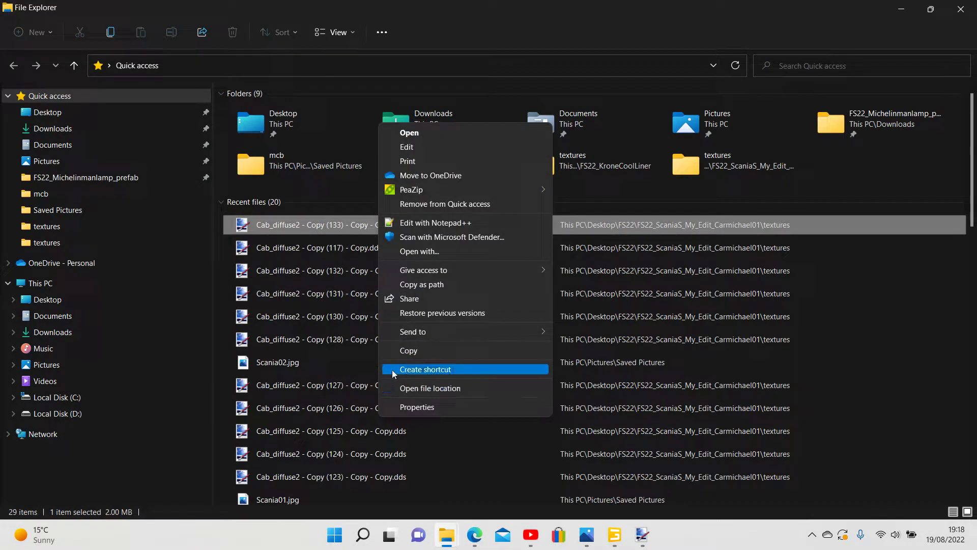
left_click(410, 351)
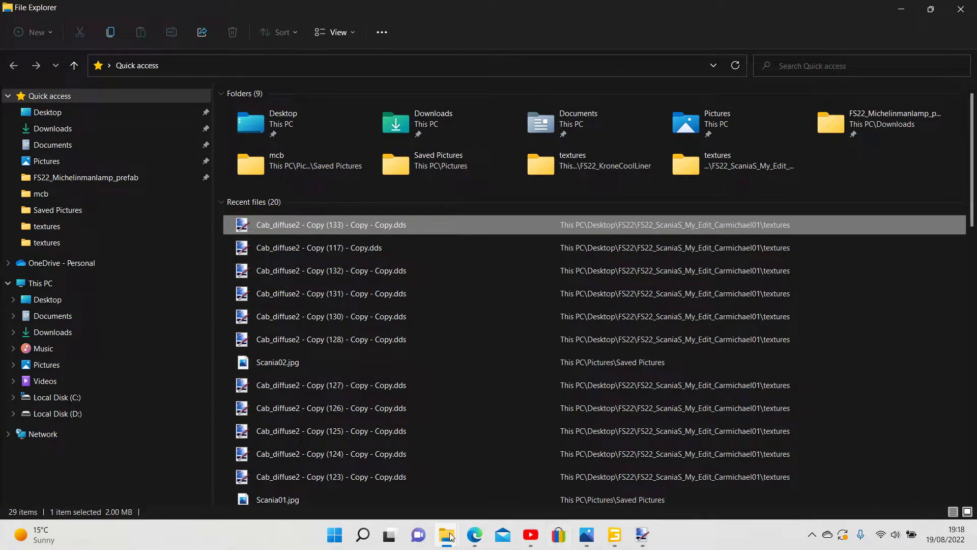
Paste the copied texture file into the textures folder of FS22_ScaniaS_My_Edit_Carmichael01
mouse_move(451, 534)
left_click(743, 484)
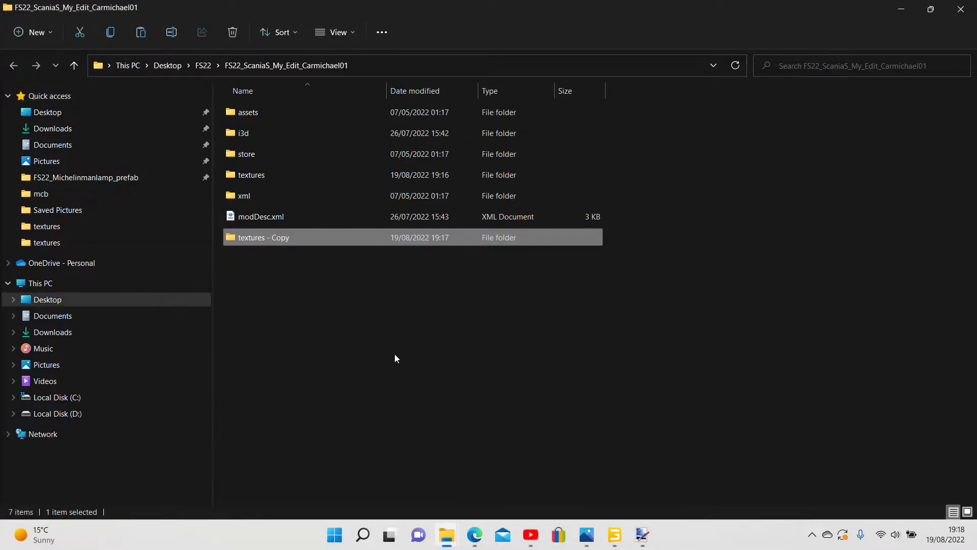
left_click(255, 176)
right_click(255, 176)
left_click(326, 365)
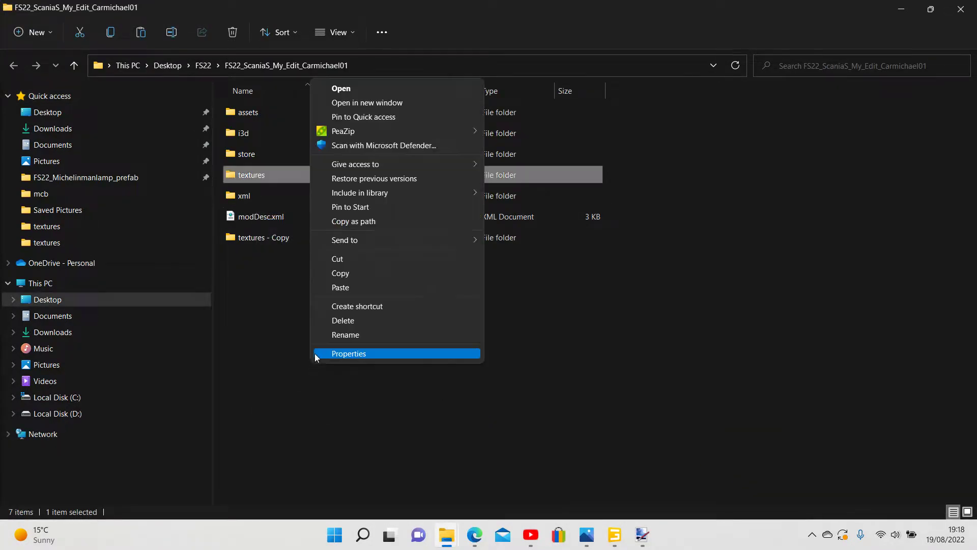
left_click(334, 287)
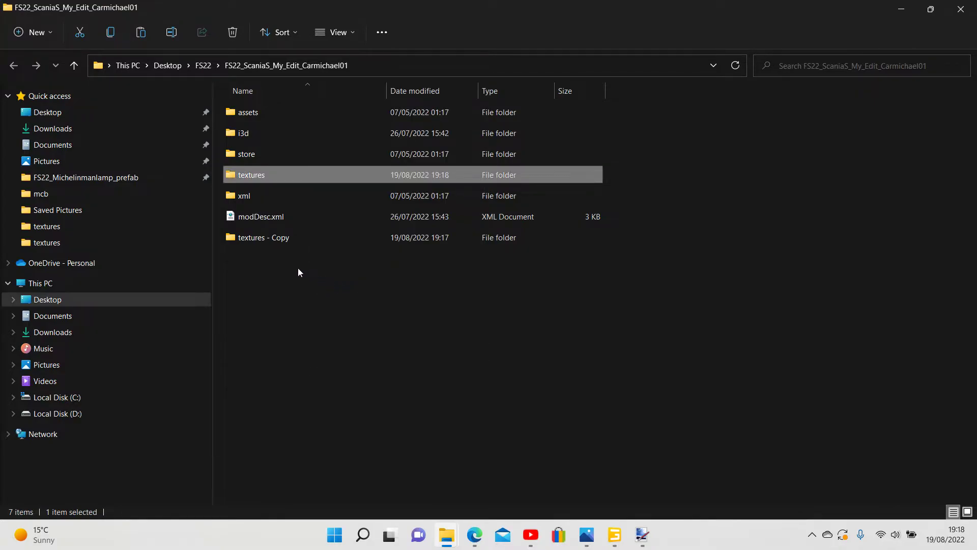
Delete the textures - Copy folder from FS22_ScaniaS_My_Edit_Carmichael01
right_click(253, 238)
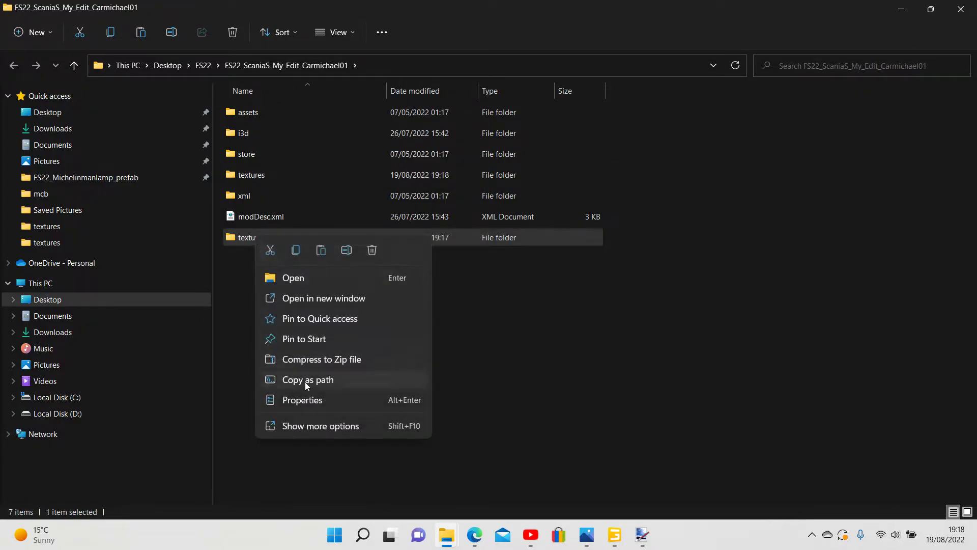
left_click(312, 426)
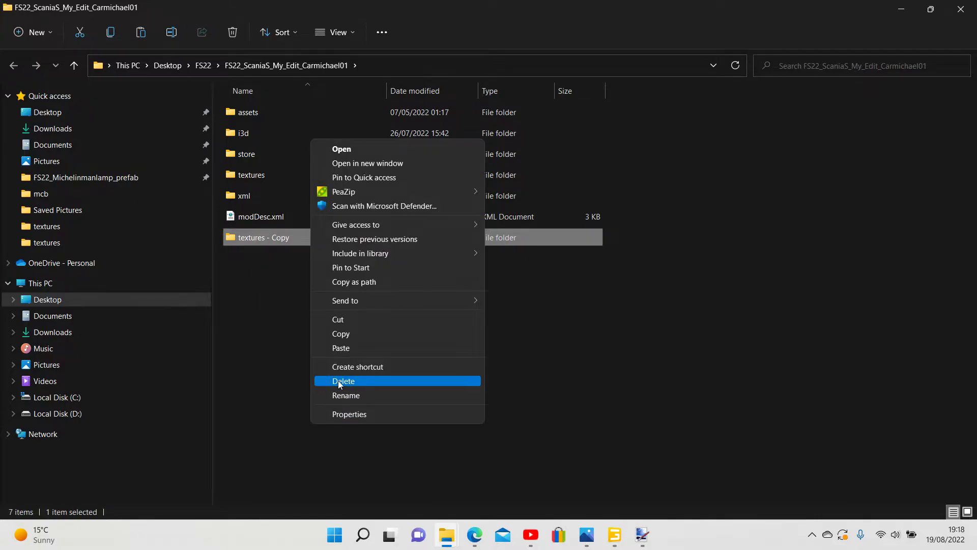
left_click(338, 380)
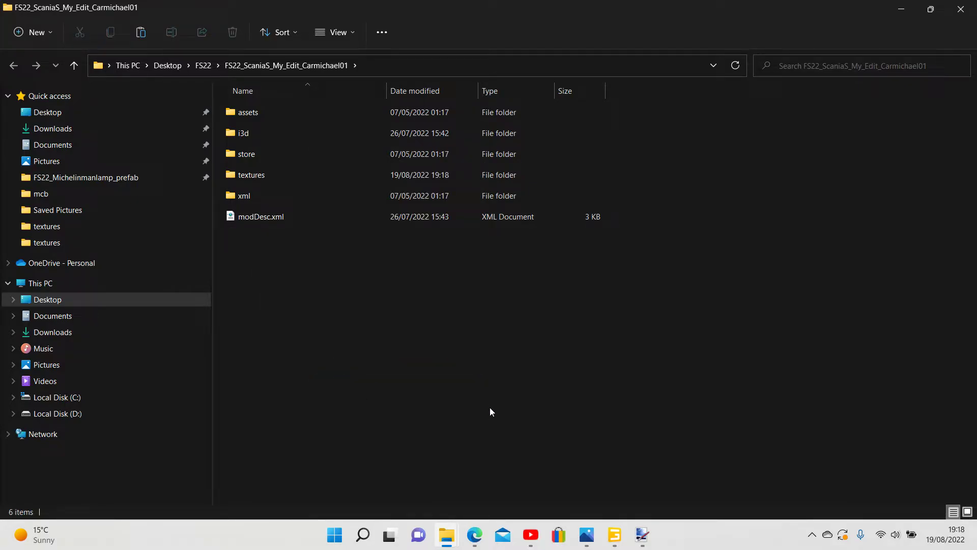
Switch to GIANTS Editor, reassign Cab_diffuse2 - Copy (133) - Copy - Copy.dds as the Cab albedo map, and deselect the mesh
left_click(615, 534)
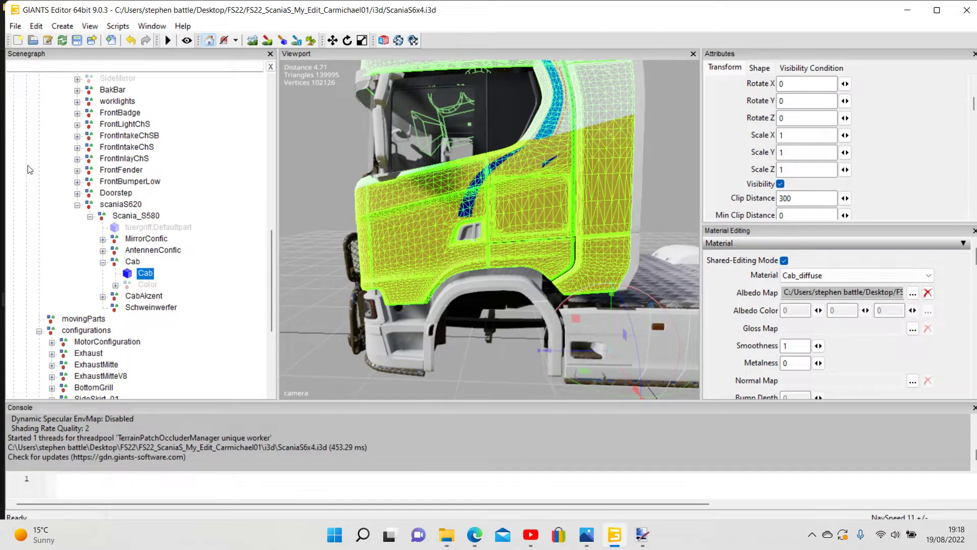
left_click(912, 293)
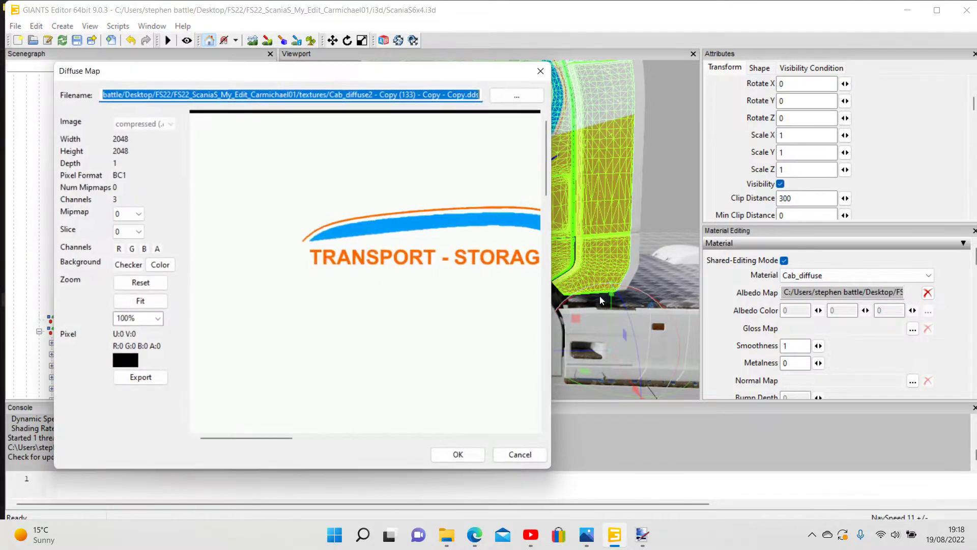
left_click(510, 95)
scroll(458, 272, "down", 5)
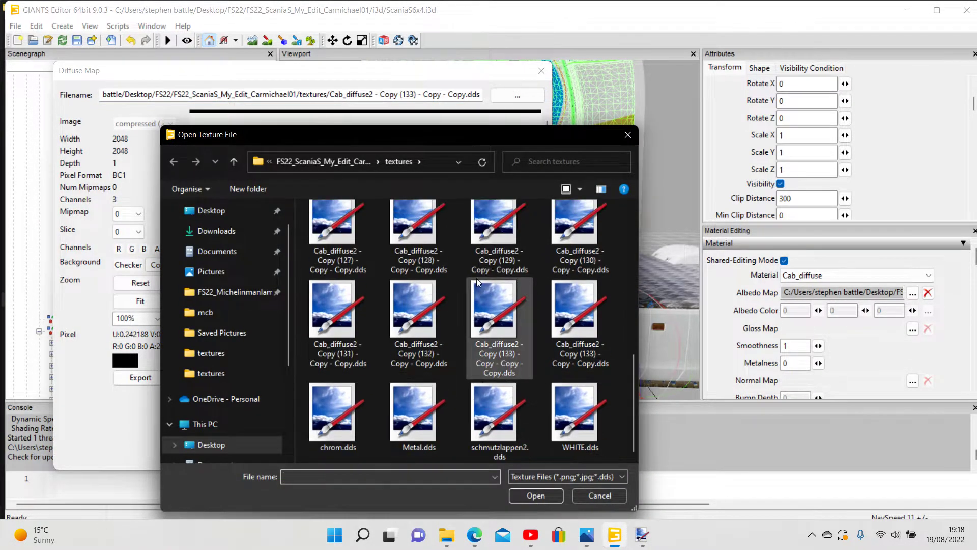
left_click(580, 350)
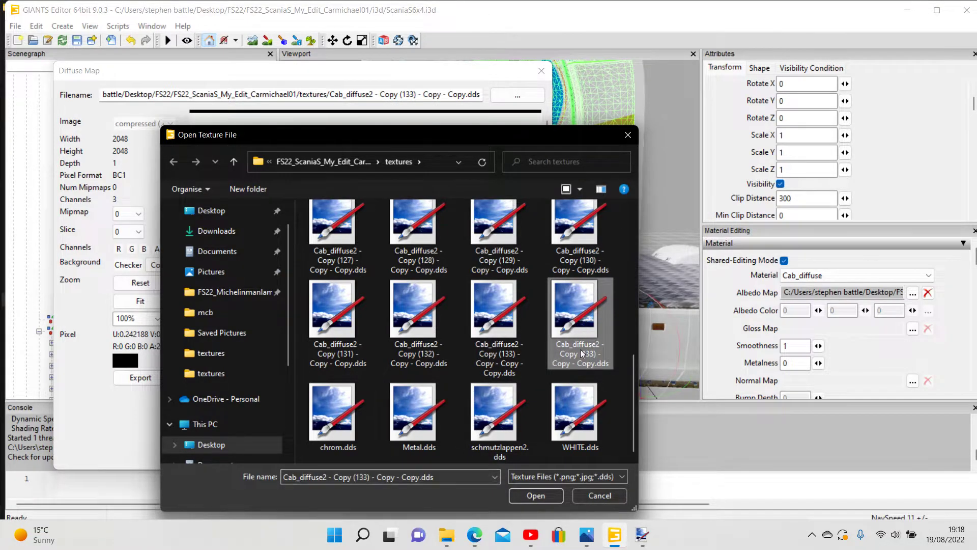
left_click(540, 493)
left_click(460, 455)
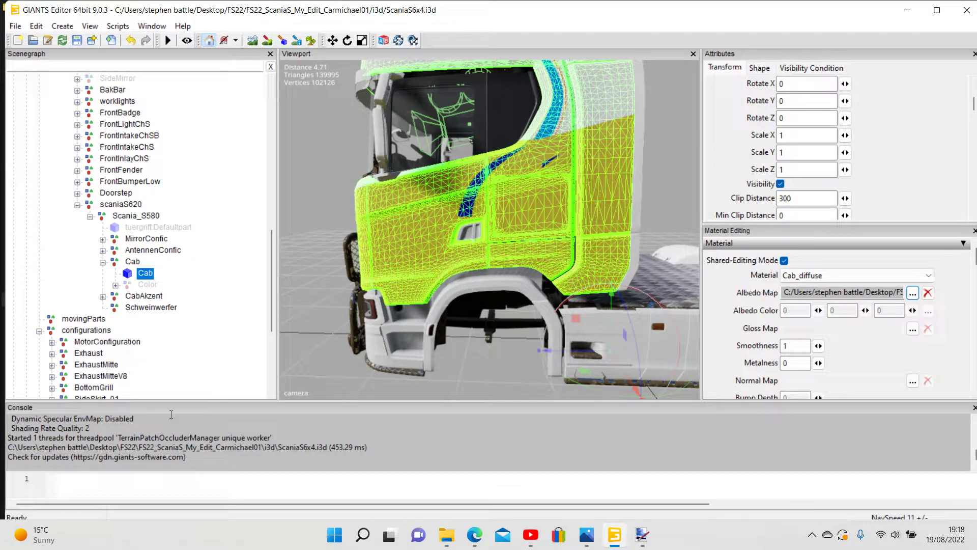
left_click(252, 324)
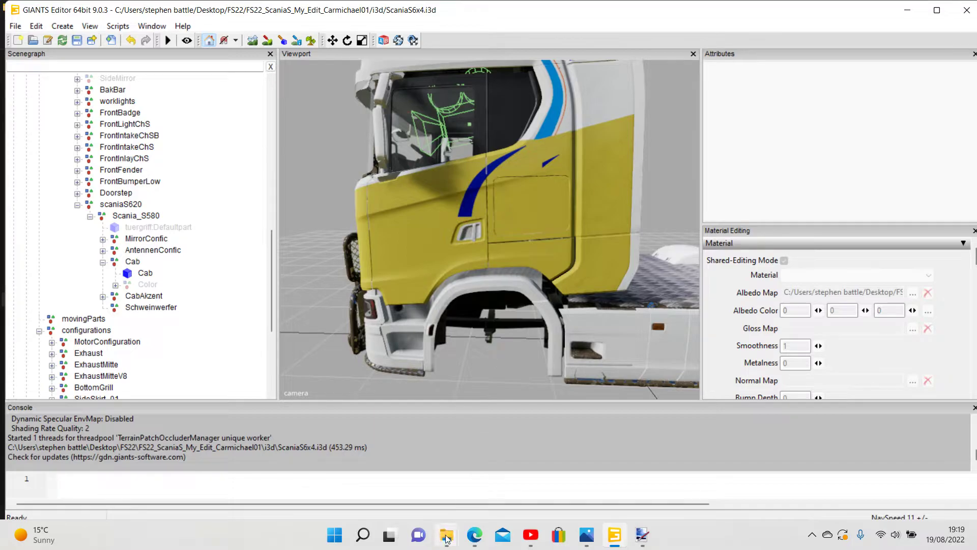
Switch to paint.net and save the edited cab texture over Cab_diffuse2 - Copy (117) - Copy.dds in the textures folder
mouse_move(450, 529)
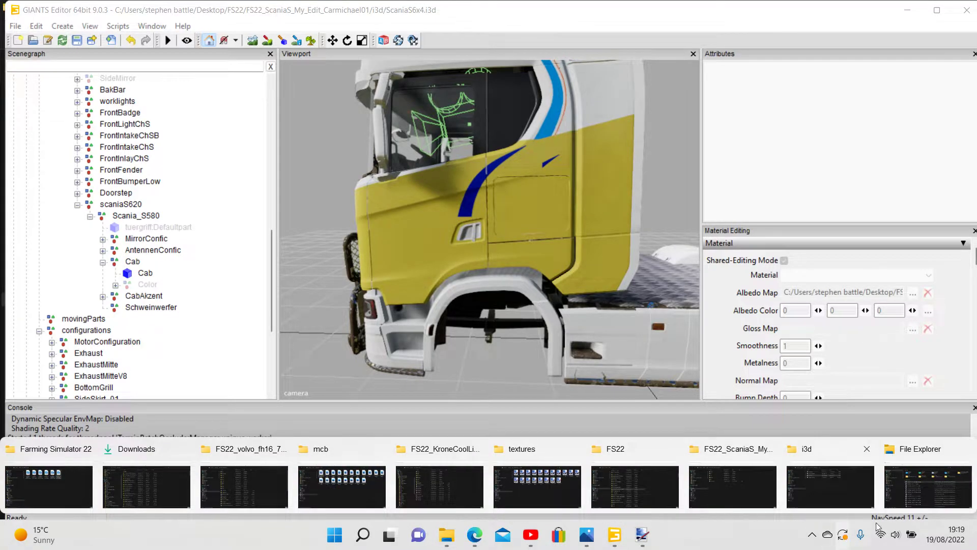
left_click(934, 487)
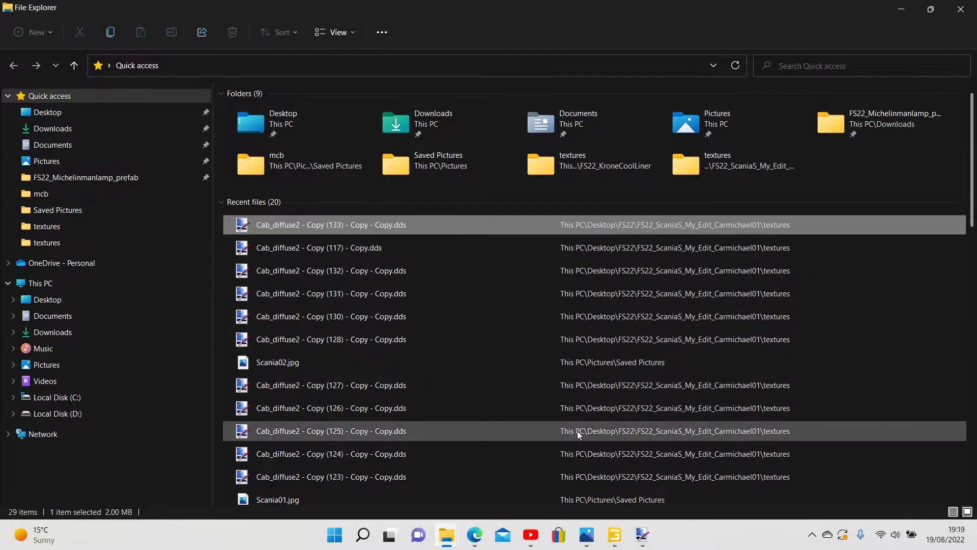
mouse_move(637, 545)
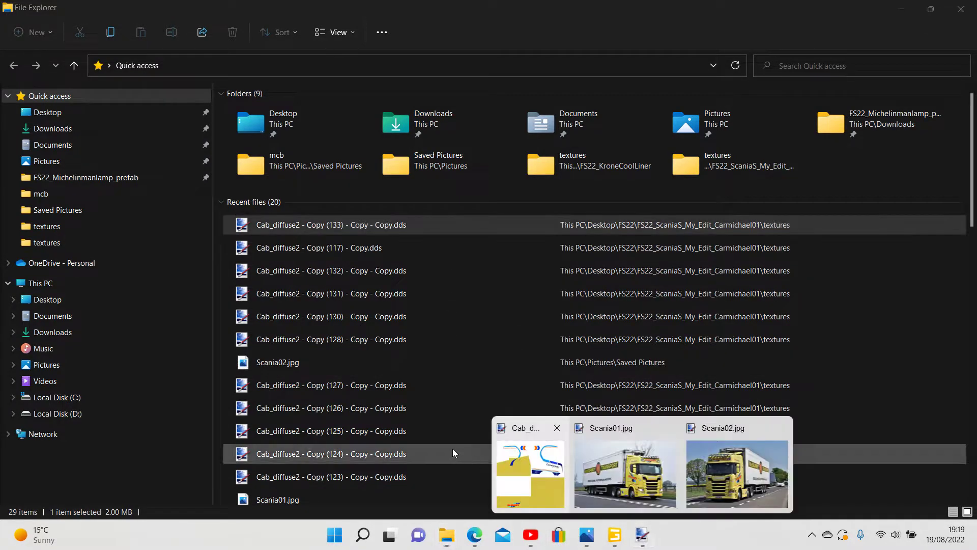
left_click(516, 486)
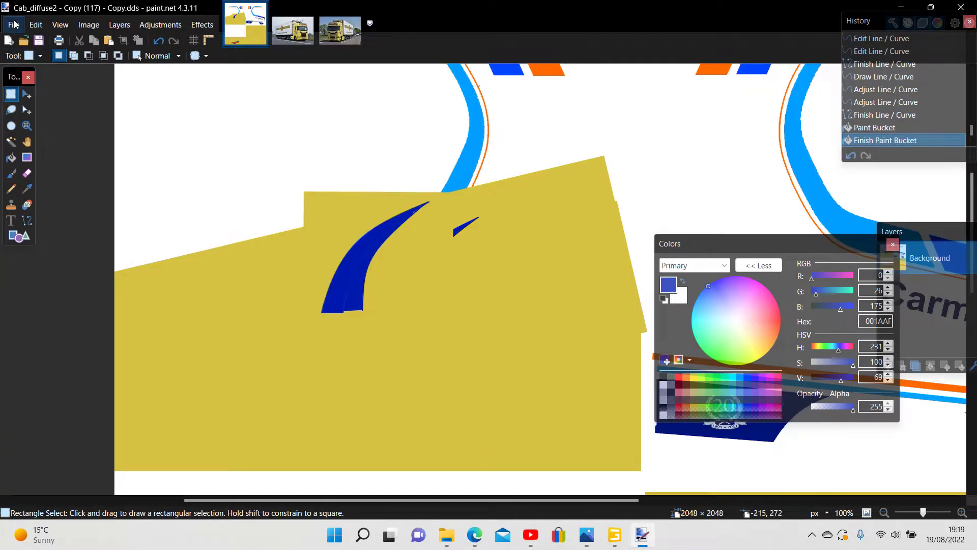
left_click(14, 26)
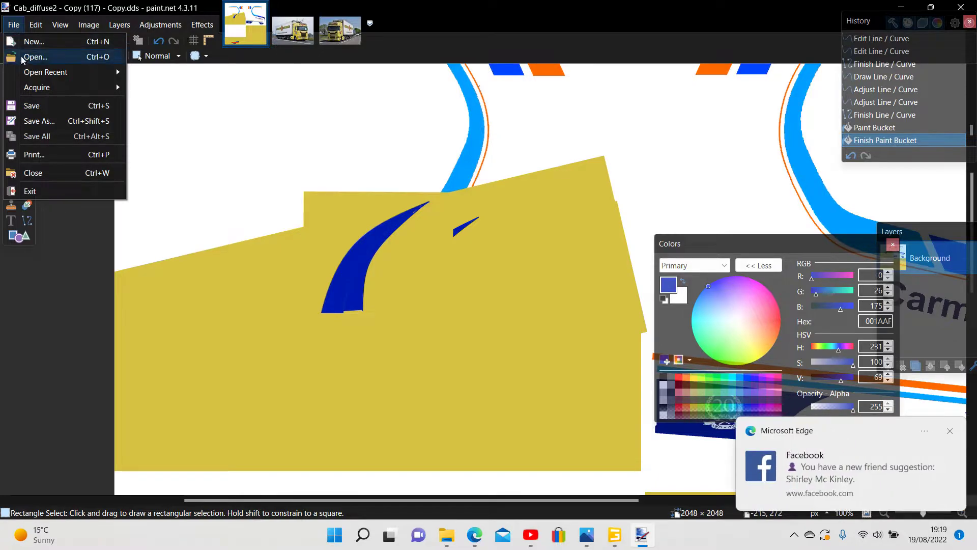
left_click(38, 121)
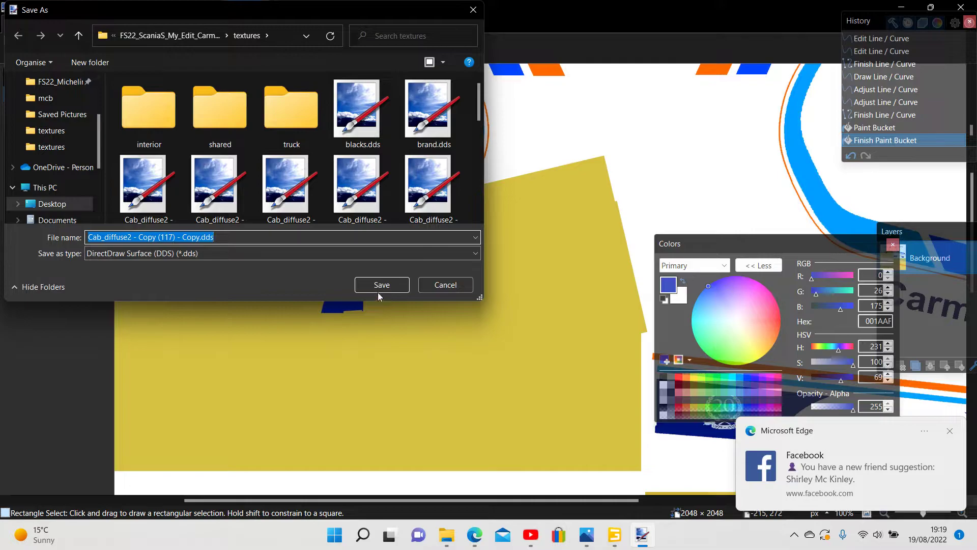
left_click(381, 283)
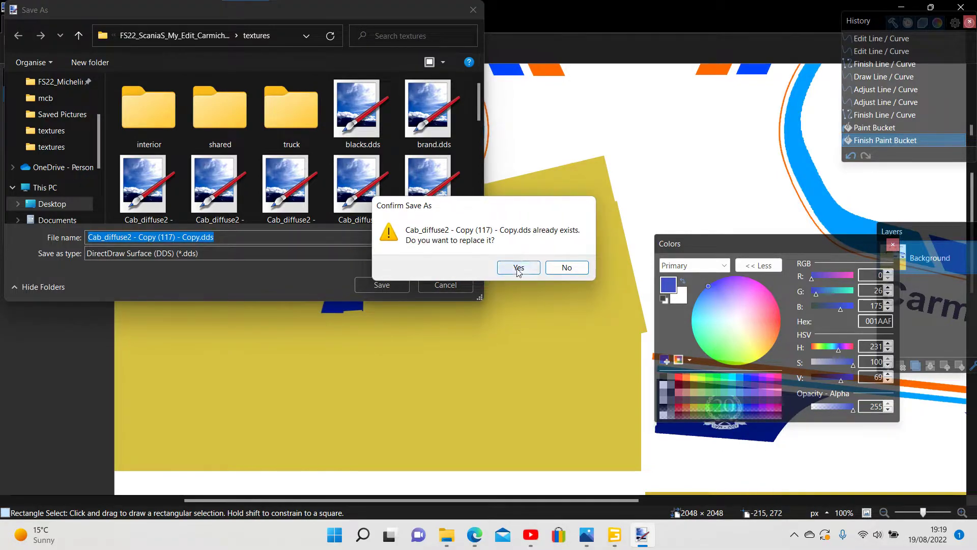
left_click(518, 268)
left_click(662, 395)
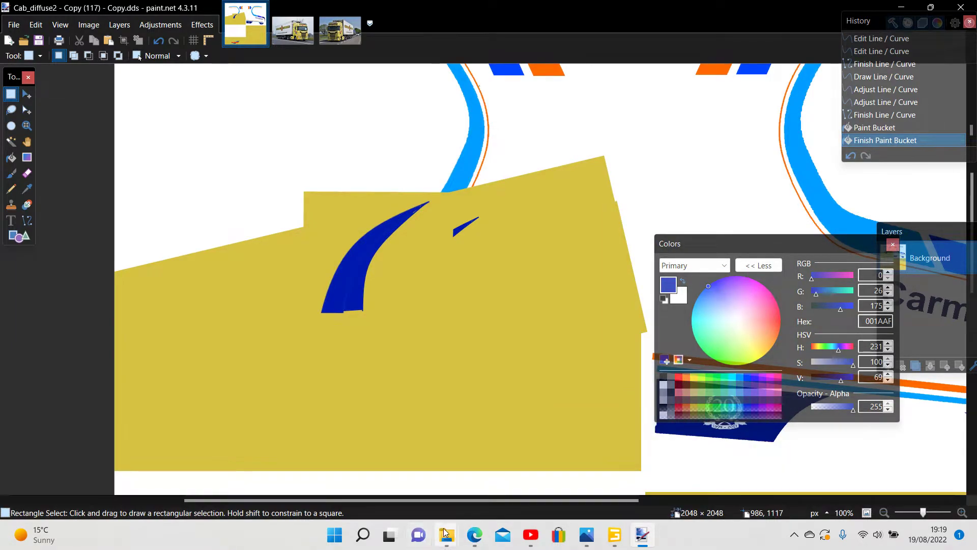
Switch to File Explorer and copy Cab_diffuse2 - Copy (117) - Copy.dds from the recent files
mouse_move(444, 532)
left_click(906, 483)
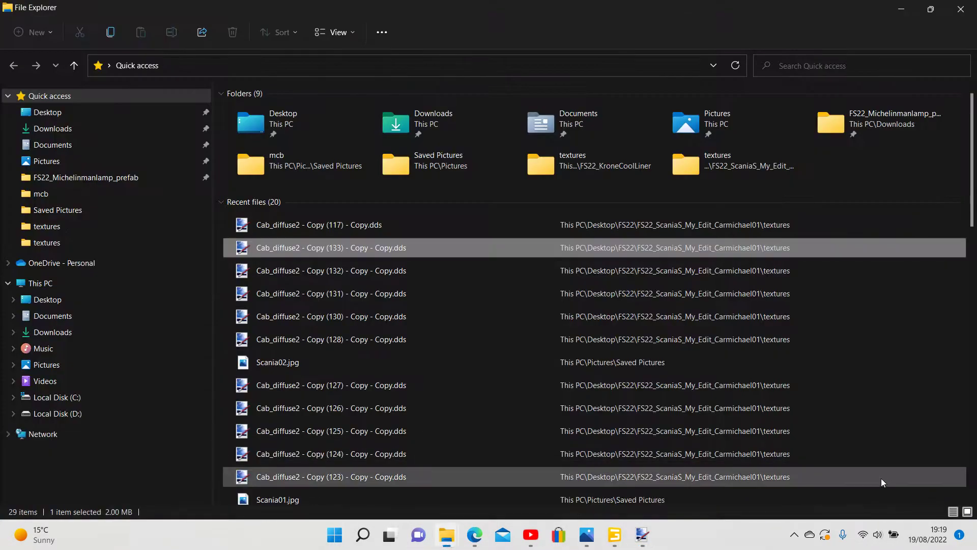
right_click(313, 224)
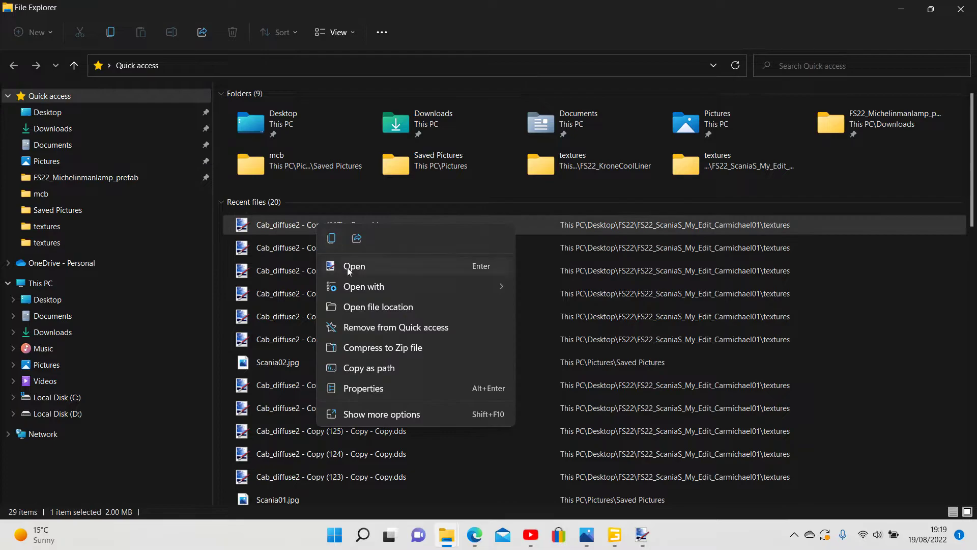
left_click(368, 414)
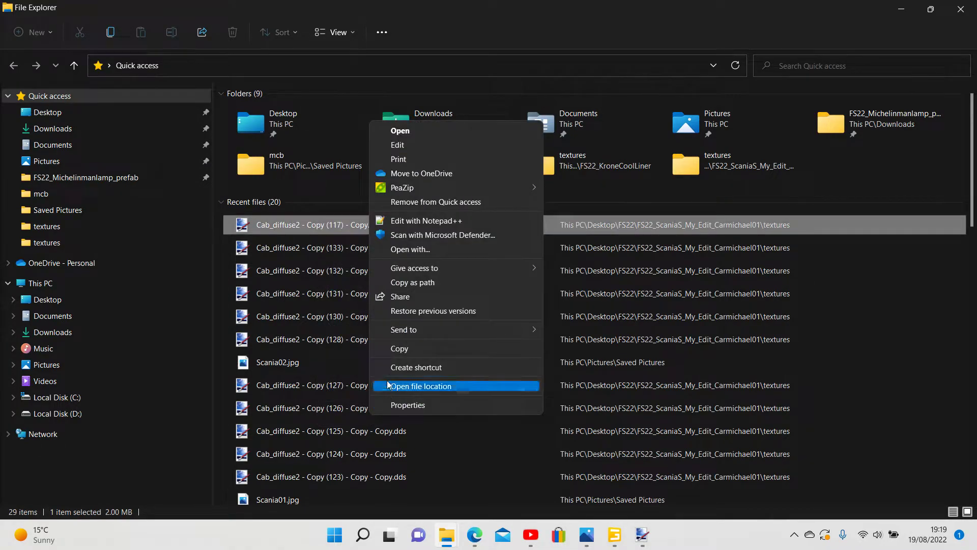
left_click(396, 350)
Paste the copied cab texture into the textures folder of FS22_ScaniaS_My_Edit_Carmichael01
mouse_move(446, 534)
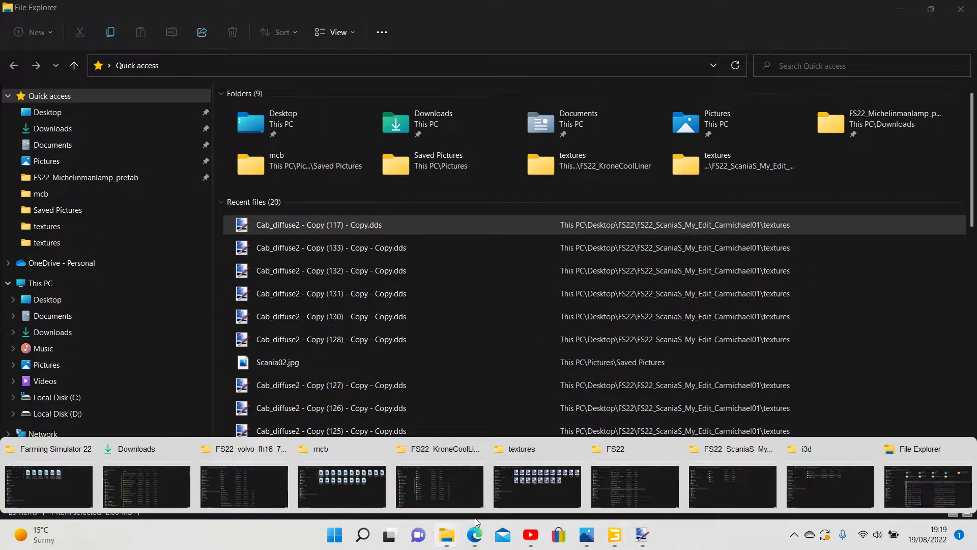
left_click(712, 496)
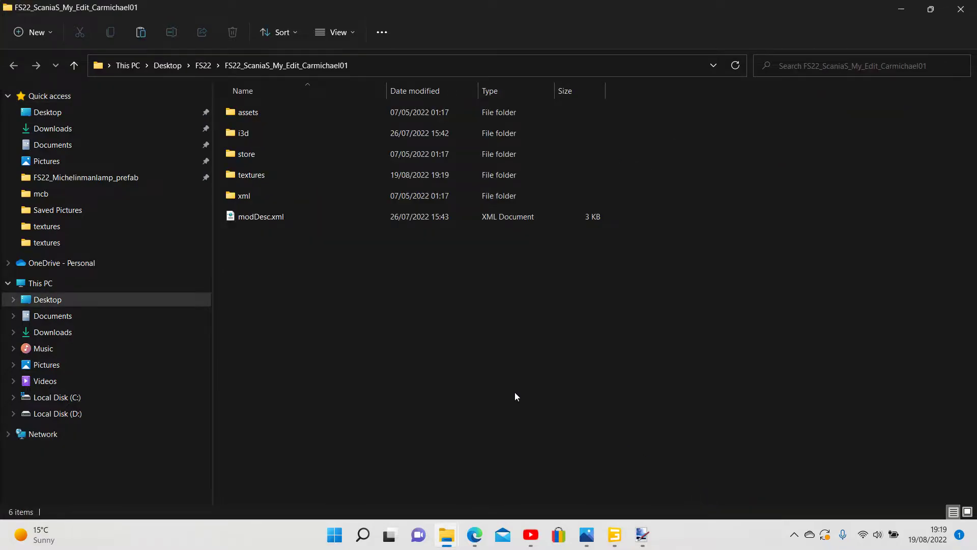
right_click(257, 175)
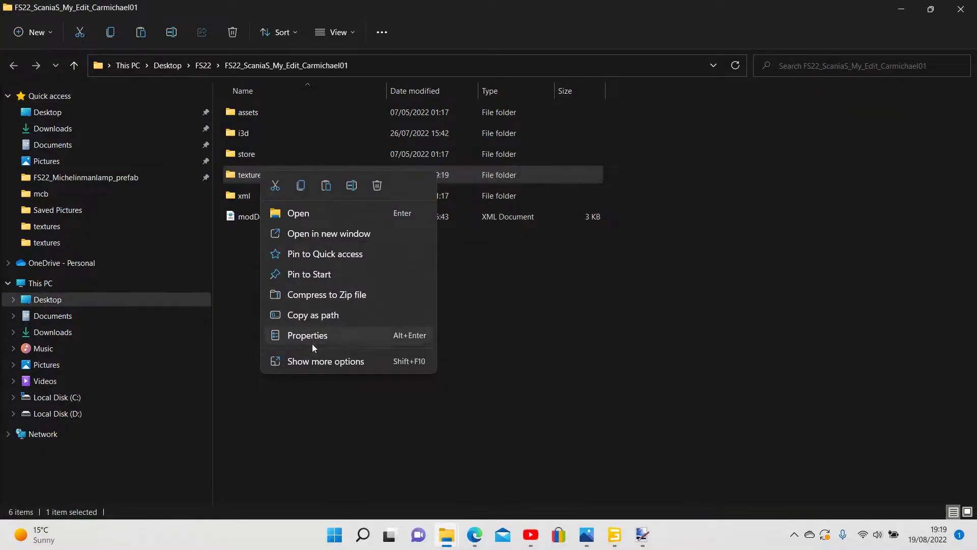
left_click(316, 361)
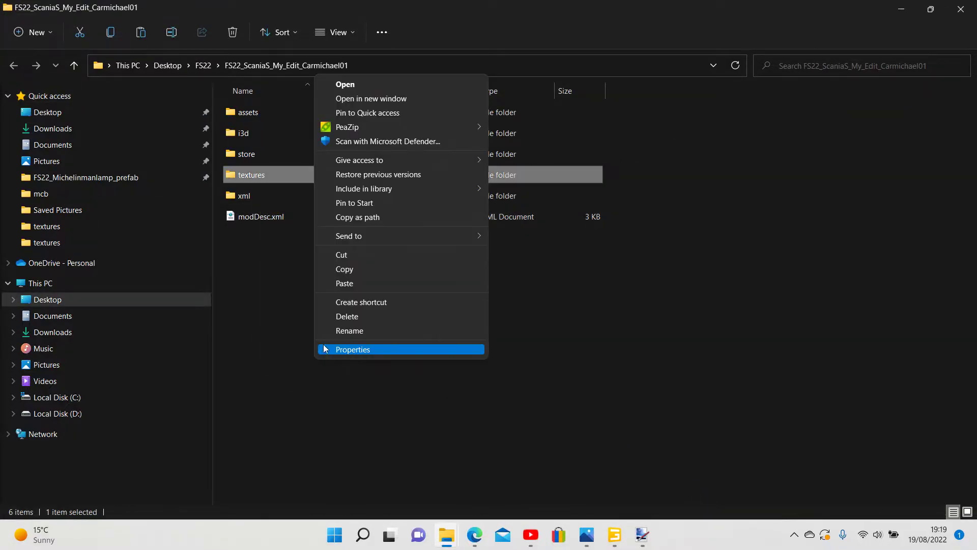
left_click(349, 284)
Switch to GIANTS Editor, assign Cab_diffuse2 - Copy (134) - Copy - Copy.dds as the Cab albedo map, and deselect the mesh
left_click(614, 535)
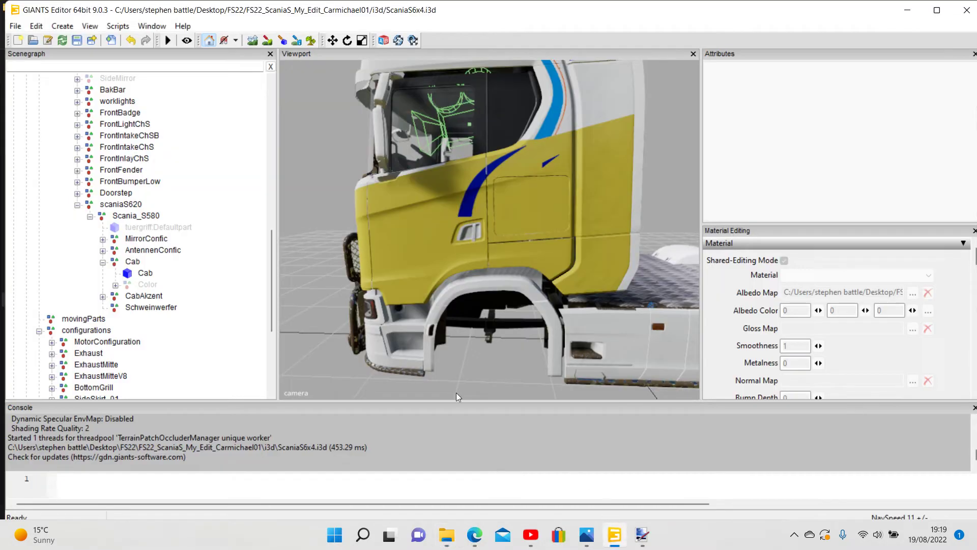
left_click(146, 276)
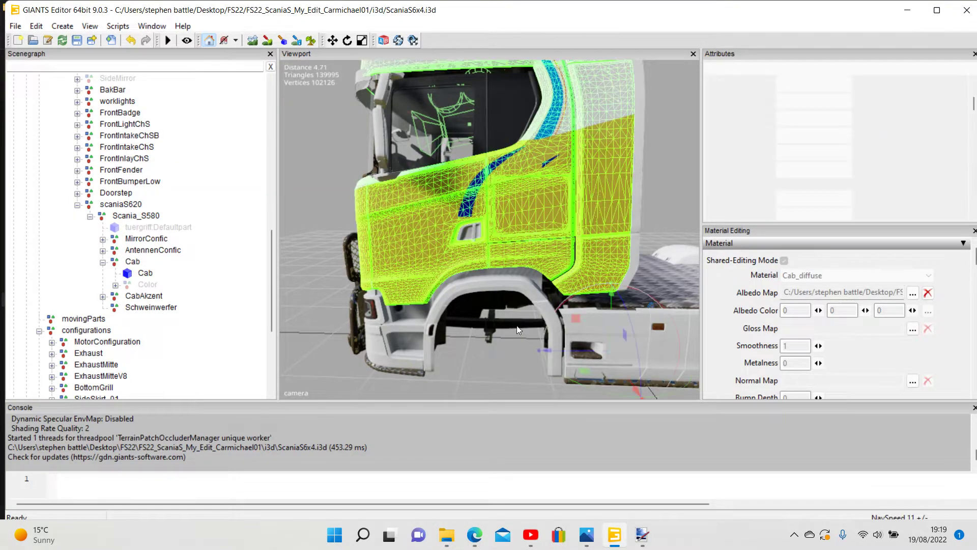
left_click(913, 293)
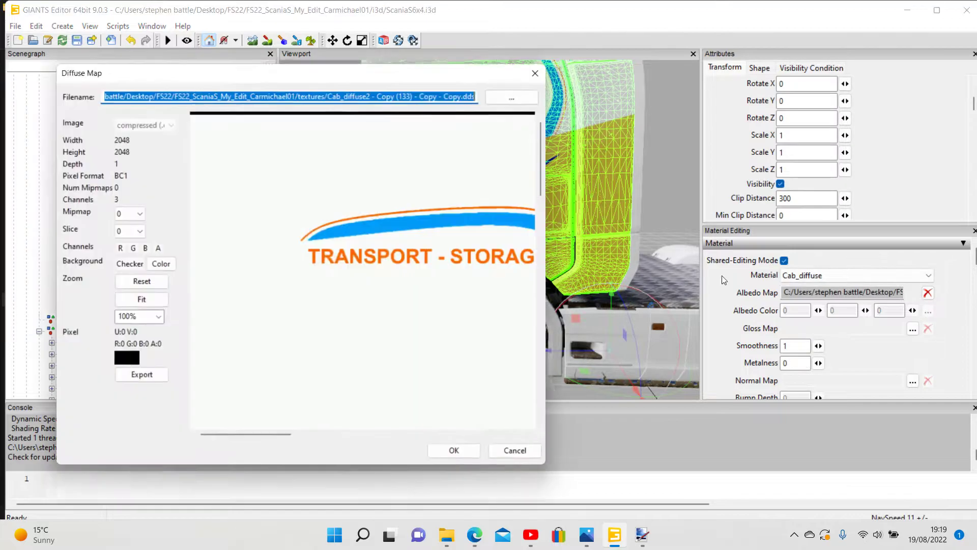
left_click(509, 99)
scroll(444, 299, "down", 5)
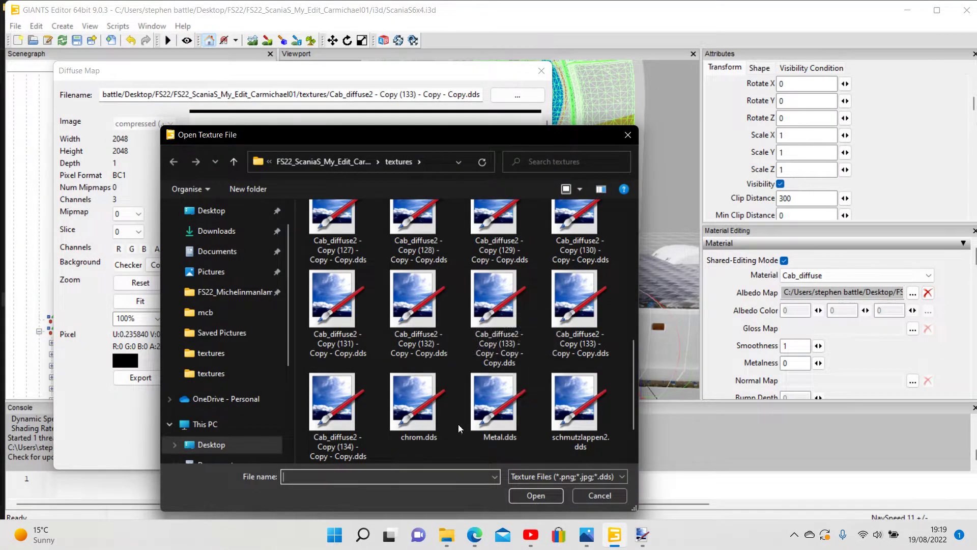
left_click(337, 423)
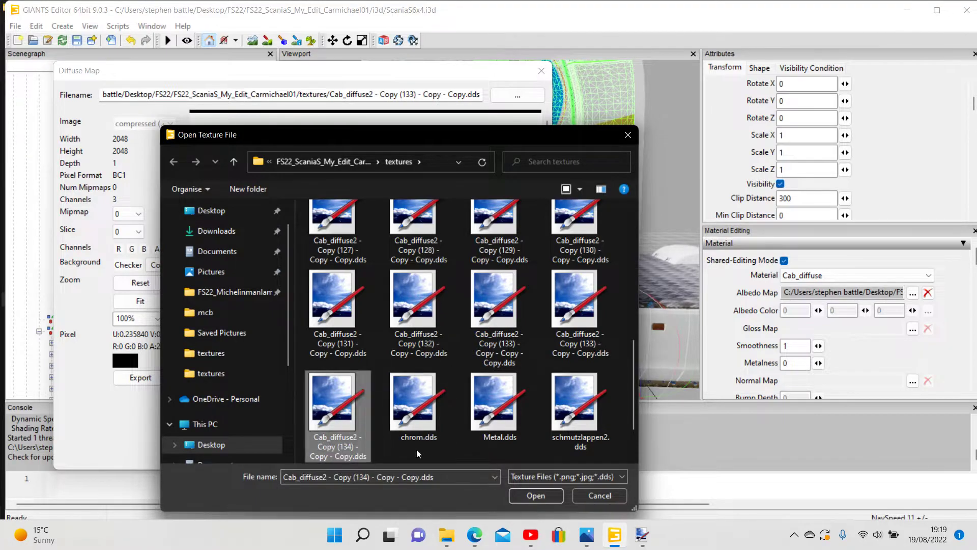
left_click(547, 498)
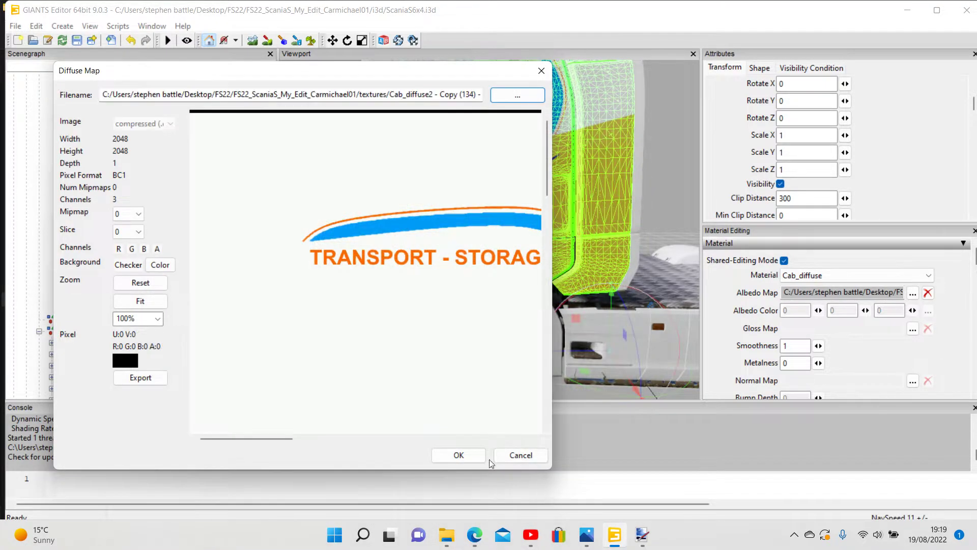
left_click(457, 455)
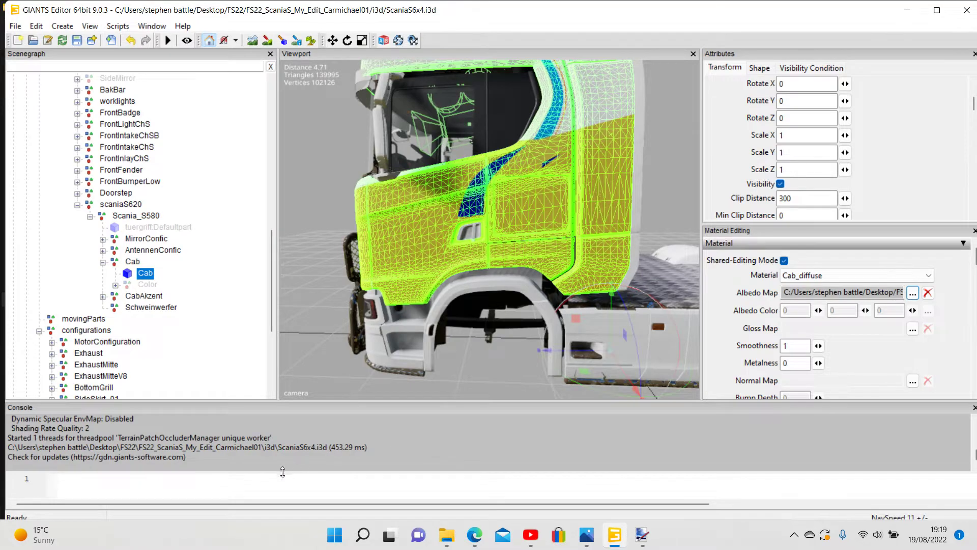
left_click(224, 360)
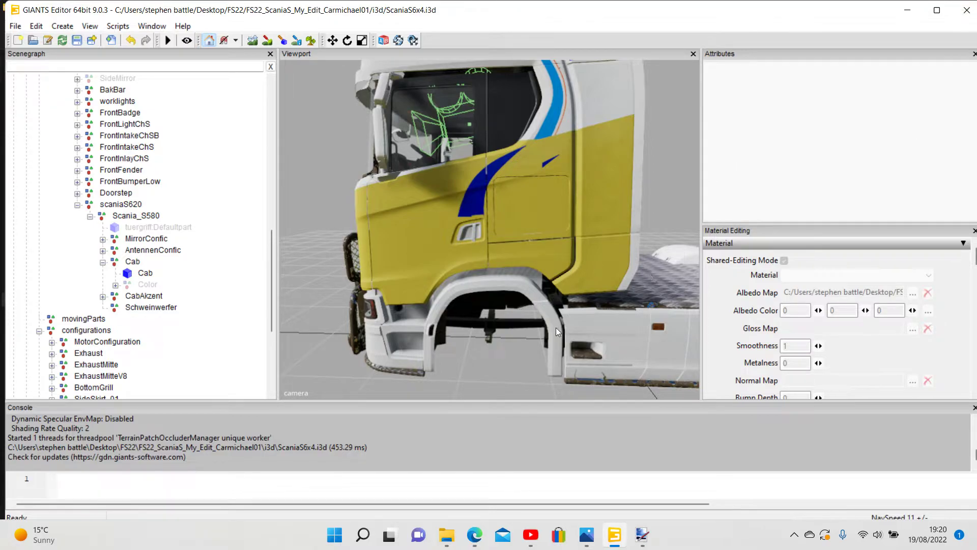
Switch to paint.net and trim the dark-blue stripe's uneven lower end with a copied 185 × 43 px yellow patch rotated about 4.3°
mouse_move(642, 535)
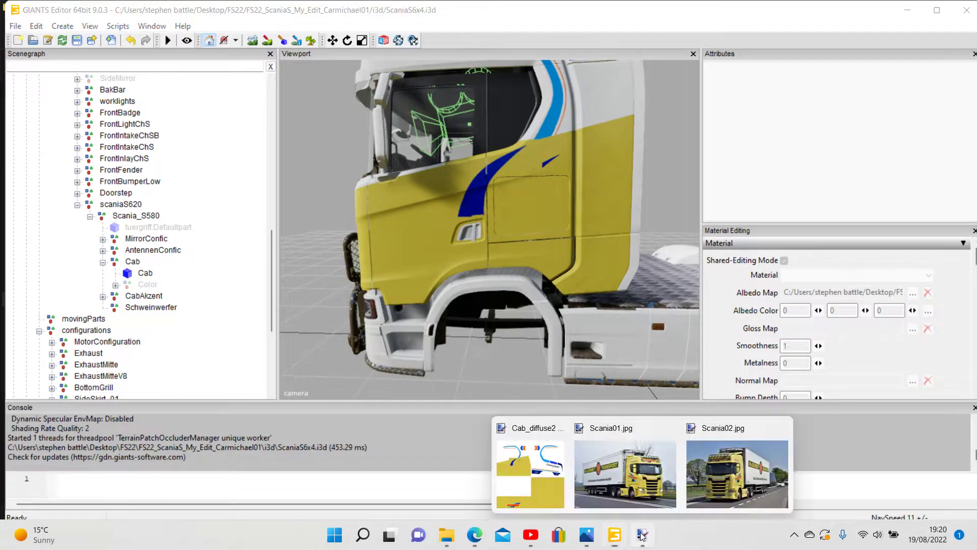
left_click(523, 496)
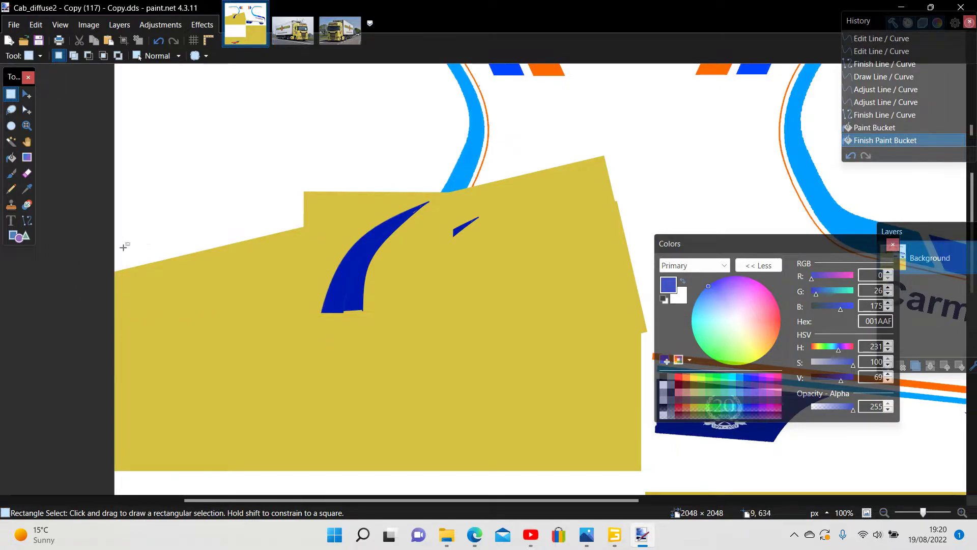
left_click_drag(436, 320, 531, 342)
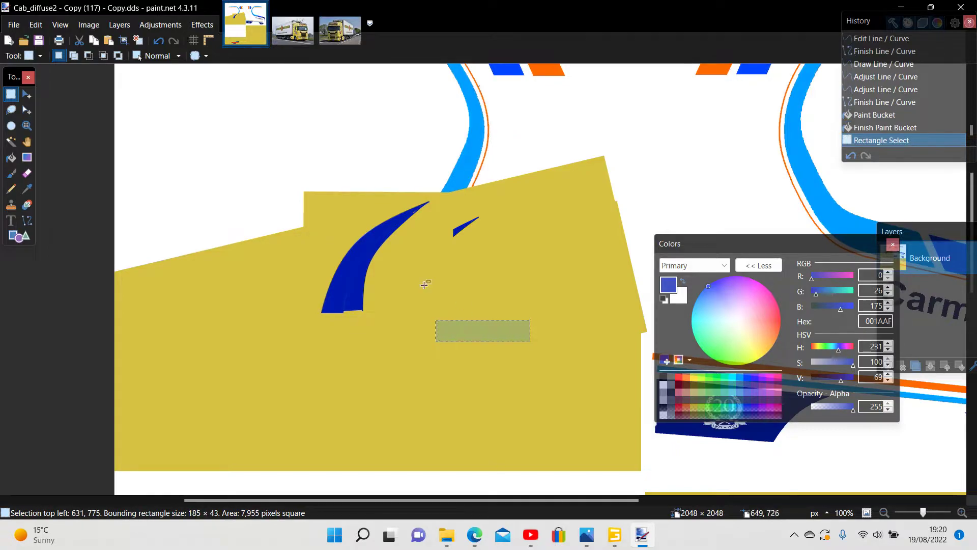
left_click(108, 41)
left_click_drag(552, 346, 395, 305)
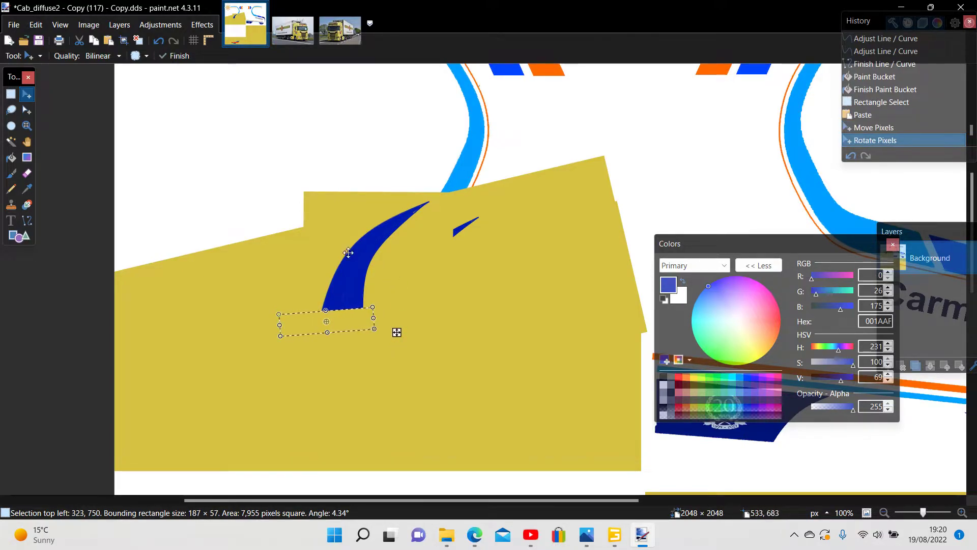
left_click(11, 93)
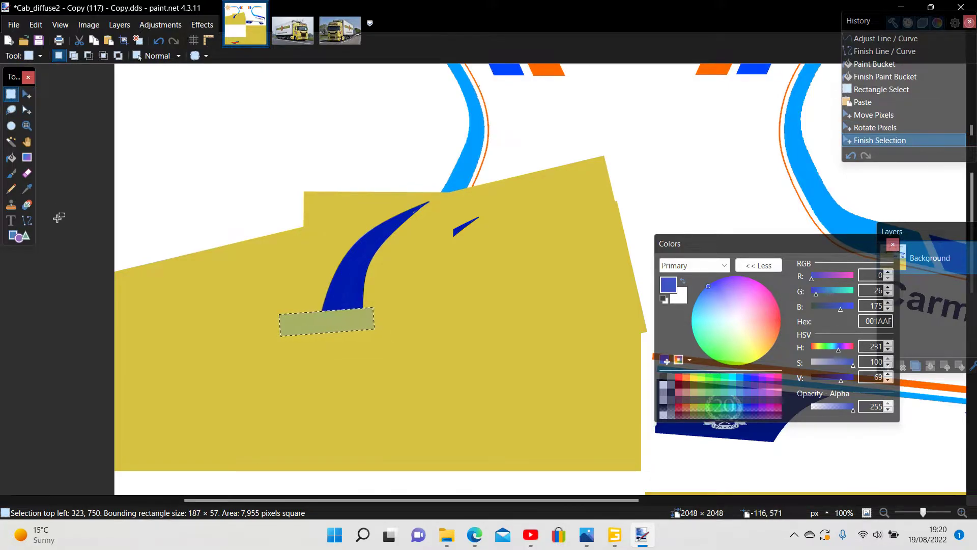
key("ctrl+d")
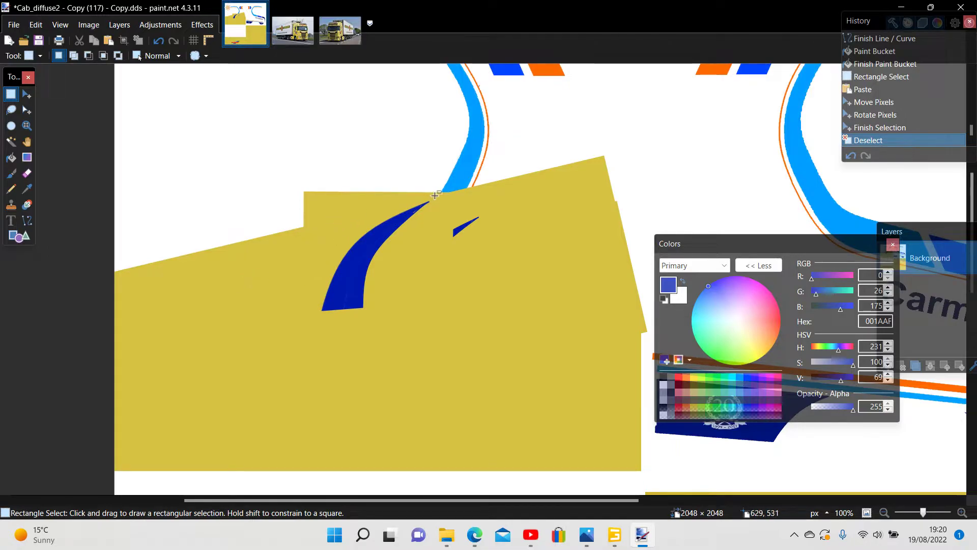
Copy and paste the 239 × 259 px area around the large blue stripe, stretch it downward to 239 × 283 px, and deselect
left_click_drag(435, 194, 313, 327)
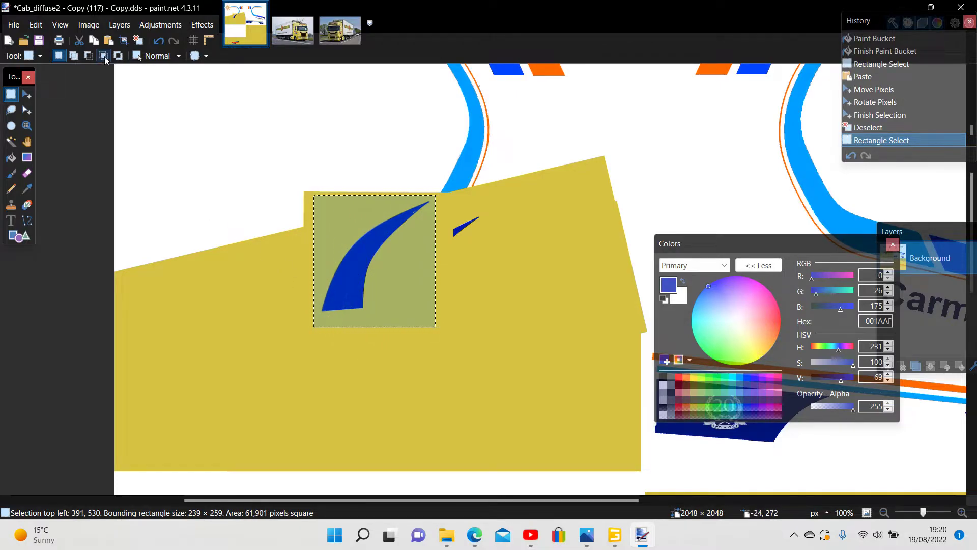
left_click(98, 40)
left_click(108, 41)
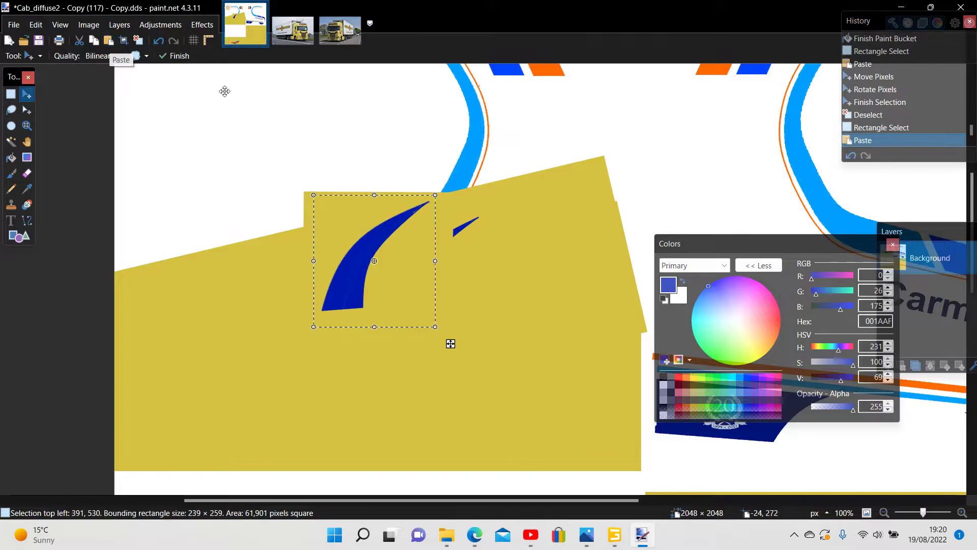
left_click_drag(367, 328, 374, 339)
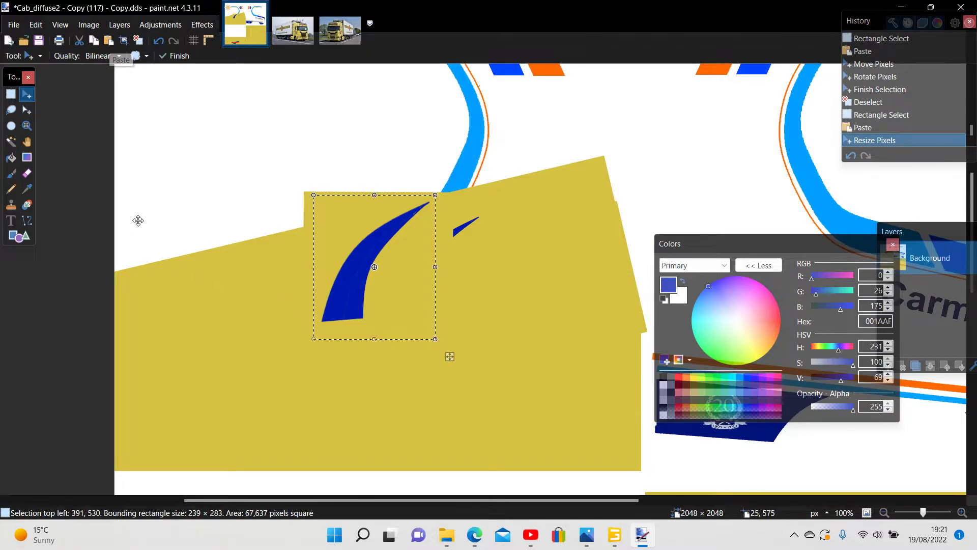
key("s")
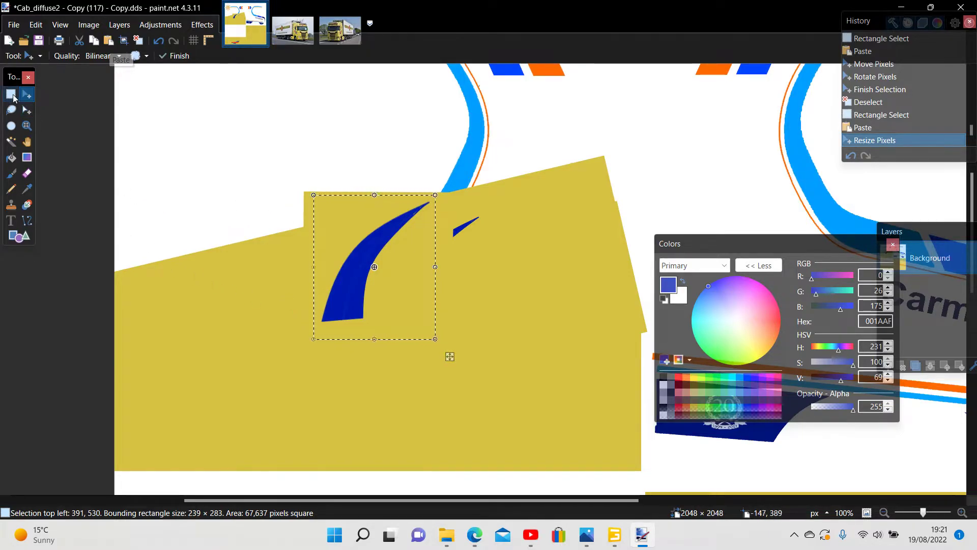
key("ctrl+d")
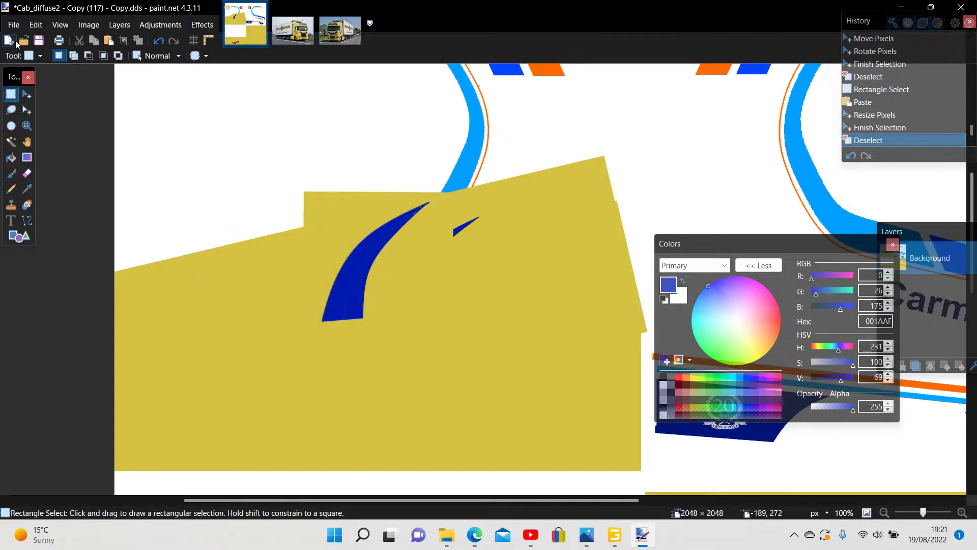
Save the texture over Cab_diffuse2 - Copy (117) - Copy.dds in the textures folder with BC1 (Linear, DXT1) compression
left_click(14, 26)
left_click(42, 121)
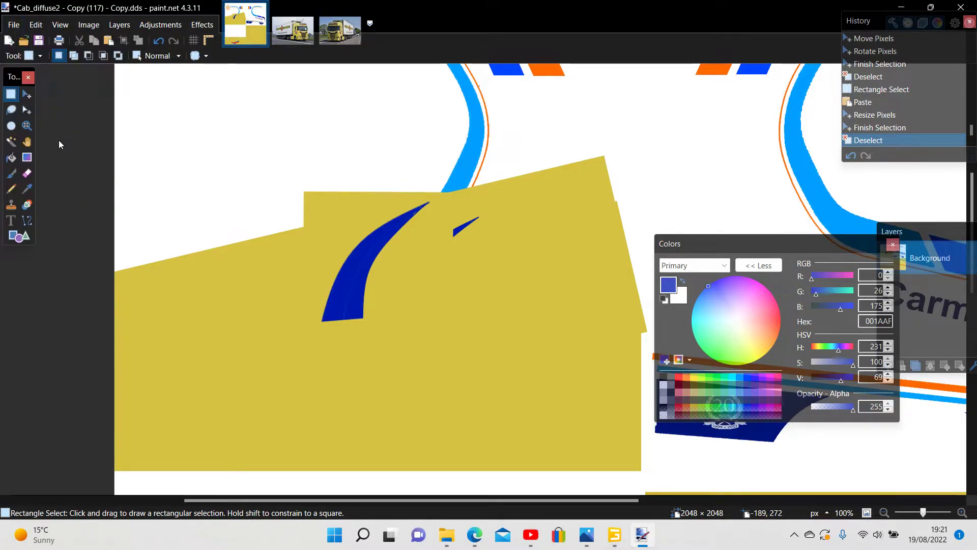
left_click(390, 285)
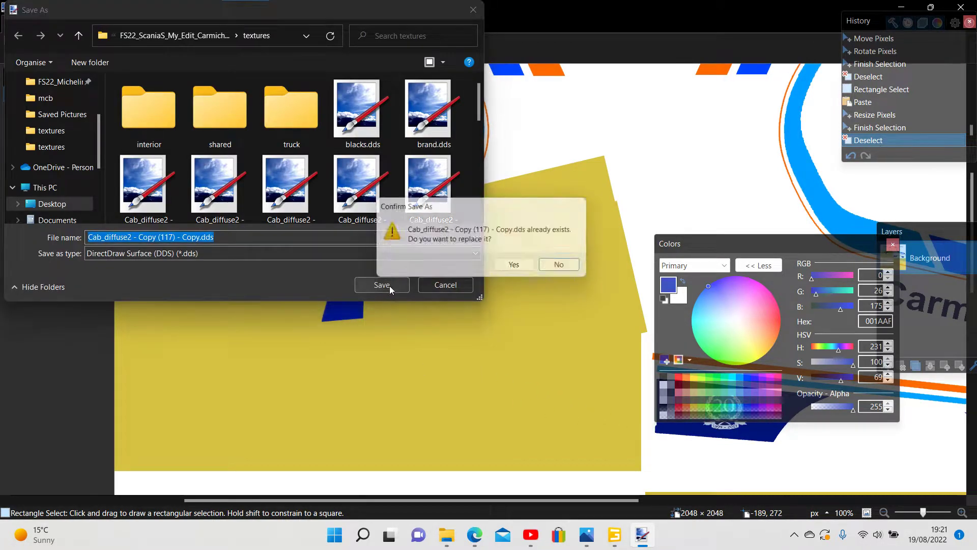
left_click(521, 269)
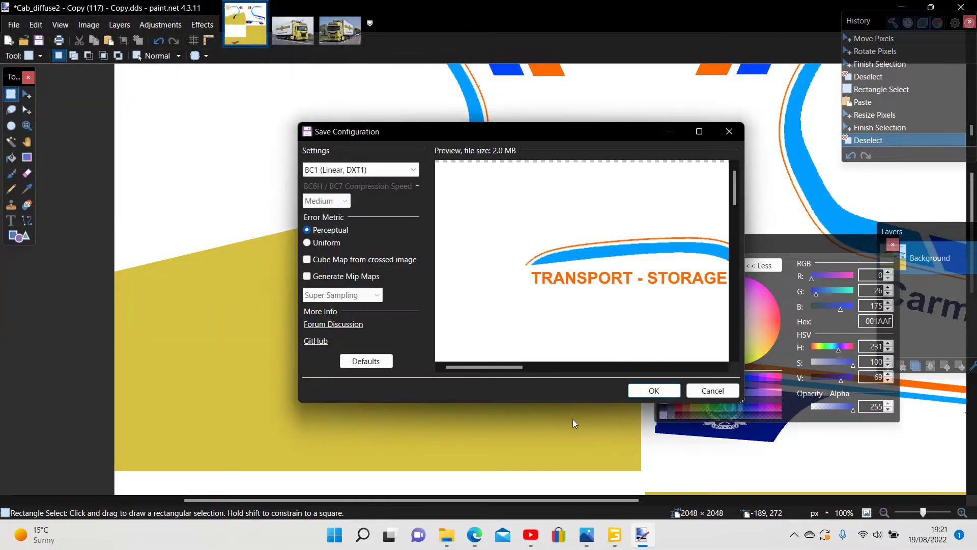
left_click(654, 390)
Switch to File Explorer and copy the newly saved Cab_diffuse2 - Copy (117) - Copy.dds from the recent files
mouse_move(448, 536)
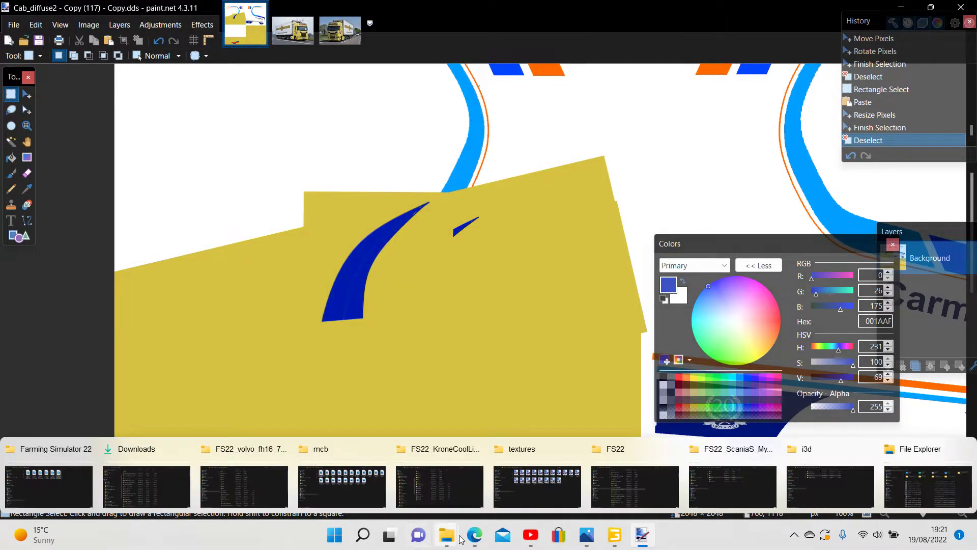
left_click(927, 486)
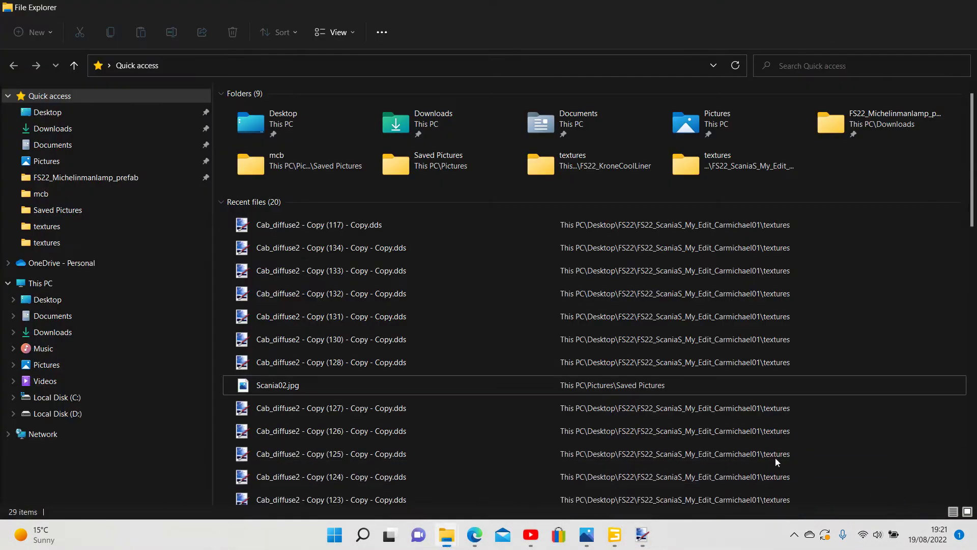
left_click(344, 226)
right_click(344, 226)
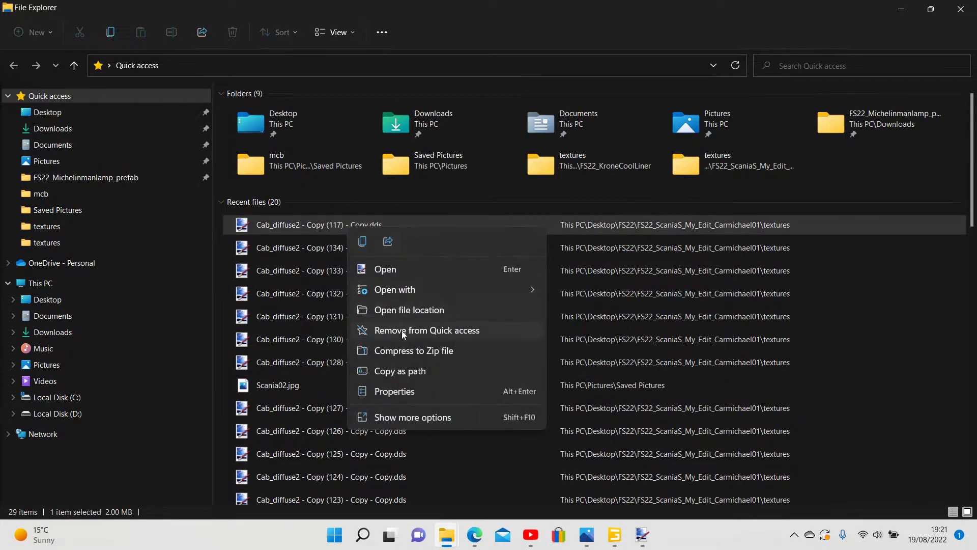
left_click(406, 417)
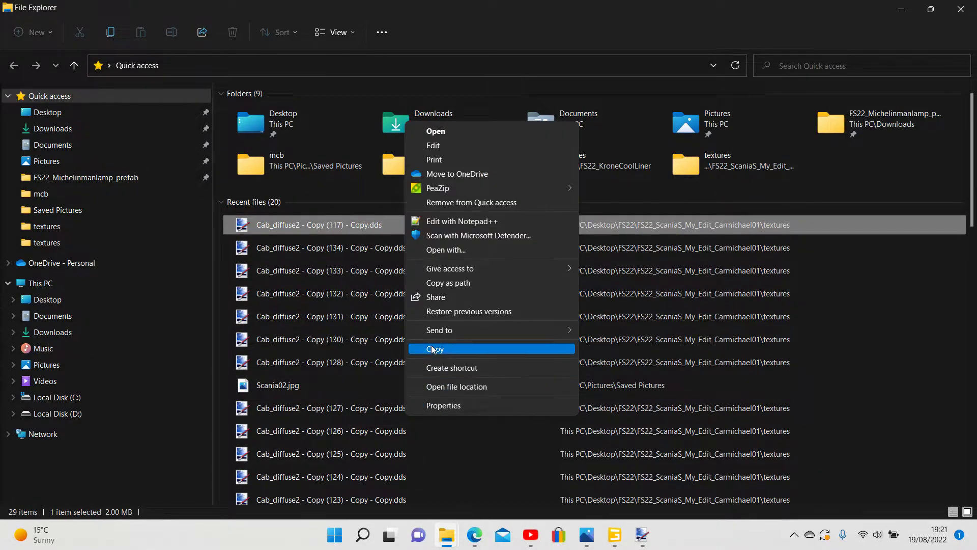
left_click(435, 349)
Paste the stretched-stripe texture copy into the Scania mod's textures folder and switch to GIANTS Editor
mouse_move(447, 535)
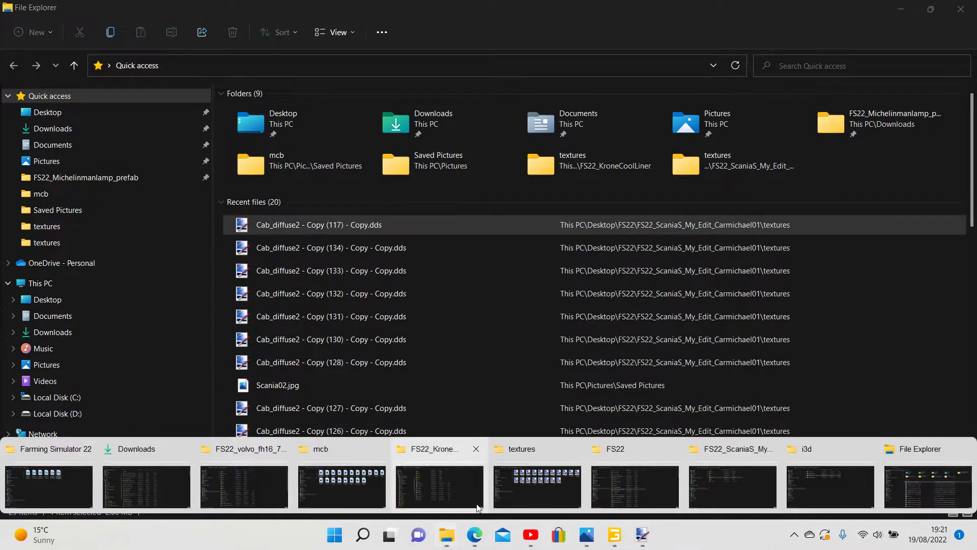
left_click(732, 489)
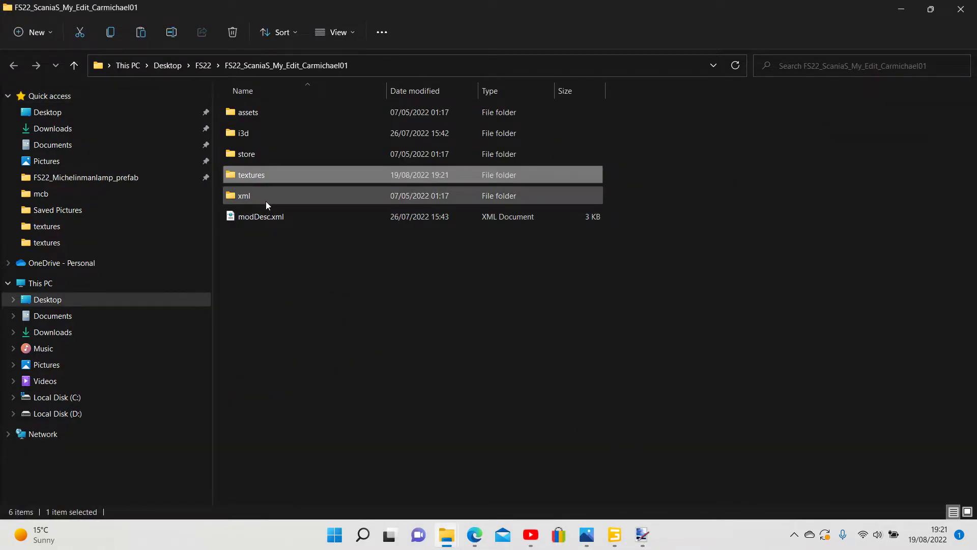
right_click(255, 175)
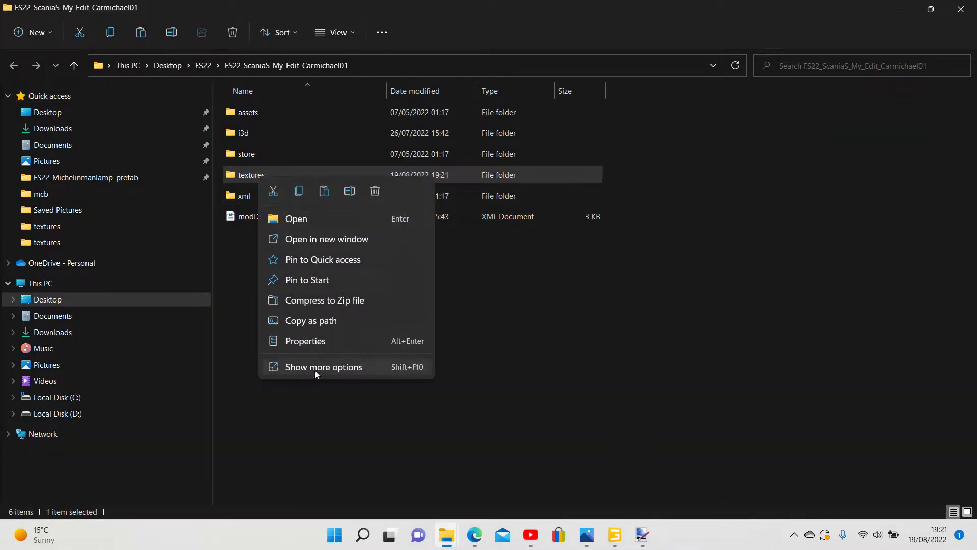
left_click(331, 364)
left_click(348, 293)
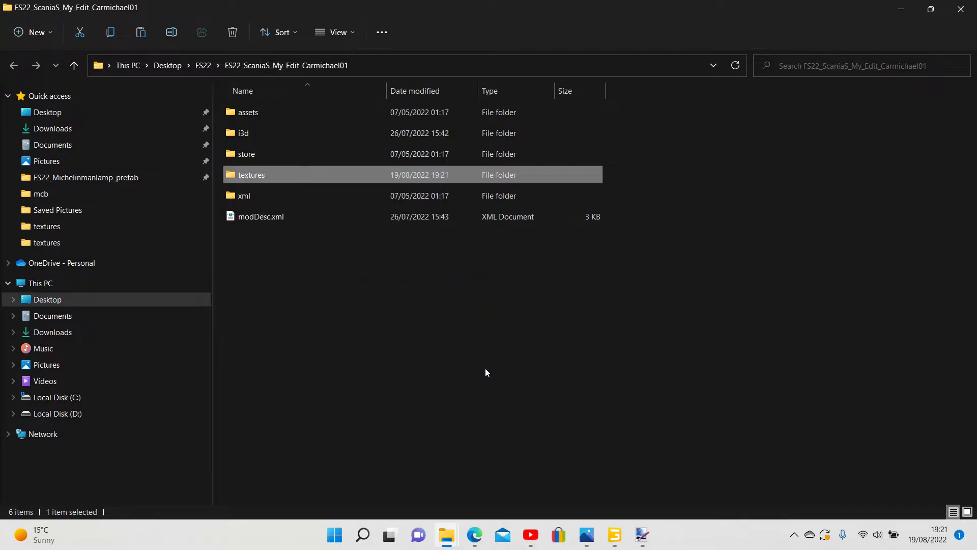
left_click(614, 534)
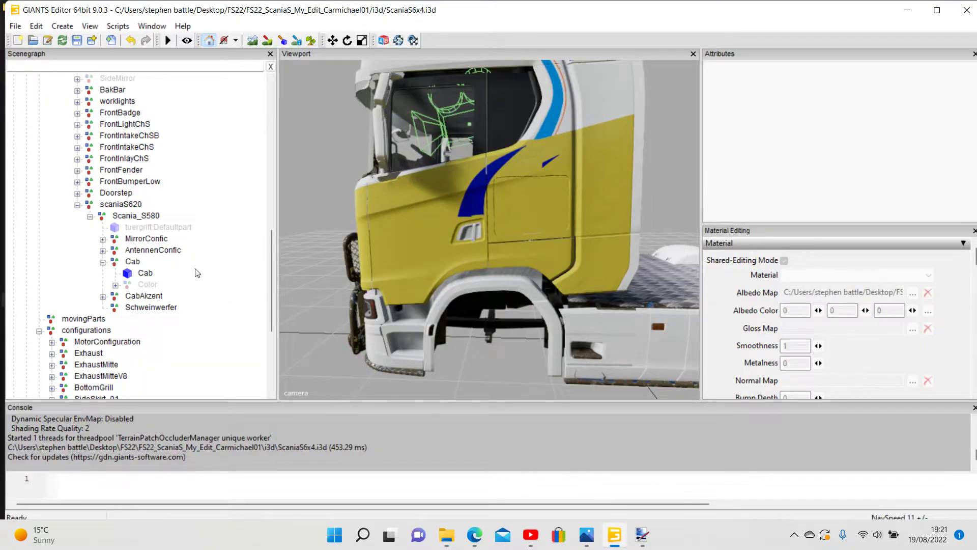
Assign Cab_diffuse2 - Copy (135) - Copy - Copy.dds as the Cab mesh's albedo map and save the scene
left_click(157, 276)
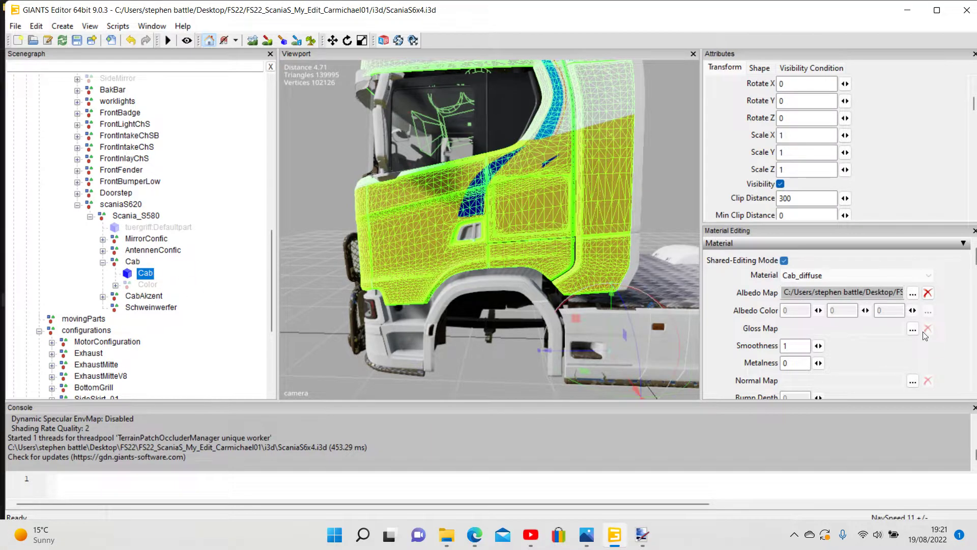
left_click(913, 293)
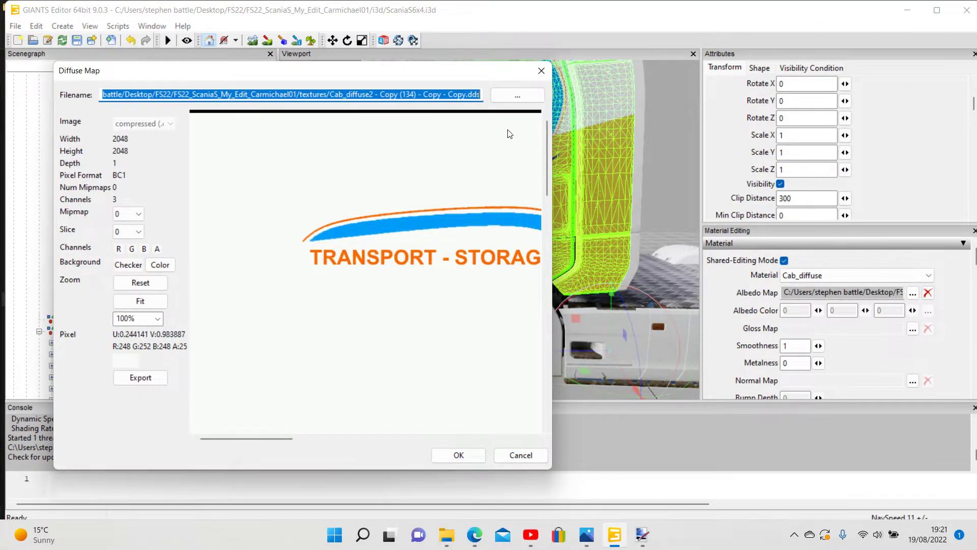
left_click(512, 99)
scroll(549, 331, "down", 5)
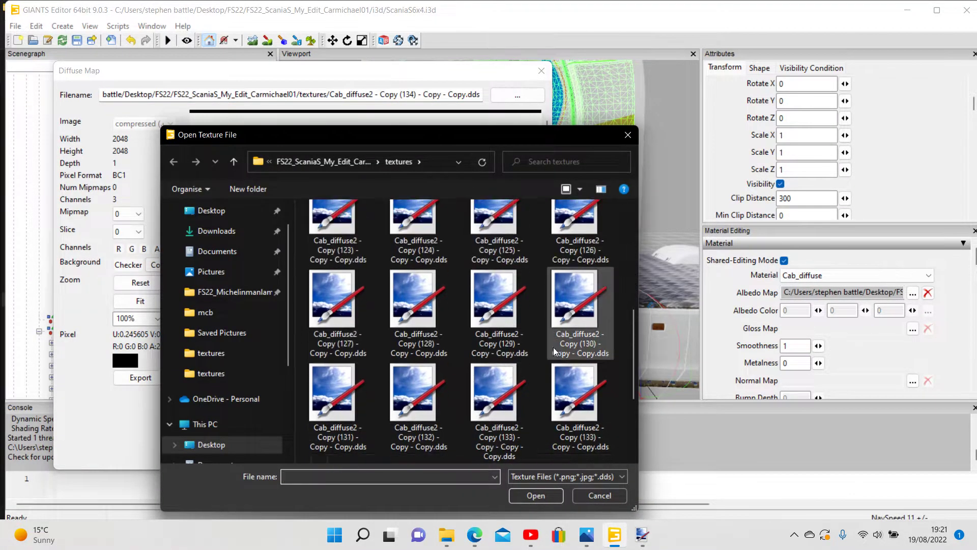
left_click(415, 344)
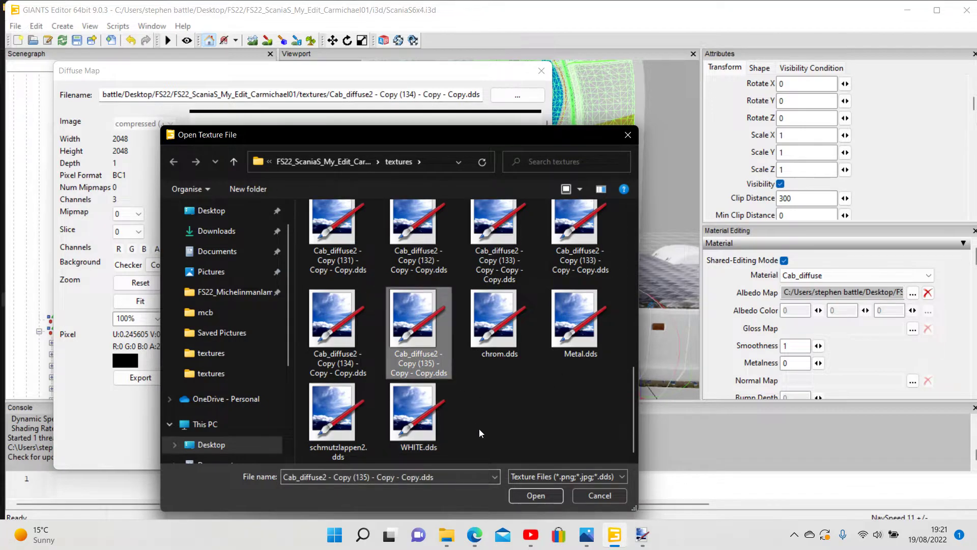
left_click(526, 492)
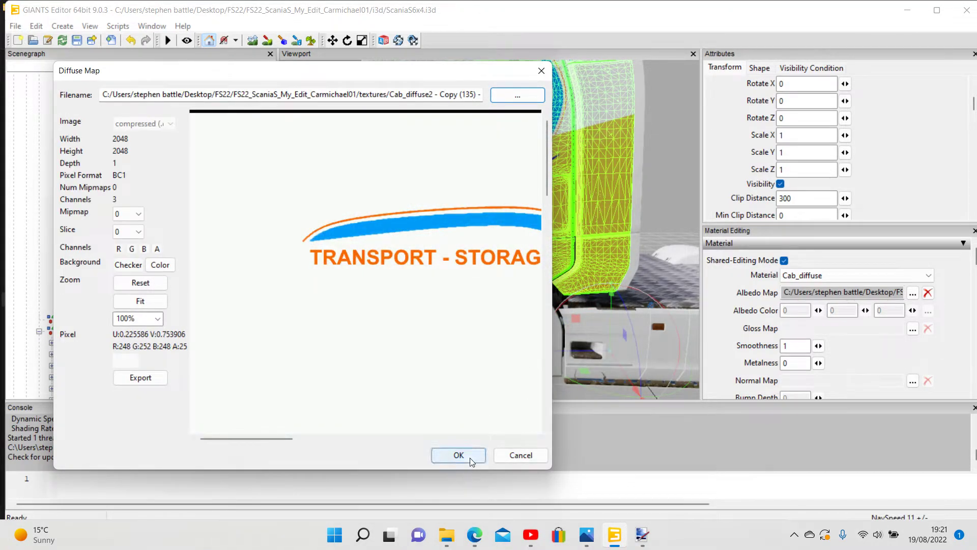
left_click(460, 455)
left_click(204, 361)
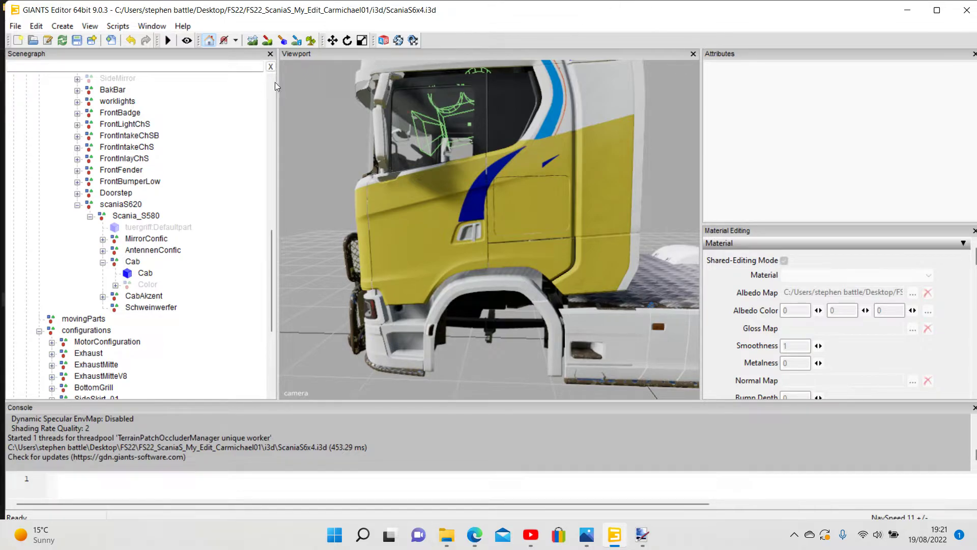
left_click(16, 26)
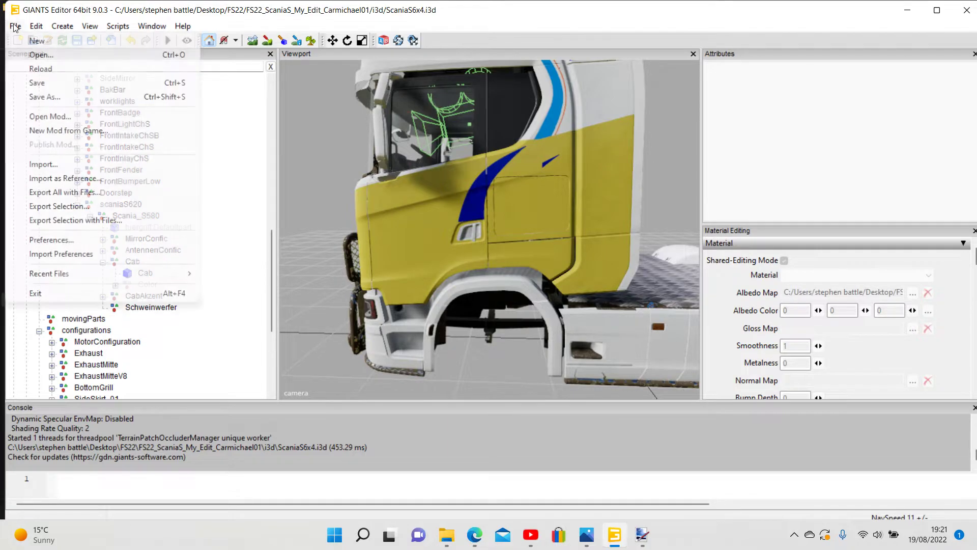
left_click(37, 82)
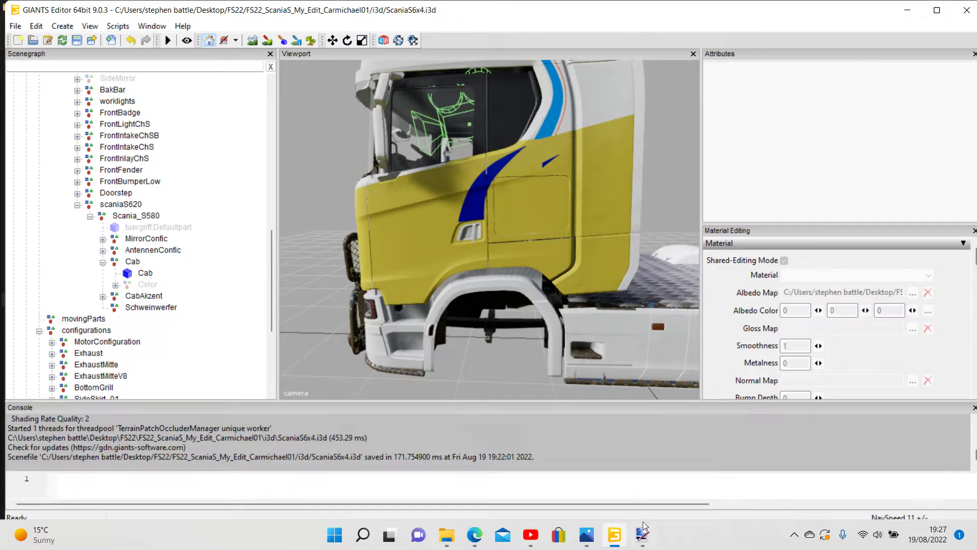
Switch to paint.net and fill the large blue stripe with solid 001AAF using the Paint Bucket at 50% tolerance
mouse_move(643, 529)
left_click(548, 505)
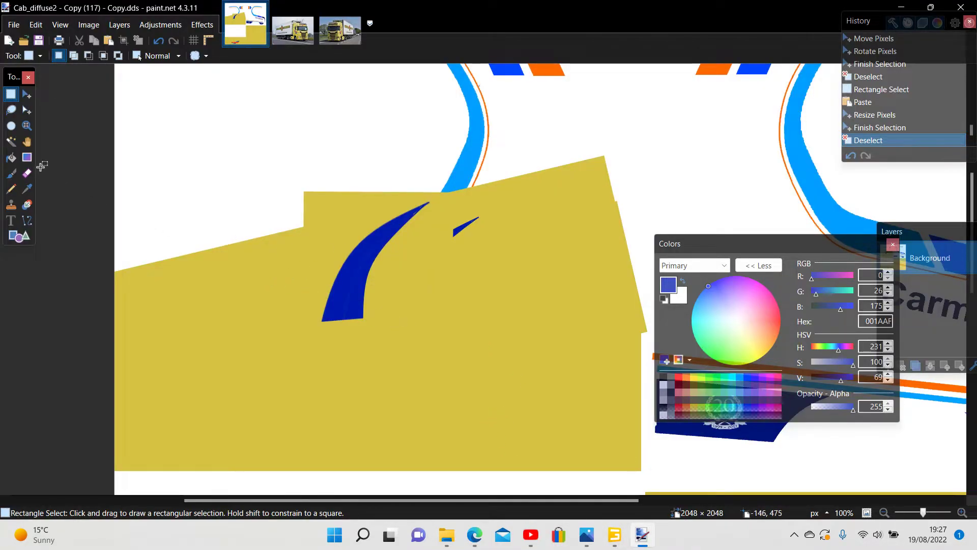
left_click(11, 157)
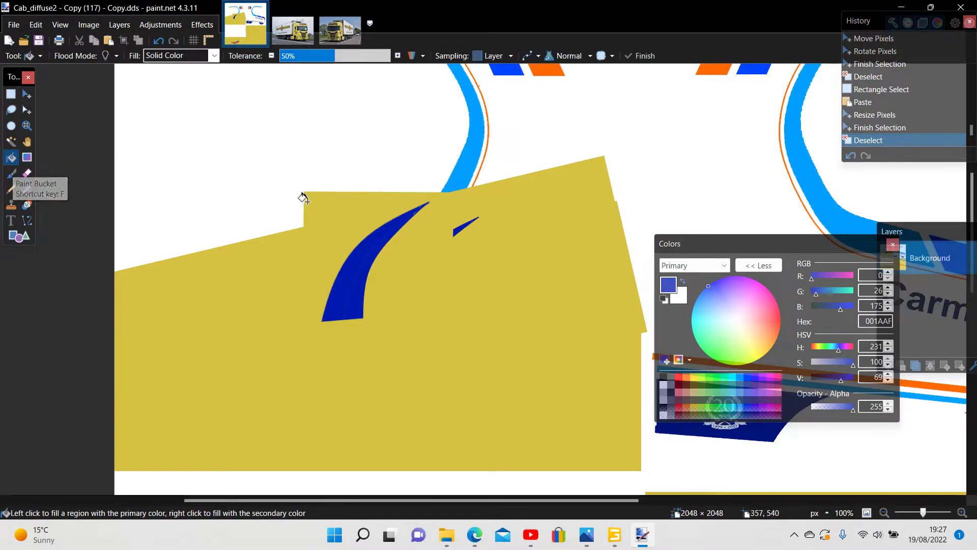
left_click(409, 209)
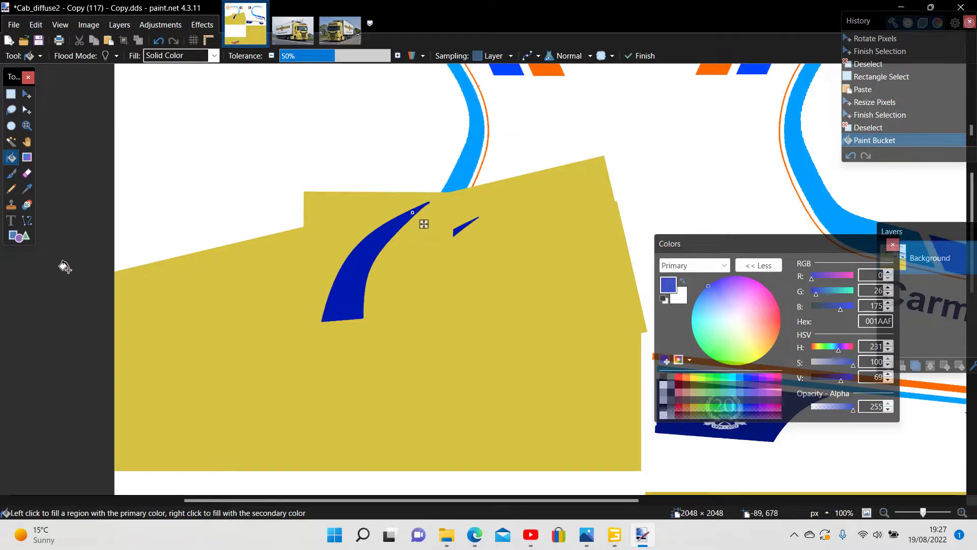
left_click(11, 95)
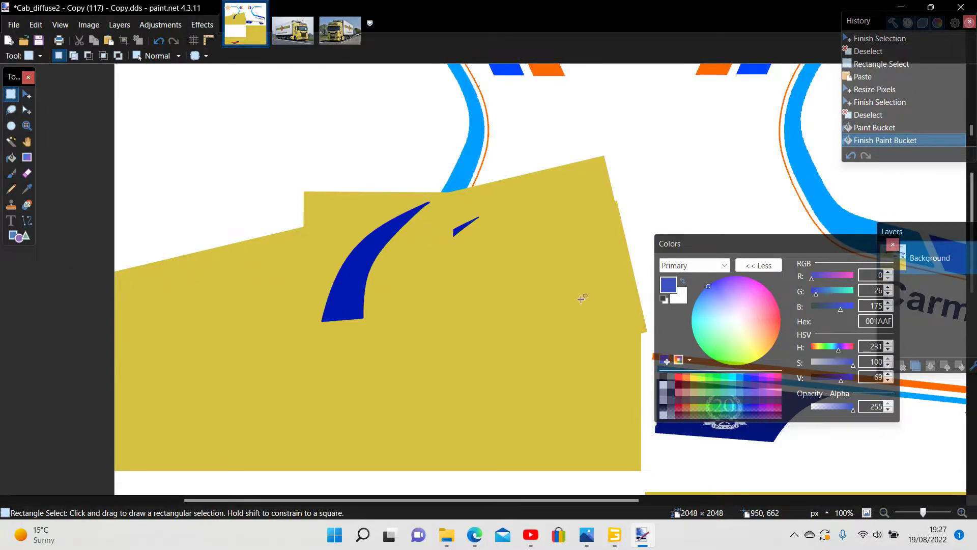
Try a 2 px line about 90 px long across the McBurney logo in blue 001DC6, recolour it 001EC9, and undo both
scroll(593, 351, "down", 10)
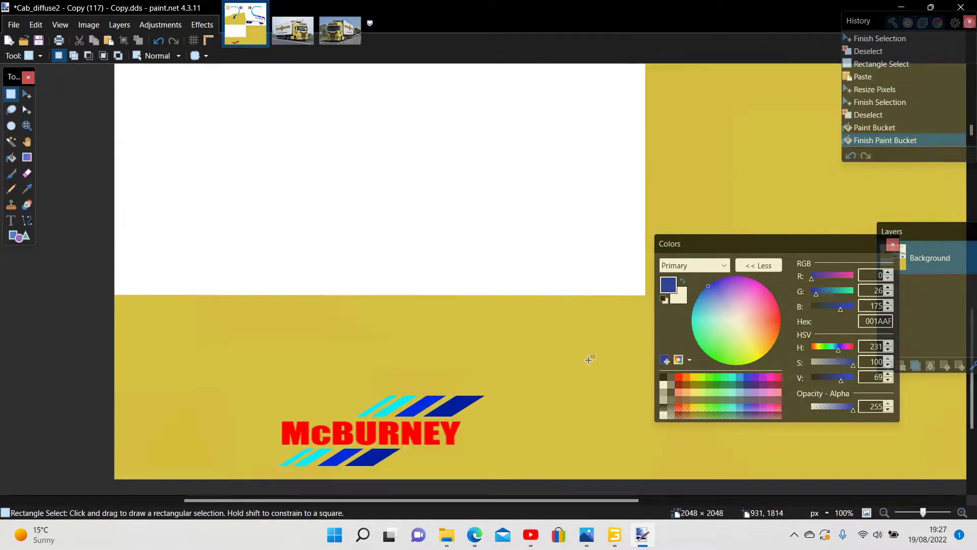
scroll(589, 359, "down", 1)
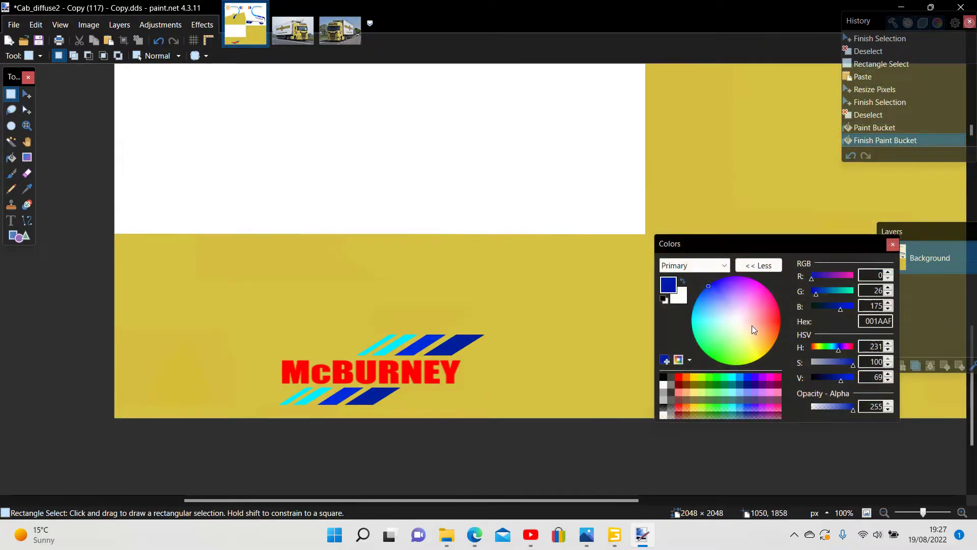
left_click(845, 381)
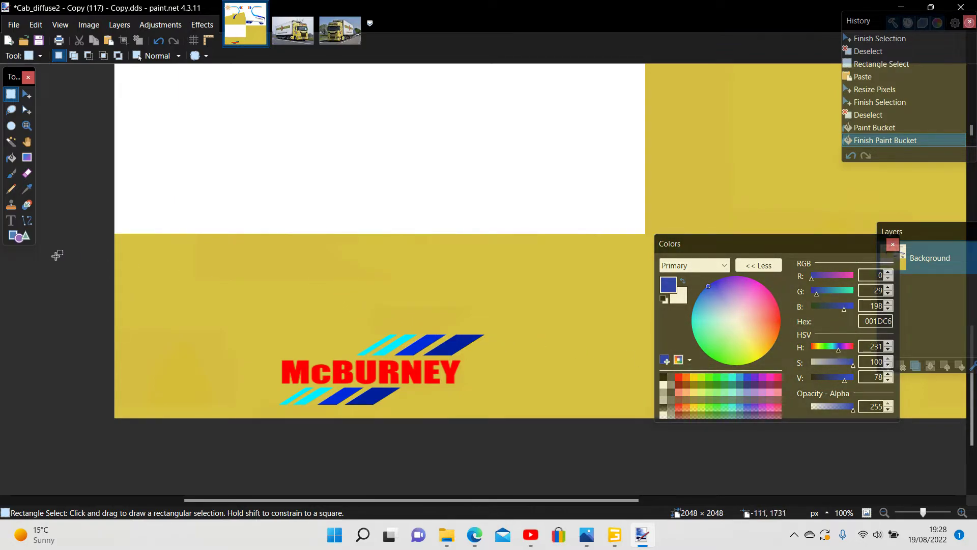
left_click(27, 221)
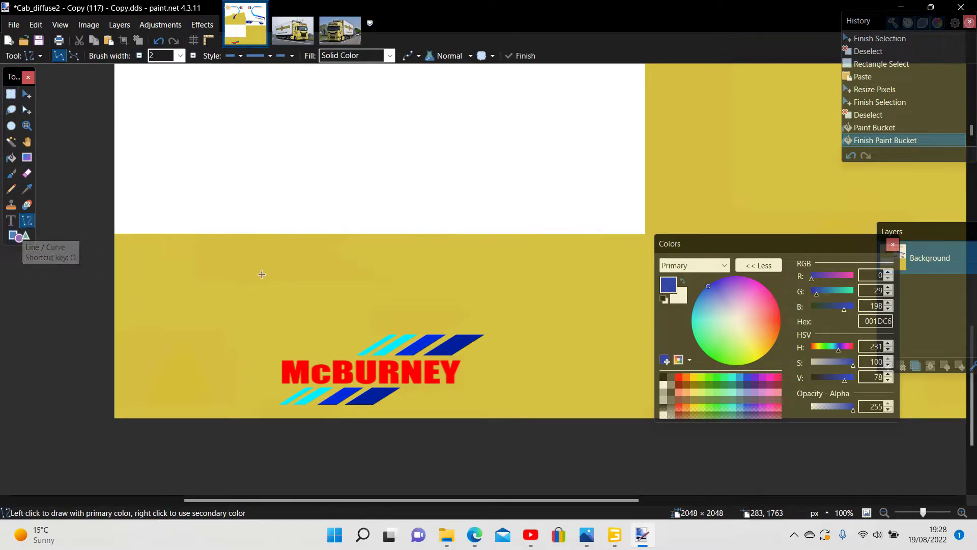
left_click_drag(439, 304, 433, 349)
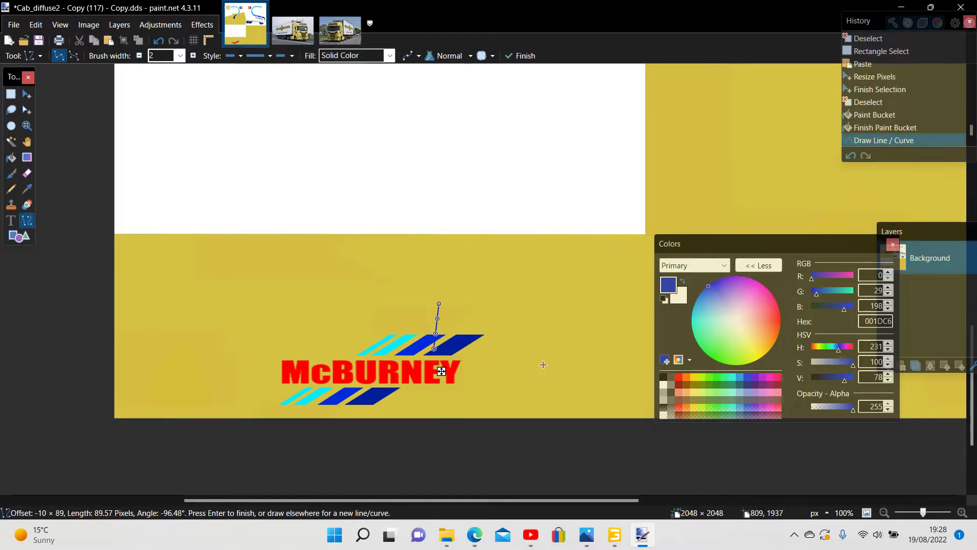
left_click(846, 381)
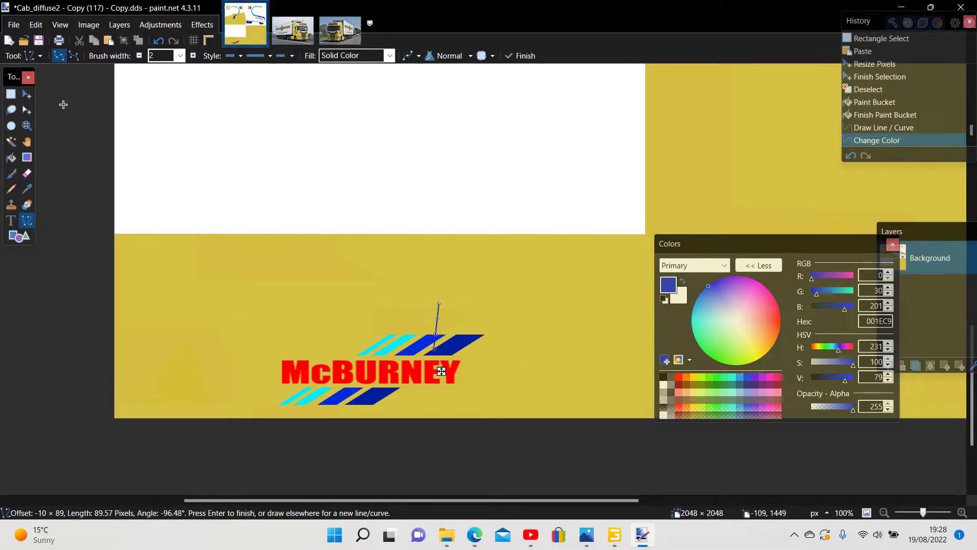
left_click(159, 45)
left_click(159, 45)
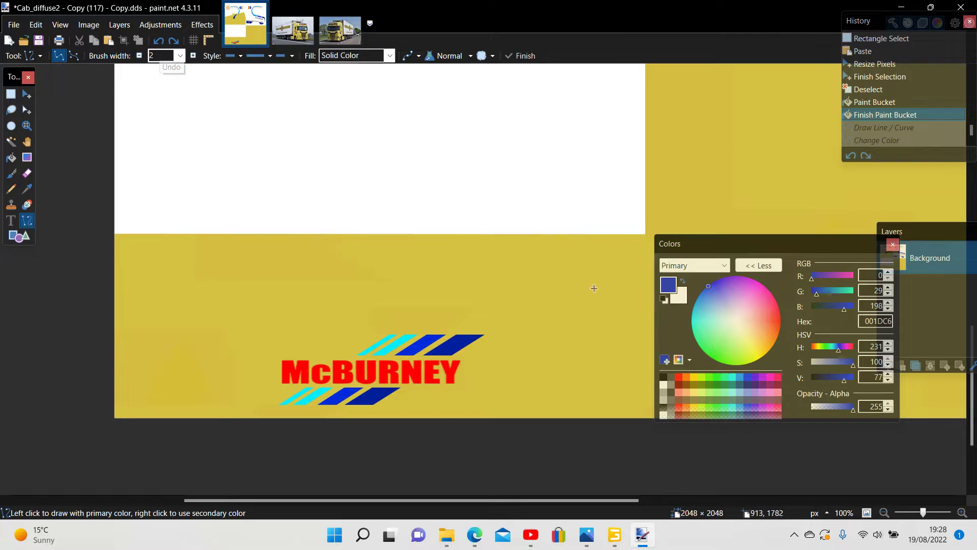
Draw a 2 px line about 287 px long in blue 001ECC along the large stripe's outer edge, from its upper tip to its lower corner
left_click(846, 379)
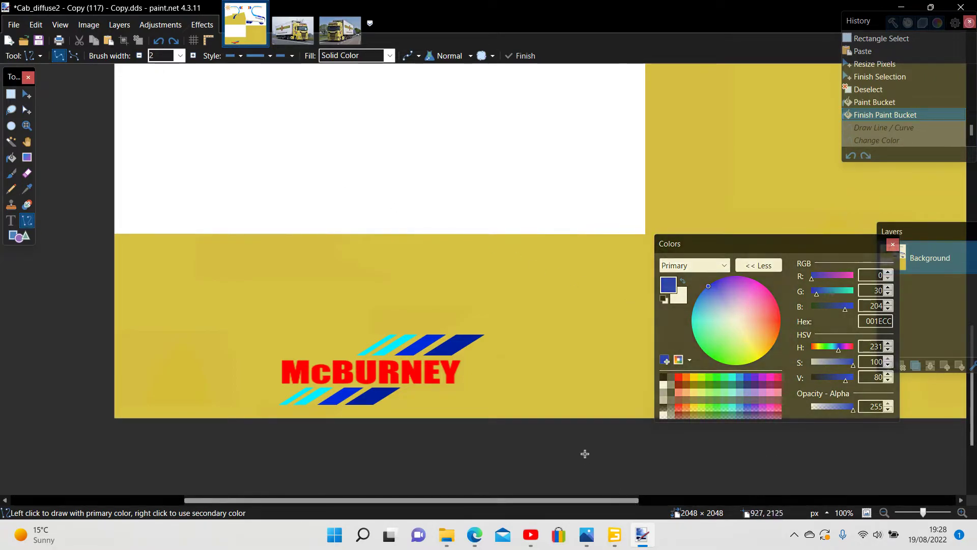
scroll(585, 432, "up", 9)
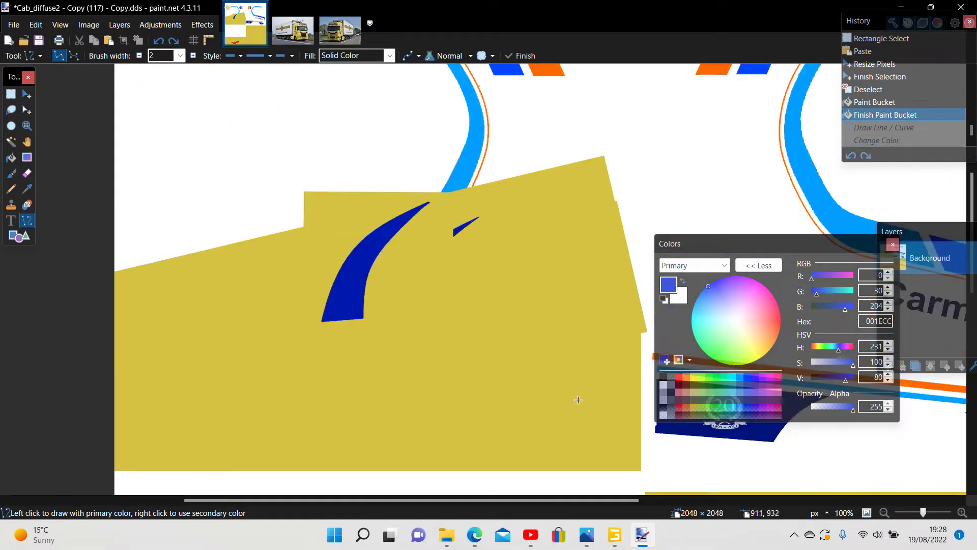
scroll(549, 388, "up", 1)
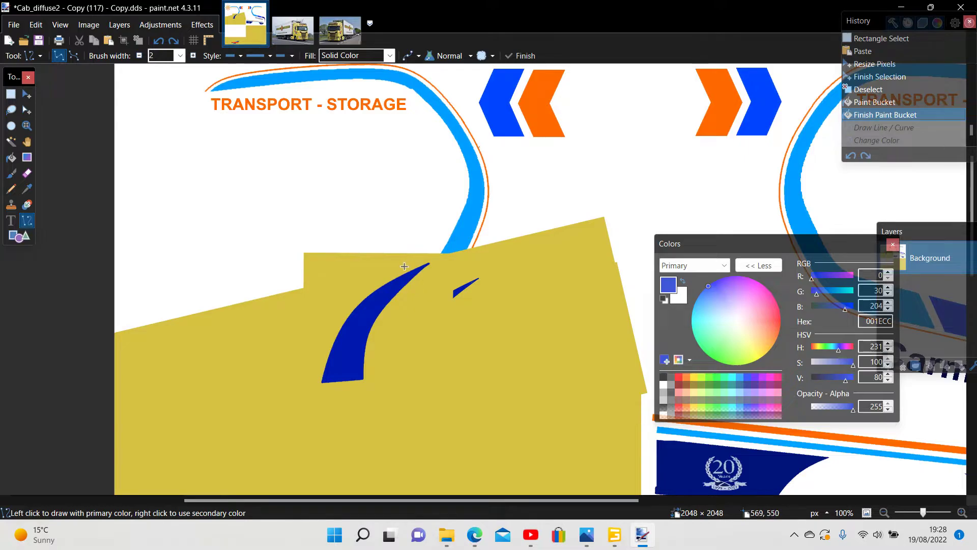
mouse_move(404, 266)
left_mouse_down()
mouse_move(371, 280)
mouse_move(327, 322)
mouse_move(311, 351)
mouse_move(317, 382)
left_mouse_up()
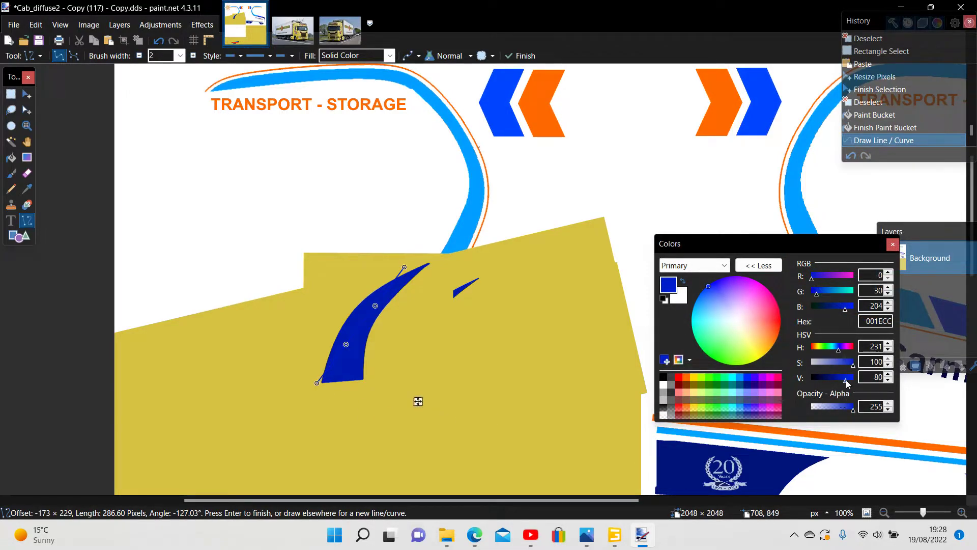
Lighten the line's blue by setting its HSV value to 86, giving colour 0020DB
left_click(847, 380)
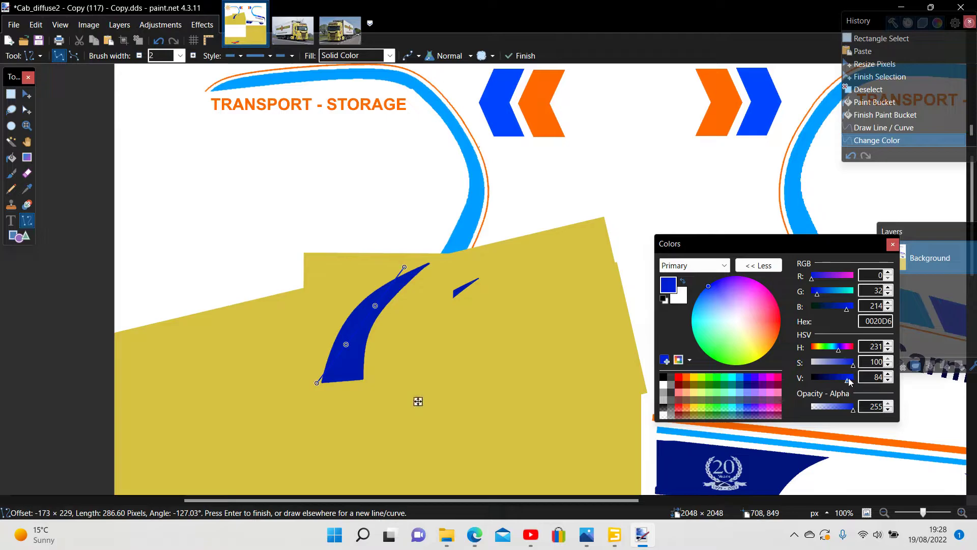
left_click(887, 380)
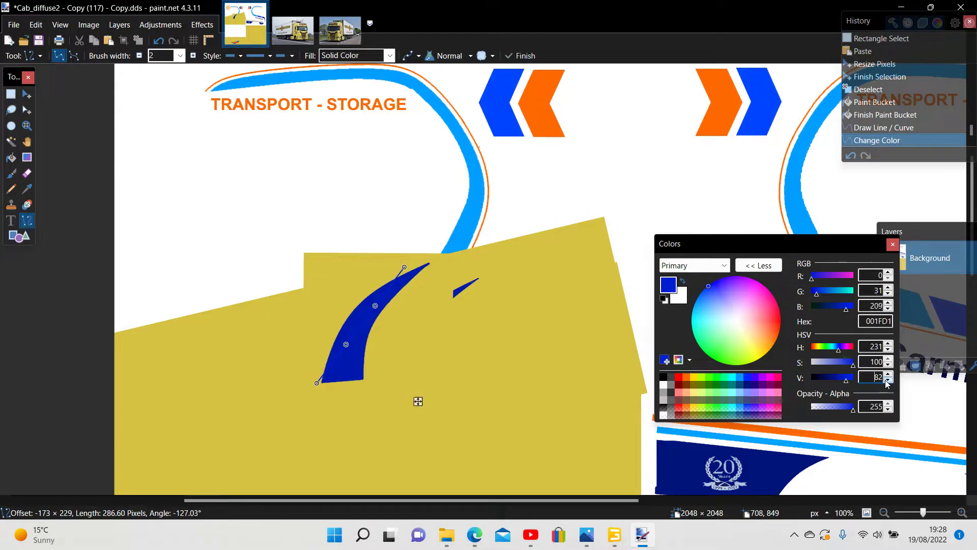
left_click(888, 375)
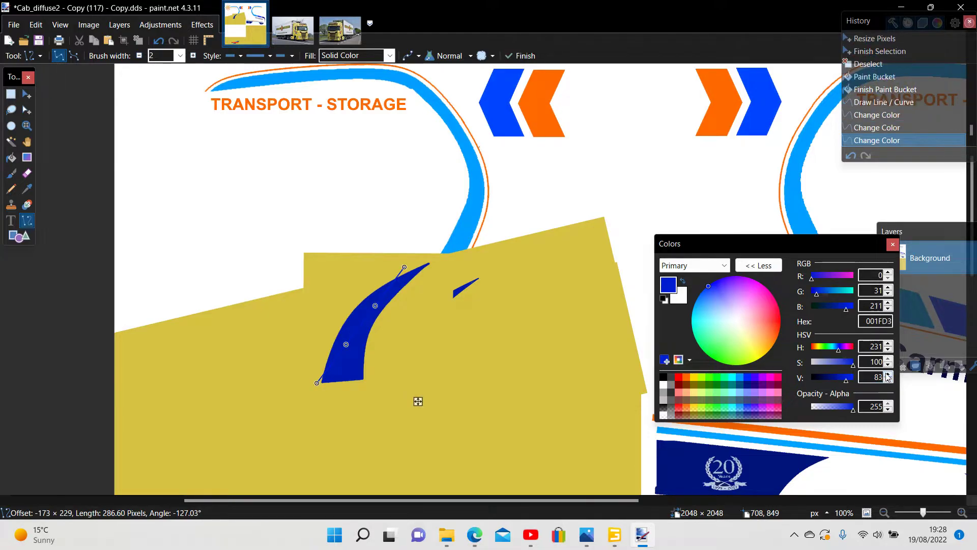
left_click(888, 375)
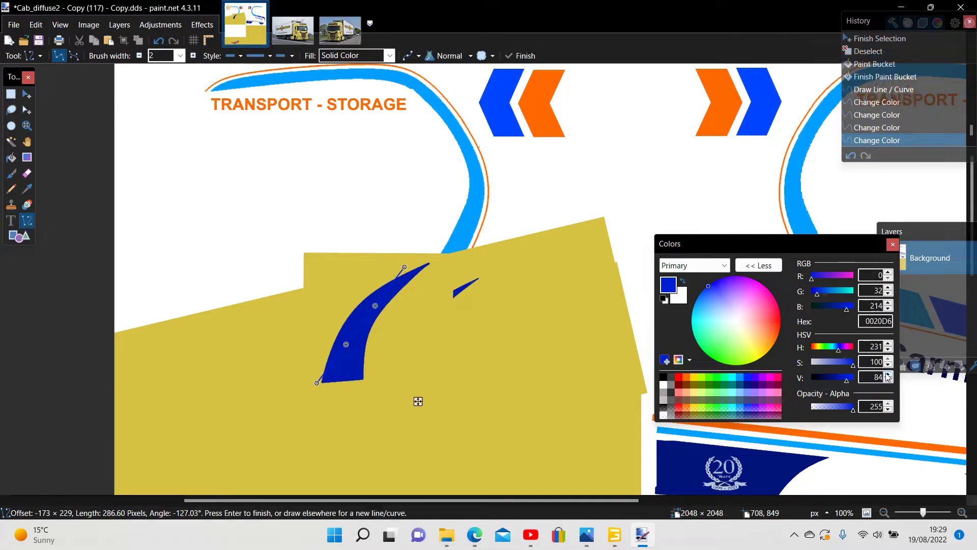
left_click(888, 375)
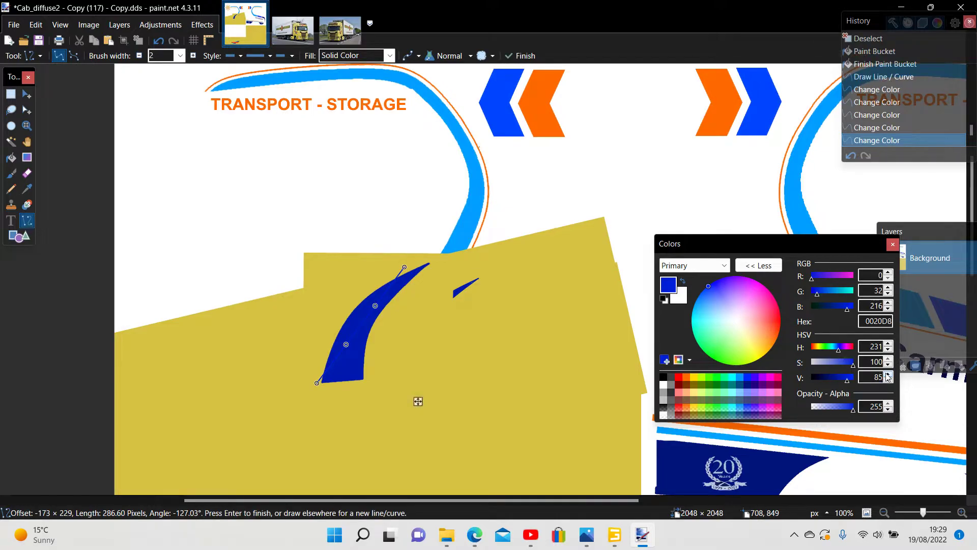
left_click(888, 375)
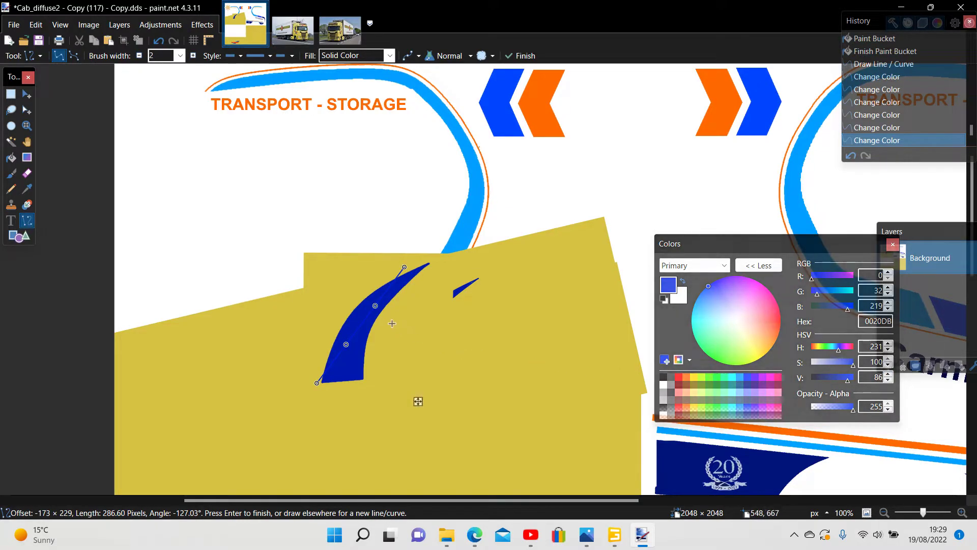
Bend the line into a curve about 300 px long parallel to the stripe's outer edge, and set its green value to 44 (002CDB)
left_click_drag(375, 305, 357, 300)
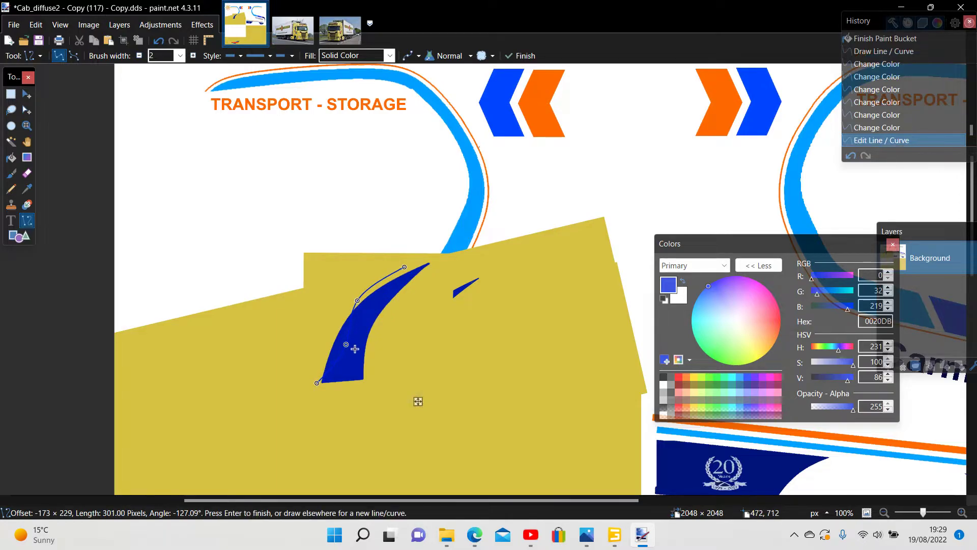
left_click_drag(346, 344, 332, 341)
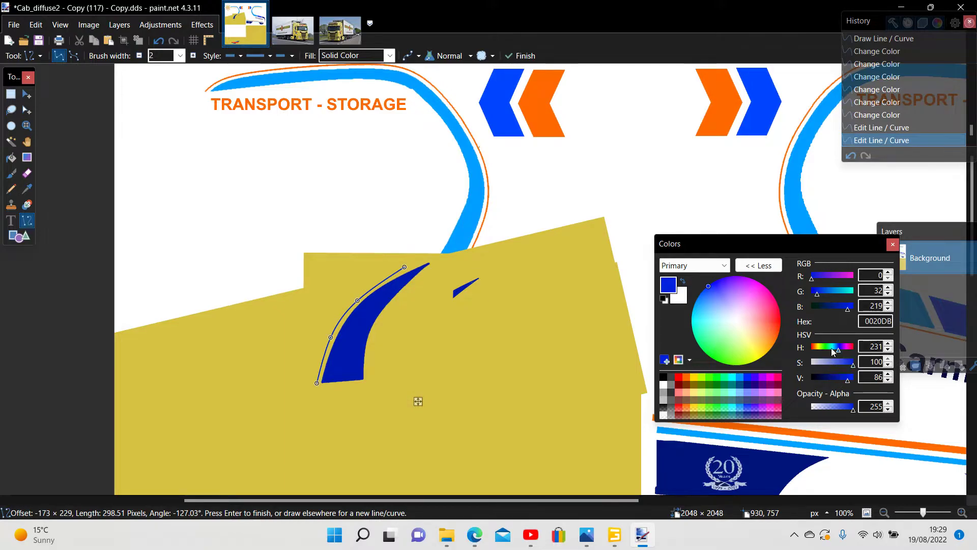
left_click(818, 292)
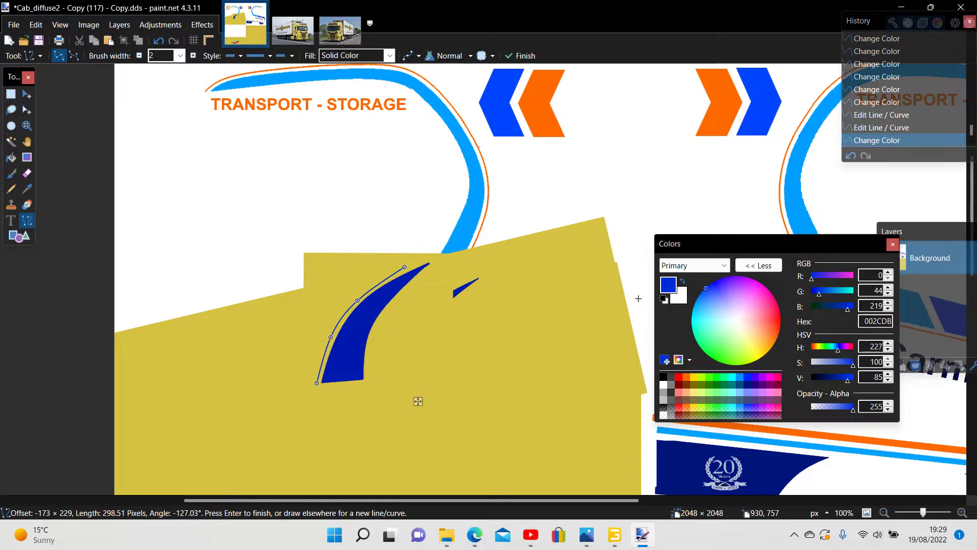
left_click_drag(405, 268, 407, 269)
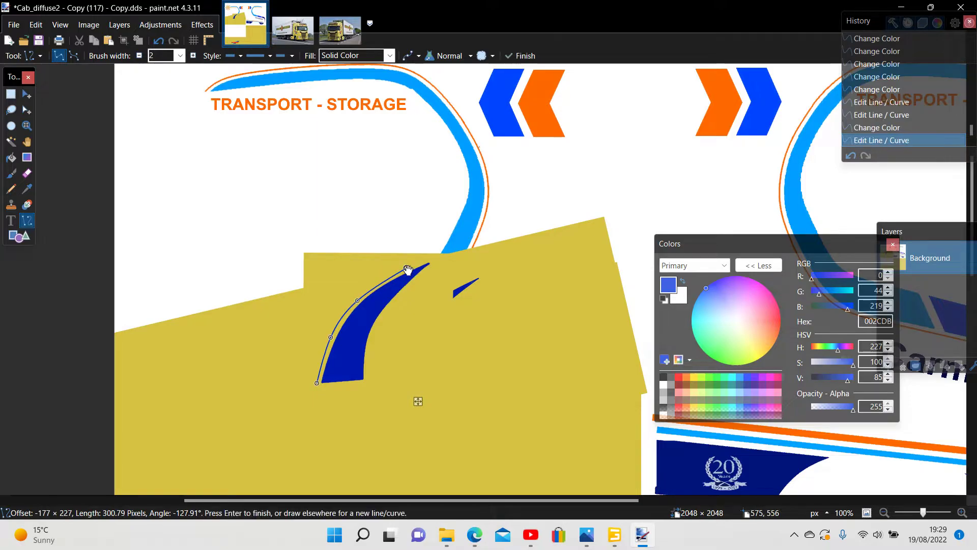
left_click_drag(358, 303, 361, 298)
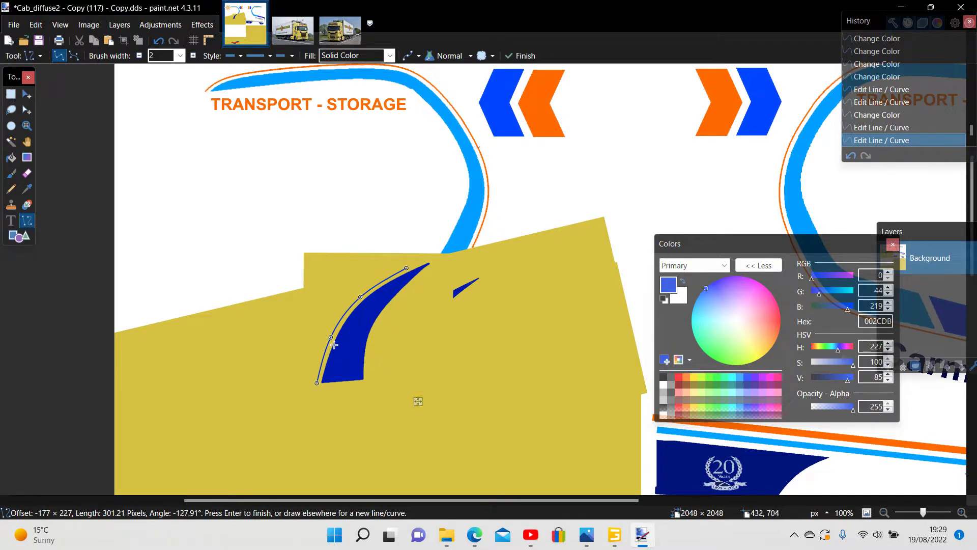
left_click_drag(330, 340, 331, 340)
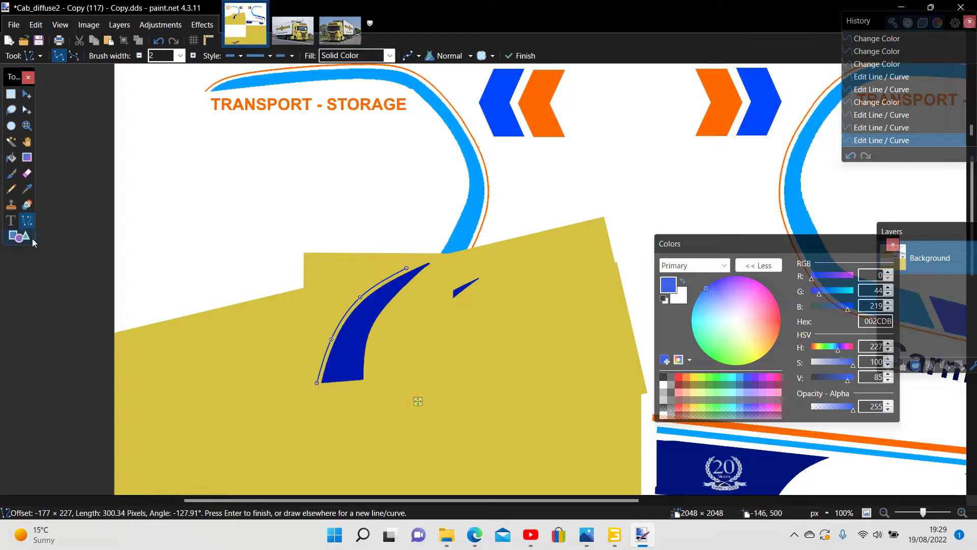
Finish the curve and draw a second 2 px line about 320 px long from its upper end to a point outside its lower end
left_click(11, 93)
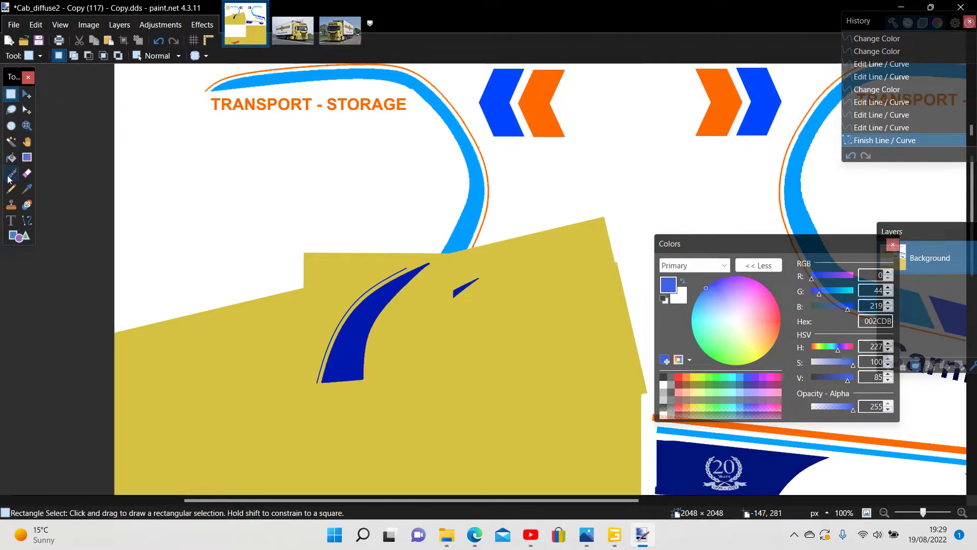
left_click(27, 219)
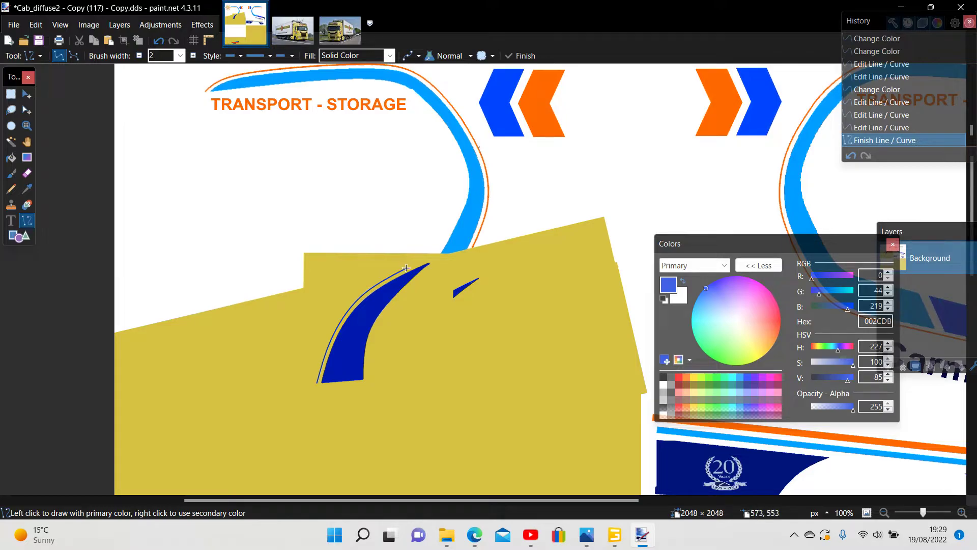
left_click_drag(406, 268, 295, 382)
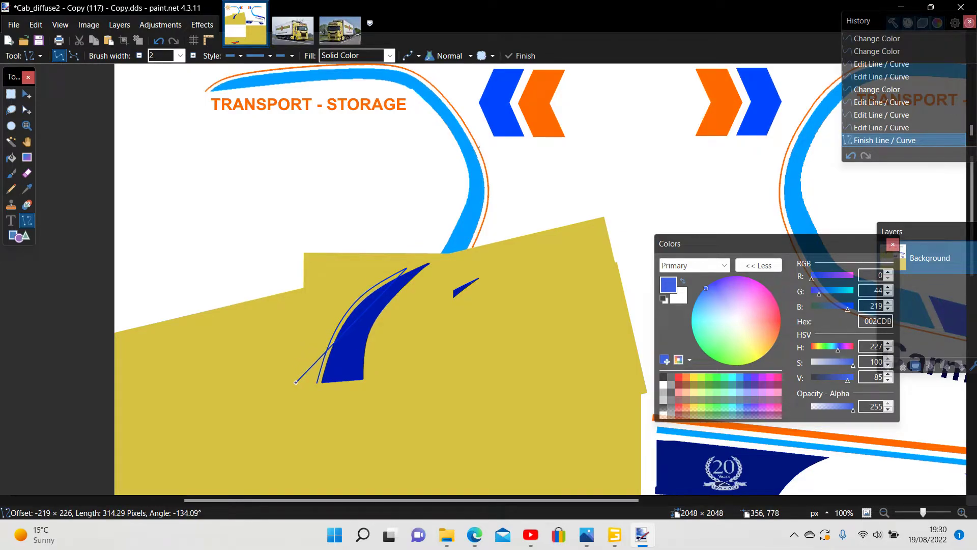
left_click_drag(294, 382, 293, 382)
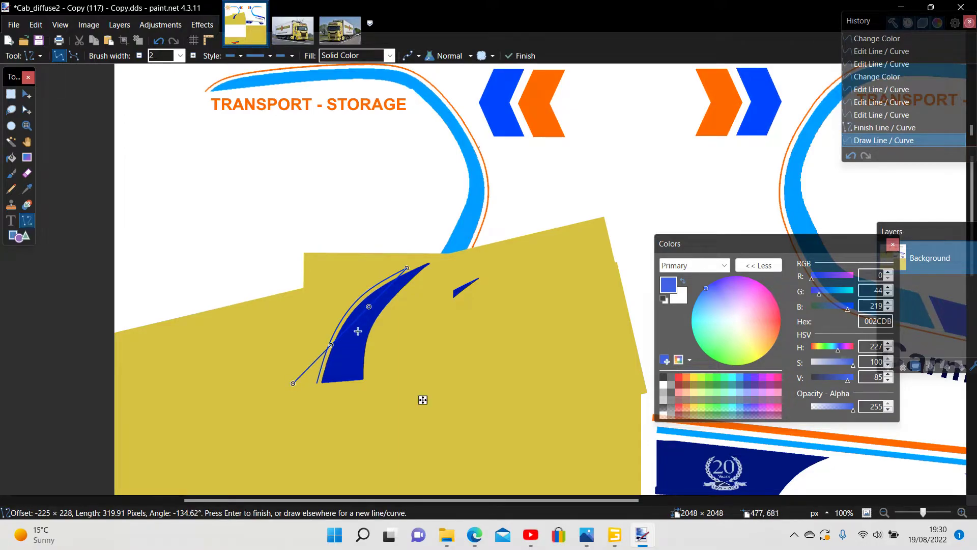
Bend the second line outward into a smooth curve about 338 px long that widens away from the first curve, and finish it
mouse_move(372, 308)
left_mouse_down()
mouse_move(353, 309)
mouse_move(357, 300)
left_mouse_up()
left_click_drag(335, 347, 316, 340)
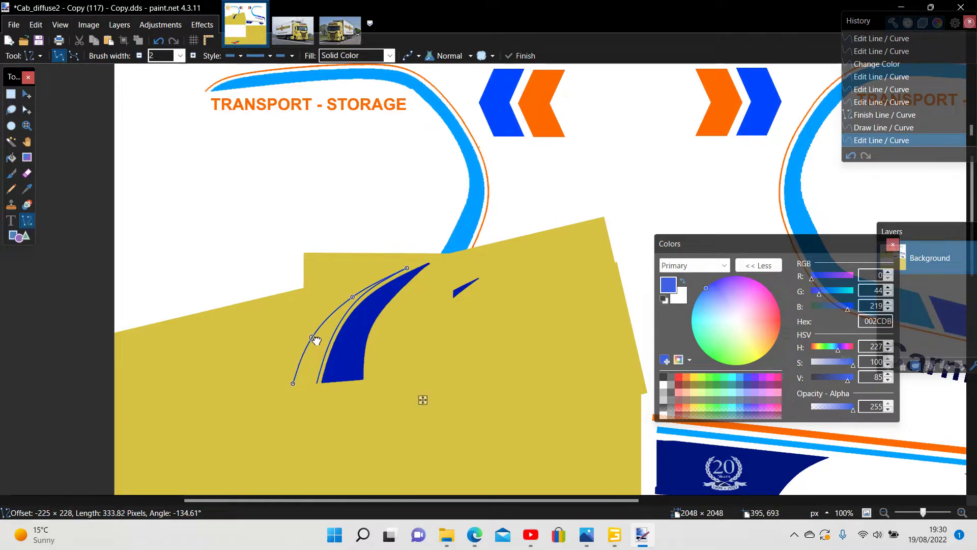
left_click_drag(315, 340, 320, 331)
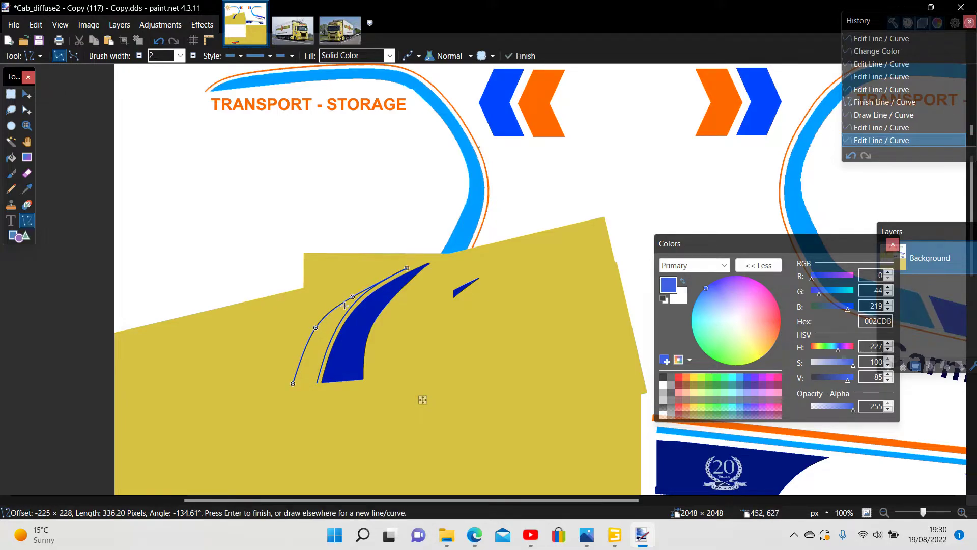
left_click_drag(354, 300, 359, 288)
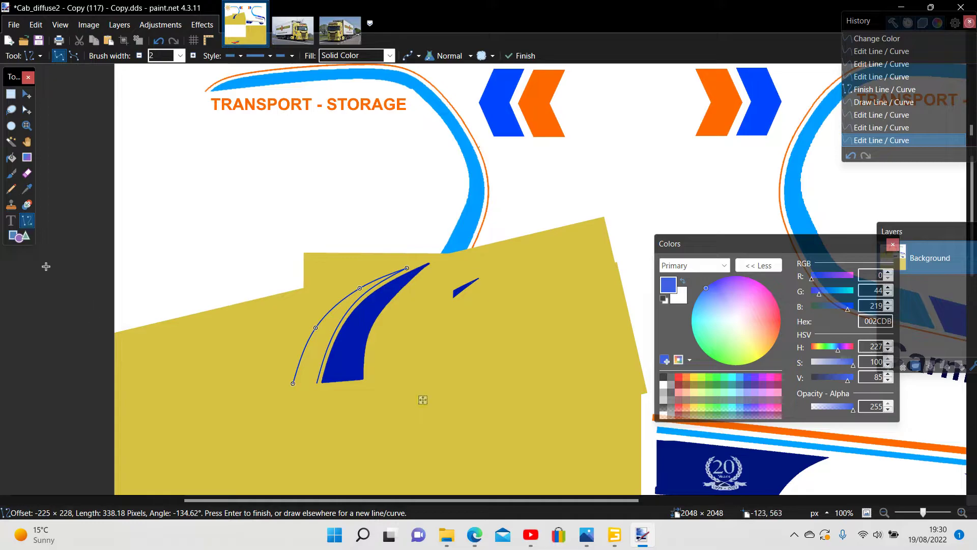
left_click(11, 96)
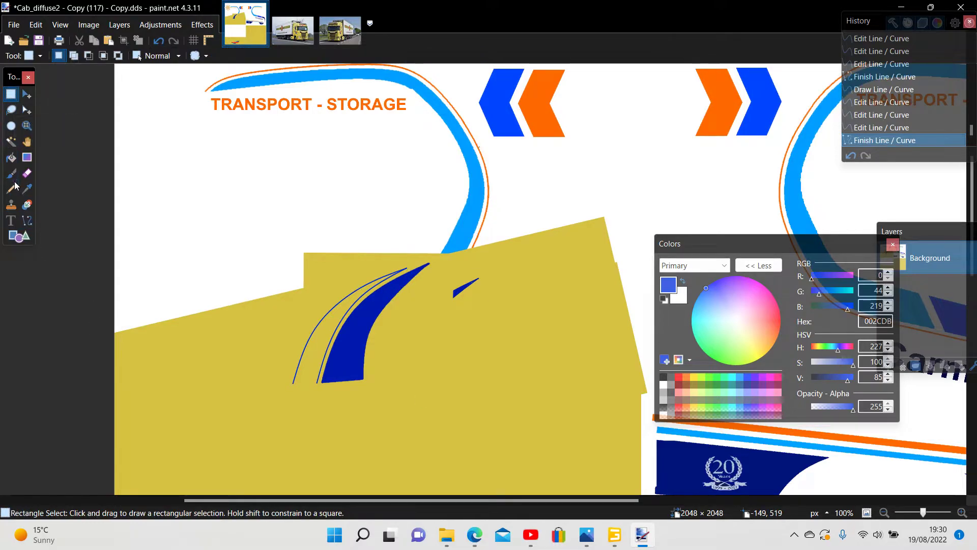
Close the lower gap between the two thin curves with a 2 px line about 49 px long, adjusting its end to meet the inner curve
left_click(26, 220)
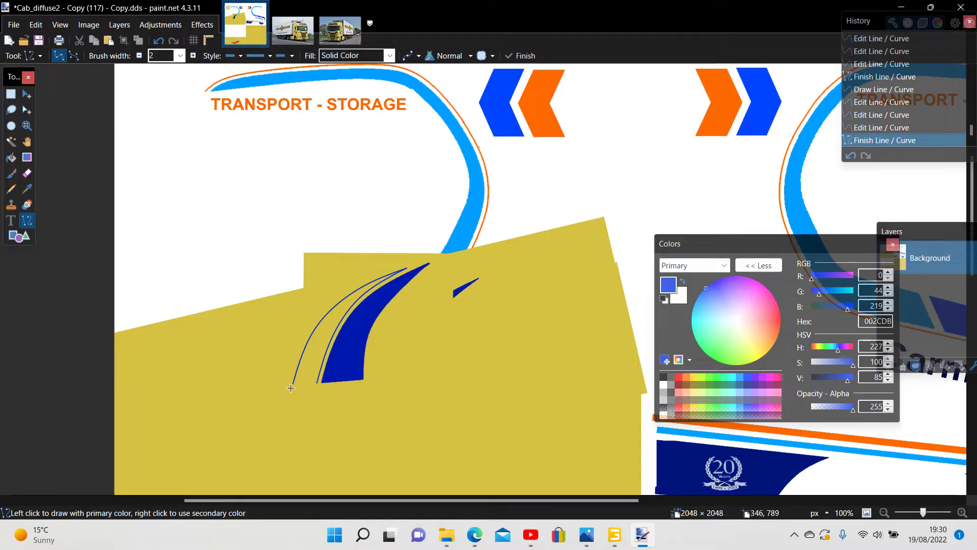
left_click_drag(292, 384, 318, 382)
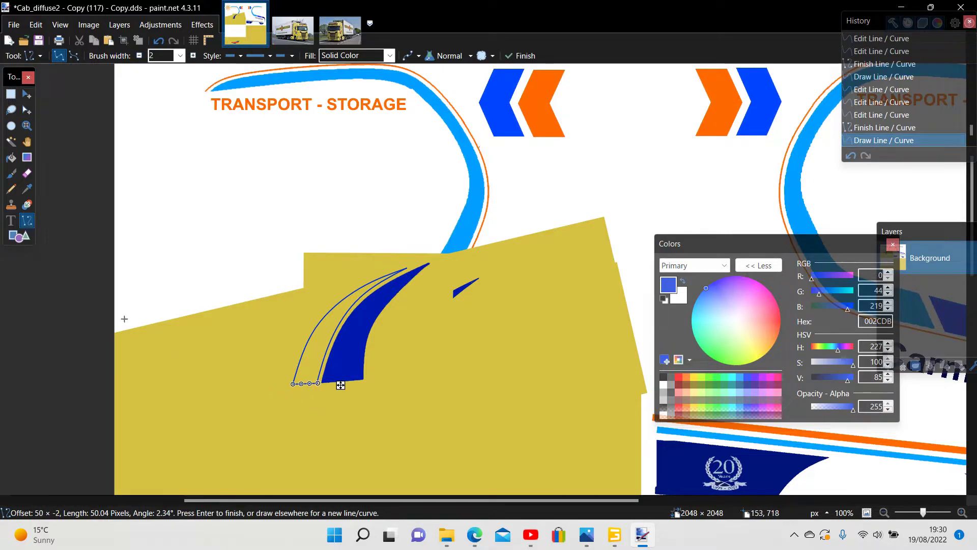
left_click(10, 95)
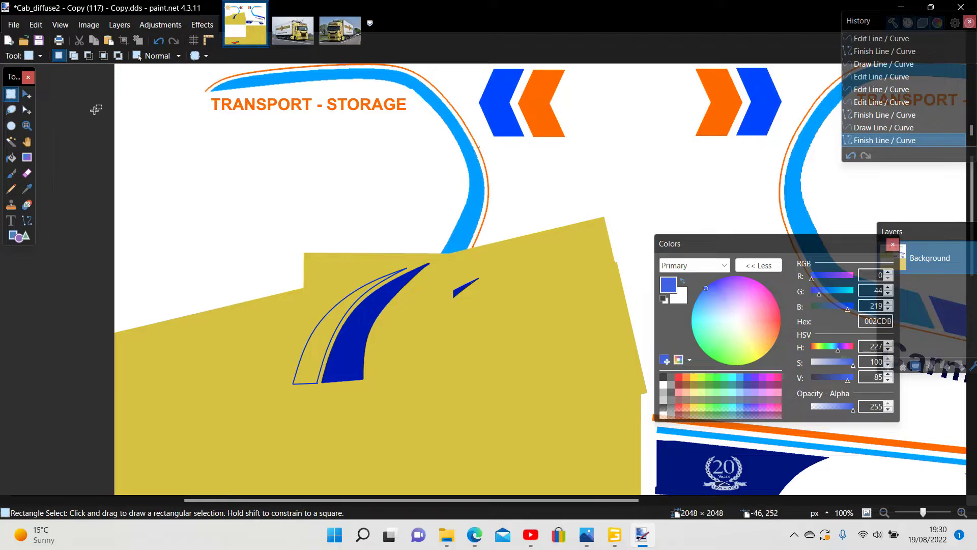
left_click(161, 42)
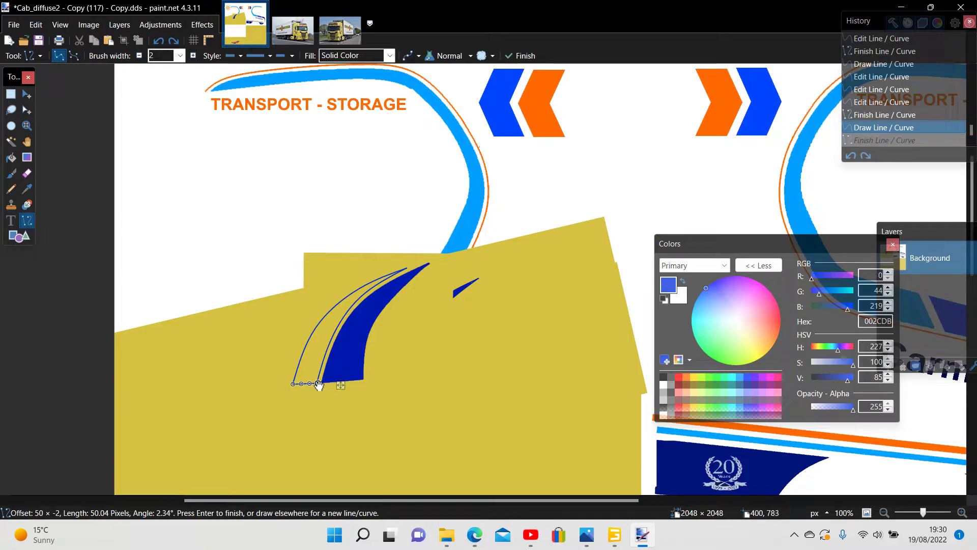
left_click(319, 385)
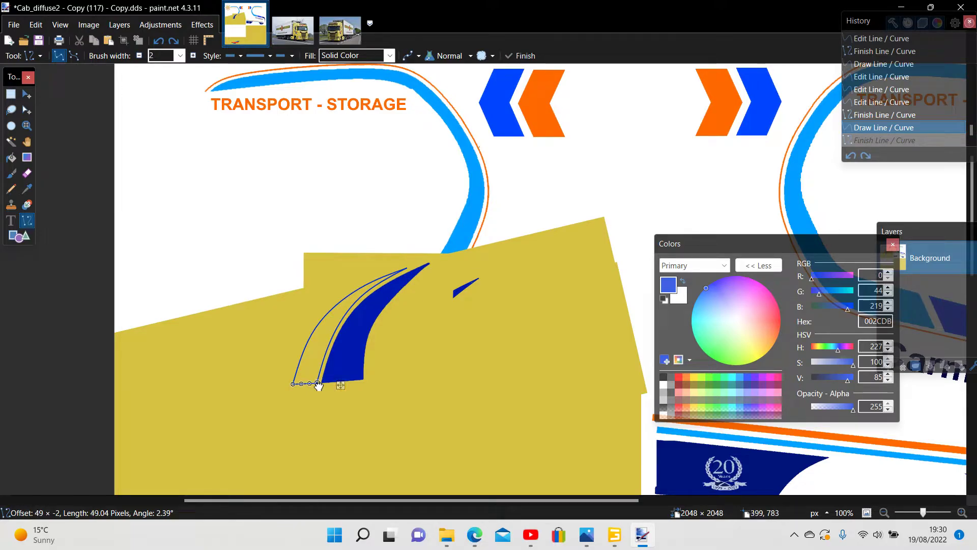
left_click(319, 385)
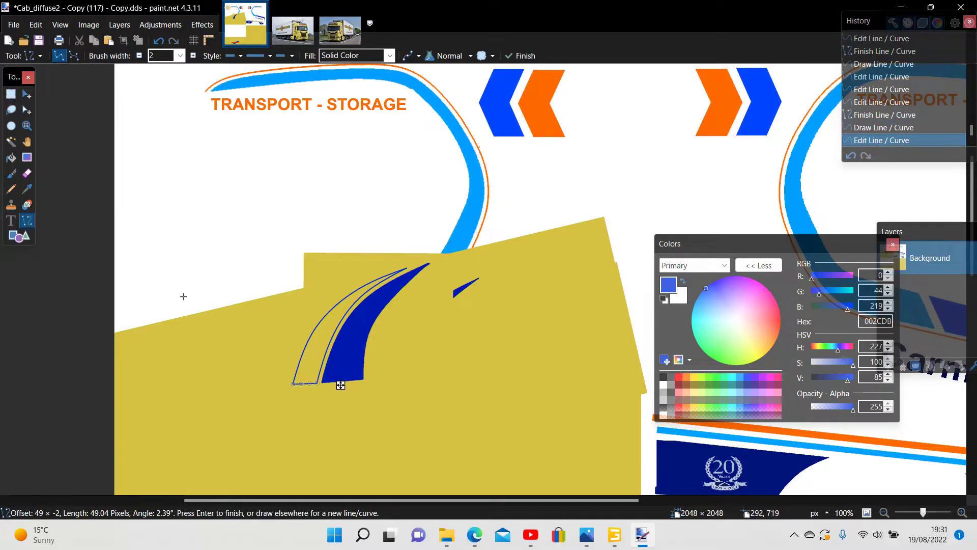
left_click(10, 93)
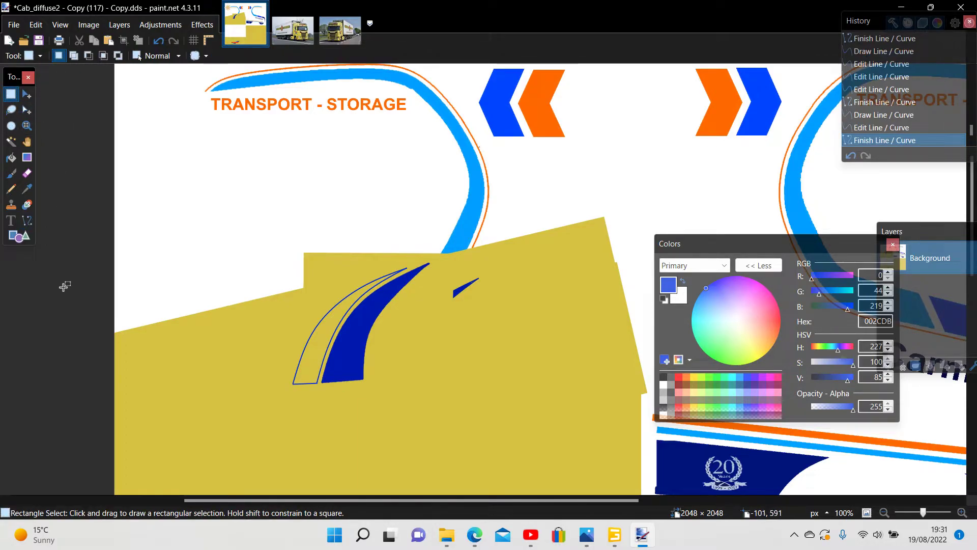
Fill the closed shape between the two thin curves with solid blue 002CDB, including its narrow upper part
left_click(13, 159)
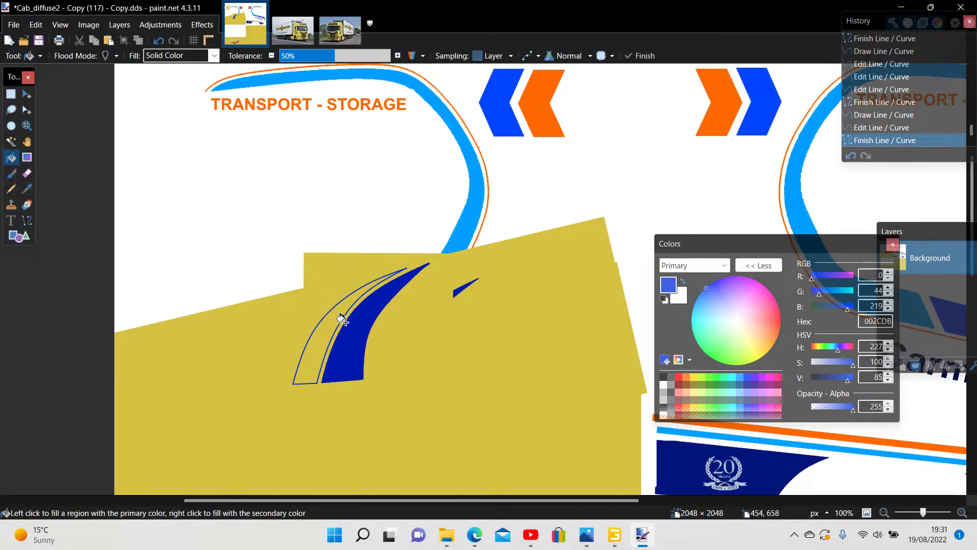
left_click(318, 339)
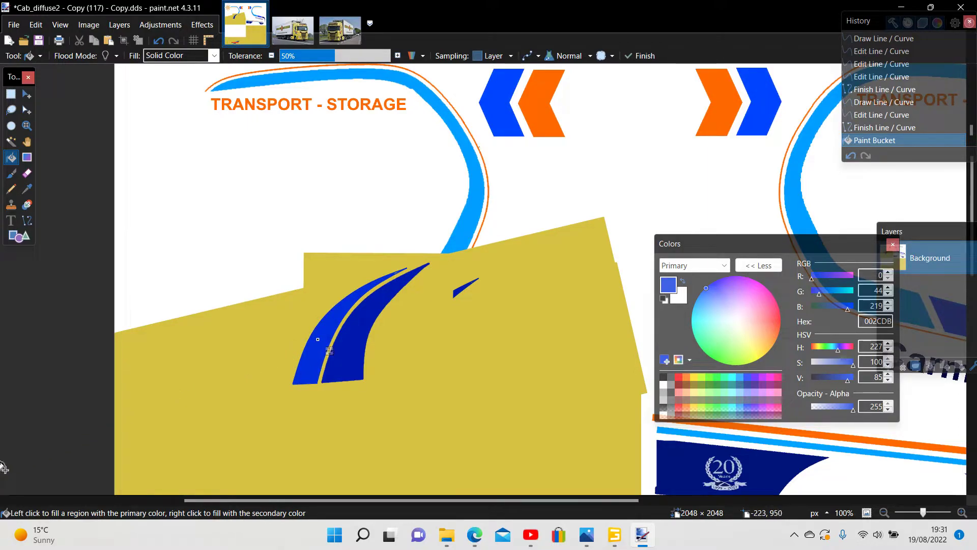
left_click(348, 304)
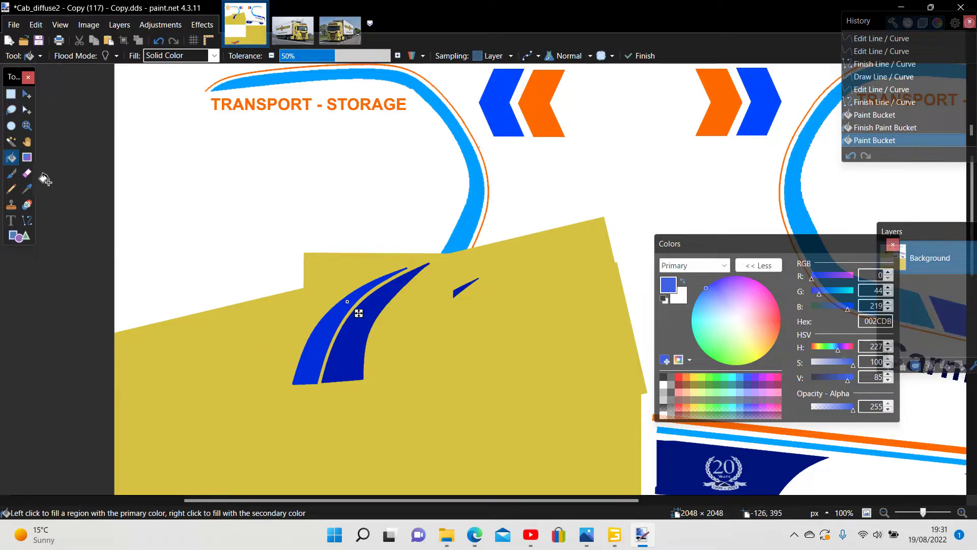
left_click(11, 96)
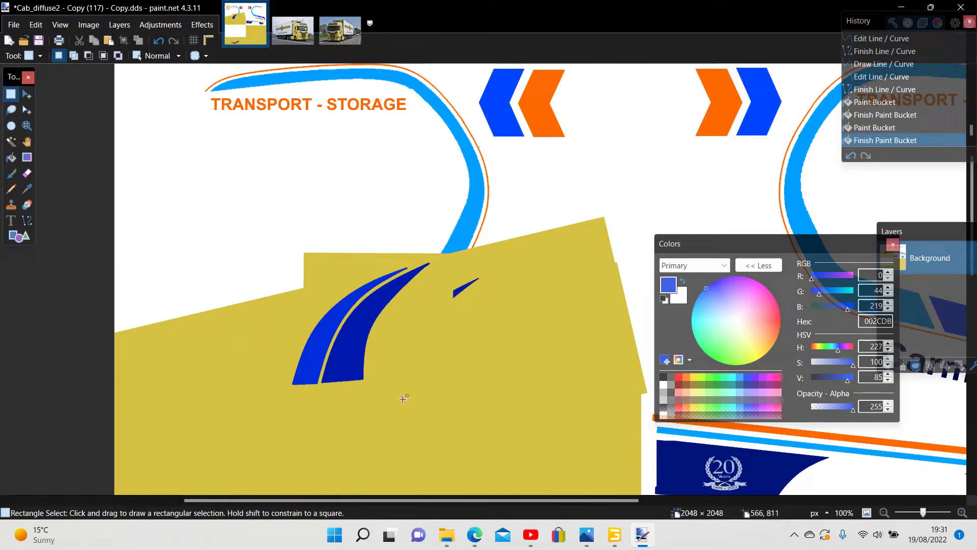
Cover the small blue sliver beside the large stripe with a copied 304 × 48 px plain yellow patch stretched to 304 × 71 px, and deselect it
left_click_drag(408, 405, 563, 429)
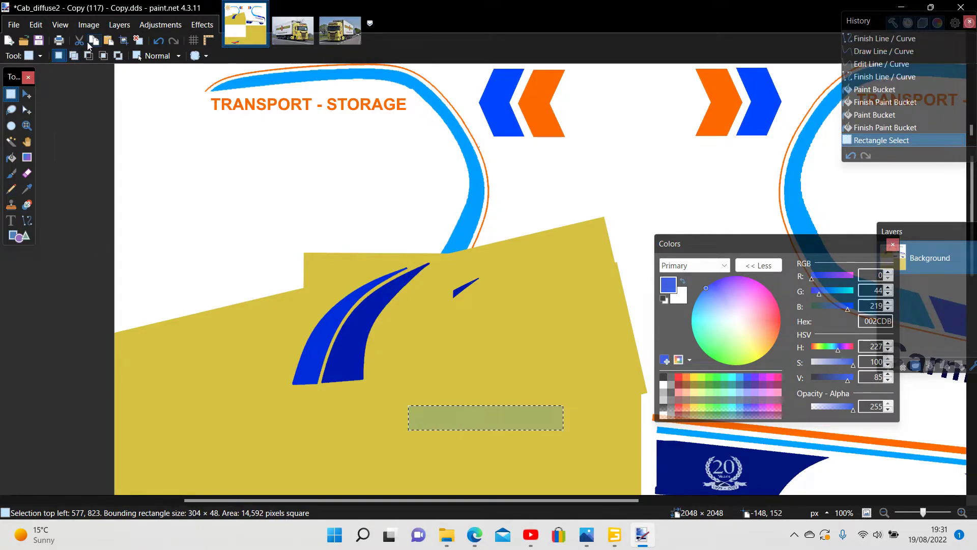
left_click(108, 40)
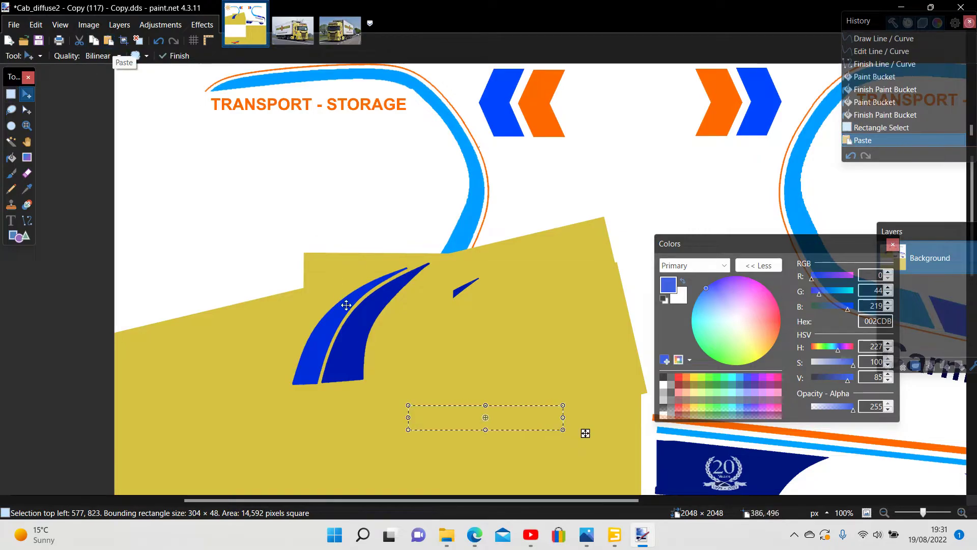
left_click_drag(480, 405, 482, 394)
left_click_drag(585, 442, 625, 316)
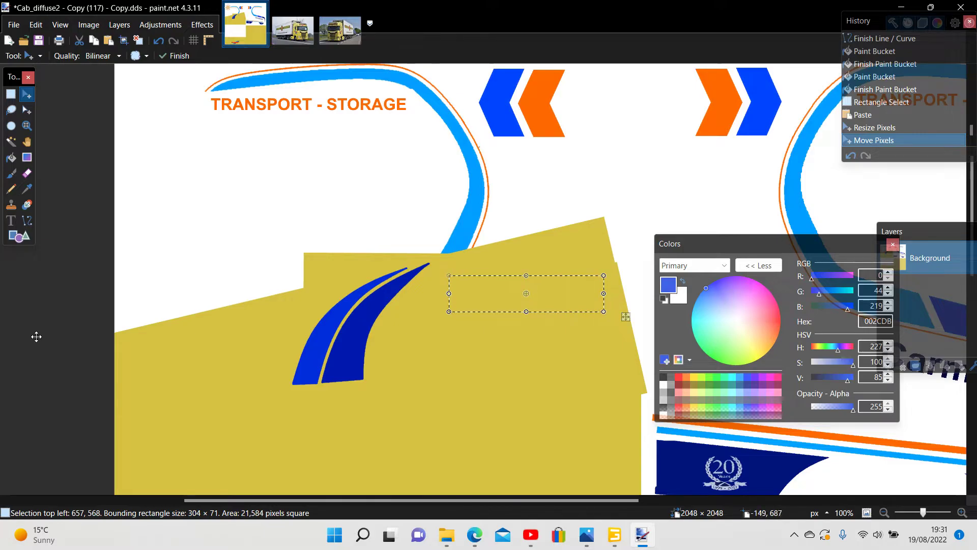
left_click(11, 97)
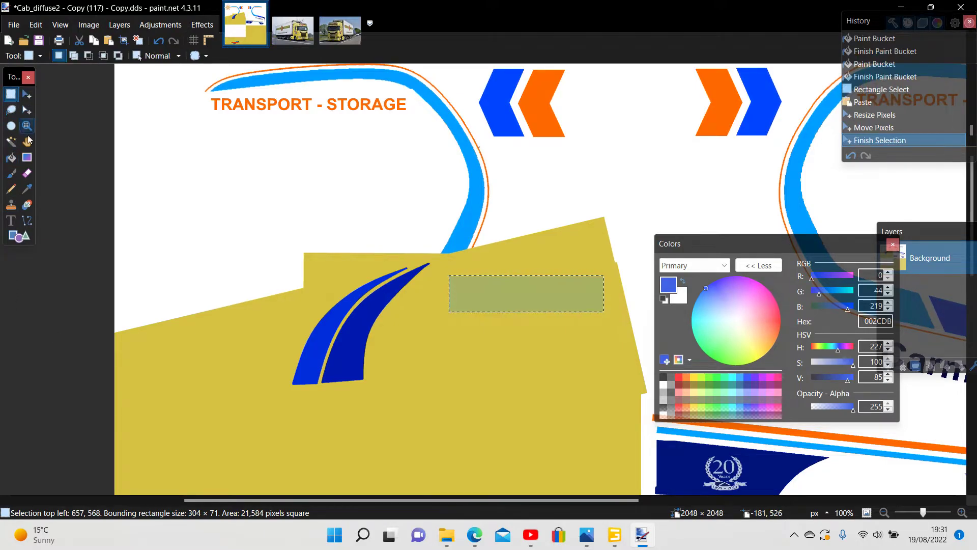
key("ctrl+d")
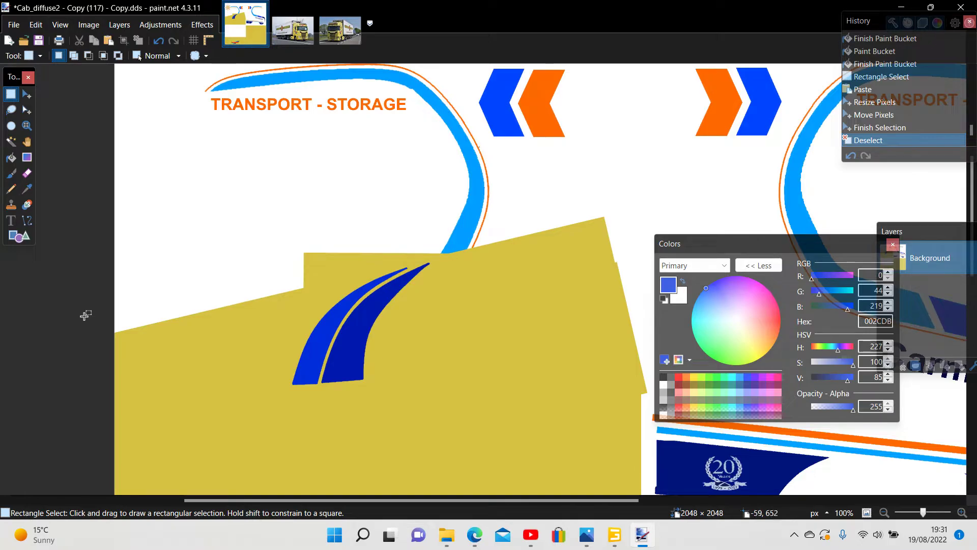
Save the texture over Cab_diffuse2 - Copy (117) - Copy.dds as a DDS file in BC1 (Linear, DXT1) format
left_click(14, 24)
left_click(38, 121)
left_click(381, 285)
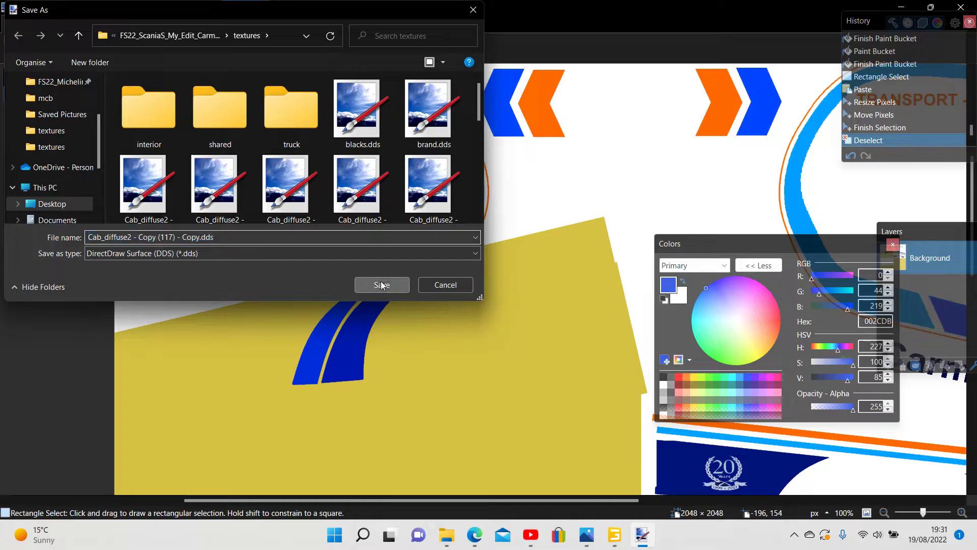
left_click(519, 268)
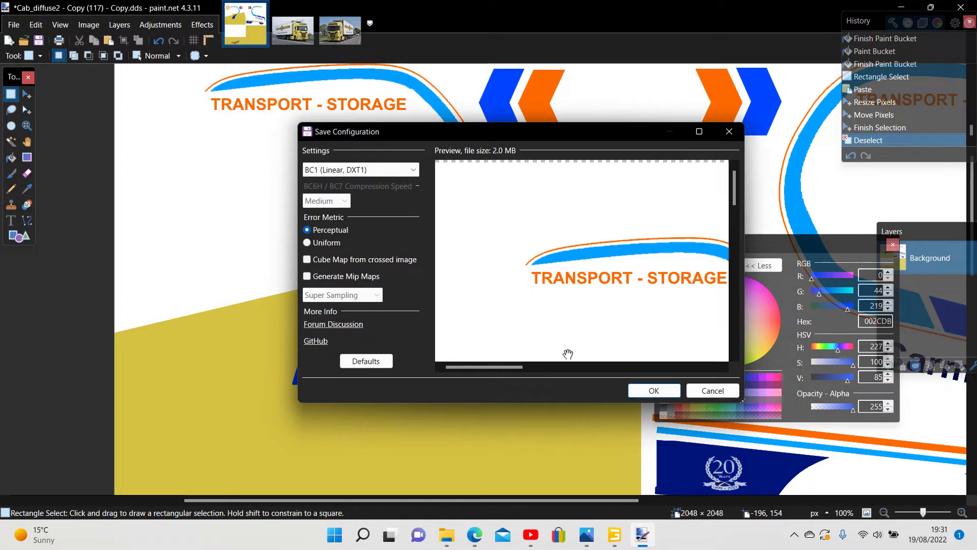
left_click(653, 391)
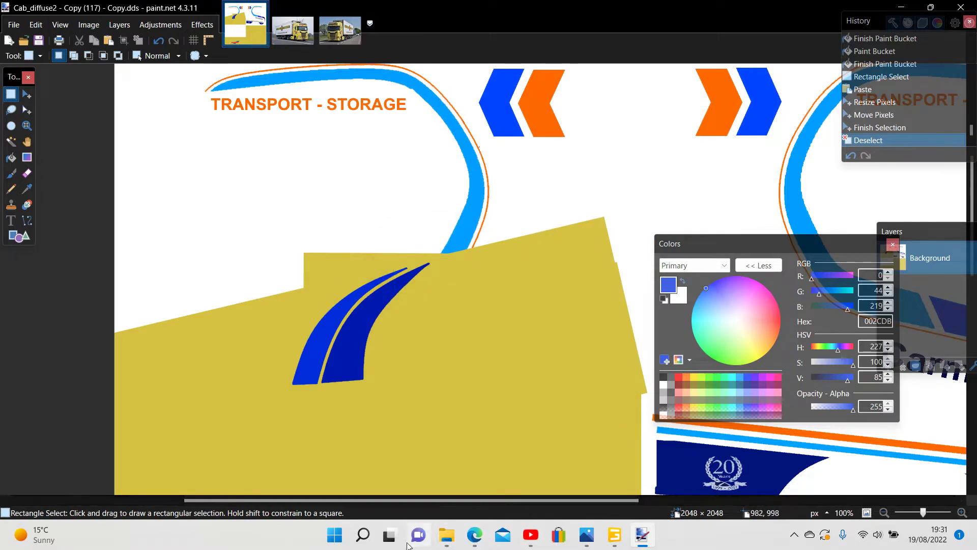
Switch to File Explorer and copy the recent file Cab_diffuse2 - Copy (117) - Copy.dds
mouse_move(446, 536)
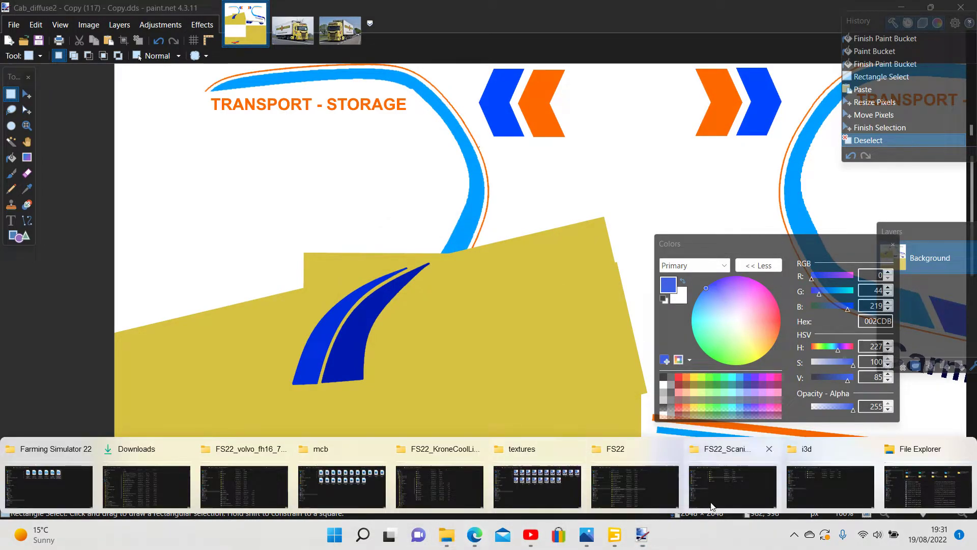
left_click(916, 478)
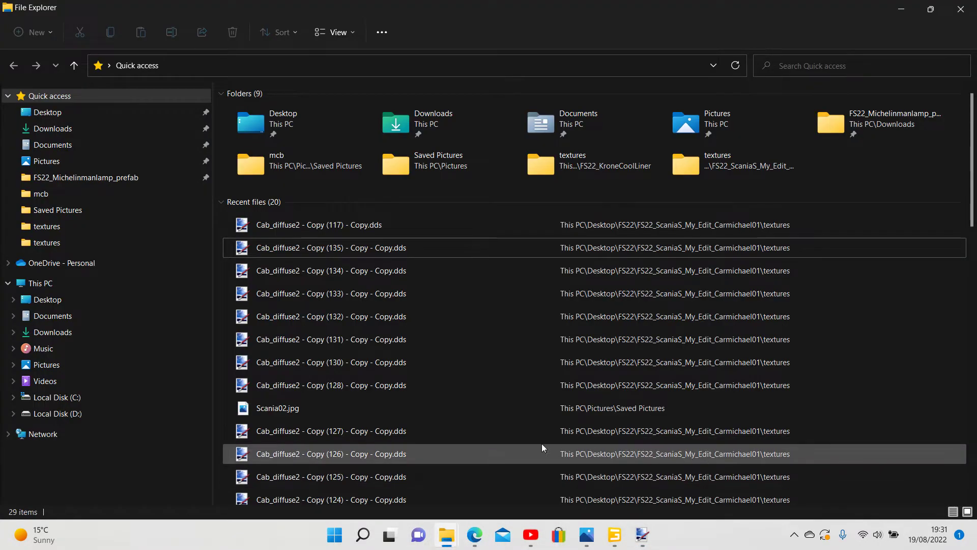
right_click(311, 228)
left_click(374, 420)
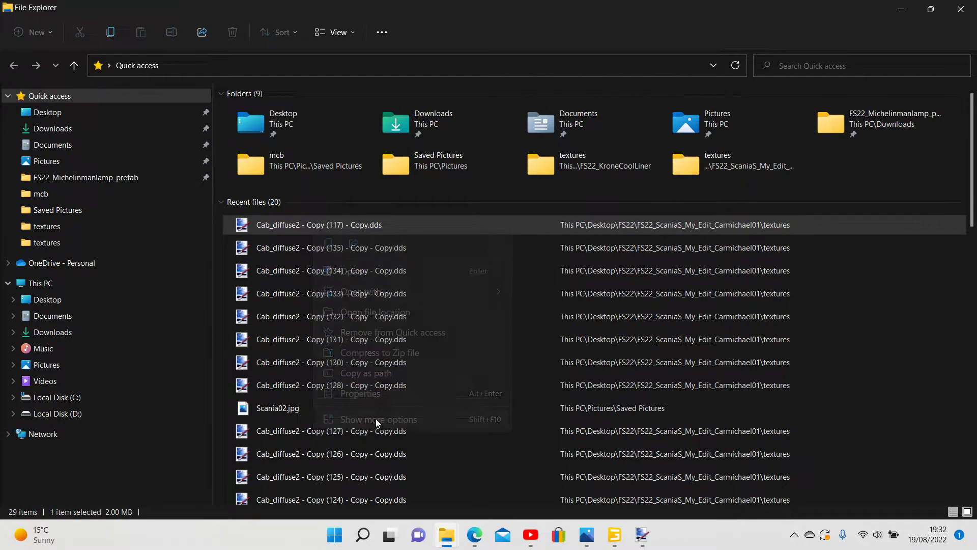
left_click(410, 355)
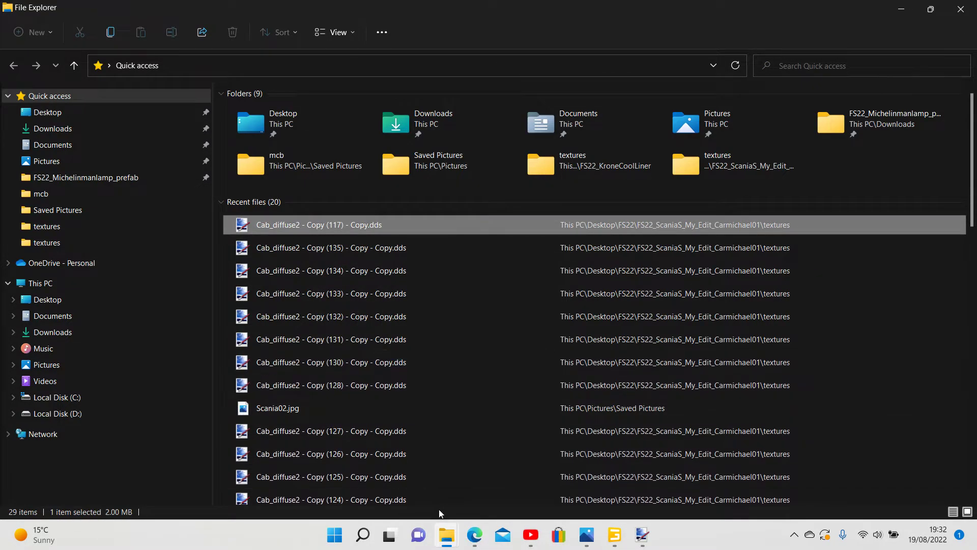
Paste the copied texture file into the textures folder of FS22_ScaniaS_My_Edit_Carmichael01
mouse_move(447, 535)
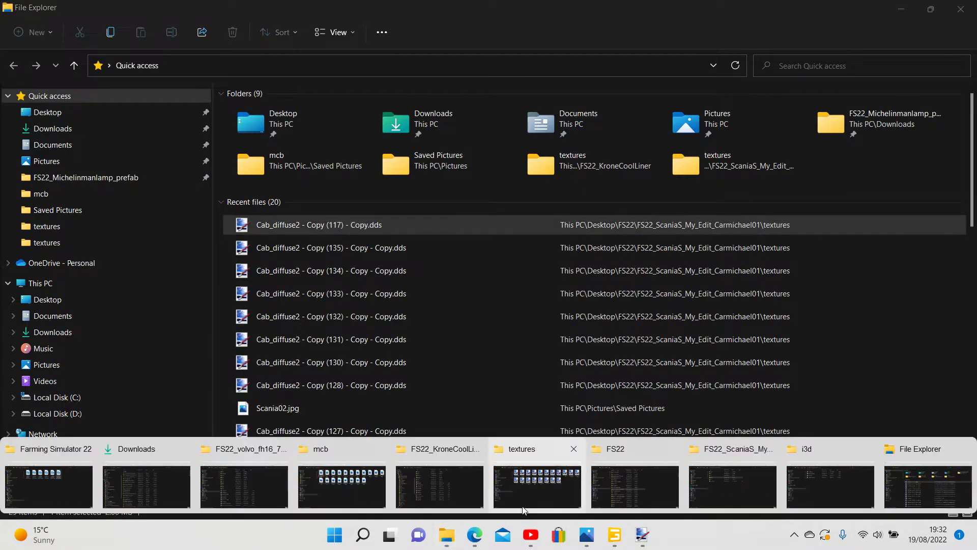
left_click(743, 489)
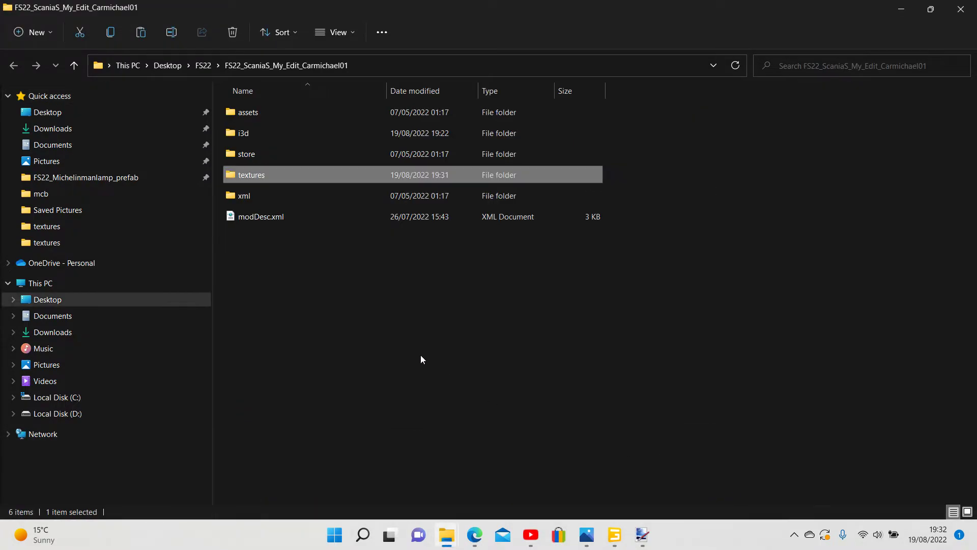
right_click(248, 177)
left_click(305, 367)
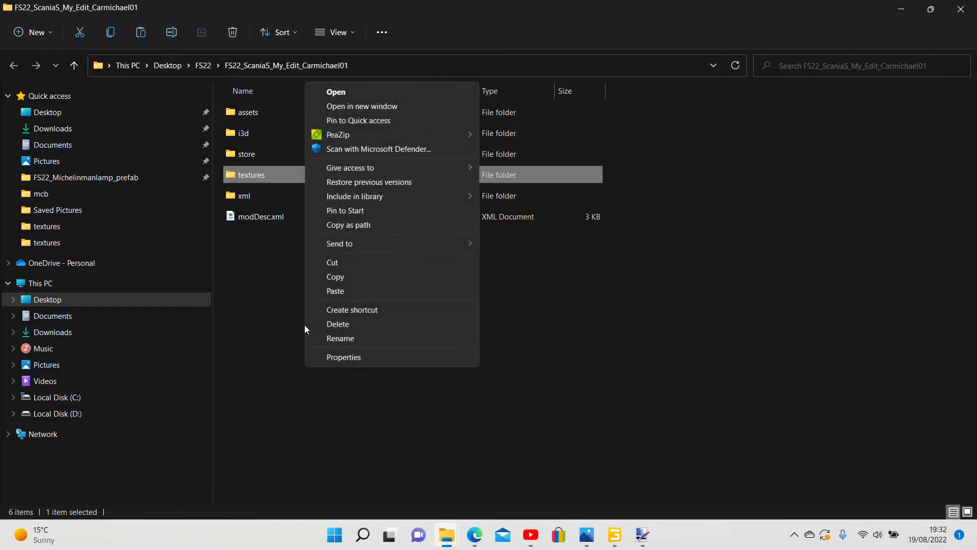
left_click(335, 291)
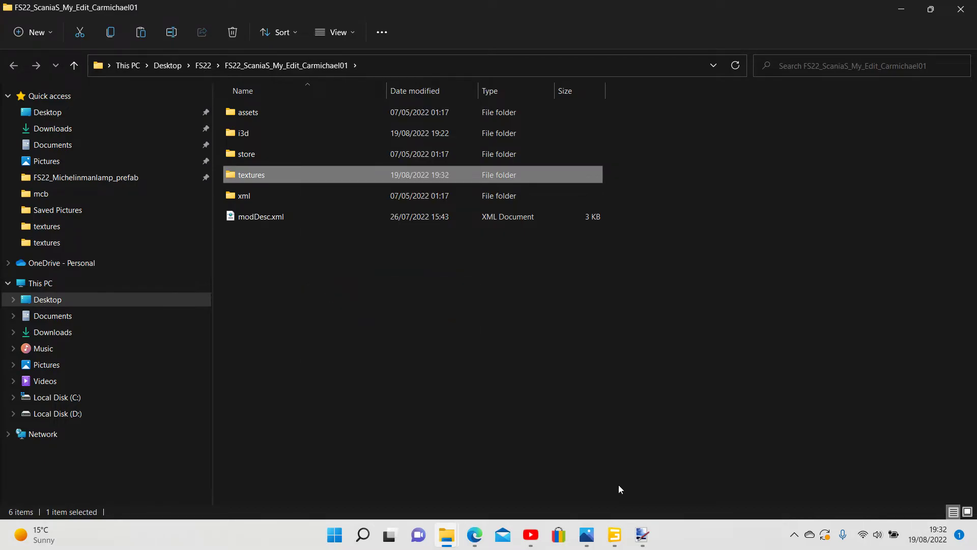
Switch to GIANTS Editor, load Cab_diffuse2 - Copy (136) - Copy - Copy.dds as the Cab mesh's albedo map, and deselect the mesh
left_click(614, 534)
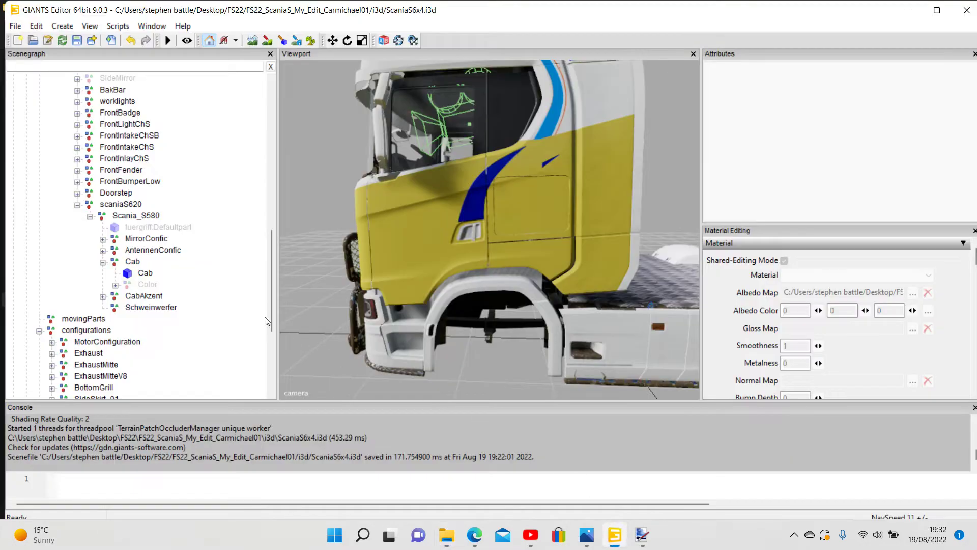
left_click(145, 273)
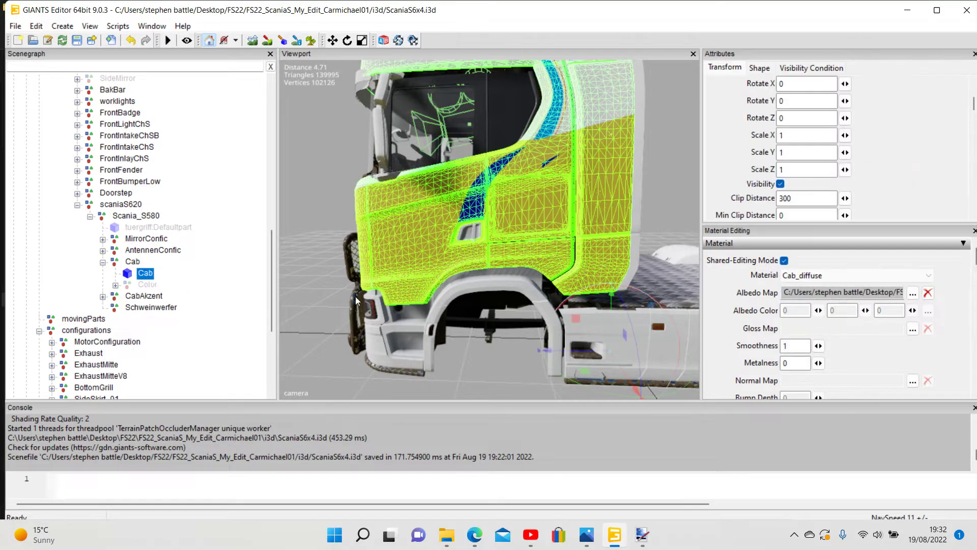
left_click(912, 294)
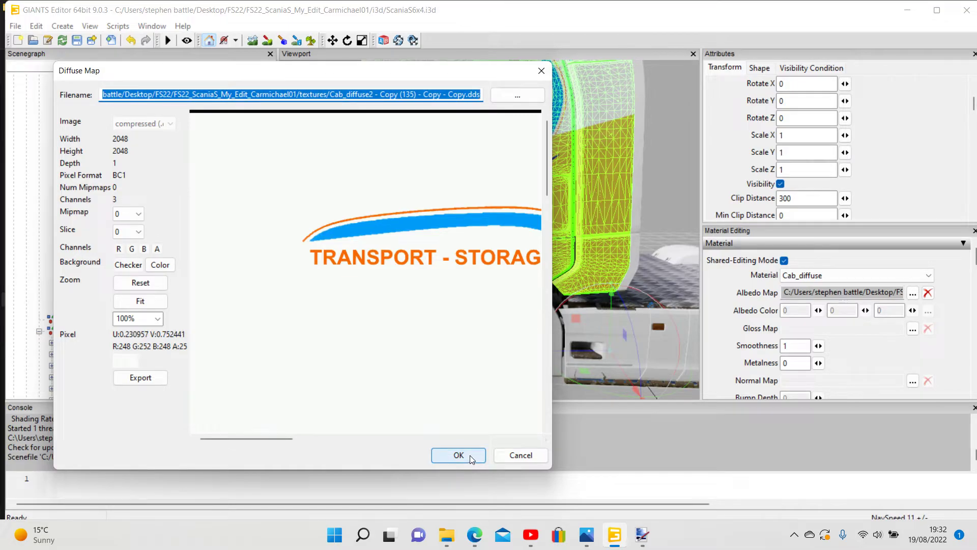
left_click(517, 95)
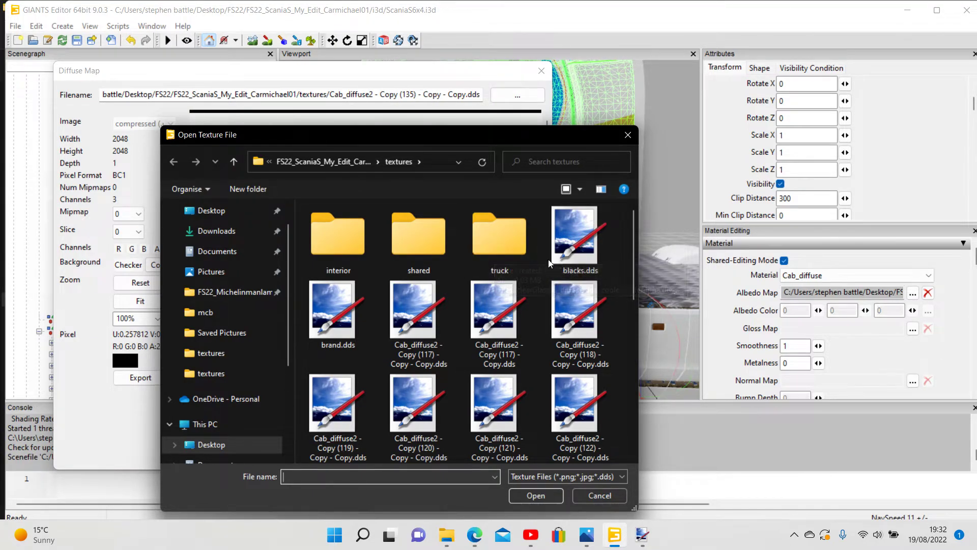
scroll(560, 318, "down", 5)
scroll(552, 334, "down", 3)
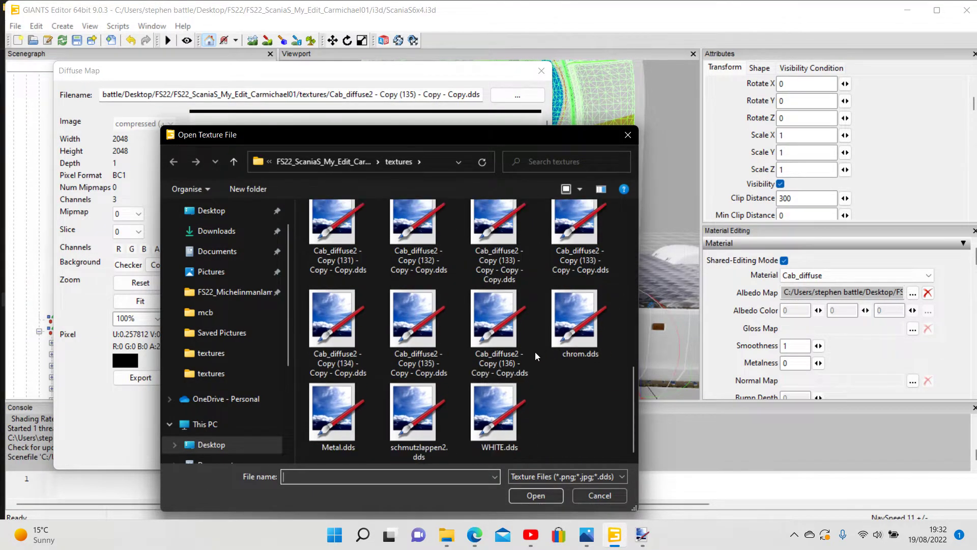
left_click(511, 379)
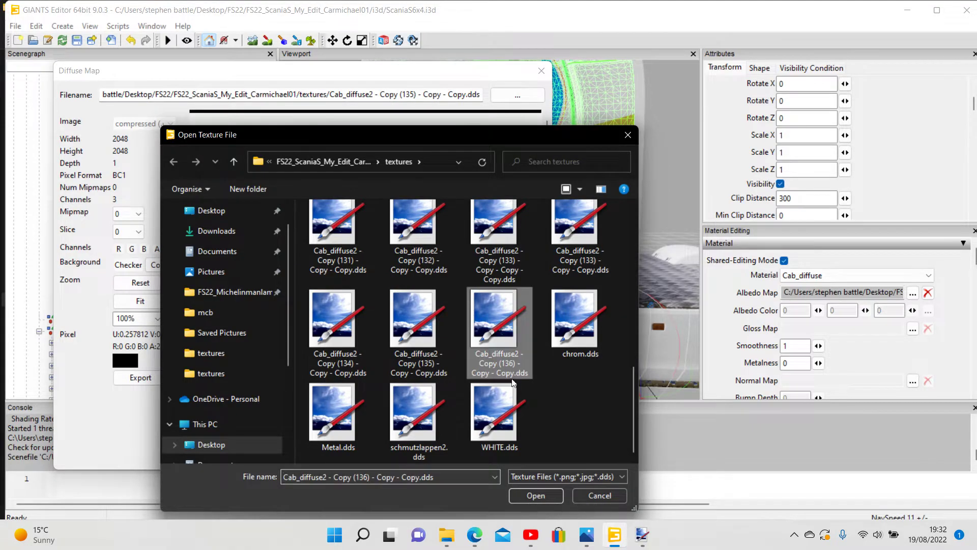
left_click(537, 495)
left_click(458, 455)
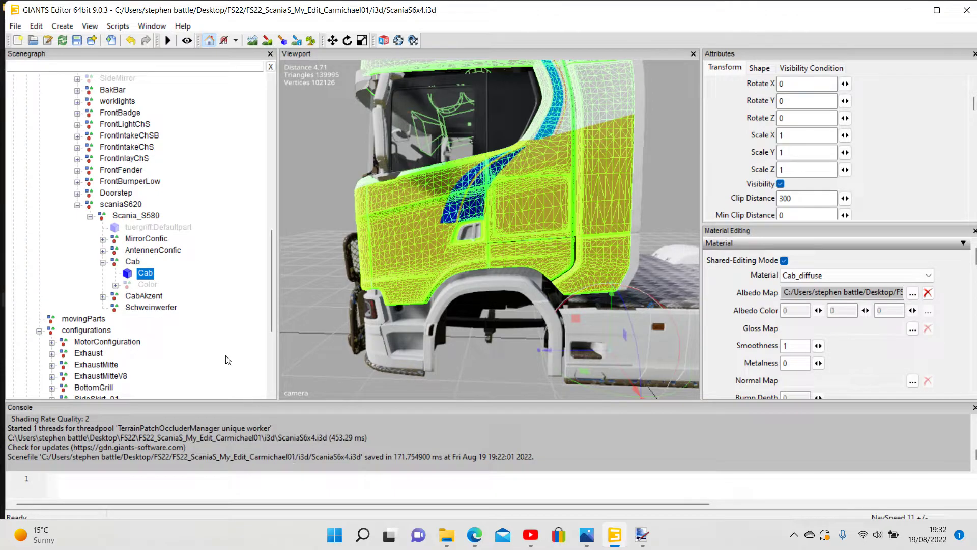
left_click(228, 359)
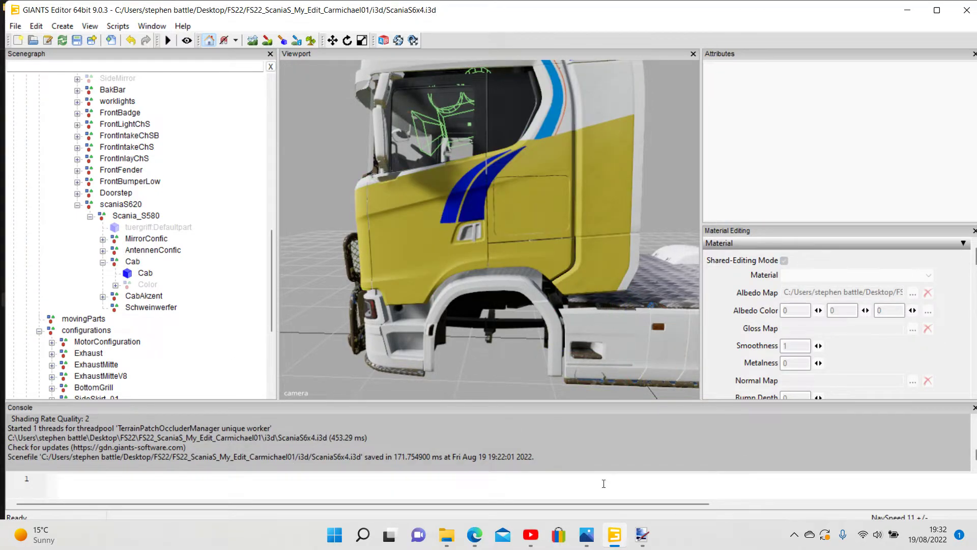
Compare the stripes on the cab model in GIANTS Editor with the reference photo Scania01.jpg in paint.net
left_click(641, 539)
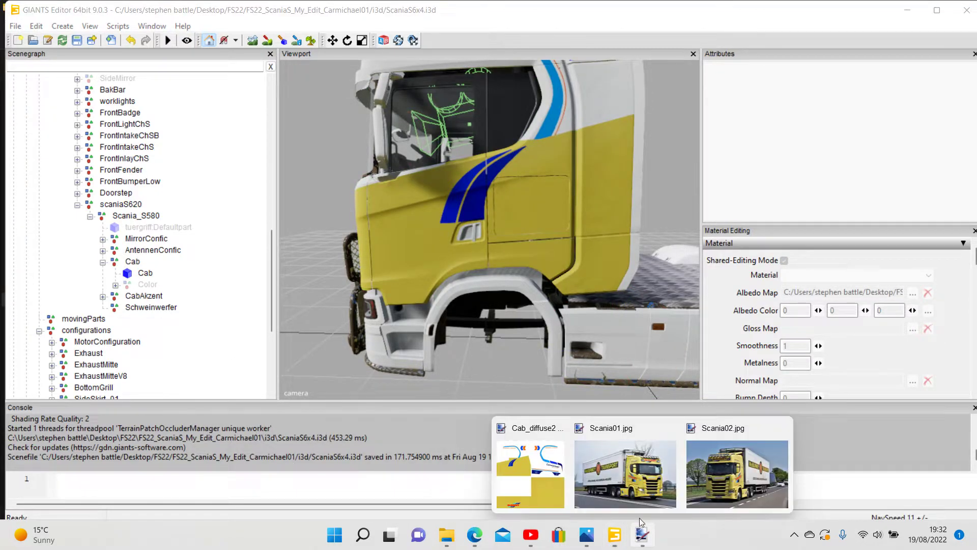
left_click(645, 490)
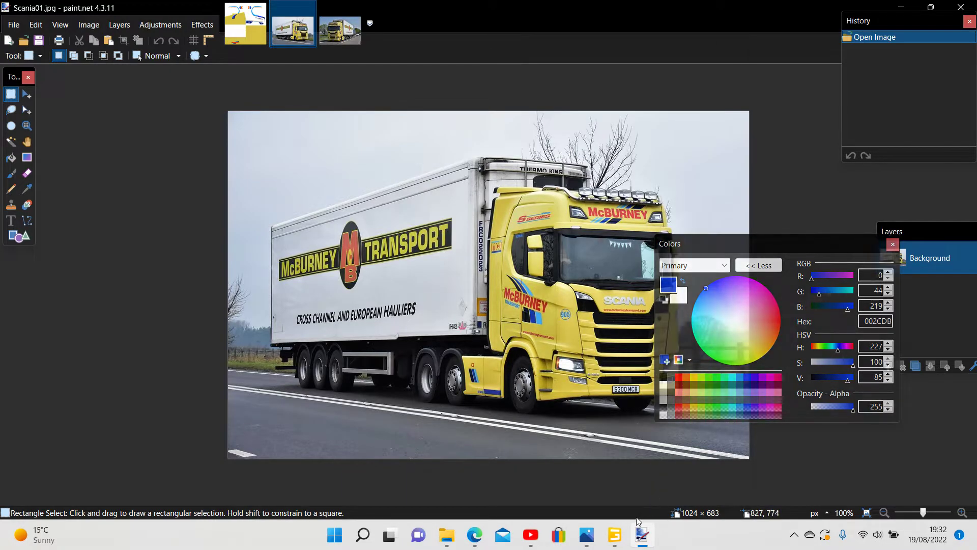
left_click(615, 537)
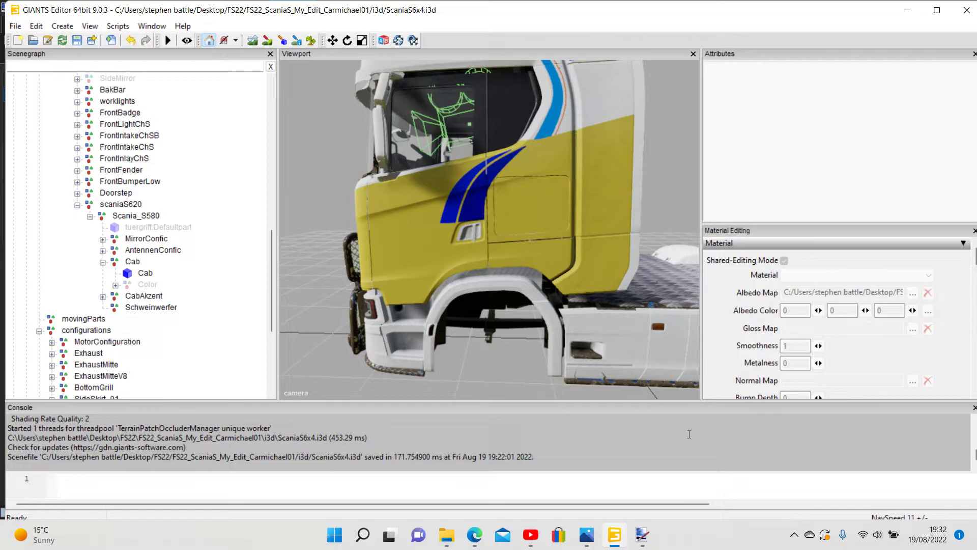
mouse_move(642, 543)
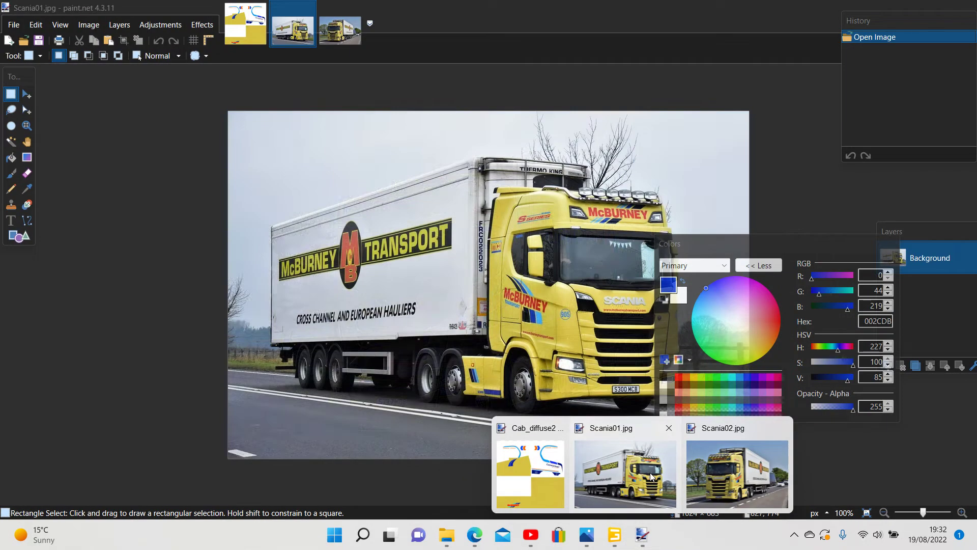
left_click(649, 472)
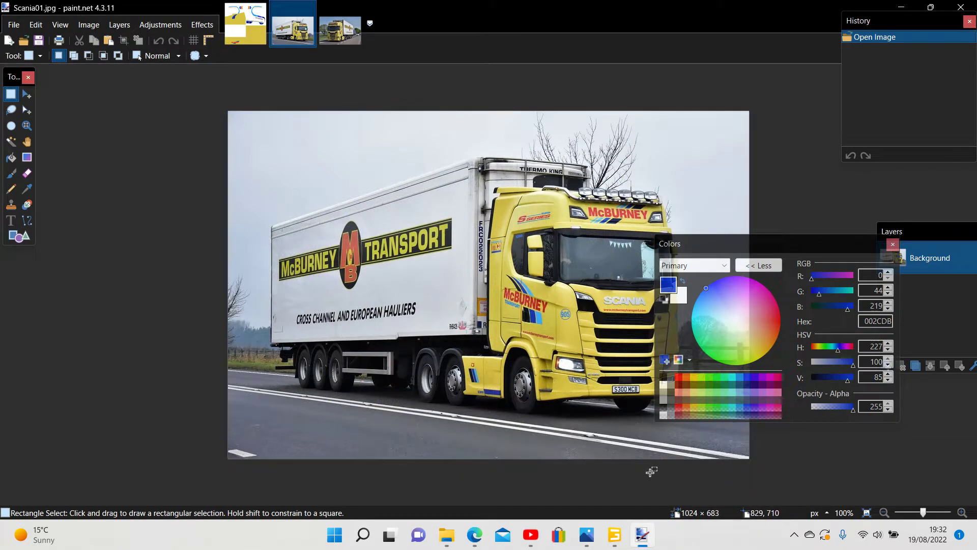
In the Cab_diffuse2 texture, paste a copy of the 293 × 261 px stripe area in place, stretch it to 293 × 285 px, and deselect it
left_click(642, 534)
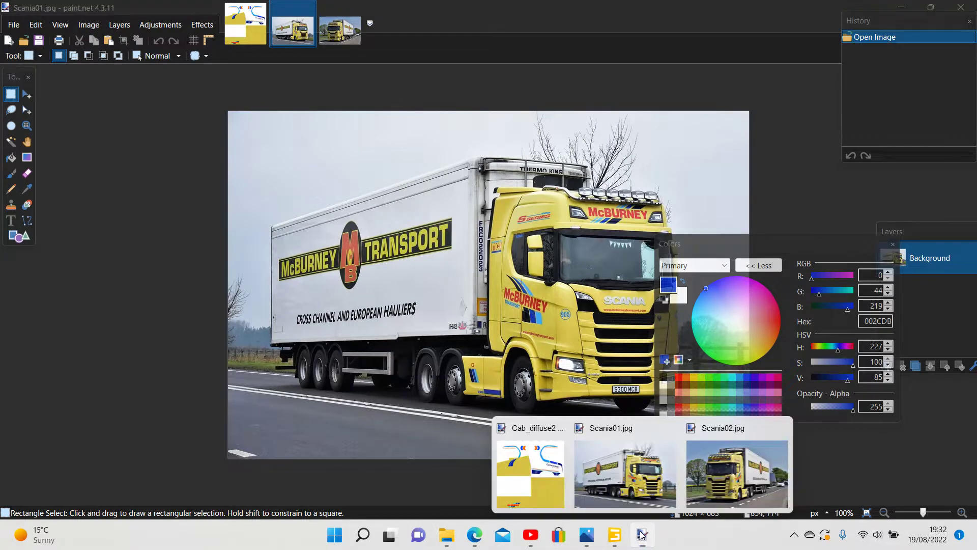
left_click(547, 498)
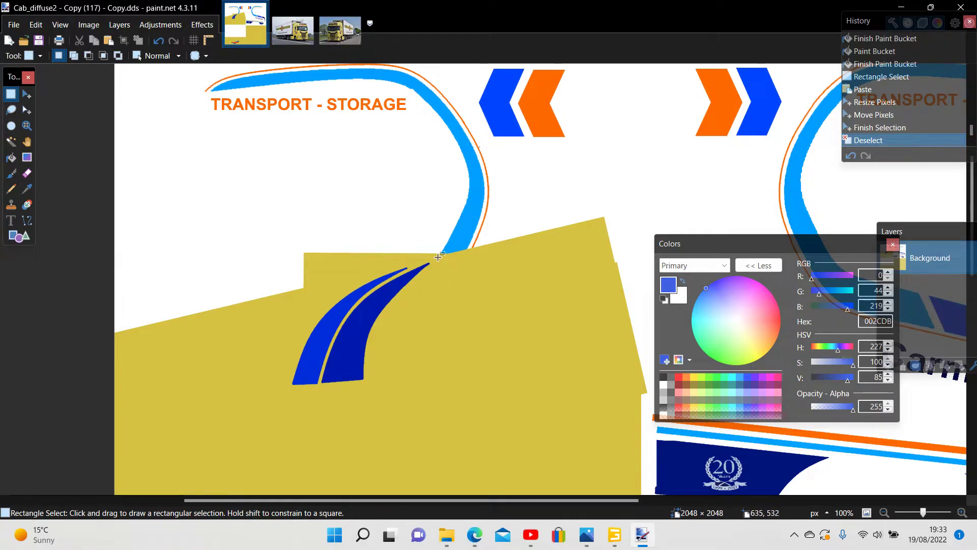
left_click_drag(438, 258, 289, 390)
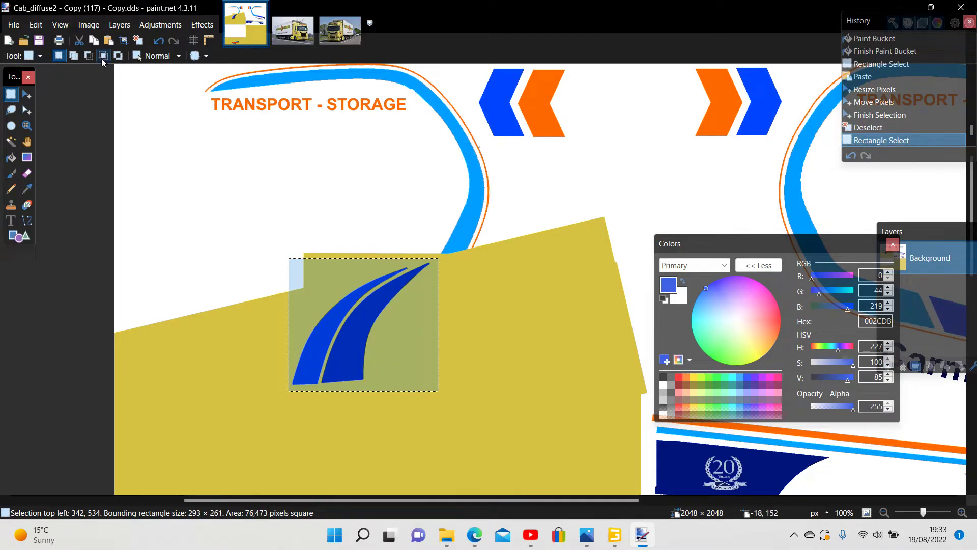
left_click(109, 43)
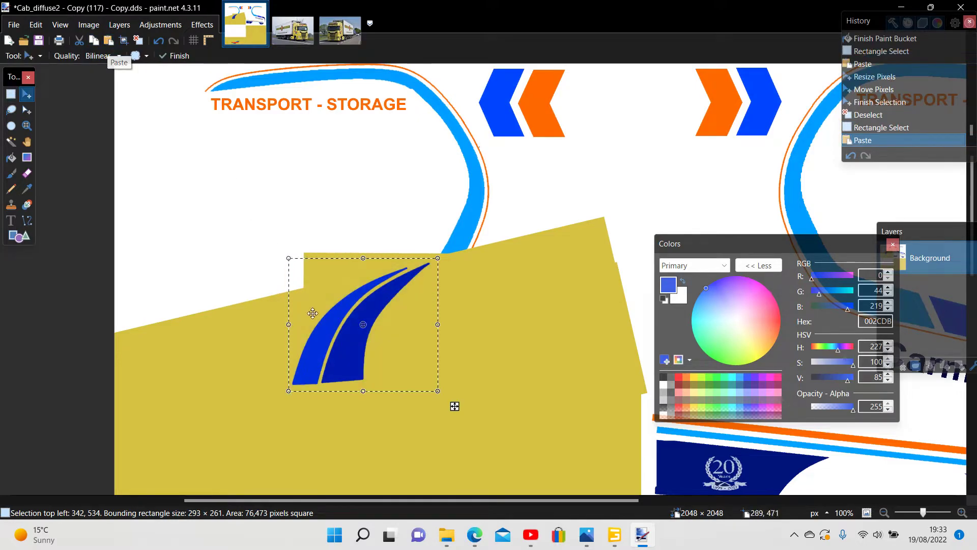
left_click_drag(362, 391, 361, 405)
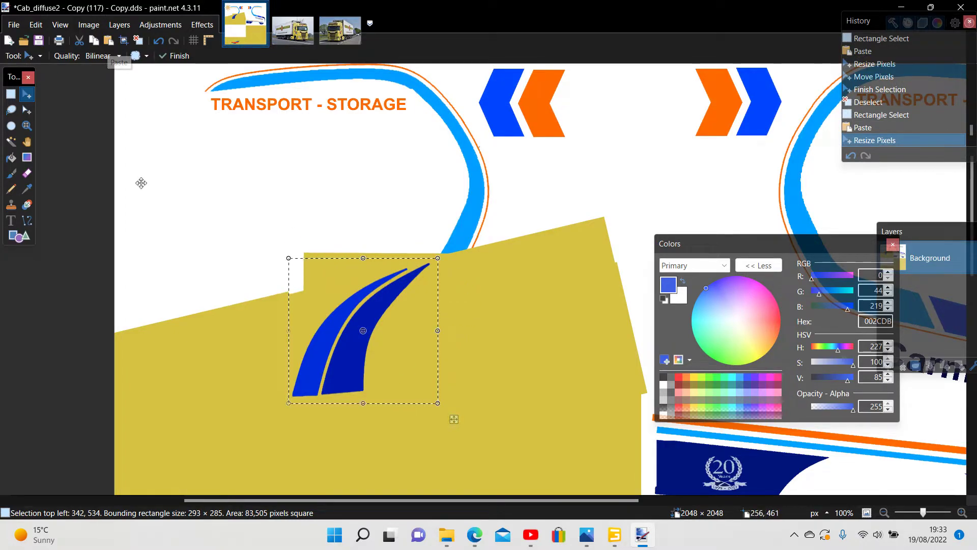
left_click(11, 94)
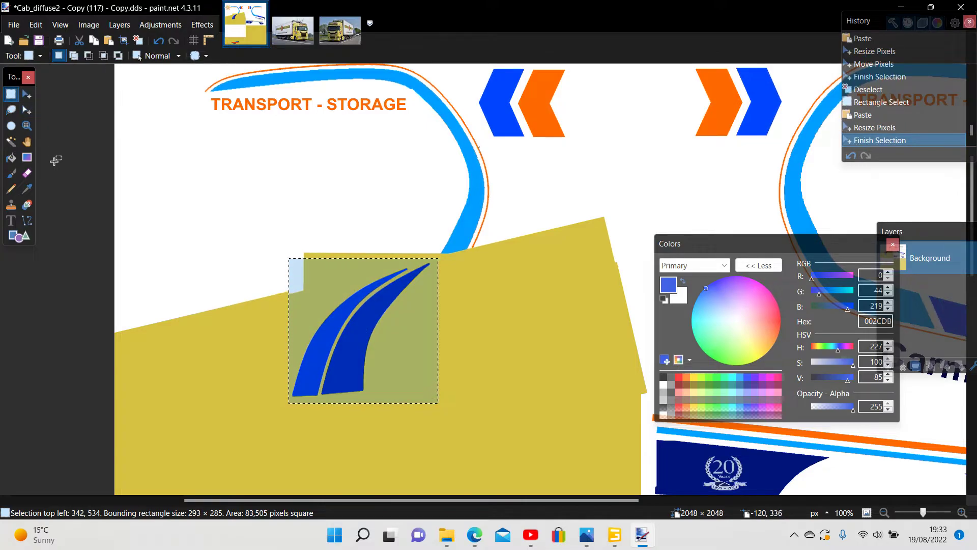
left_click(81, 255)
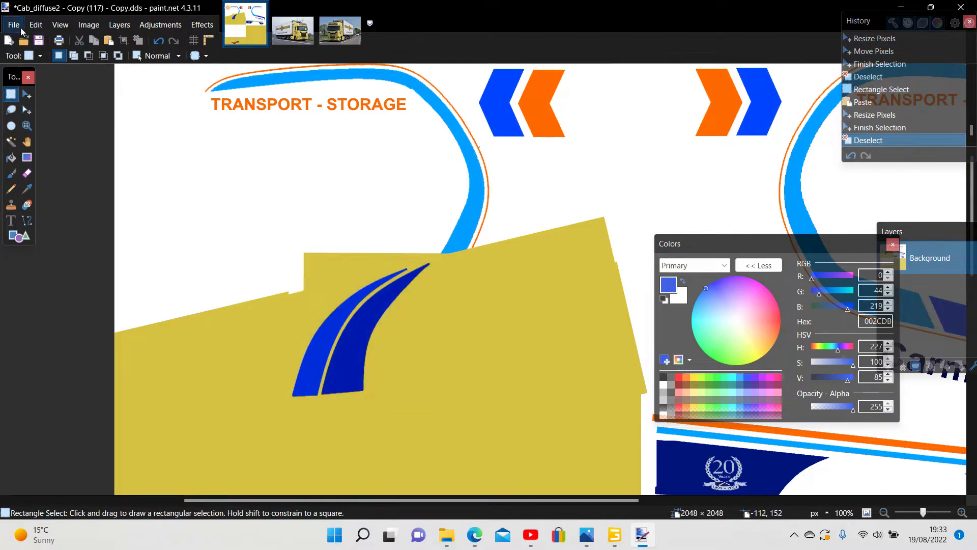
Save the lengthened-stripe texture over Cab_diffuse2 - Copy (117) - Copy.dds as a DDS file in BC1 (Linear, DXT1) format
left_click(14, 25)
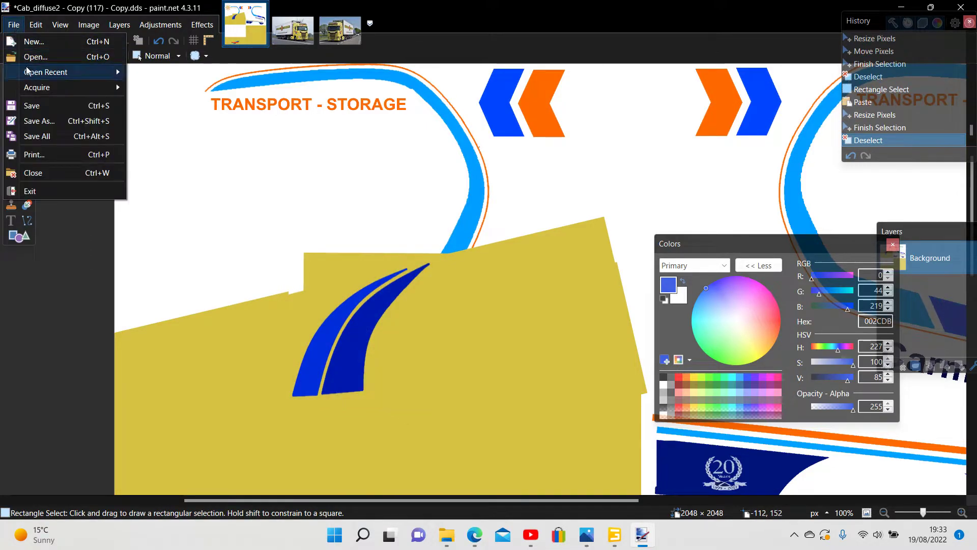
left_click(29, 122)
left_click(381, 285)
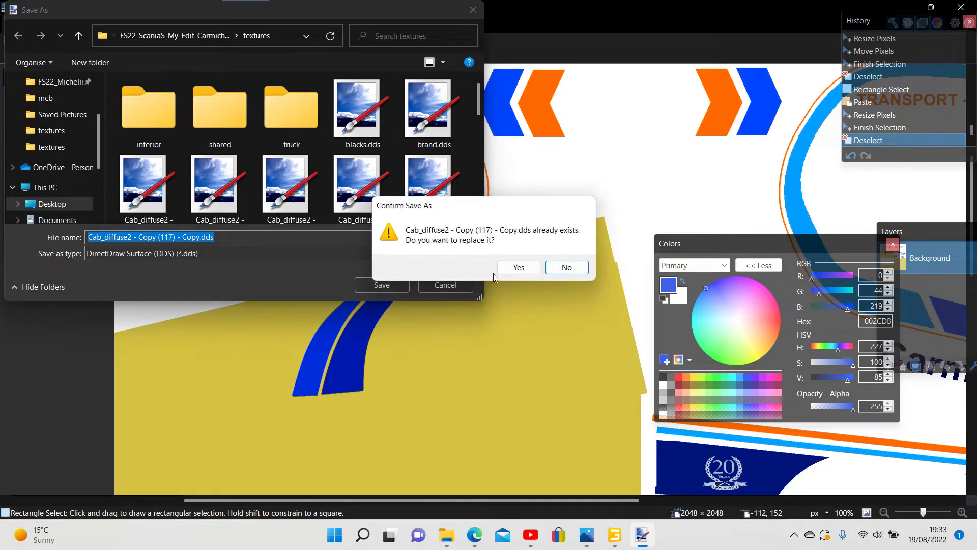
left_click(521, 268)
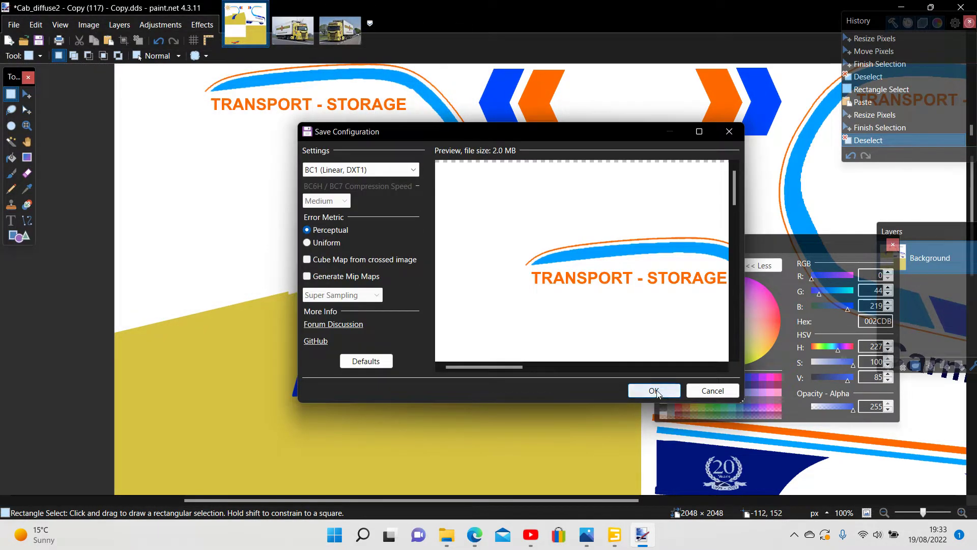
left_click(654, 391)
Switch to File Explorer and copy the newly saved Cab_diffuse2 - Copy (117) - Copy.dds from the recent files
mouse_move(446, 534)
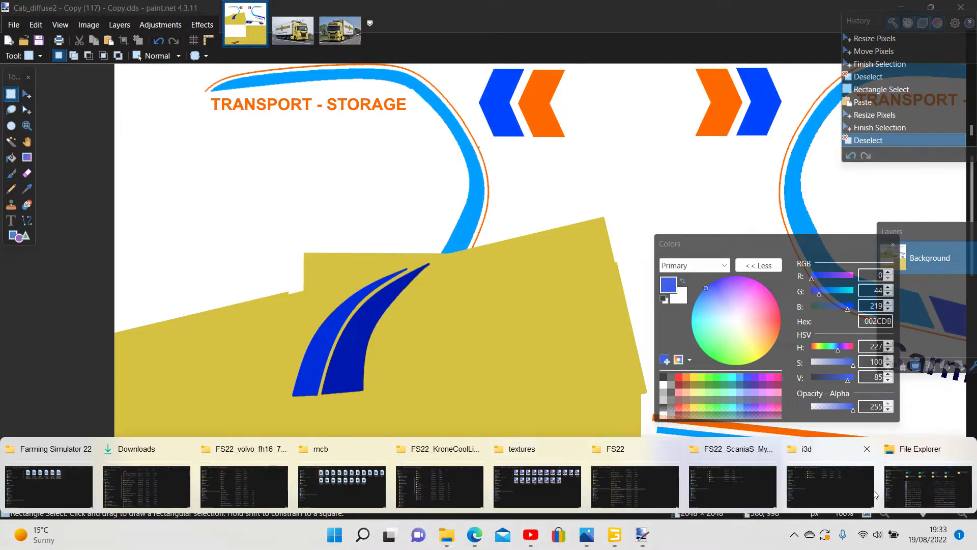
left_click(903, 486)
left_click(312, 226)
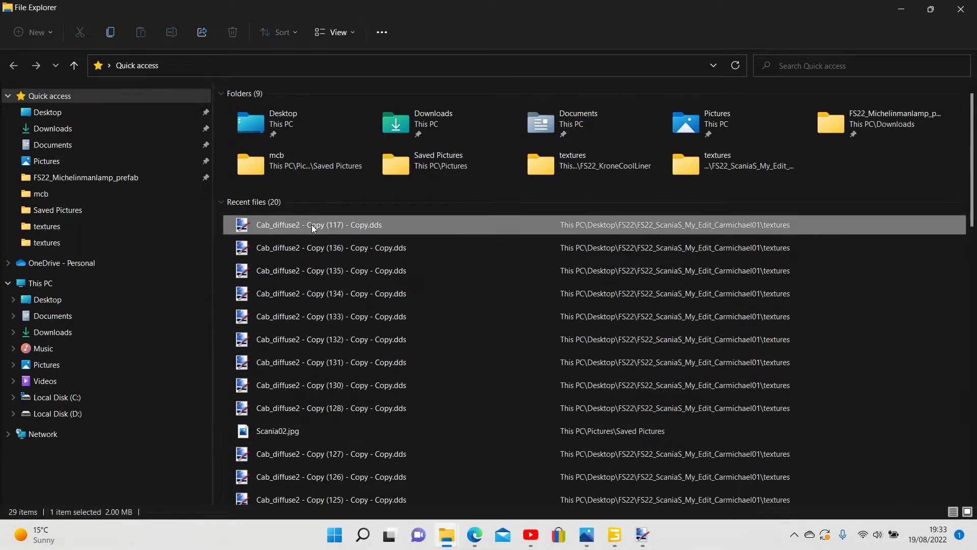
right_click(312, 226)
left_click(370, 418)
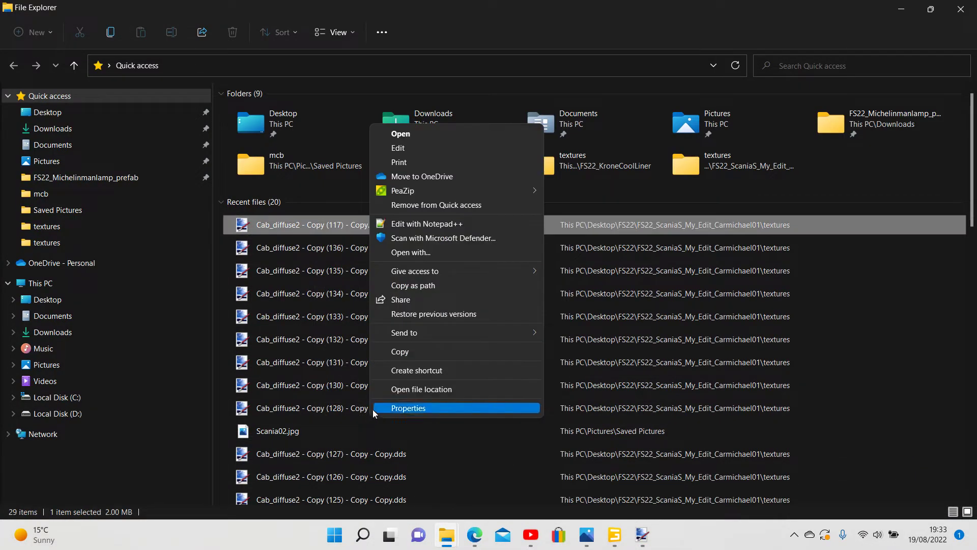
left_click(399, 351)
Paste the copied texture file into the textures folder of FS22_ScaniaS_My_Edit_Carmichael01
mouse_move(448, 542)
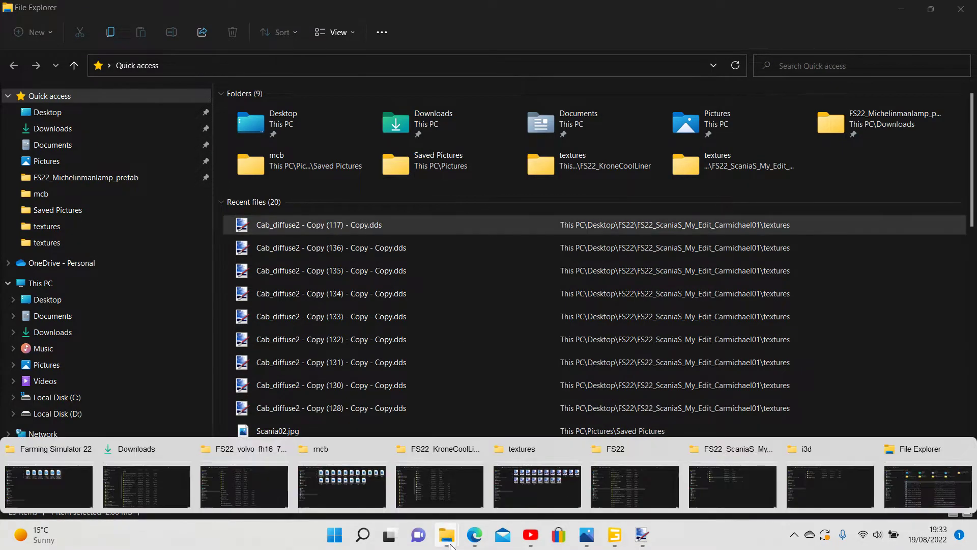
left_click(715, 478)
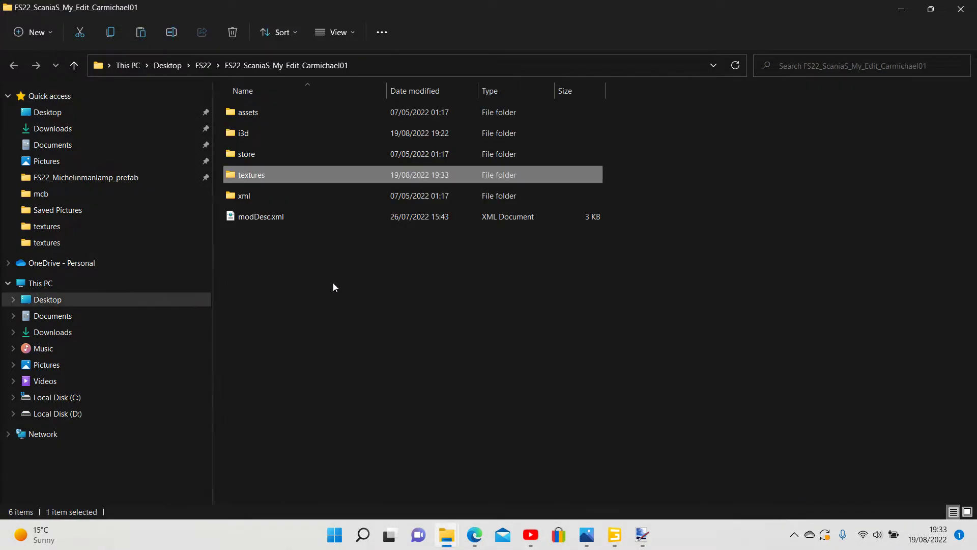
right_click(249, 175)
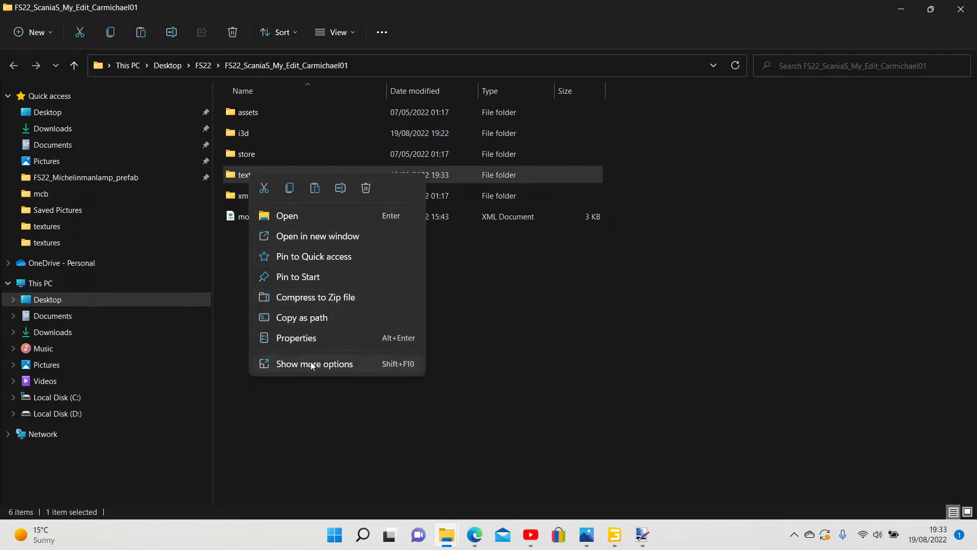
left_click(312, 366)
left_click(342, 285)
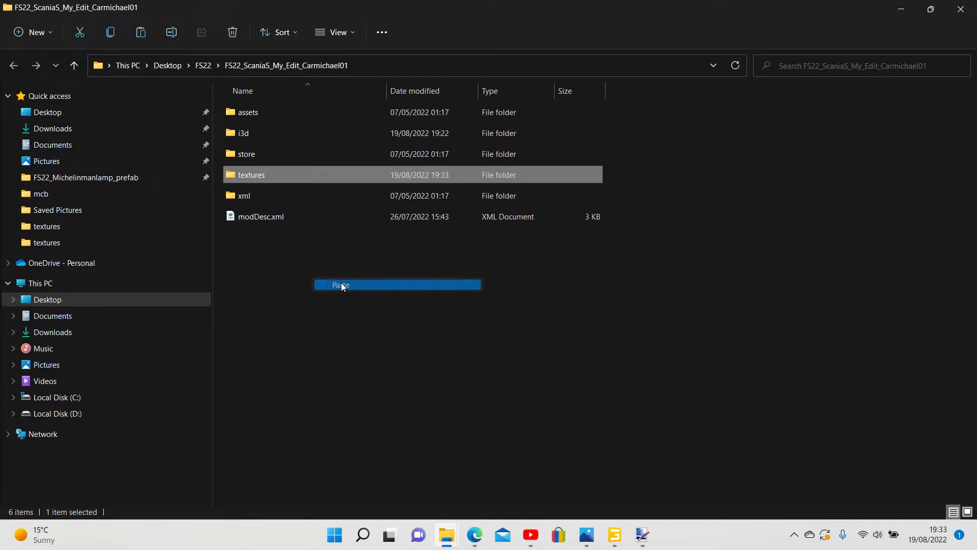
Switch to GIANTS Editor, set the Cab mesh's albedo map to Cab_diffuse2 - Copy (137) - Copy - Copy.dds, and deselect the mesh
left_click(615, 538)
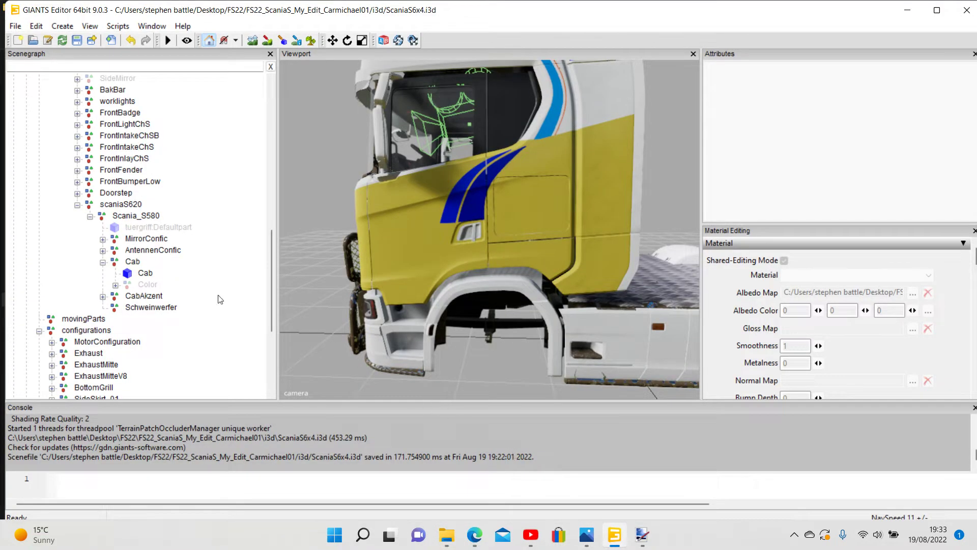
left_click(147, 273)
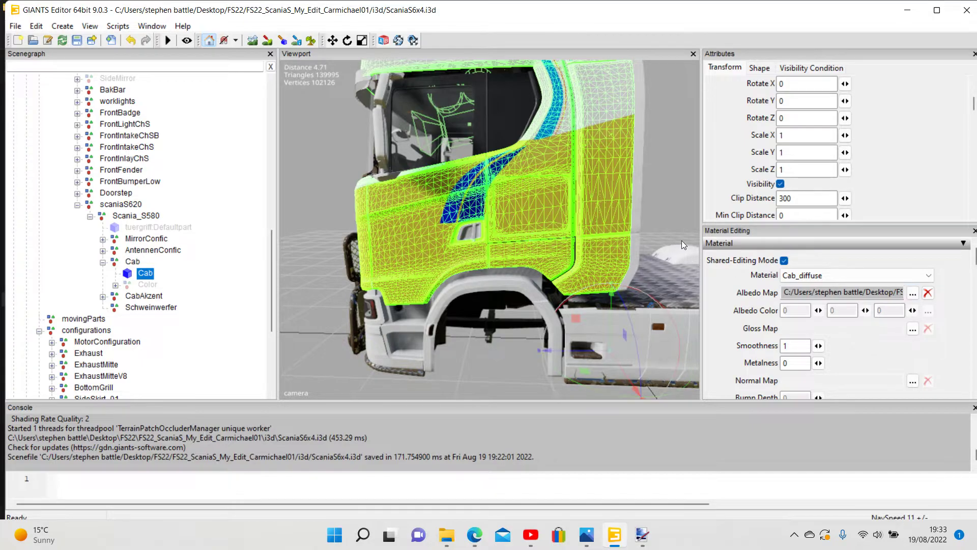
left_click(912, 295)
left_click(517, 95)
scroll(463, 333, "down", 20)
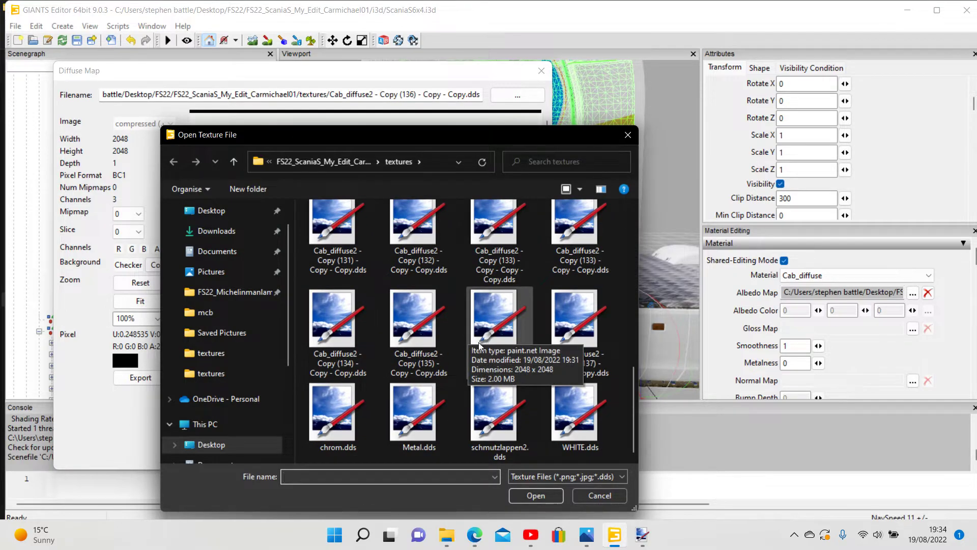
left_click(590, 303)
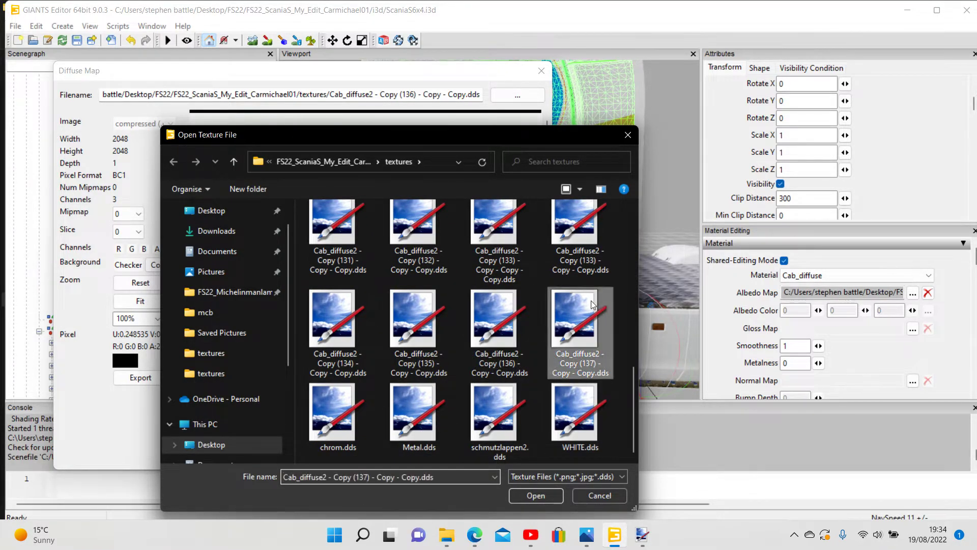
left_click(525, 497)
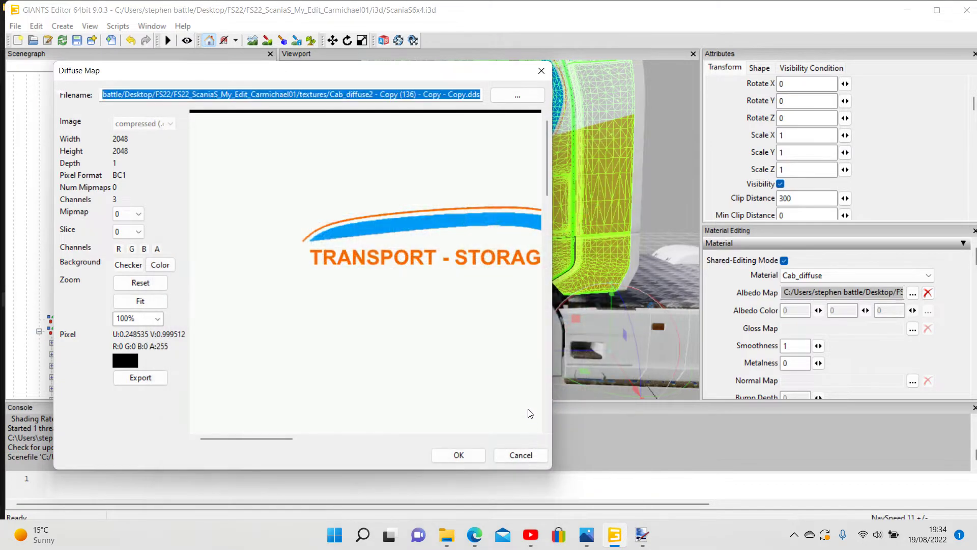
left_click(460, 456)
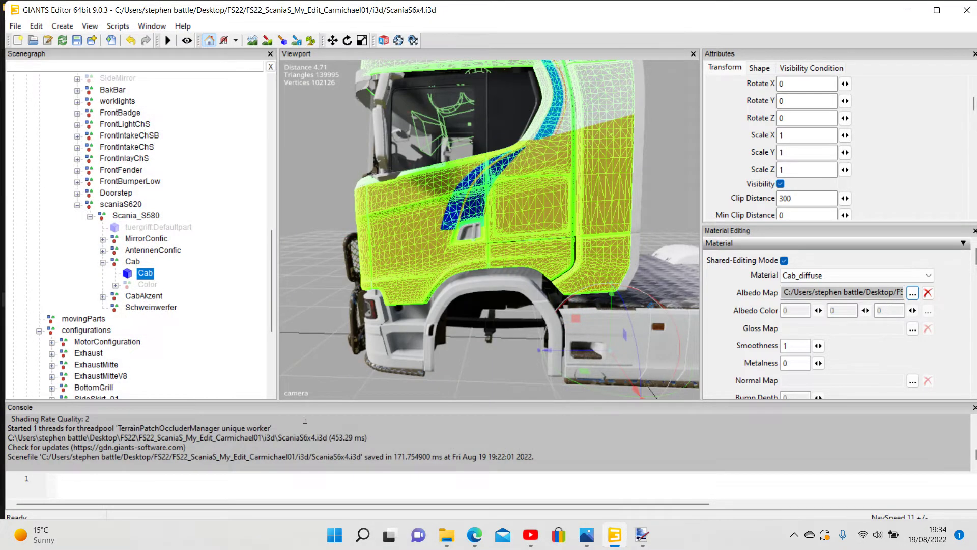
left_click(218, 358)
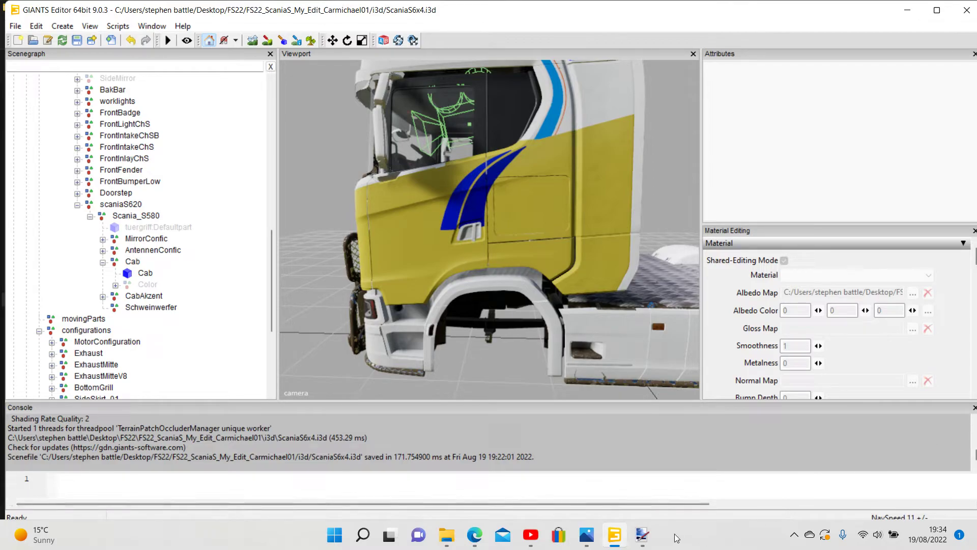
In paint.net's Cab_diffuse2 texture, undo the last deselection, stretch the pasted stripe area downward to 293 × 324 px, and deselect it
mouse_move(645, 541)
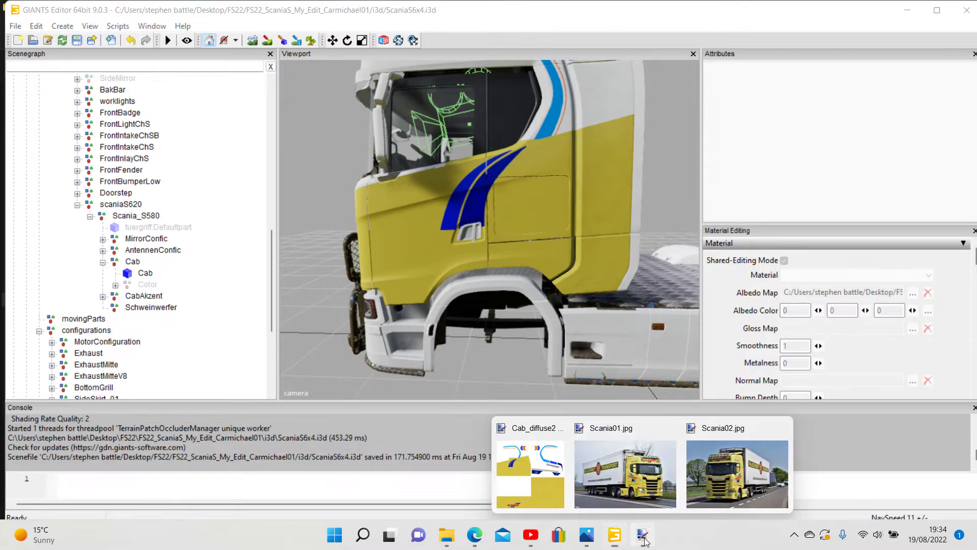
left_click(562, 493)
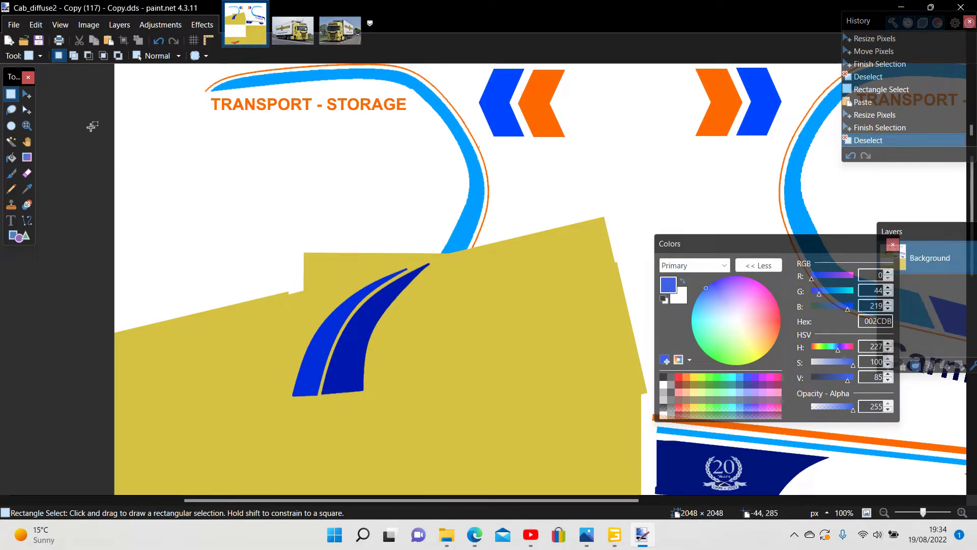
left_click(156, 44)
left_click(156, 45)
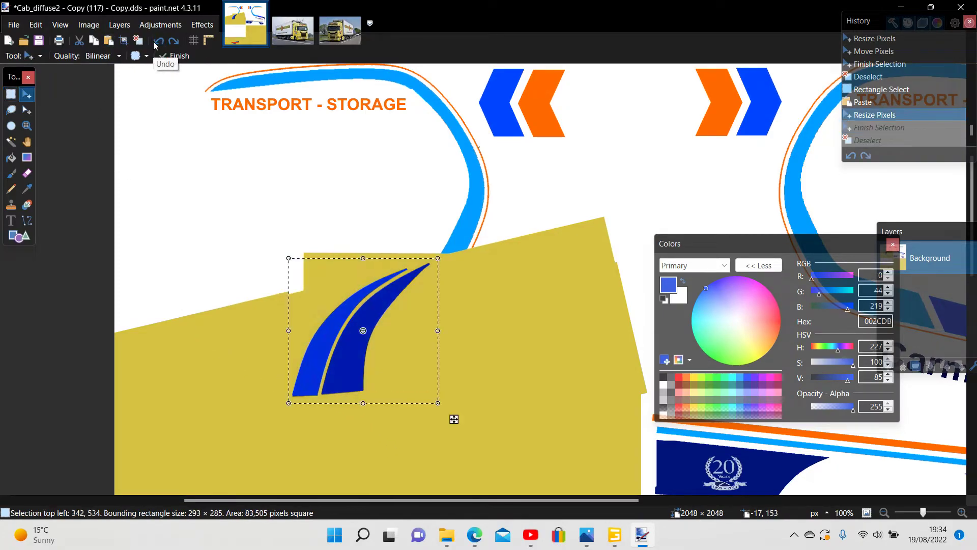
left_click_drag(364, 406, 362, 425)
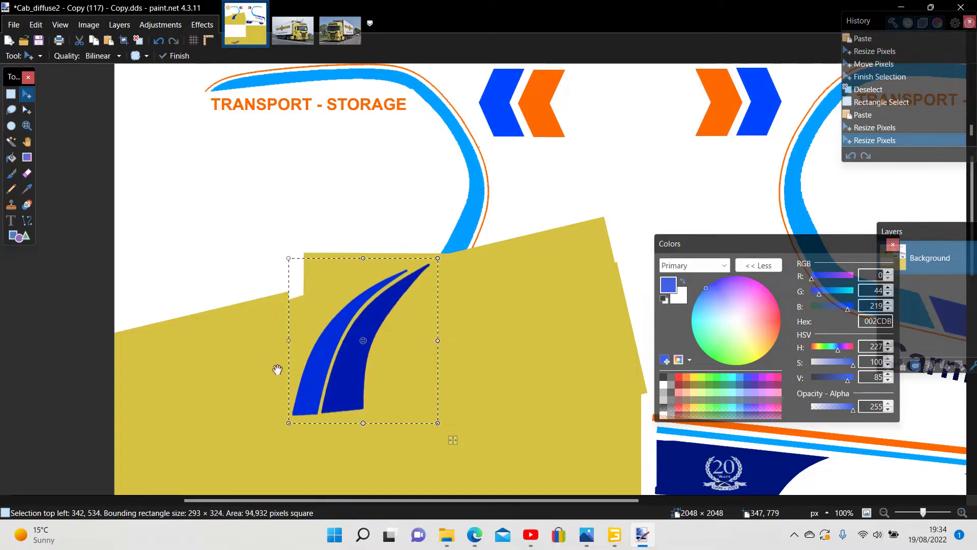
left_click(11, 95)
left_click(70, 191)
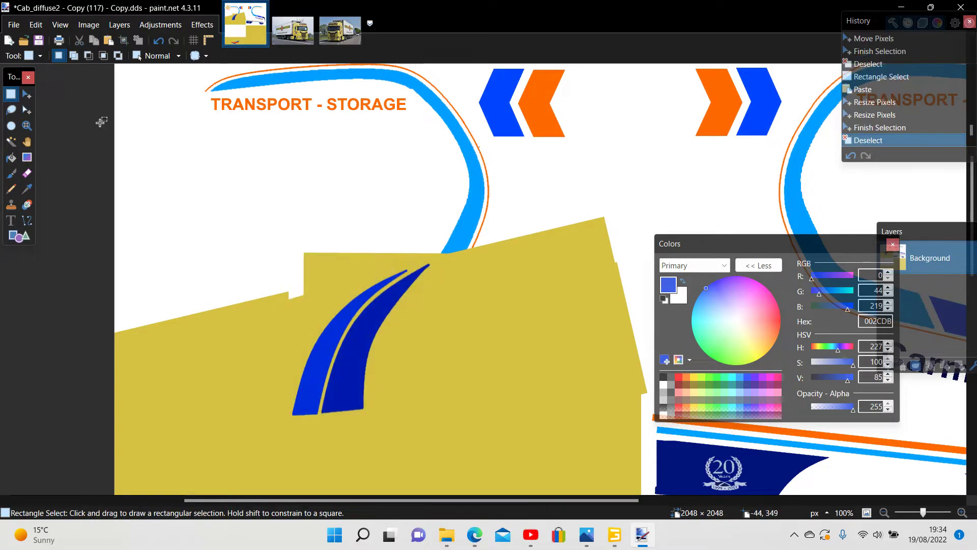
Save the restretched stripe texture over Cab_diffuse2 - Copy (117) - Copy.dds in DDS format with BC1 (Linear, DXT1) compression
left_click(14, 24)
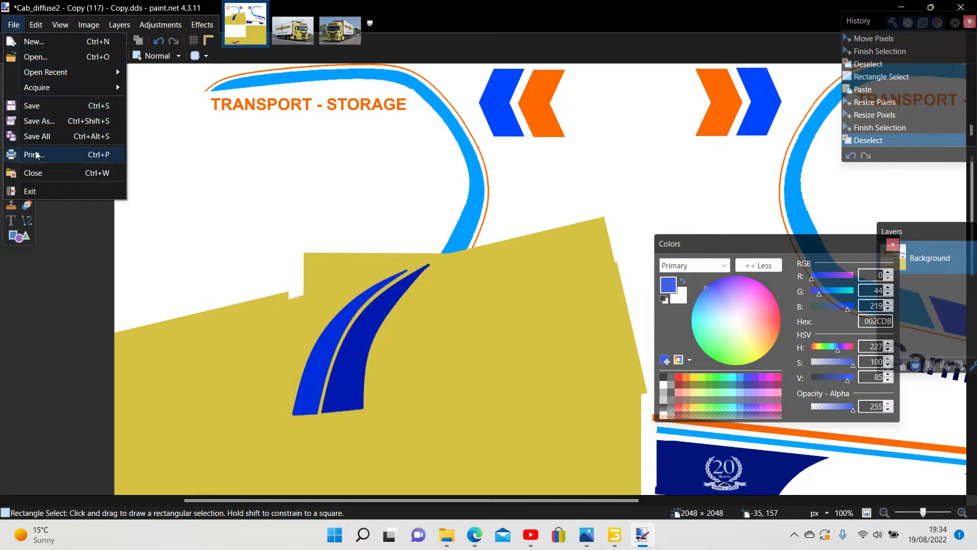
left_click(44, 122)
left_click(386, 290)
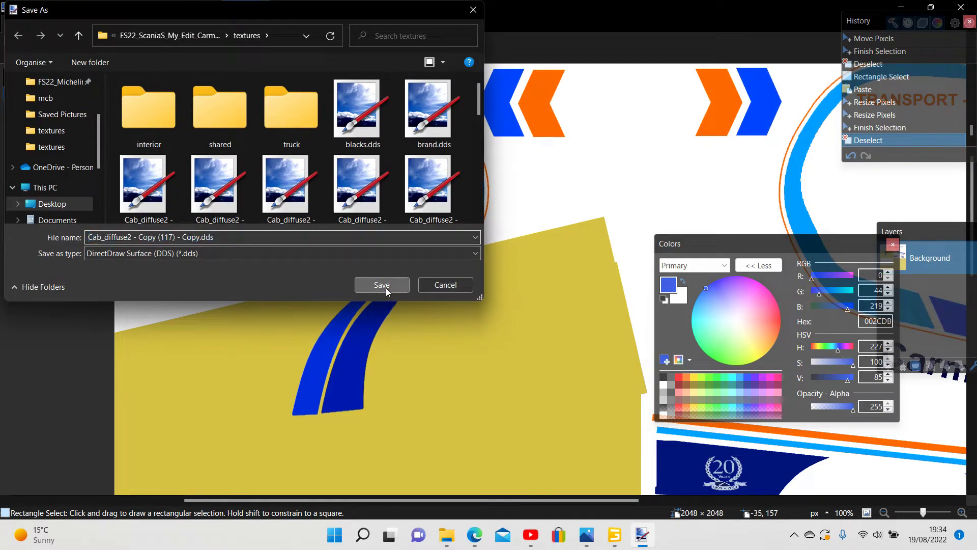
left_click(524, 271)
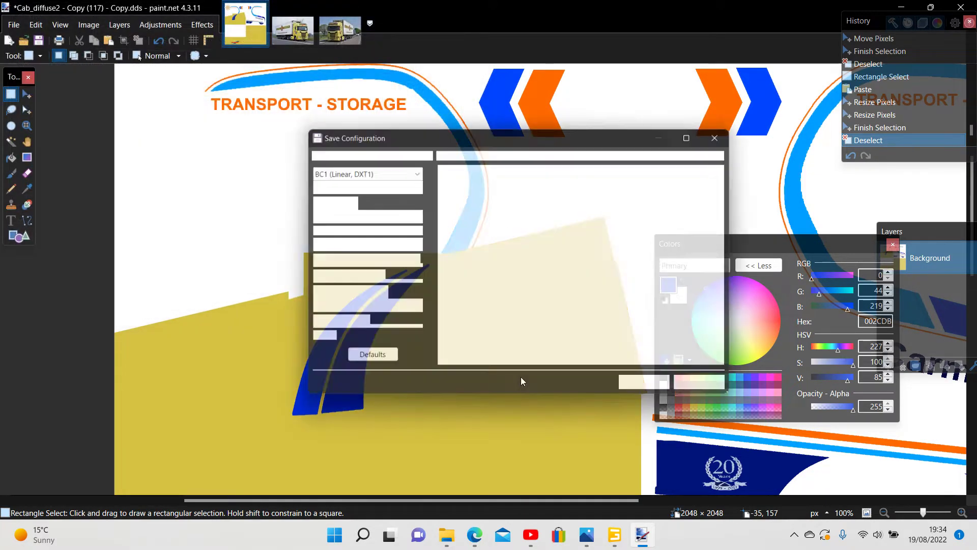
left_click(654, 390)
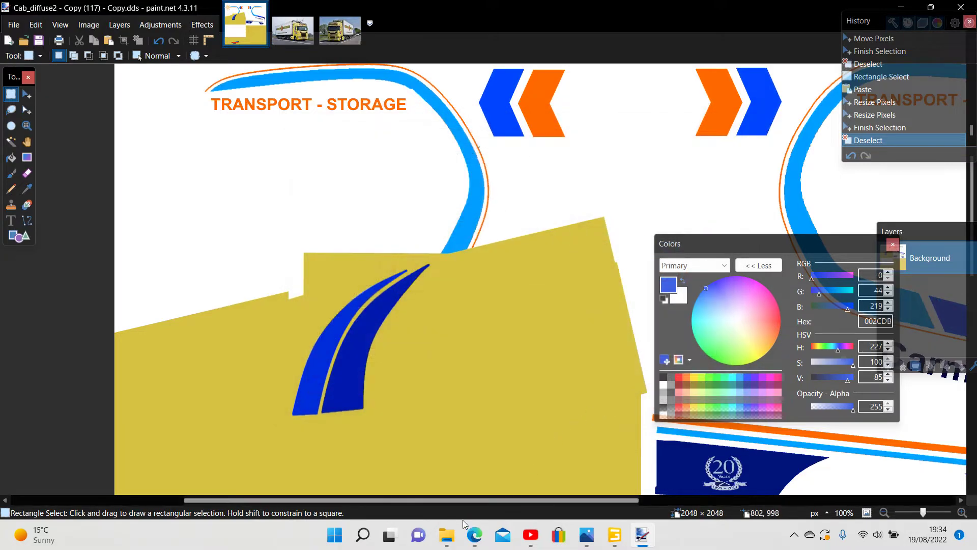
Switch to File Explorer and copy the updated Cab_diffuse2 - Copy (117) - Copy.dds from the recent files list
mouse_move(448, 531)
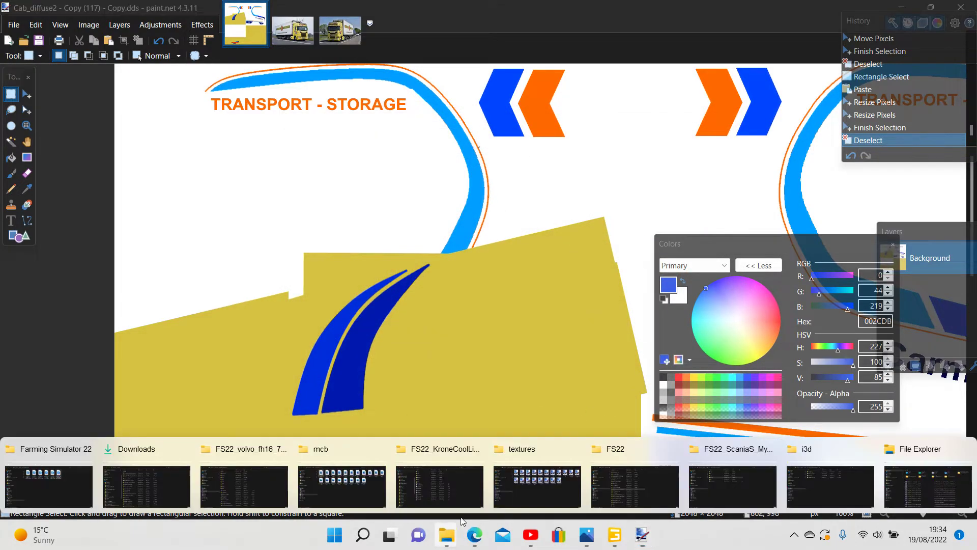
left_click(926, 482)
right_click(298, 225)
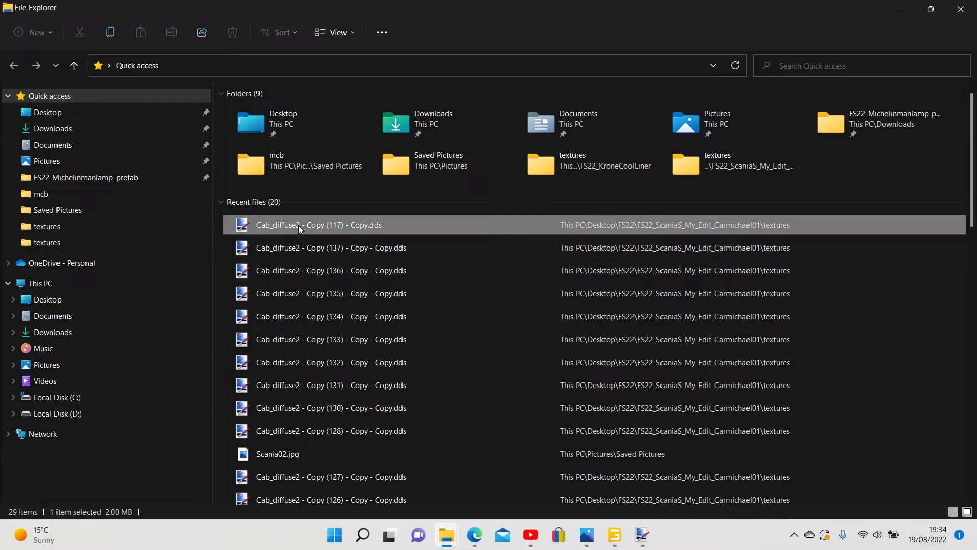
left_click(350, 417)
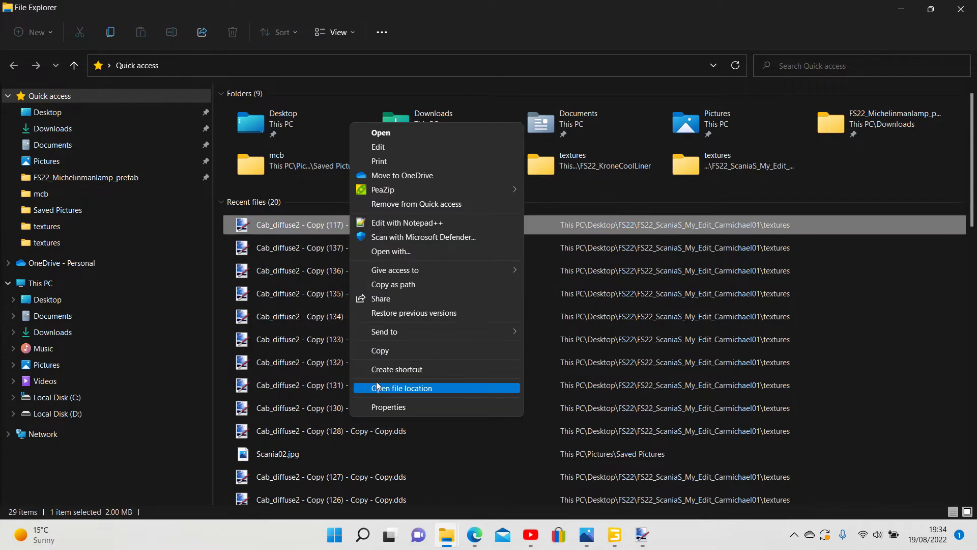
left_click(380, 350)
Paste the copied DDS file into the textures folder inside FS22_ScaniaS_My_Edit_Carmichael01
mouse_move(447, 534)
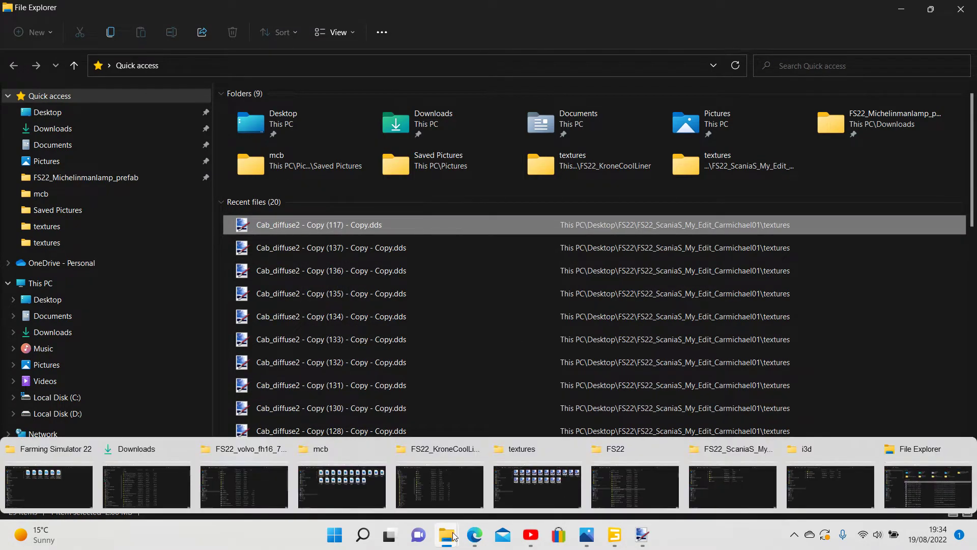
left_click(712, 487)
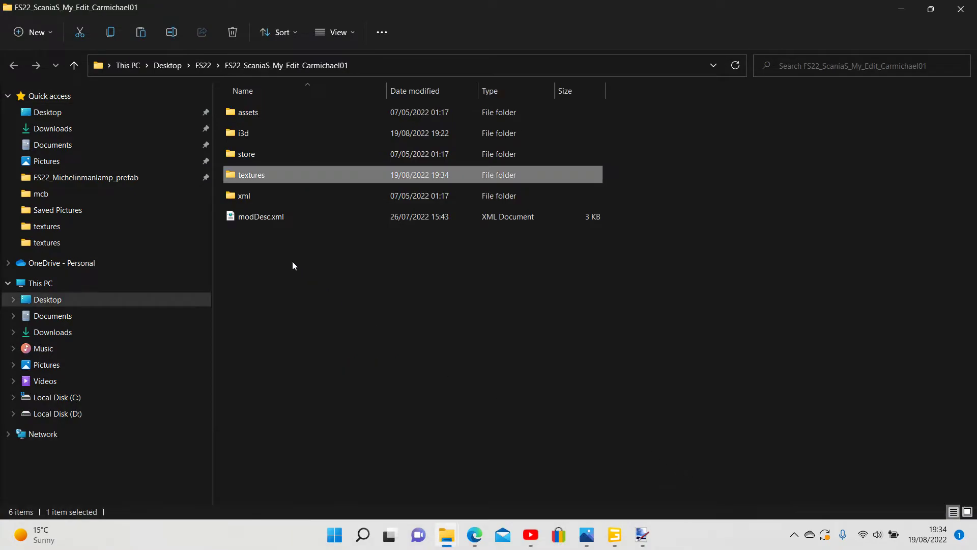
right_click(250, 174)
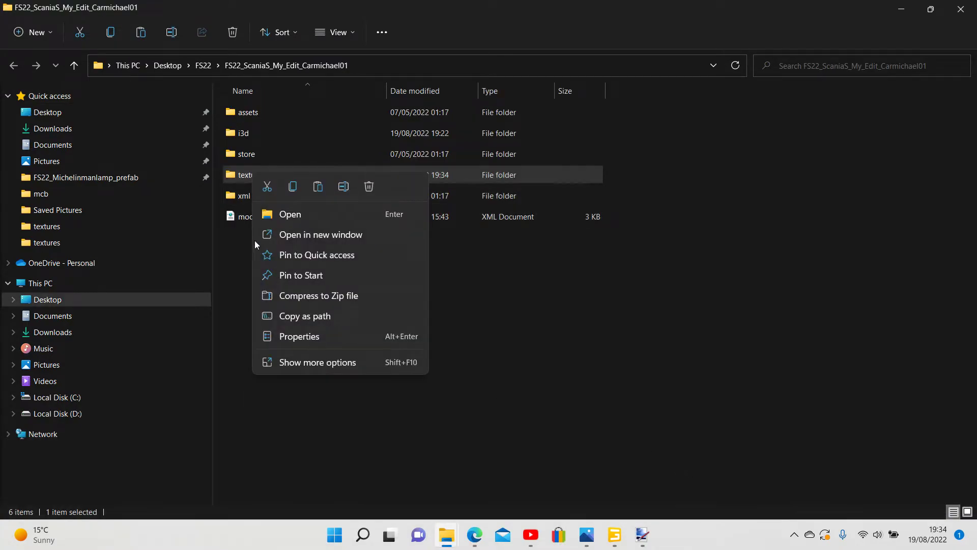
left_click(295, 362)
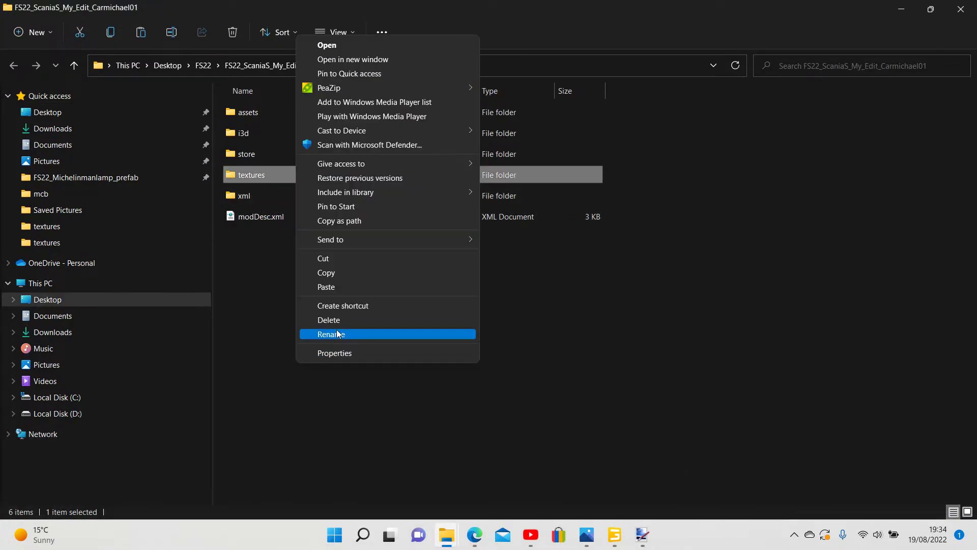
left_click(330, 287)
Switch to GIANTS Editor, assign Cab_diffuse2 - Copy (138) - Copy - Copy.dds as the Cab mesh's albedo map, and clear the selection
left_click(615, 532)
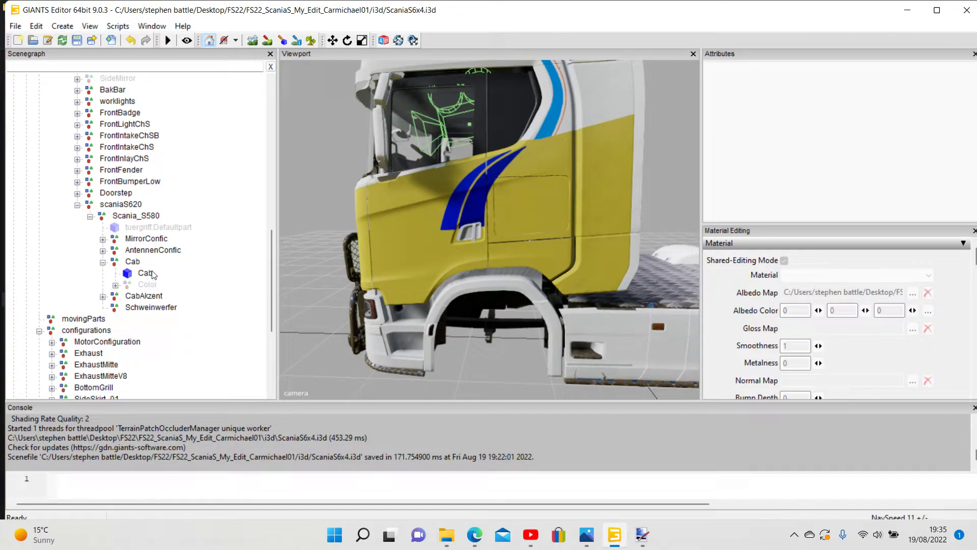
left_click(146, 273)
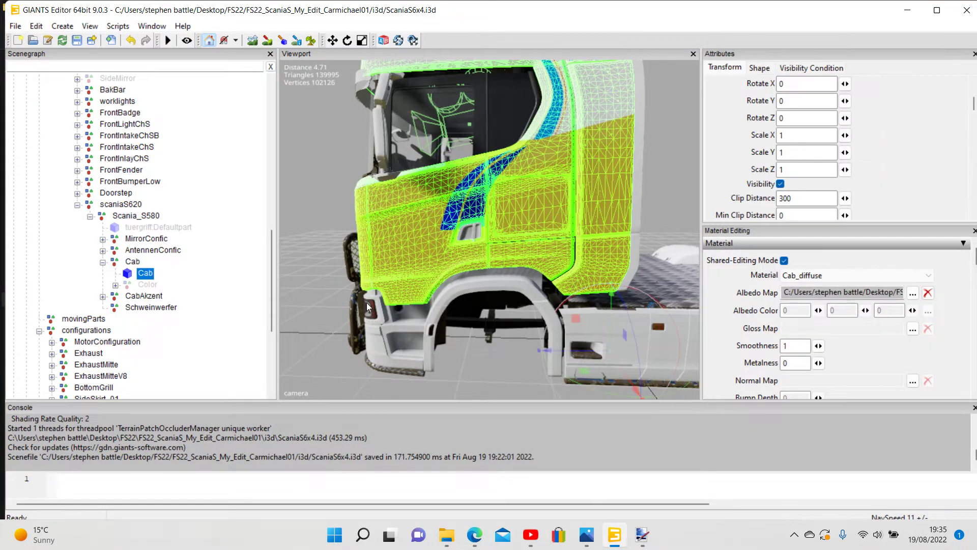
left_click(912, 293)
left_click(506, 99)
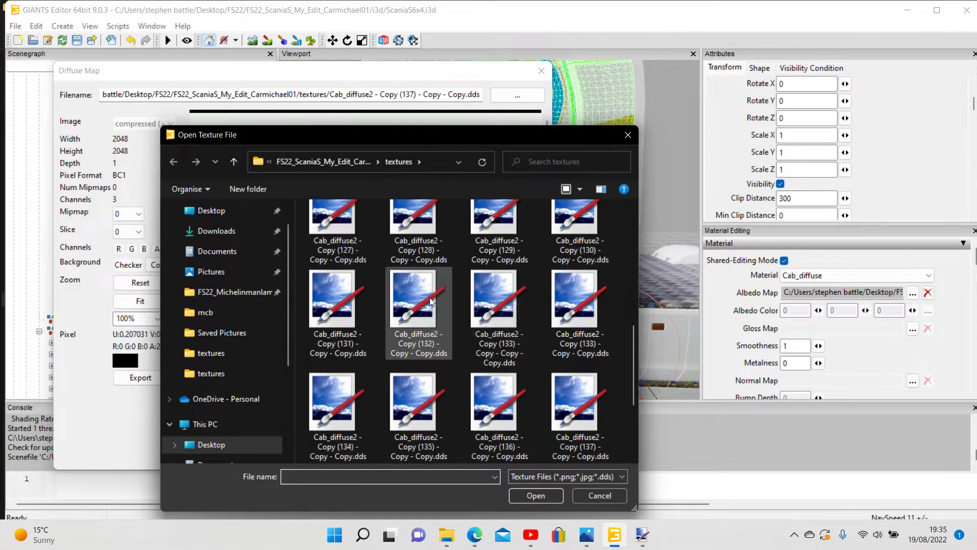
scroll(429, 297, "down", 3)
left_click(359, 367)
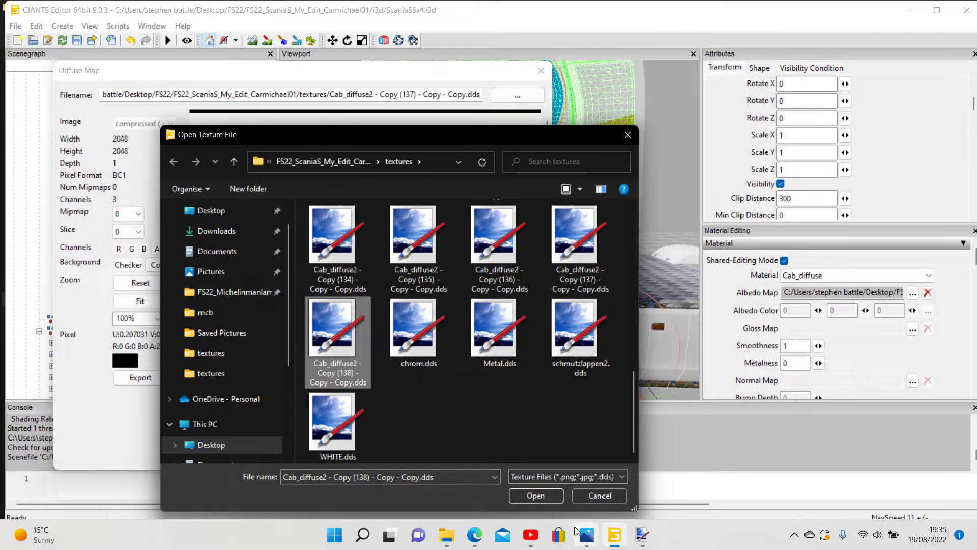
left_click(535, 495)
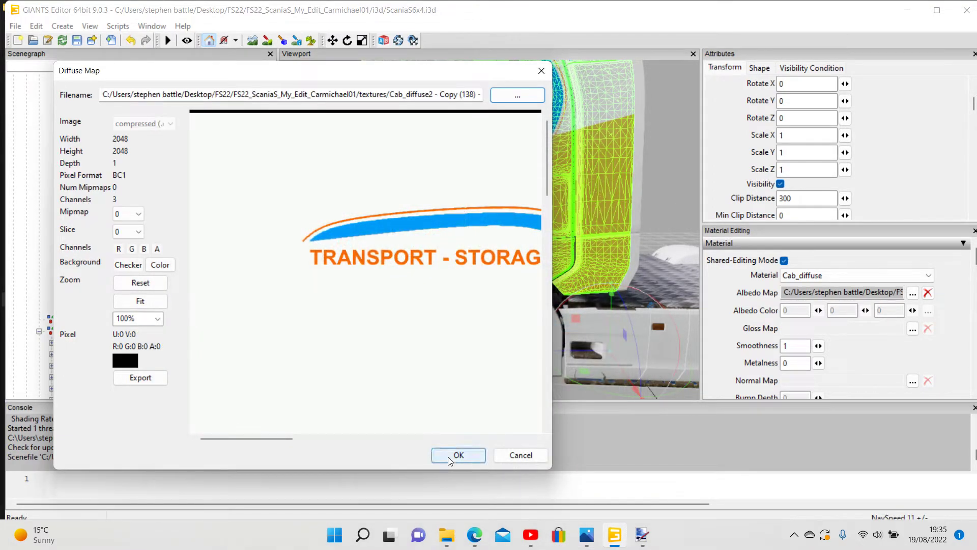
left_click(449, 456)
left_click(235, 391)
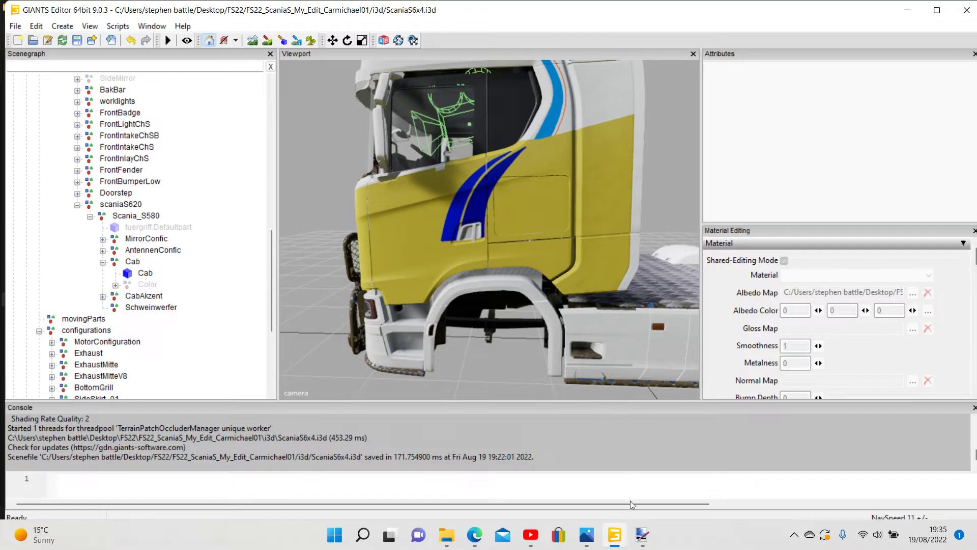
Switch back to the Cab_diffuse2 texture in paint.net
left_click(641, 543)
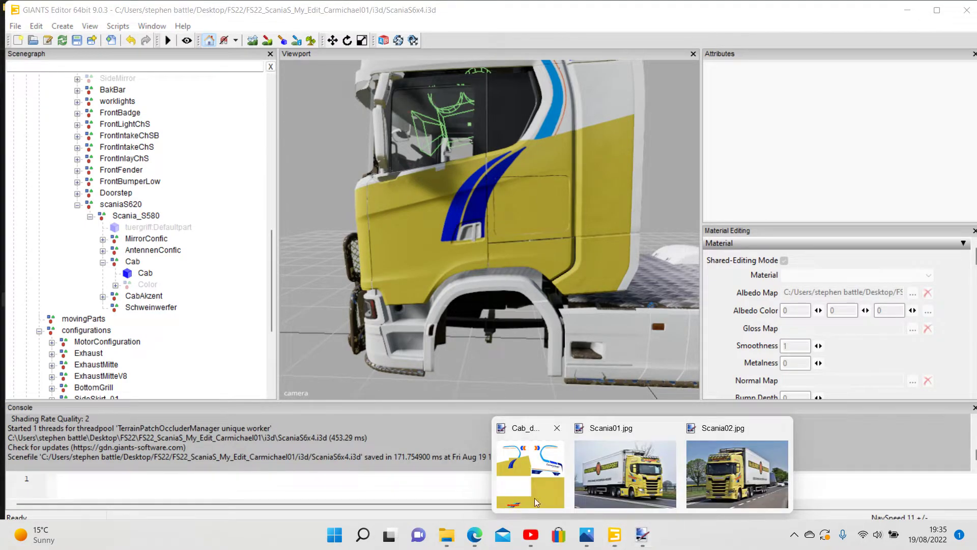
left_click(536, 499)
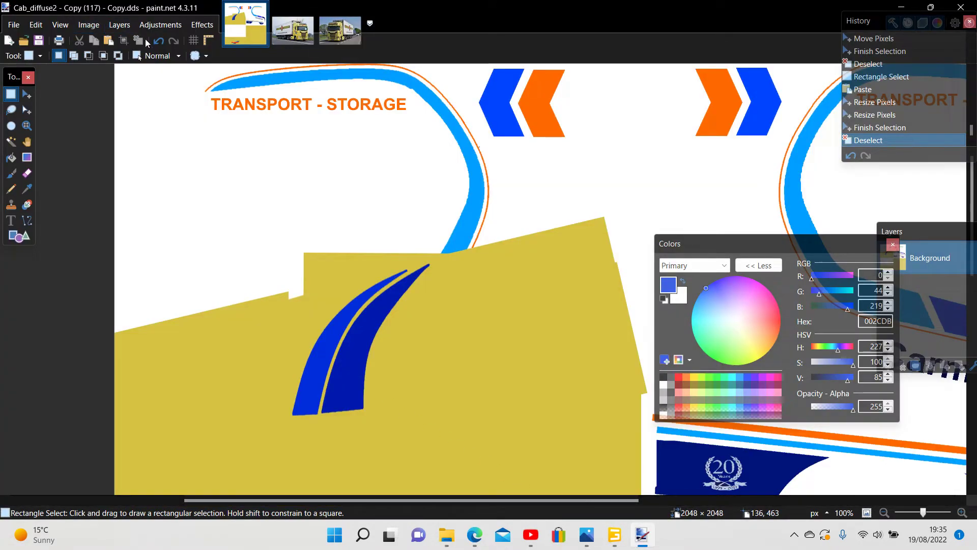
Reopen the pasted blue stripes for resizing, stretch them downward to 293 × 338 pixels, and deselect them
left_click(158, 42)
left_click(158, 41)
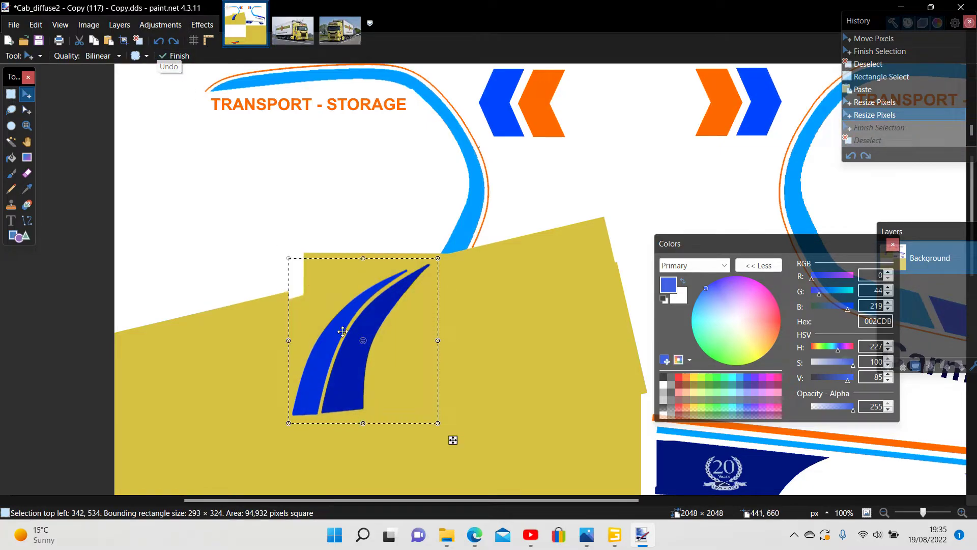
left_click_drag(367, 425, 365, 433)
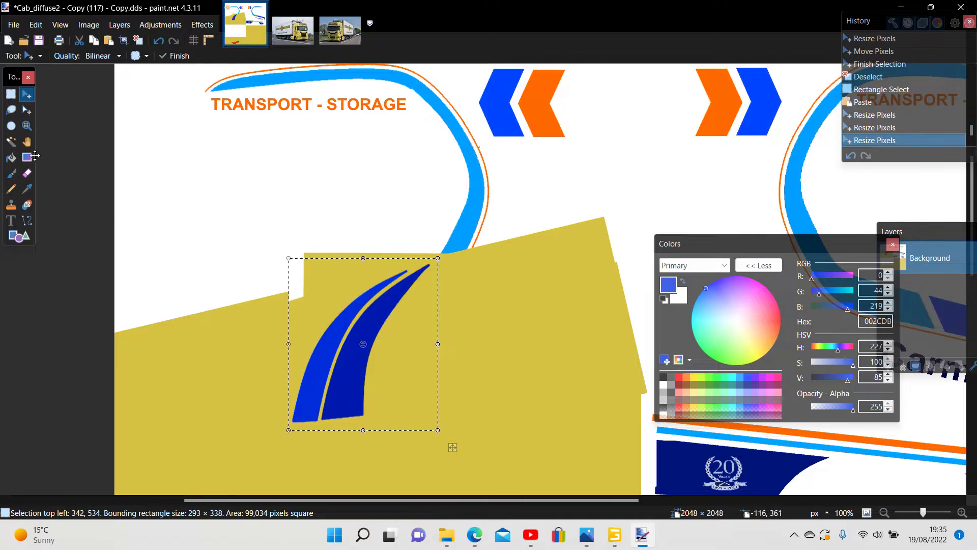
left_click(11, 94)
left_click(74, 149)
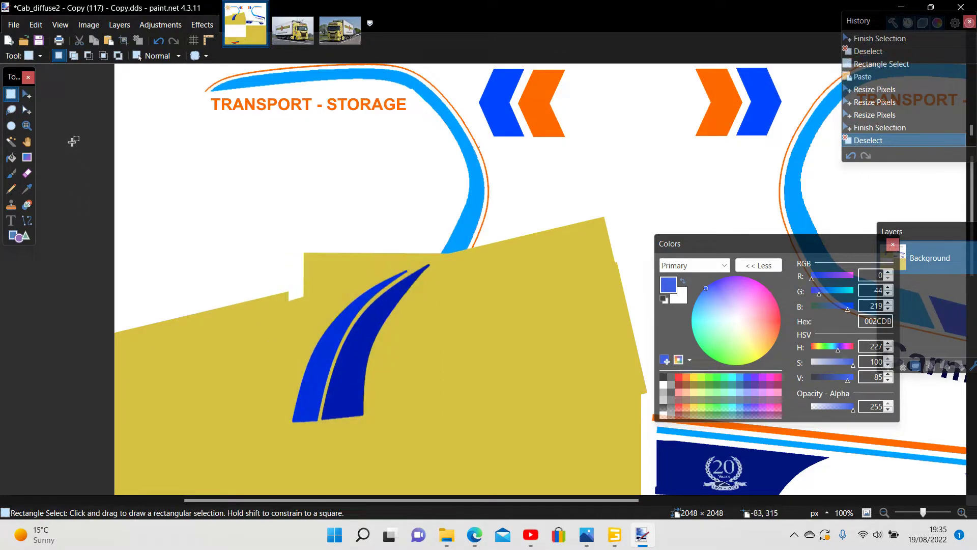
Save the texture over Cab_diffuse2 - Copy (117) - Copy.dds using the BC1 (Linear, DXT1) format
left_click(14, 25)
left_click(43, 122)
left_click(388, 288)
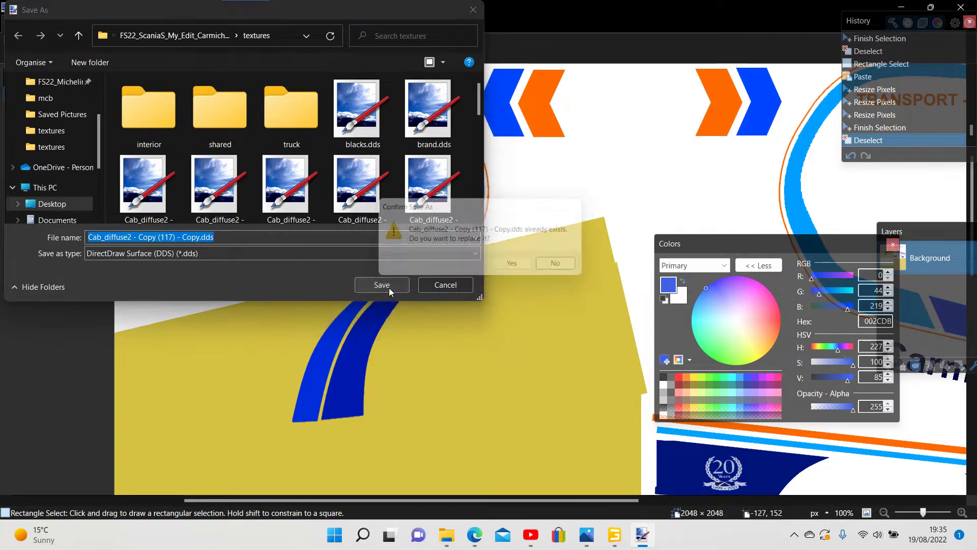
left_click(517, 267)
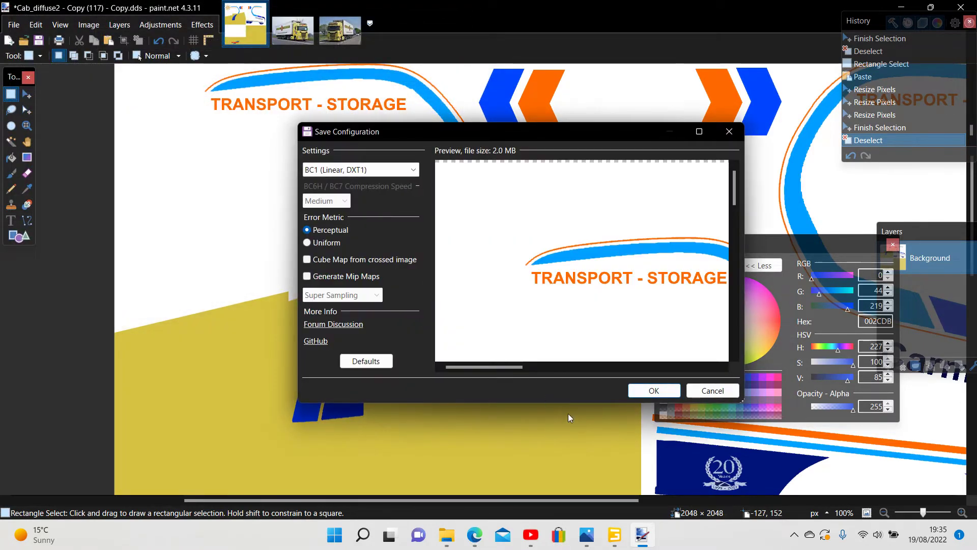
left_click(644, 394)
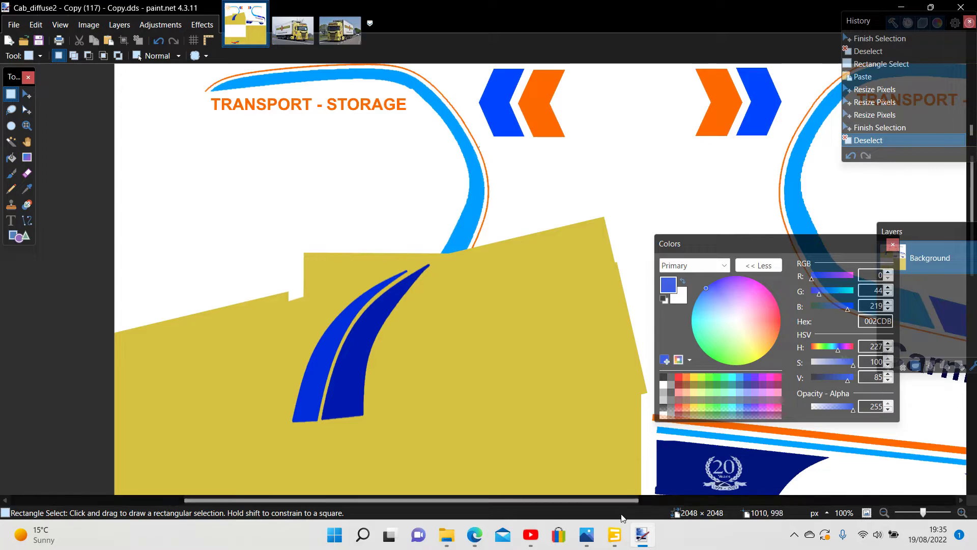
Switch to File Explorer and copy the recent file Cab_diffuse2 - Copy (117) - Copy.dds
mouse_move(616, 546)
mouse_move(446, 534)
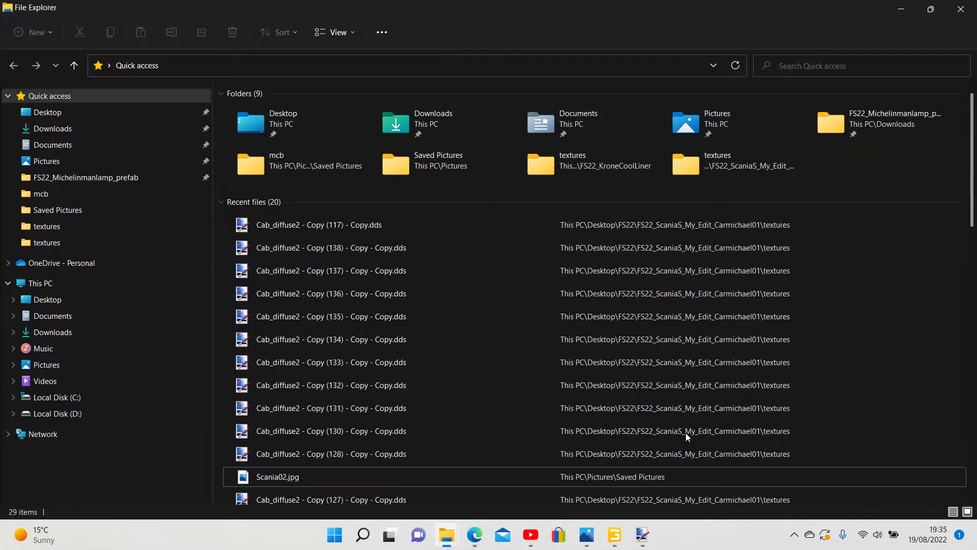
left_click(901, 483)
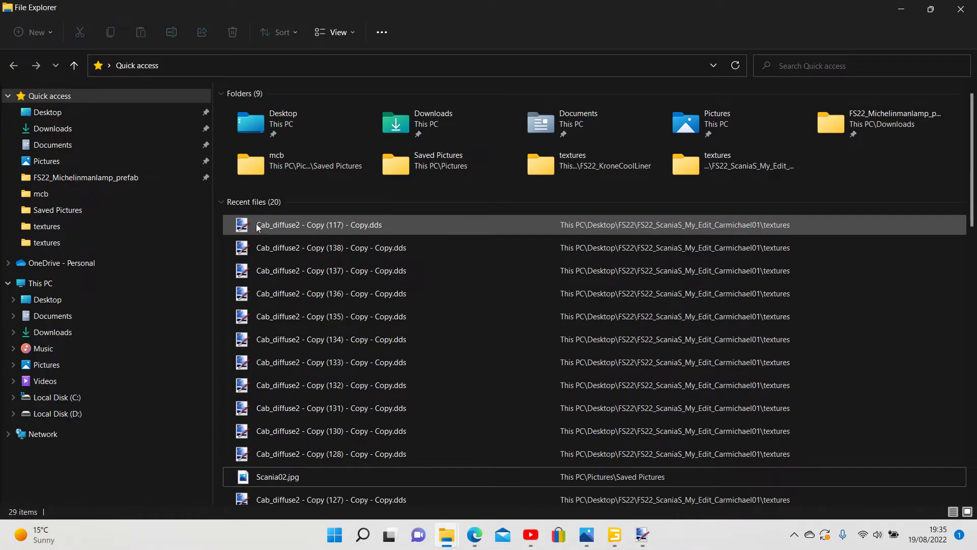
left_click(305, 232)
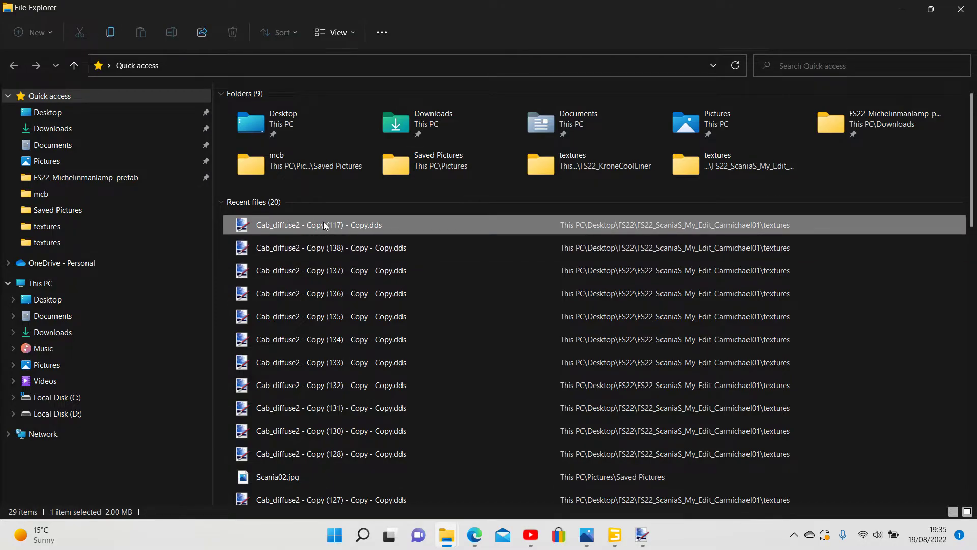
right_click(325, 226)
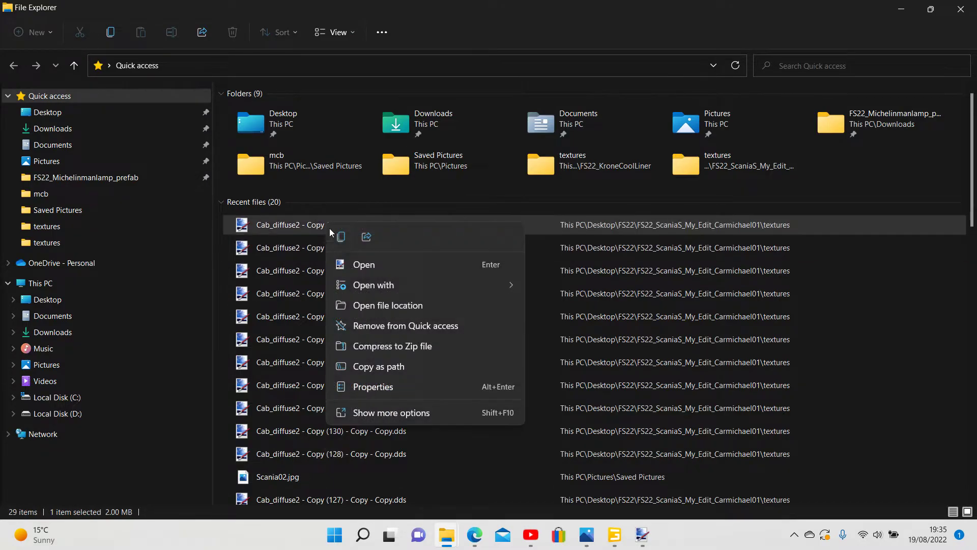
left_click(377, 413)
left_click(407, 342)
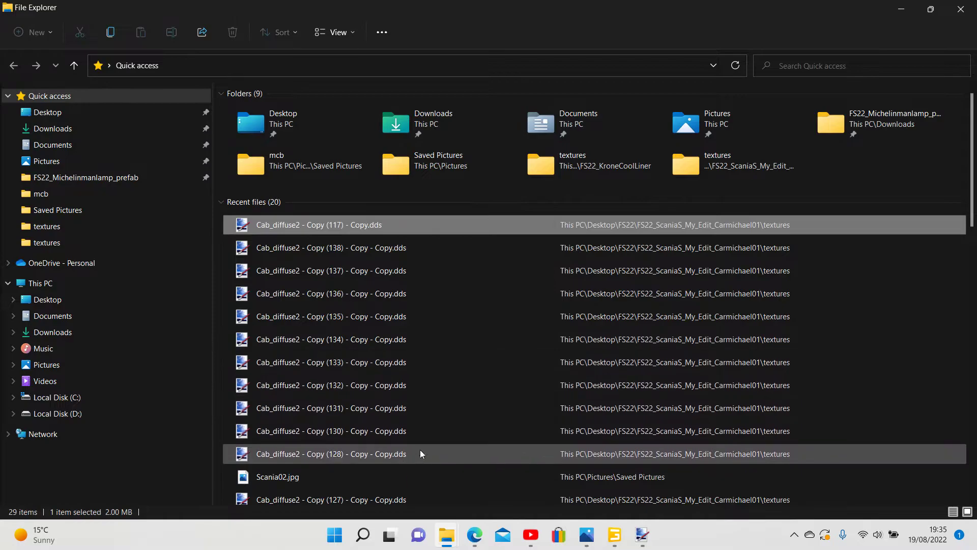
Paste the copied texture into the textures folder of FS22_ScaniaS_My_Edit_Carmichael01
left_click(446, 534)
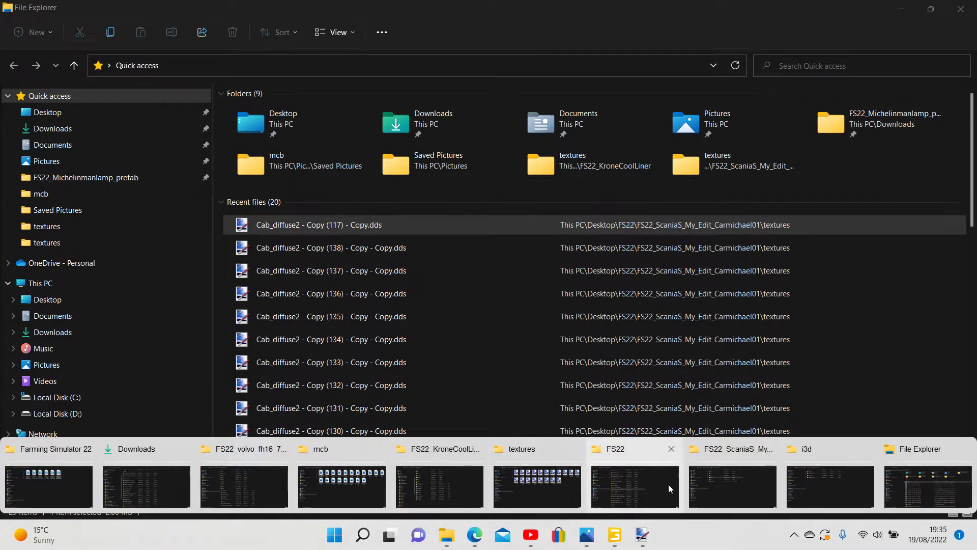
left_click(712, 484)
right_click(250, 175)
left_click(320, 364)
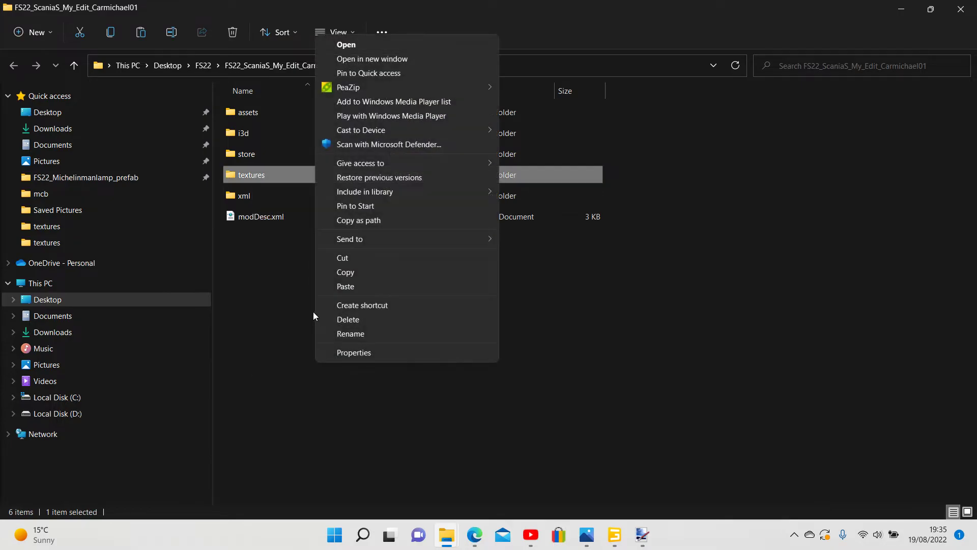
left_click(352, 286)
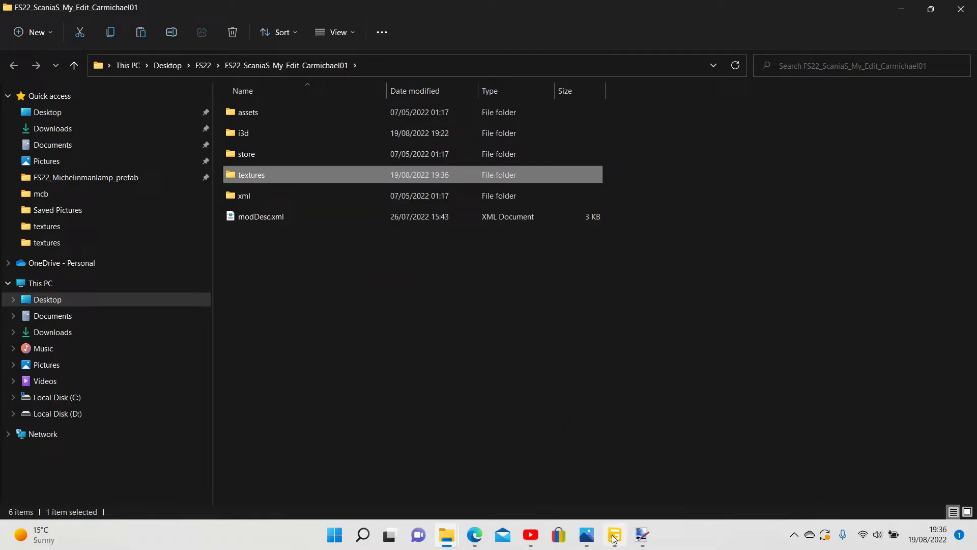
In GIANTS Editor, set the Cab shape's albedo map to Cab_diffuse2 - Copy (139) - Copy.dds and deselect the cab to check the stripes
left_click(615, 537)
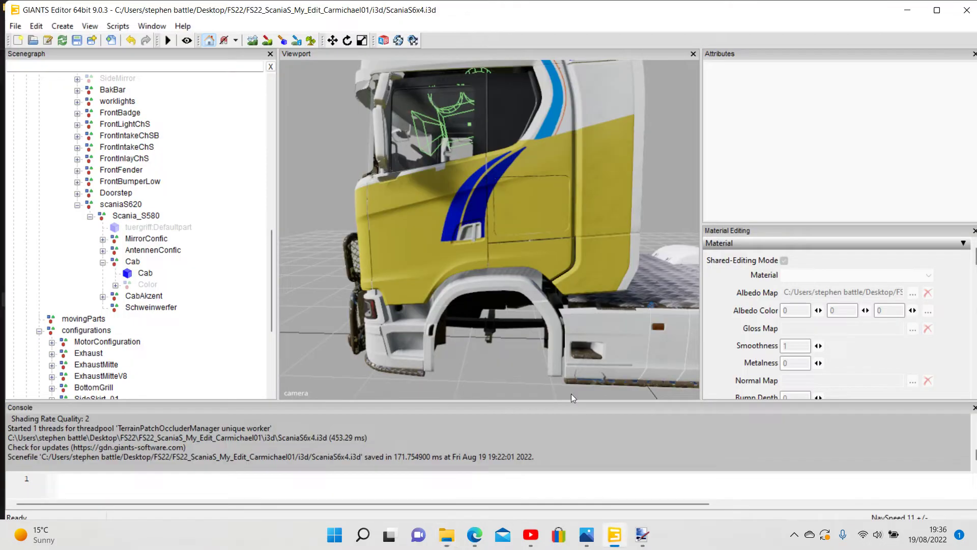
left_click(148, 277)
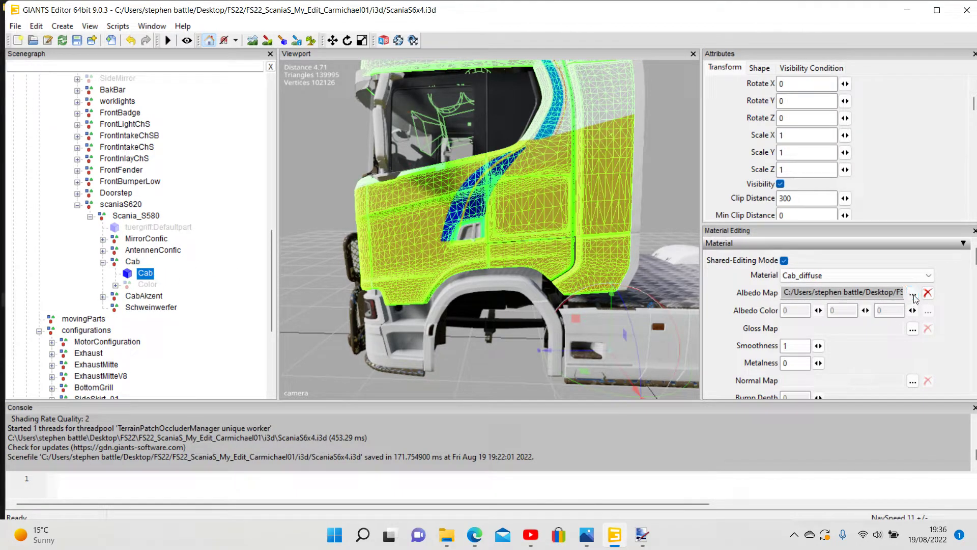
left_click(912, 294)
left_click(517, 95)
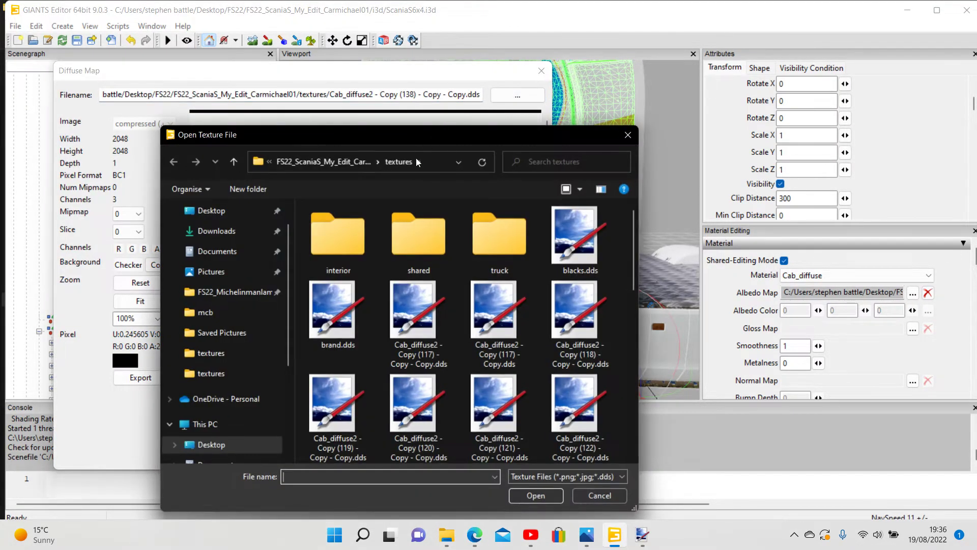
scroll(478, 289, "down", 10)
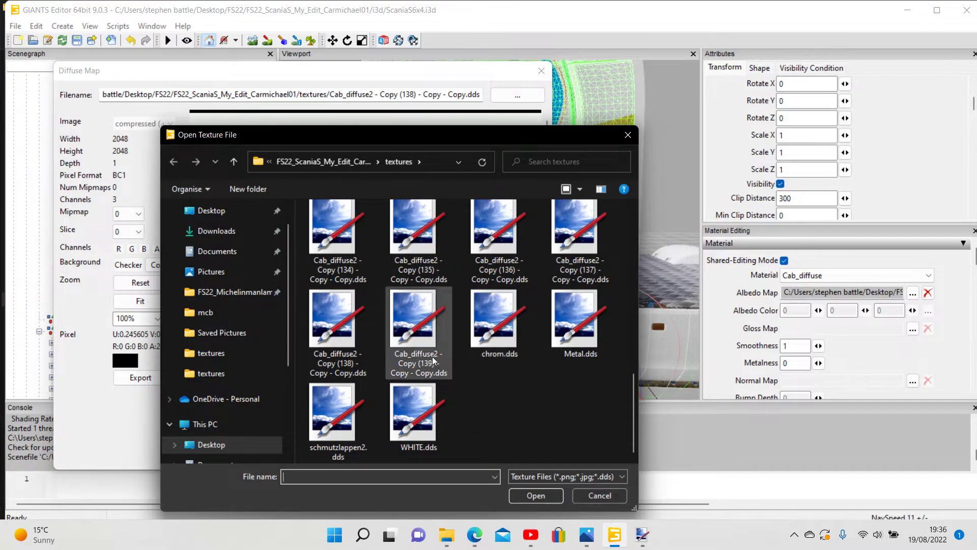
left_click(433, 362)
left_click(532, 492)
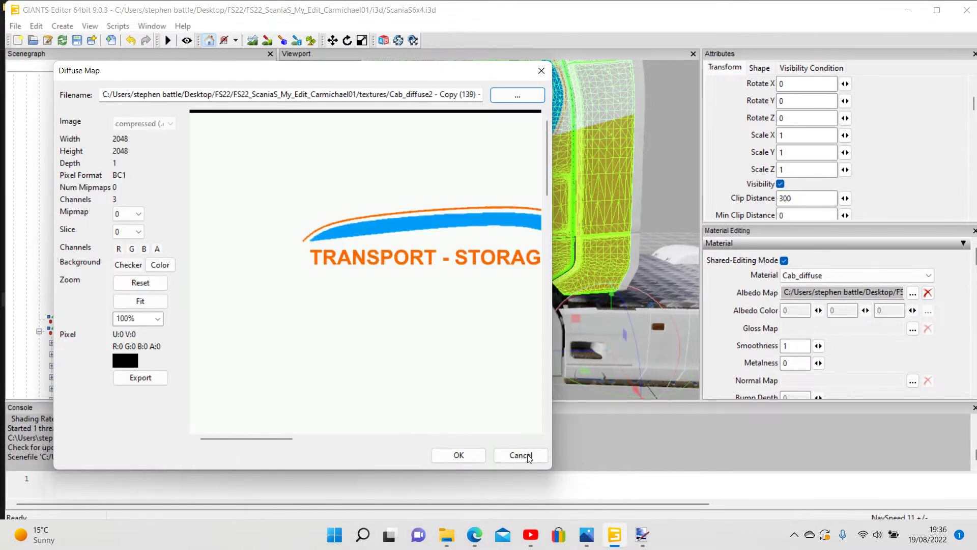
left_click(458, 454)
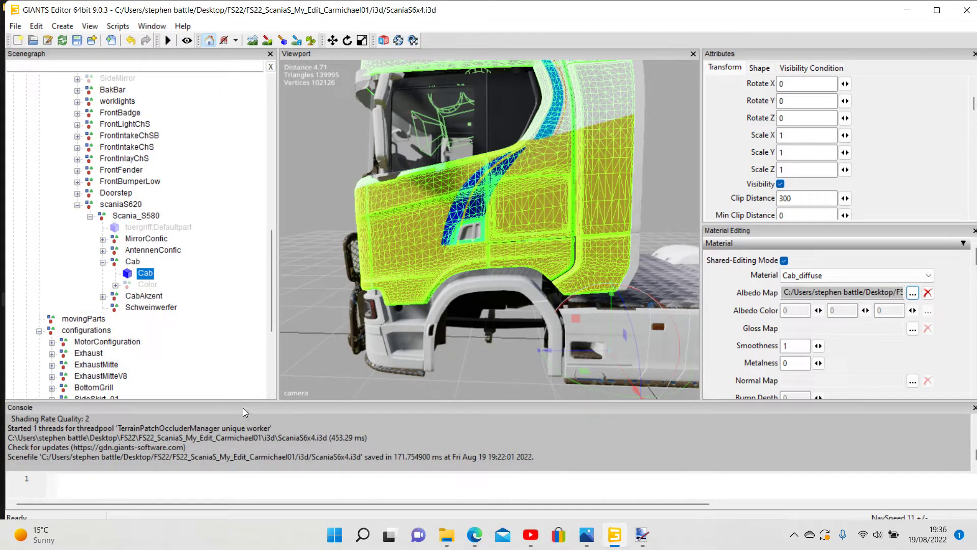
left_click(229, 365)
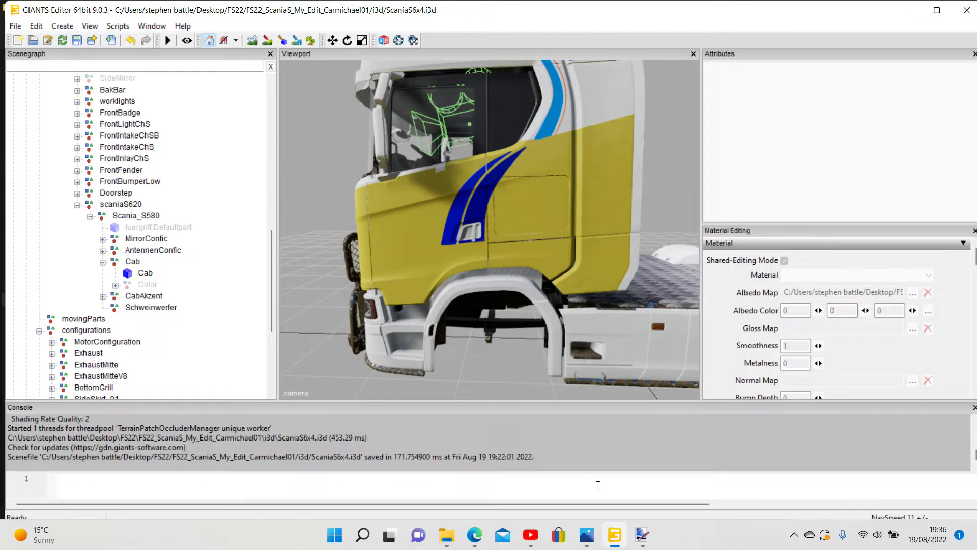
Return to the cab texture in paint.net and draw a cyan (00FFFF) 2-pixel line about 348 pixels long beside the lighter blue stripe
left_click(644, 537)
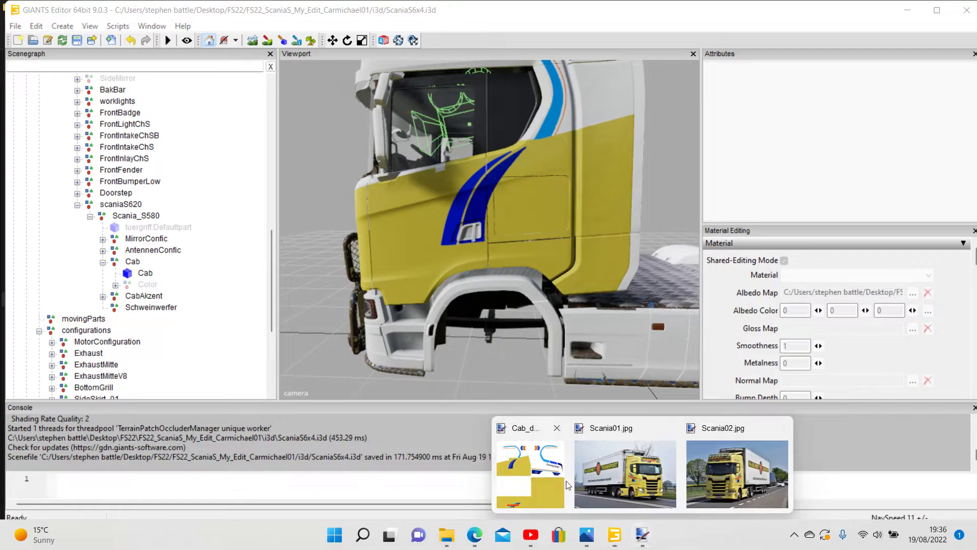
left_click(546, 493)
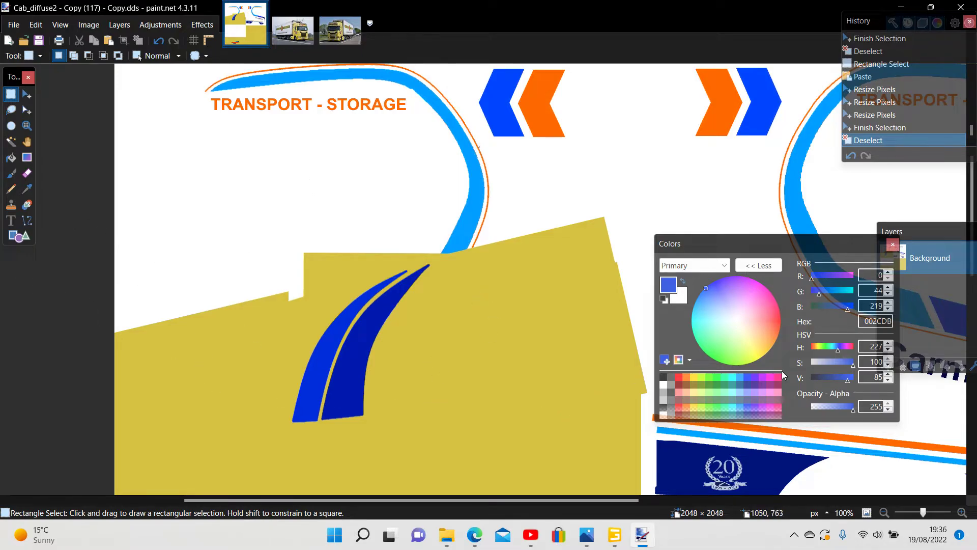
left_click(731, 377)
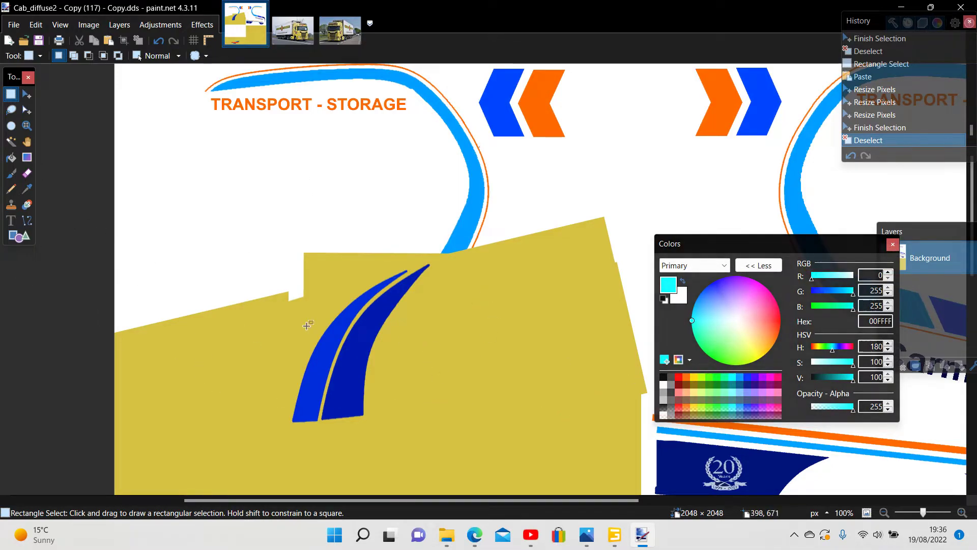
left_click(28, 224)
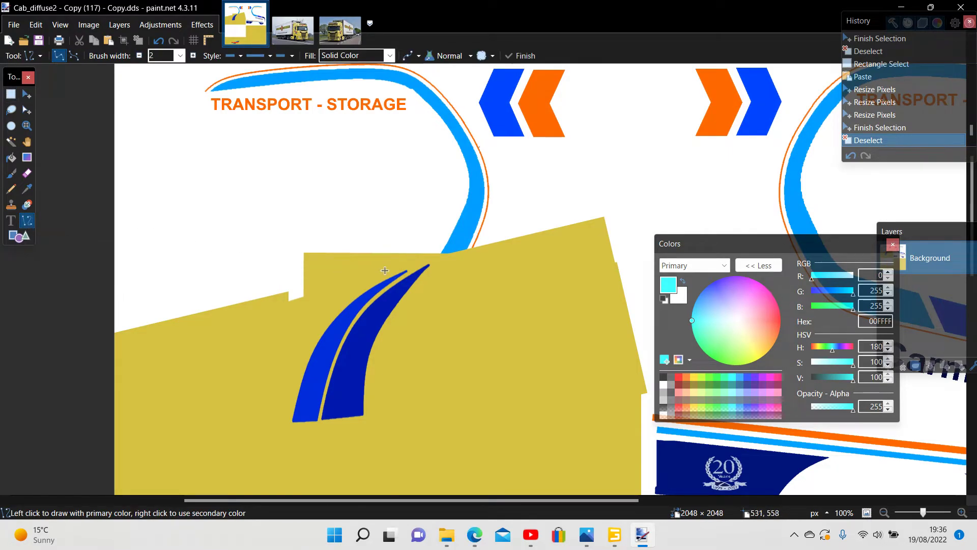
mouse_move(384, 275)
left_mouse_down()
mouse_move(301, 349)
mouse_move(285, 421)
left_mouse_up()
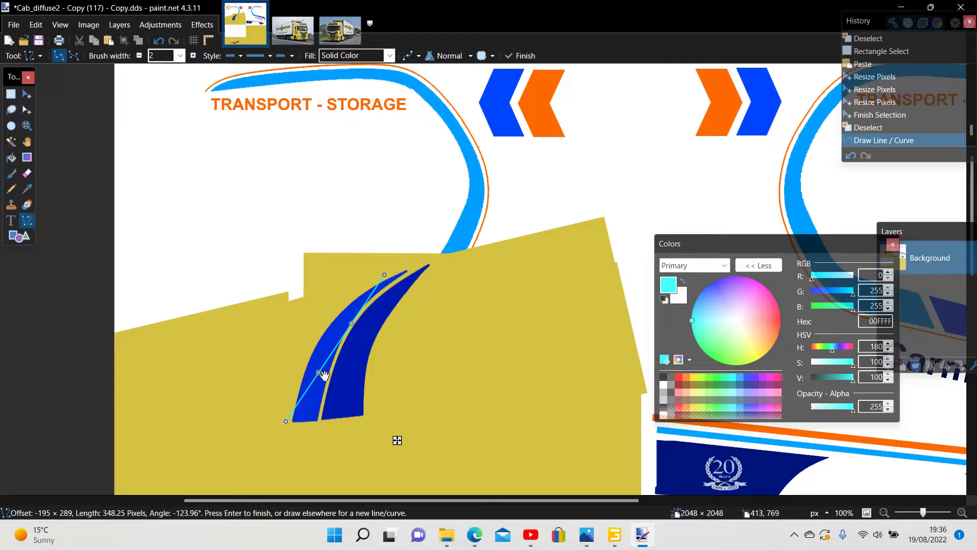
Bend the cyan line into a smooth curve that follows the lighter blue stripe's outer edge
mouse_move(321, 375)
left_mouse_down()
mouse_move(309, 348)
mouse_move(350, 313)
mouse_move(352, 297)
left_mouse_up()
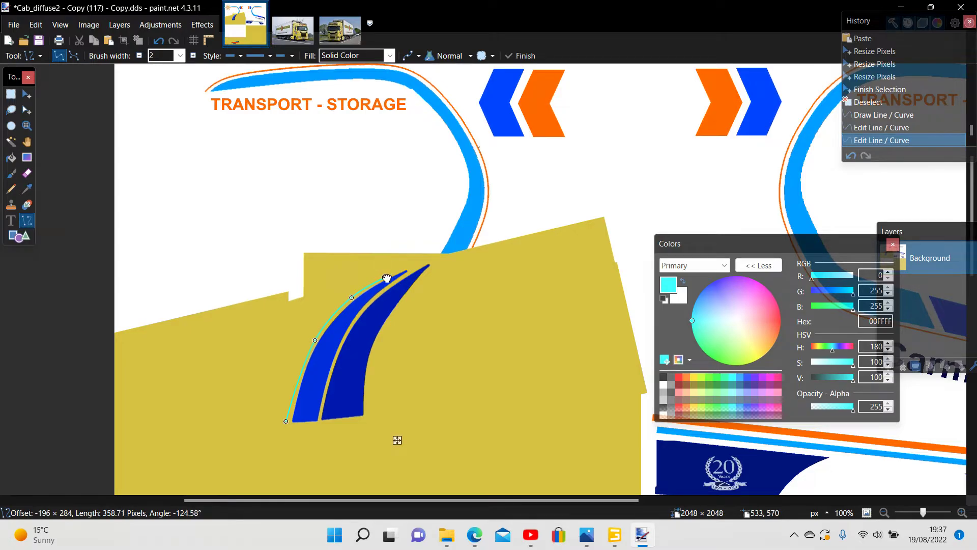
left_click_drag(387, 278, 386, 276)
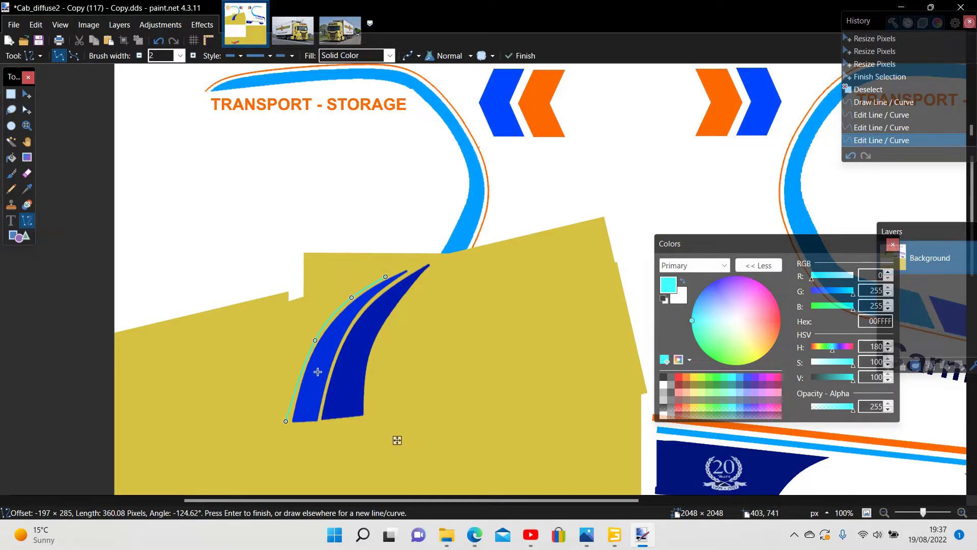
mouse_move(316, 338)
left_mouse_down()
mouse_move(306, 351)
mouse_move(313, 344)
left_mouse_up()
left_click_drag(351, 297, 348, 300)
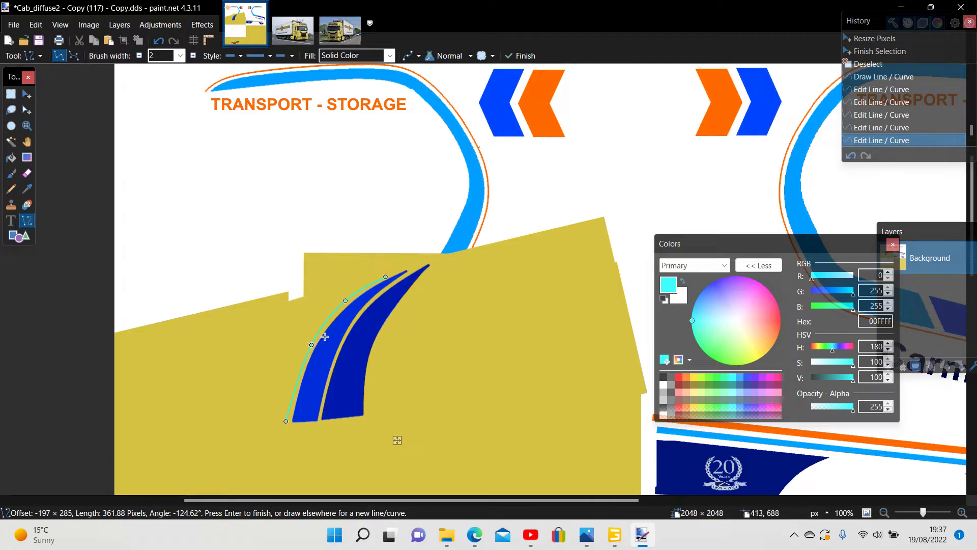
left_click_drag(312, 345, 305, 354)
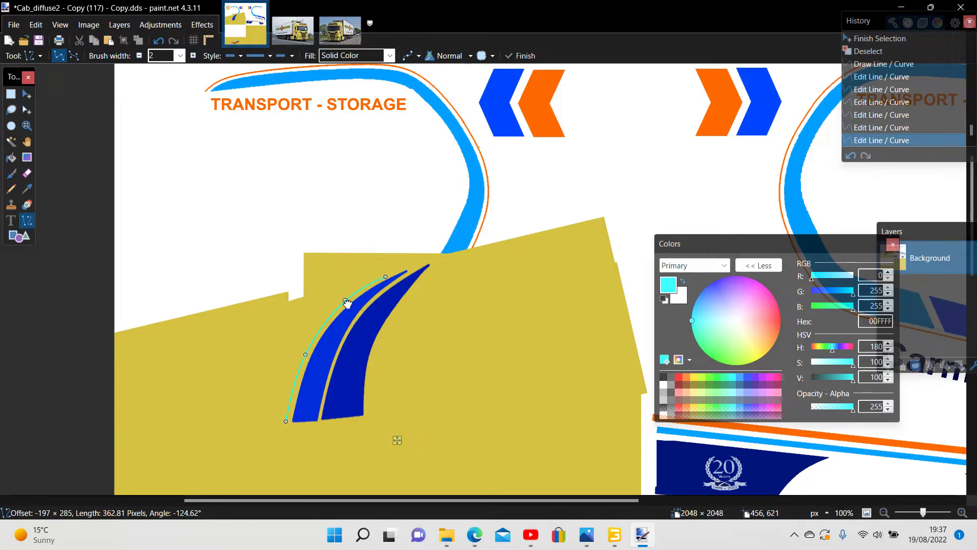
left_click_drag(349, 304, 348, 302)
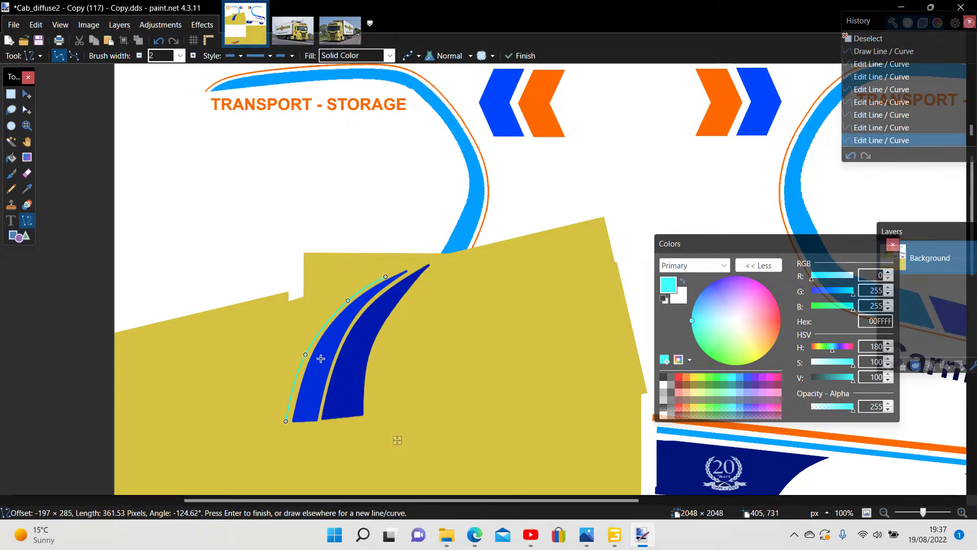
left_click_drag(349, 297, 339, 306)
left_click(388, 278)
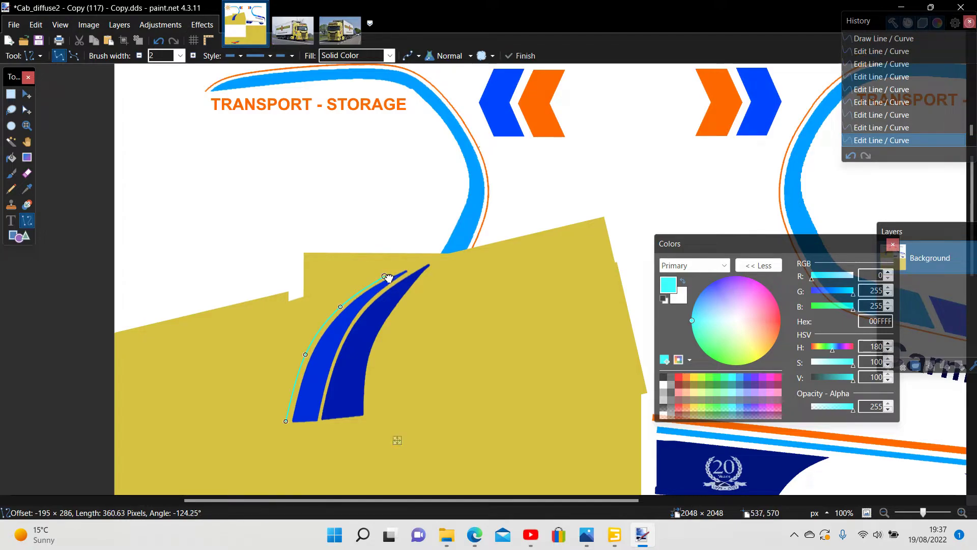
left_click_drag(341, 307, 348, 299)
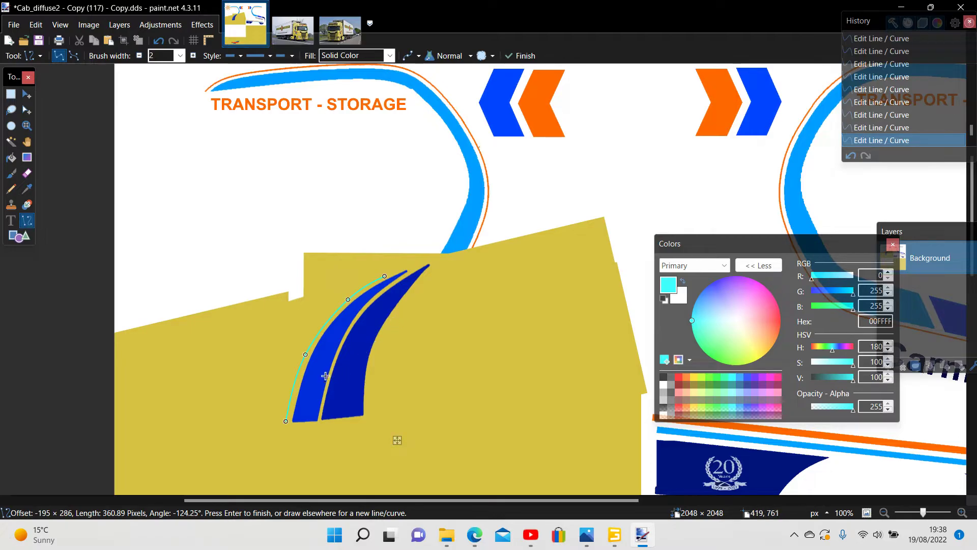
left_click_drag(305, 358, 305, 359)
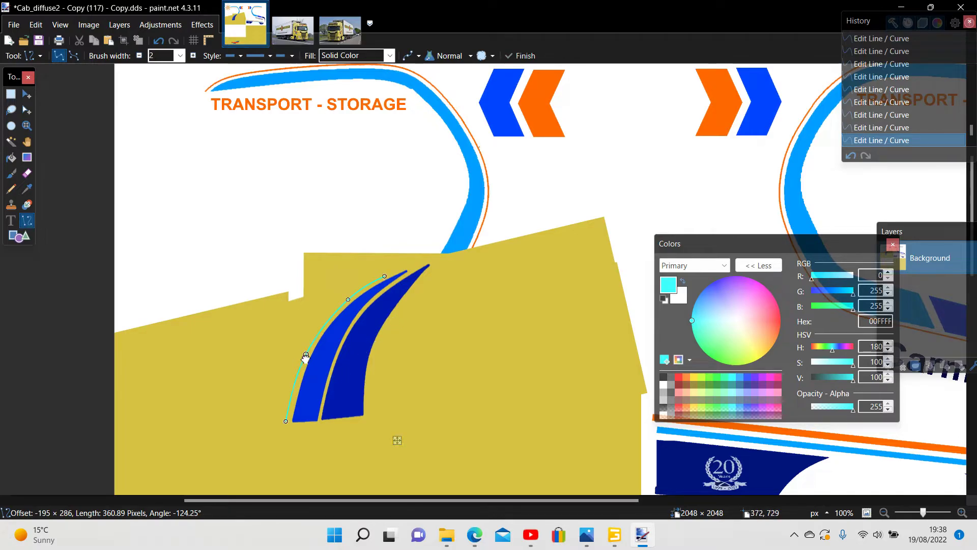
left_click_drag(307, 360, 306, 355)
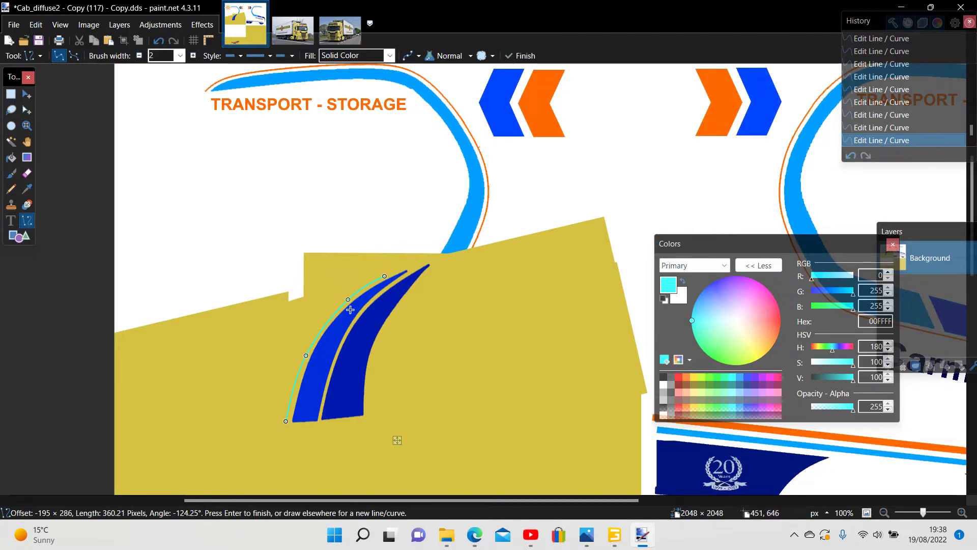
Move the cyan curve's lower end closer to the lighter blue stripe, readjust its middle points and finish the curve
left_click_drag(350, 300, 341, 309)
left_click_drag(288, 421, 291, 419)
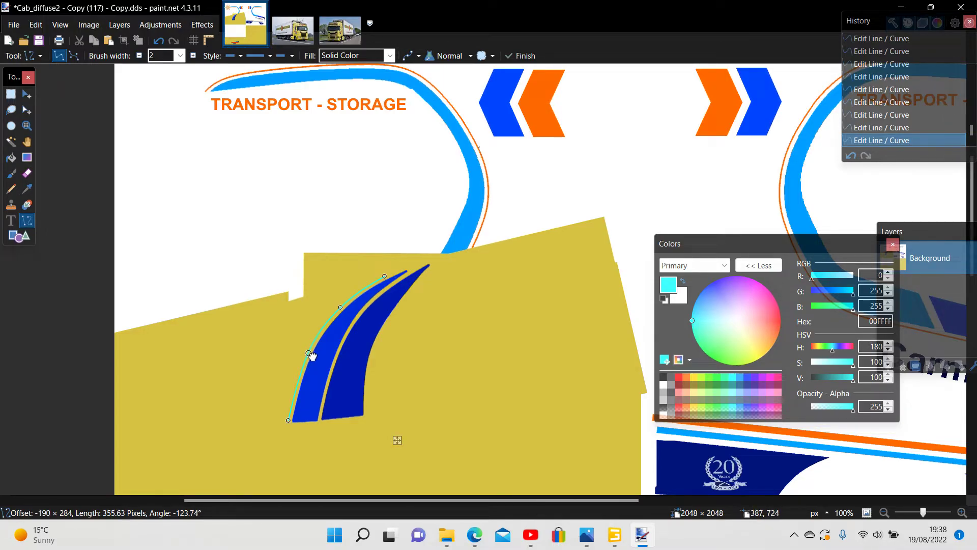
left_click_drag(309, 353, 310, 359)
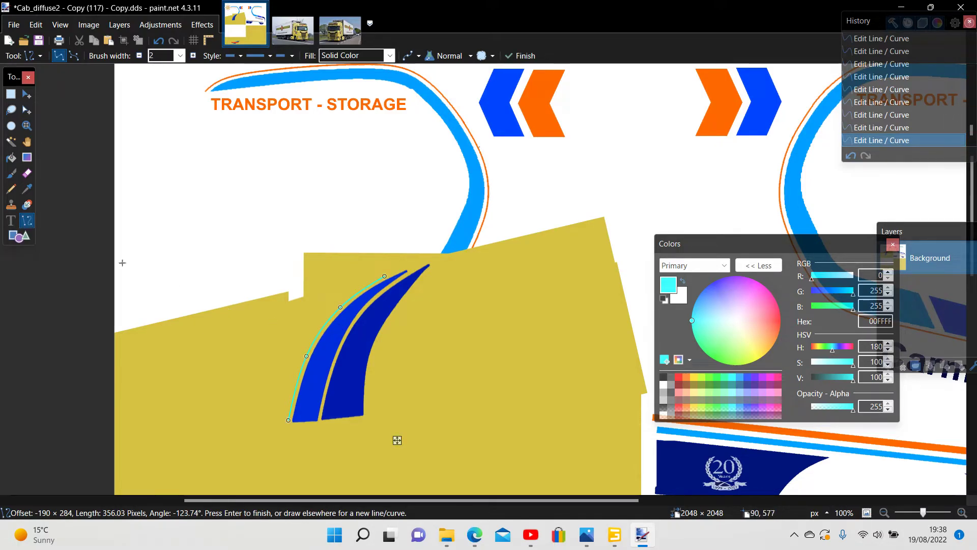
left_click(10, 93)
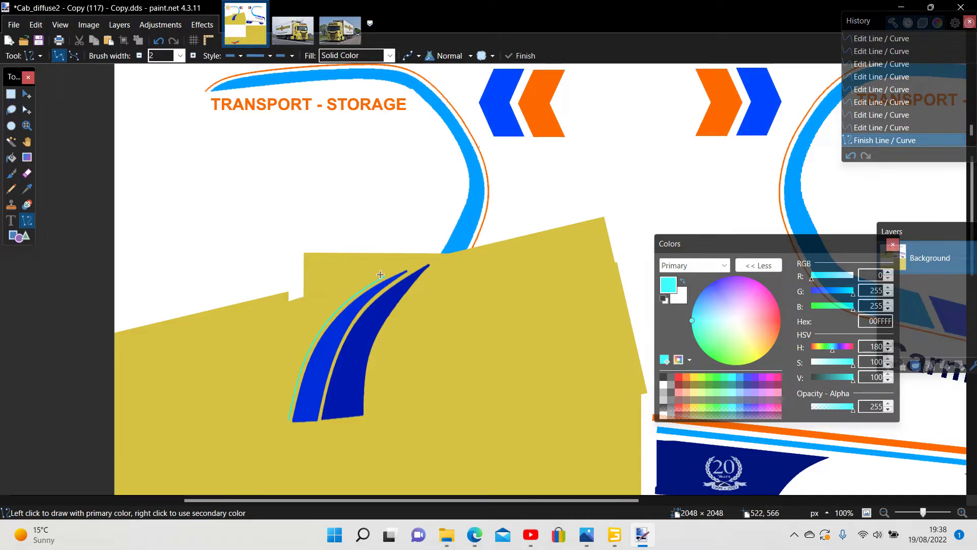
Draw a second cyan line about 354 pixels long from the first curve's upper tip and bend it outward to outline a tapering stripe
mouse_move(383, 277)
left_mouse_down()
mouse_move(295, 302)
mouse_move(265, 380)
mouse_move(262, 415)
mouse_move(272, 419)
left_mouse_up()
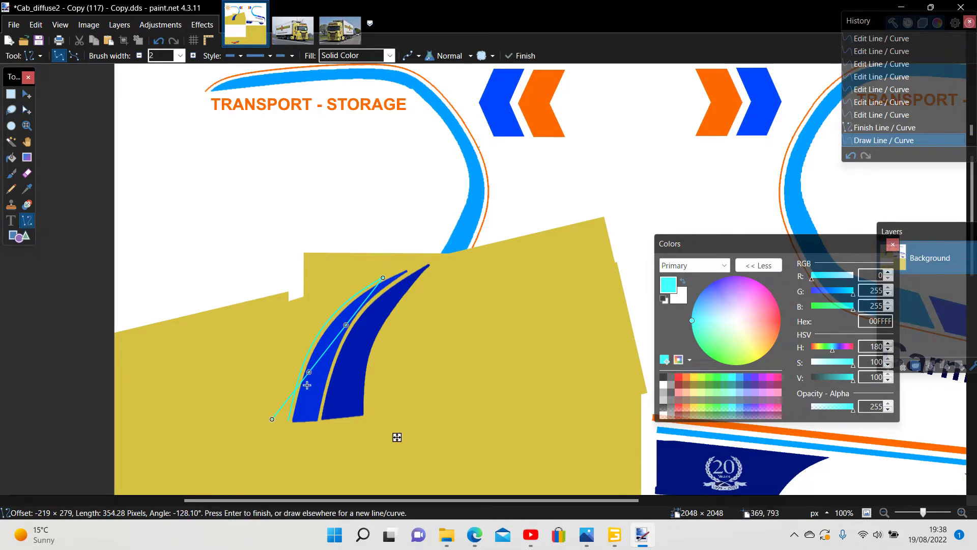
left_click_drag(309, 371, 297, 352)
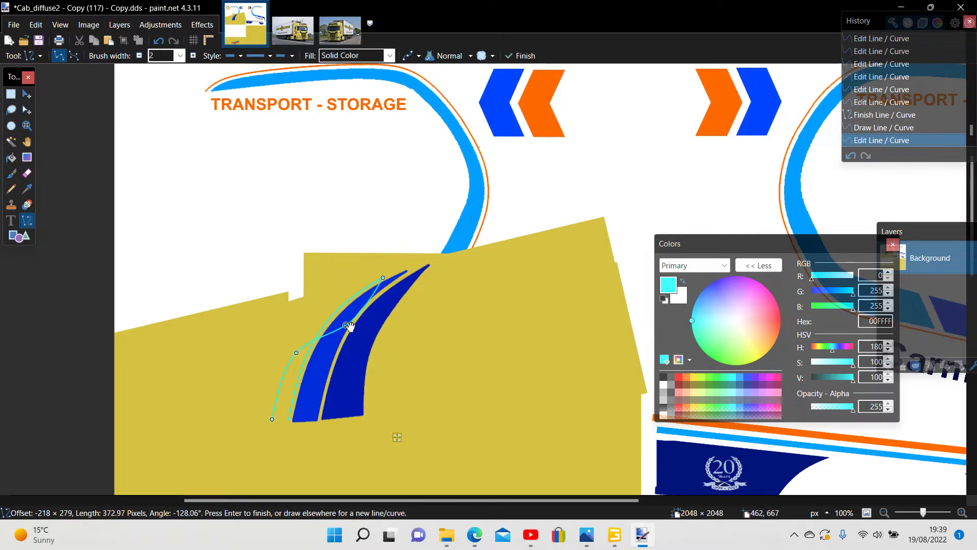
left_click_drag(346, 324, 335, 301)
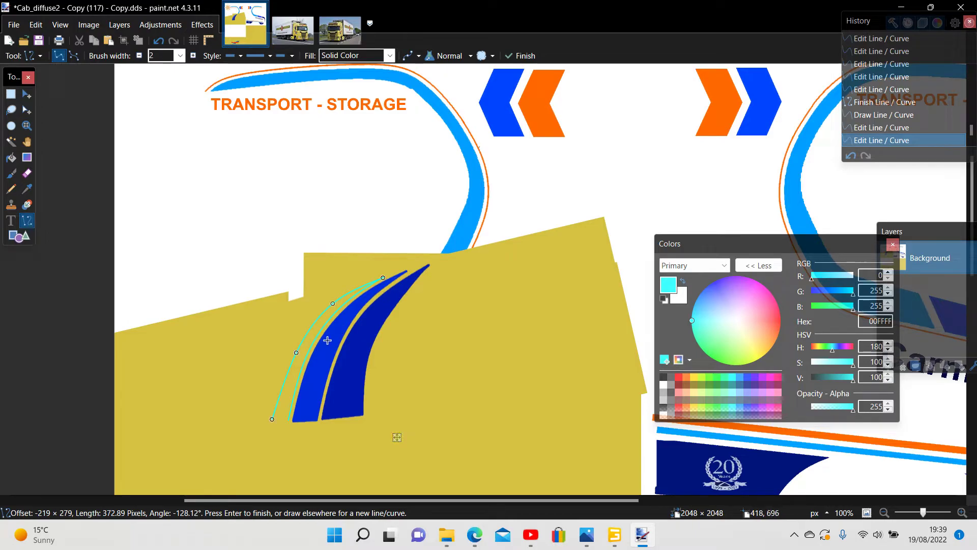
left_click_drag(296, 353, 291, 355)
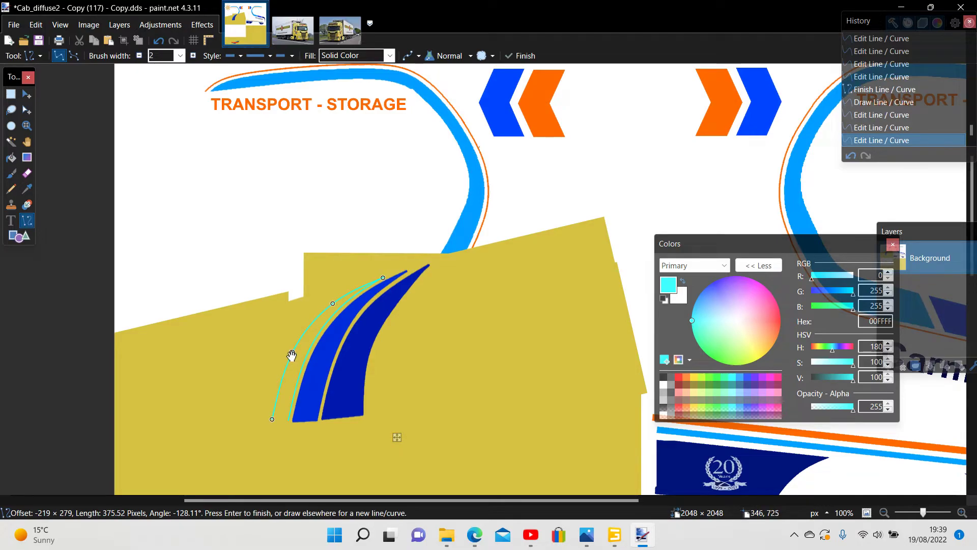
left_click(11, 95)
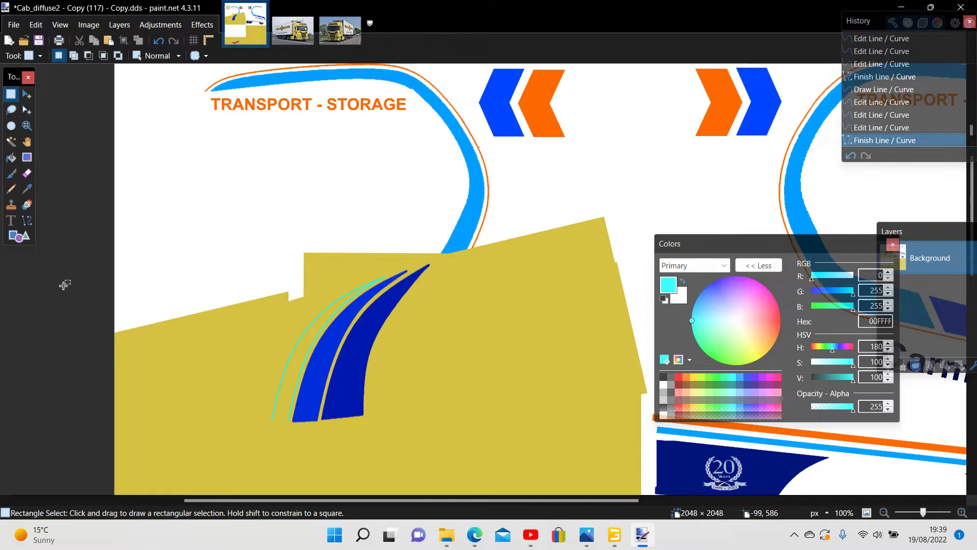
Draw a cyan line about 35 pixels long joining the lower ends of the two cyan curves
left_click(27, 221)
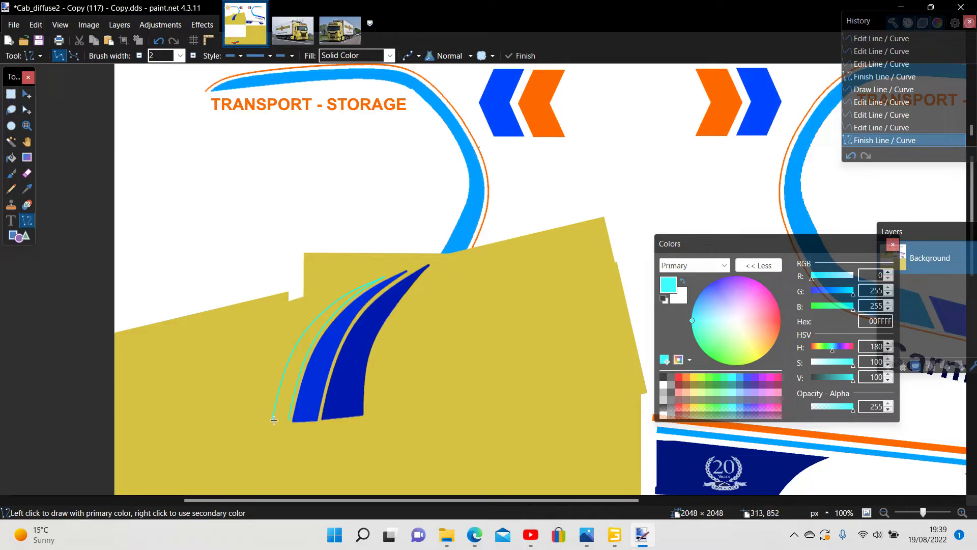
left_click_drag(271, 422, 311, 423)
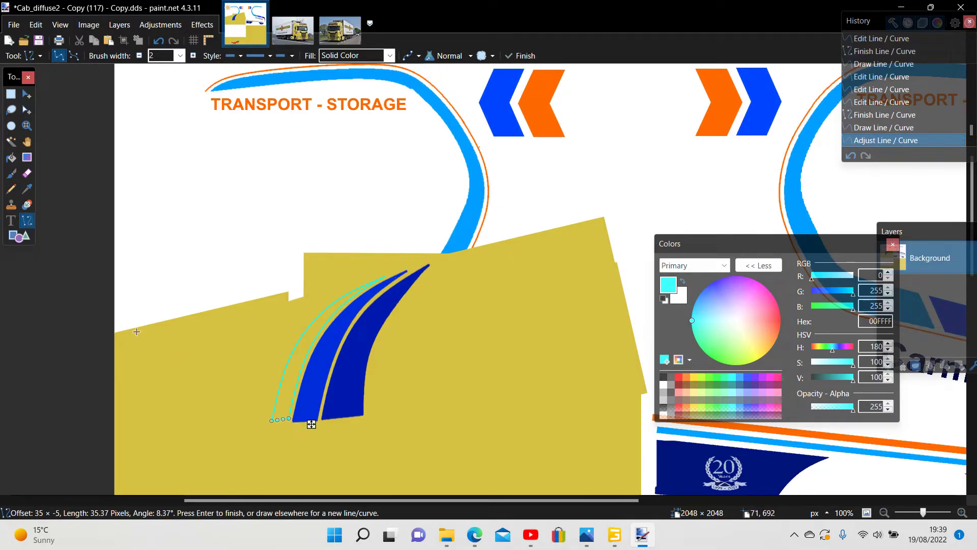
key("Return")
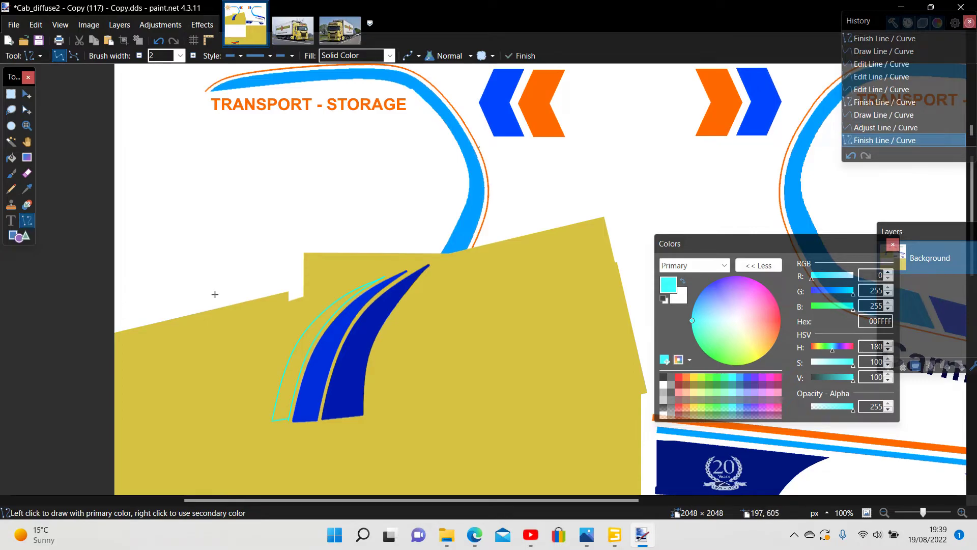
Try to fill the cyan stripe outline with the Paint Bucket and undo each fill
left_click(11, 157)
left_click(283, 380)
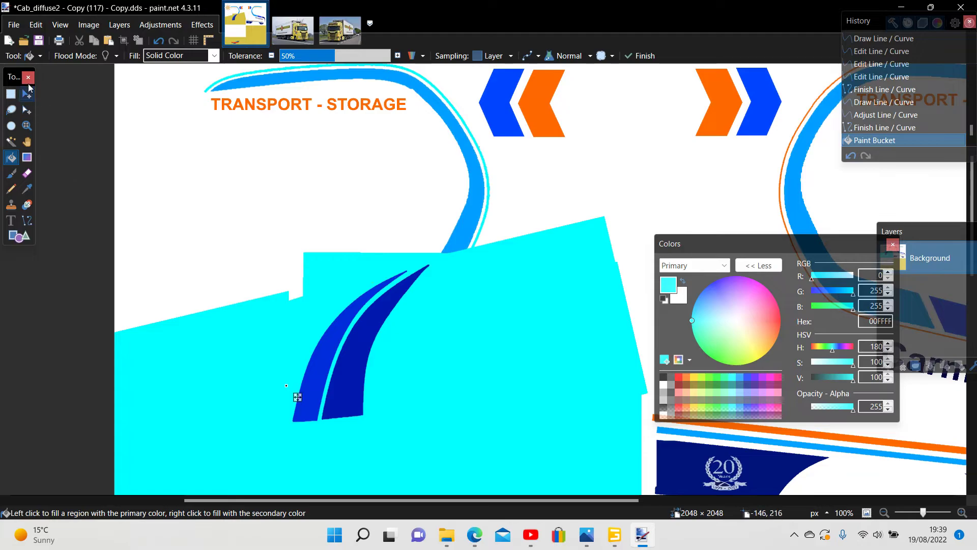
left_click(160, 44)
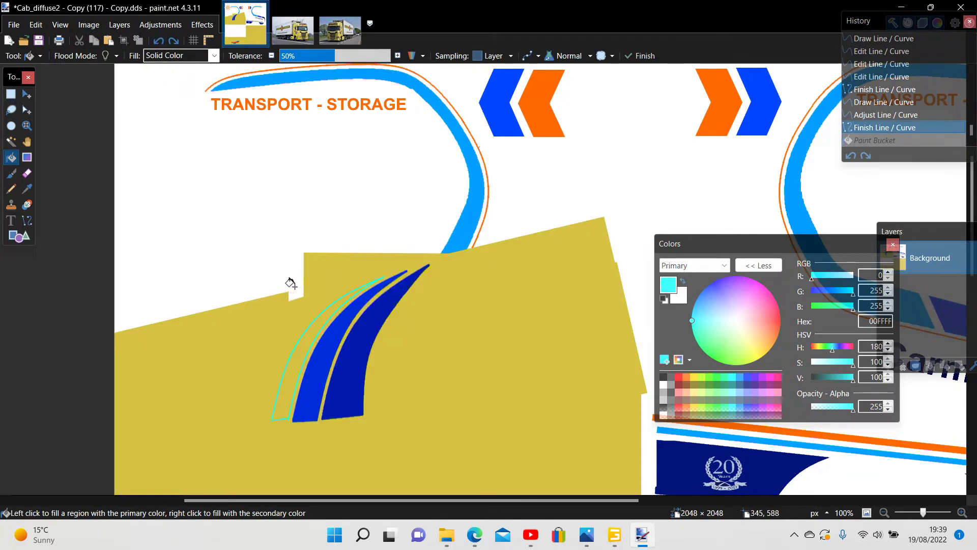
left_click(321, 322)
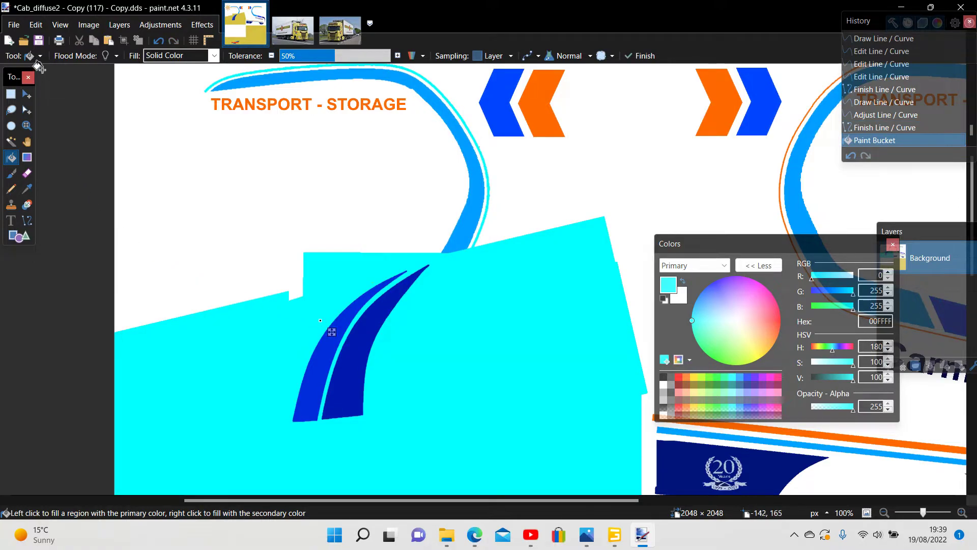
left_click(158, 41)
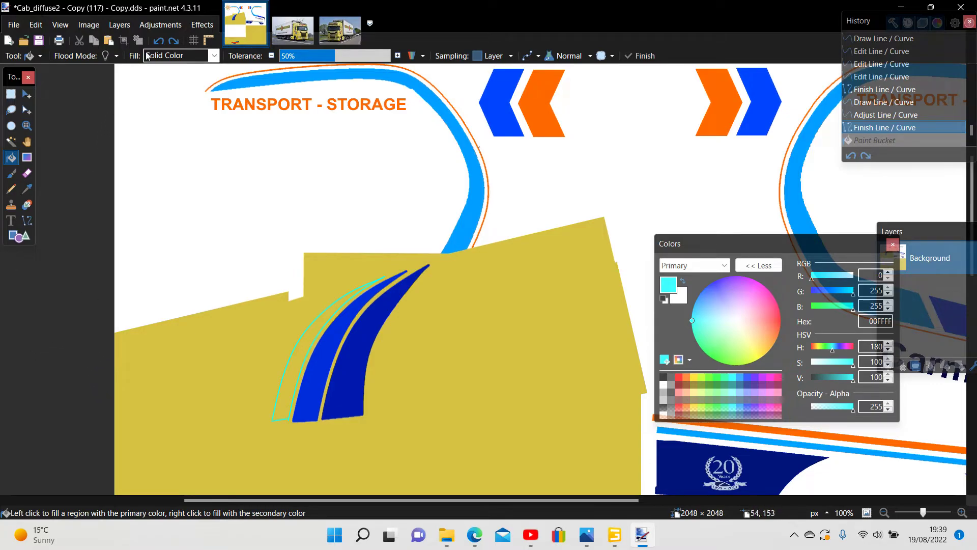
Undo the closing line across the lower end of the cyan outline
left_click(159, 41)
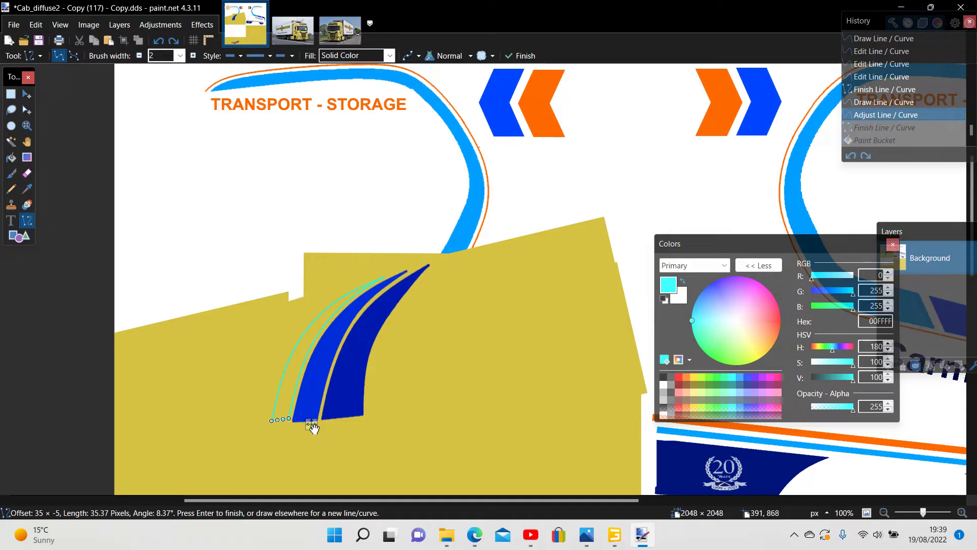
left_click(158, 40)
left_click(158, 40)
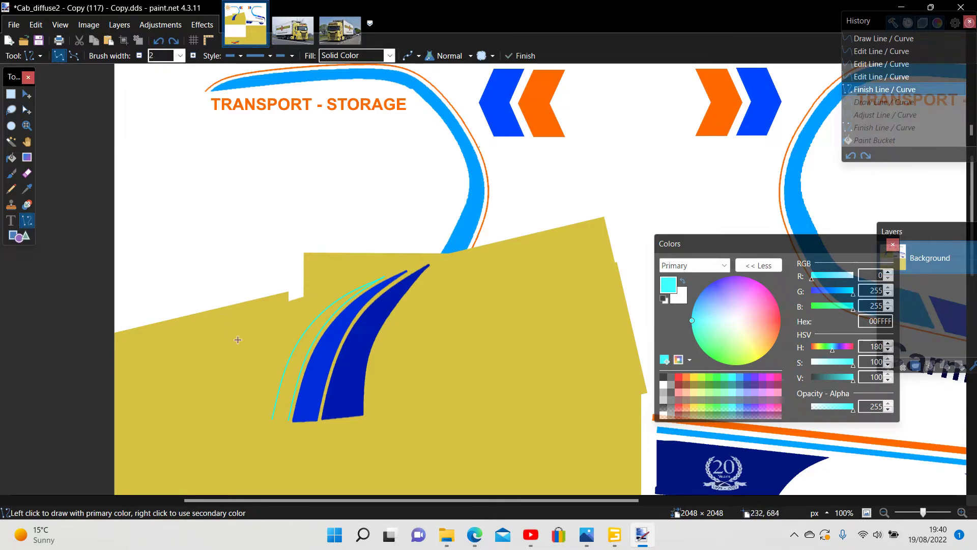
Redraw the closing line about 37 pixels long so that it joins both cyan curves at their lower ends
left_click(271, 418)
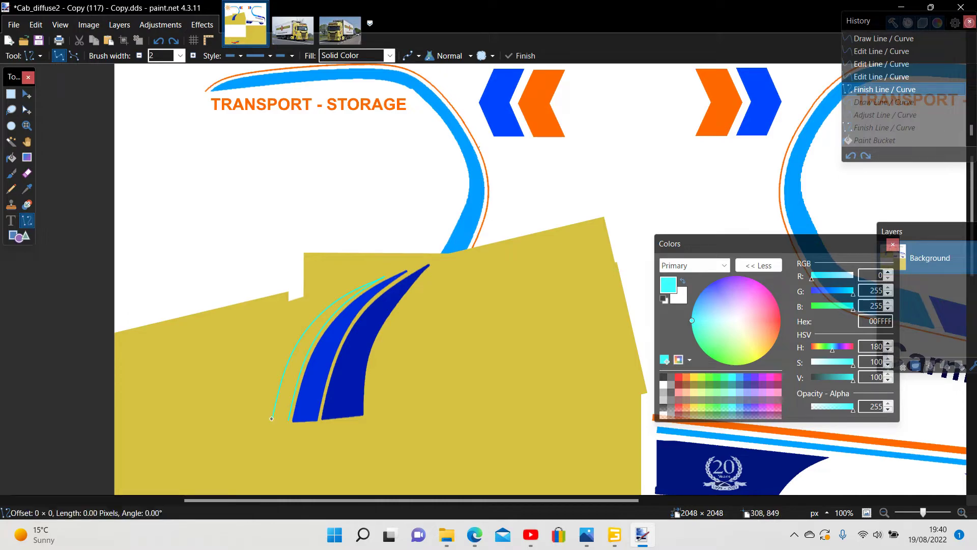
left_click_drag(276, 421, 290, 420)
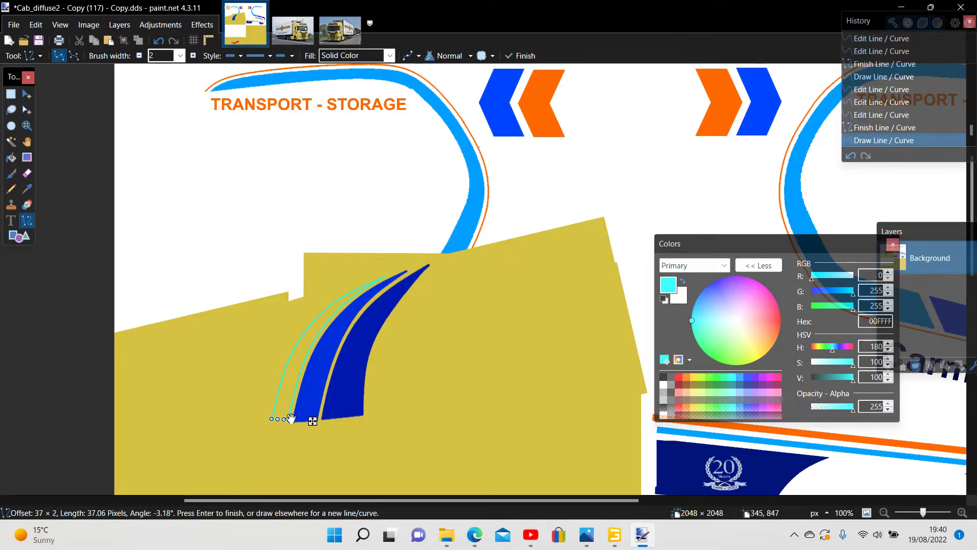
left_click(9, 94)
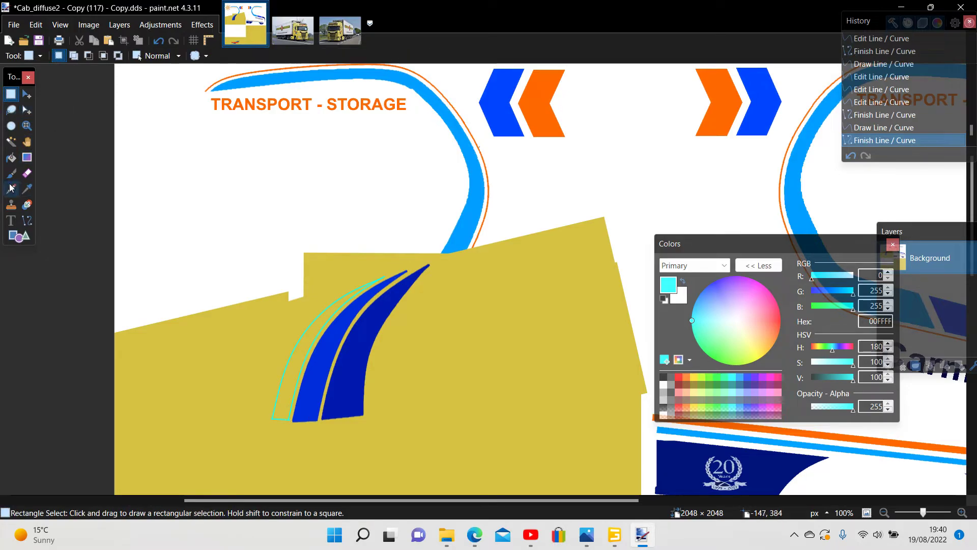
Fill the closed stripe outline with cyan (00FFFF) using the Paint Bucket
left_click(11, 142)
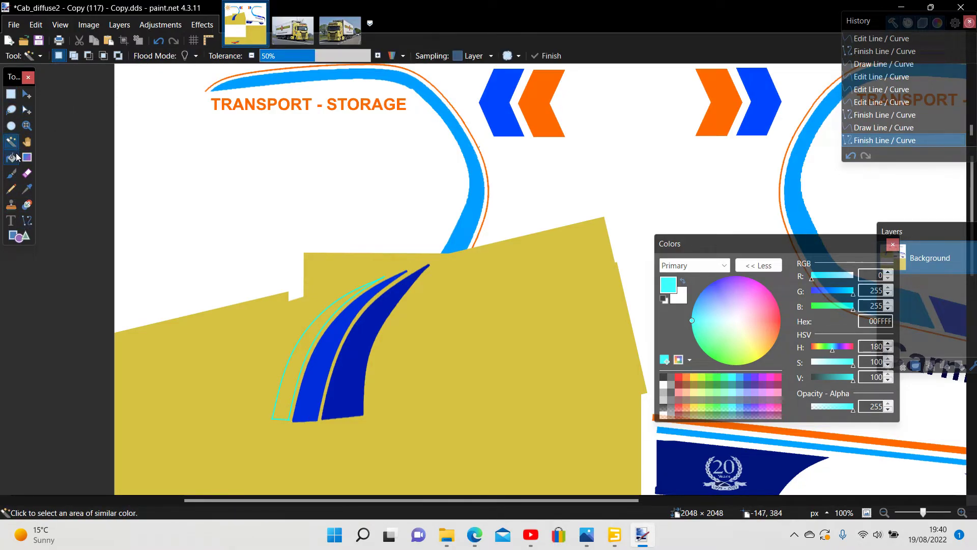
left_click(11, 158)
left_click(281, 394)
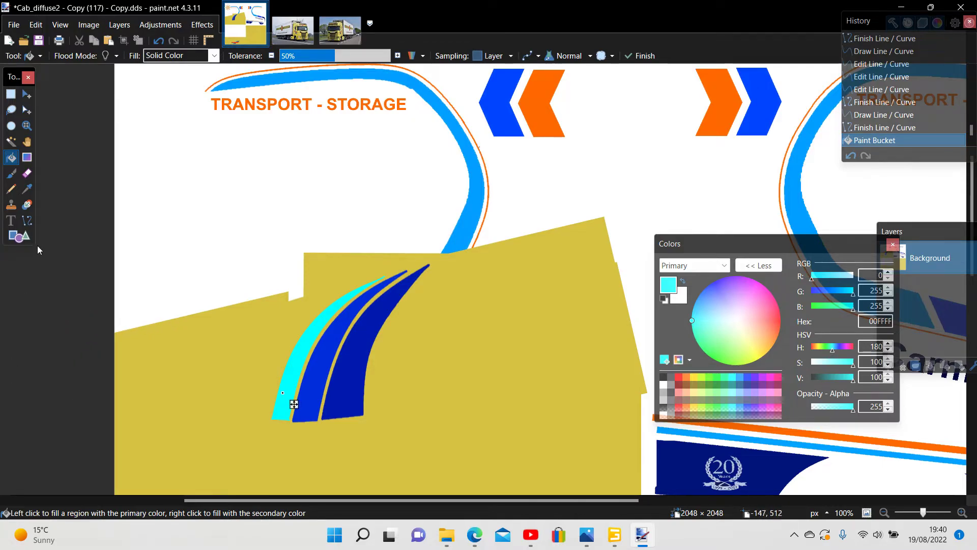
Copy a plain yellow strip about 232 × 34 pixels, paste it, rotate it 3.51° and place it over the lower ends of the three stripes
left_click(10, 93)
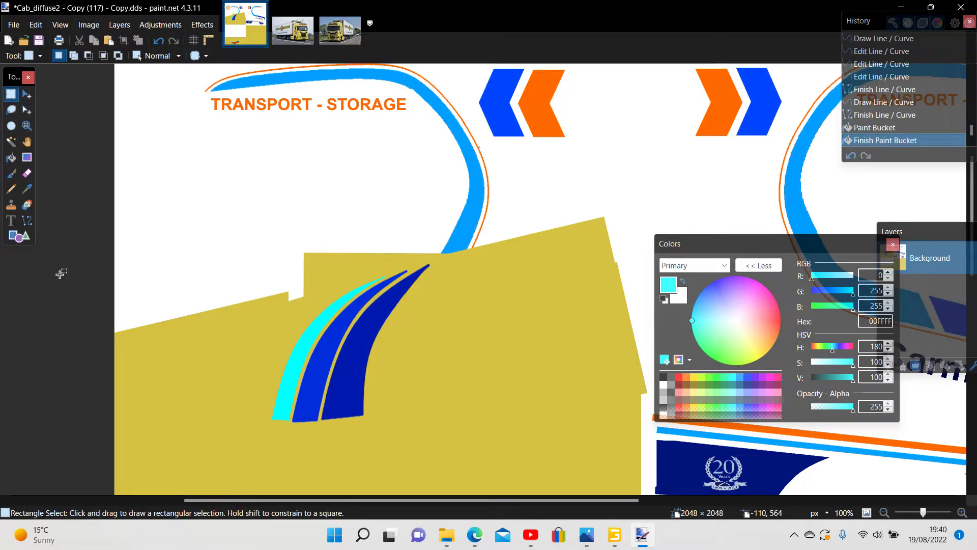
left_click_drag(401, 431, 520, 450)
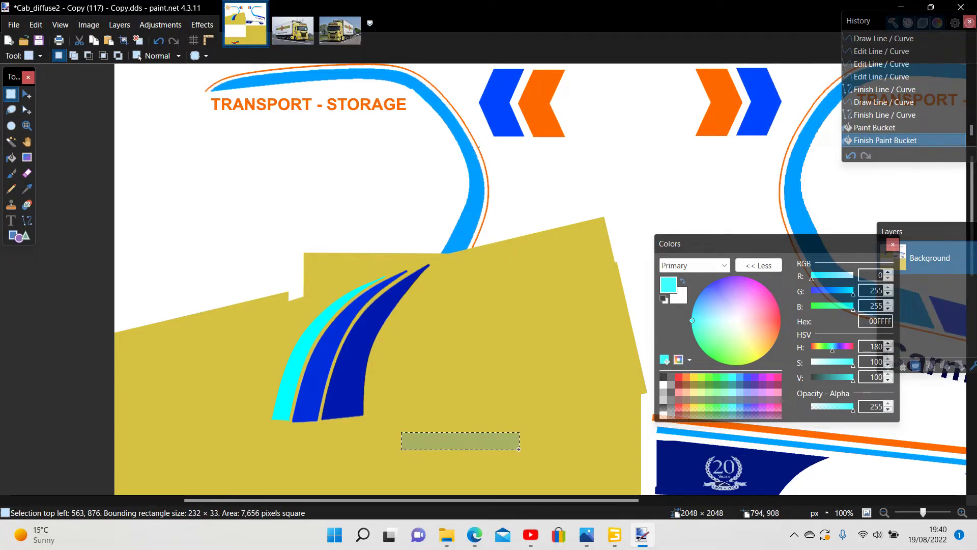
left_click(94, 41)
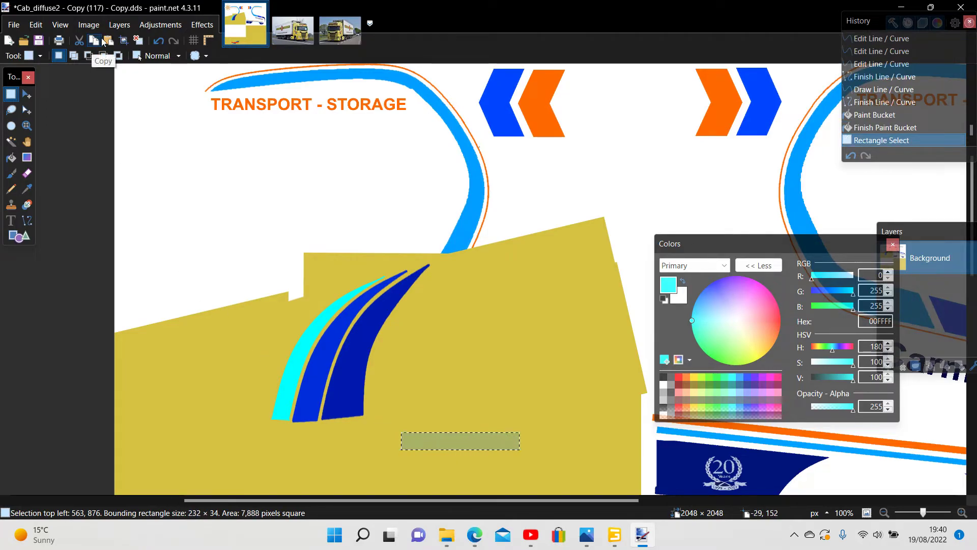
left_click(109, 41)
left_click_drag(541, 453, 411, 439)
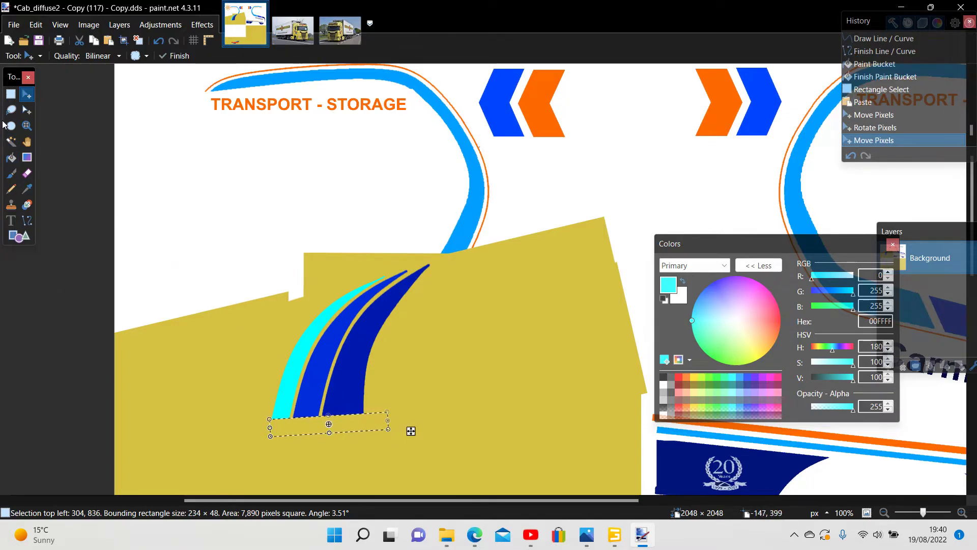
Deselect the yellow strip, select the three stripes, stretch them downward so the area measures 346 × 334 pixels, and clear the selection
left_click(10, 93)
left_click(57, 333)
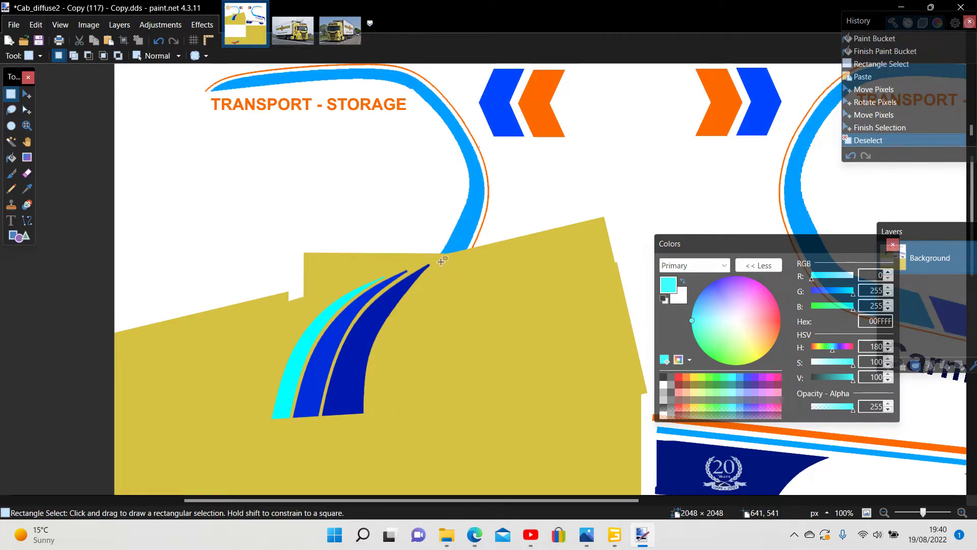
left_click_drag(440, 261, 265, 424)
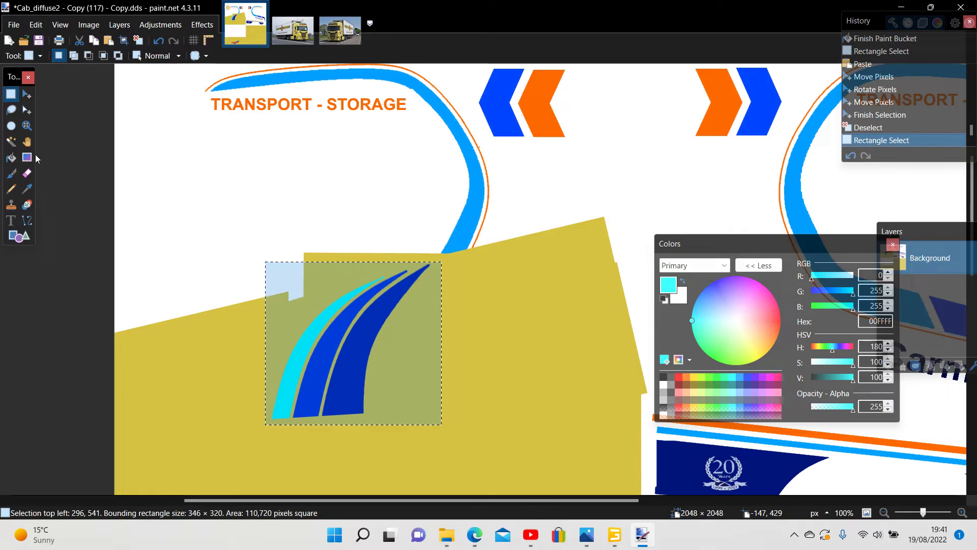
left_click(27, 94)
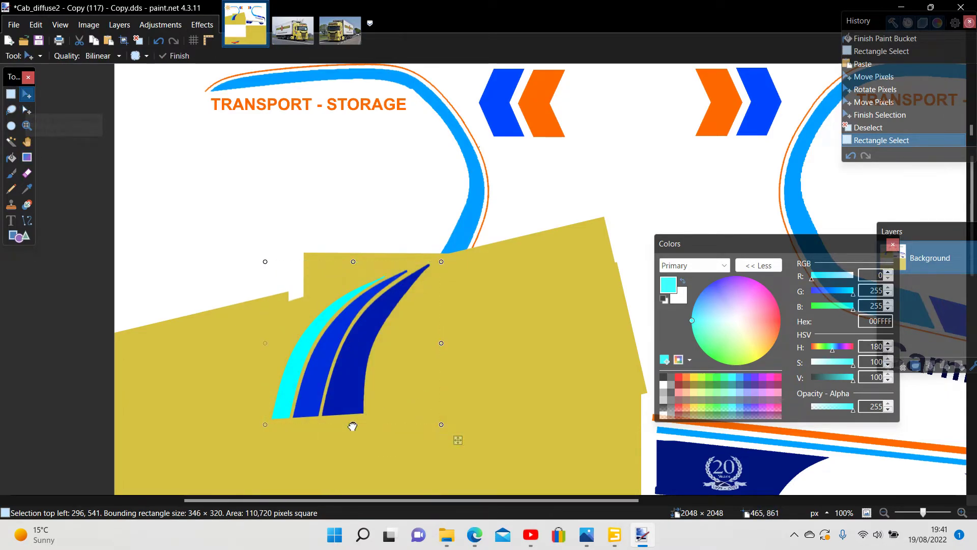
left_click_drag(353, 426, 290, 433)
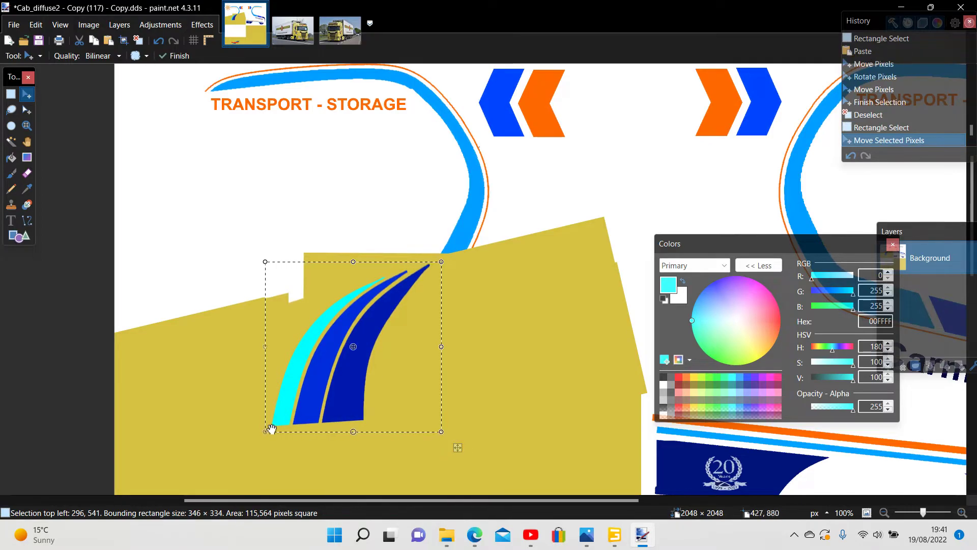
left_click(11, 95)
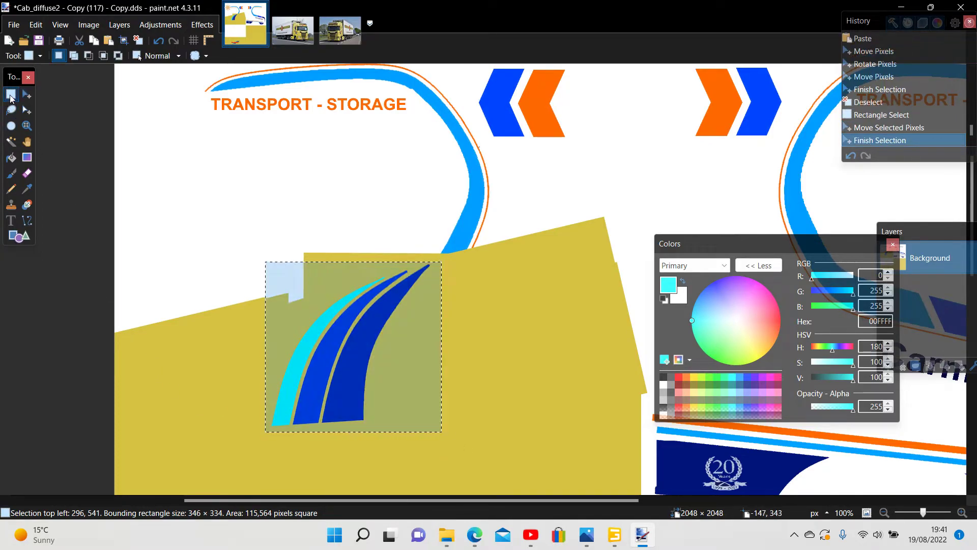
left_click(71, 312)
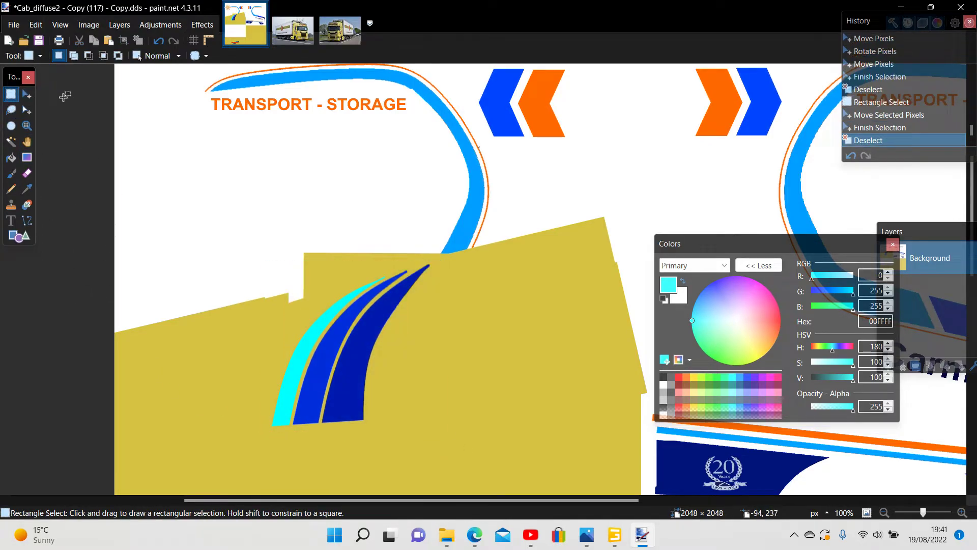
Save the texture over the existing Cab_diffuse2 - Copy (117) - Copy.dds, keeping the DDS format
left_click(14, 24)
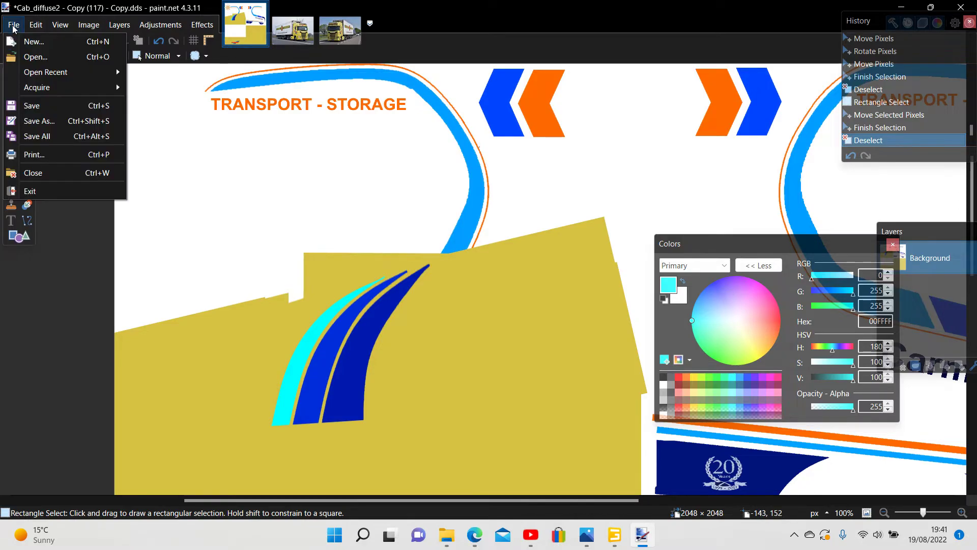
left_click(31, 121)
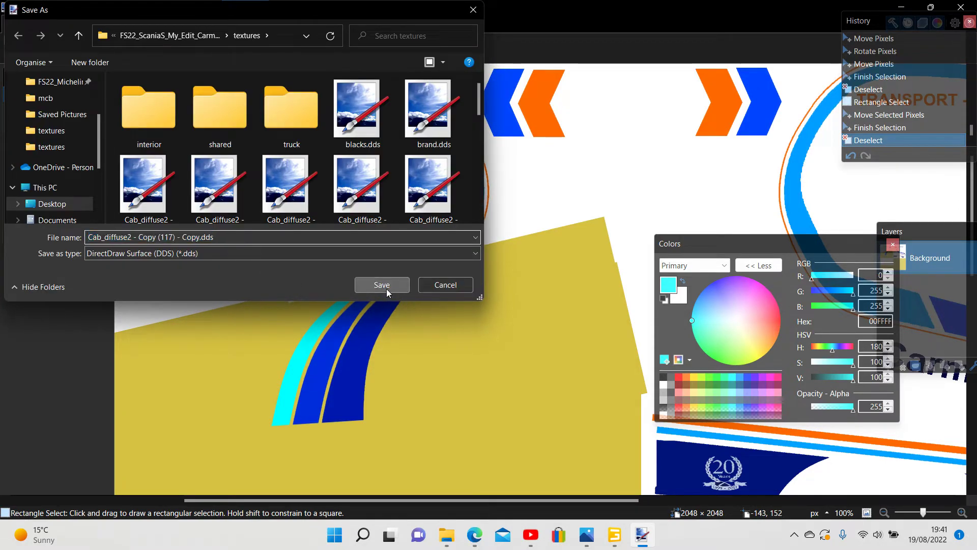
left_click(386, 289)
left_click(519, 267)
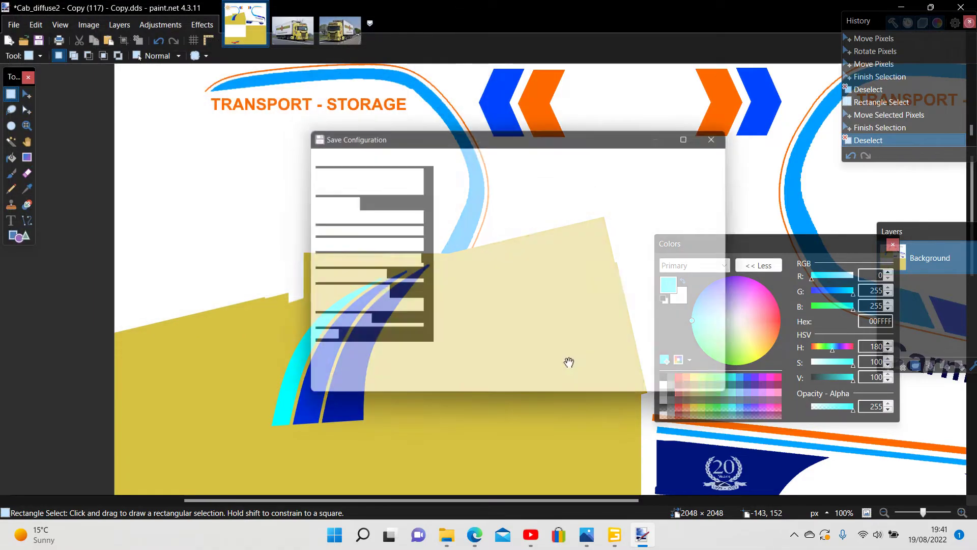
left_click(649, 391)
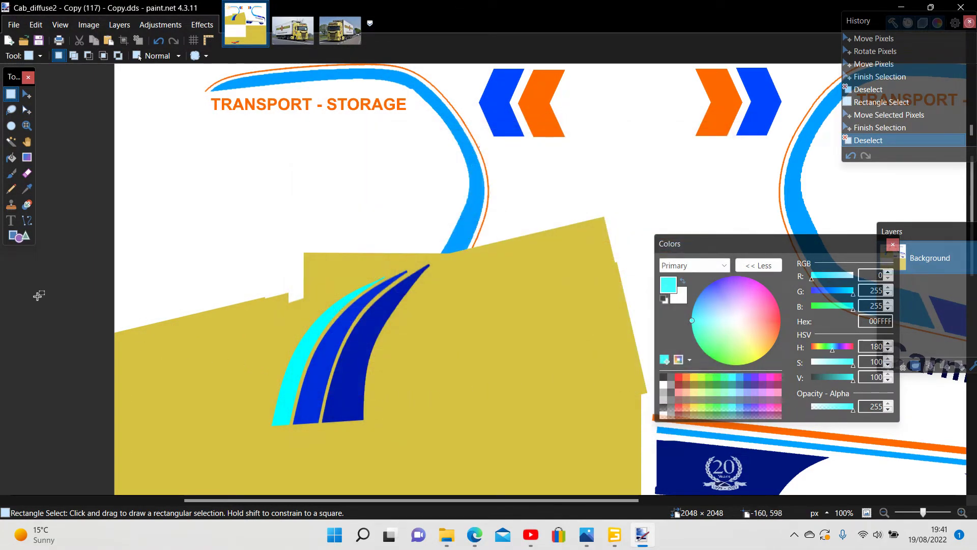
Switch to File Explorer, copy the saved Cab_diffuse2 - Copy (117) - Copy.dds and paste a duplicate into the mod's textures folder
mouse_move(446, 534)
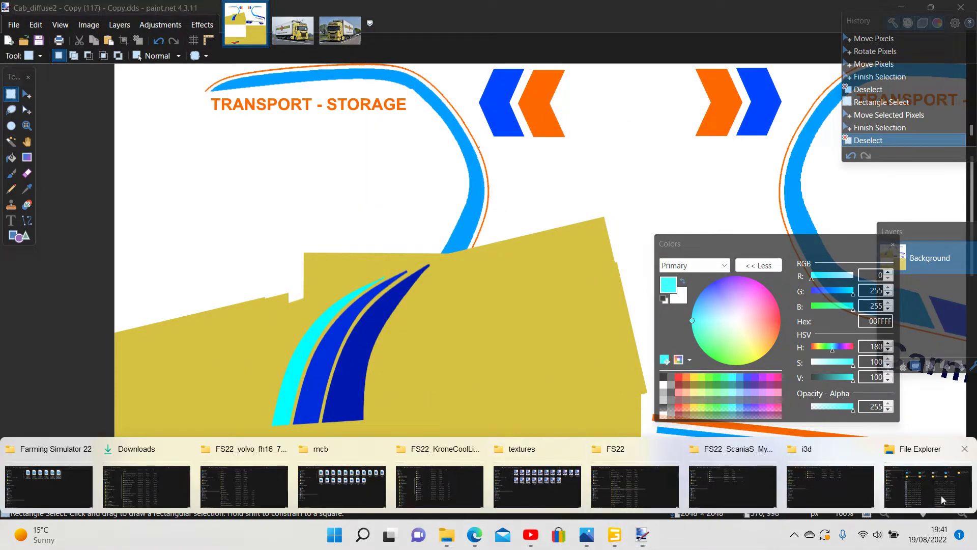
left_click(943, 498)
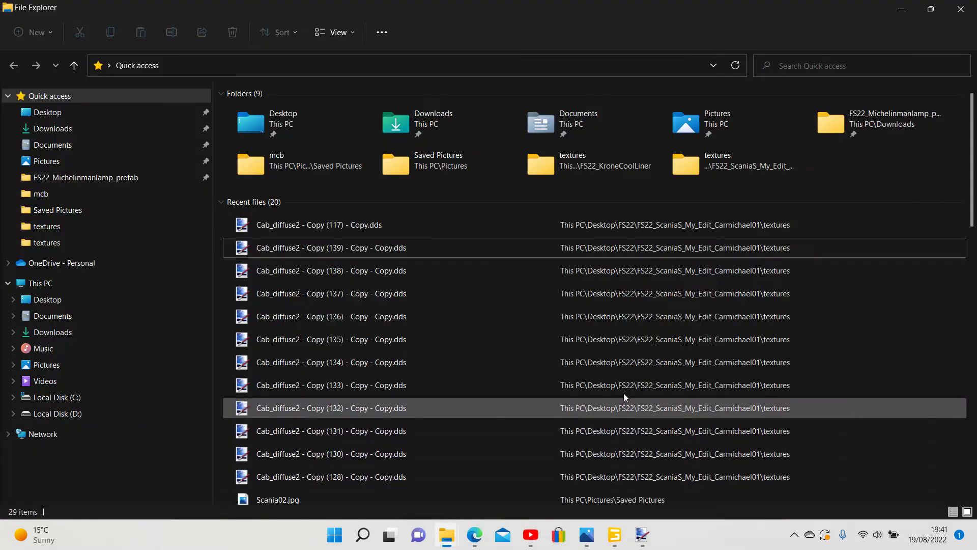
right_click(298, 225)
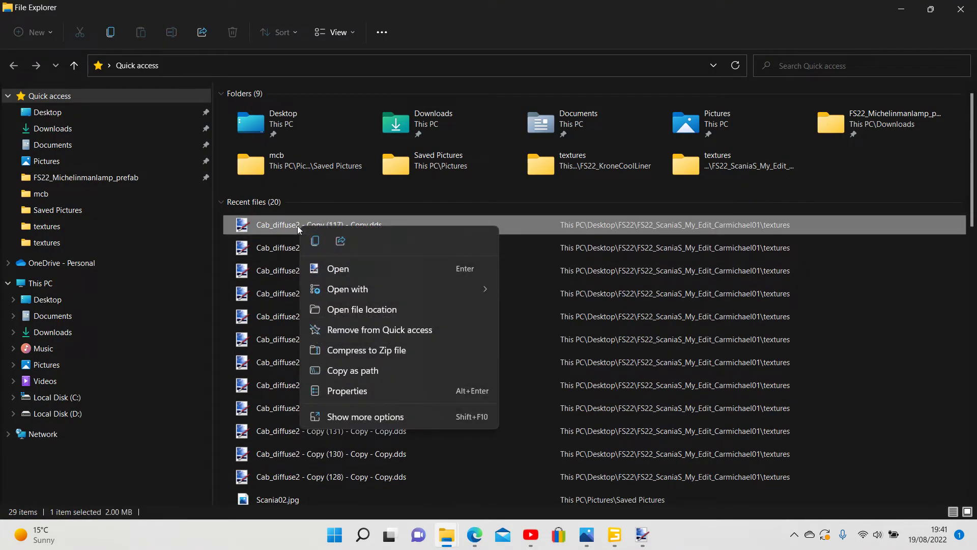
left_click(352, 419)
left_click(380, 355)
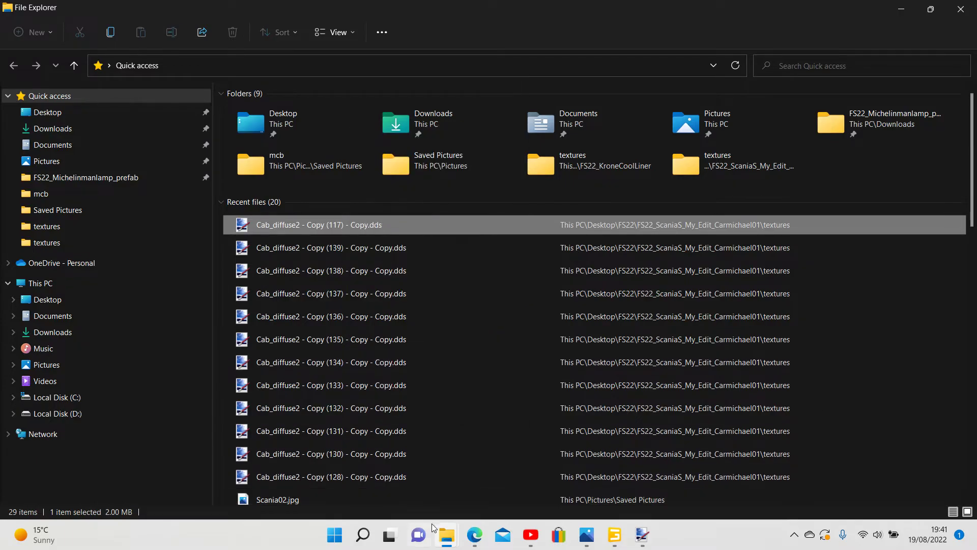
mouse_move(449, 544)
left_click(716, 496)
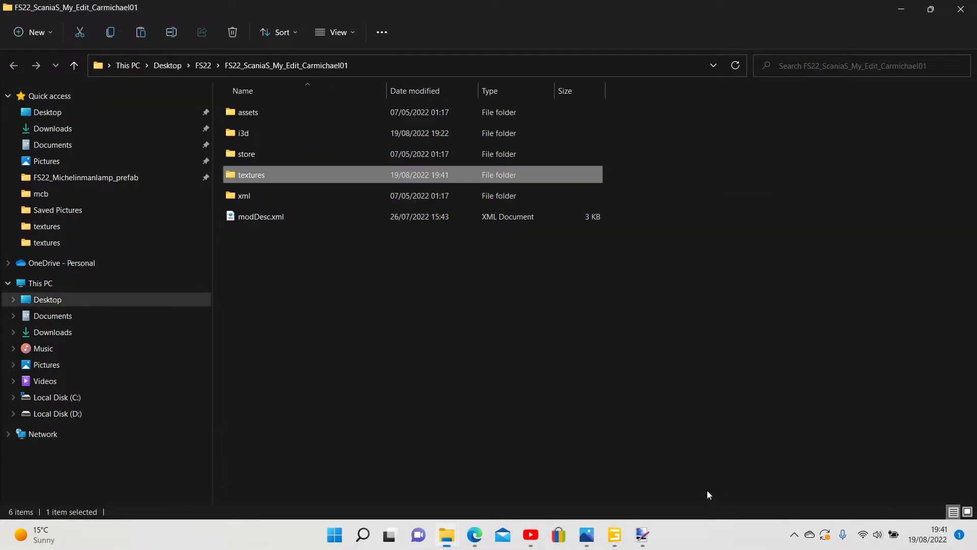
right_click(257, 175)
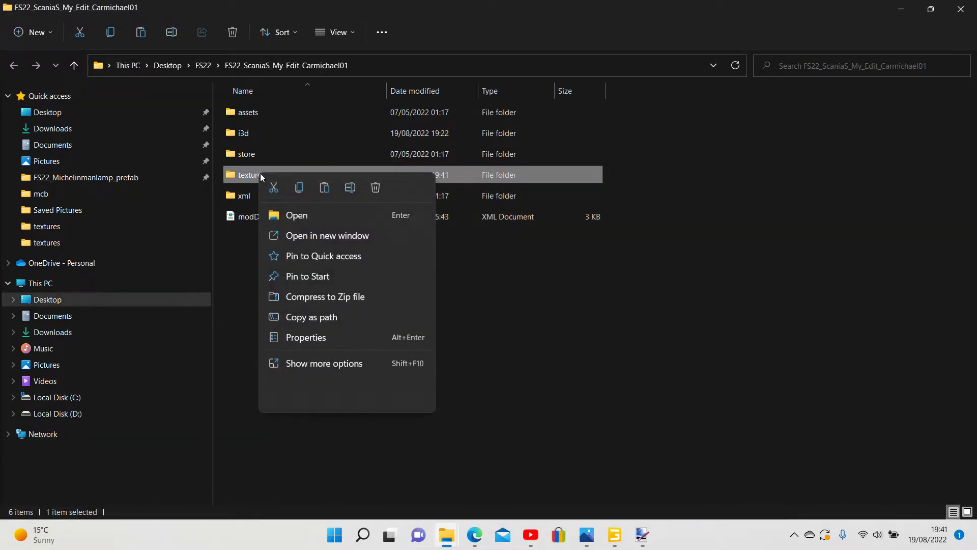
left_click(303, 368)
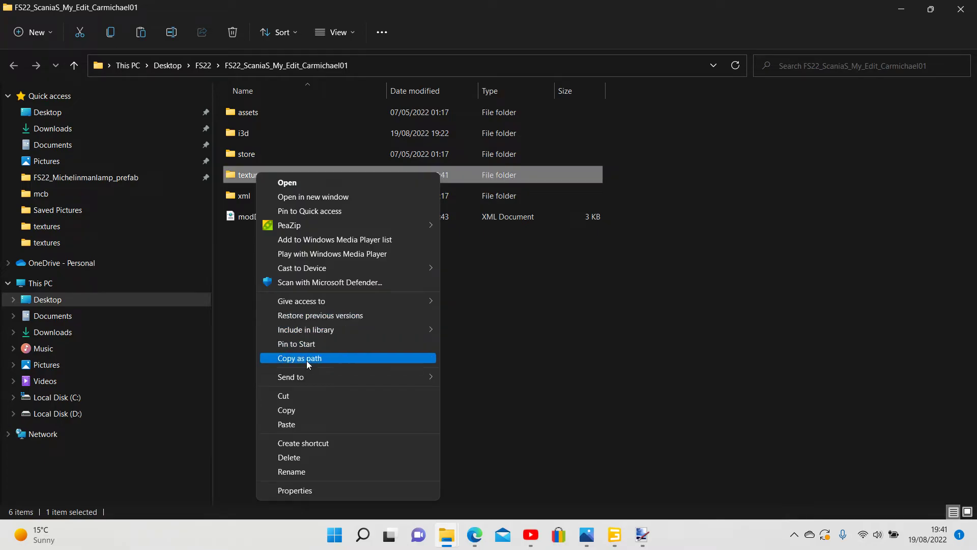
left_click(289, 424)
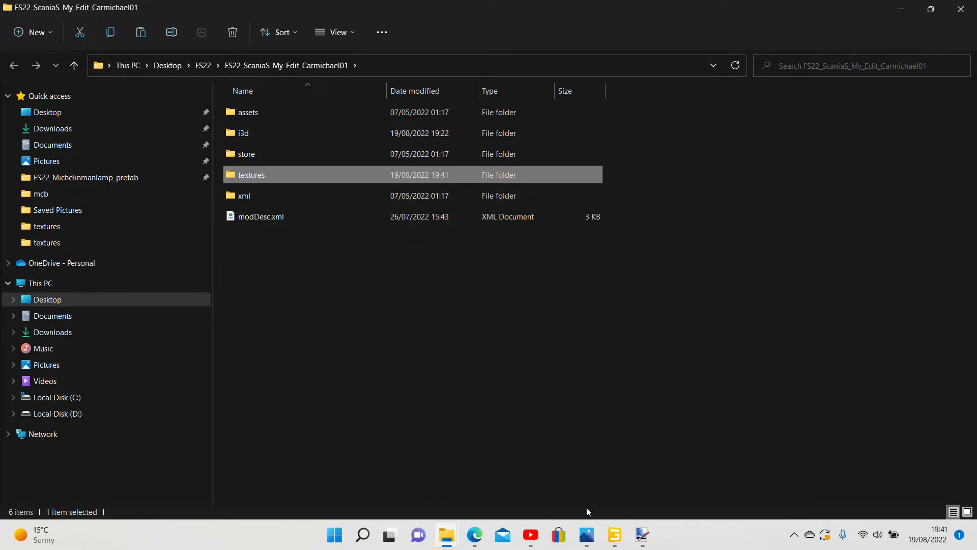
Switch to GIANTS Editor and assign Cab_diffuse2 - Copy (140) - Copy - Copy.dds as the albedo map of the Cab shape
left_click(570, 491)
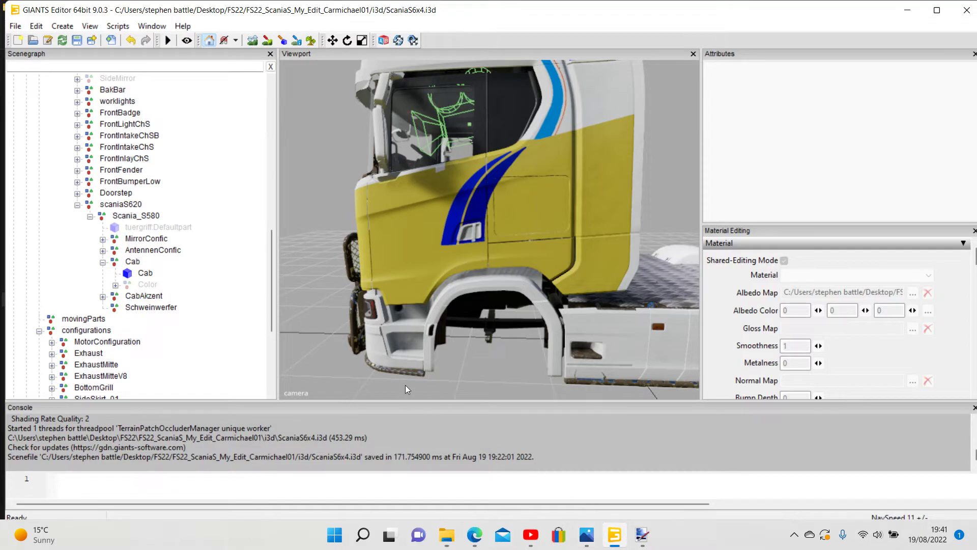
left_click(145, 273)
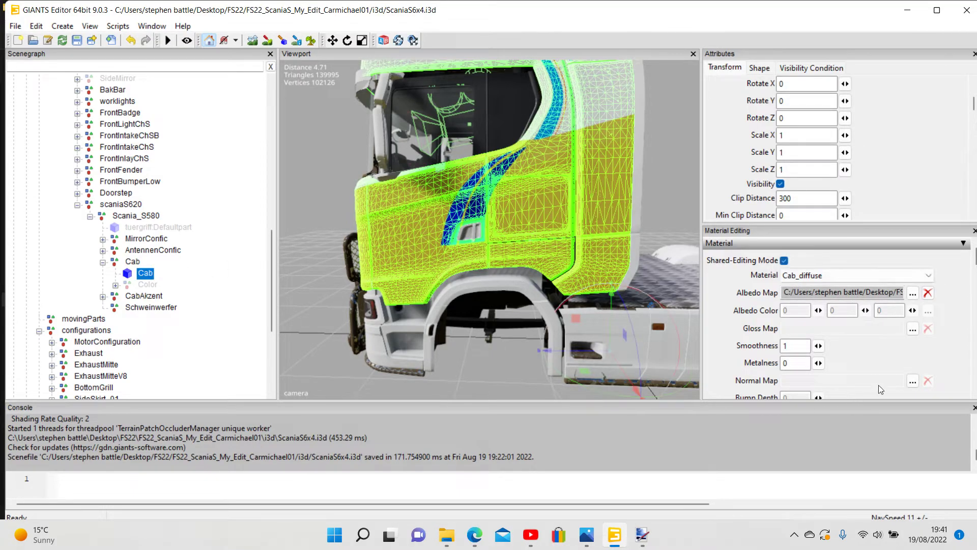
left_click(912, 294)
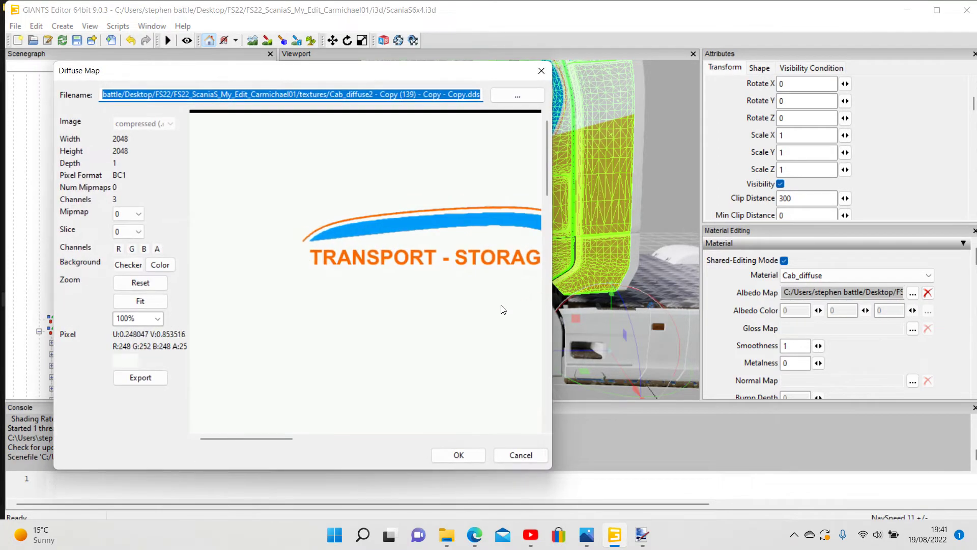
left_click(517, 98)
scroll(435, 249, "down", 15)
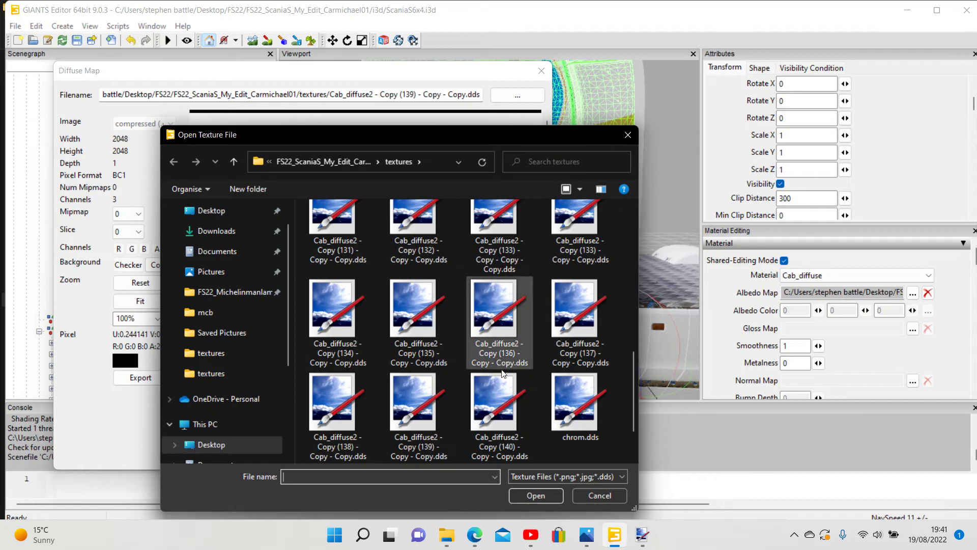
left_click(500, 422)
left_click(536, 495)
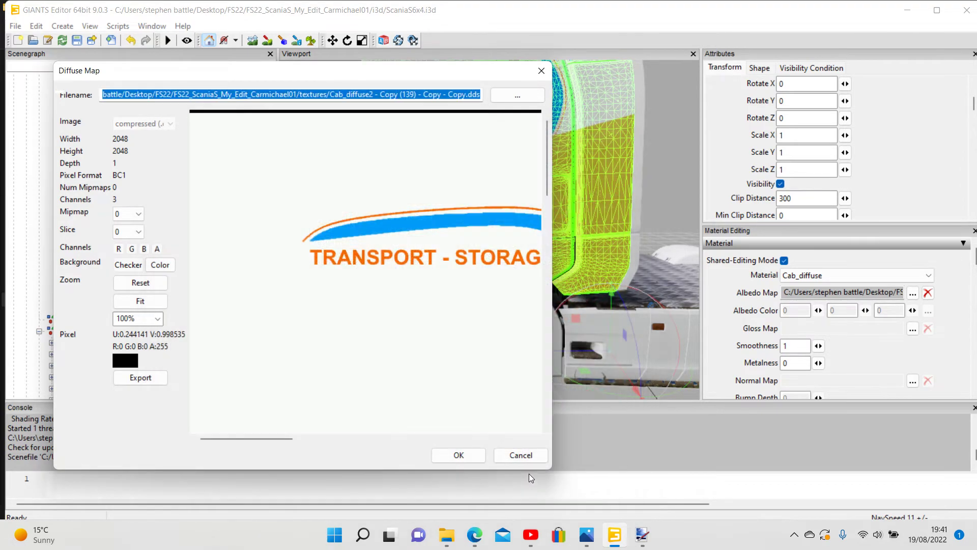
left_click(476, 453)
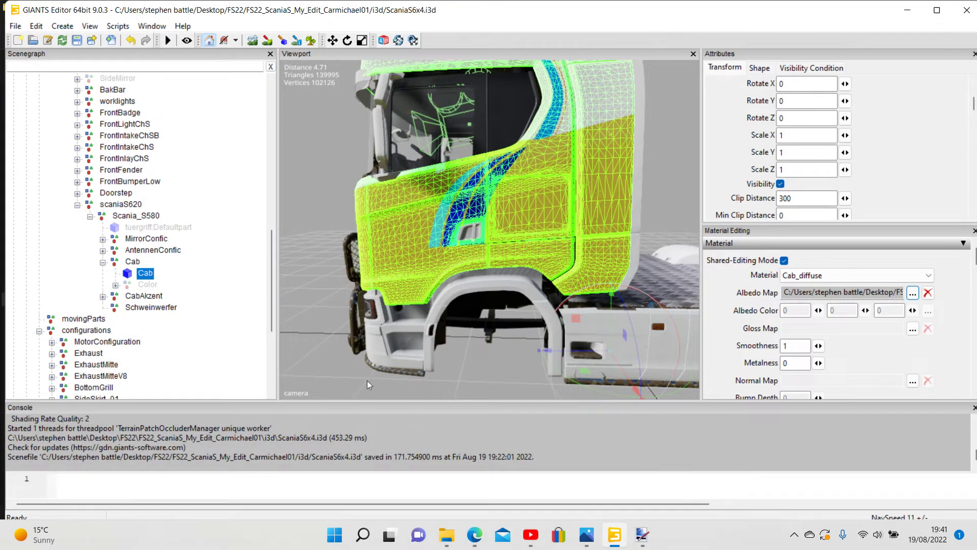
Deselect the cab, inspect the stripes around the door handle up close, and save the ScaniaS6x4.i3d scene
left_click(236, 372)
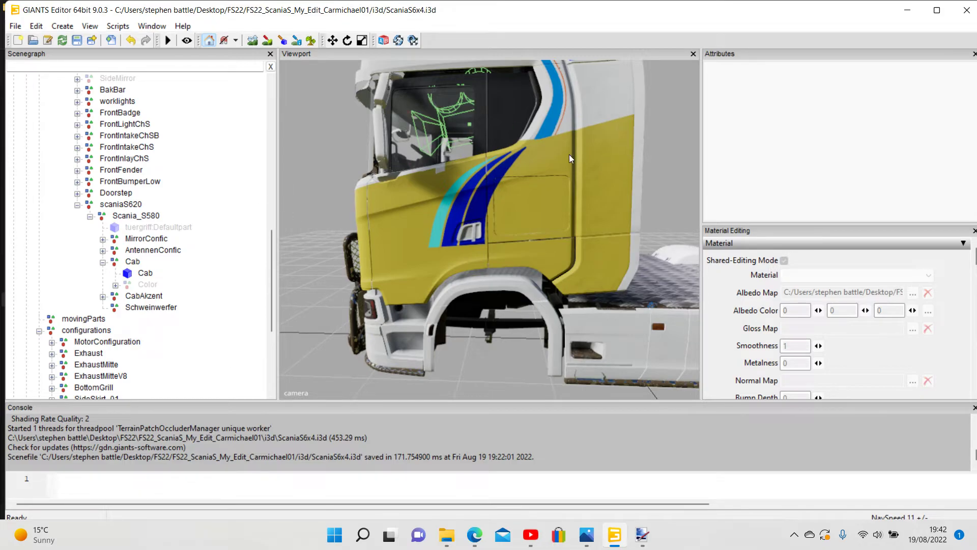
scroll(542, 221, "up", 3)
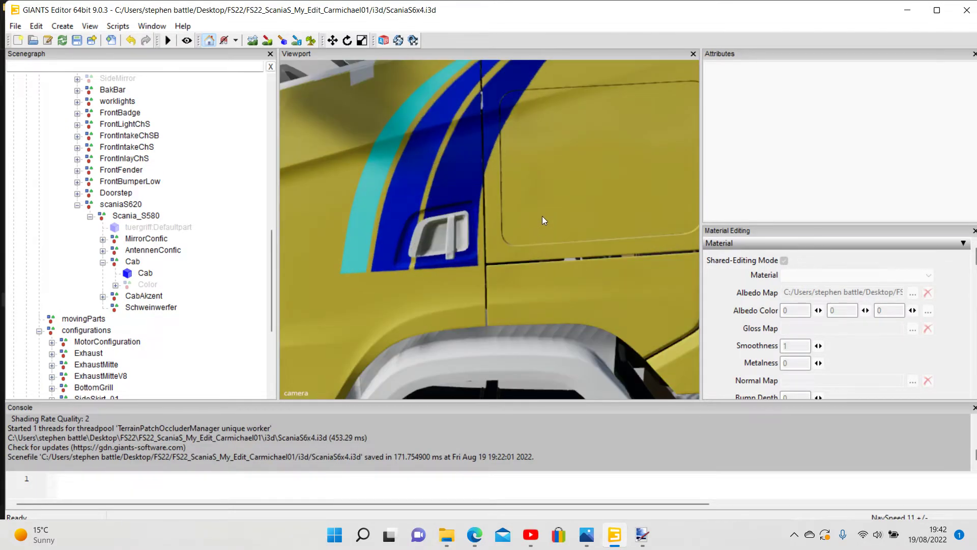
scroll(542, 220, "down", 4)
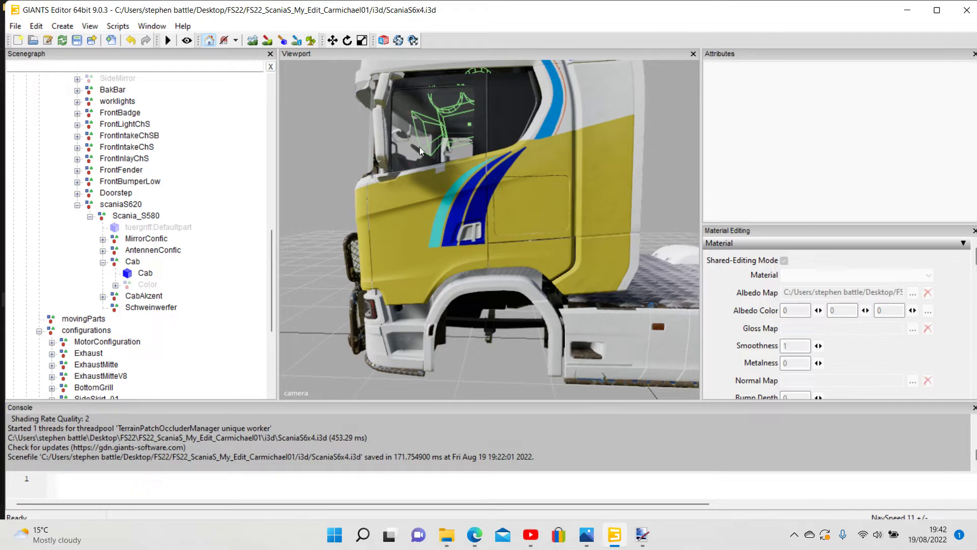
left_click(16, 27)
left_click(38, 84)
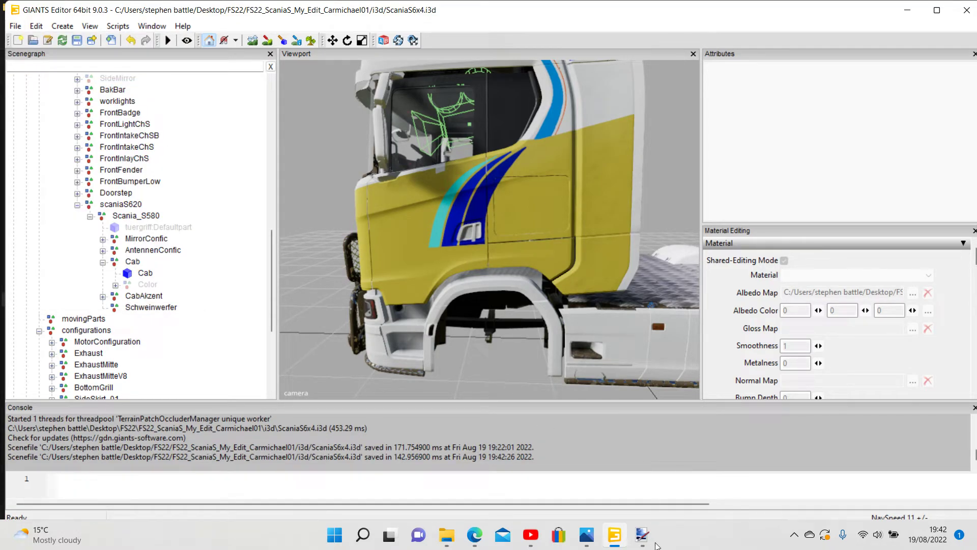
left_click(642, 533)
left_click(509, 487)
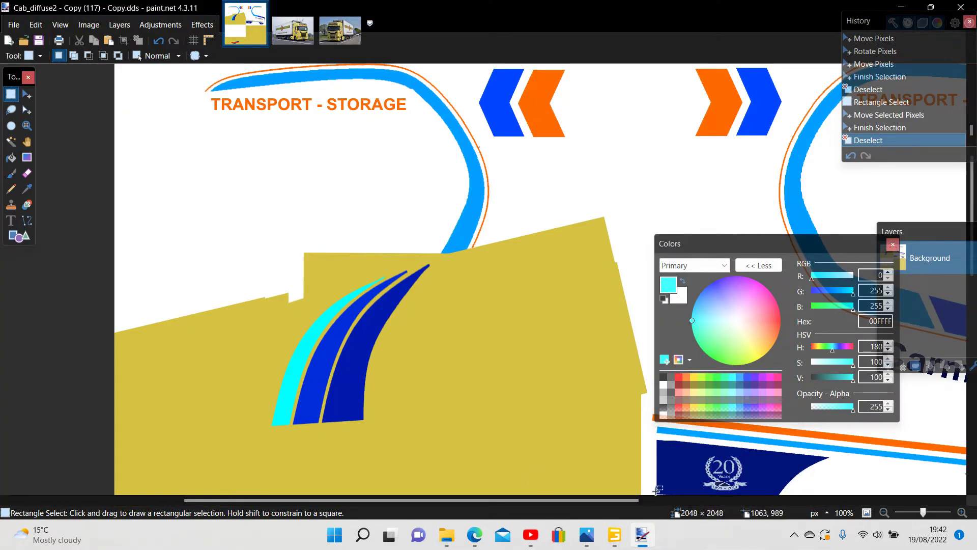
left_click(615, 539)
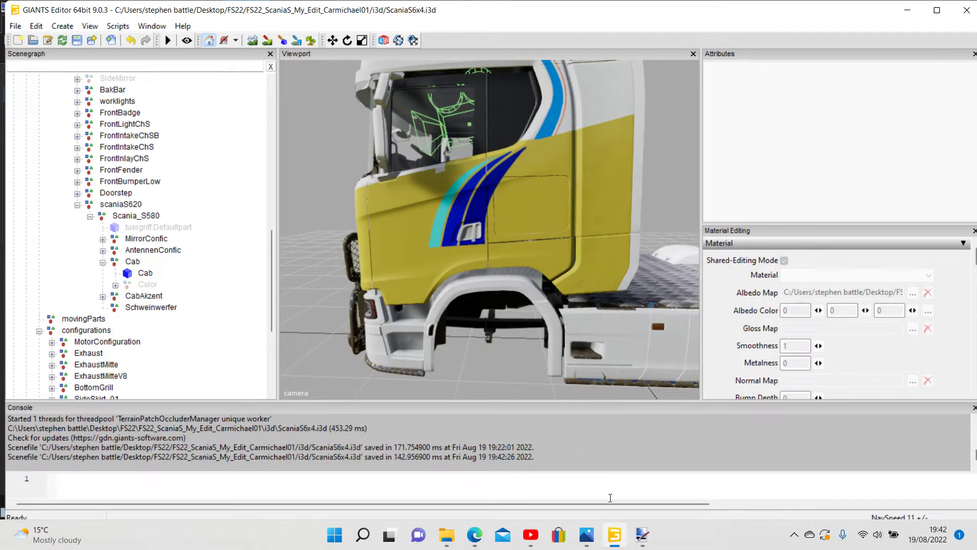
Switch to paint.net, copy a plain yellow rectangle of about 334 × 78 pixels beside the door stripes, and paste it
mouse_move(642, 534)
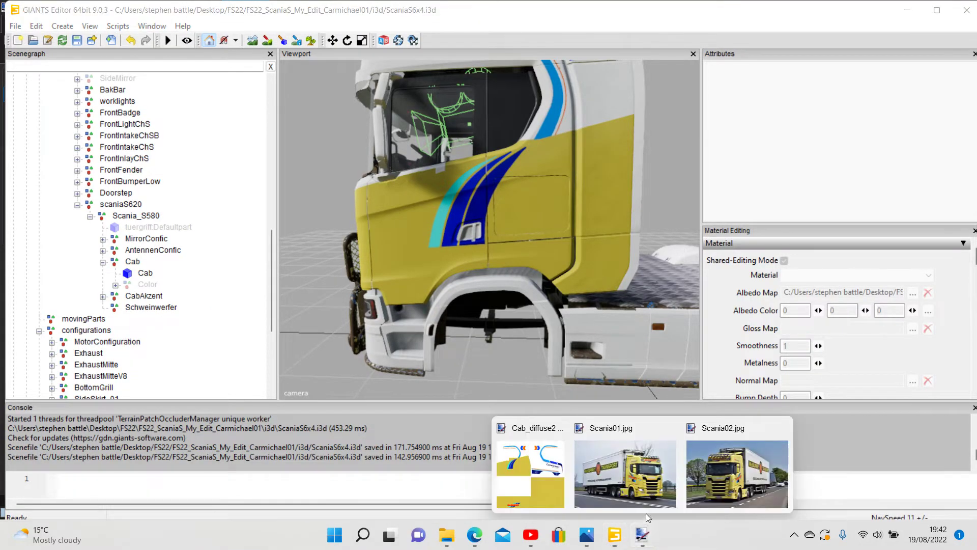
left_click(560, 481)
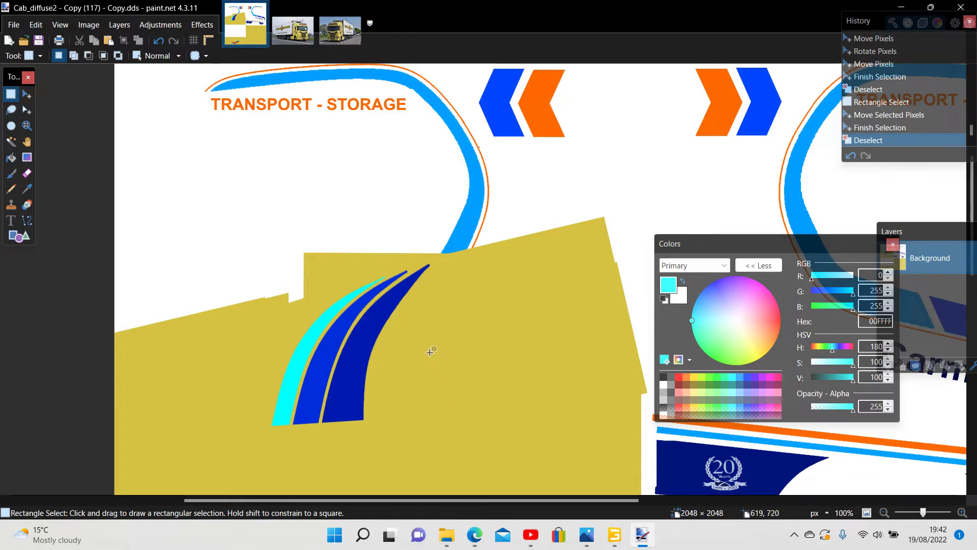
left_click_drag(428, 351, 598, 391)
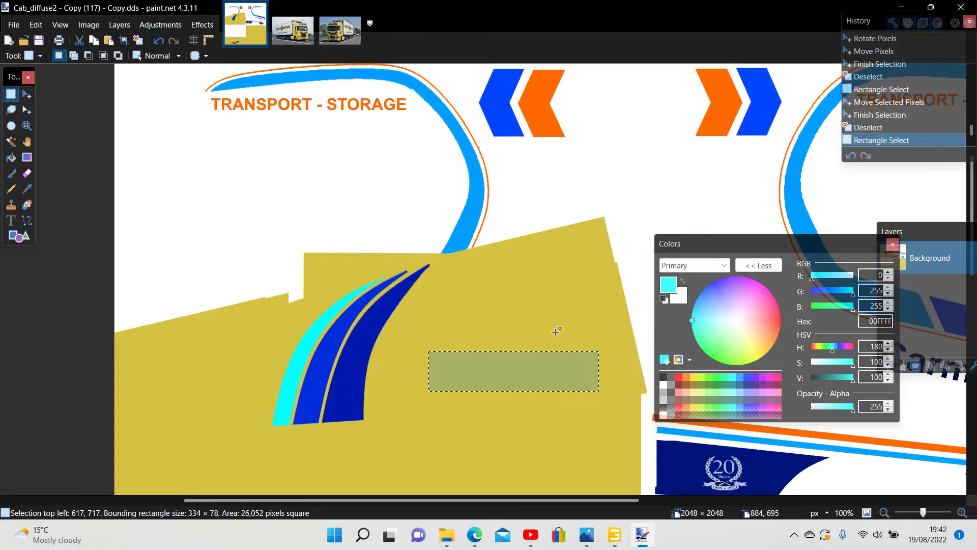
left_click(112, 42)
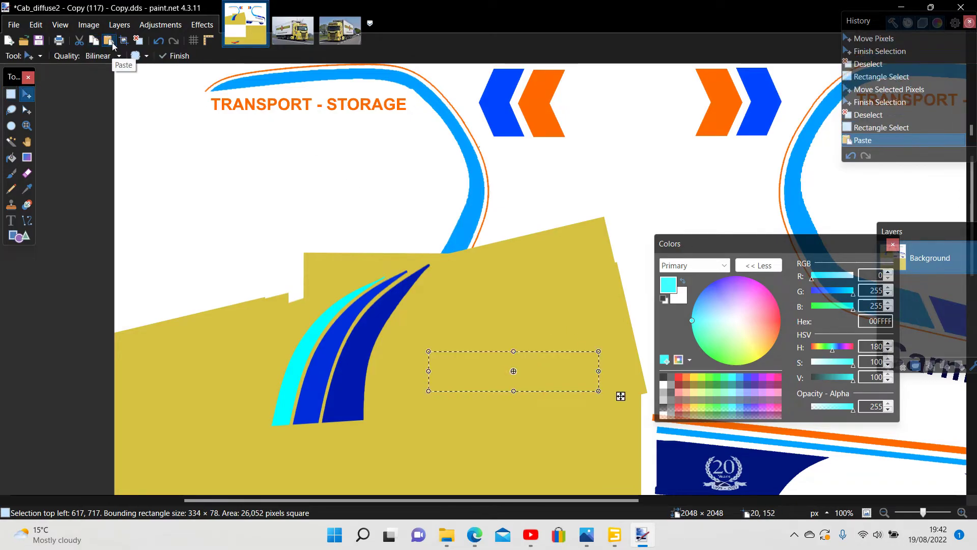
Move the pasted yellow patch across the middle of the three door stripes, rotate it about 14°, and deselect it
left_click_drag(620, 396, 445, 357)
left_click_drag(436, 322, 429, 299)
mouse_move(448, 336)
left_mouse_down()
mouse_move(437, 300)
mouse_move(444, 340)
left_mouse_up()
left_click_drag(445, 341, 447, 344)
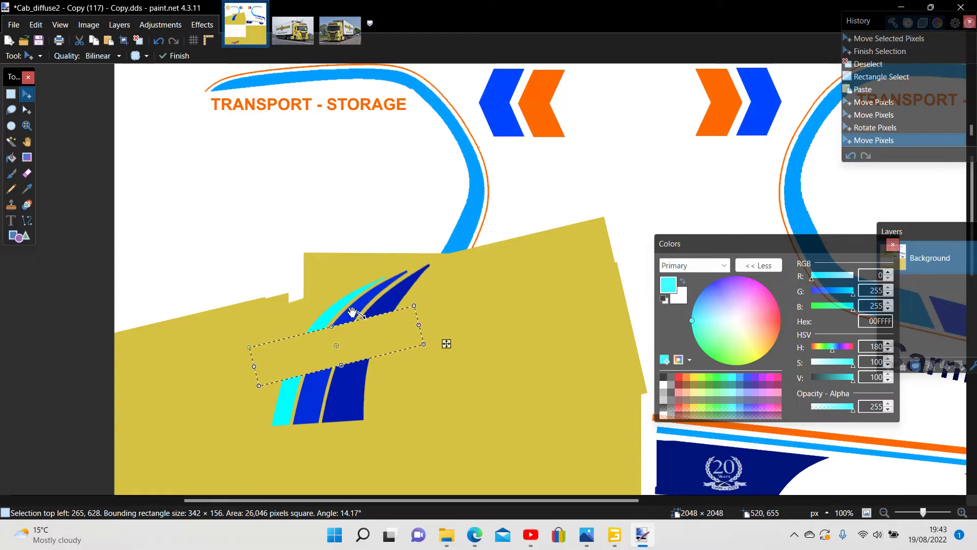
left_click(11, 94)
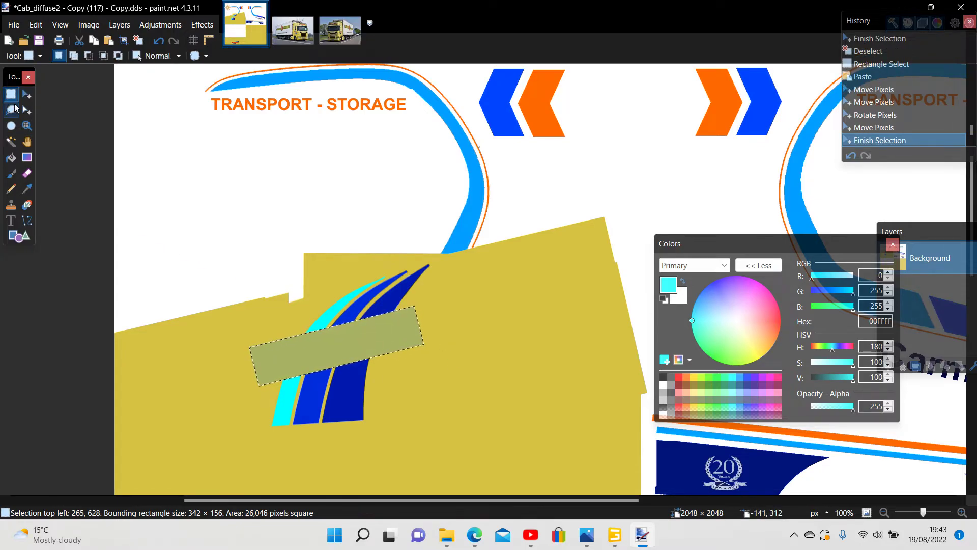
key("ctrl+d")
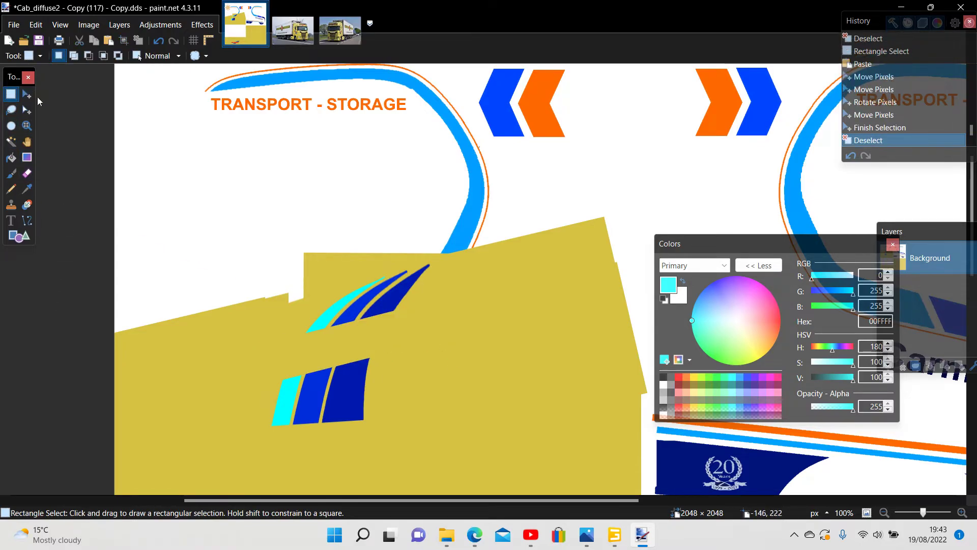
Save the texture over the existing Cab_diffuse2 - Copy (117) - Copy.dds as DDS with BC1 (Linear, DXT1) compression
left_click(11, 31)
left_click(36, 125)
left_click(381, 284)
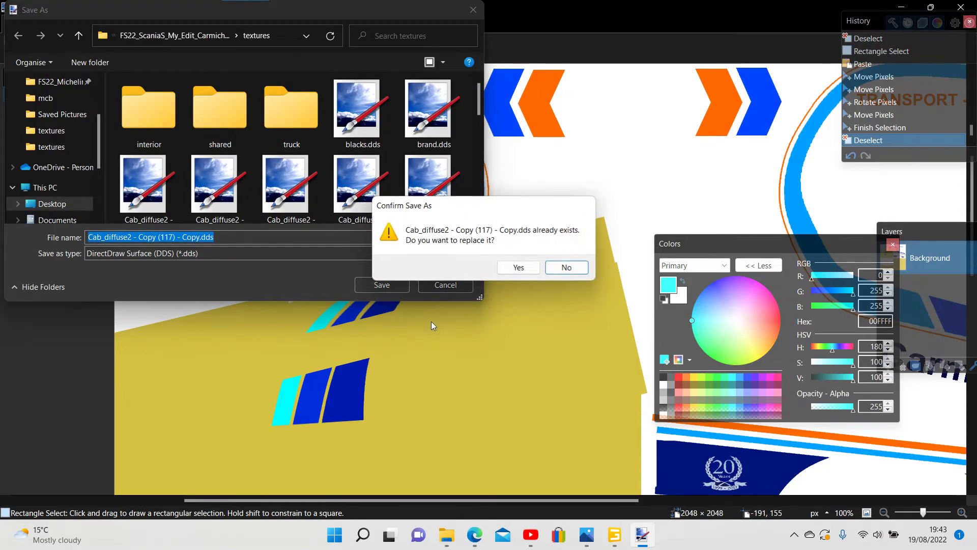
left_click(516, 267)
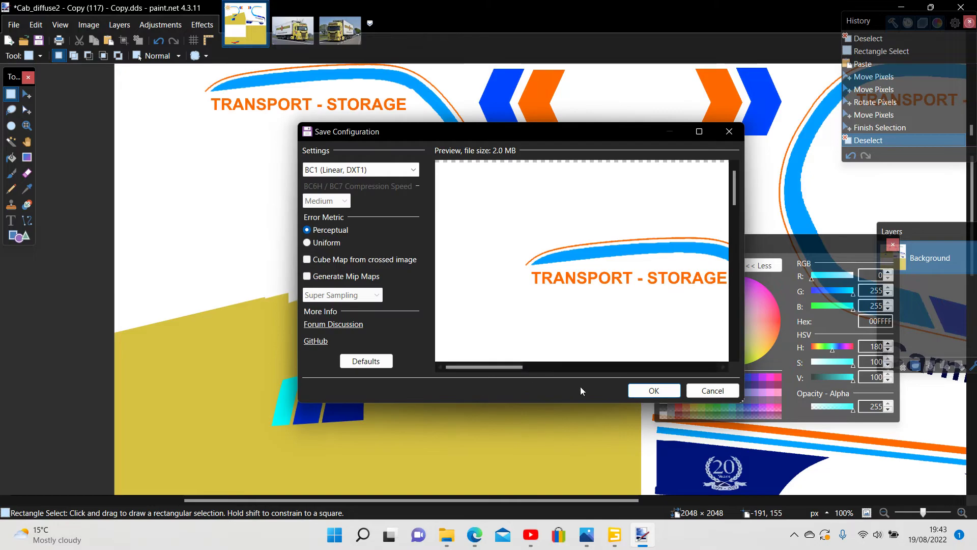
left_click(644, 390)
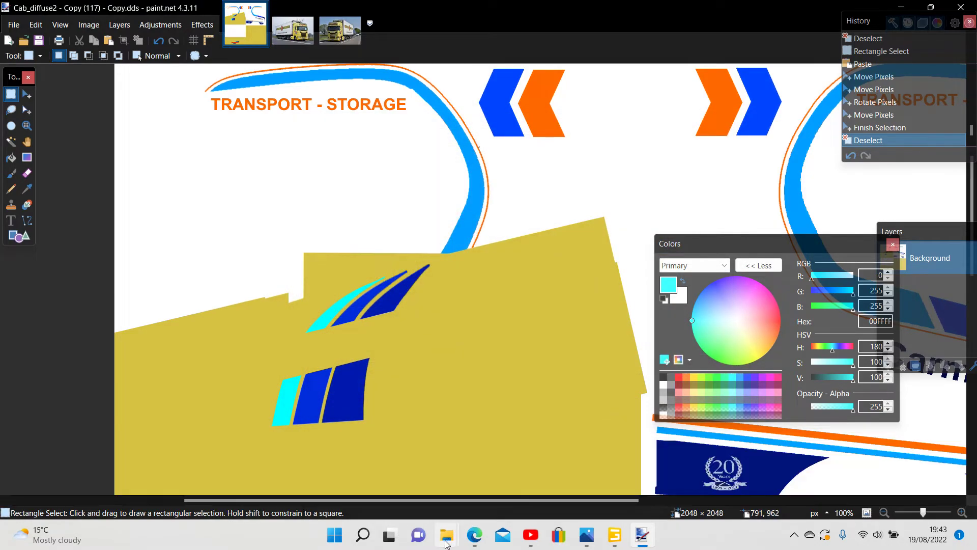
Switch to File Explorer, copy the saved Cab_diffuse2 - Copy (117) - Copy.dds and paste a duplicate into the FS22_ScaniaS_My_Edit_Carmichael01 textures folder
mouse_move(447, 534)
left_click(926, 488)
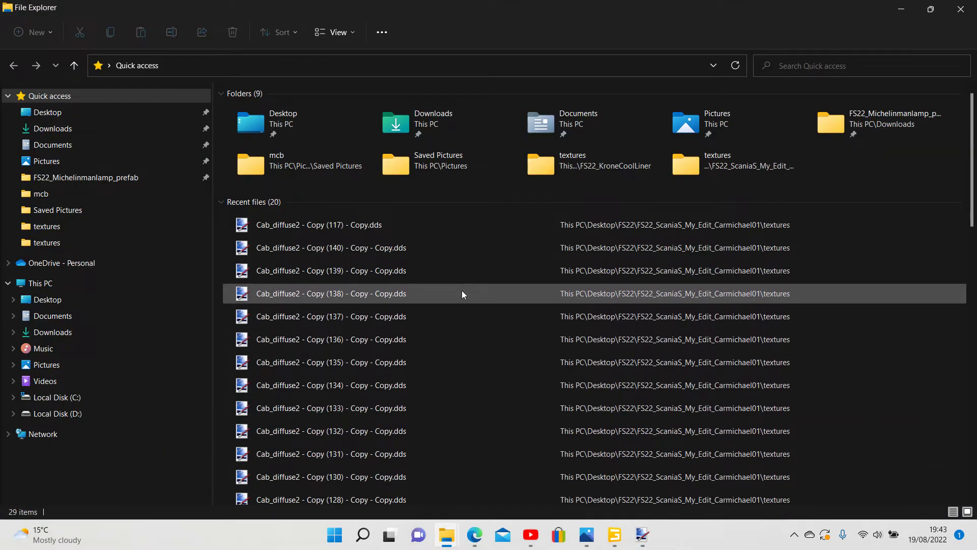
right_click(333, 228)
left_click(389, 417)
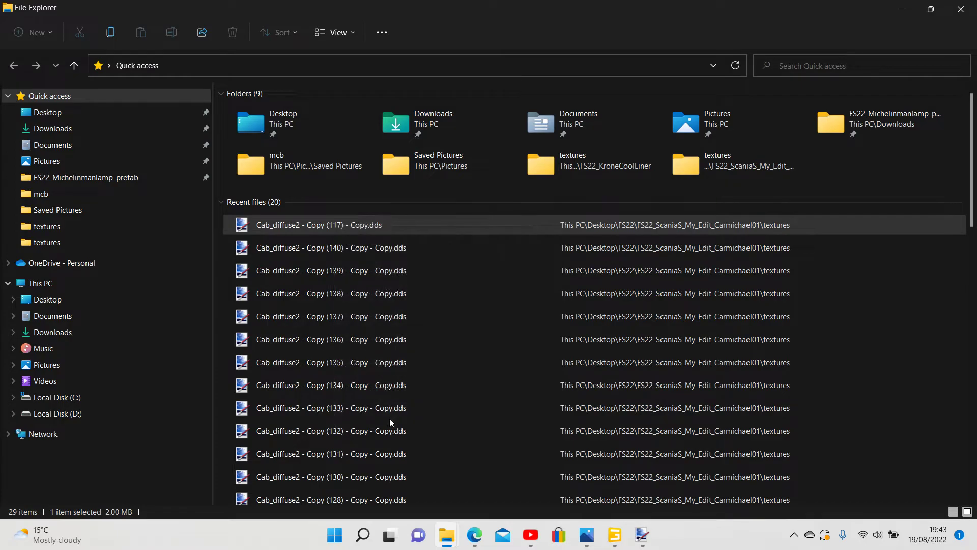
left_click(420, 351)
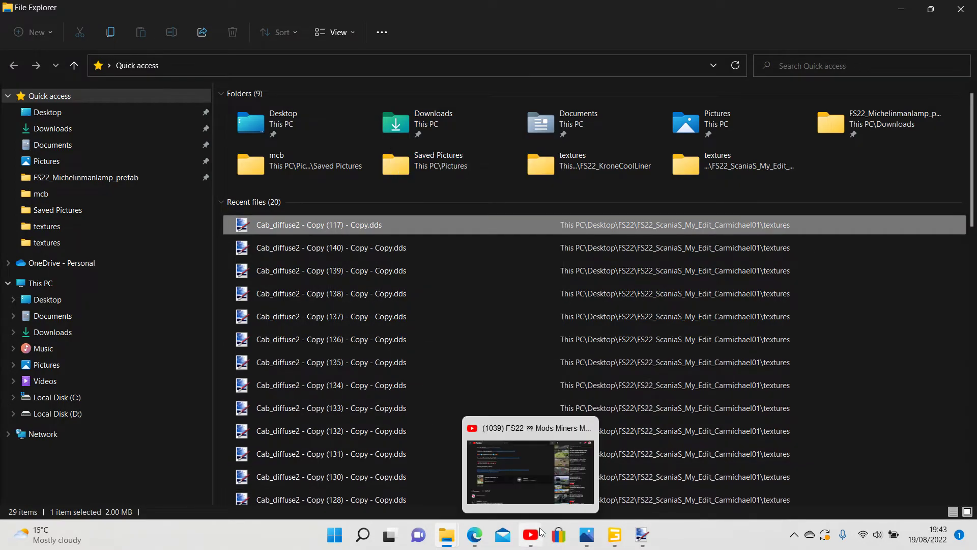
mouse_move(450, 538)
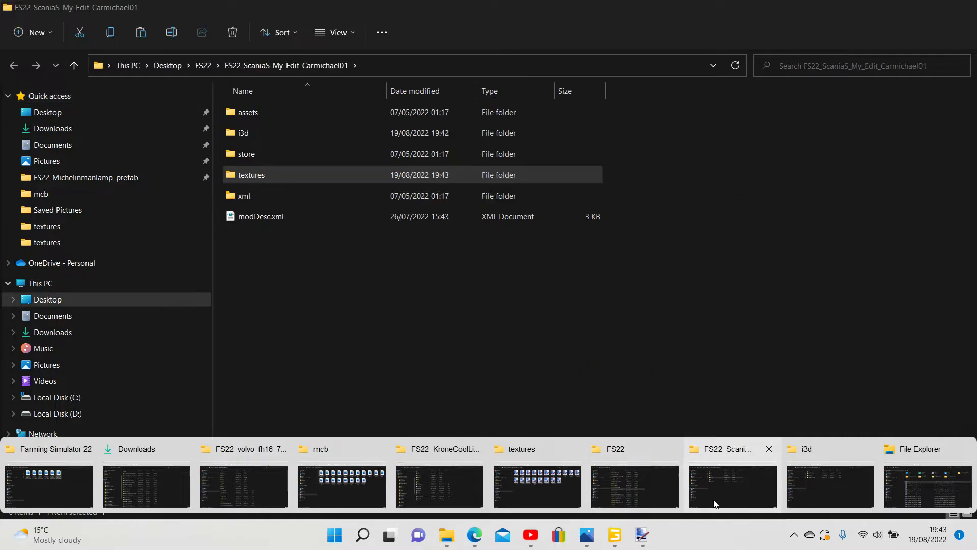
left_click(733, 488)
right_click(242, 176)
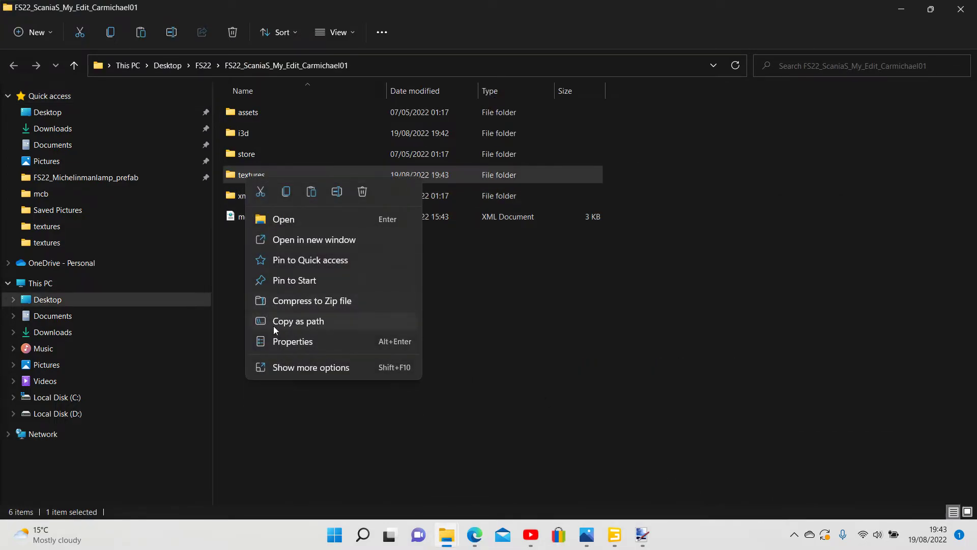
left_click(295, 367)
left_click(325, 293)
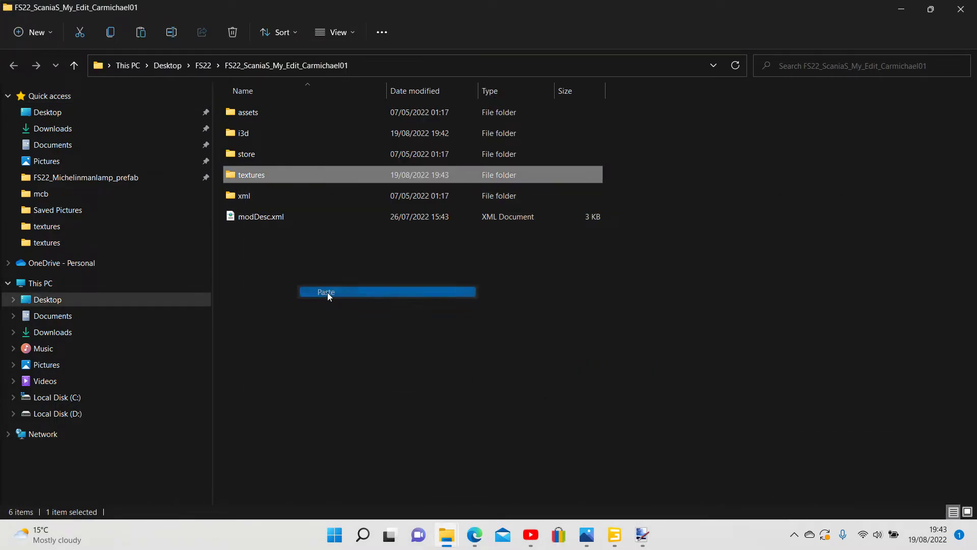
Switch to GIANTS Editor, assign Cab_diffuse2 - Copy (141) - Copy - Copy.dds as the Cab shape's albedo map, and deselect the cab
left_click(617, 536)
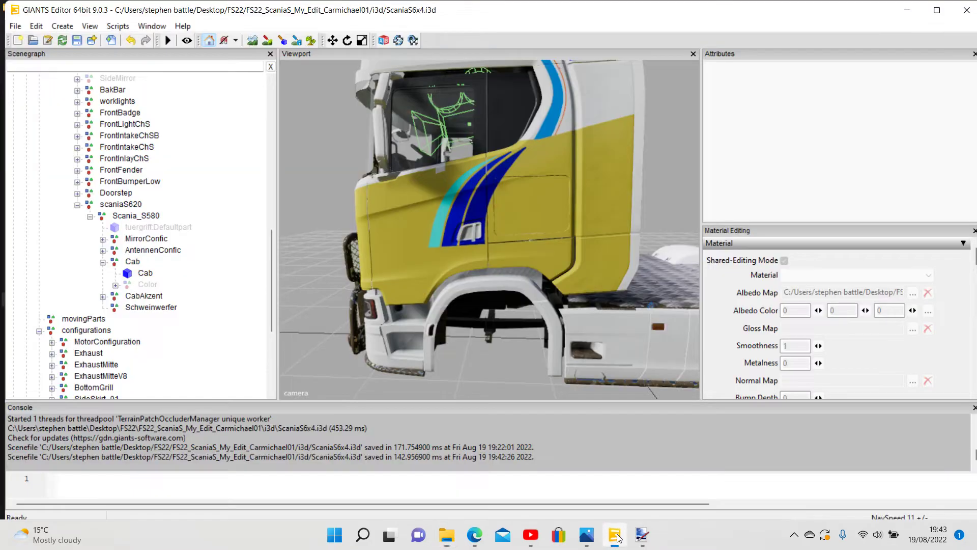
left_click(152, 277)
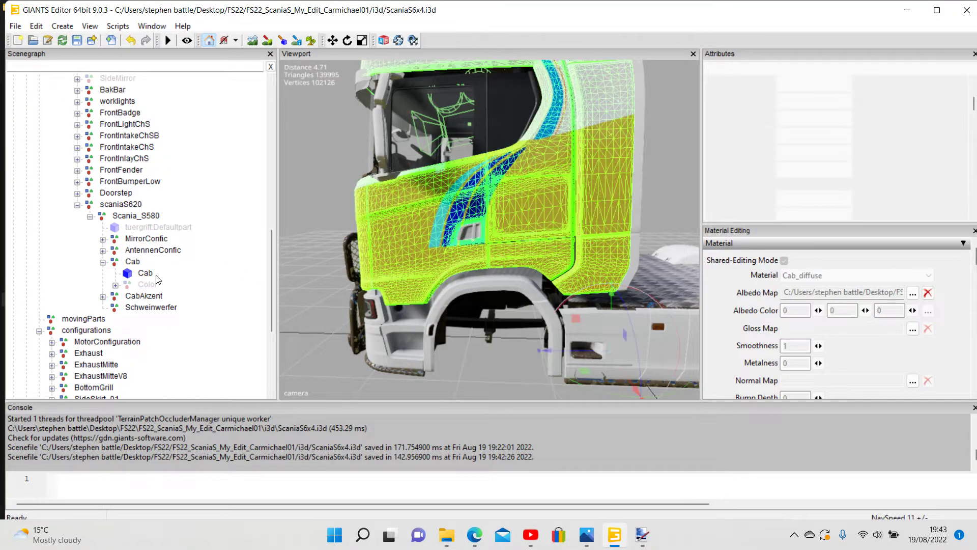
left_click(914, 295)
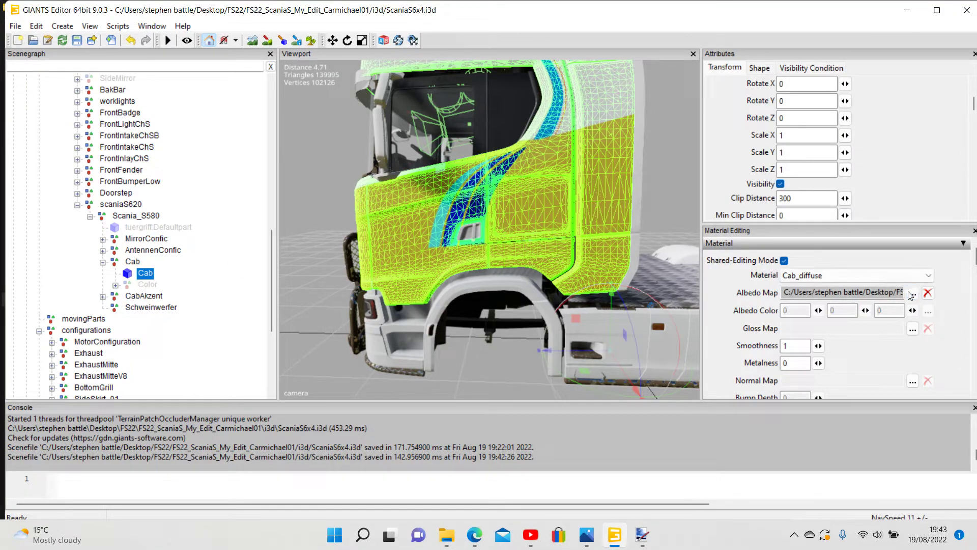
left_click(517, 95)
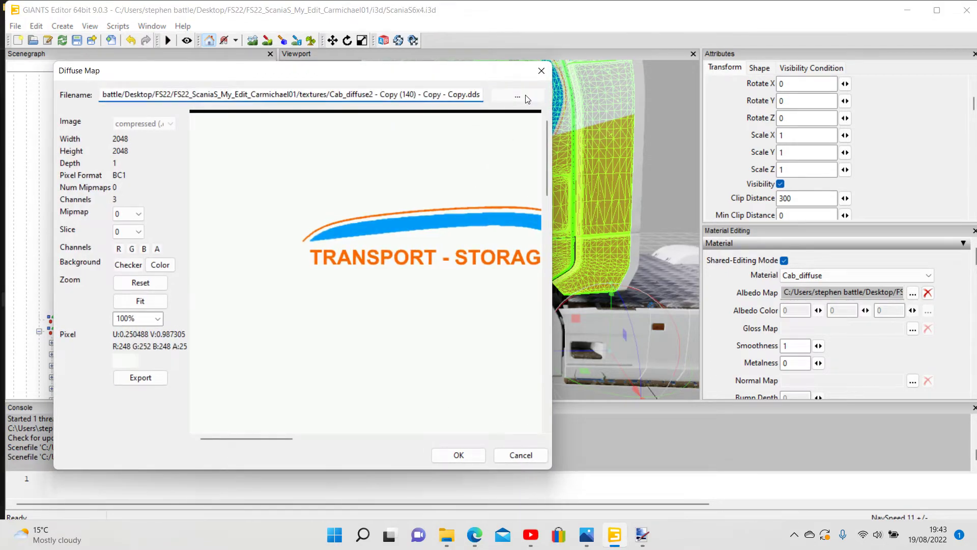
scroll(407, 265, "down", 5)
scroll(447, 317, "down", 2)
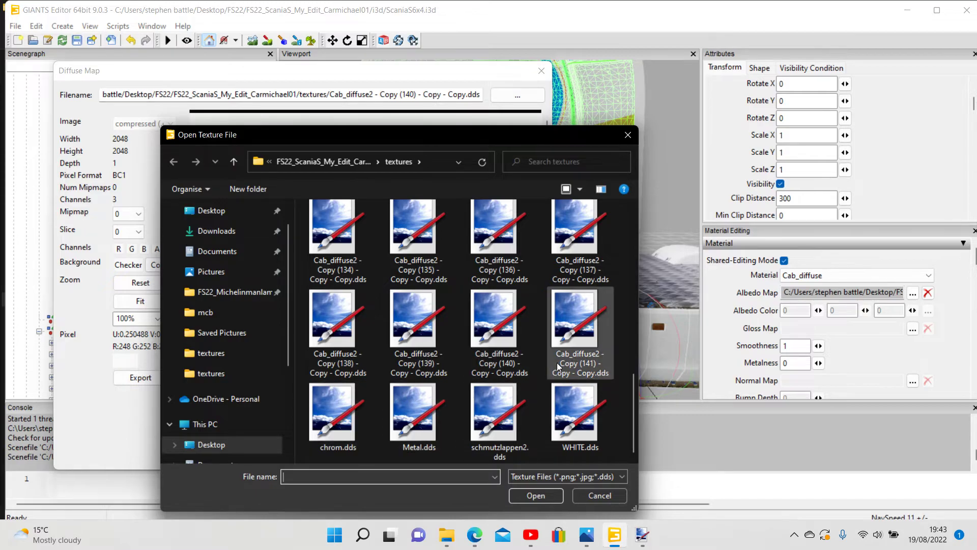
left_click(588, 337)
left_click(532, 497)
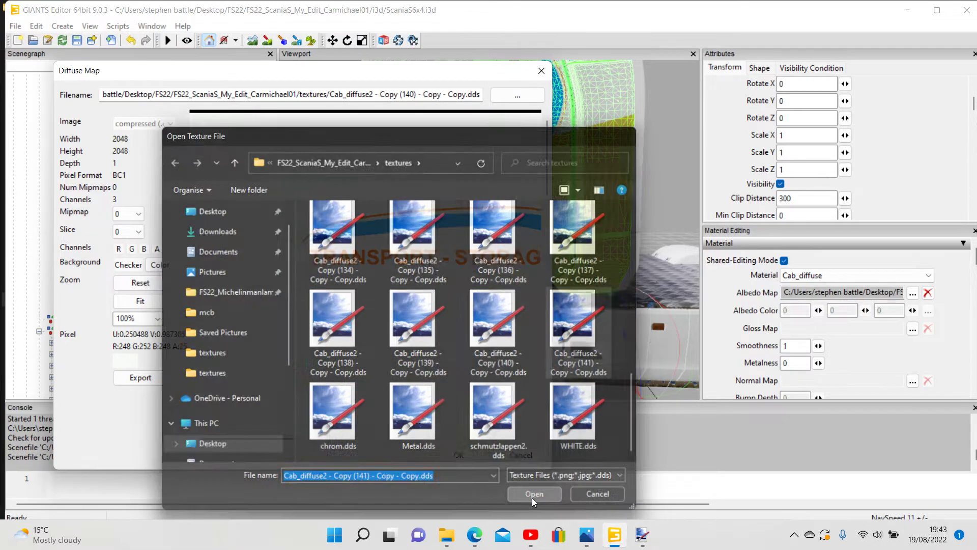
left_click(468, 455)
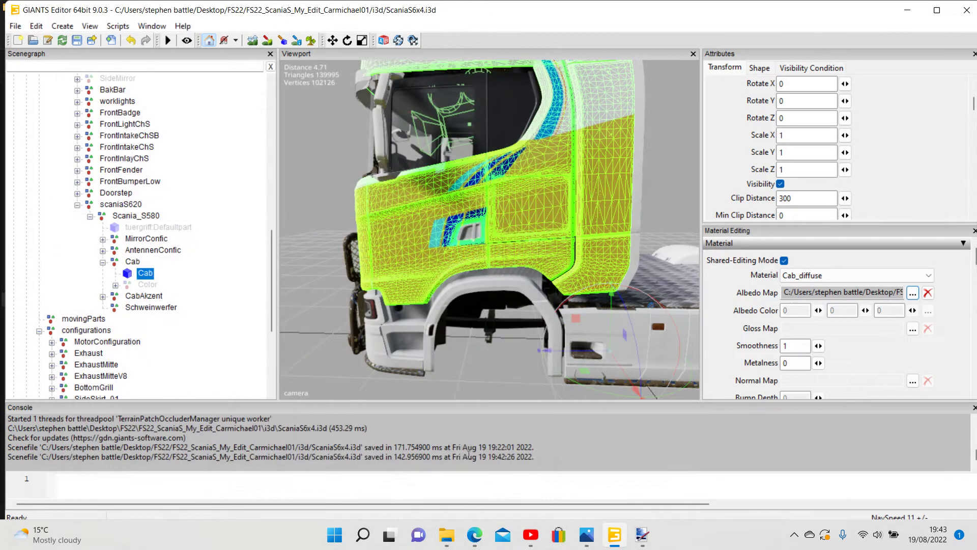
left_click(223, 370)
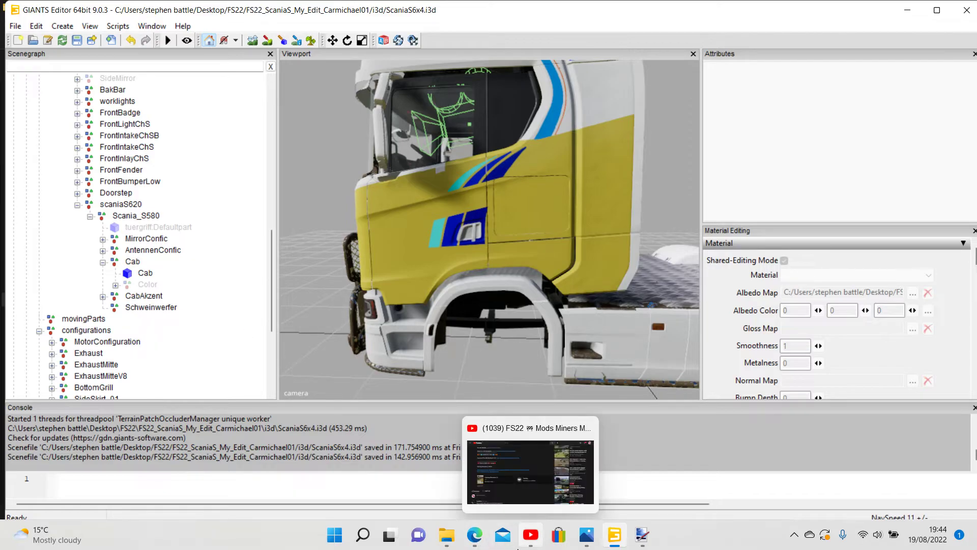
Switch to paint.net, reactivate the yellow patch by undoing its deselection, shift it a few pixels down and right, and deselect it
mouse_move(622, 537)
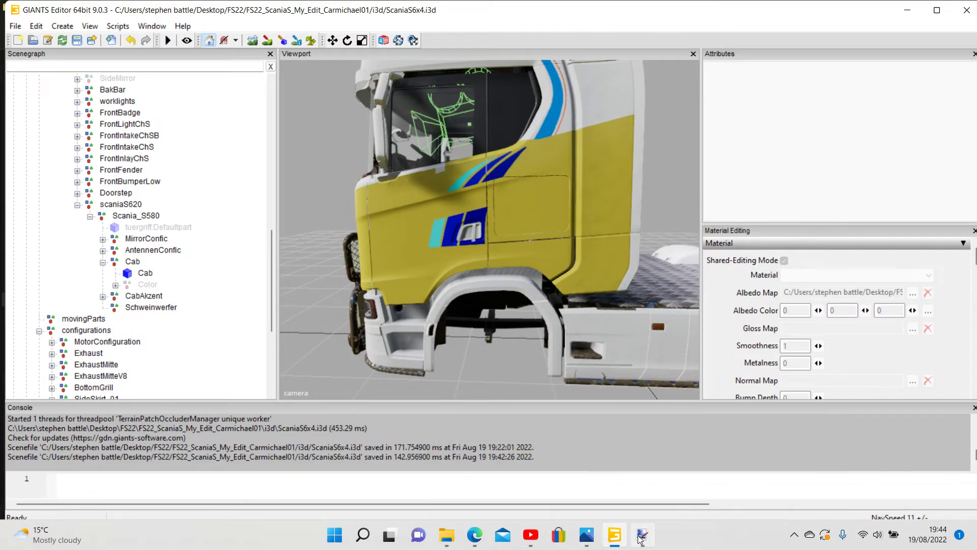
left_click(512, 491)
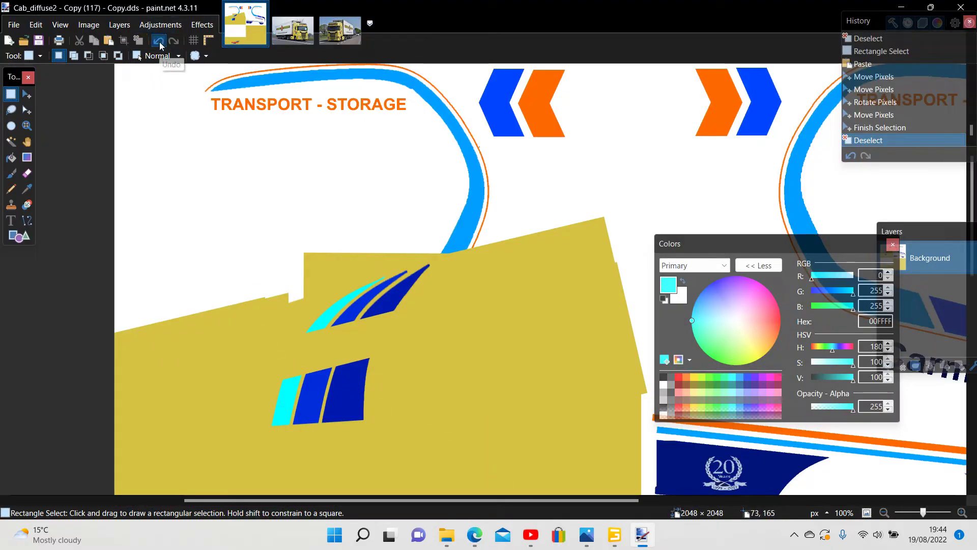
left_click(160, 43)
left_click(159, 43)
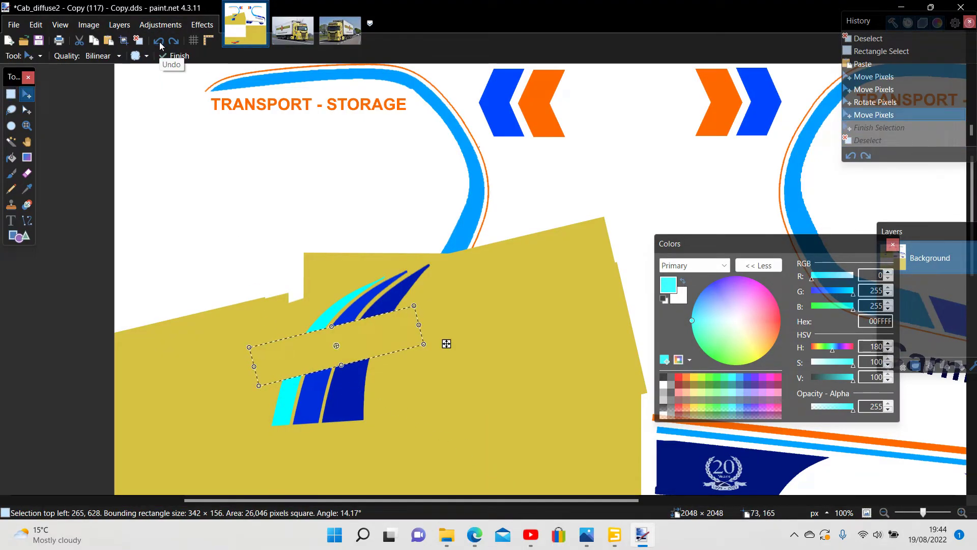
left_click_drag(447, 343, 448, 346)
left_click(448, 346)
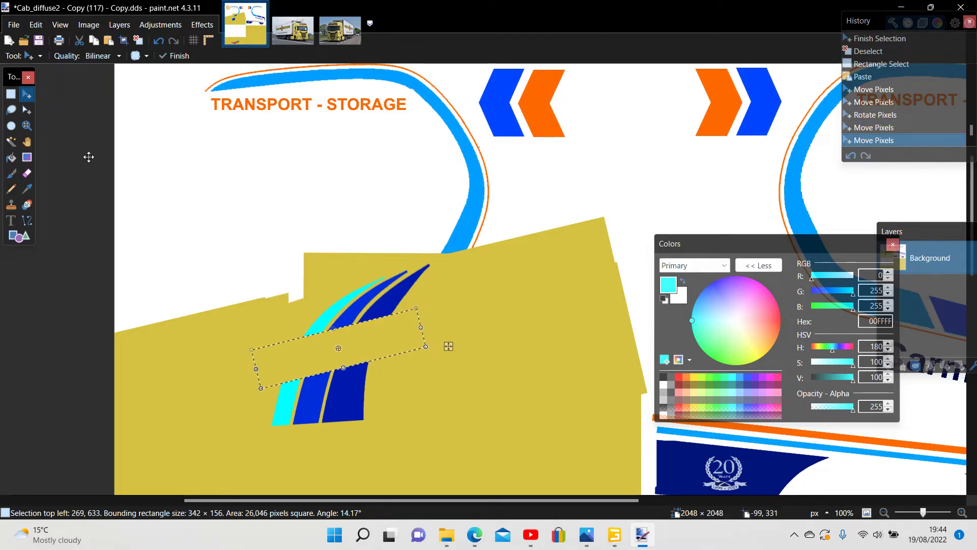
key("Return")
key("ctrl+d")
key("s")
Save the adjusted stripe texture over Cab_diffuse2 - Copy (117) - Copy.dds, keeping the DDS format
left_click(14, 24)
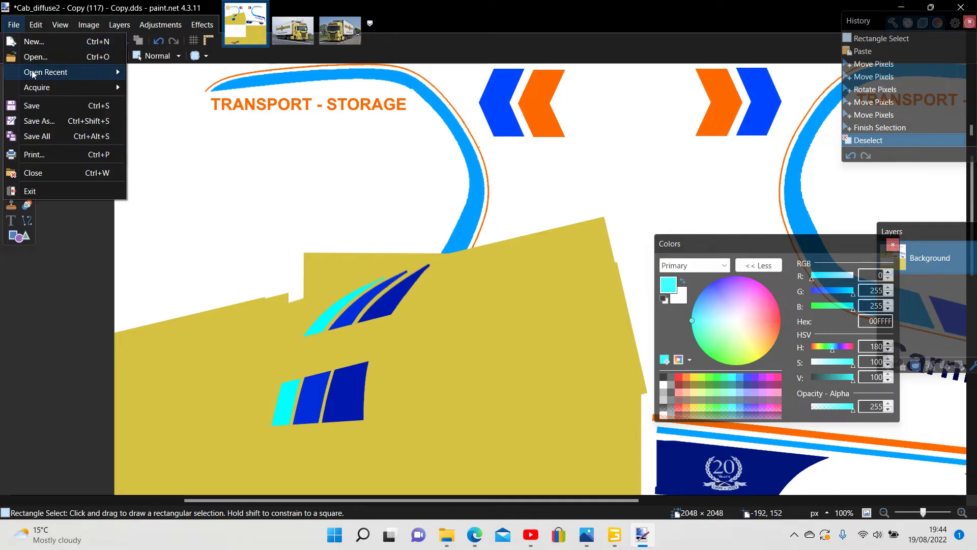
left_click(42, 122)
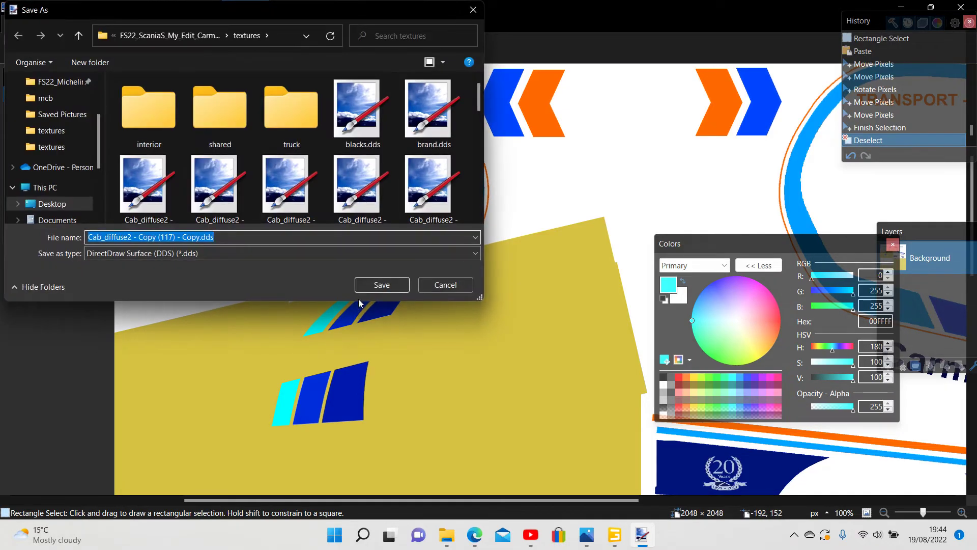
left_click(376, 285)
left_click(517, 267)
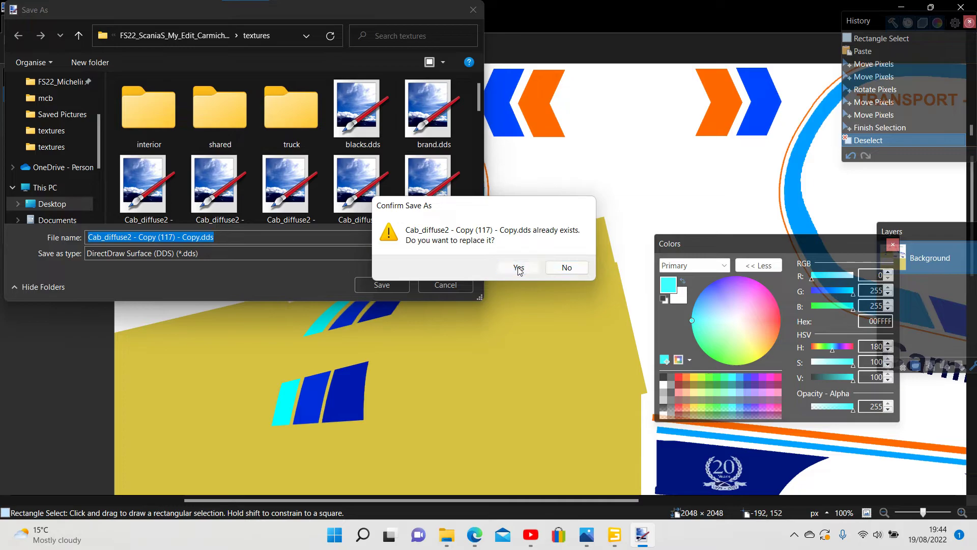
left_click(654, 391)
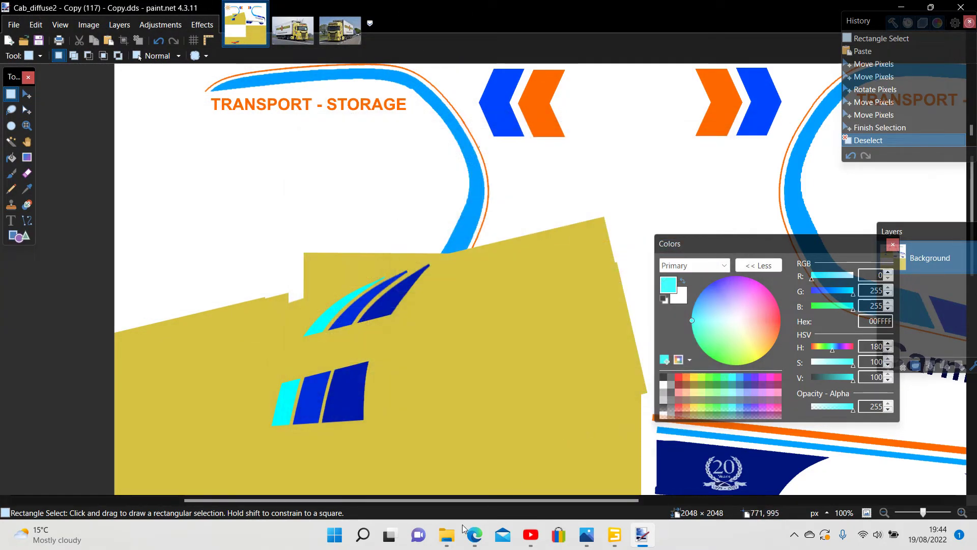
Switch to File Explorer, copy the saved Cab_diffuse2 - Copy (117) - Copy.dds and paste it into the FS22_ScaniaS_My_Edit_Carmichael01 textures folder
mouse_move(446, 534)
left_click(898, 492)
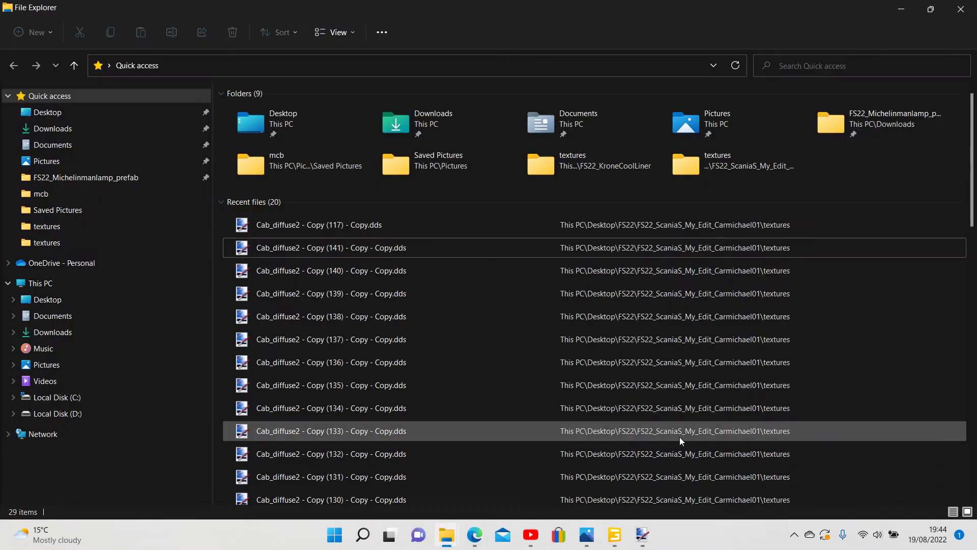
left_click(322, 228)
right_click(322, 227)
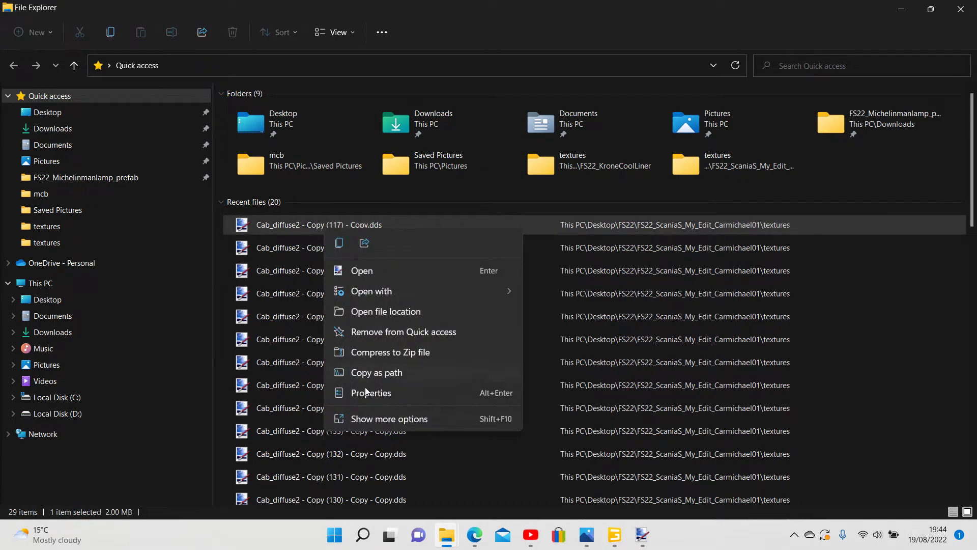
left_click(379, 417)
left_click(404, 355)
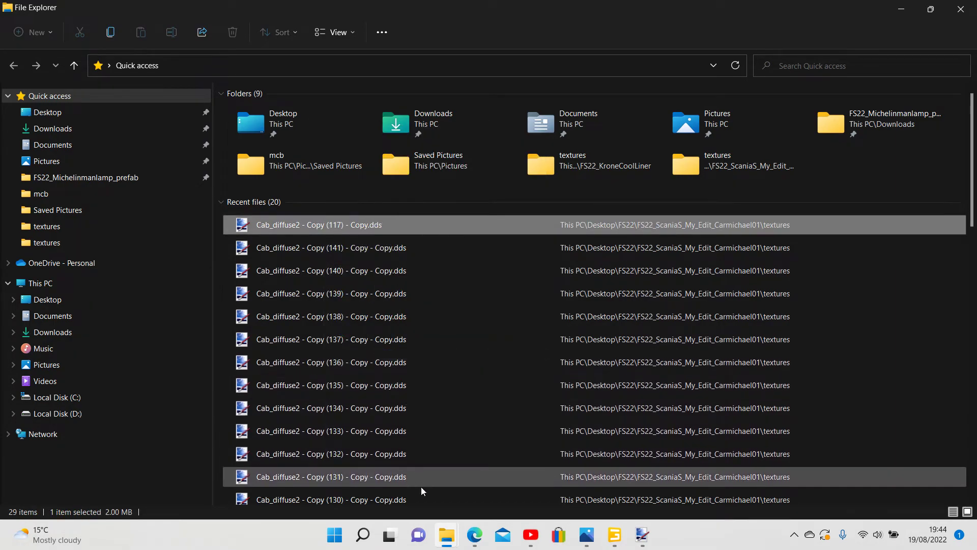
mouse_move(455, 531)
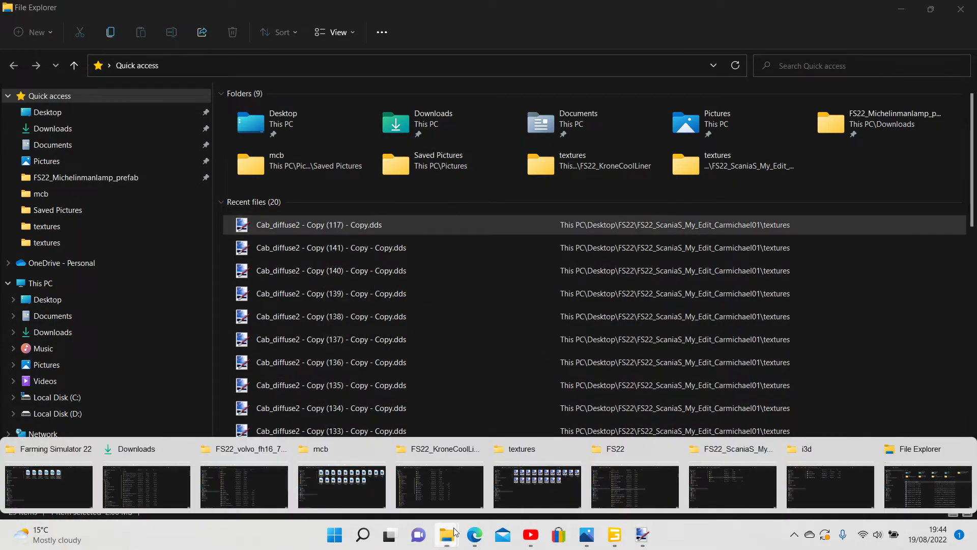
left_click(728, 482)
right_click(242, 176)
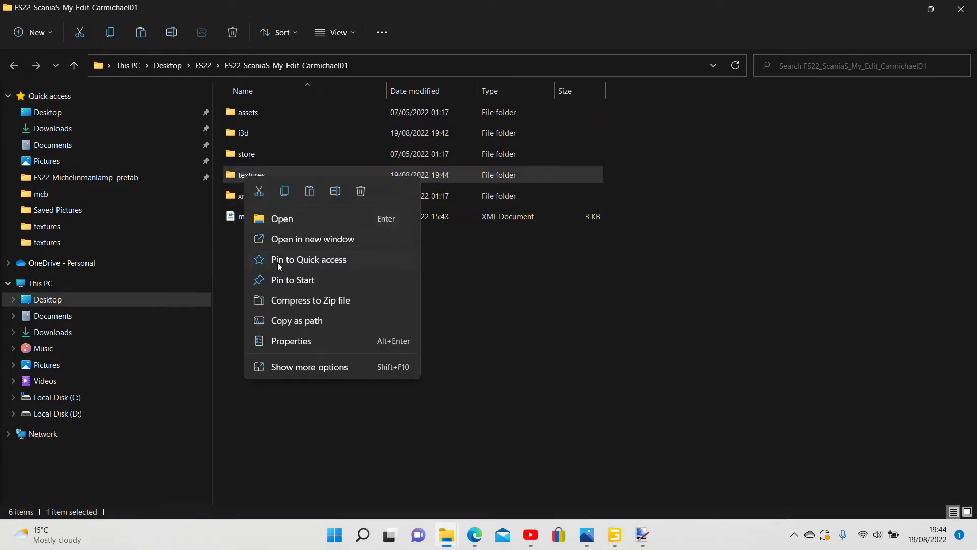
left_click(299, 367)
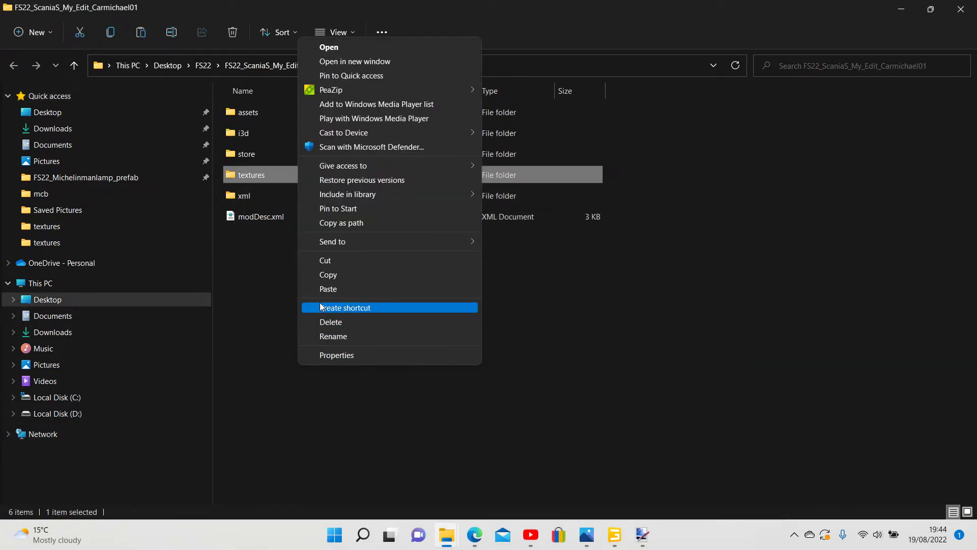
left_click(322, 289)
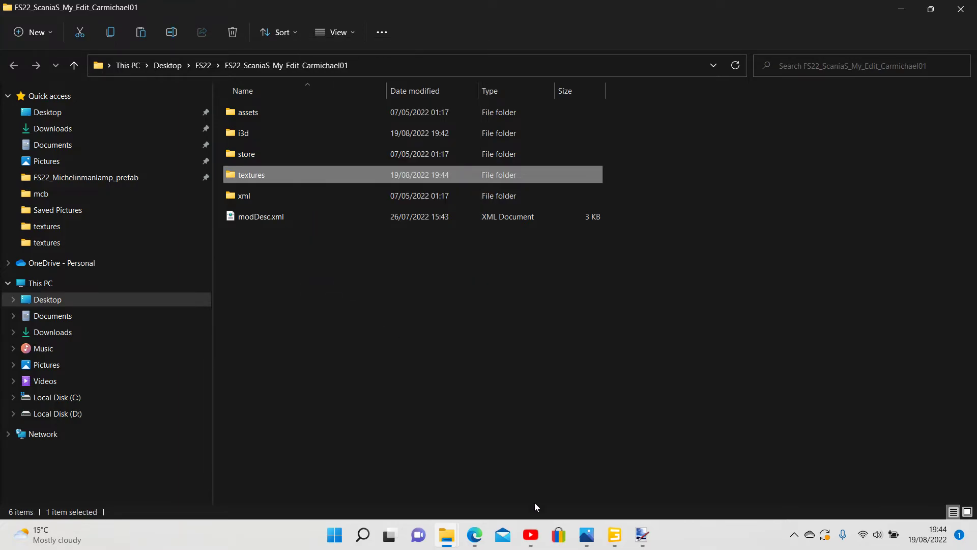
Switch to GIANTS Editor, set the Cab shape's albedo map to Cab_diffuse2 - Copy (142) - Copy - Copy.dds, deselect the cab and inspect the door stripes
left_click(613, 532)
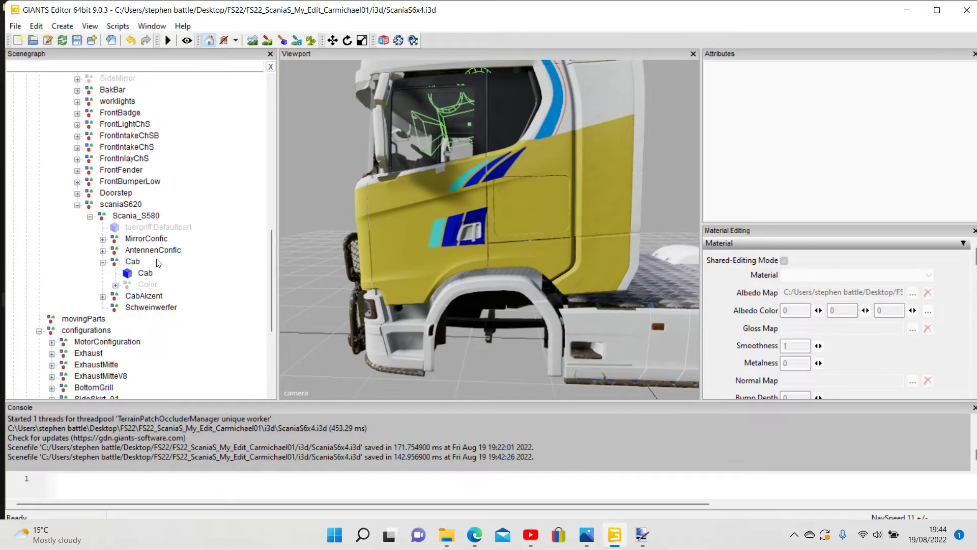
left_click(146, 273)
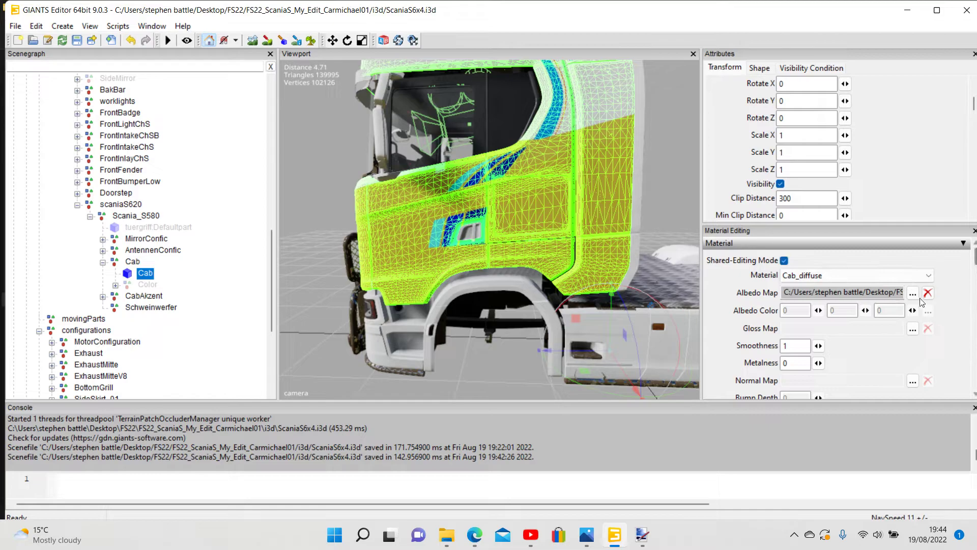
left_click(912, 293)
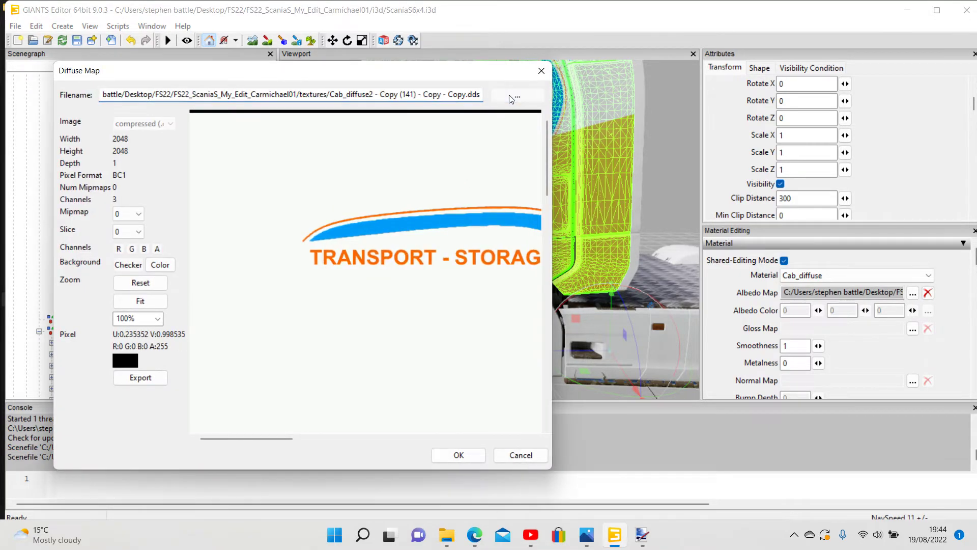
left_click(511, 95)
scroll(389, 277, "down", 10)
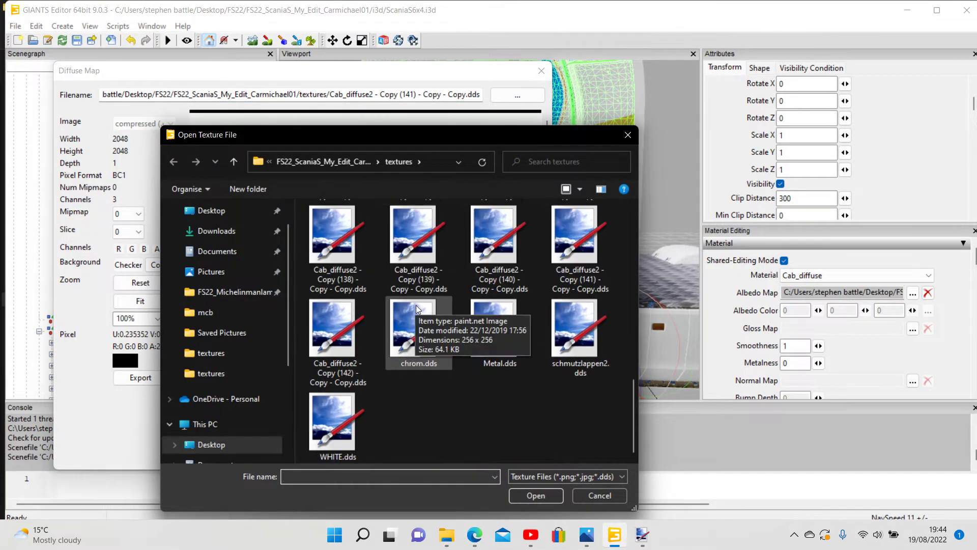
left_click(356, 368)
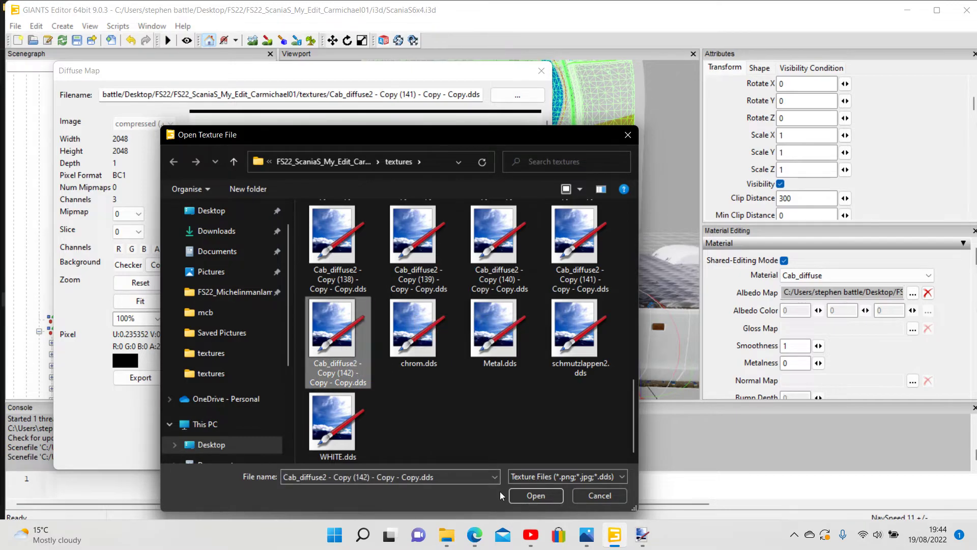
left_click(527, 495)
left_click(456, 454)
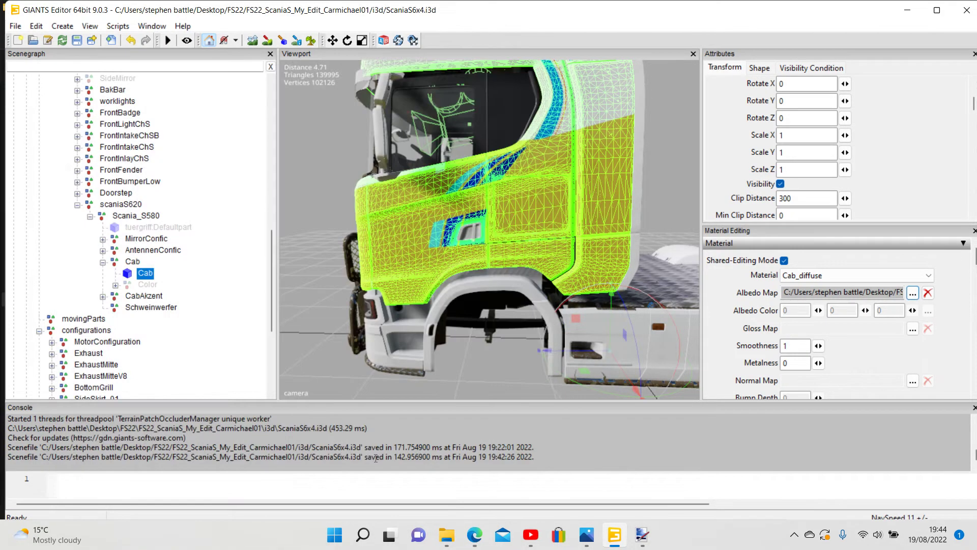
left_click(223, 342)
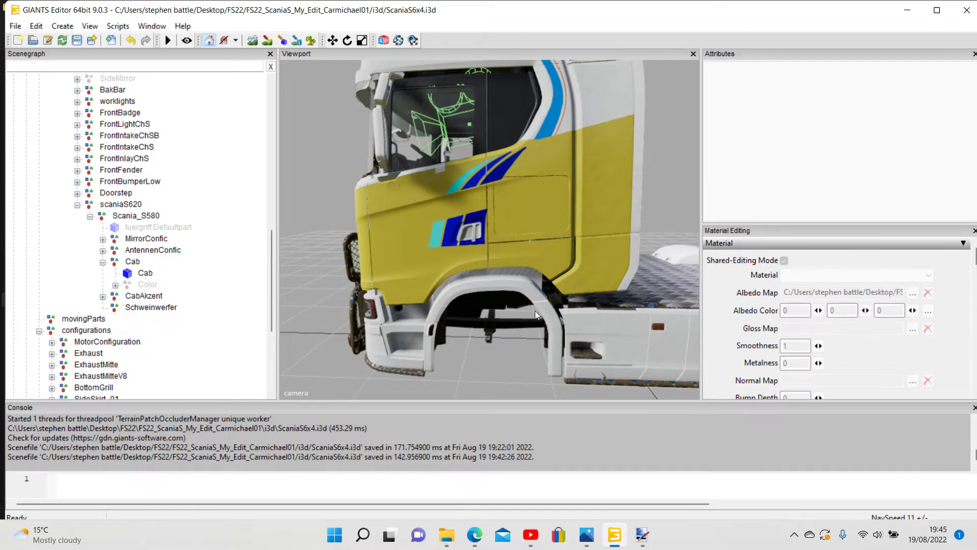
scroll(535, 311, "up", 3)
scroll(580, 292, "down", 4)
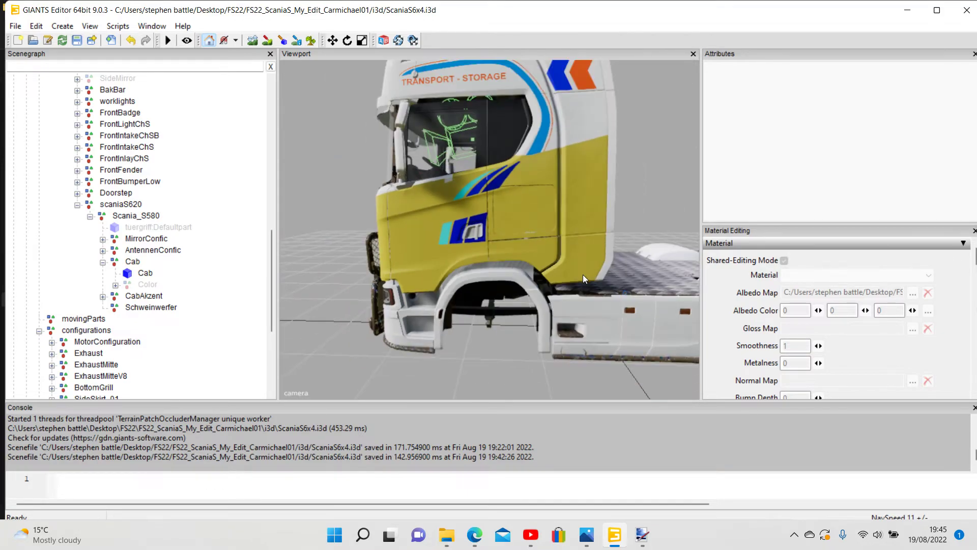
Switch to paint.net and examine the truck livery in the reference photos Scania01.jpg and Scania02.jpg
mouse_move(642, 537)
left_click(630, 508)
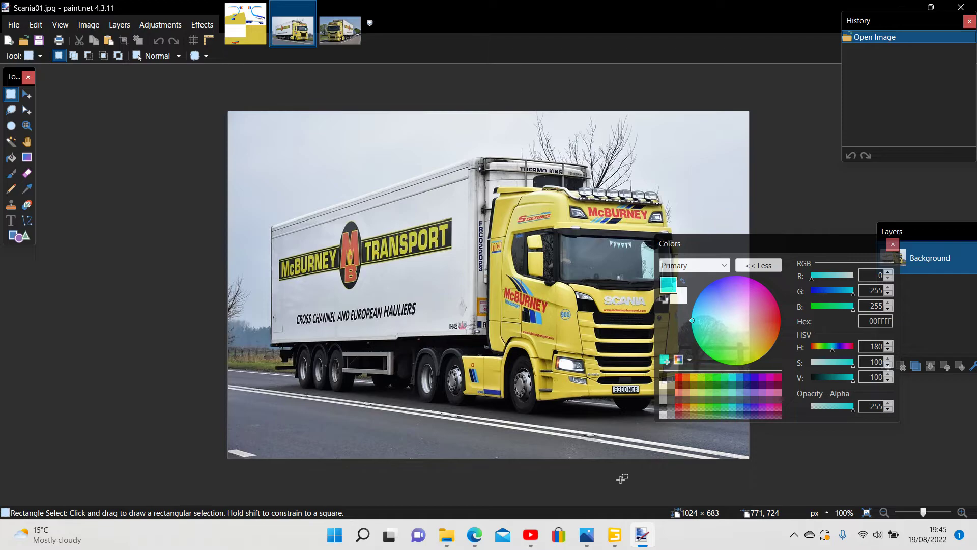
mouse_move(643, 536)
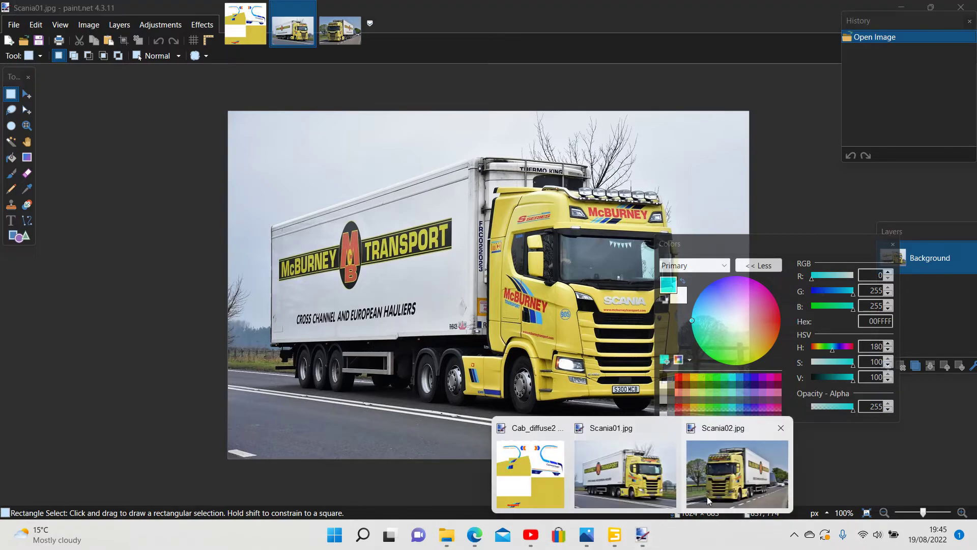
left_click(707, 496)
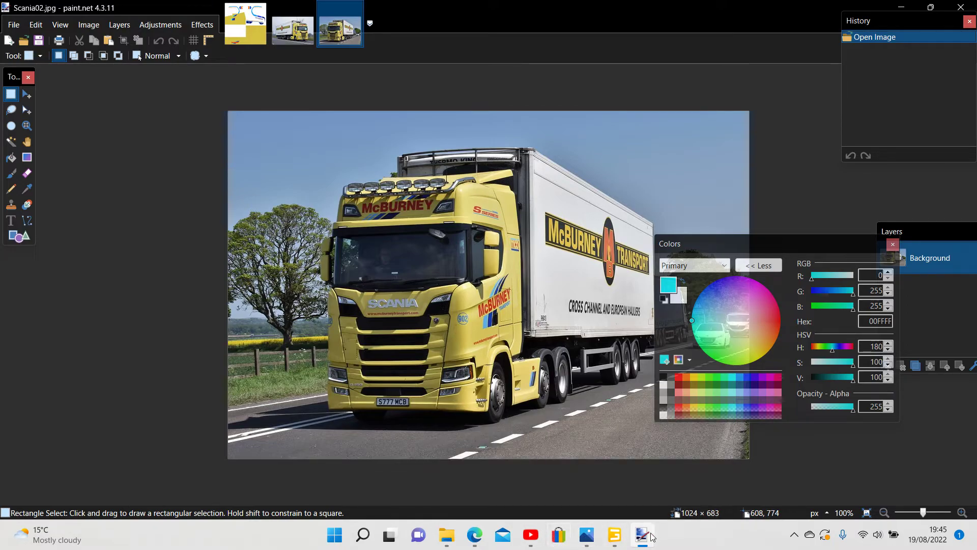
Return to the cab texture Cab_diffuse2 - Copy (117) - Copy.dds and add a new layer
mouse_move(642, 535)
left_click(539, 504)
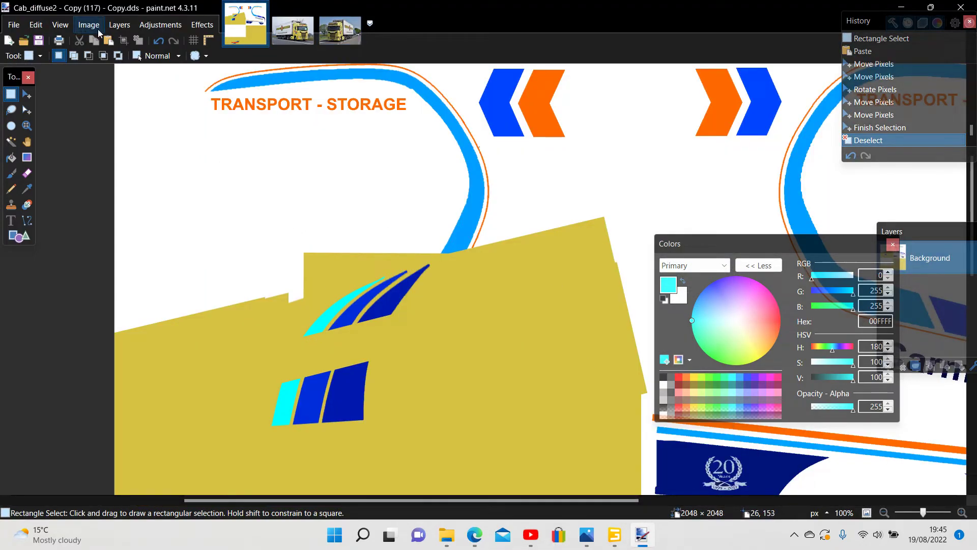
left_click(119, 24)
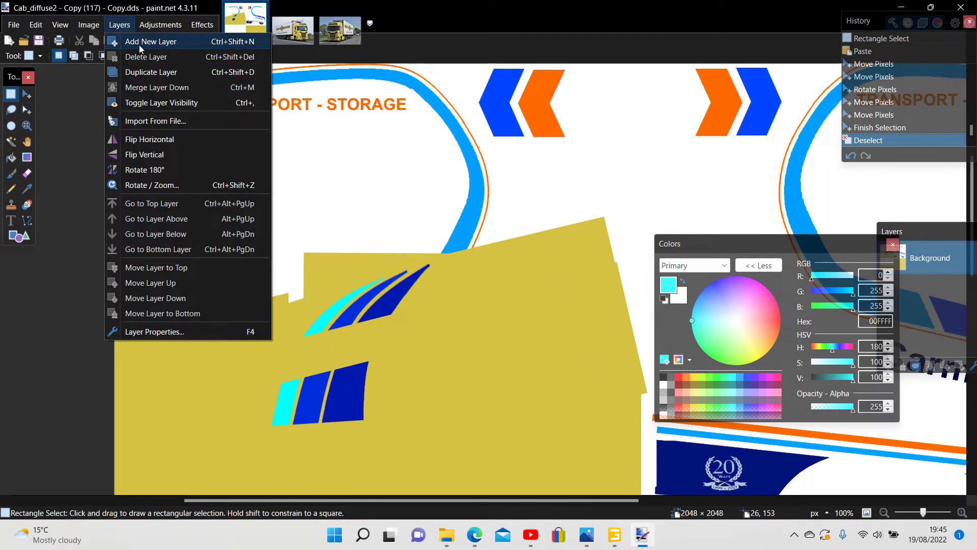
left_click(139, 43)
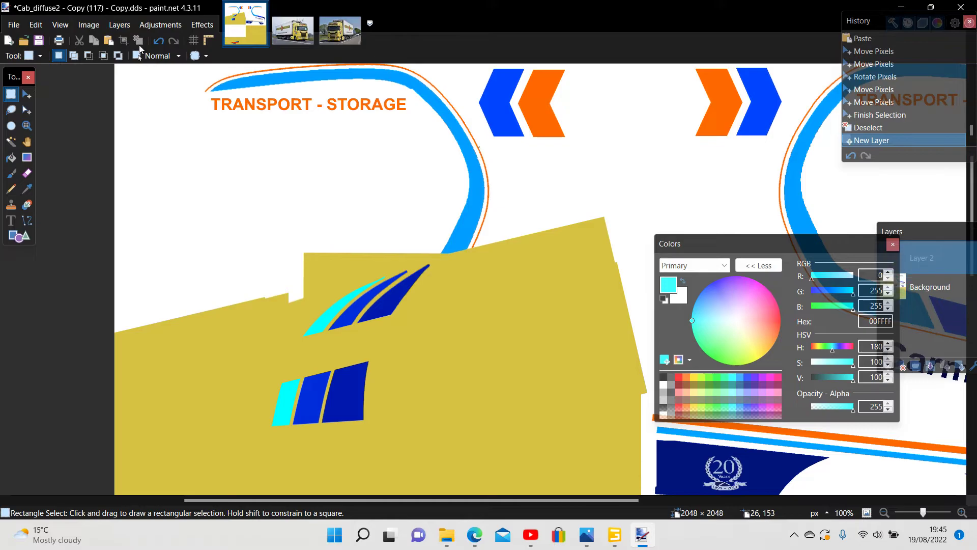
Add the text "McBURNEY" in Impact size 36, coloured red (FF0000), and place it in the gap between the upper and lower door stripes
left_click(11, 220)
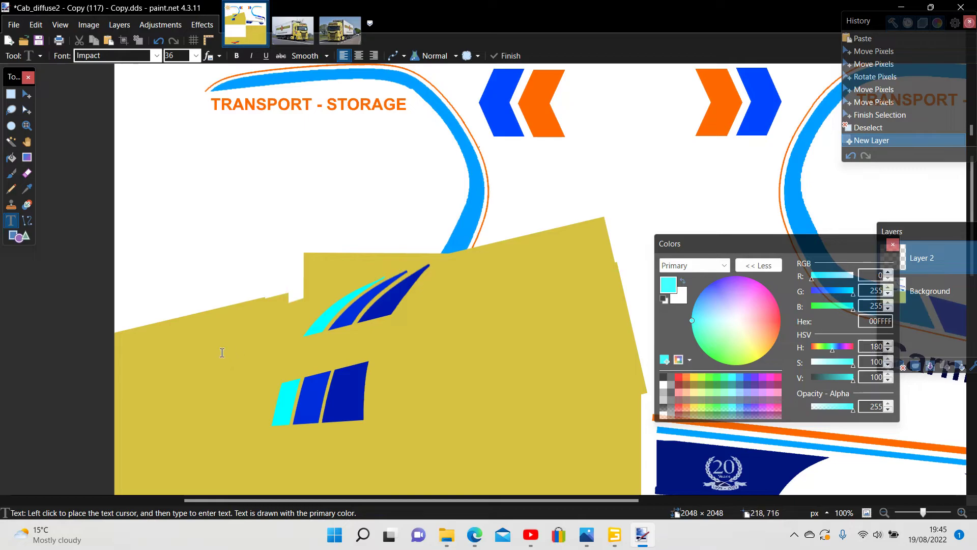
left_click(195, 357)
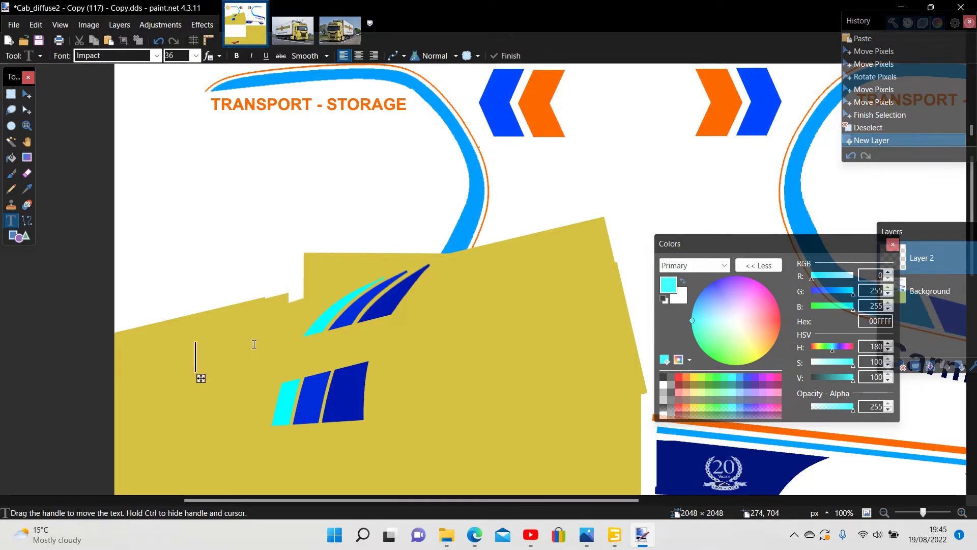
type("M")
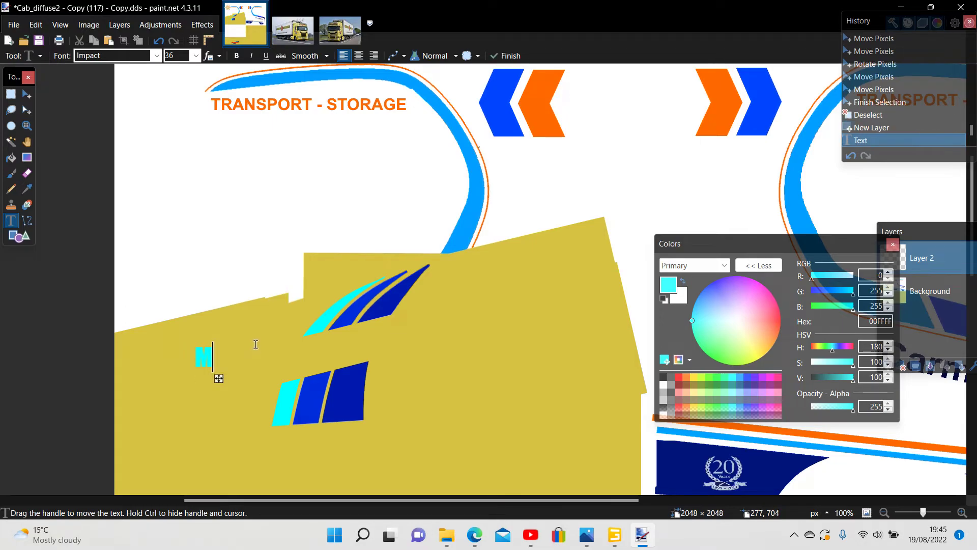
left_click(678, 377)
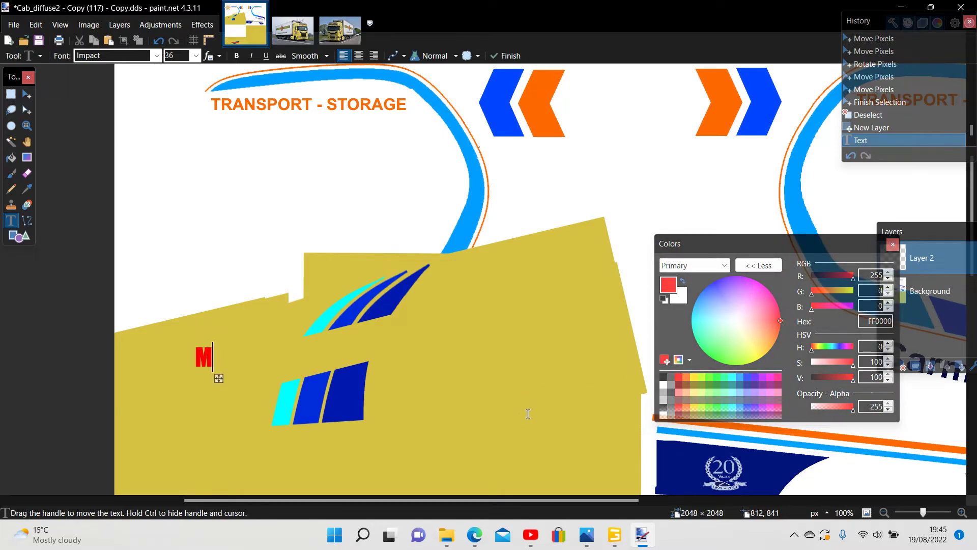
type("c")
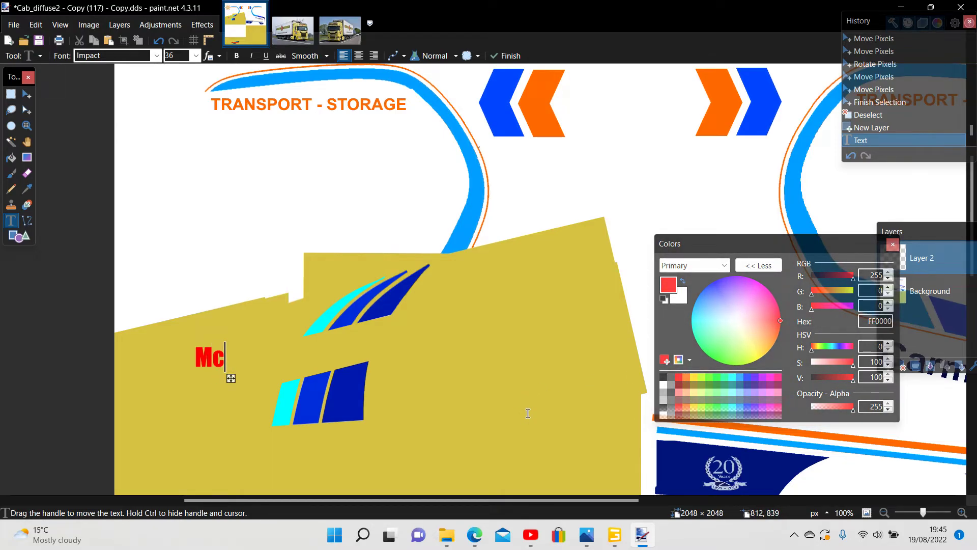
type("BUR")
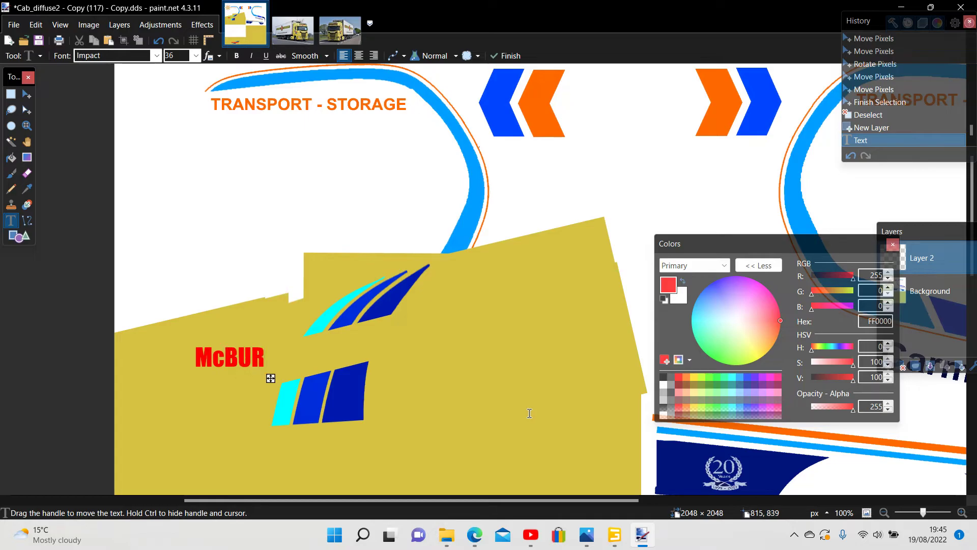
type("NEY")
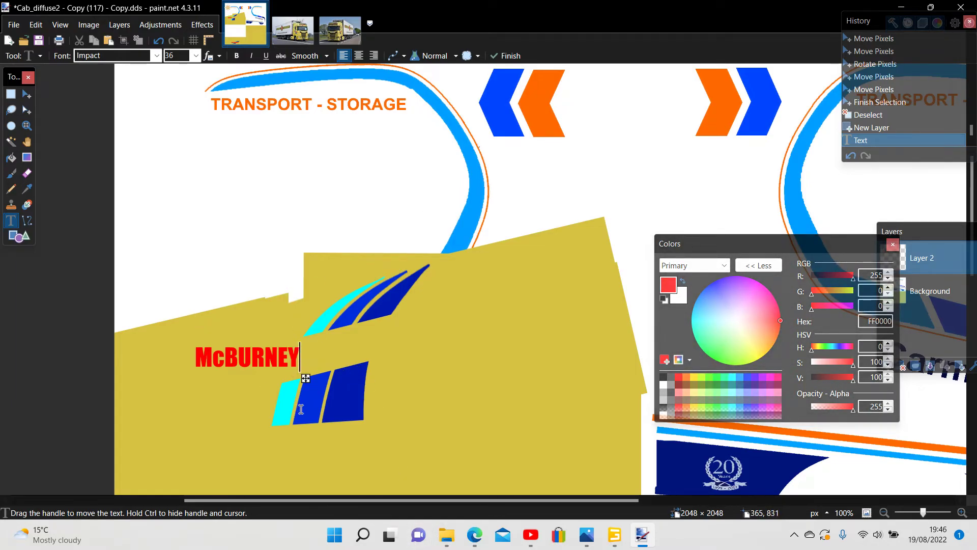
left_click_drag(310, 382, 399, 374)
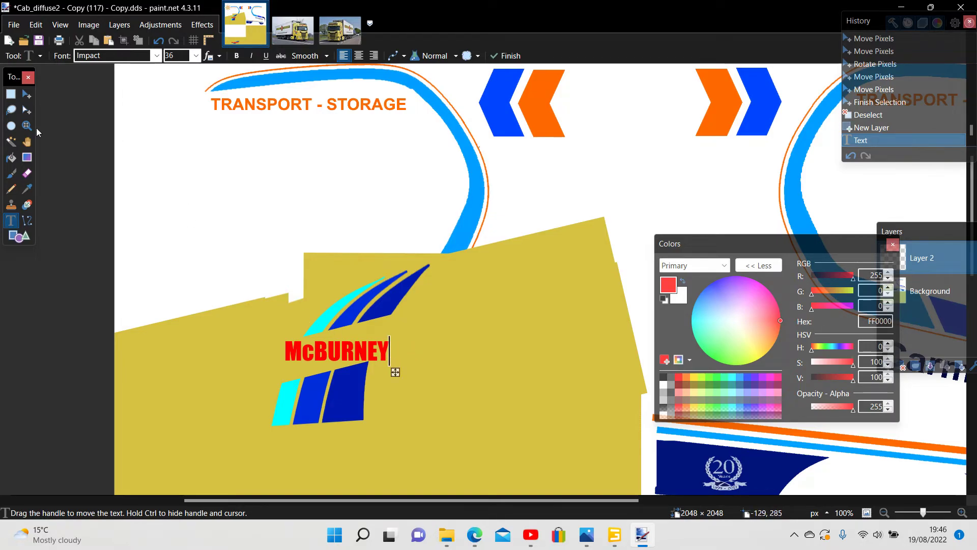
Select the whole text layer and rotate its pixels counterclockwise by about 14.8° to slant the McBURNEY lettering
left_click(11, 96)
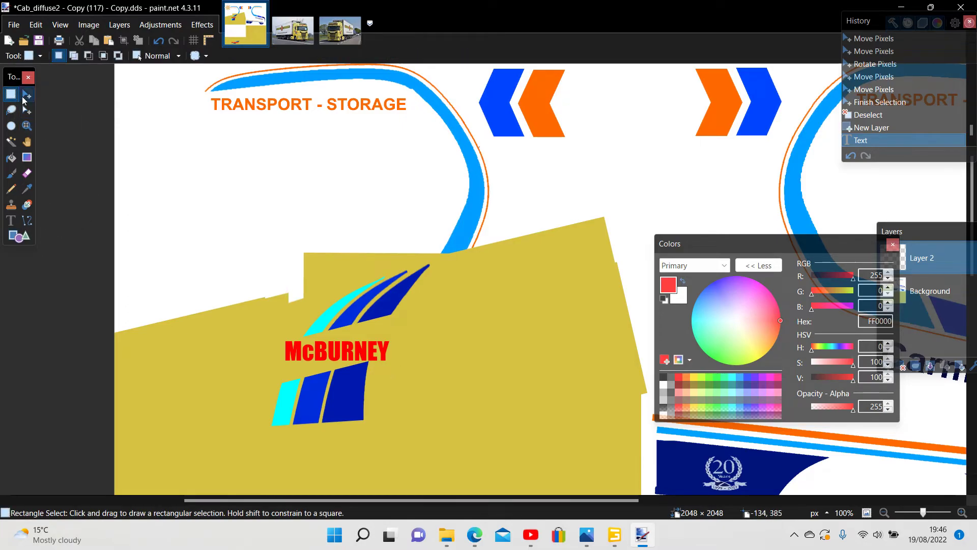
left_click(27, 94)
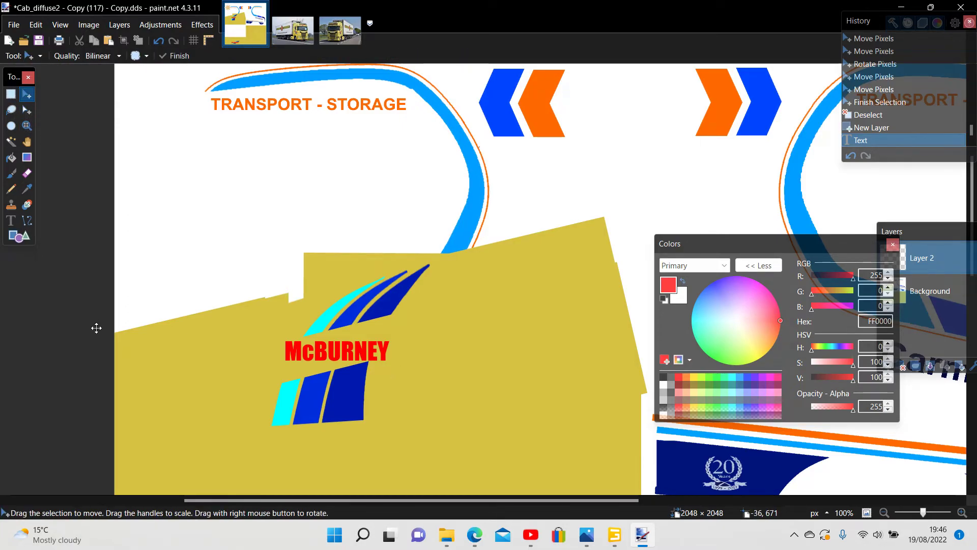
key("ctrl+a")
left_click_drag(97, 328, 94, 330)
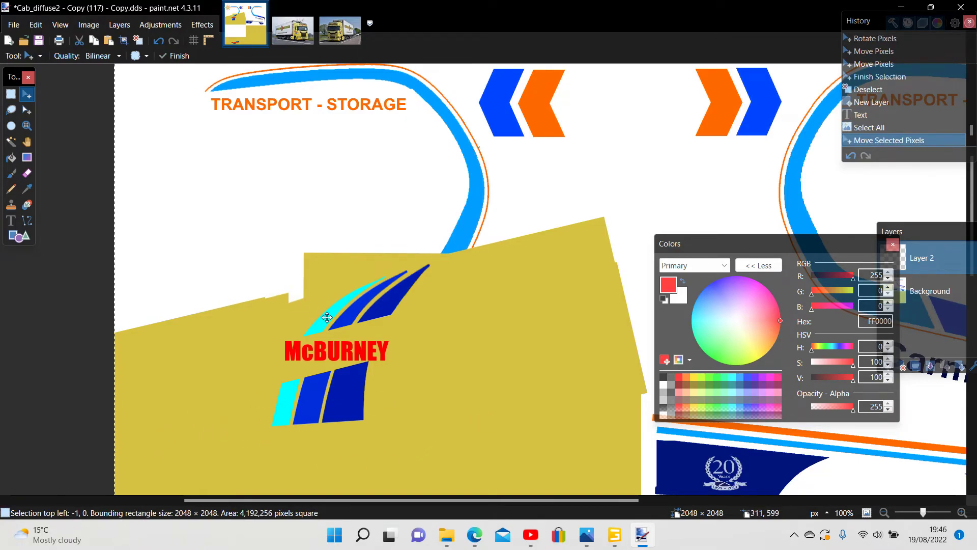
scroll(417, 341, "down", 2)
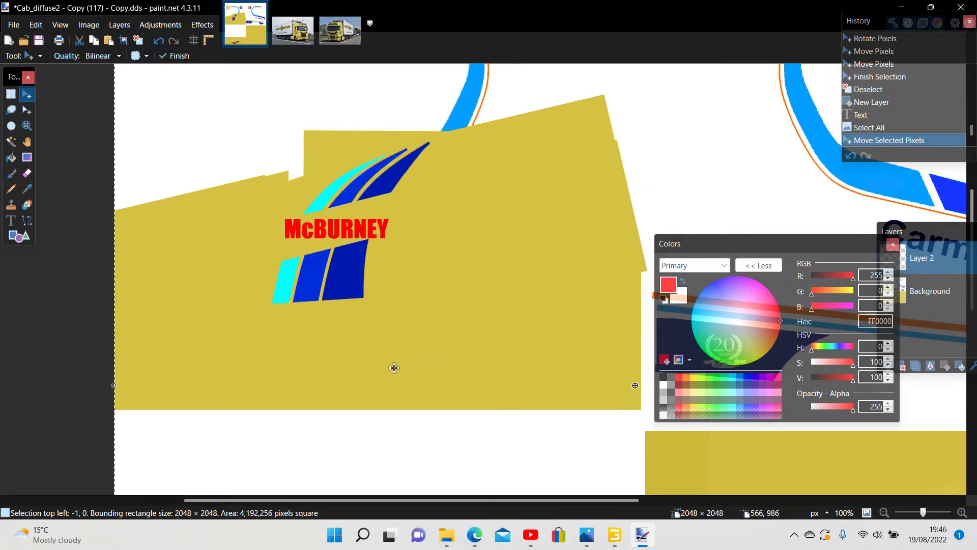
scroll(397, 365, "down", 5)
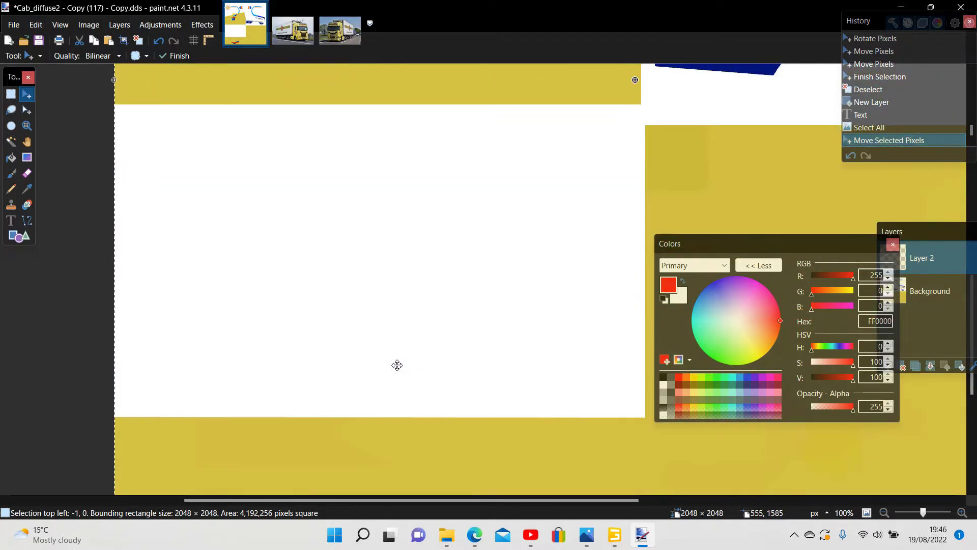
scroll(397, 365, "down", 3)
left_click_drag(100, 424, 285, 481)
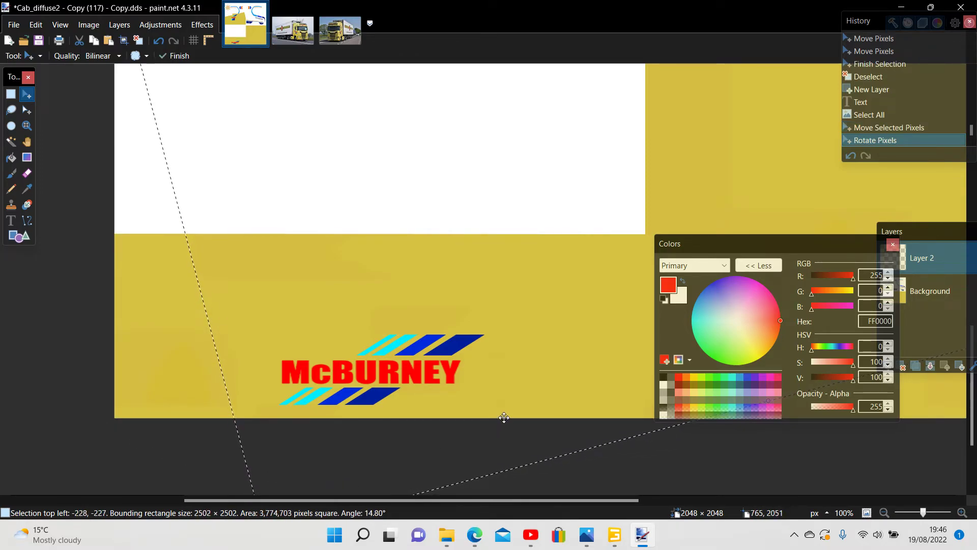
Adjust the rotation of the McBURNEY lettering to about 14.5° and move it into the gap between the upper and lower slanted stripes
scroll(504, 417, "up", 3)
scroll(503, 413, "up", 1)
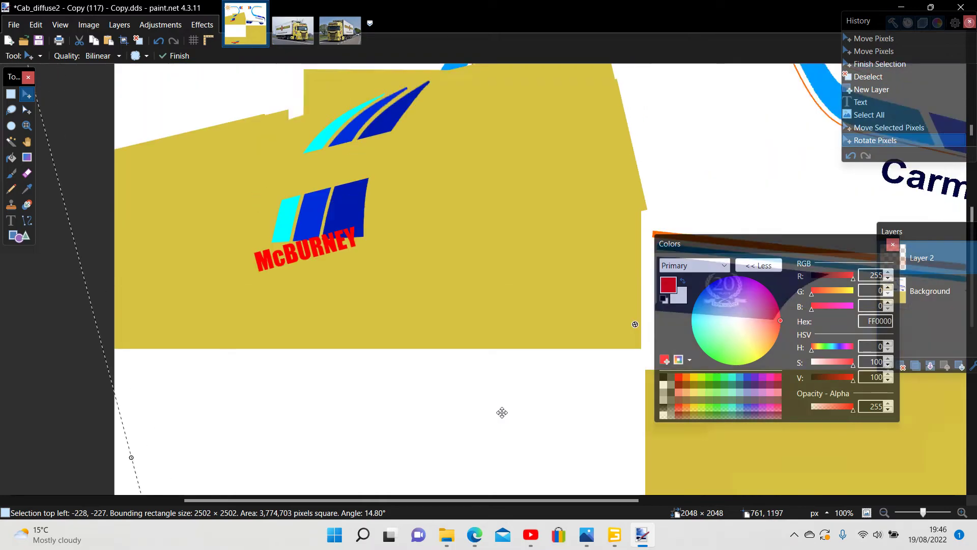
scroll(502, 412, "up", 1)
scroll(502, 412, "up", 1)
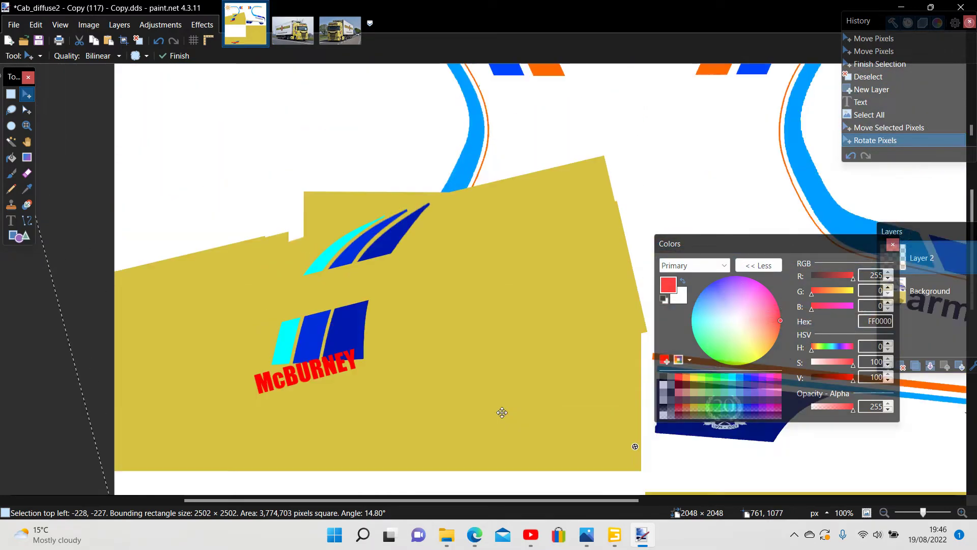
scroll(503, 413, "up", 1)
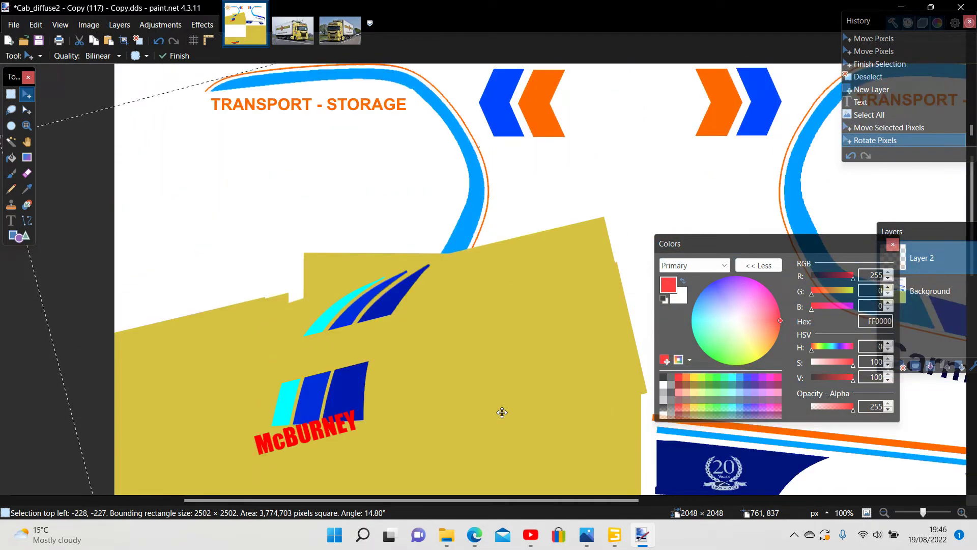
scroll(502, 412, "up", 1)
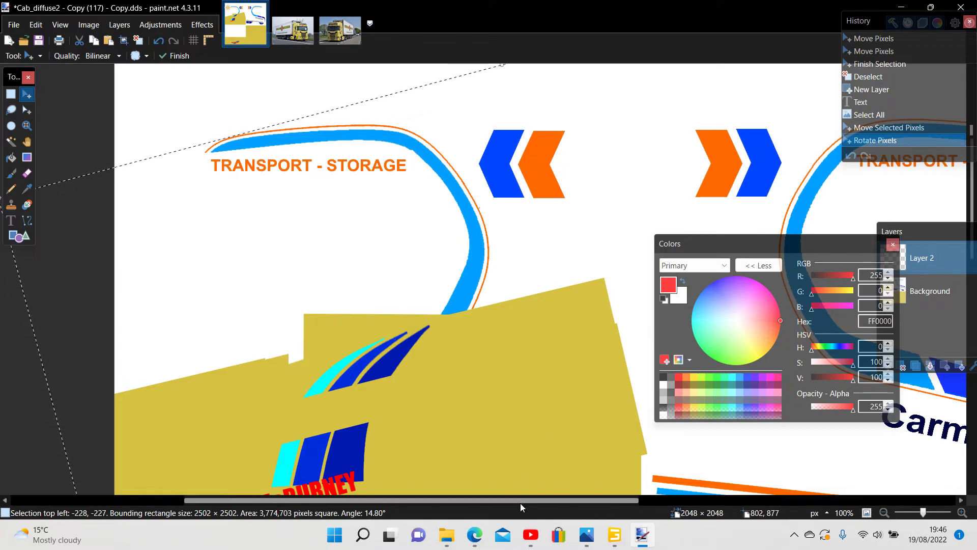
left_click_drag(520, 502, 498, 495)
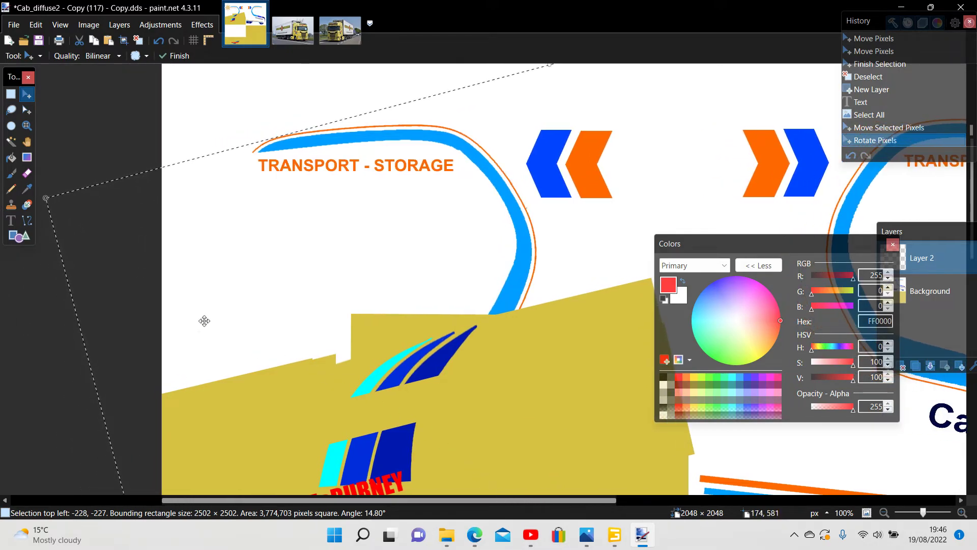
left_click_drag(43, 193, 95, 148)
left_click_drag(453, 409, 476, 374)
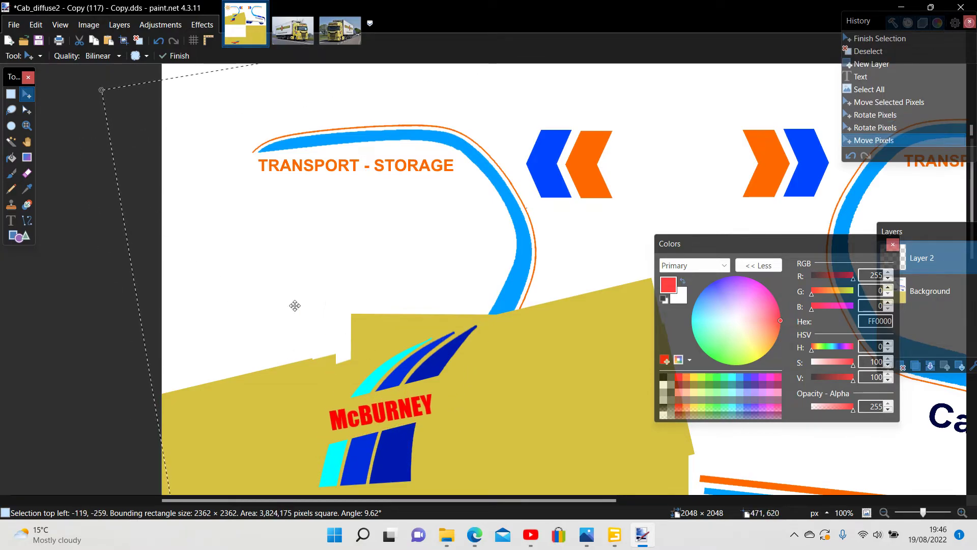
left_click_drag(97, 79, 87, 149)
left_click_drag(589, 451, 584, 420)
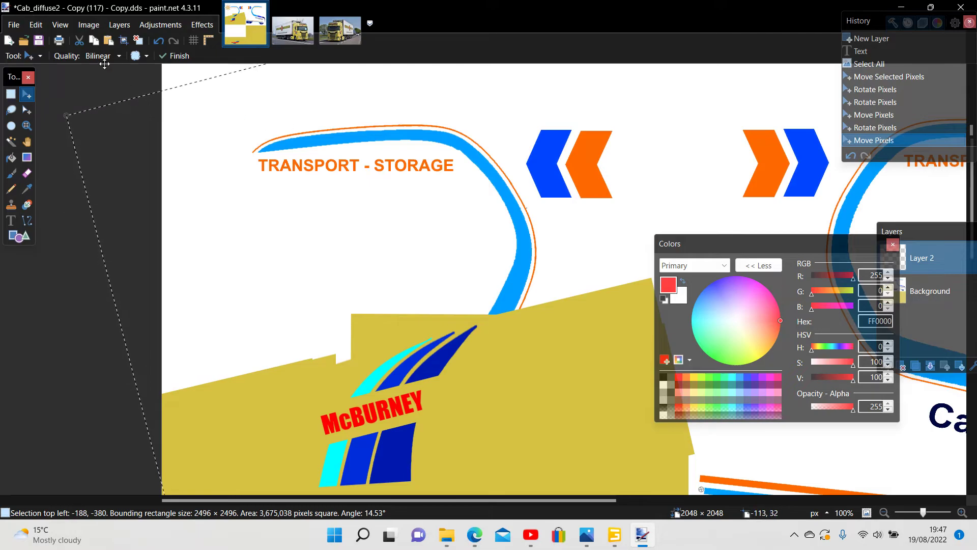
Stretch the McBURNEY lettering slightly taller and move it back between the upper and lower stripes
left_click(60, 24)
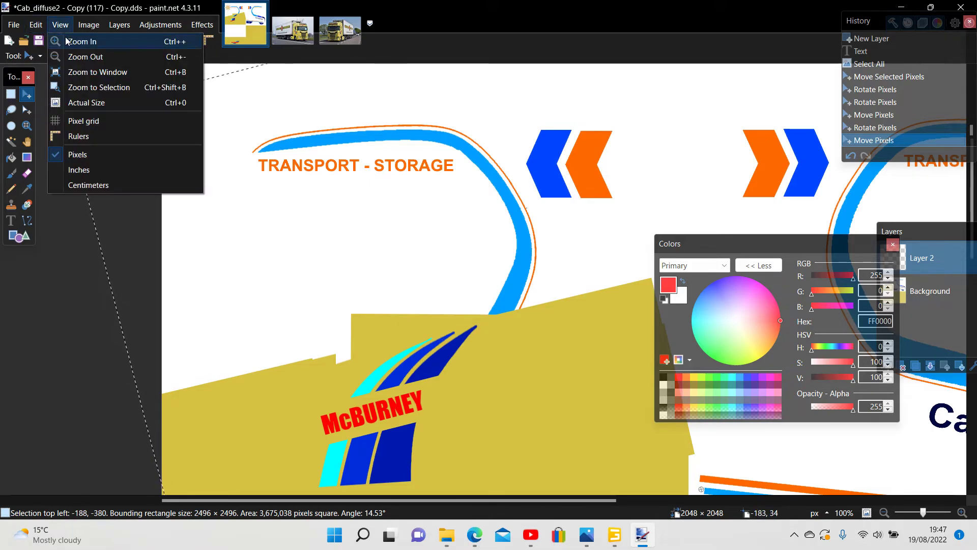
left_click(76, 56)
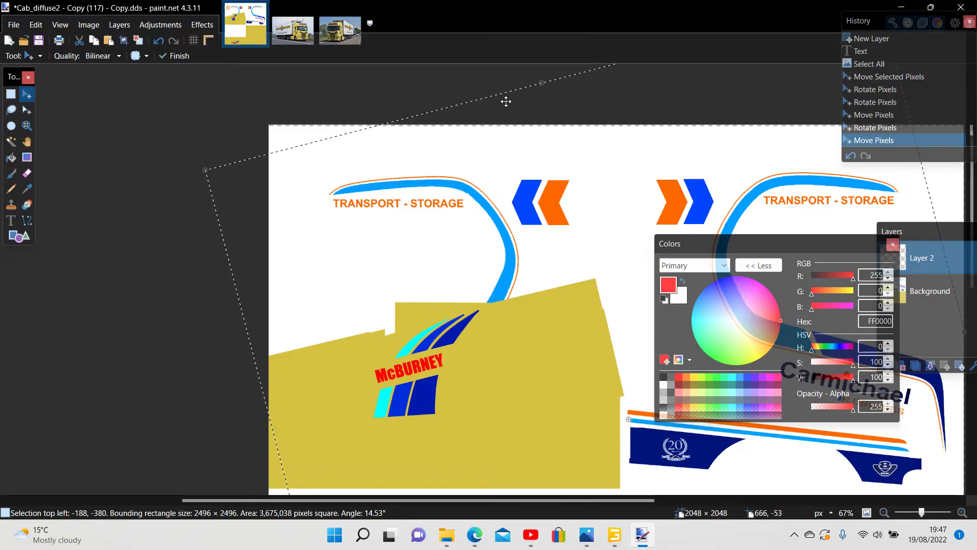
left_click_drag(541, 85, 504, 3)
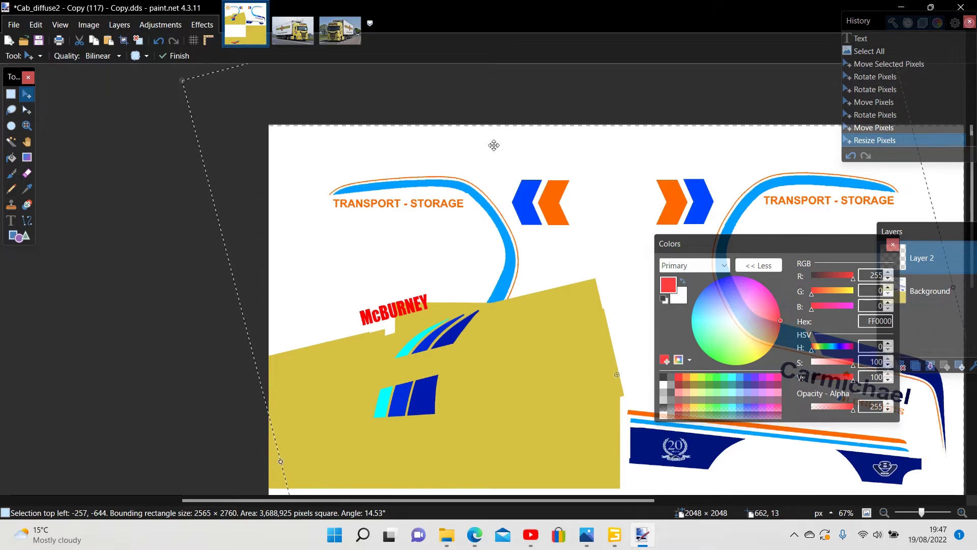
left_click_drag(515, 264, 537, 320)
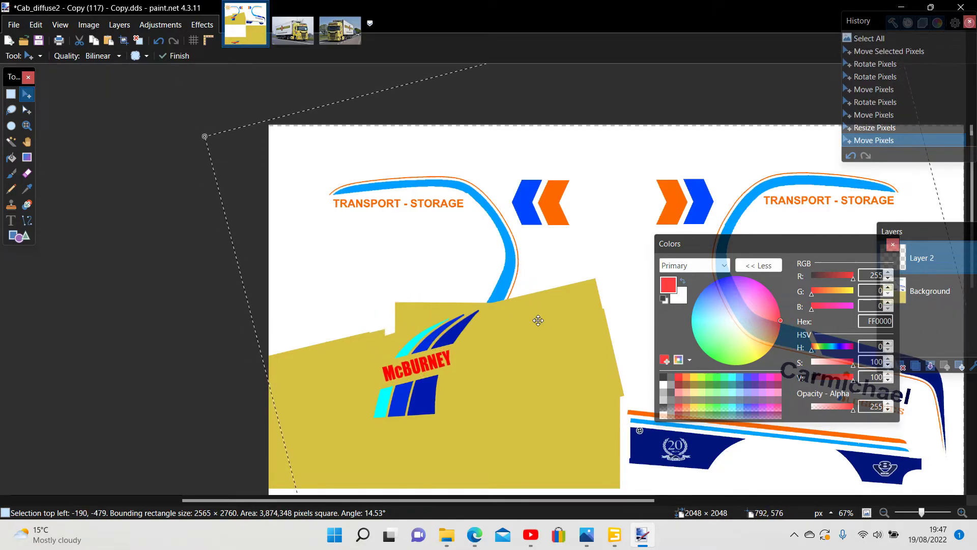
Widen the McBURNEY lettering beyond the lower stripes and recentre it in the gap
scroll(278, 288, "down", 3)
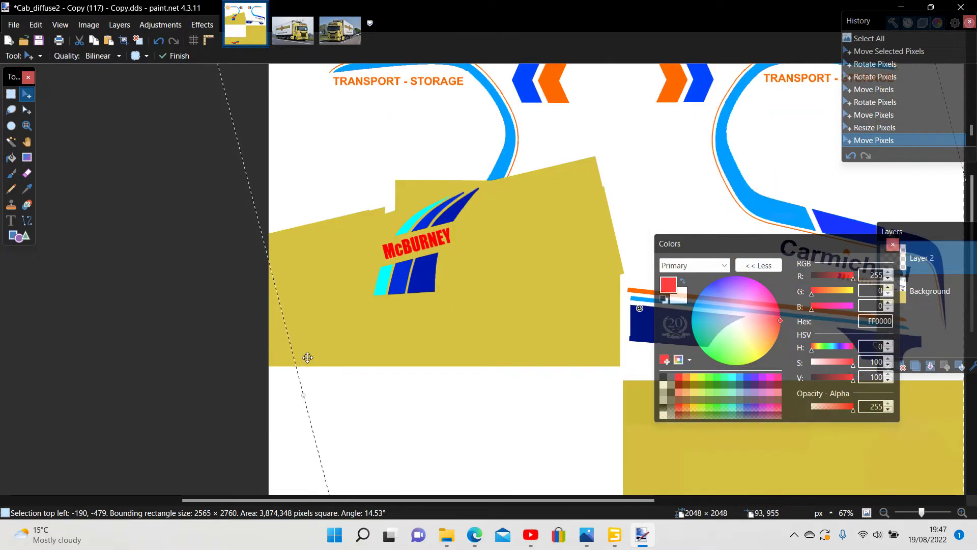
left_click_drag(304, 396, 57, 456)
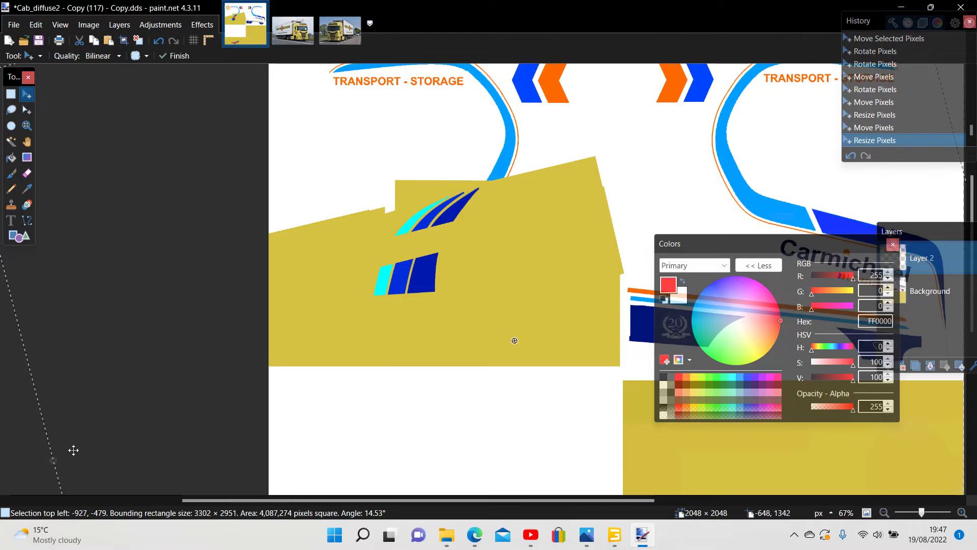
left_click_drag(301, 401, 500, 351)
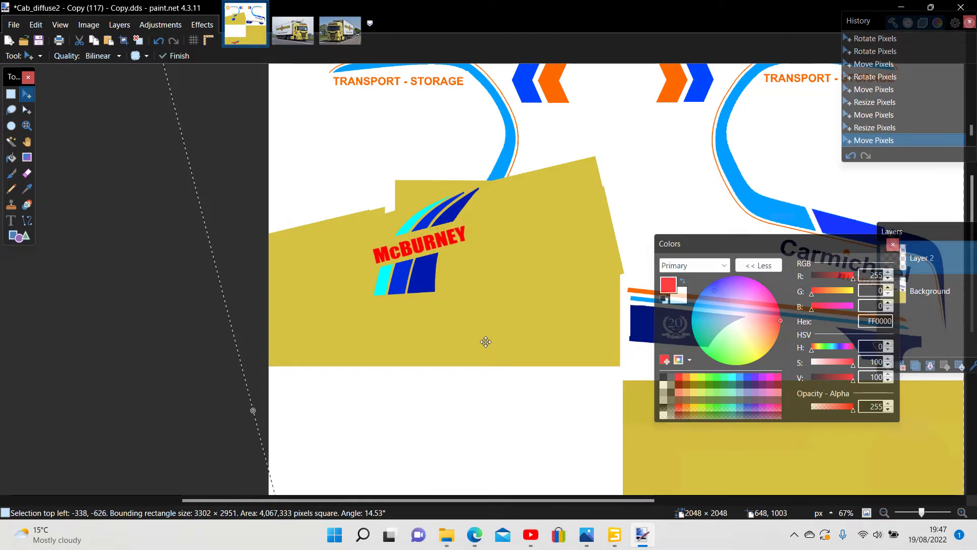
Compare the door lettering with Scania01.jpg and Scania02.jpg, widen McBURNEY further on the cab texture and move it back between the stripes
left_click(304, 45)
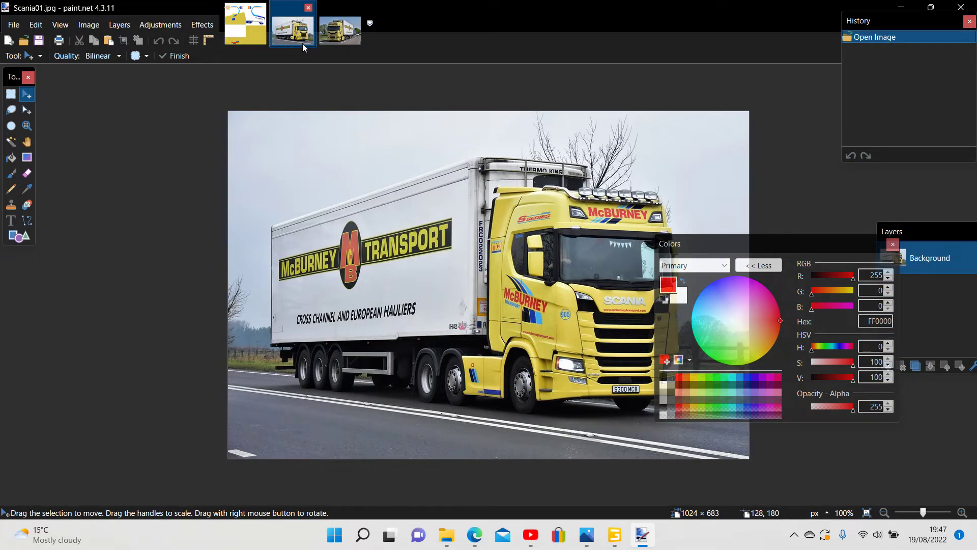
left_click(334, 37)
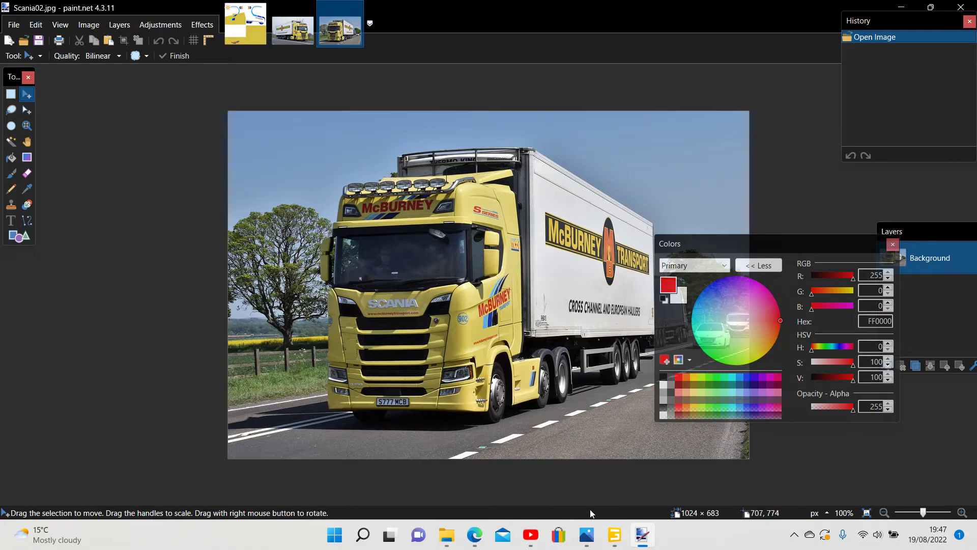
mouse_move(643, 542)
left_click(527, 491)
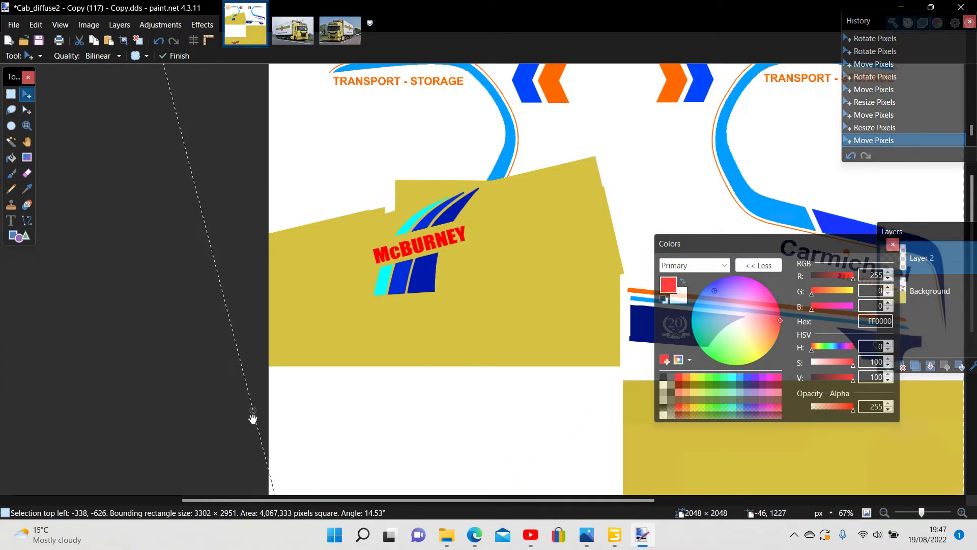
left_click_drag(250, 412, 5, 469)
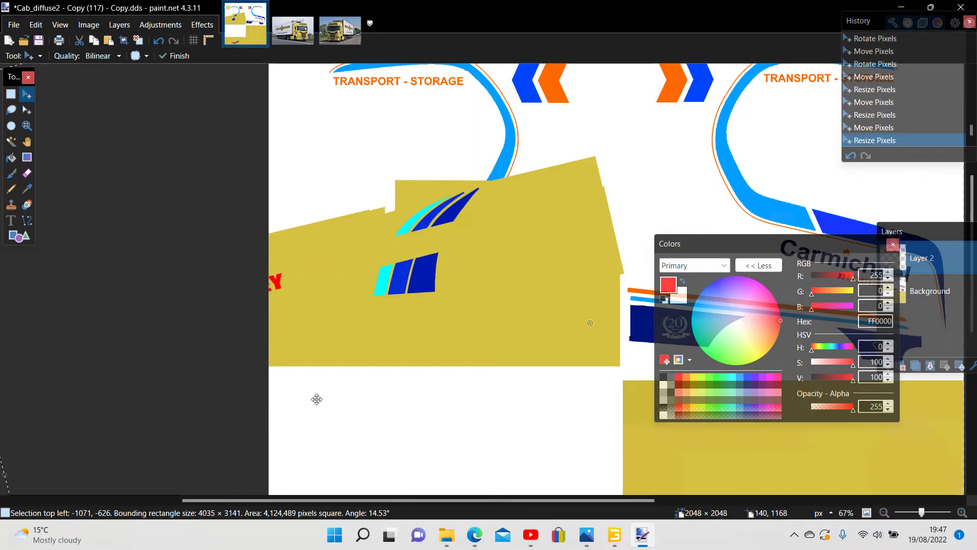
left_click_drag(363, 393, 511, 348)
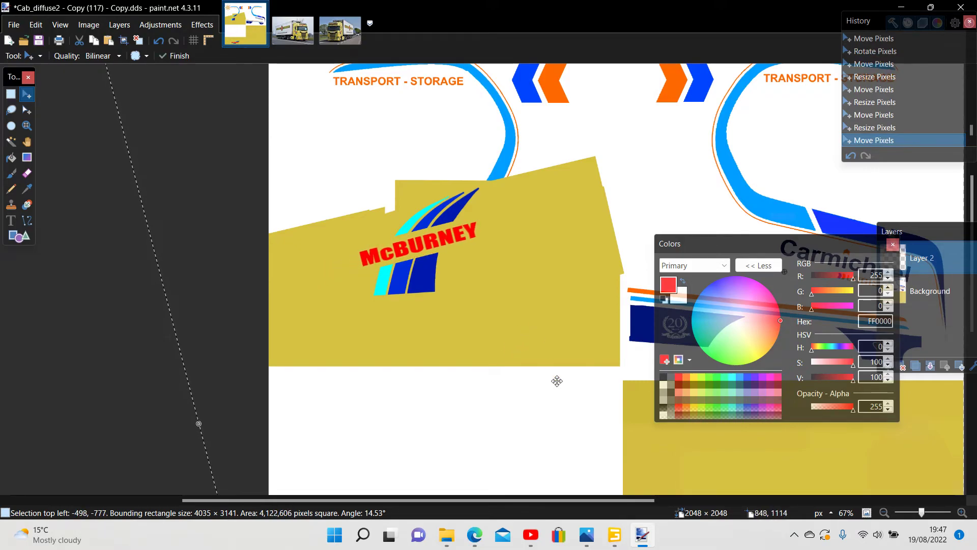
Increase the height of the widened McBURNEY lettering and place it back in the gap between the stripes
scroll(557, 381, "up", 6)
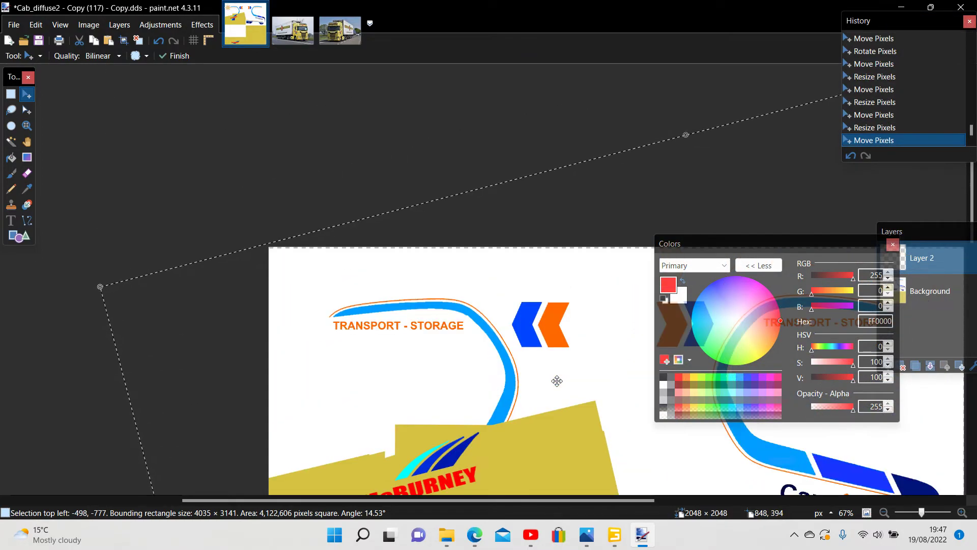
left_click_drag(690, 171, 630, 22)
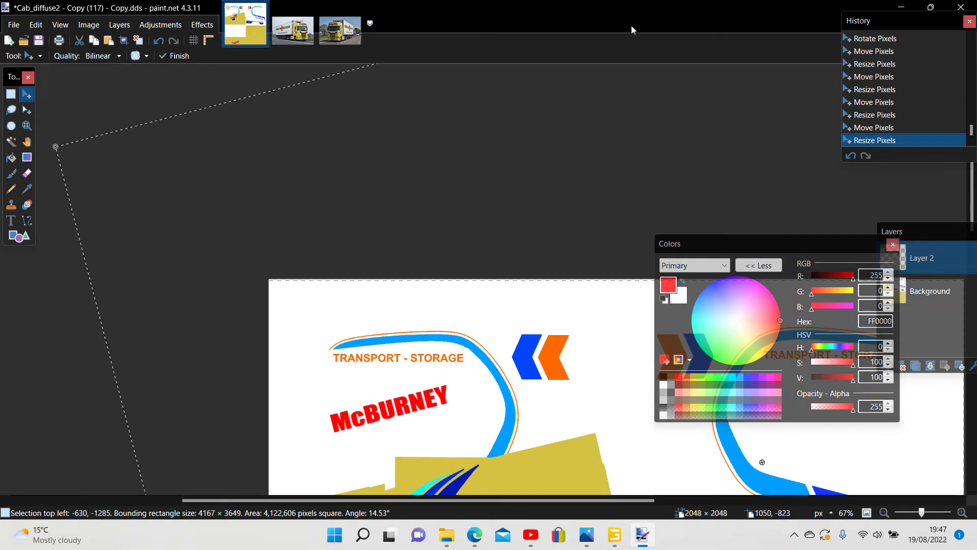
scroll(559, 234, "down", 4)
left_click_drag(542, 234, 572, 346)
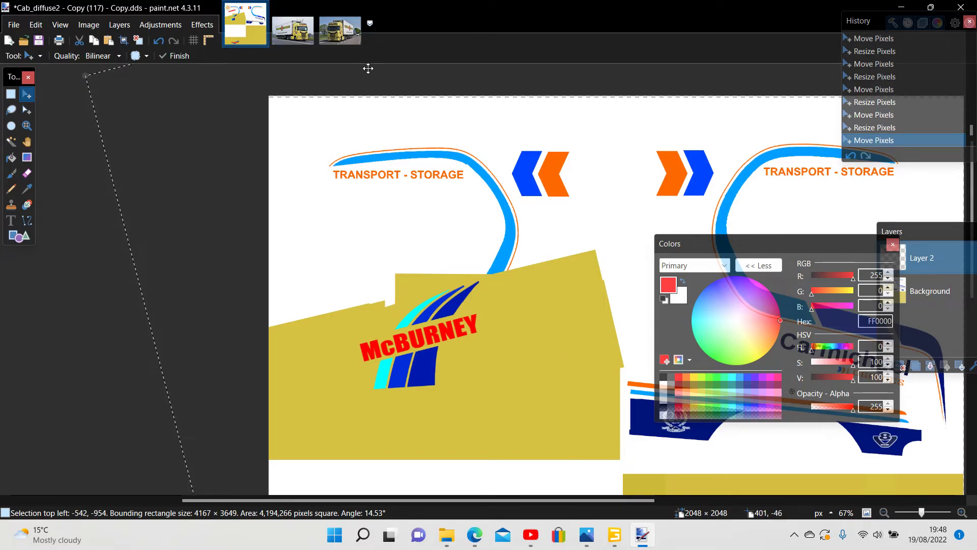
Check the reference photos again, stretch McBURNEY wider on the cab texture and reposition it so it extends past both sides of the stripes
left_click(306, 38)
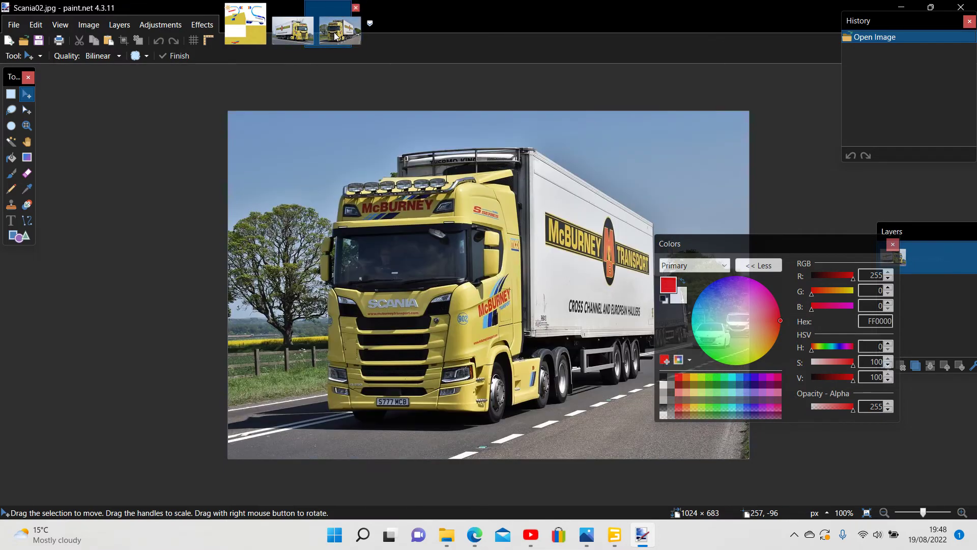
left_click(334, 32)
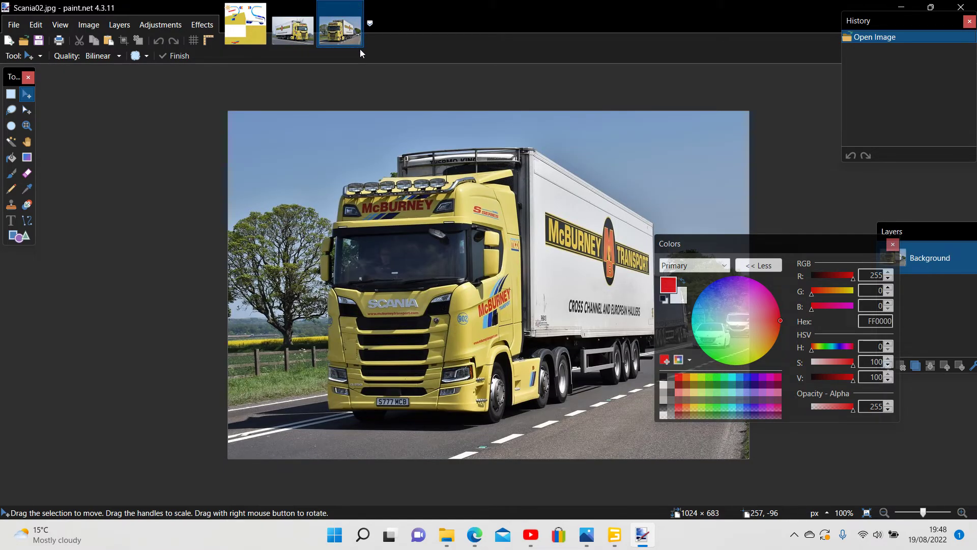
left_click(257, 38)
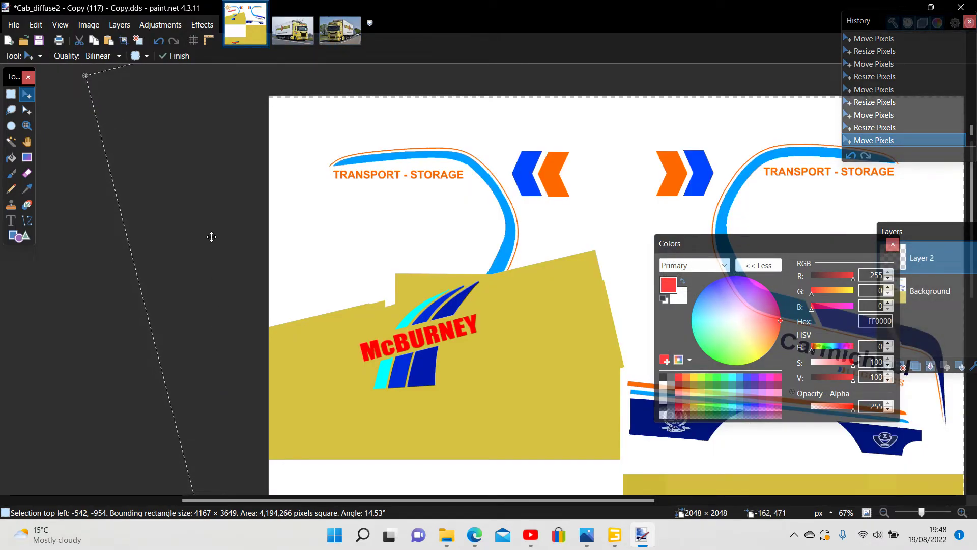
scroll(204, 306, "down", 4)
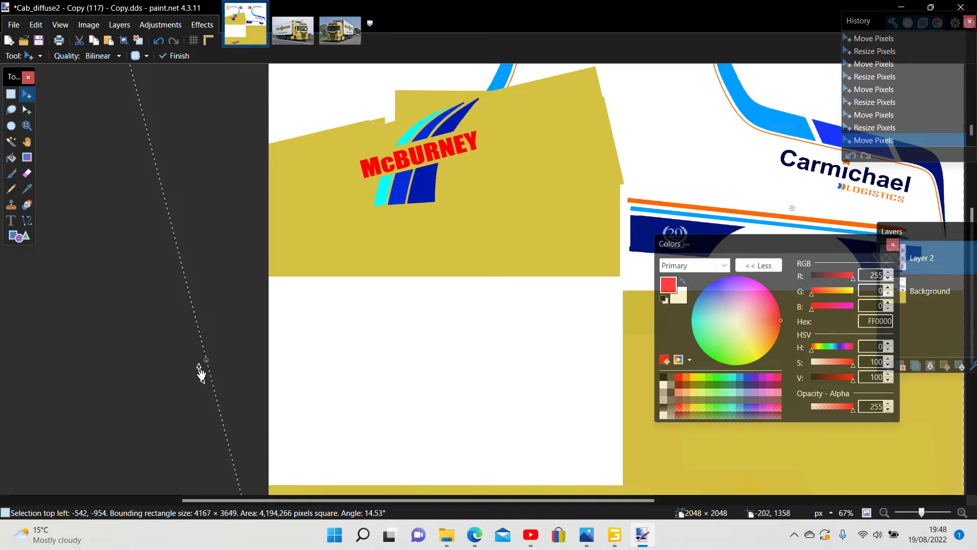
left_click_drag(206, 360, 16, 412)
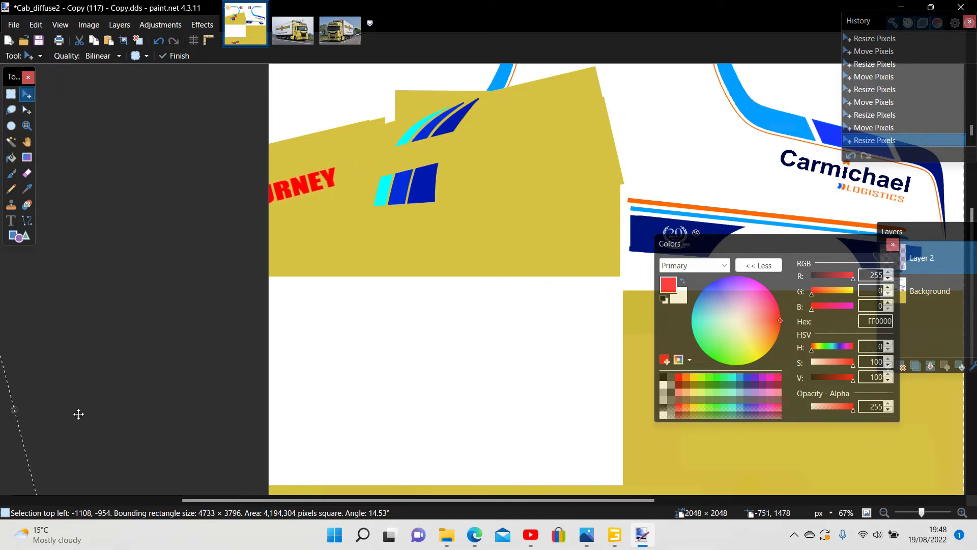
left_click_drag(342, 342, 504, 300)
Compare the size and position of the McBURNEY door lettering on the cab texture with the photos Scania01.jpg and Scania02.jpg
left_click(299, 34)
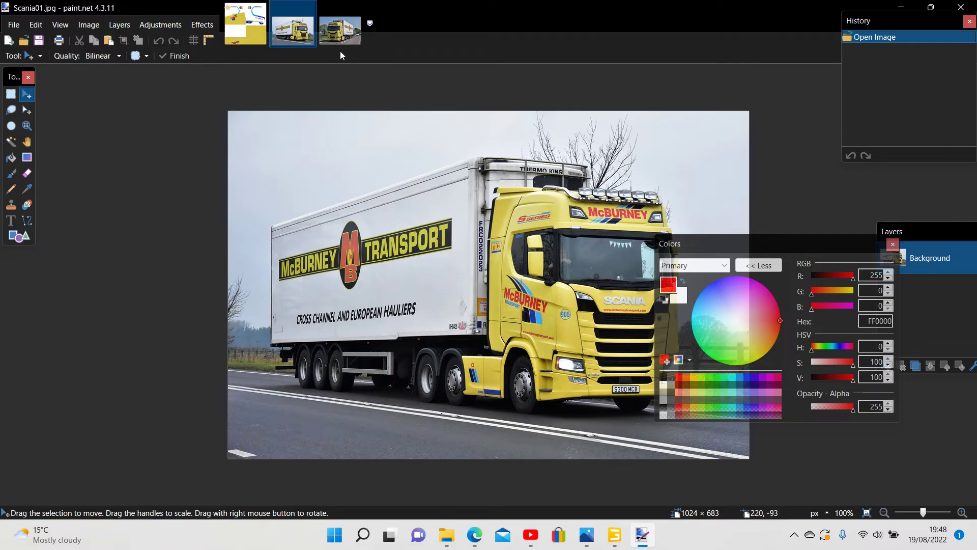
left_click(342, 39)
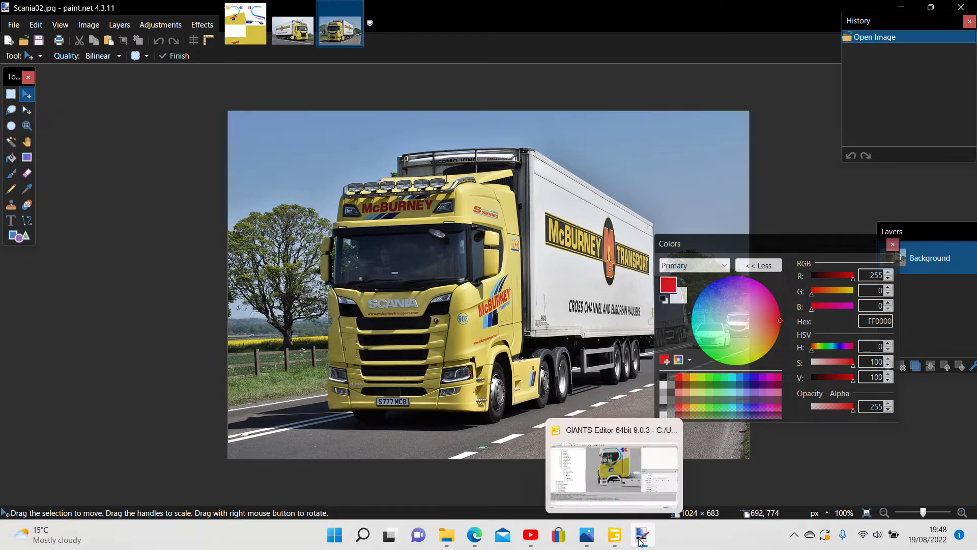
mouse_move(640, 540)
left_click(554, 481)
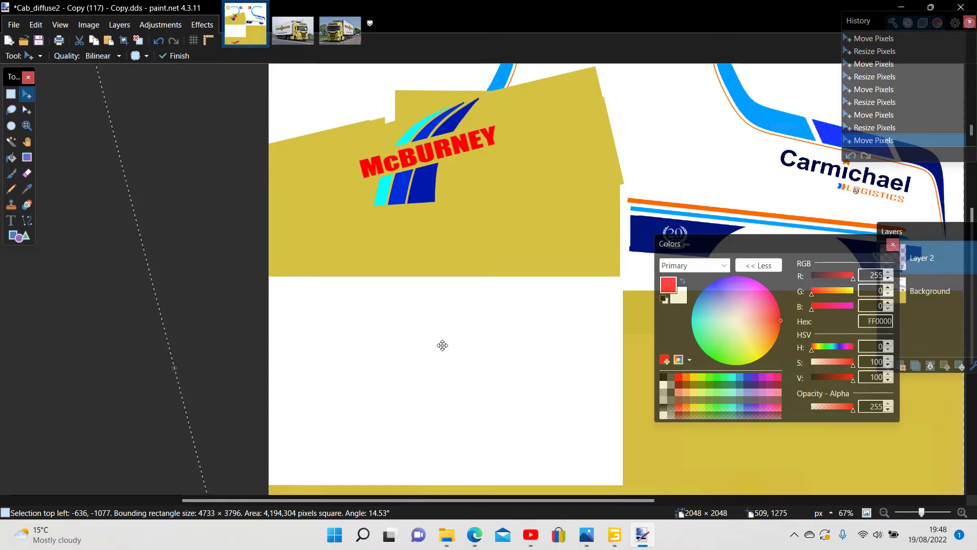
left_click(642, 535)
left_click(586, 464)
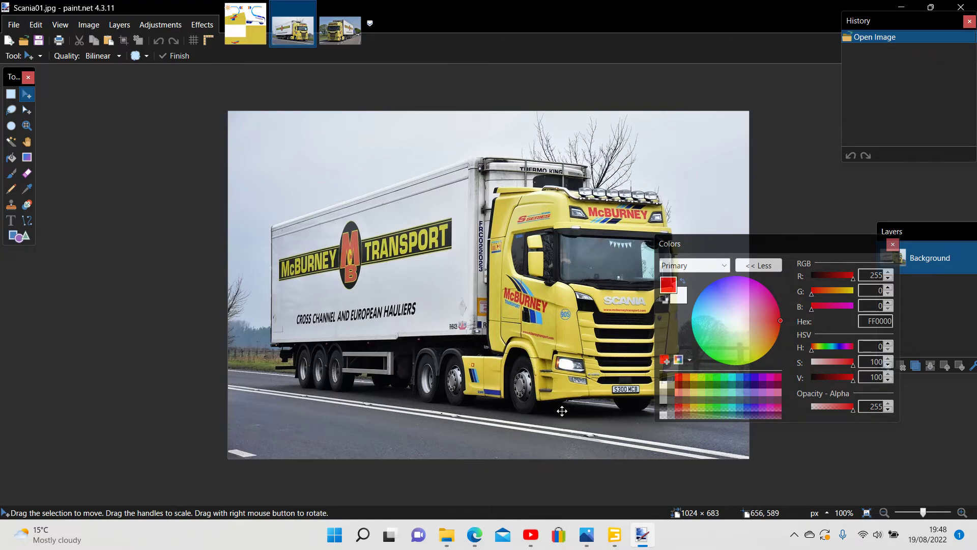
mouse_move(636, 533)
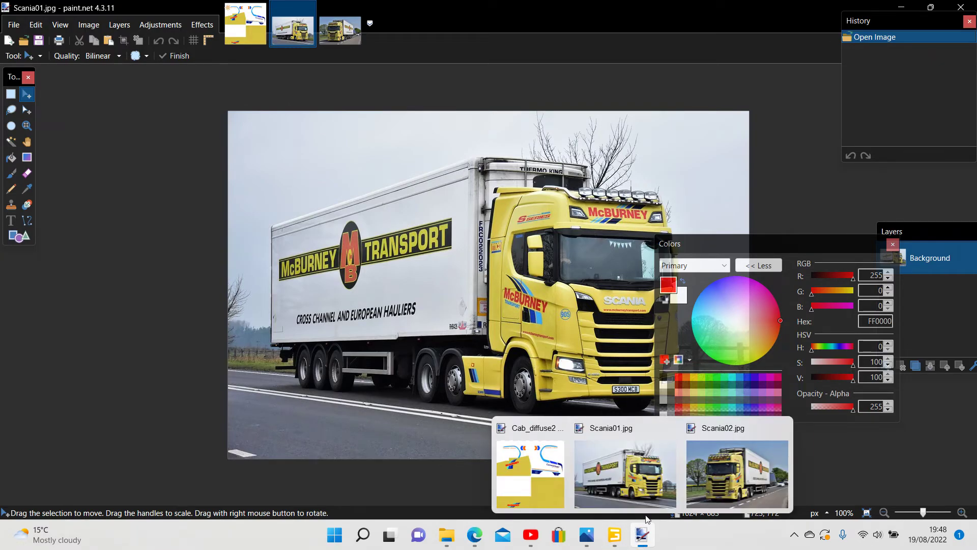
left_click(716, 487)
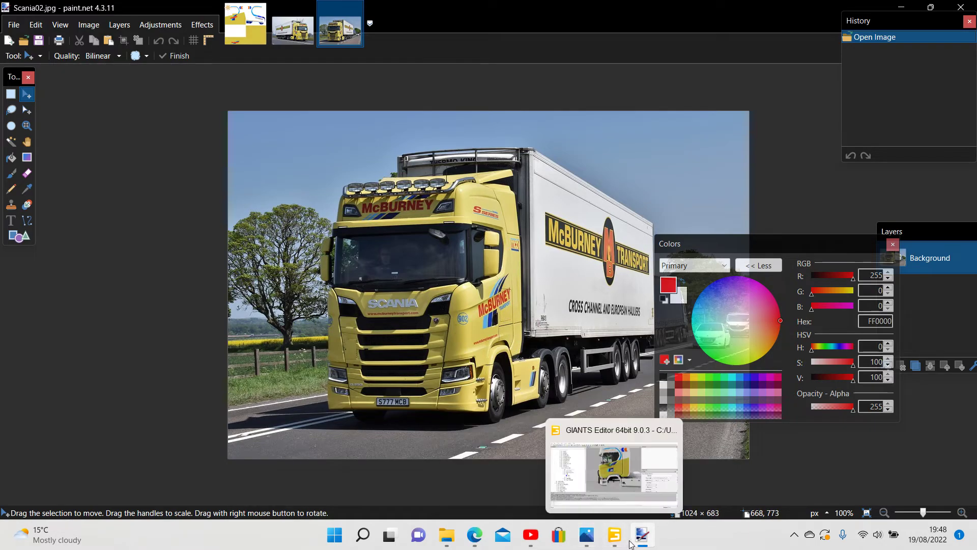
mouse_move(642, 534)
left_click(538, 496)
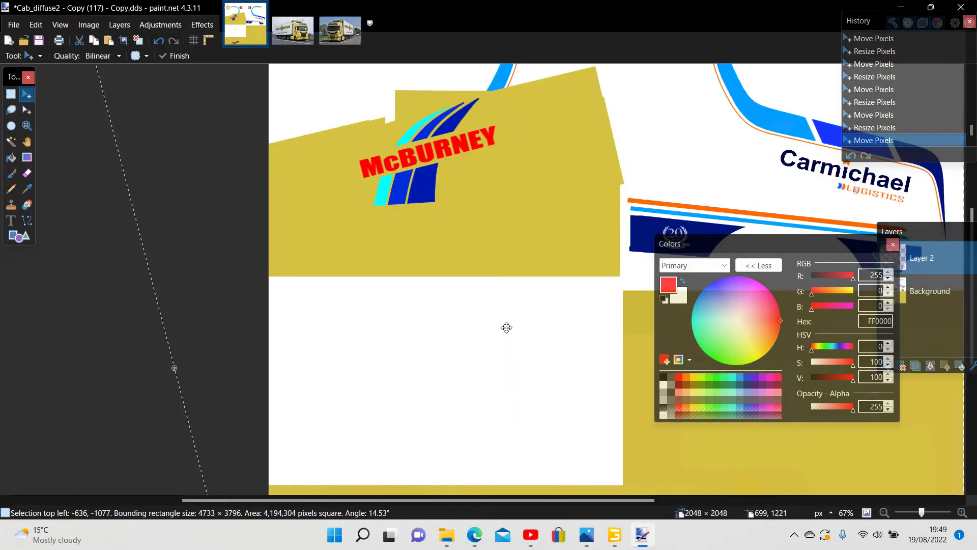
scroll(529, 379, "up", 6)
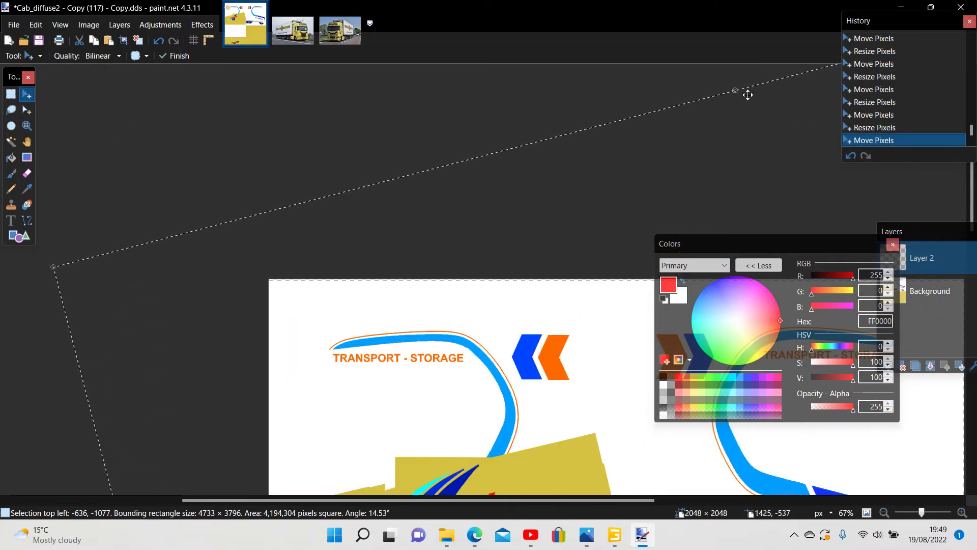
Increase the height of the McBURNEY lettering on the cab texture and move it down towards the gap between the door stripes
left_click_drag(737, 91, 710, 31)
scroll(557, 221, "down", 2)
scroll(556, 221, "down", 2)
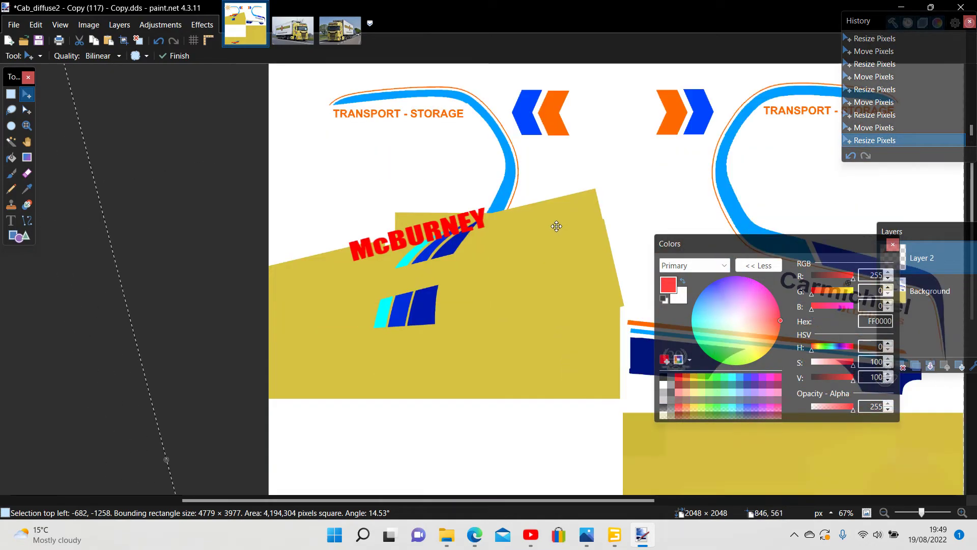
left_click_drag(547, 225, 555, 267)
Stretch the McBURNEY lettering slightly taller again, centre it in the gap between the stripes and deselect it
scroll(639, 317, "up", 5)
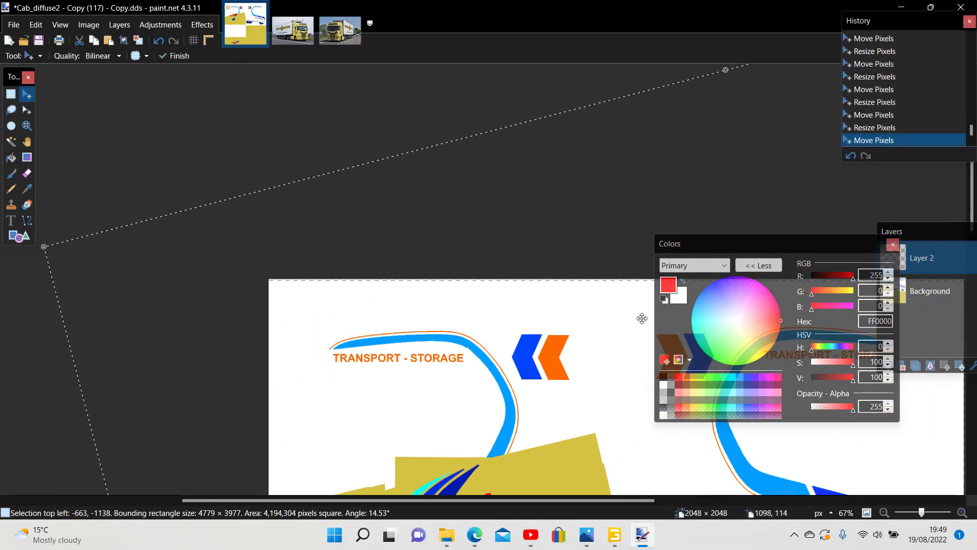
left_click_drag(726, 69, 705, 65)
scroll(617, 216, "down", 5)
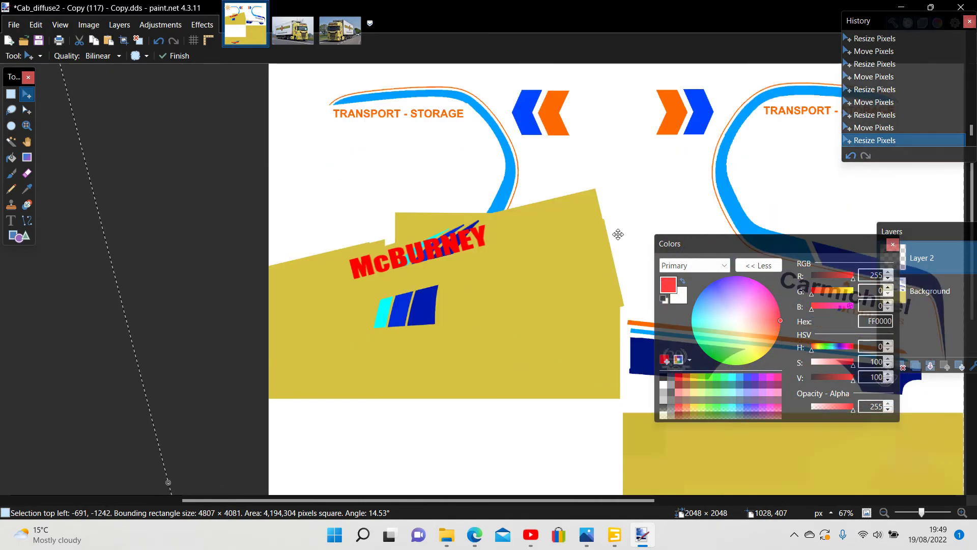
left_click_drag(532, 270, 542, 279)
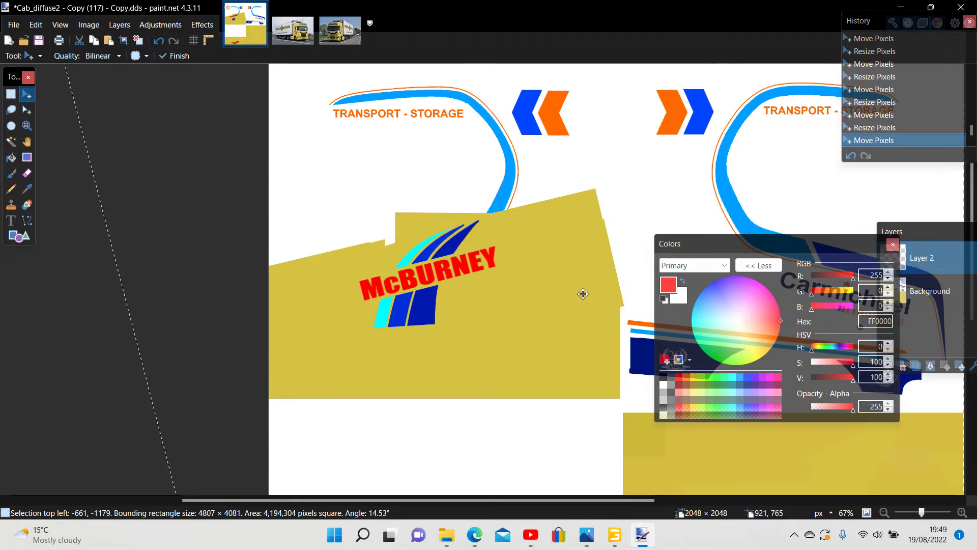
left_click(10, 94)
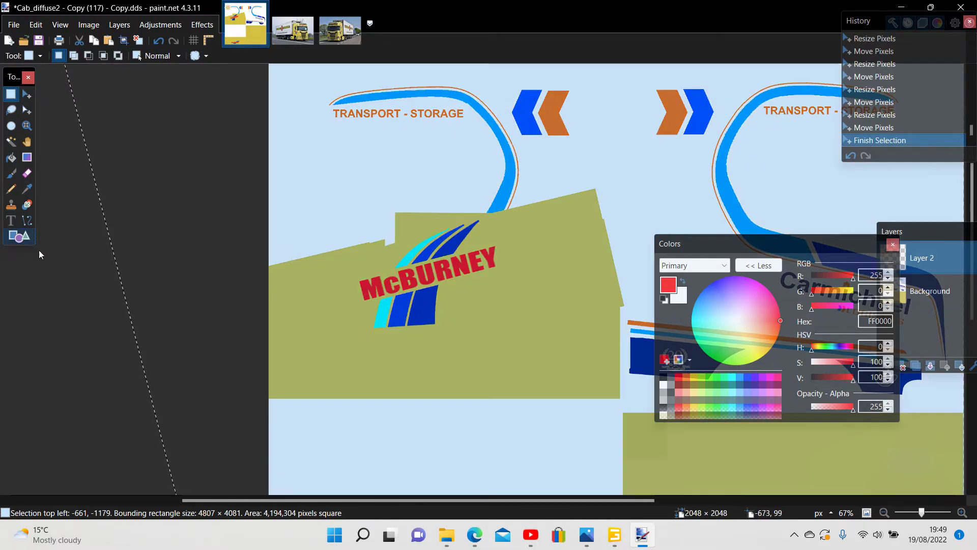
left_click(55, 335)
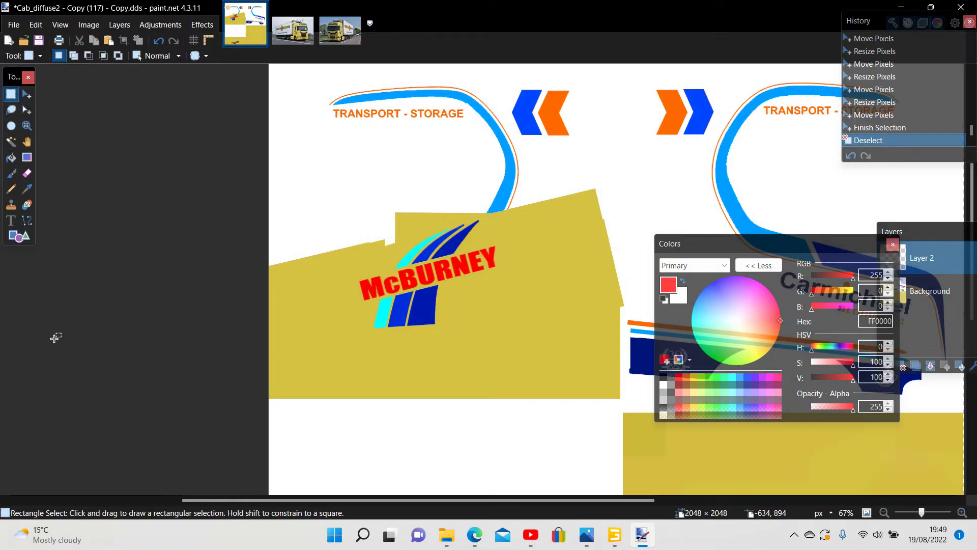
Save the layered cab texture as the paint.net file Cab_diffuse2 - Copy (117) - Copy.pdn
left_click(14, 25)
left_click(31, 122)
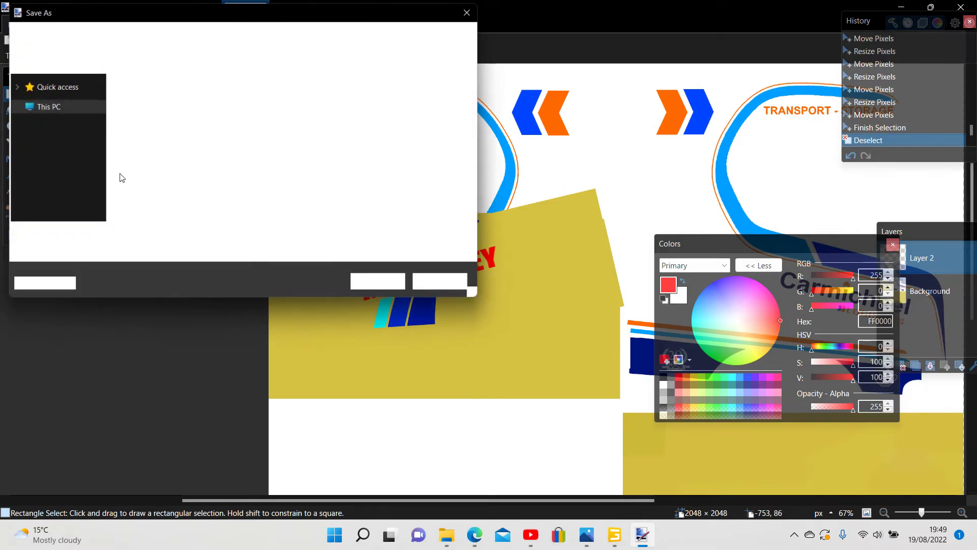
left_click(381, 285)
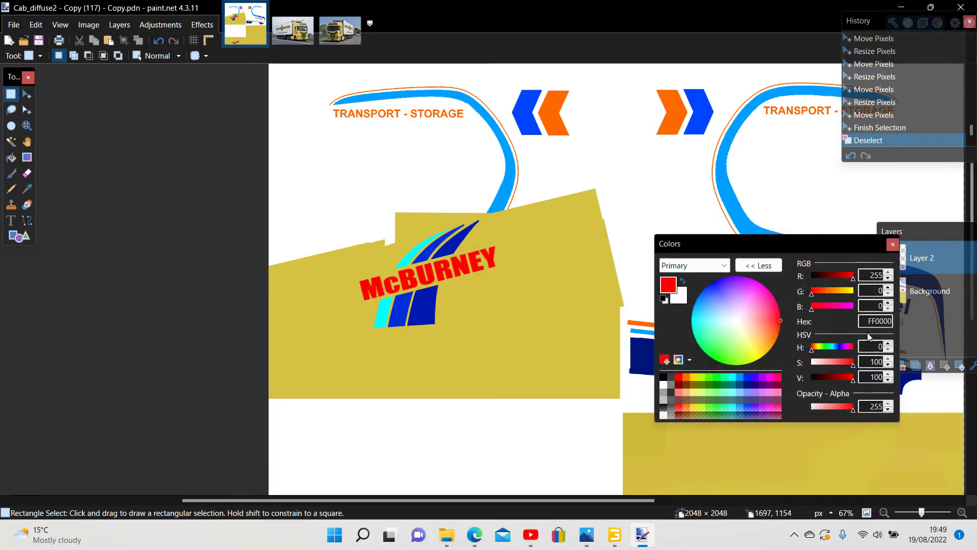
Merge Layer 2 down into the Background layer and save the texture again over the existing .pdn file
left_click(966, 265)
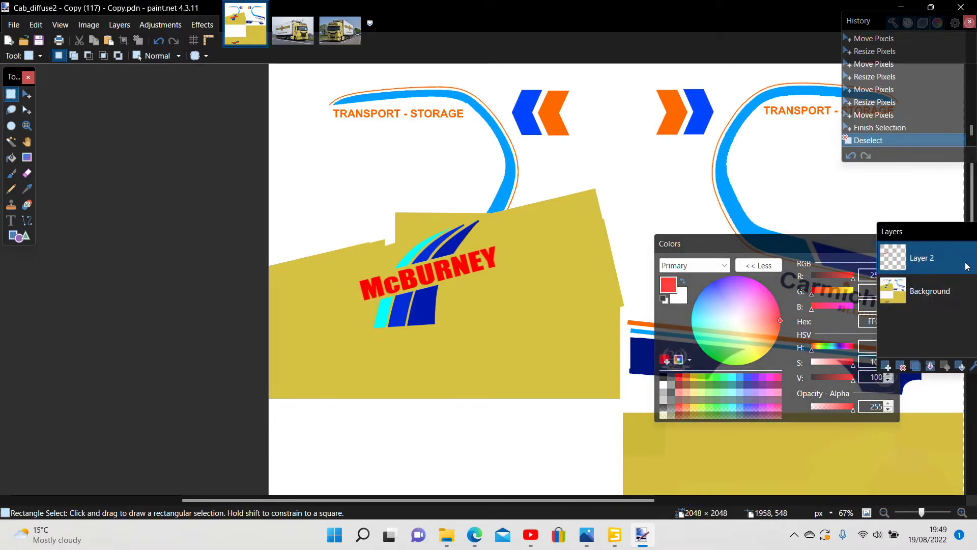
left_click(930, 365)
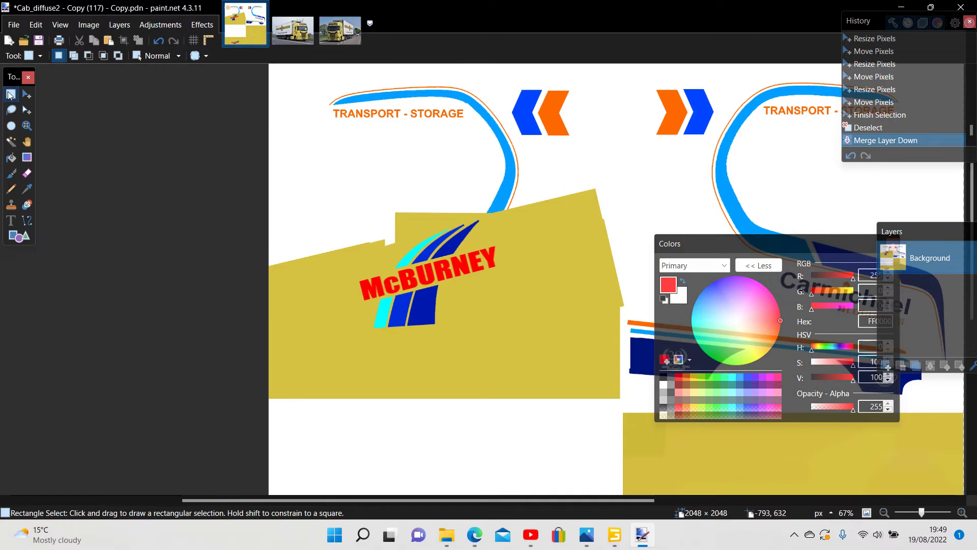
left_click(14, 25)
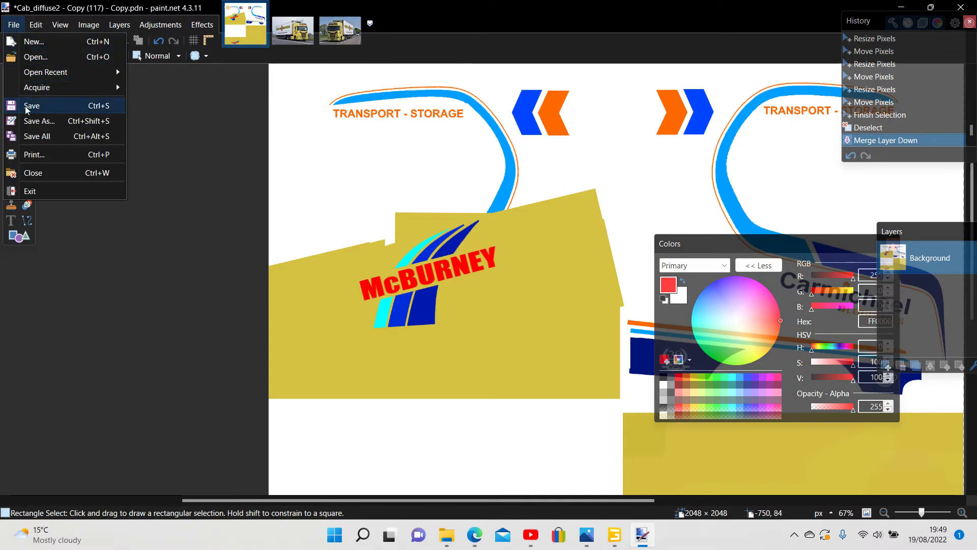
left_click(29, 121)
left_click(383, 285)
left_click(518, 266)
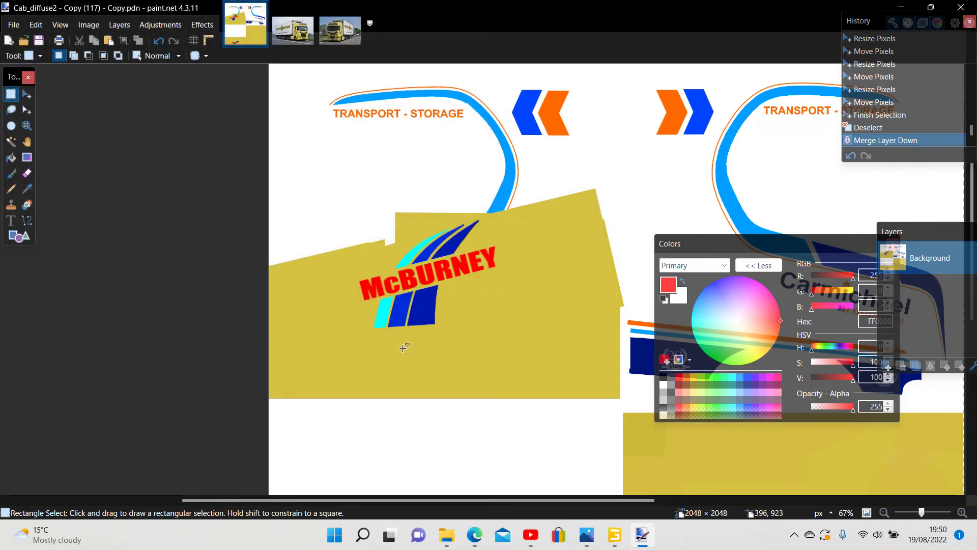
Save the texture in DirectDraw Surface format as Cab_diffuse2 - Copy (117) - Copy.dds with BC1 (Linear, DXT1), replacing the existing file
left_click(11, 25)
left_click(35, 121)
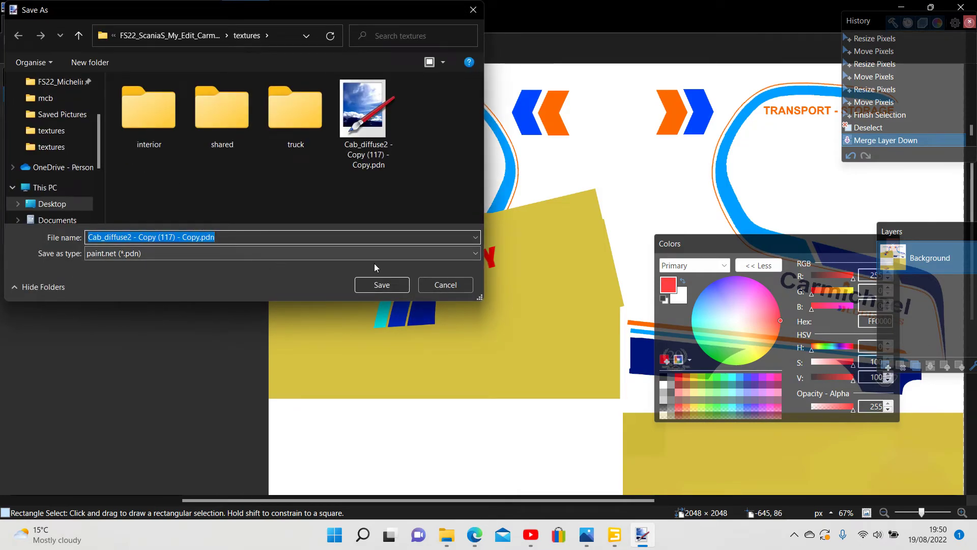
left_click(357, 253)
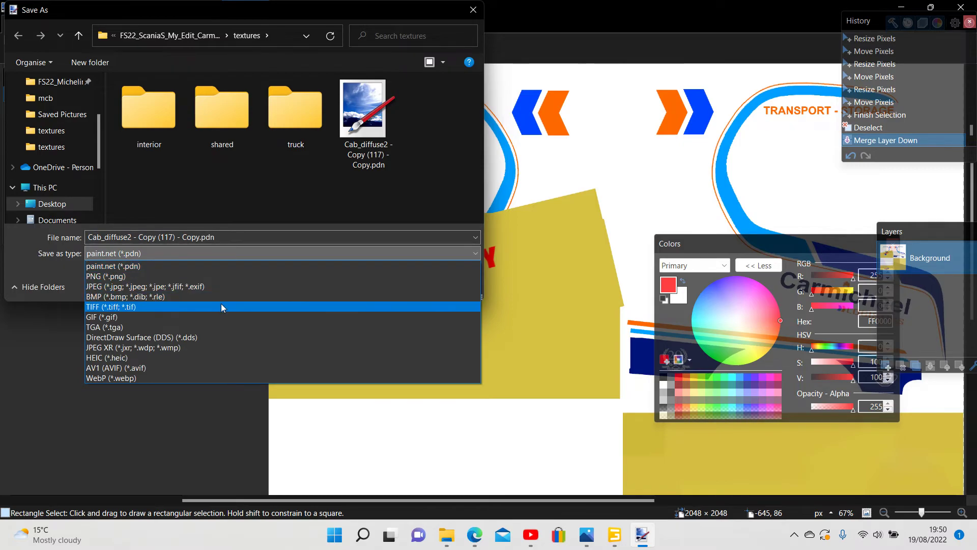
left_click(265, 336)
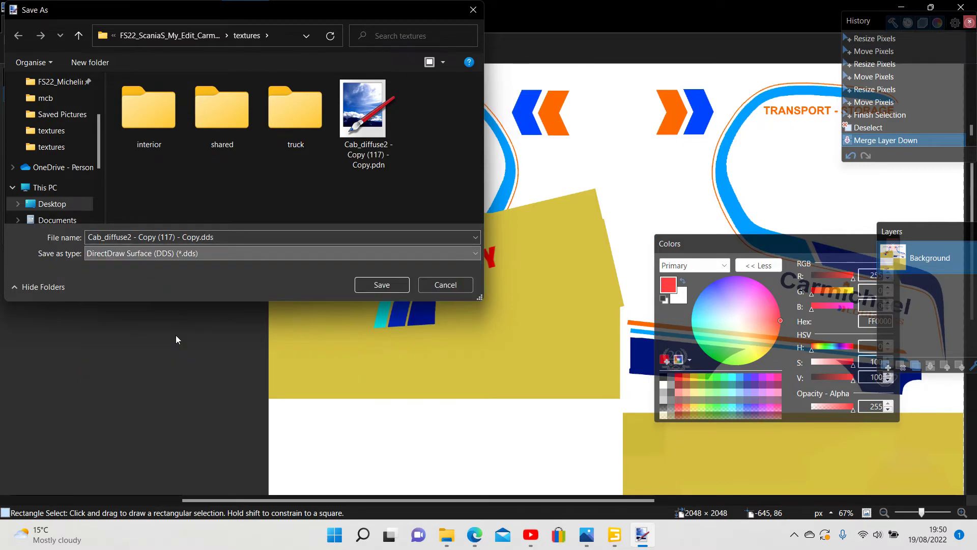
left_click(382, 284)
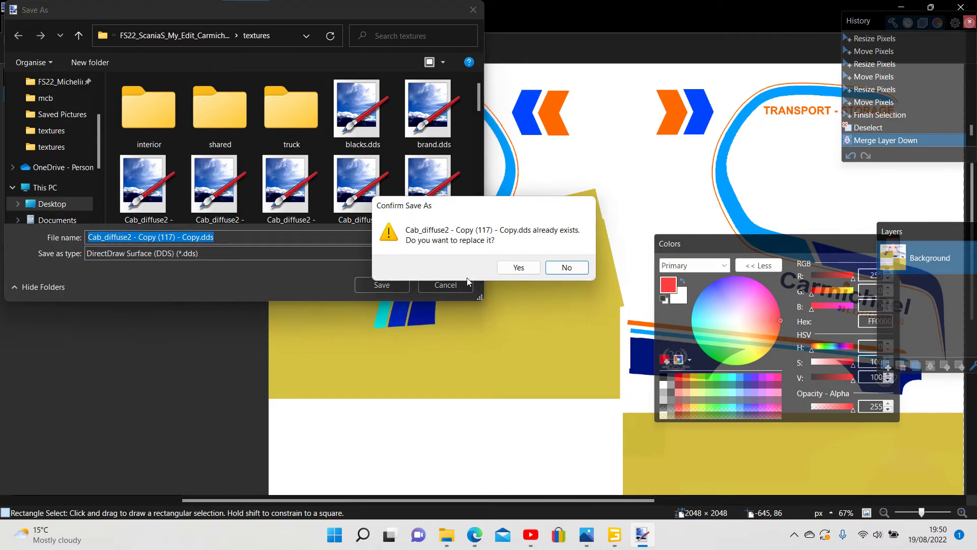
left_click(518, 268)
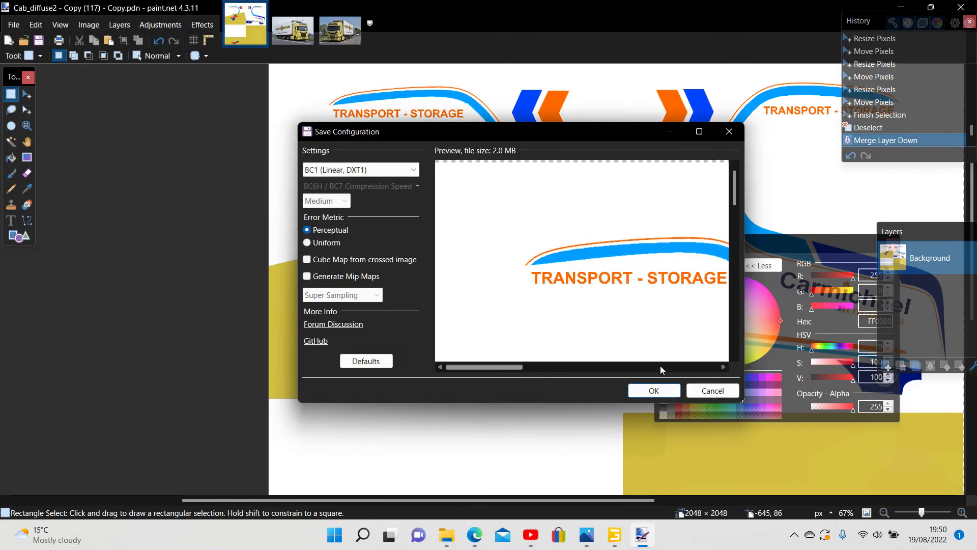
left_click(655, 390)
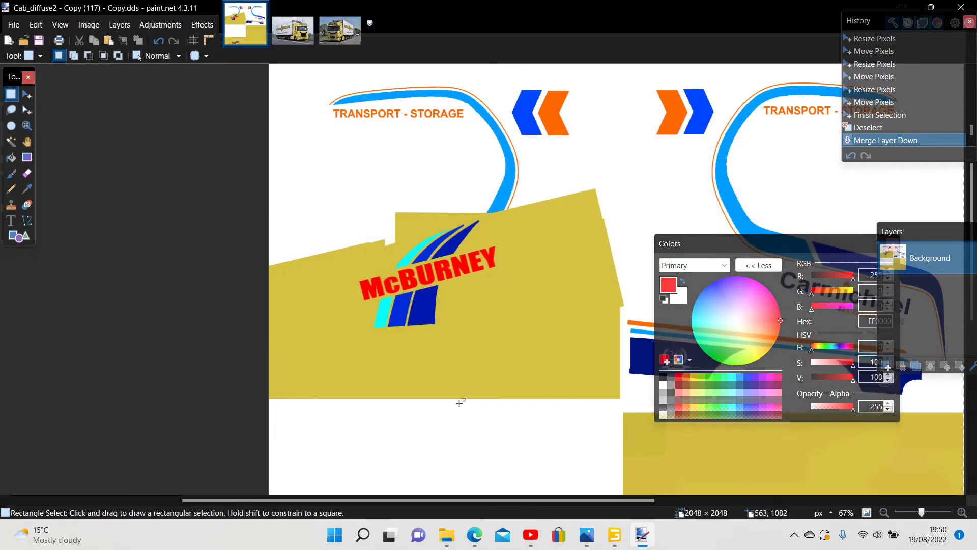
Switch to File Explorer and copy Cab_diffuse2 - Copy (117) - Copy.dds from the recent files
mouse_move(447, 534)
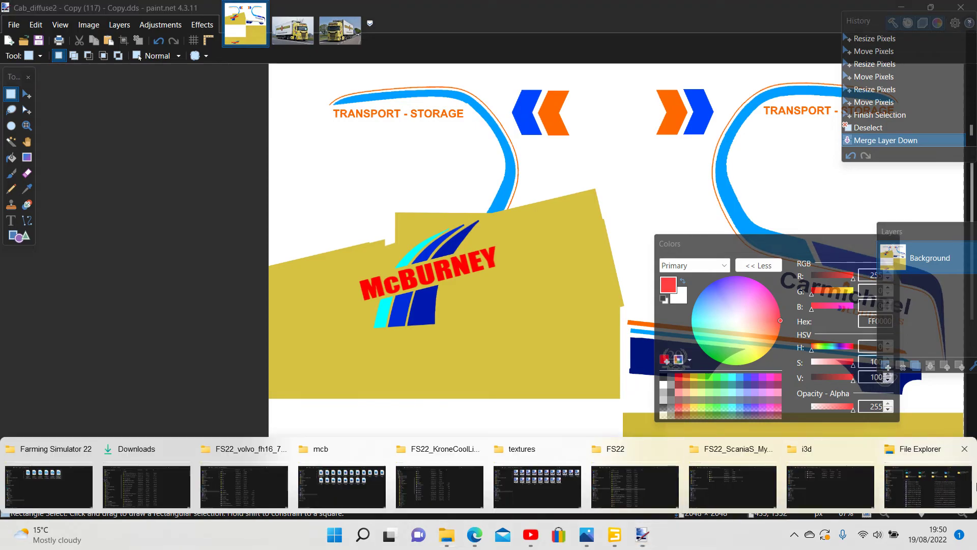
left_click(933, 491)
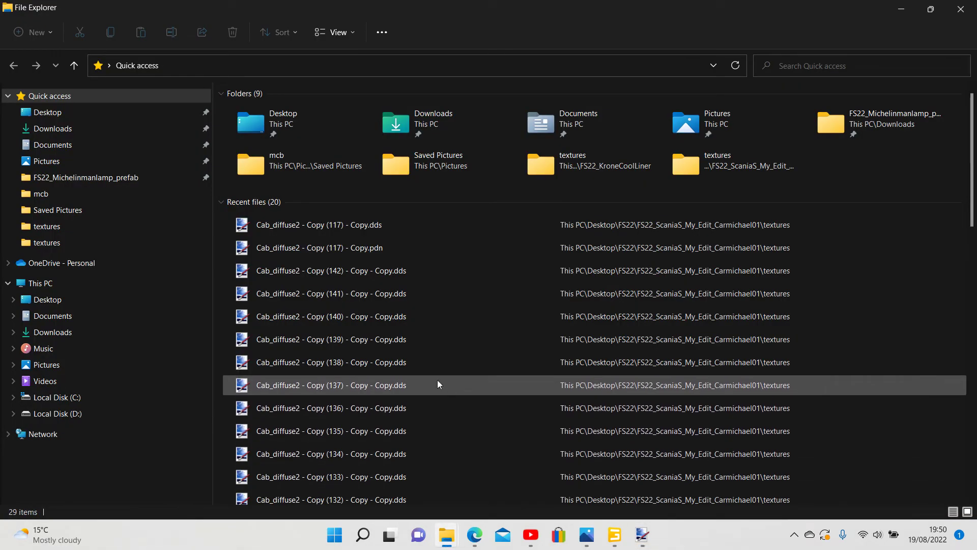
left_click(331, 232)
right_click(331, 232)
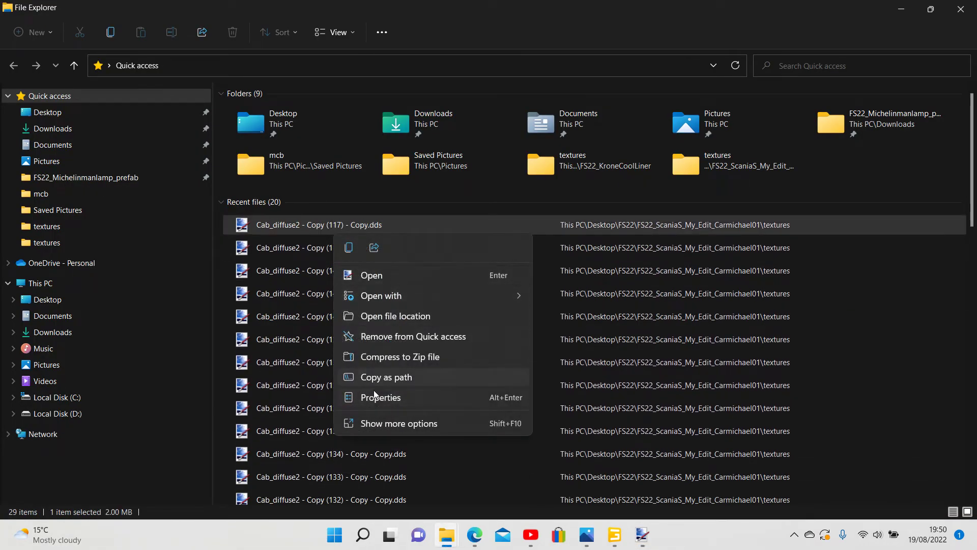
left_click(385, 425)
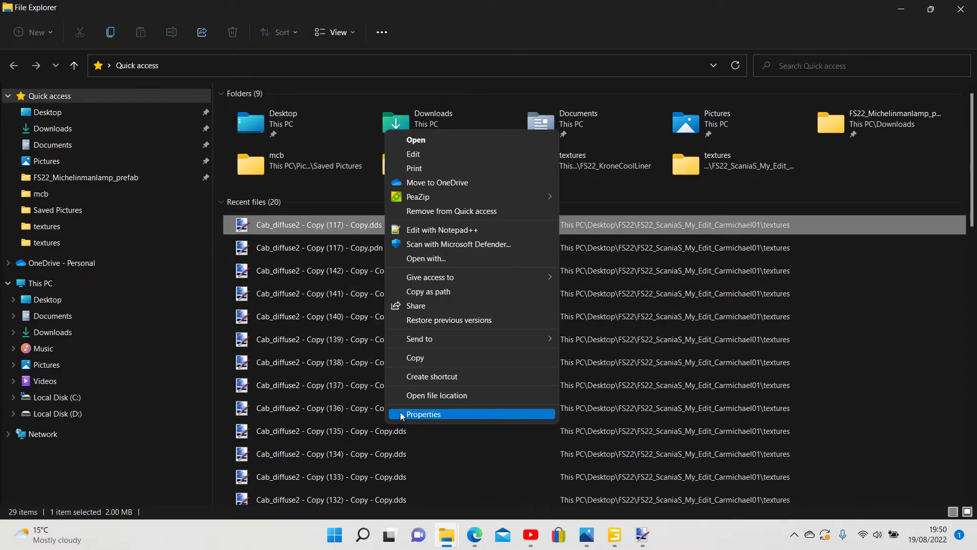
left_click(412, 357)
Paste the copied texture into the textures folder of FS22_ScaniaS_My_Edit_Carmichael01
mouse_move(625, 539)
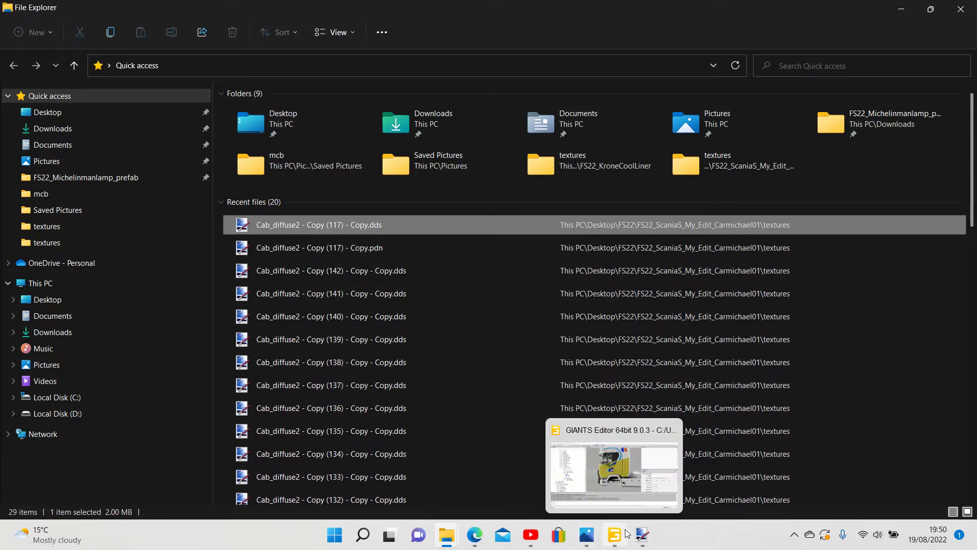
mouse_move(453, 534)
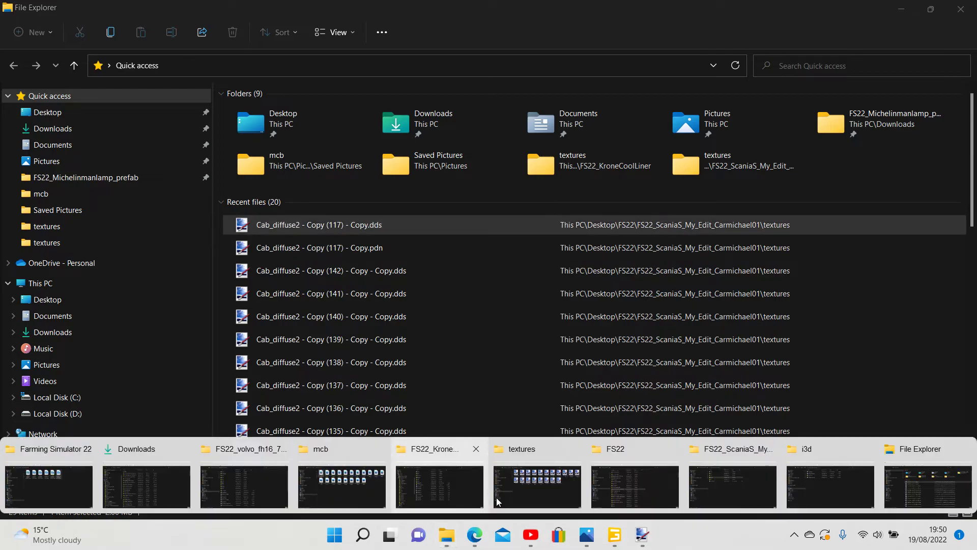
left_click(741, 490)
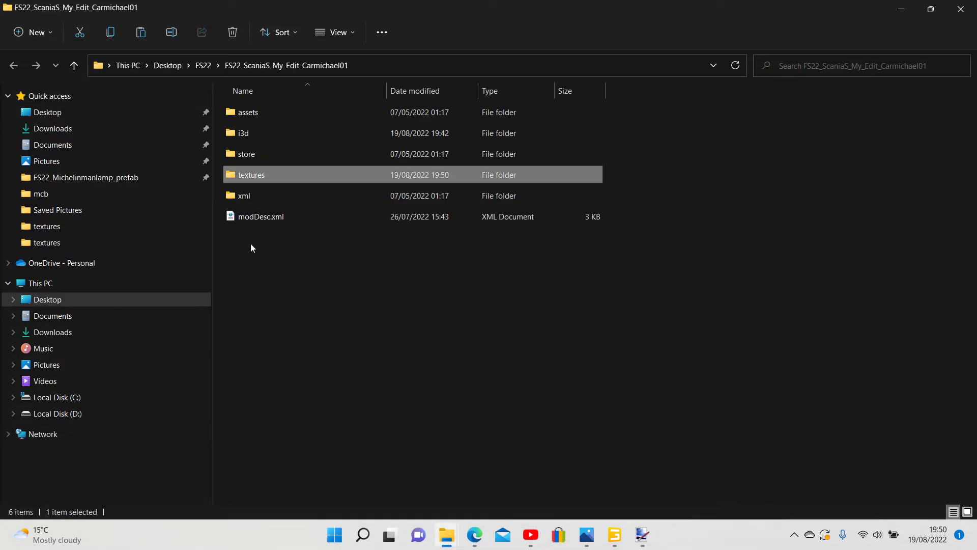
right_click(246, 175)
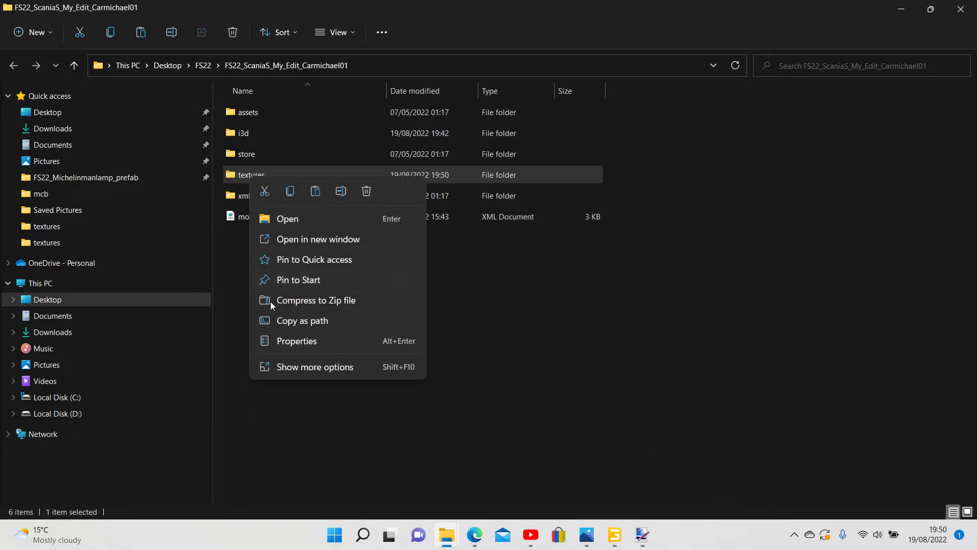
left_click(304, 367)
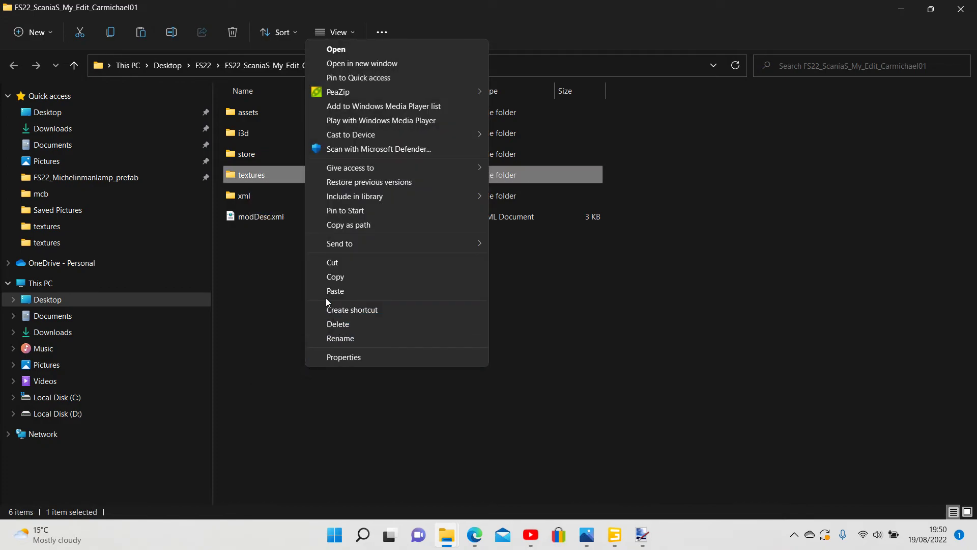
left_click(324, 290)
Switch to GIANTS Editor, set the Cab object's albedo map to Cab_diffuse2 - Copy (143) - Copy - Copy.dds and deselect the cab
mouse_move(615, 534)
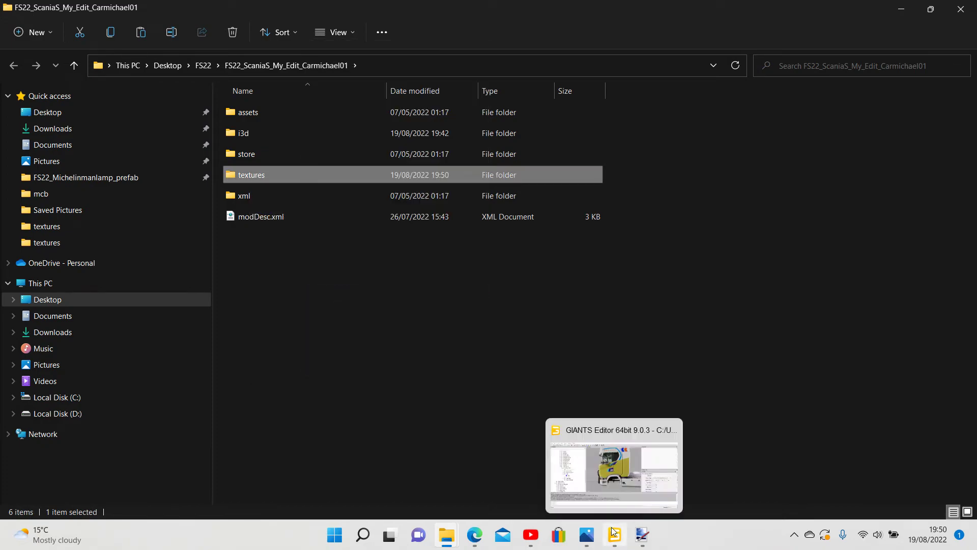
left_click(586, 450)
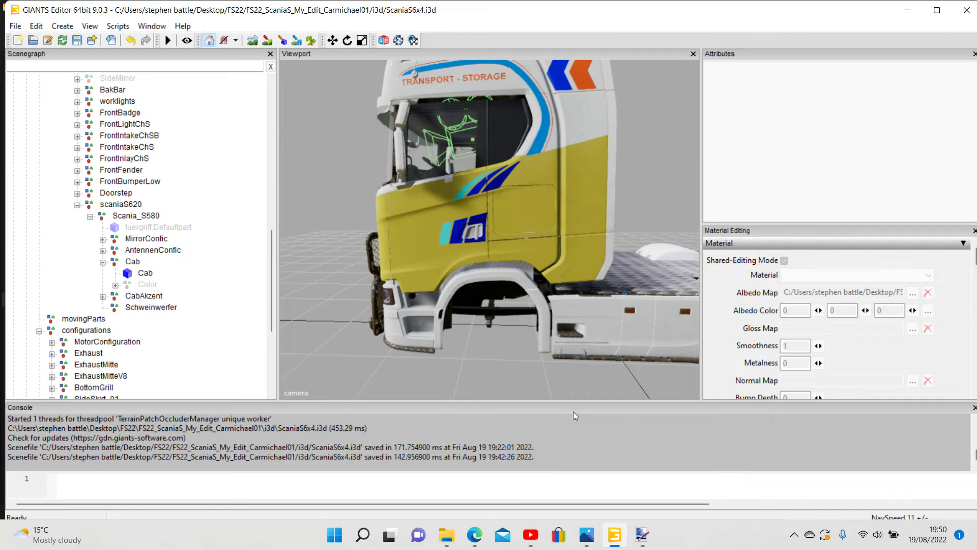
left_click(143, 274)
left_click(913, 293)
left_click(518, 96)
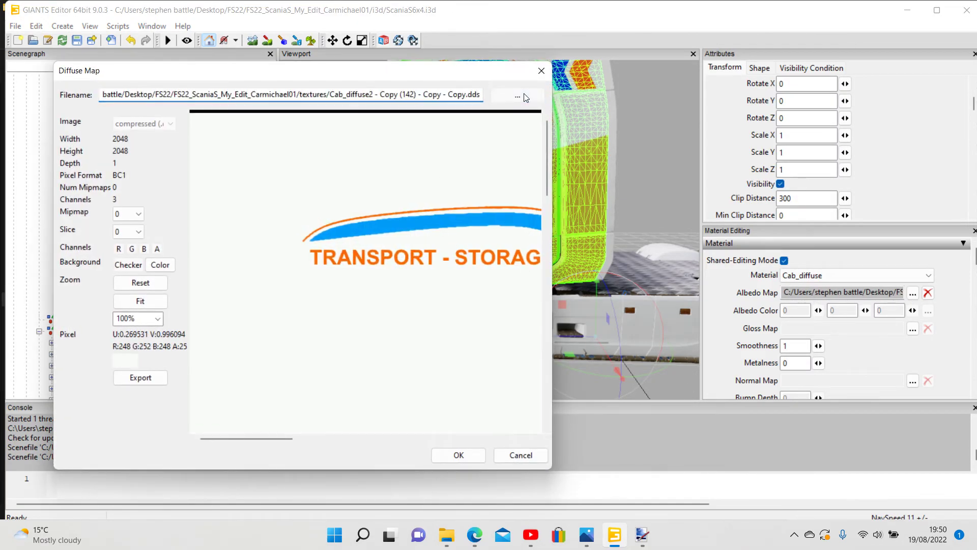
scroll(487, 260, "down", 10)
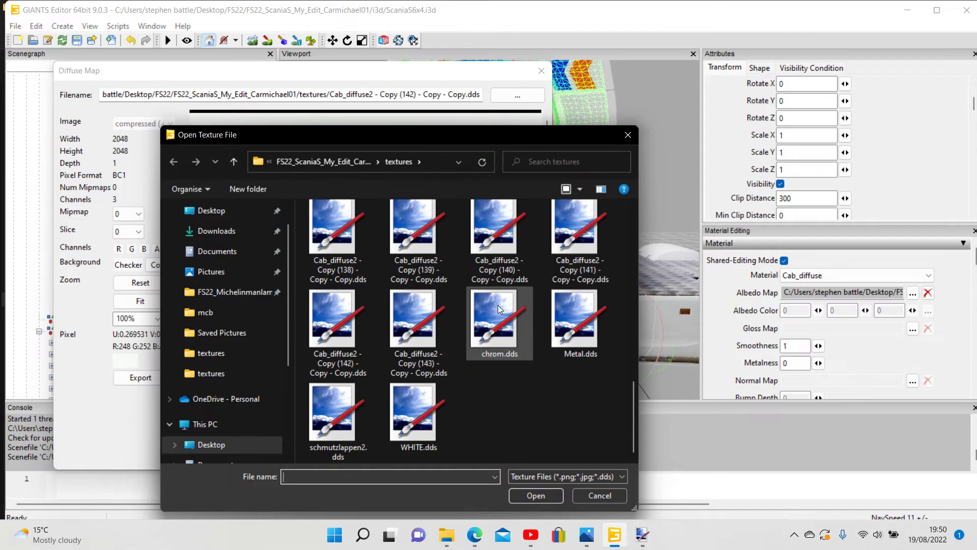
left_click(423, 370)
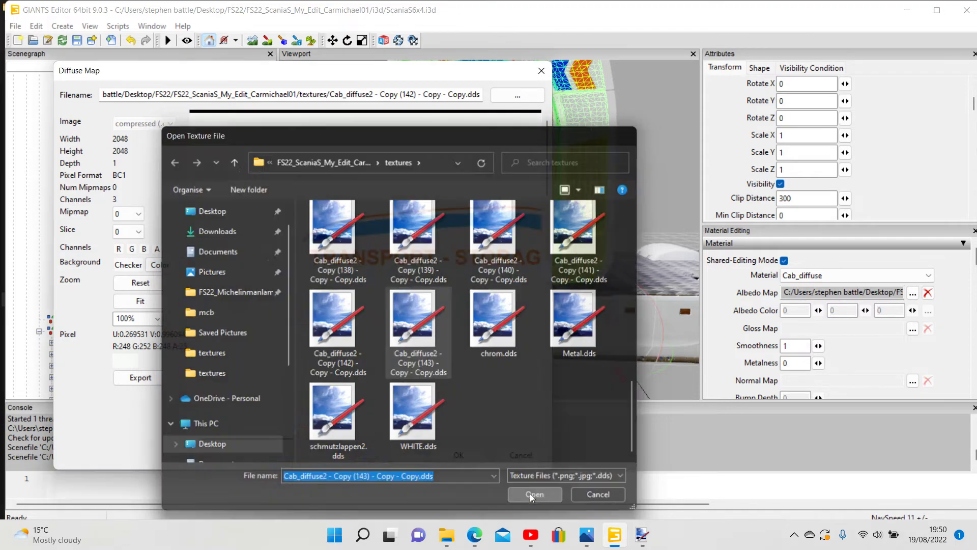
left_click(530, 494)
left_click(465, 458)
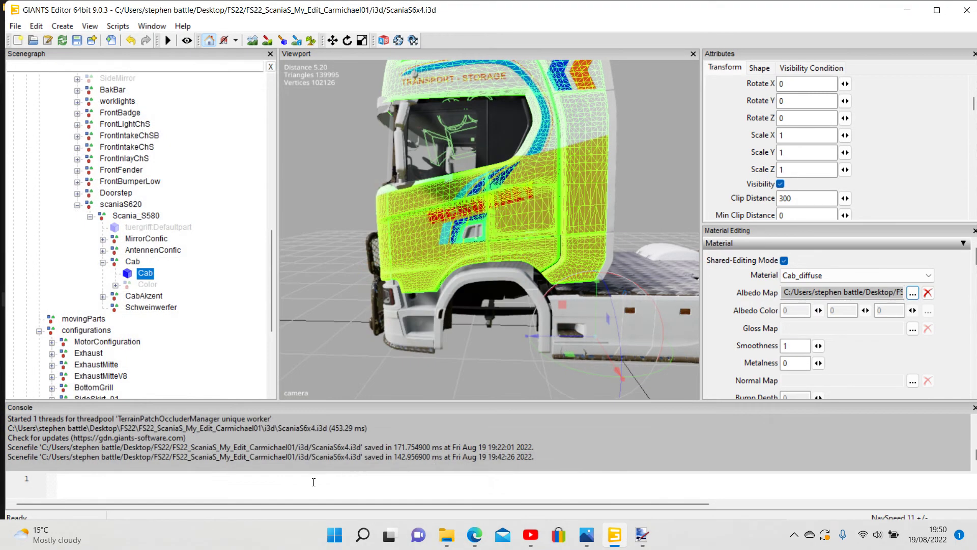
left_click(224, 381)
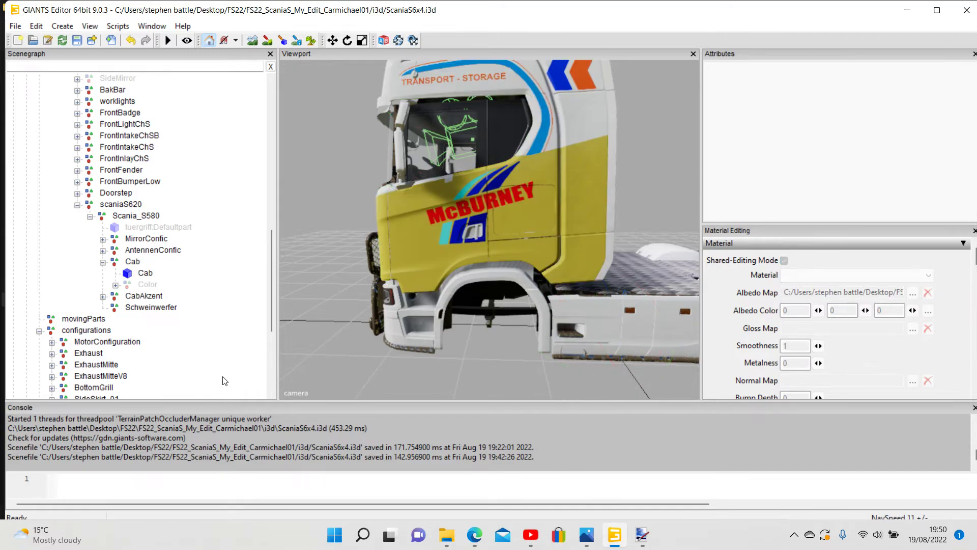
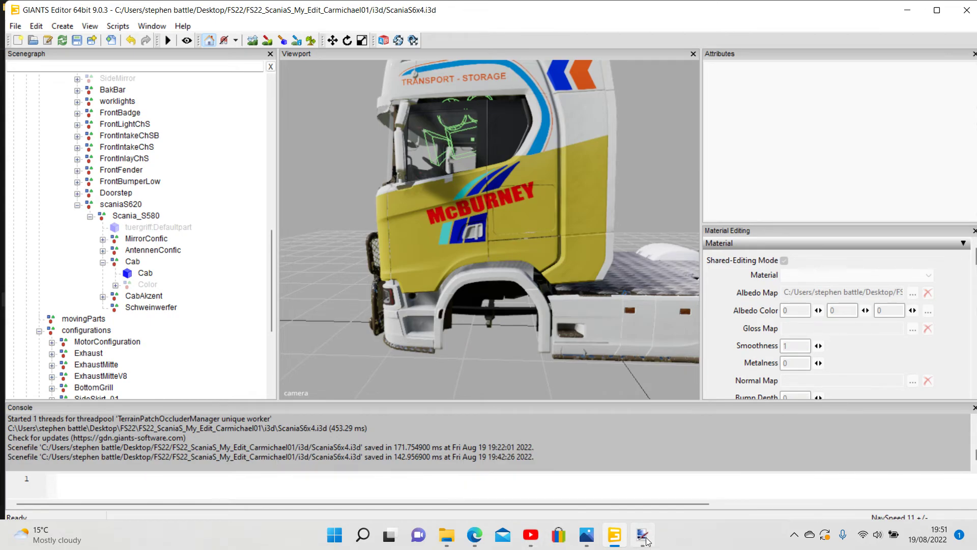
Switch to the cab texture in paint.net and undo the layer merge, deselection and finished move so the McBURNEY lettering can be transformed again
mouse_move(642, 534)
left_click(542, 501)
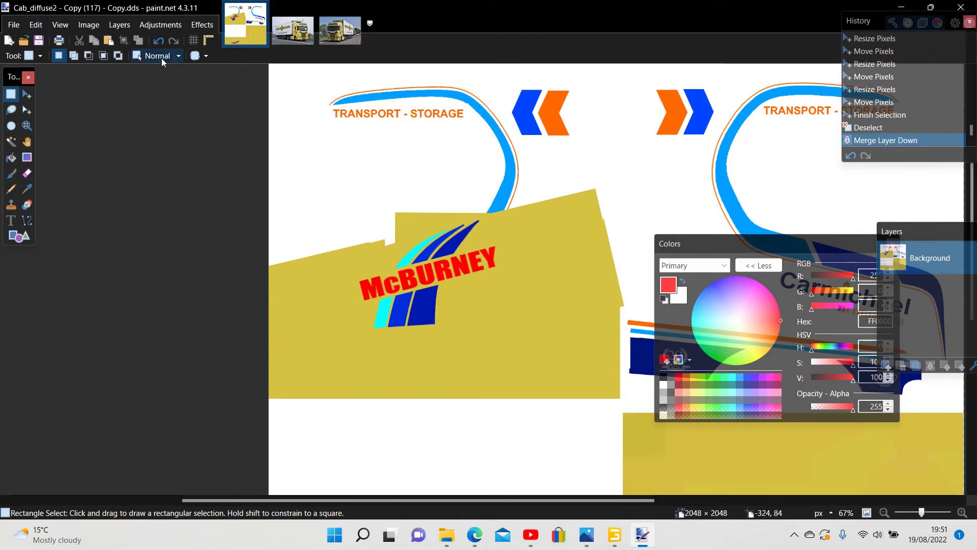
left_click(155, 44)
left_click(155, 43)
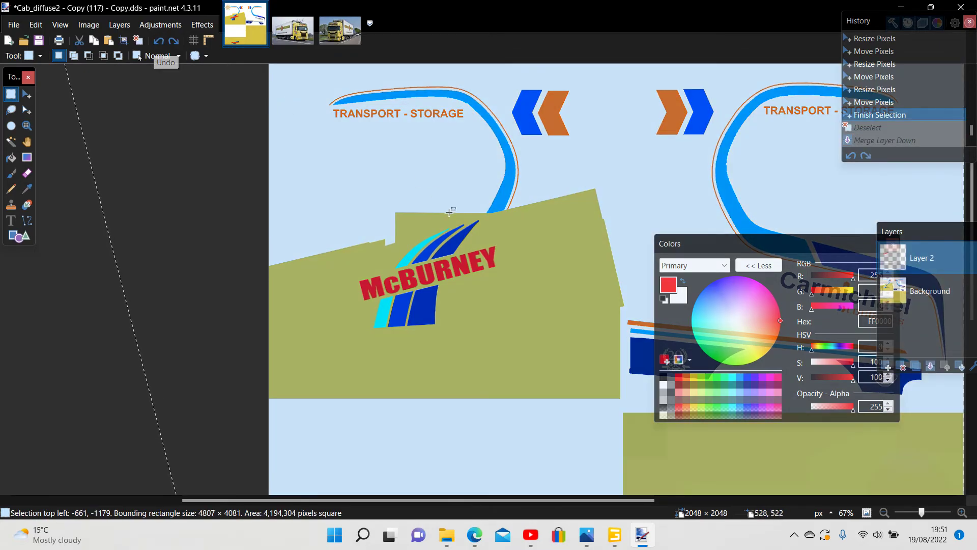
left_click(50, 26)
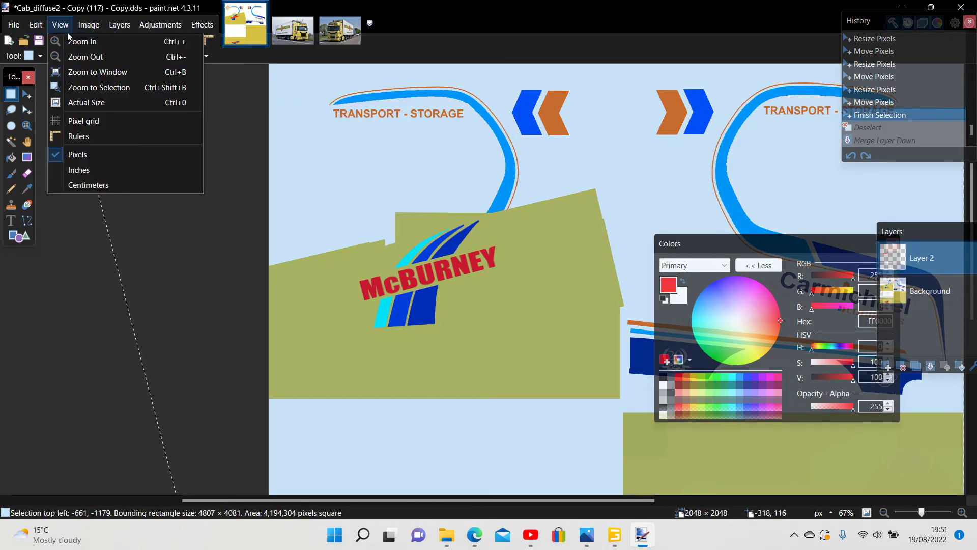
left_click(85, 57)
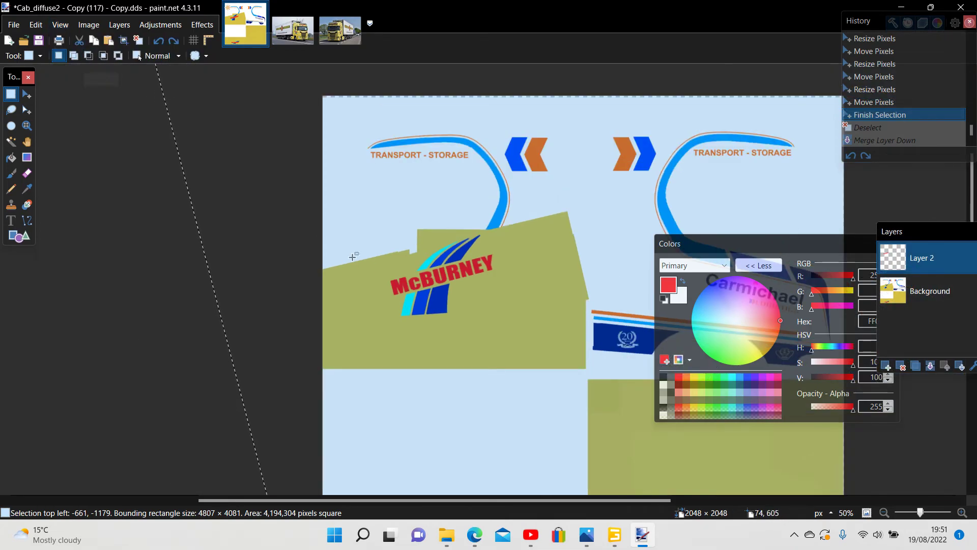
scroll(552, 338, "down", 1)
scroll(560, 340, "up", 4)
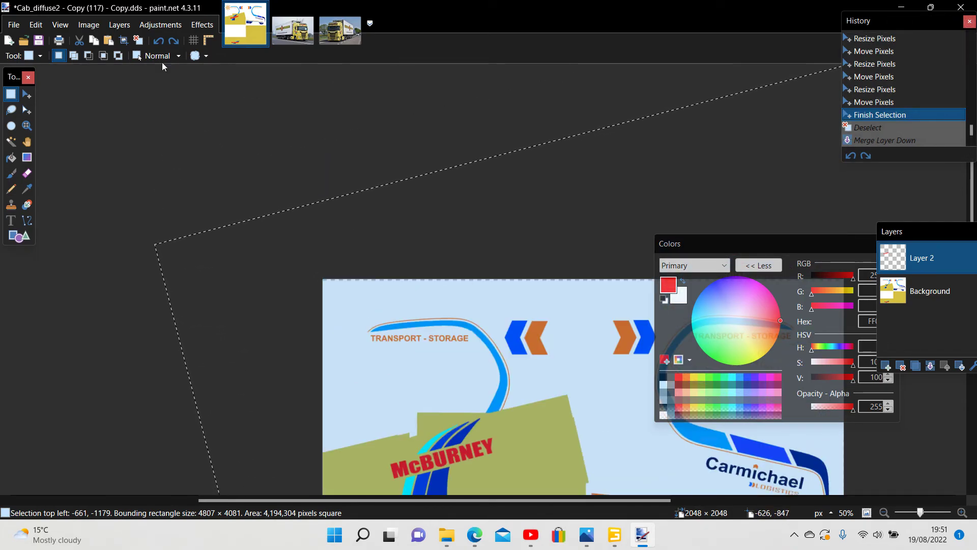
left_click(158, 41)
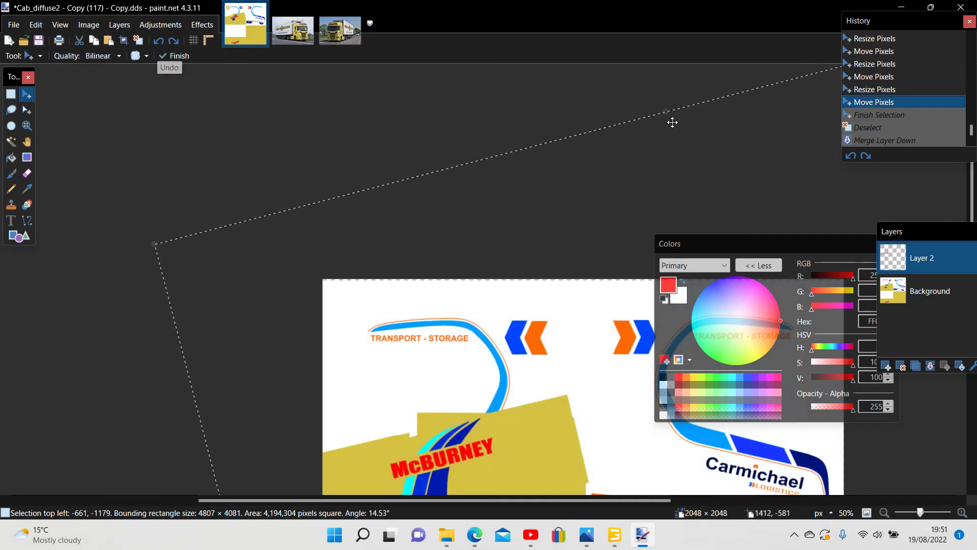
Stretch the McBURNEY lettering slightly taller, reposition it across the blue stripes on the yellow panel and deselect it
left_click_drag(666, 112, 651, 43)
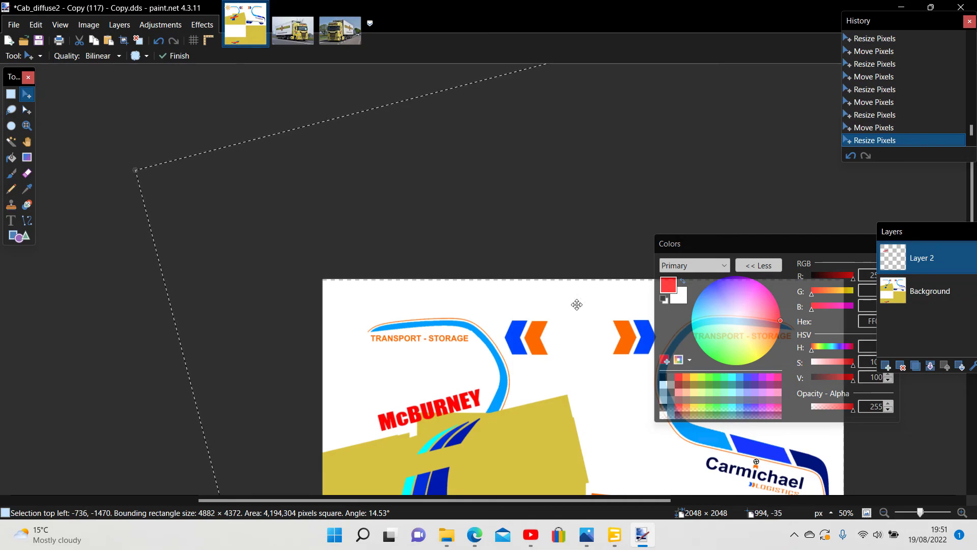
scroll(604, 392, "down", 3)
scroll(603, 392, "down", 2)
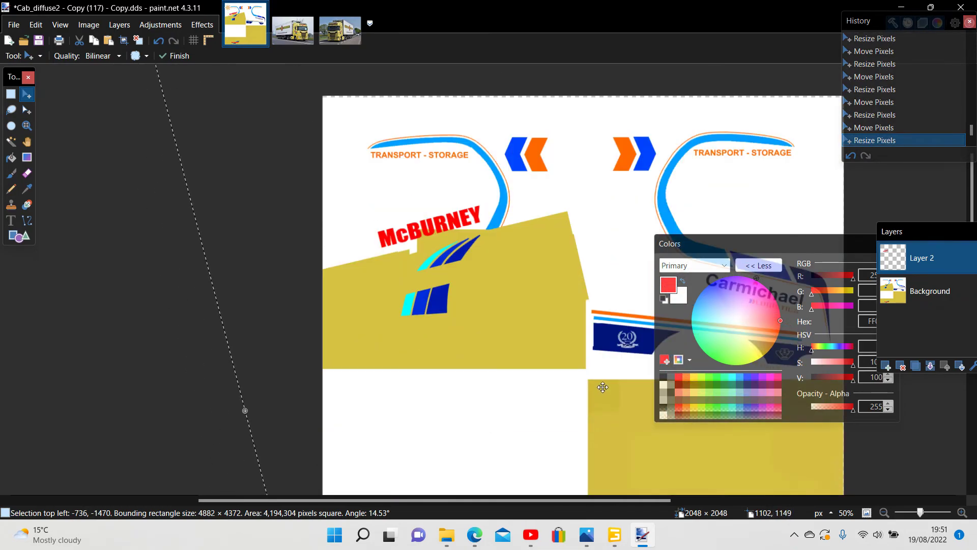
left_click_drag(571, 209, 584, 257)
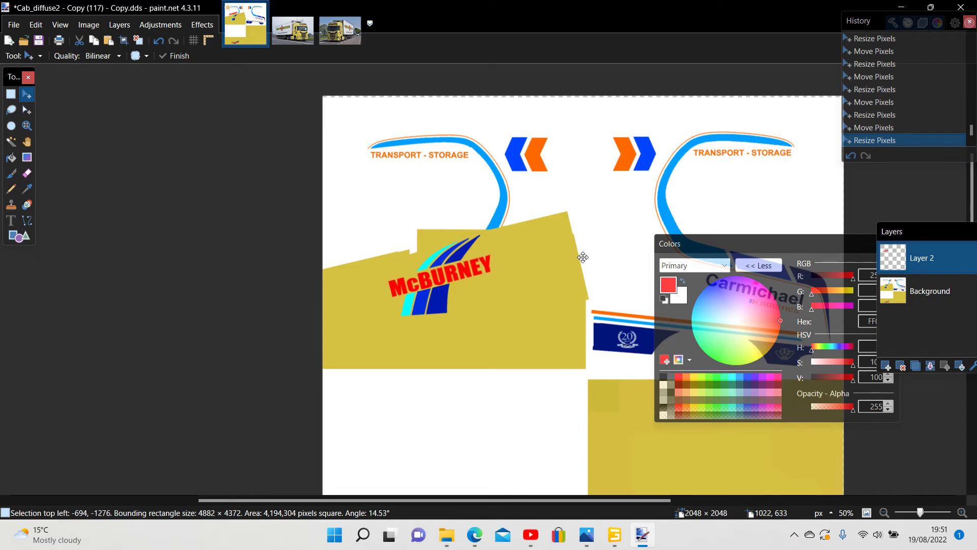
left_click_drag(583, 257, 583, 254)
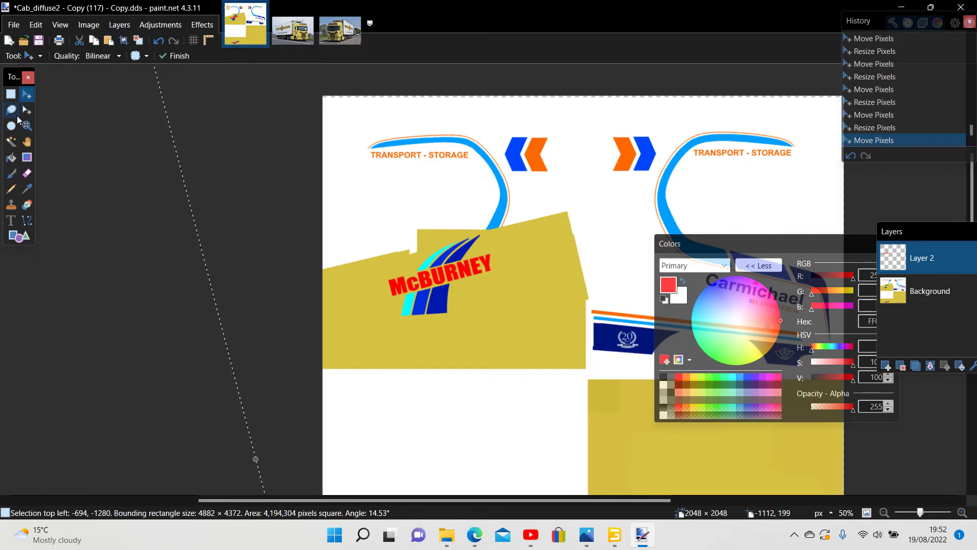
left_click(11, 96)
left_click(80, 211)
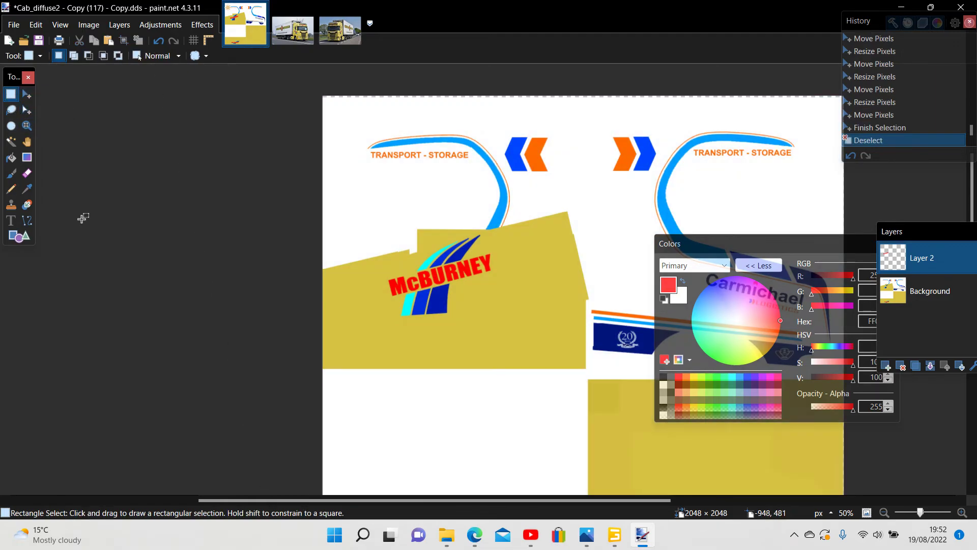
Add the text TRANSPORT in cyan (00FFFF), Impact size 36, below the McBURNEY logo, checking the wording against Scania01.jpg
left_click(731, 379)
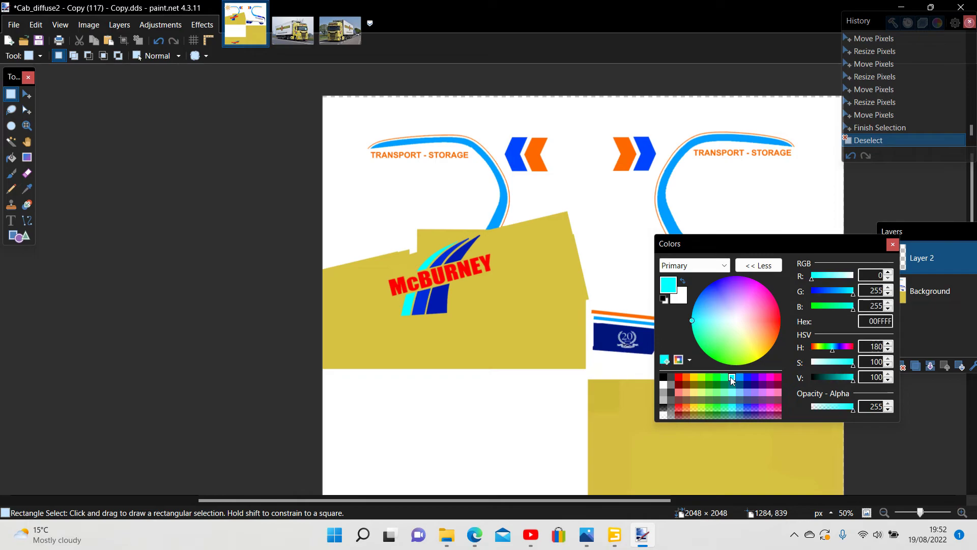
left_click(17, 225)
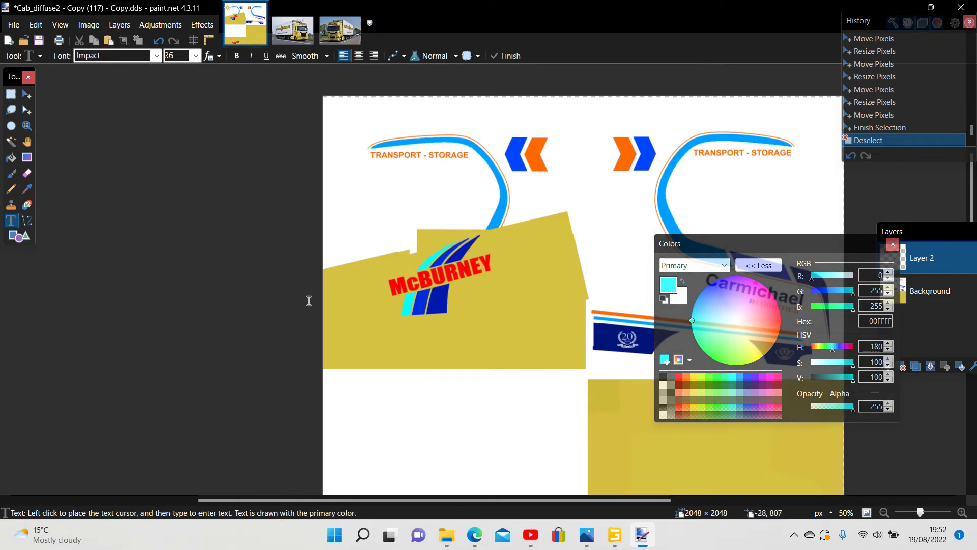
left_click(382, 349)
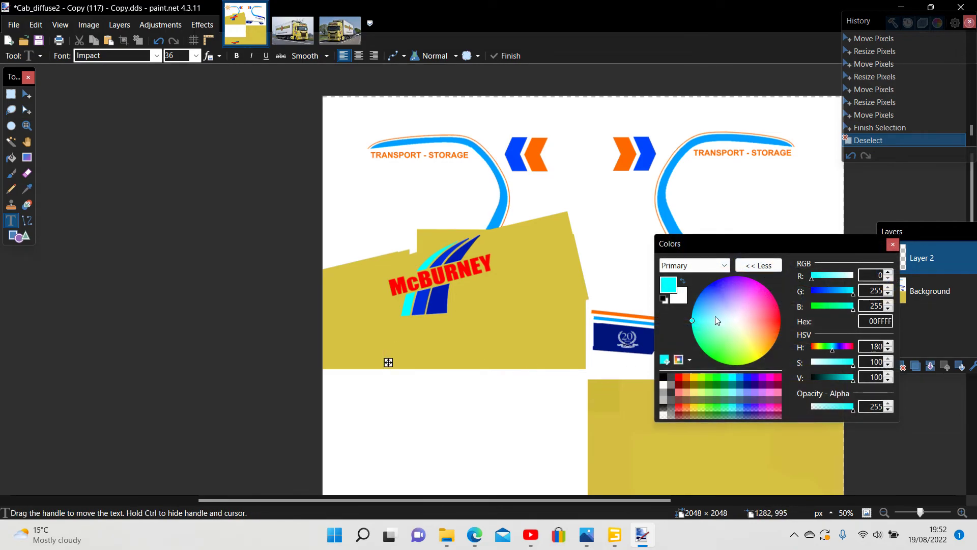
left_click(305, 36)
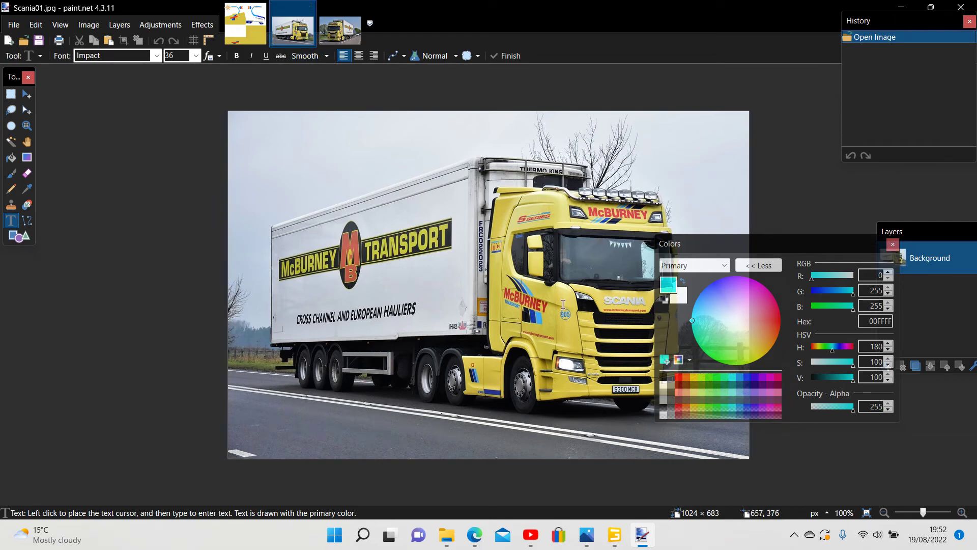
mouse_move(642, 541)
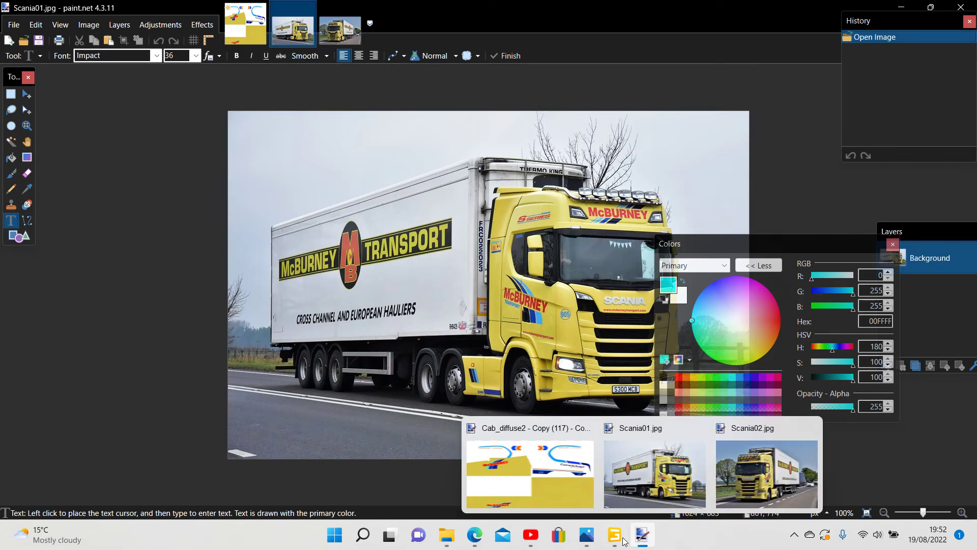
left_click(541, 496)
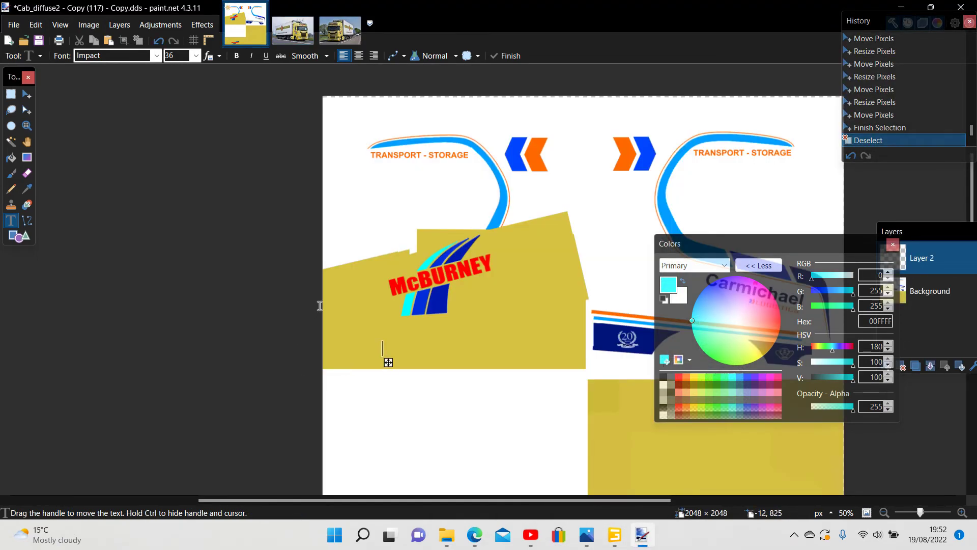
type("M")
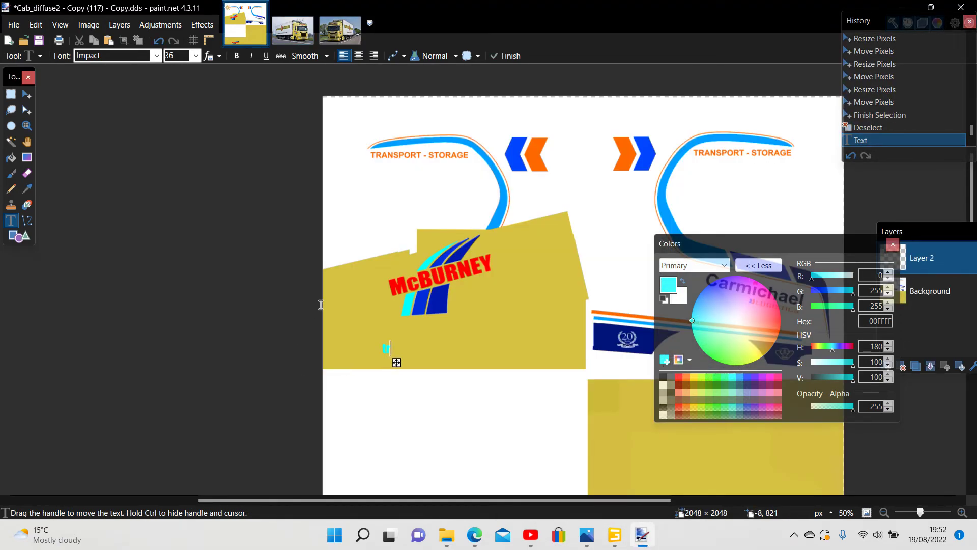
key("BackSpace")
type("TRANSP")
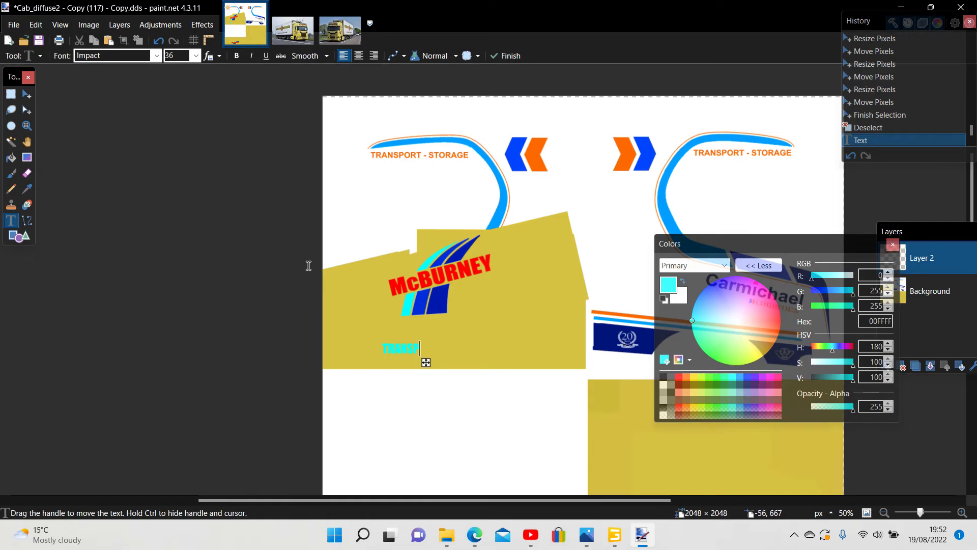
type("ORT")
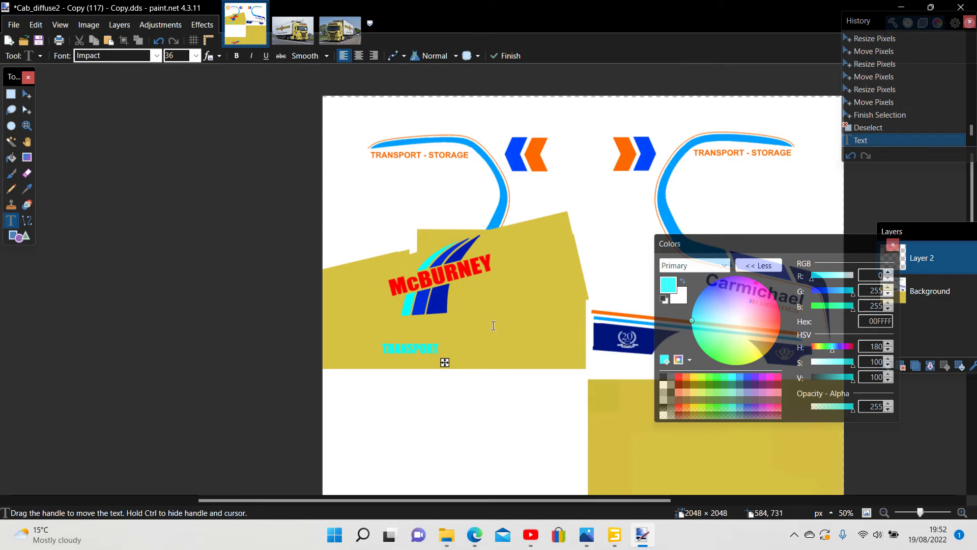
Move the TRANSPORT text to the clear yellow area below the end of the McBURNEY lettering
mouse_move(540, 535)
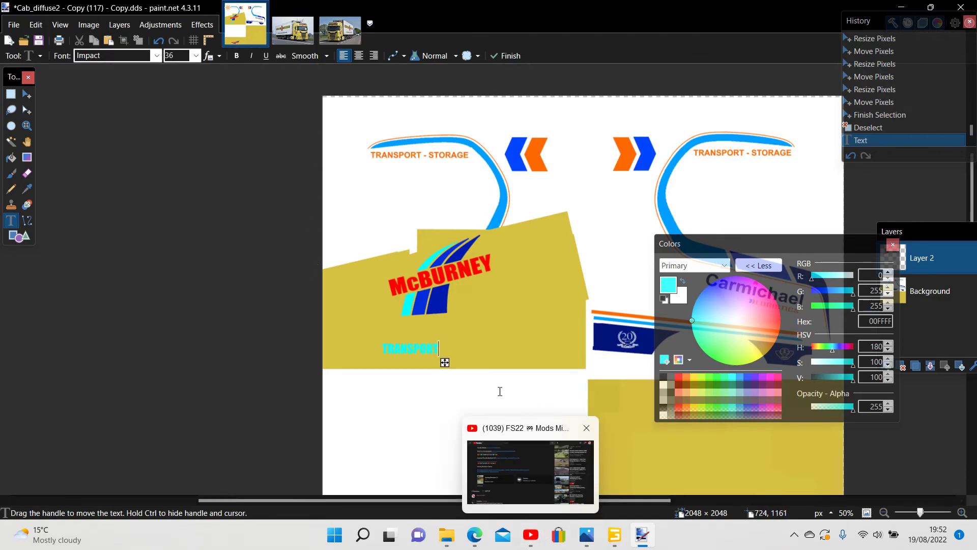
left_click_drag(446, 363, 518, 312)
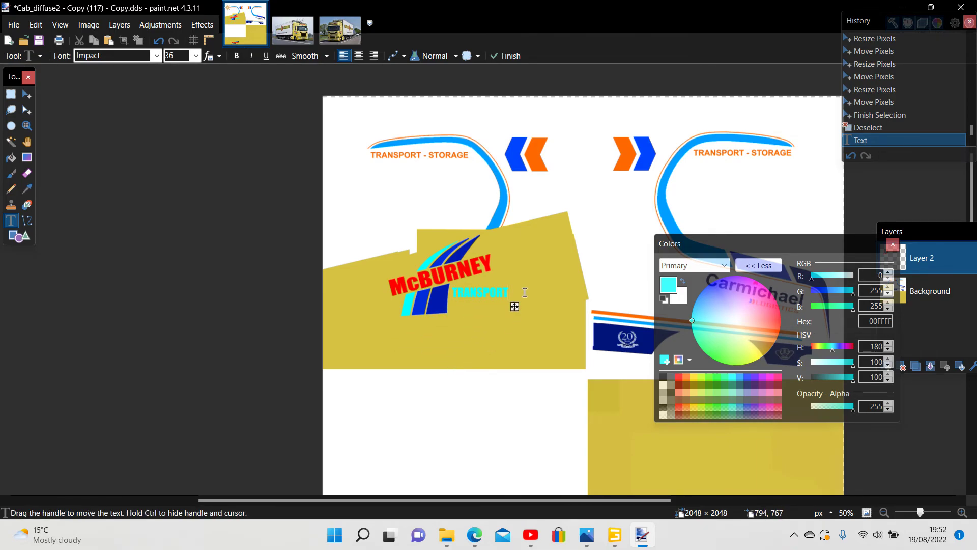
left_click_drag(517, 306, 537, 330)
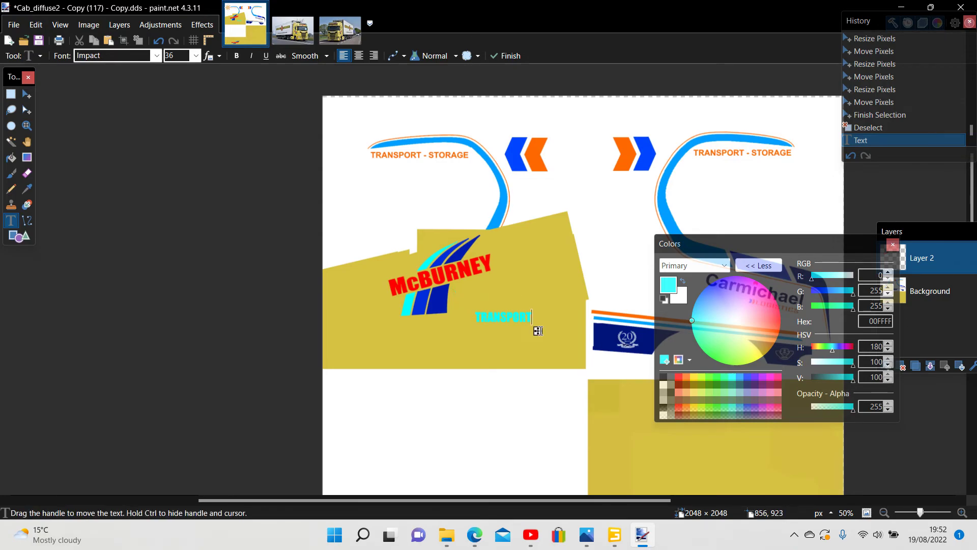
Duplicate the TRANSPORT text, rotate the copy about 15° and fit it beneath the end of the McBURNEY lettering
left_click(10, 94)
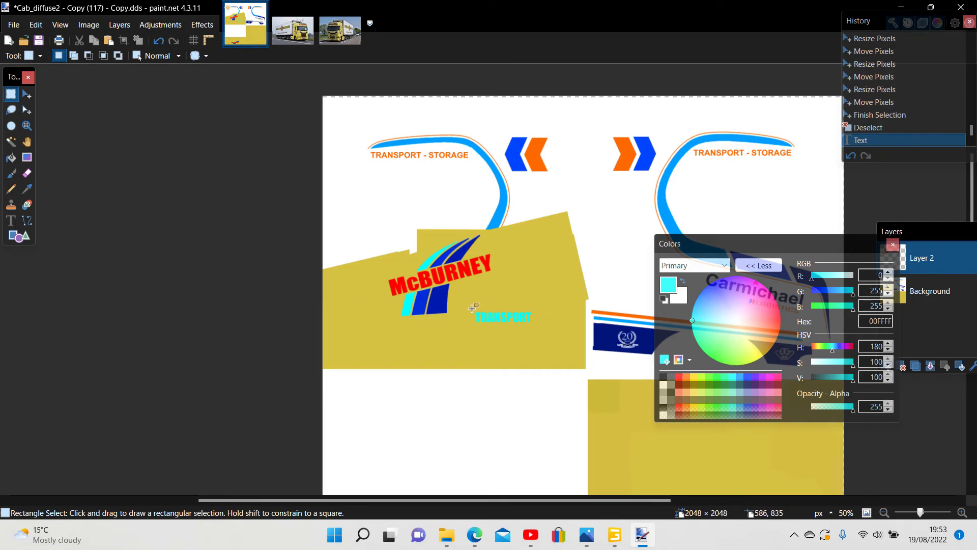
left_click_drag(474, 310, 514, 321)
mouse_move(529, 319)
left_mouse_down()
mouse_move(543, 318)
mouse_move(537, 324)
left_mouse_up()
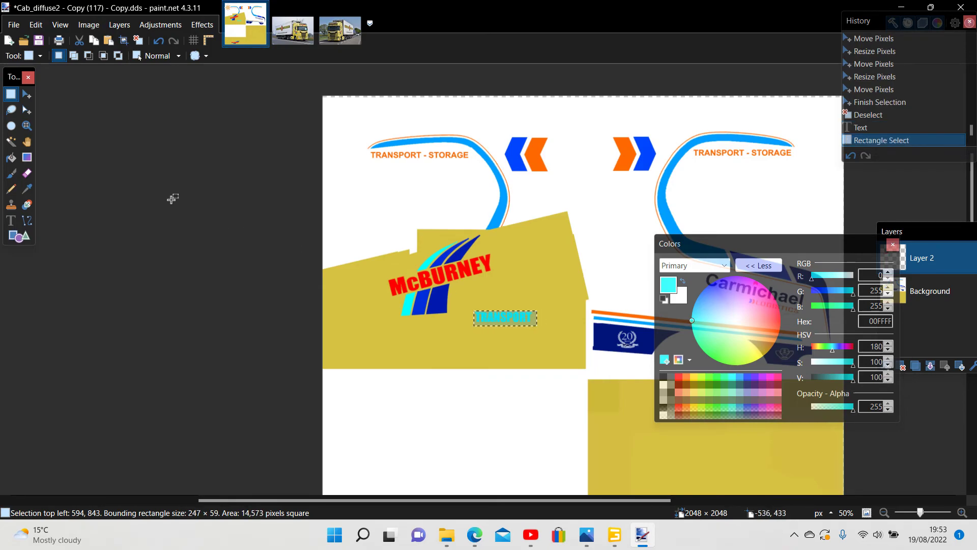
left_click(109, 41)
left_click_drag(558, 331, 535, 279)
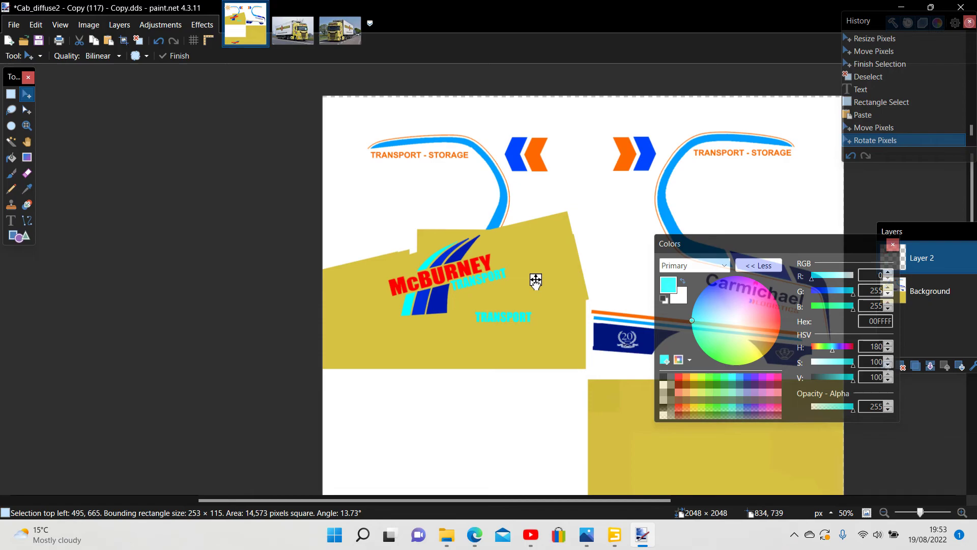
left_click_drag(535, 283, 511, 278)
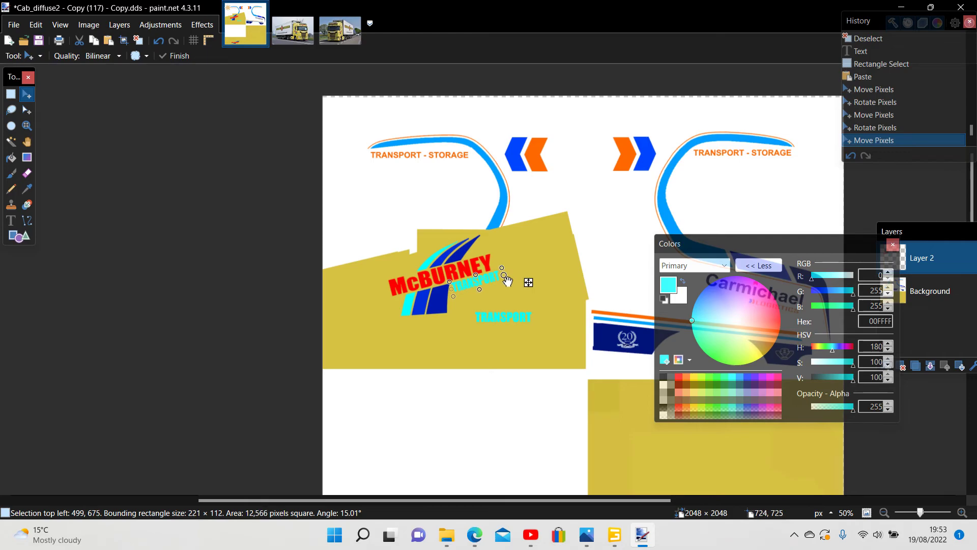
left_click_drag(505, 283, 505, 283)
Compare with Scania02.jpg, shrink the slanted TRANSPORT copy to about 197 × 107 px overall and deselect it
left_click(326, 37)
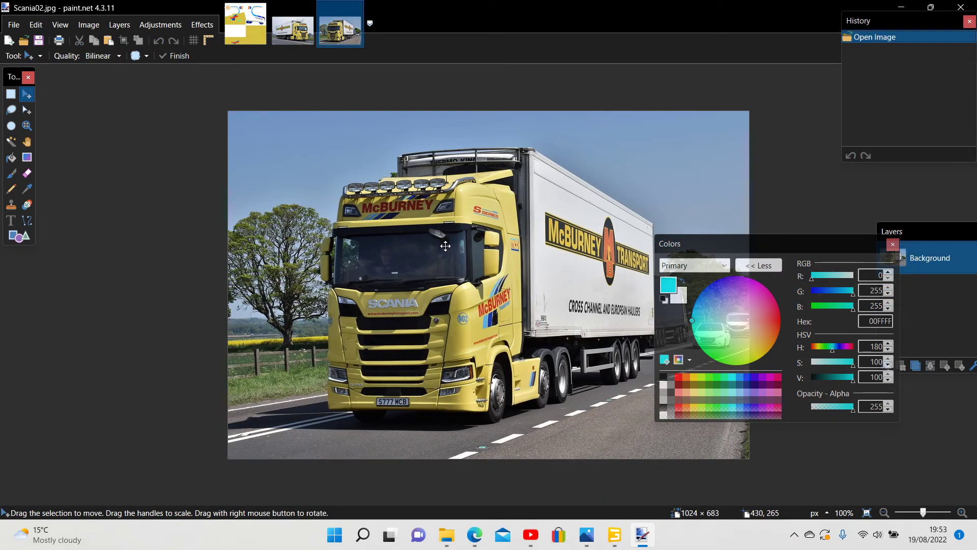
left_click(252, 31)
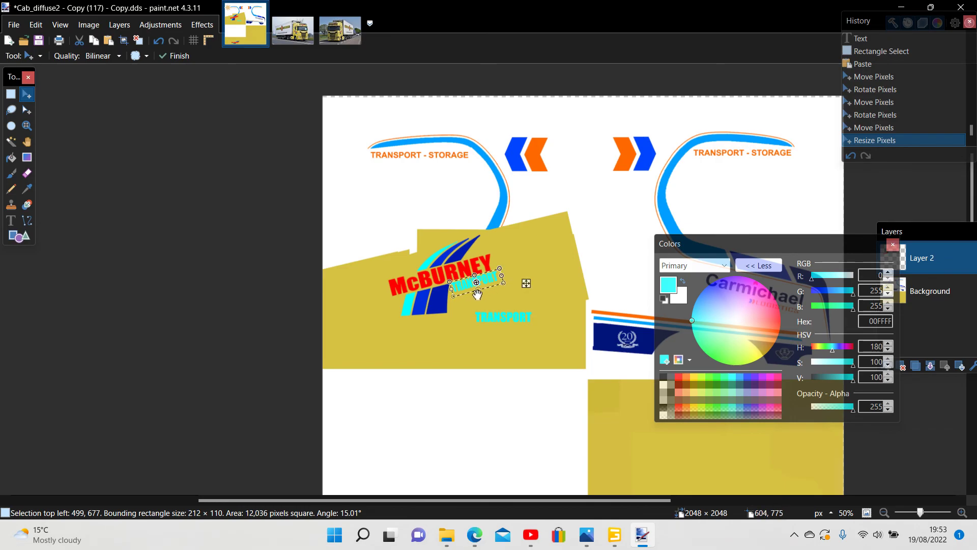
left_click_drag(477, 294, 499, 273)
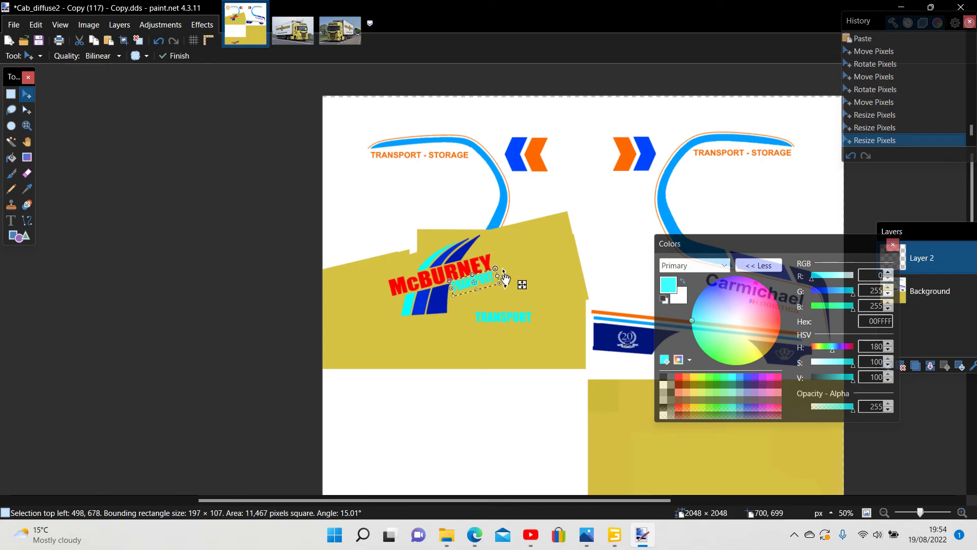
left_click(10, 98)
left_click(240, 325)
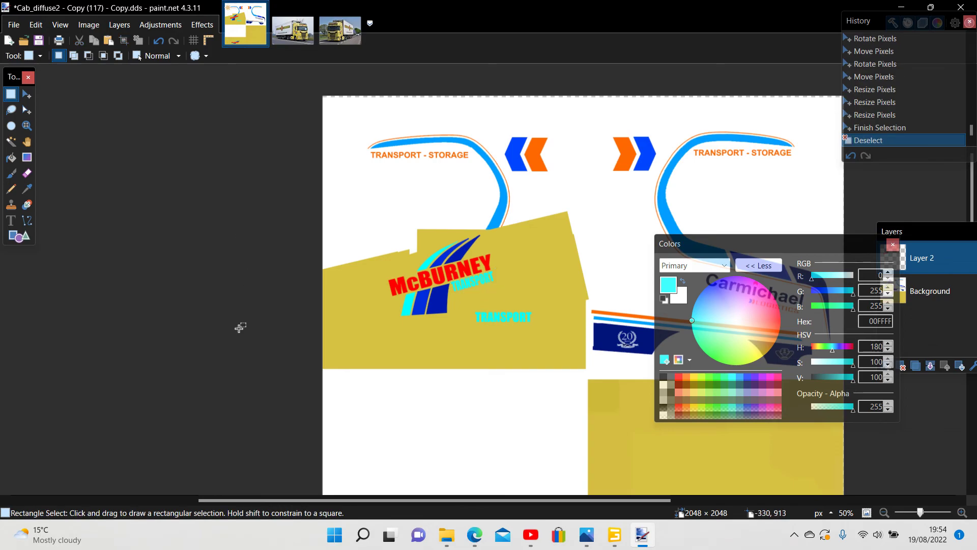
Paste a copied blank patch of about 423 × 85 px over the lower part of the spare horizontal TRANSPORT text and deselect it
left_click_drag(399, 338, 507, 360)
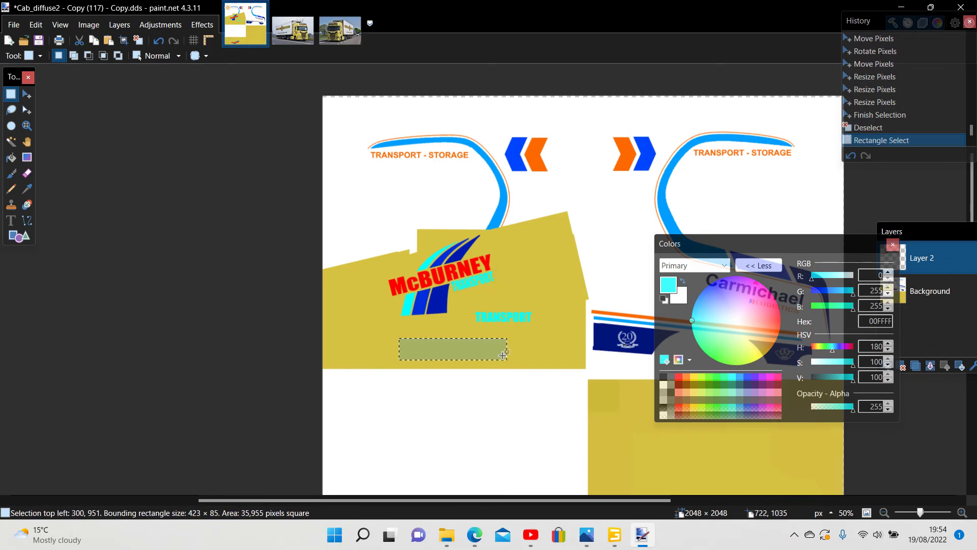
left_click(108, 40)
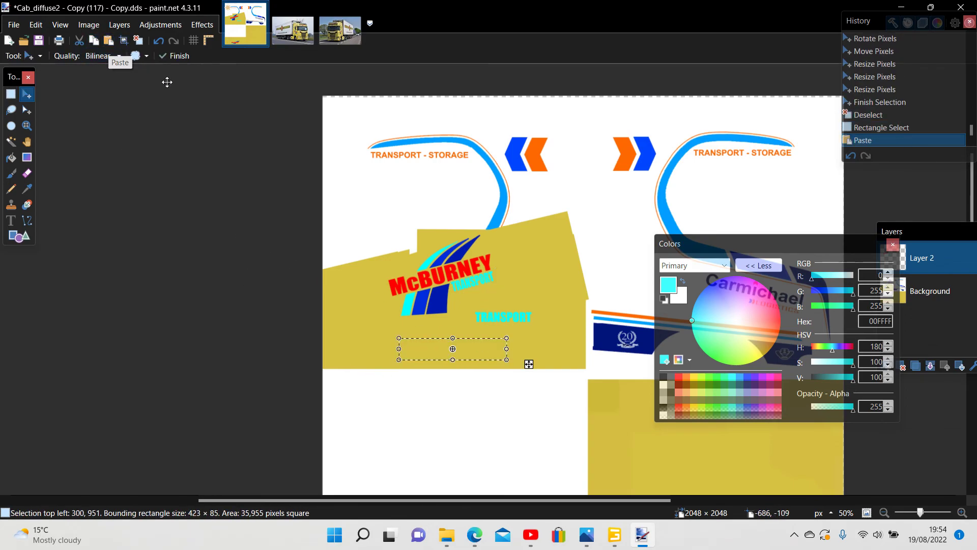
left_click_drag(510, 317, 586, 339)
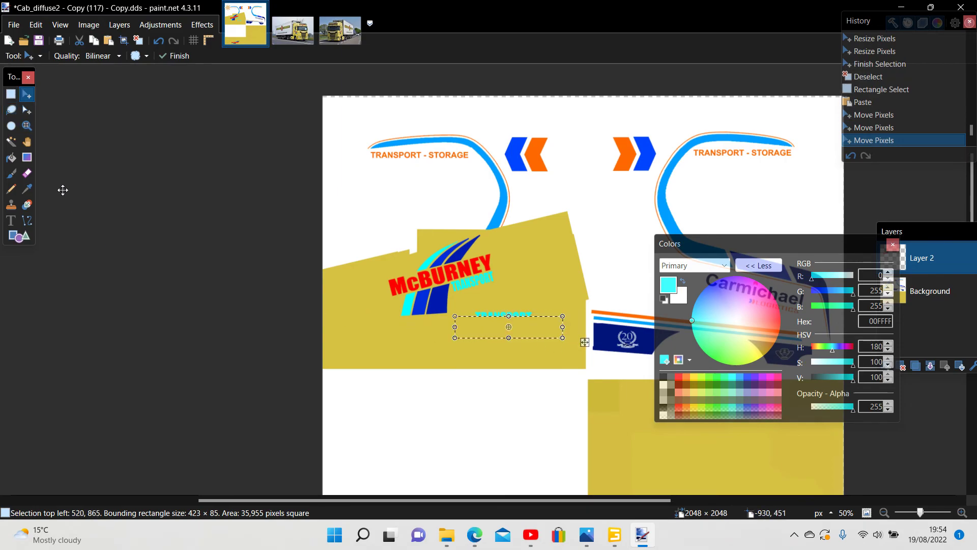
left_click(11, 94)
left_click(129, 246)
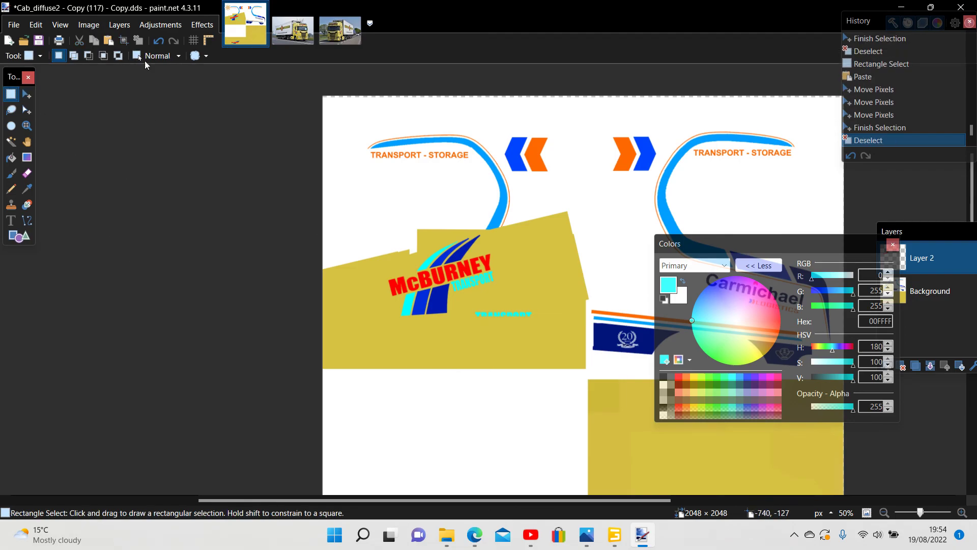
Reopen the pasted patch for editing, stretch its upper edge to 423 × 115 px over the remaining spare TRANSPORT text and deselect it
left_click(158, 40)
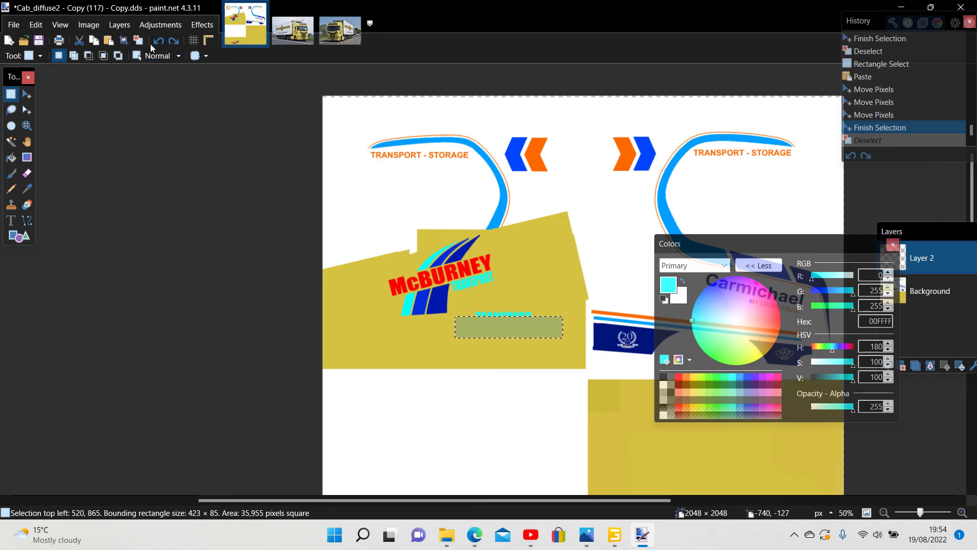
left_click(158, 41)
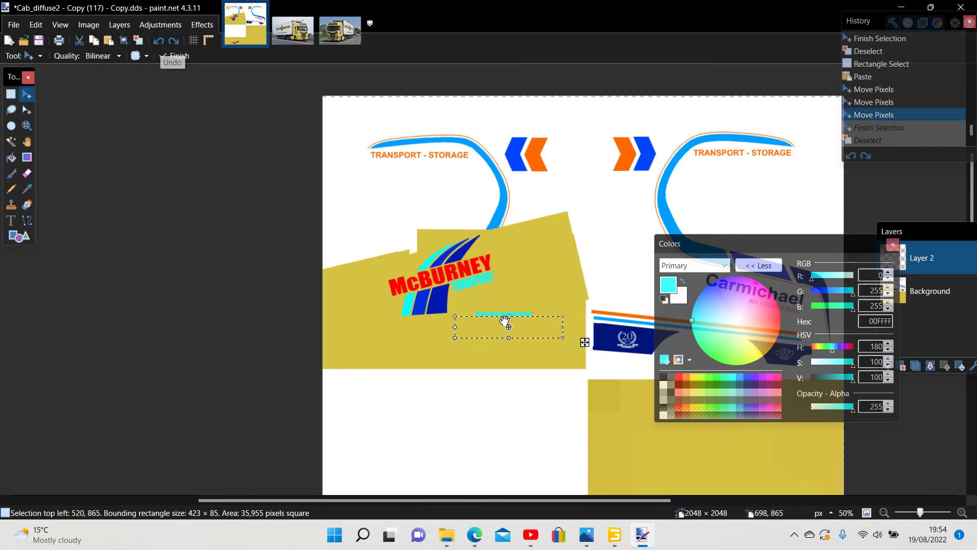
left_click_drag(509, 316, 513, 308)
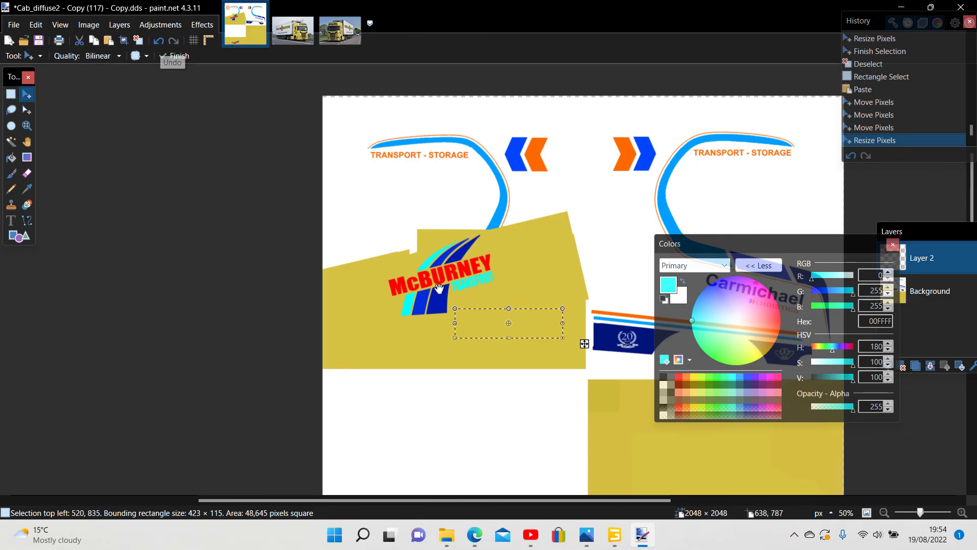
left_click(11, 94)
left_click(161, 203)
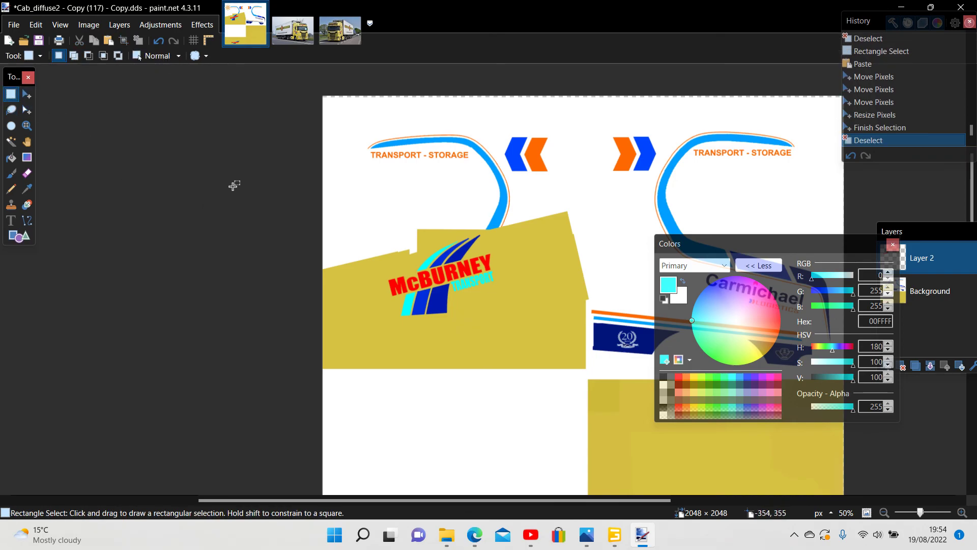
left_click(14, 25)
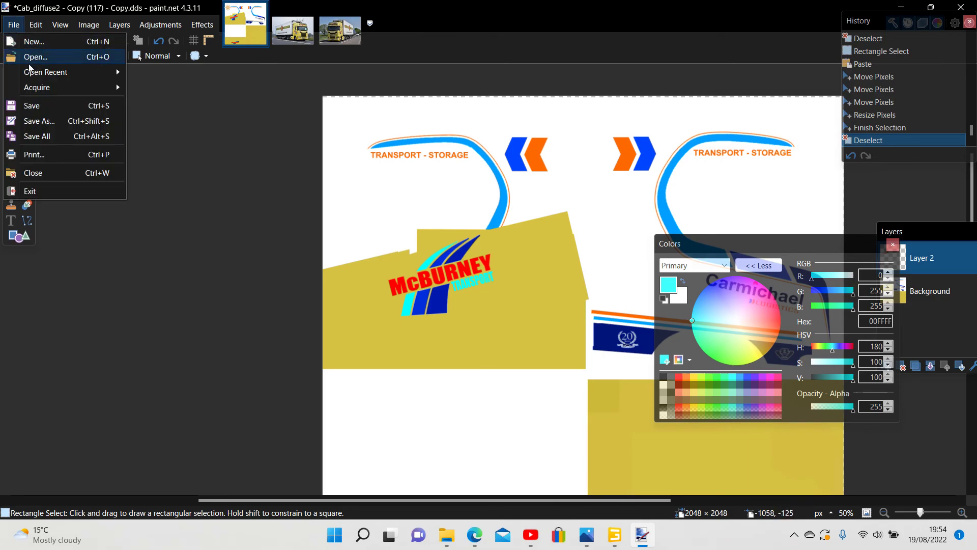
left_click(34, 121)
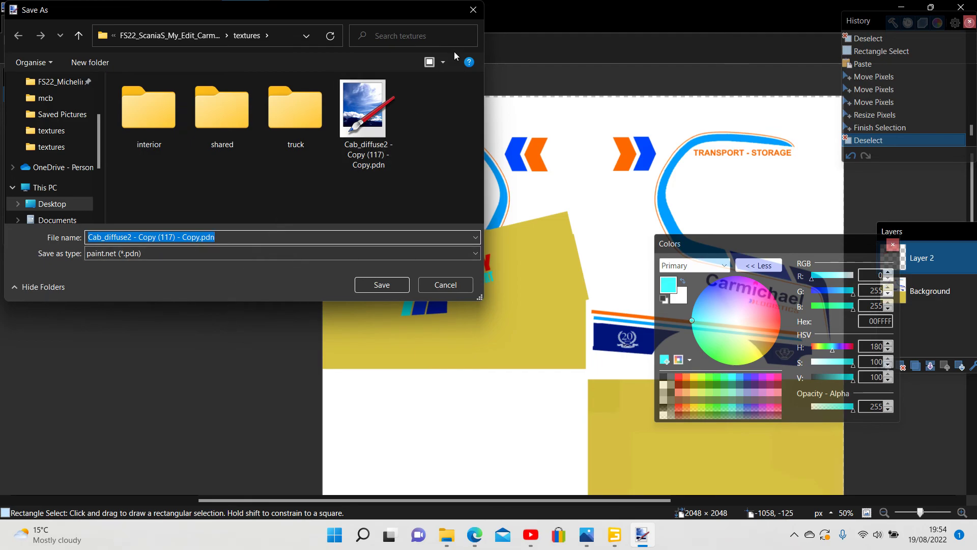
left_click(473, 9)
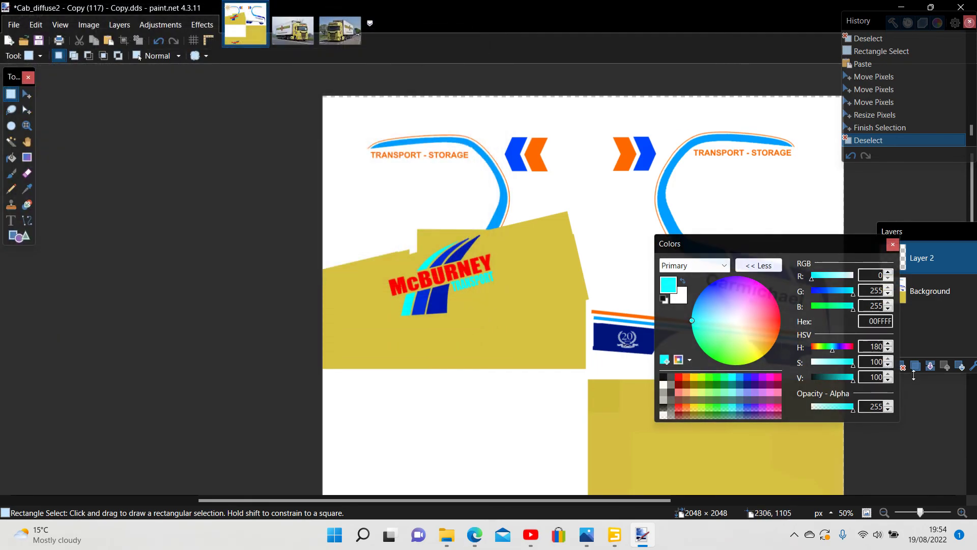
Merge Layer 2 down into the background and save over Cab_diffuse2 - Copy (117) - Copy.dds as BC1 (Linear, DXT1)
left_click(931, 366)
left_click(670, 358)
left_click(14, 24)
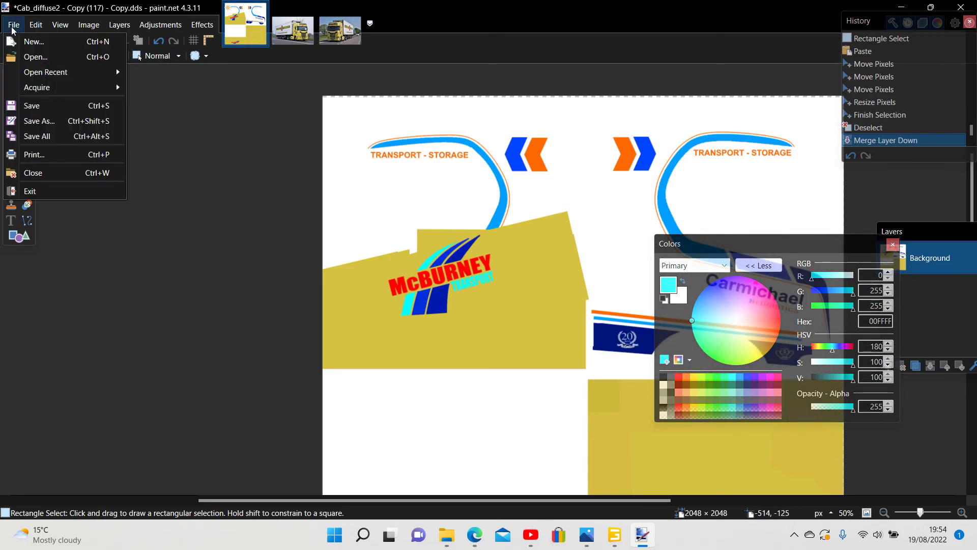
left_click(36, 121)
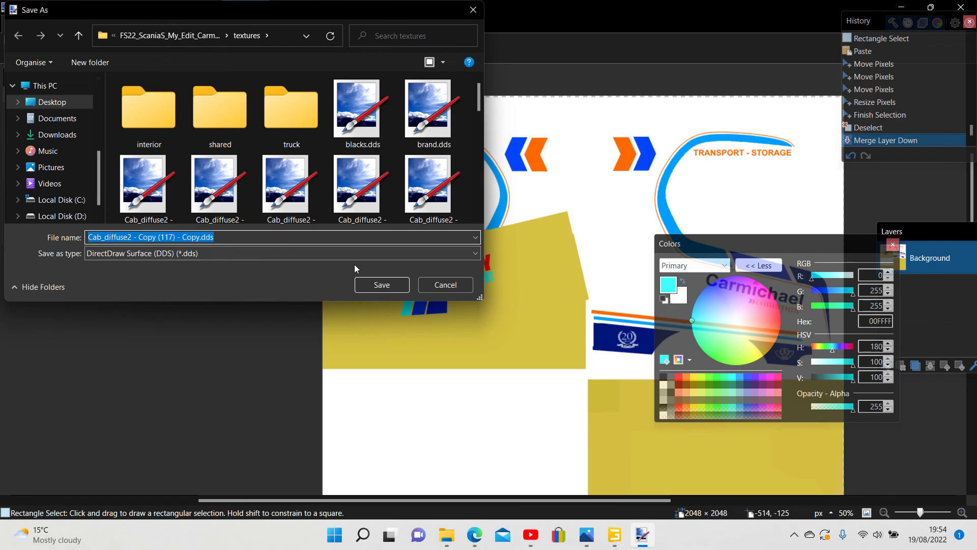
left_click(386, 289)
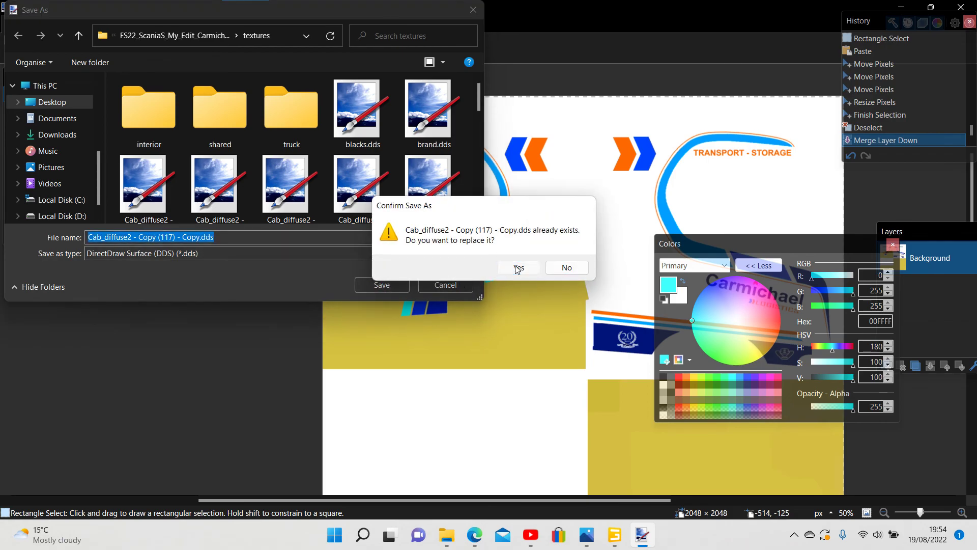
left_click(515, 264)
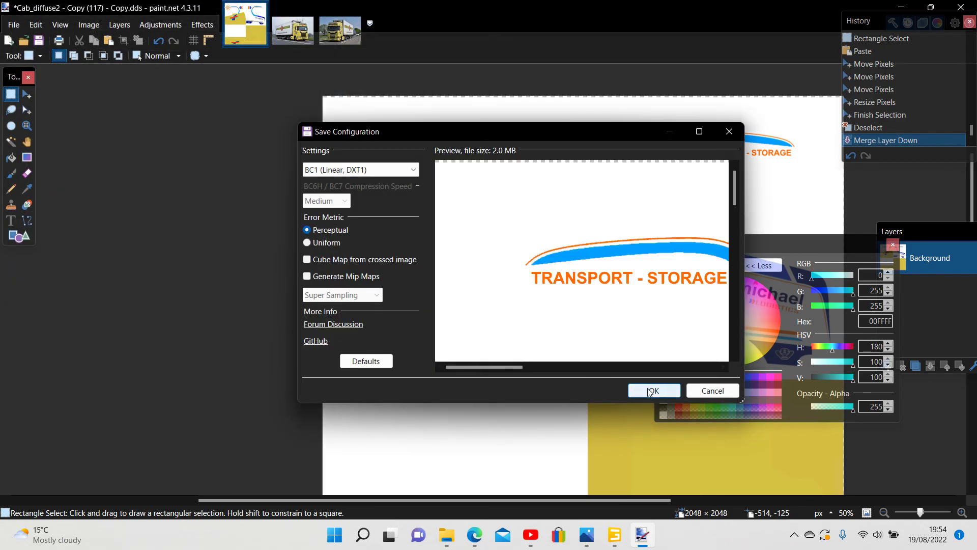
left_click(650, 390)
In File Explorer, copy Cab_diffuse2 - Copy (117) - Copy.dds and paste the duplicate into the textures folder of FS22_ScaniaS_My_Edit_Carmichael01
mouse_move(449, 539)
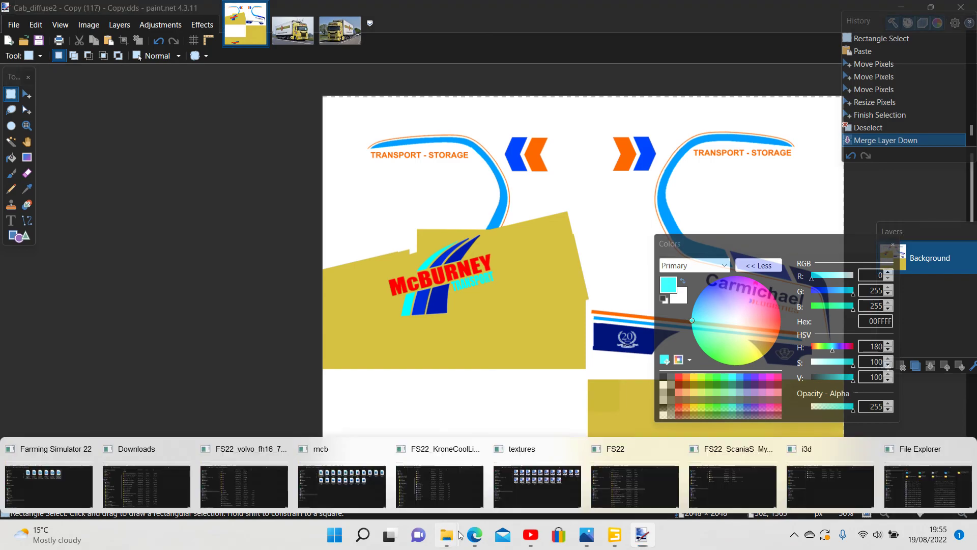
left_click(915, 485)
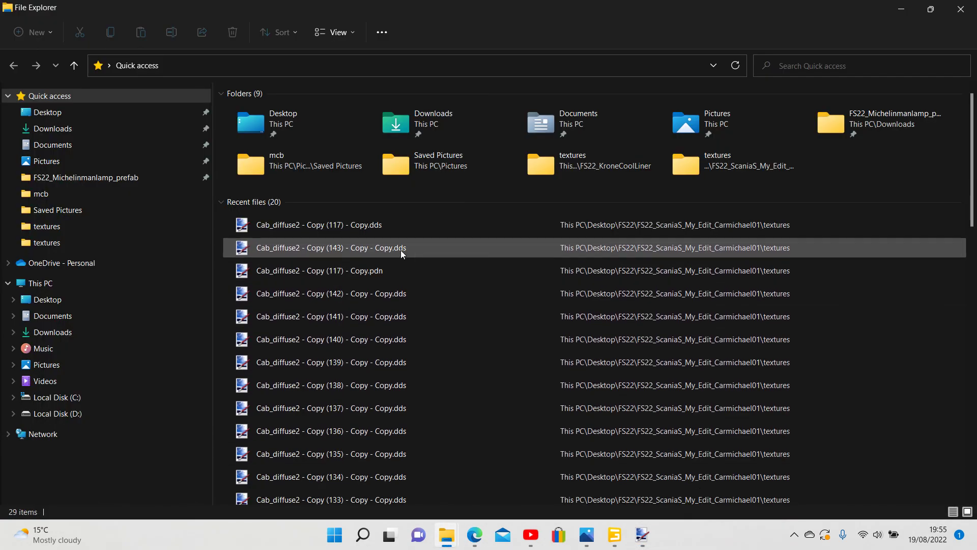
right_click(356, 227)
left_click(417, 419)
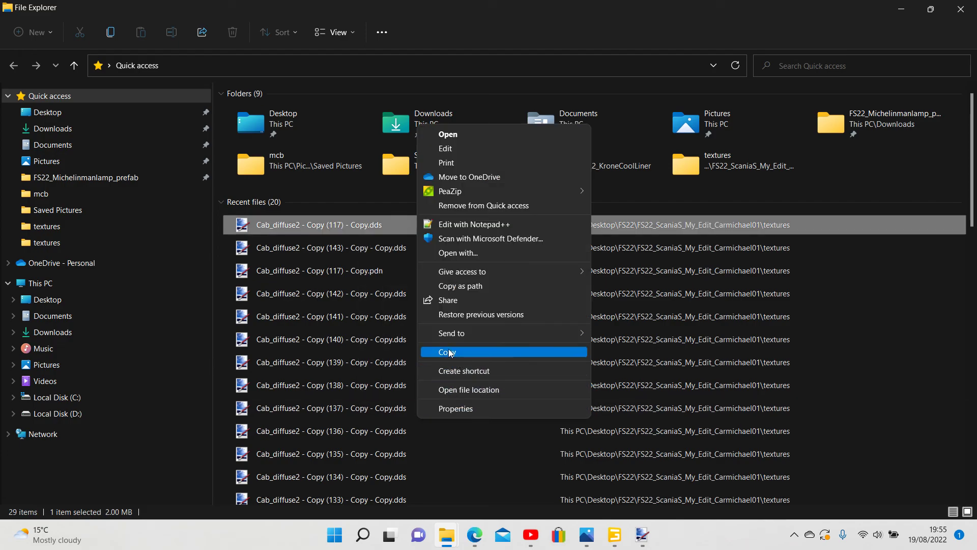
left_click(458, 352)
left_click(451, 534)
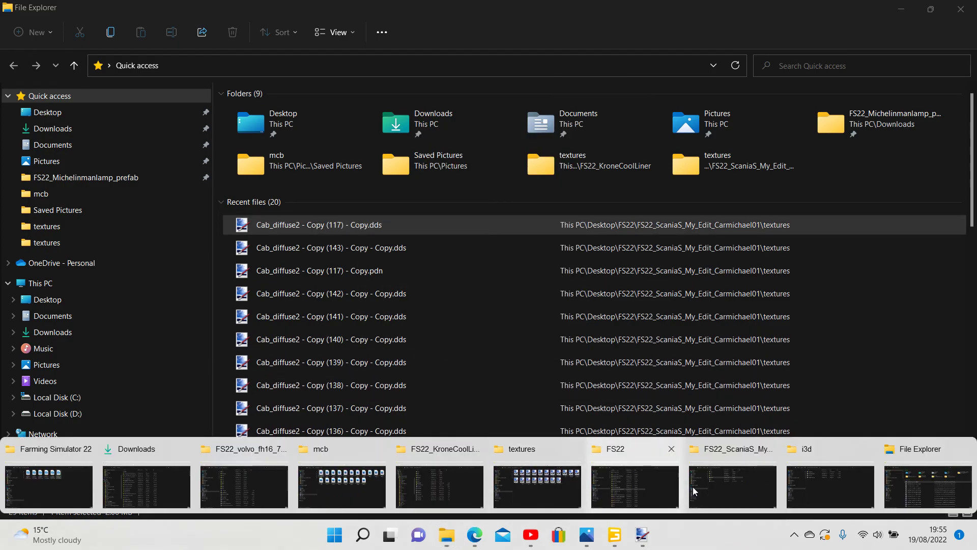
left_click(692, 471)
right_click(247, 176)
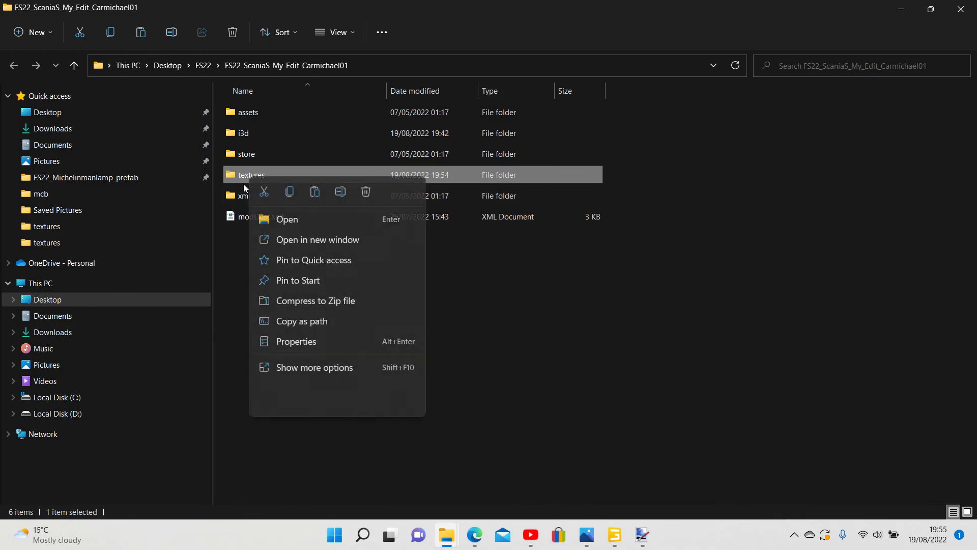
left_click(313, 368)
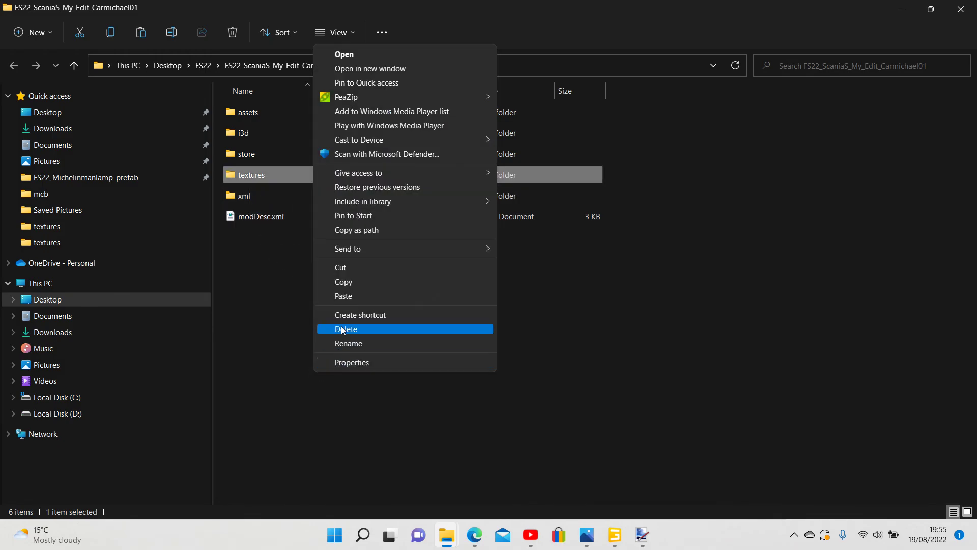
left_click(339, 297)
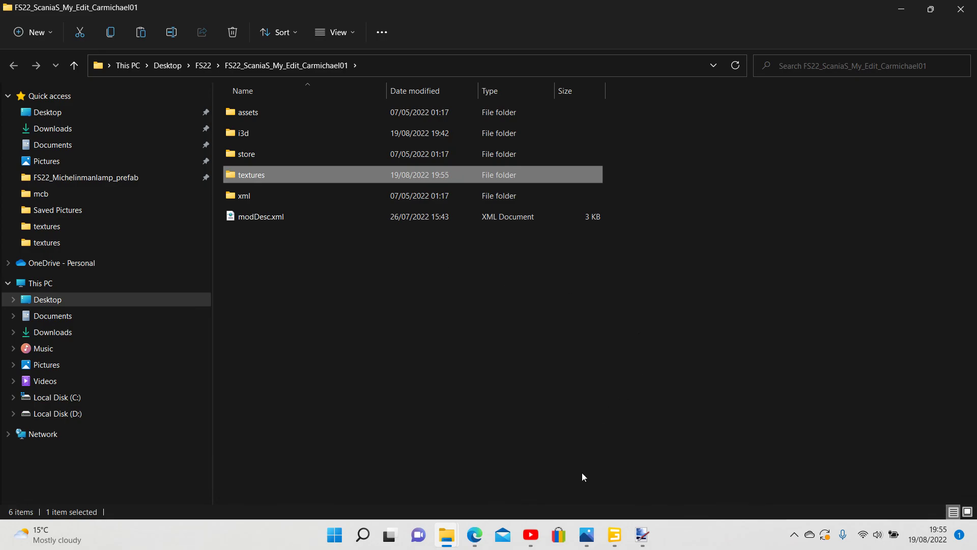
In GIANTS Editor, set the Cab shape's albedo map to Cab_diffuse2 - Copy (144) - Copy - Copy.dds and deselect the shape
left_click(615, 534)
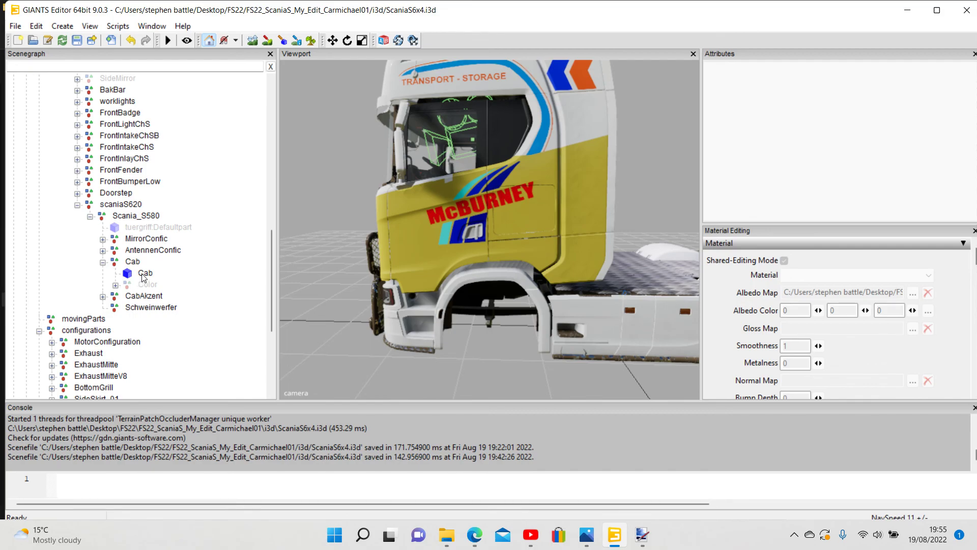
left_click(144, 274)
left_click(912, 294)
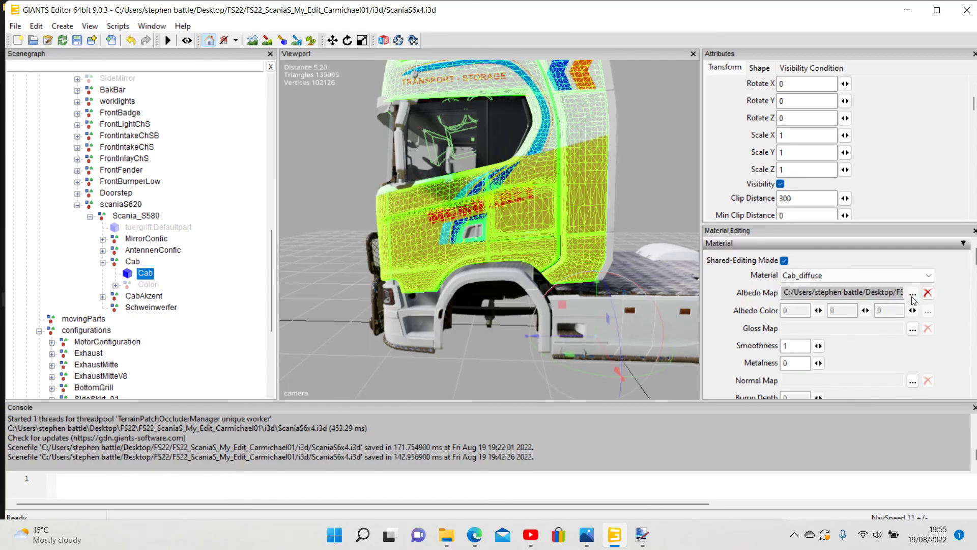
left_click(498, 98)
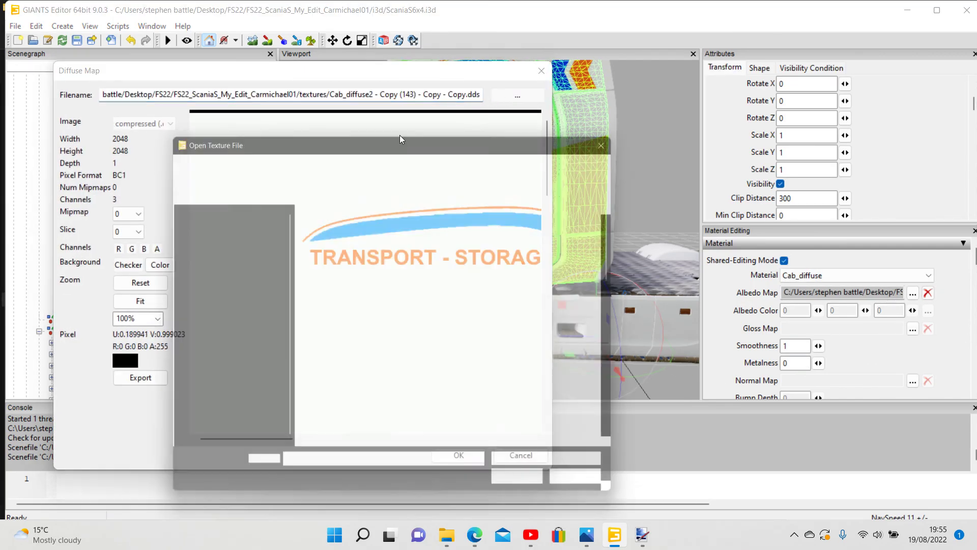
scroll(496, 320, "down", 10)
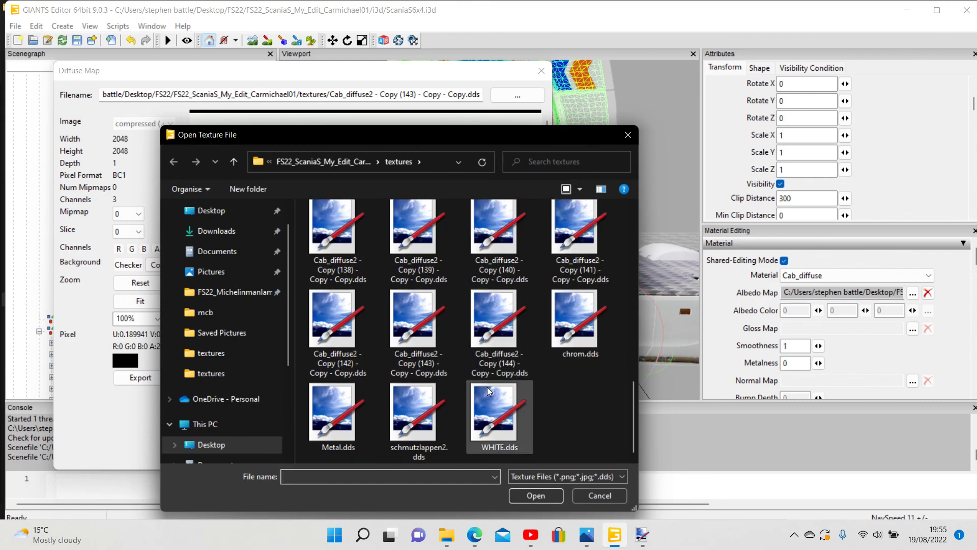
left_click(502, 345)
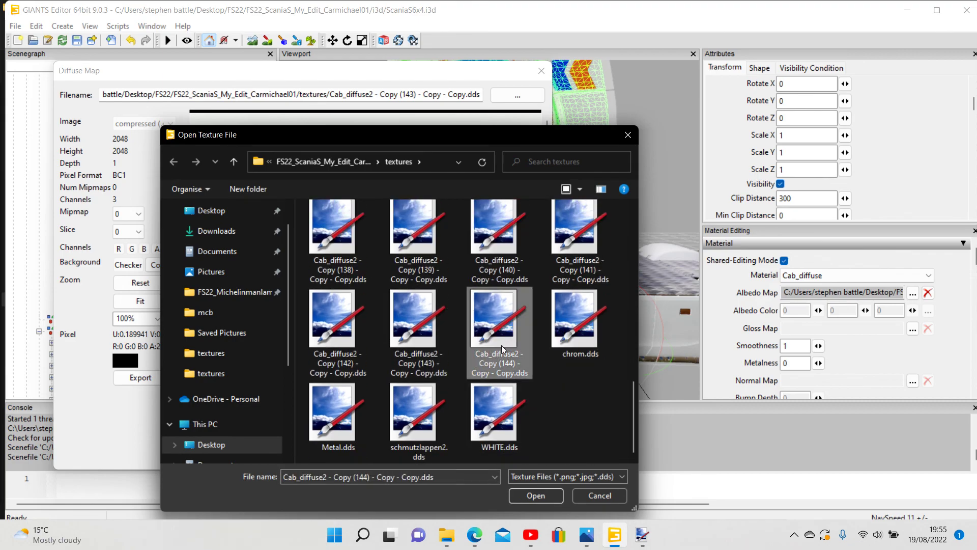
left_click(539, 498)
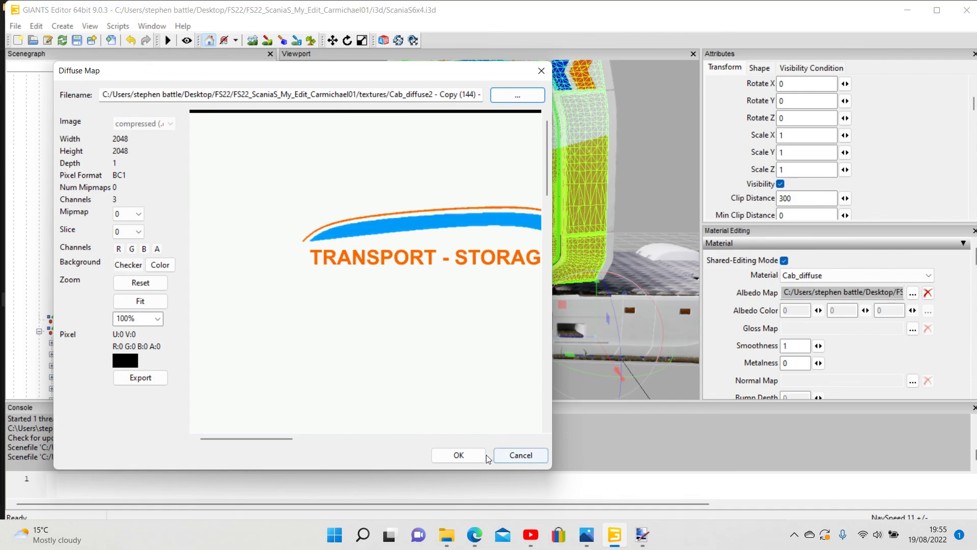
left_click(456, 455)
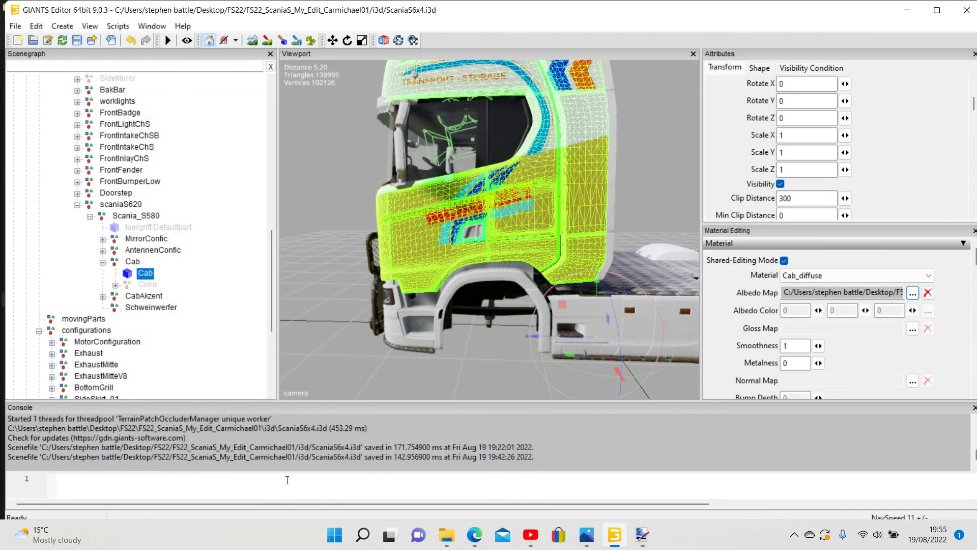
left_click(206, 388)
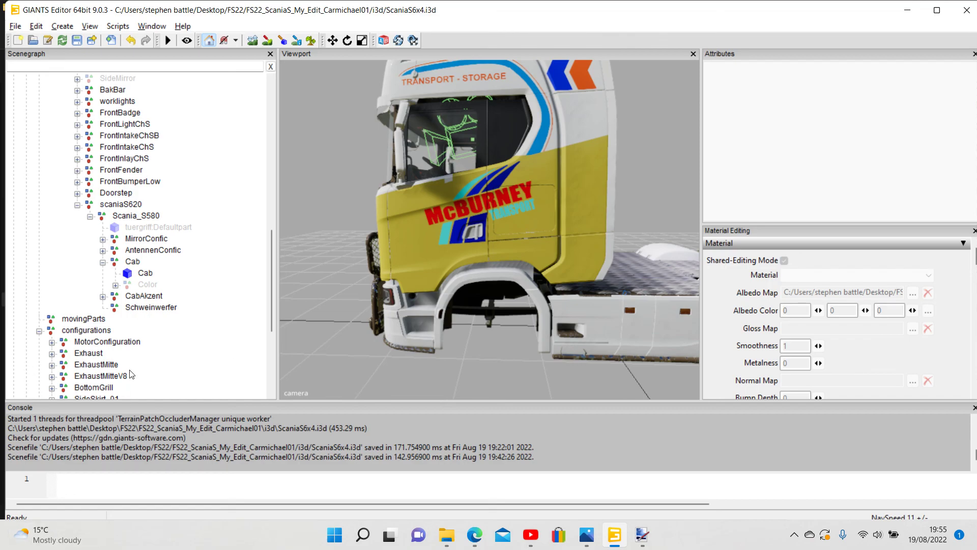
Inspect the updated livery around the truck, checking the cab front, both sides and the TRANSPORT lettering beneath McBURNEY
left_click_drag(334, 220, 492, 231)
scroll(491, 232, "up", 3)
scroll(492, 235, "up", 2)
left_click_drag(444, 274, 464, 282)
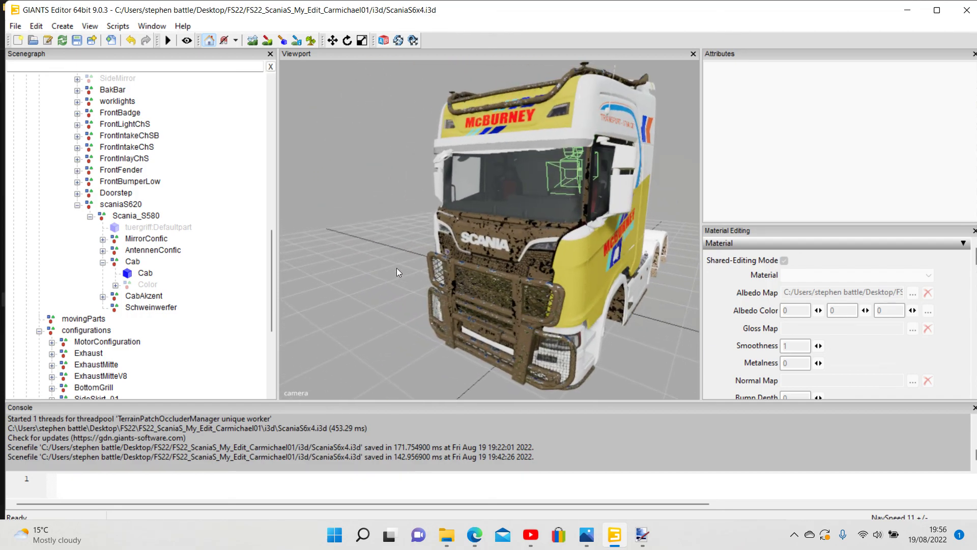
left_click_drag(398, 272, 539, 282)
left_click_drag(447, 285, 466, 268)
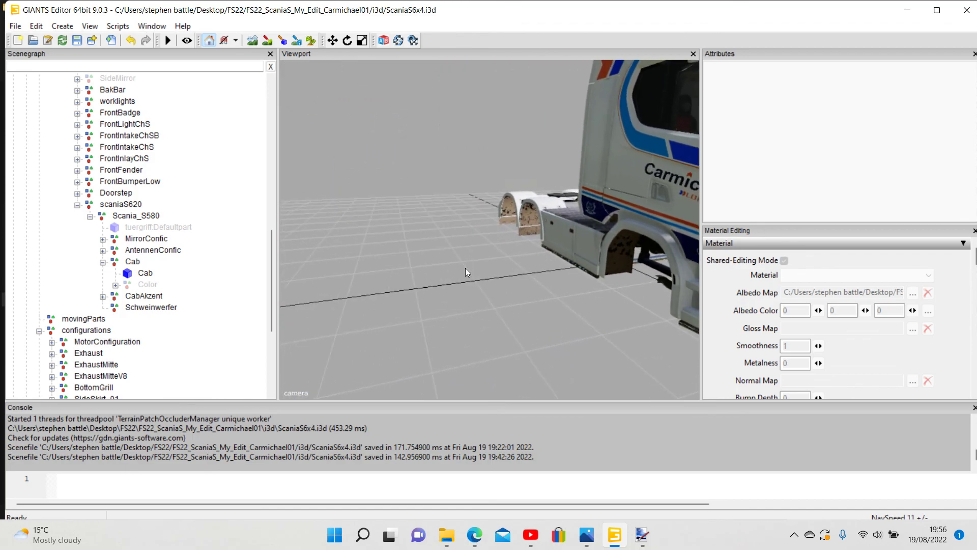
left_click_drag(546, 296, 508, 302)
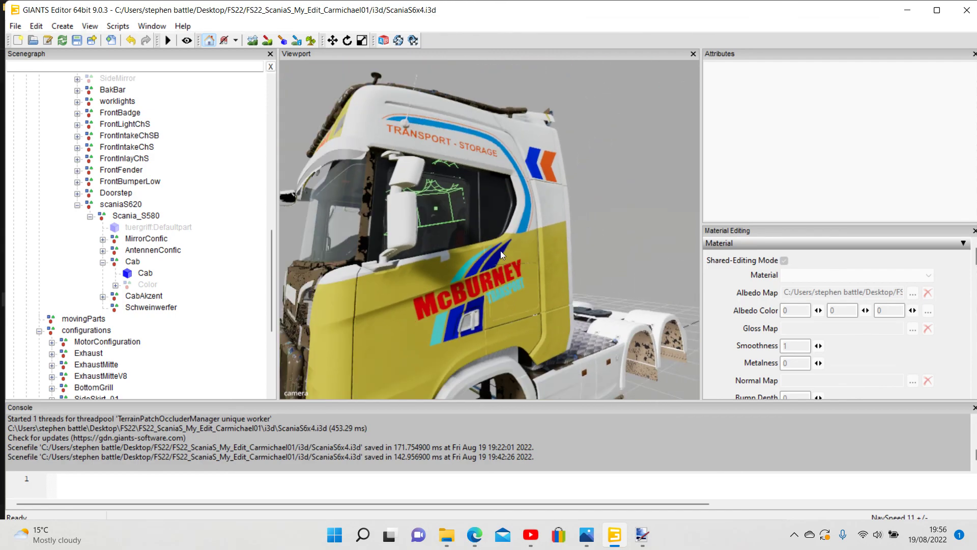